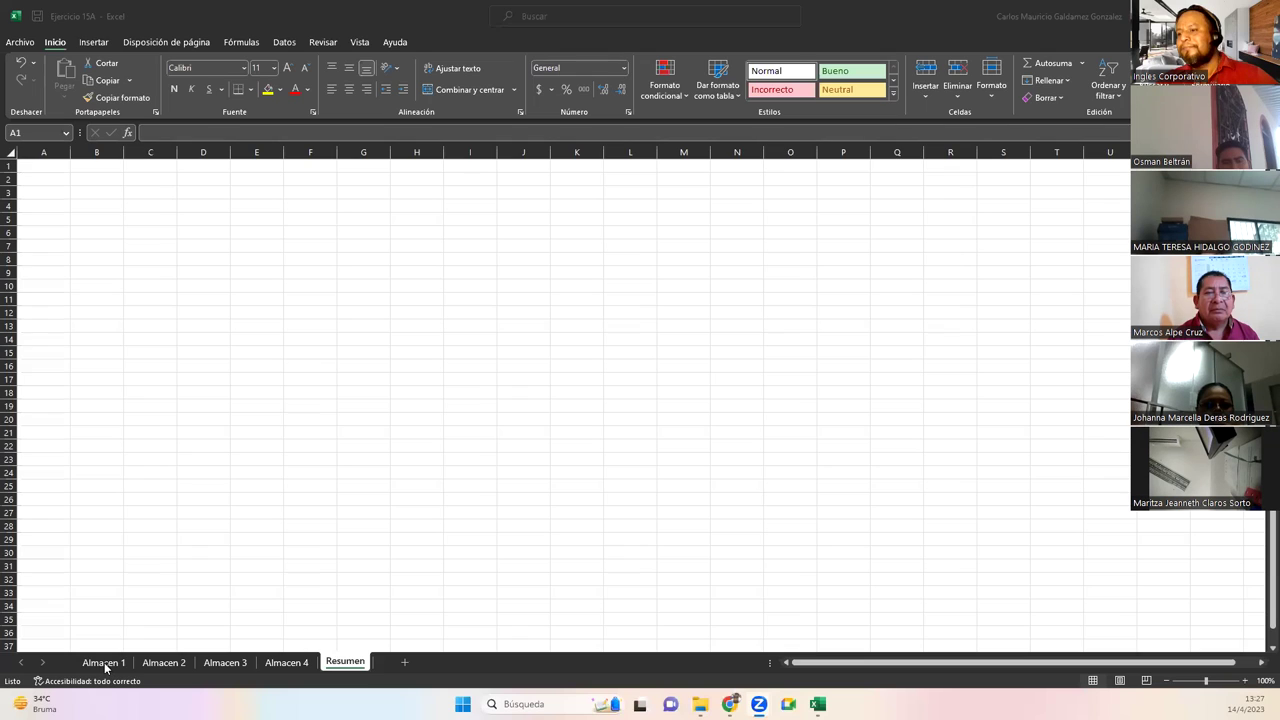
Look over the sales tables on the Almacen 1 through Almacen 4 sheets
click(104, 663)
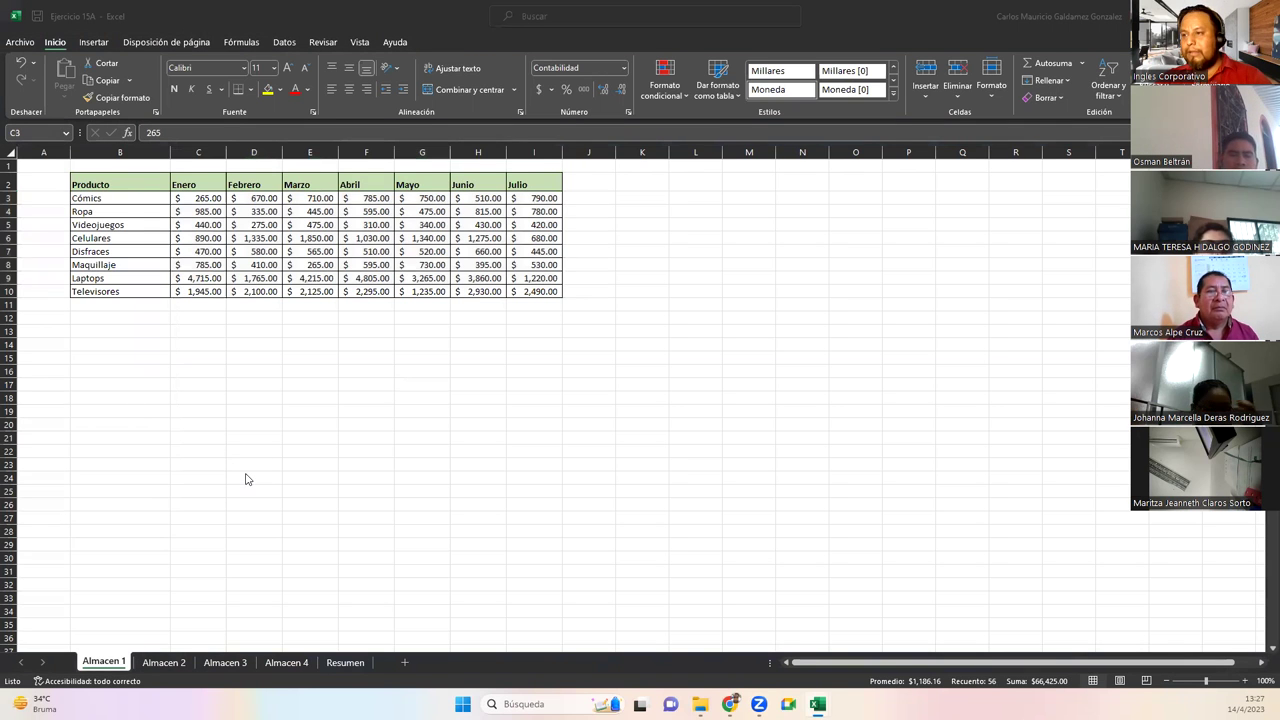
scroll(246, 478, up, 3)
scroll(215, 390, up, 1)
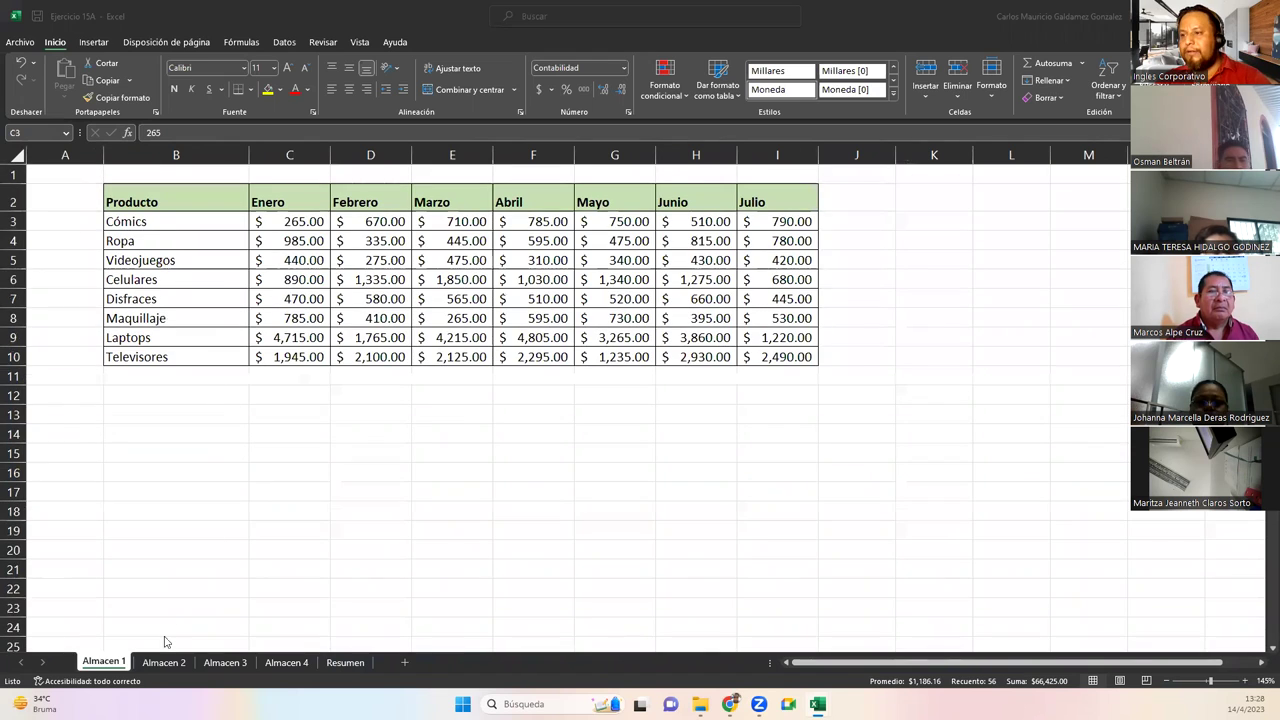
scroll(208, 540, down, 3)
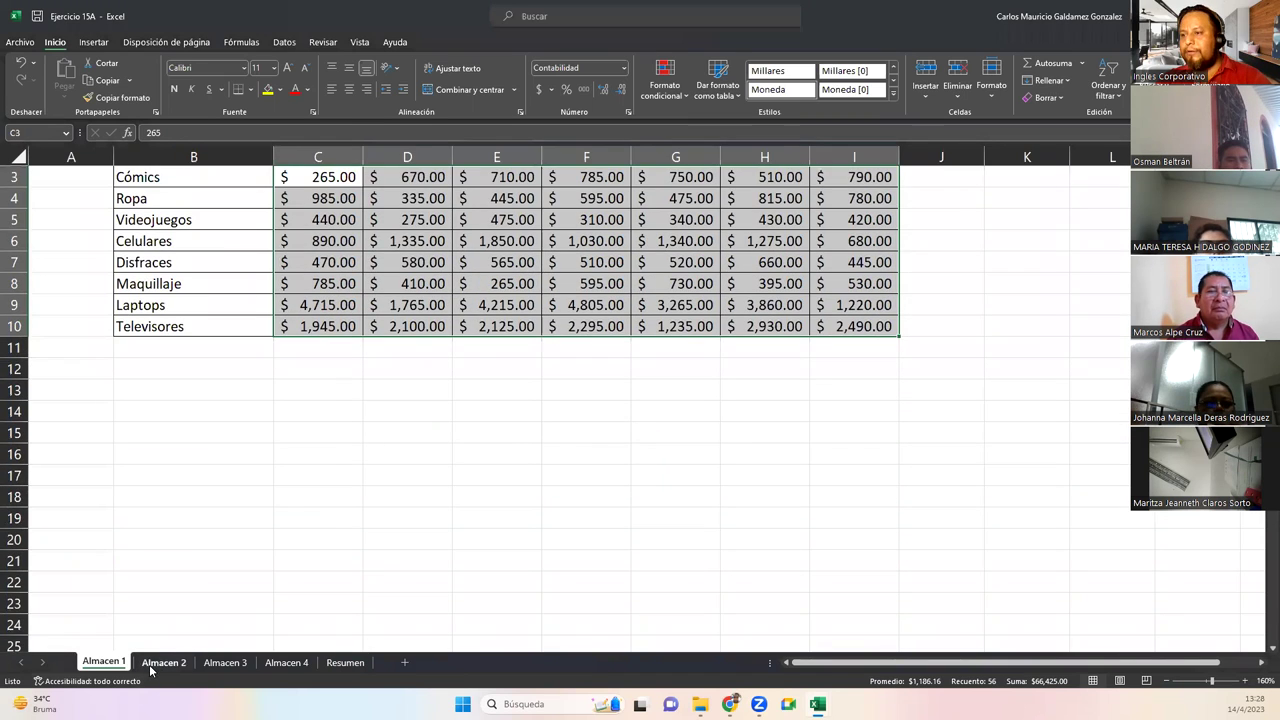
click(160, 662)
scroll(161, 560, up, 4)
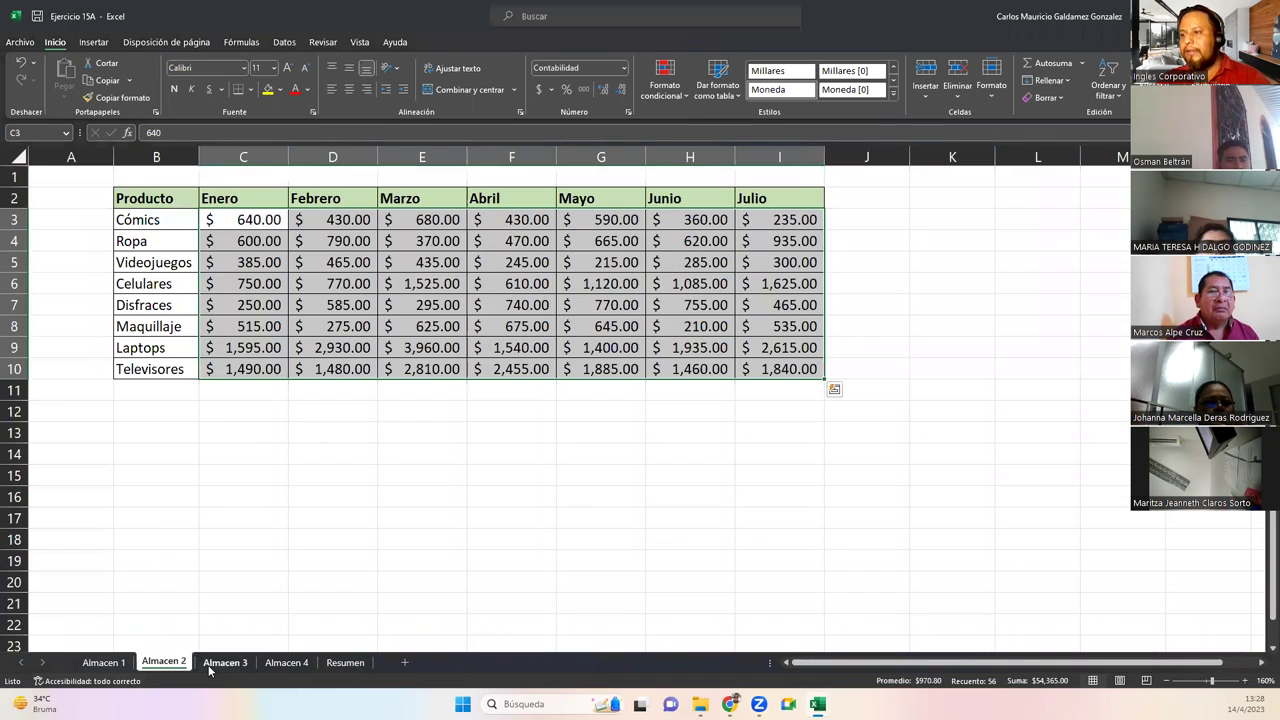
click(209, 668)
scroll(194, 543, up, 4)
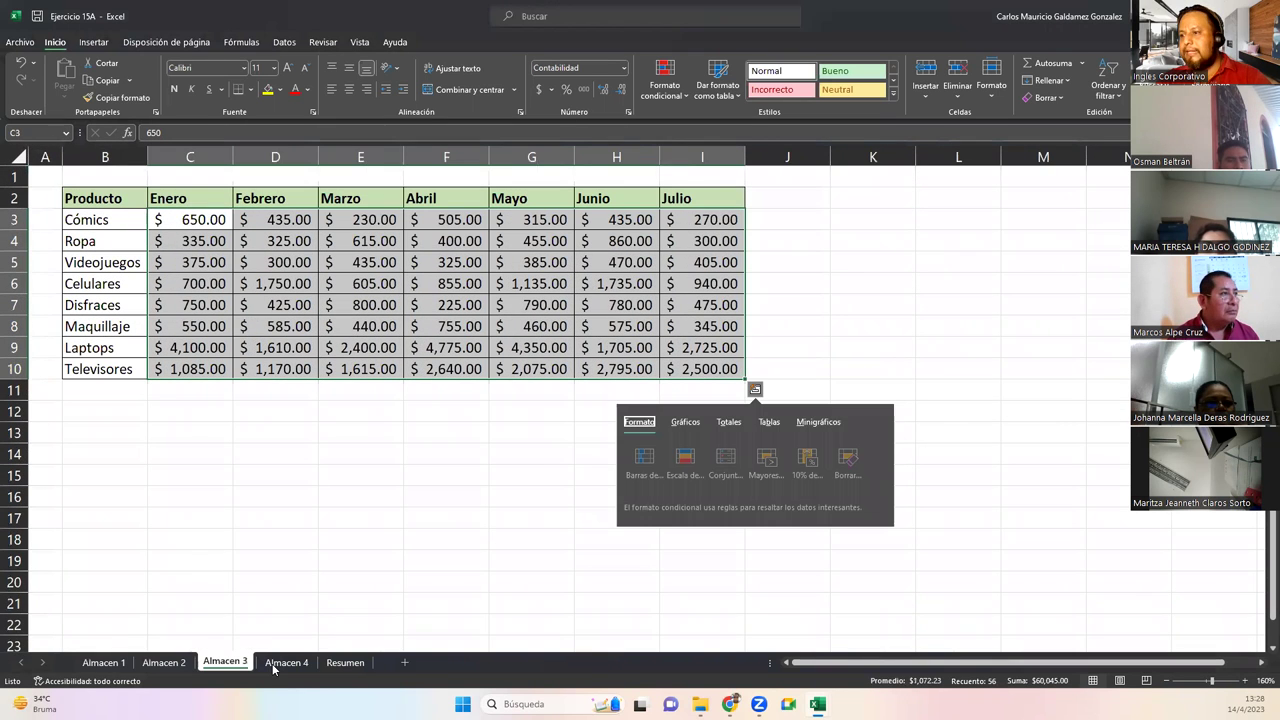
click(285, 662)
scroll(200, 520, down, 3)
scroll(194, 518, up, 3)
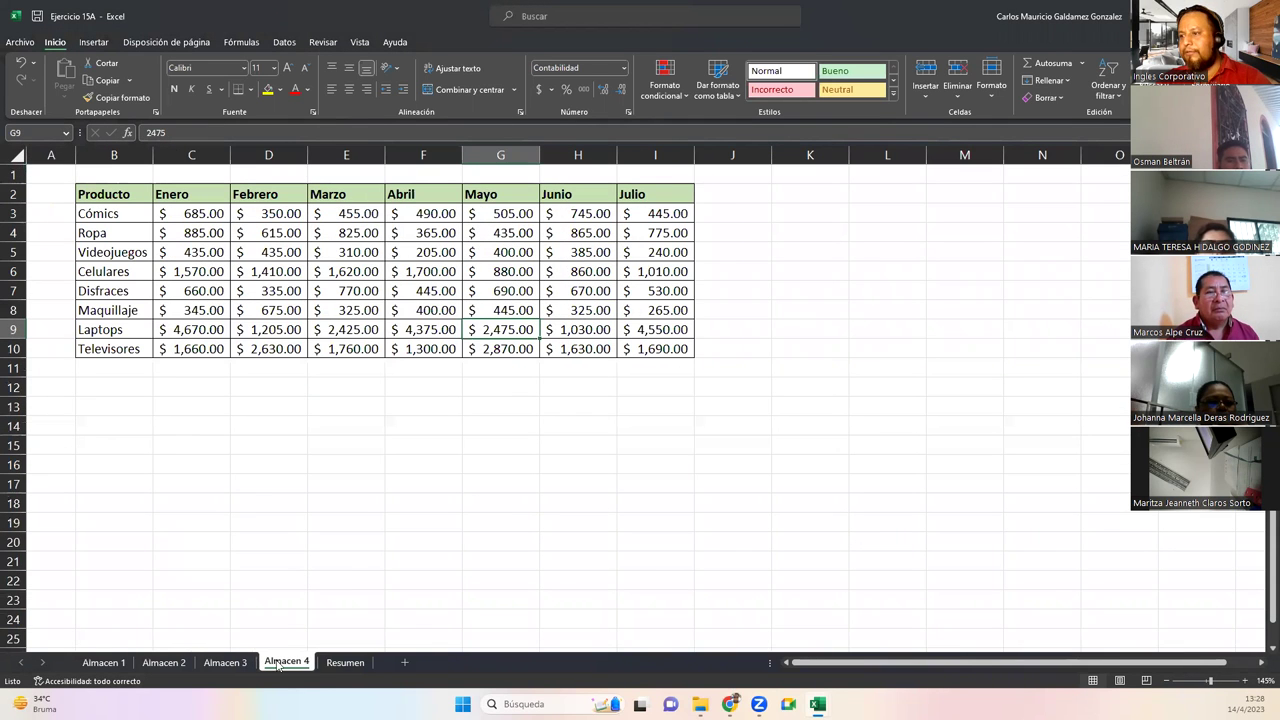
Narrow column B on Almacen 1 to fit the product names
click(105, 664)
scroll(158, 467, up, 4)
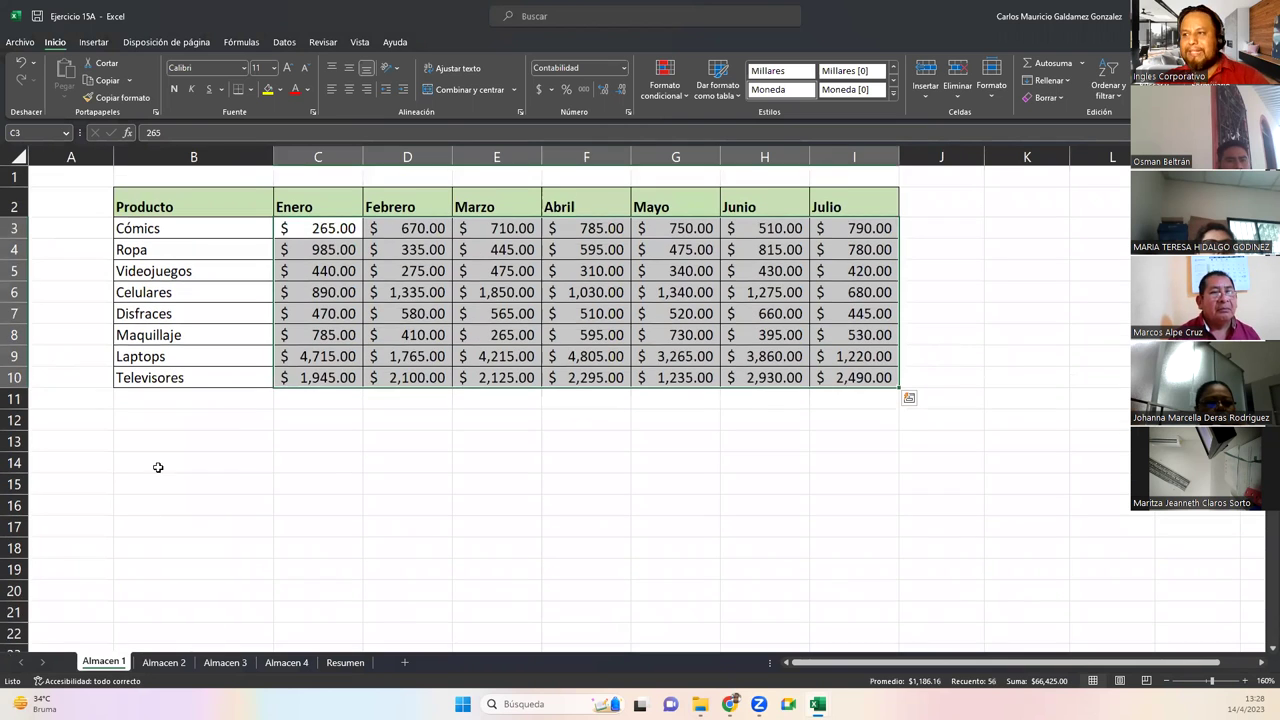
click(126, 342)
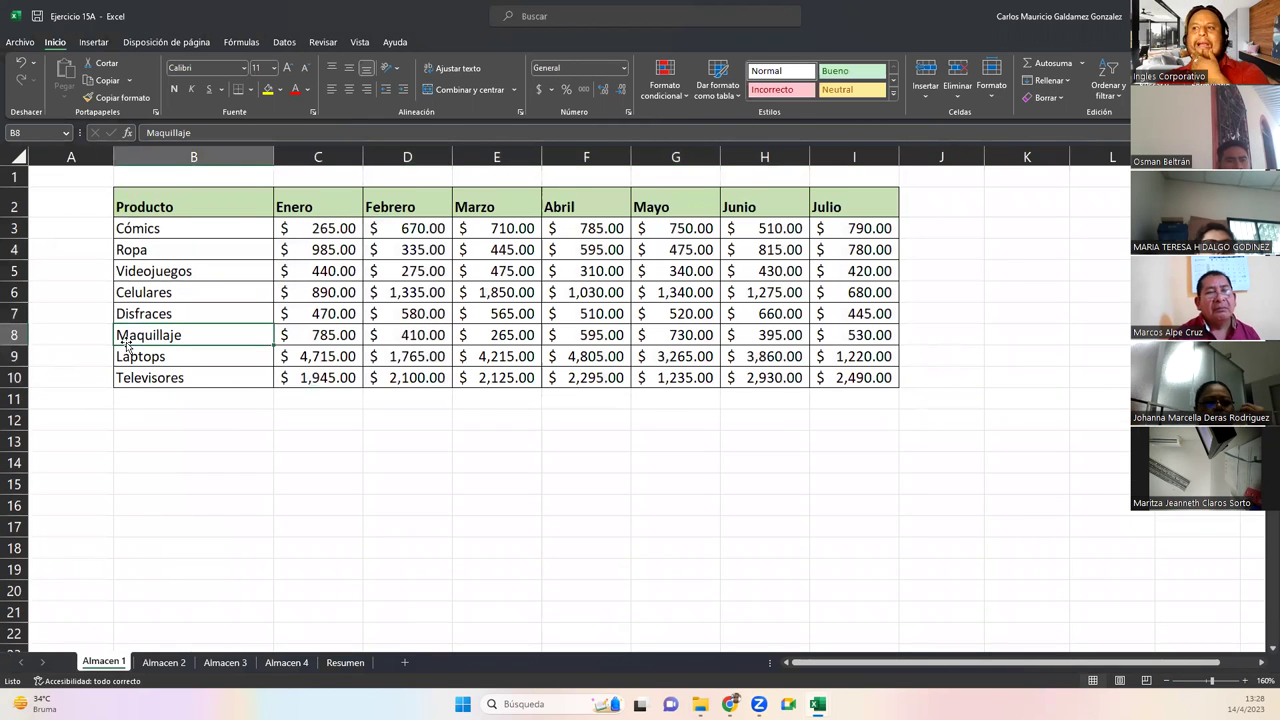
click(163, 663)
click(102, 663)
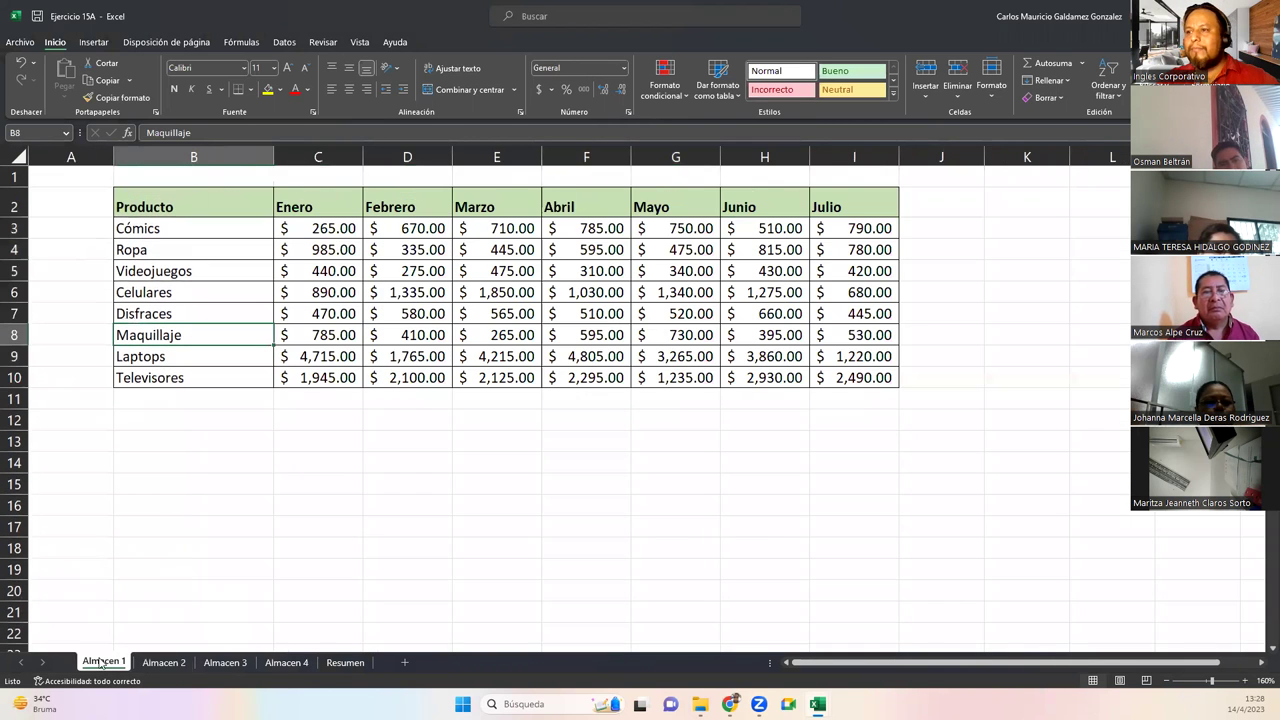
drag(273, 157, 204, 157)
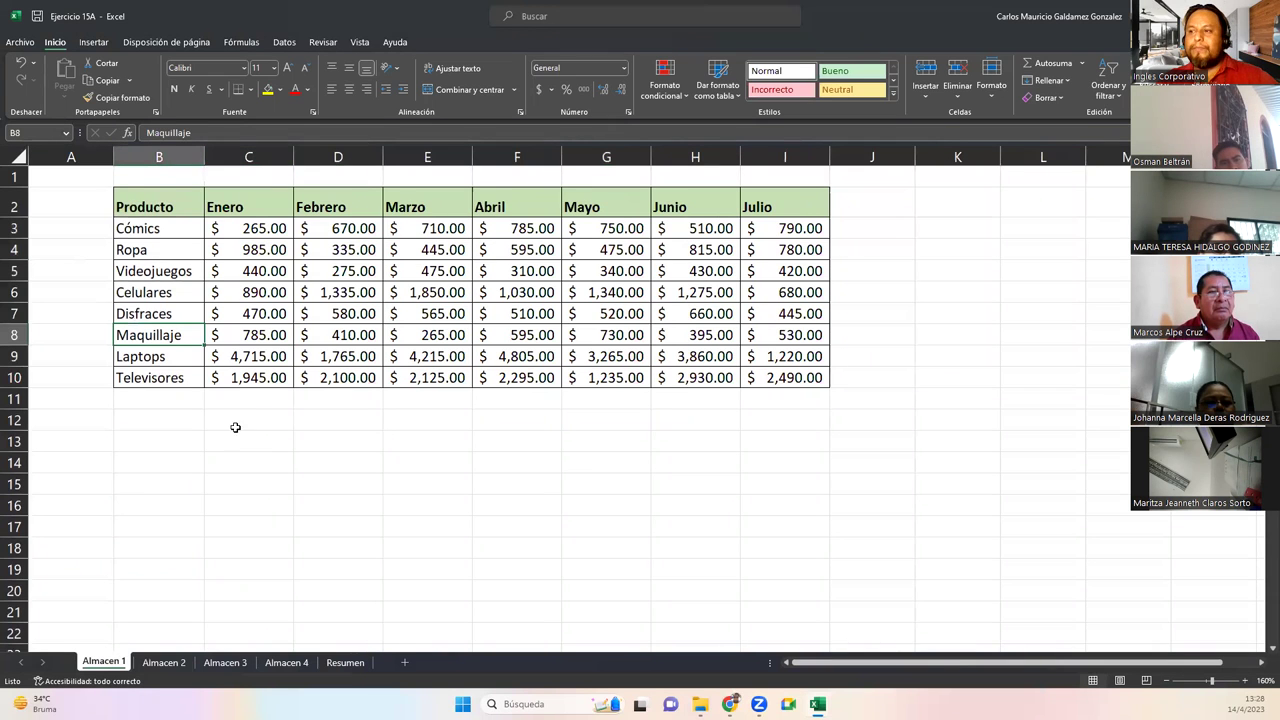
Select the product names and Julio values, then recheck every sheet including the empty Resumen
drag(148, 207, 151, 366)
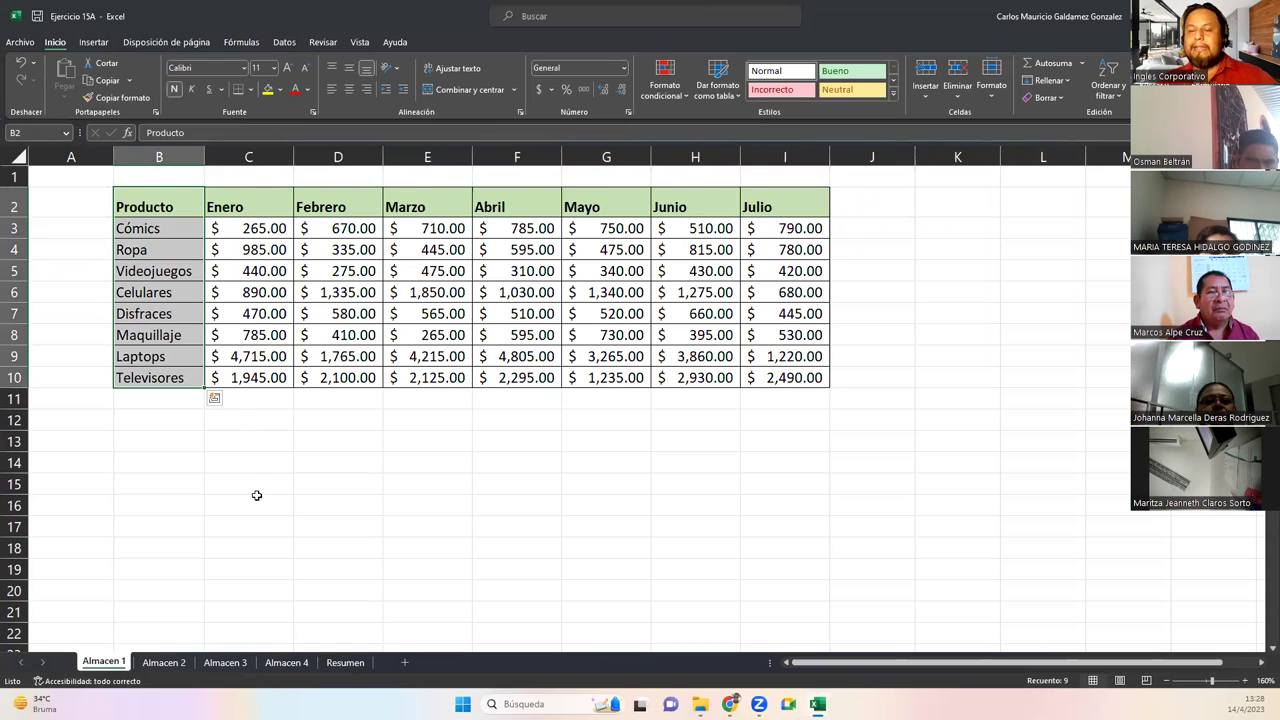
drag(772, 203, 775, 314)
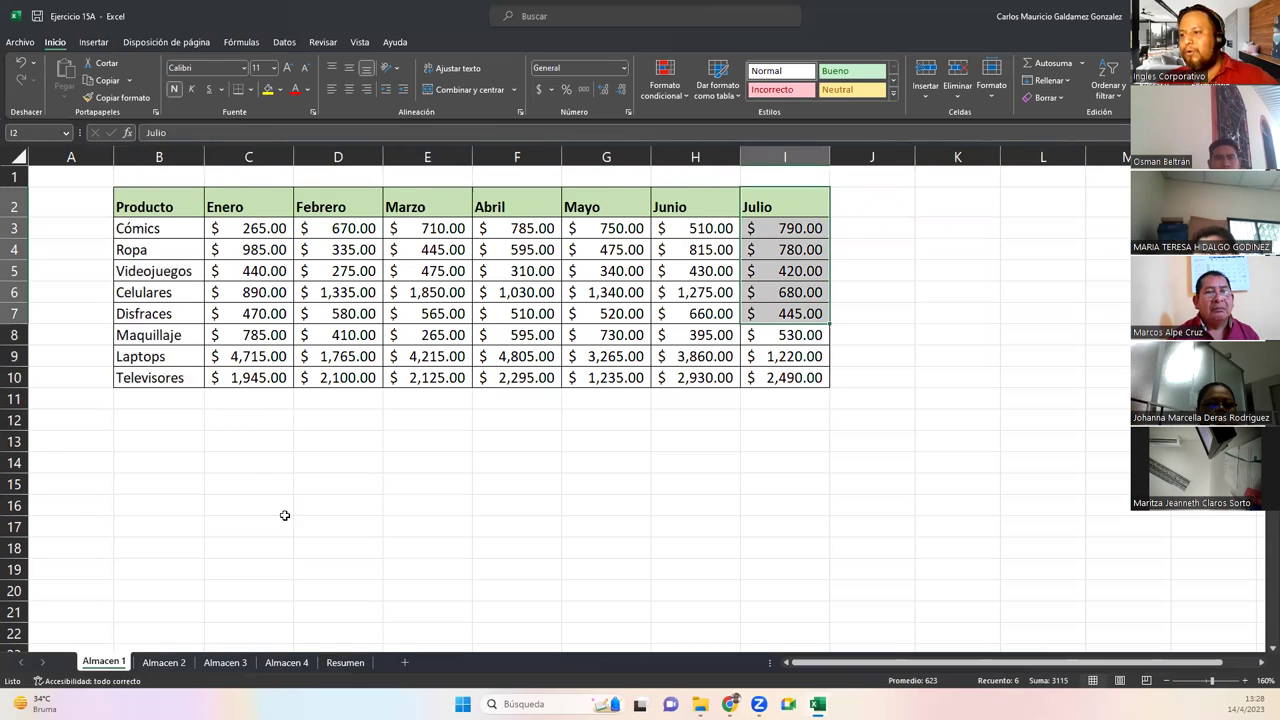
click(165, 665)
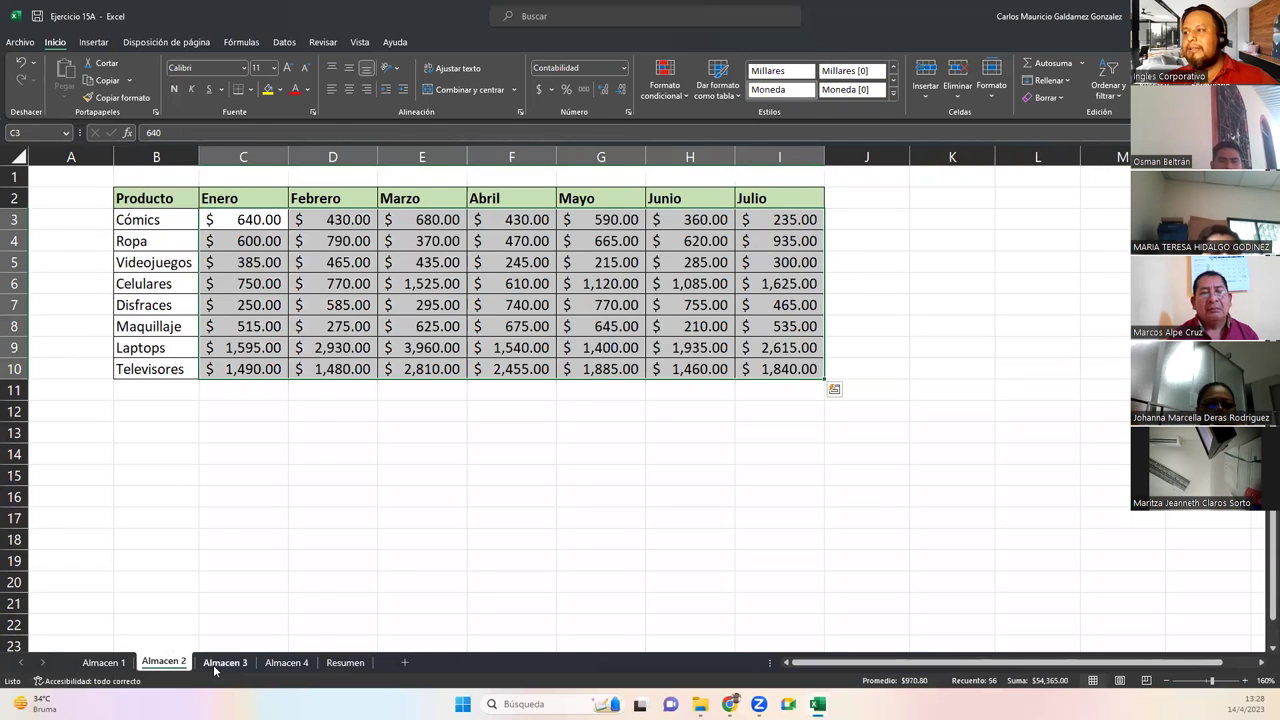
click(213, 664)
click(286, 662)
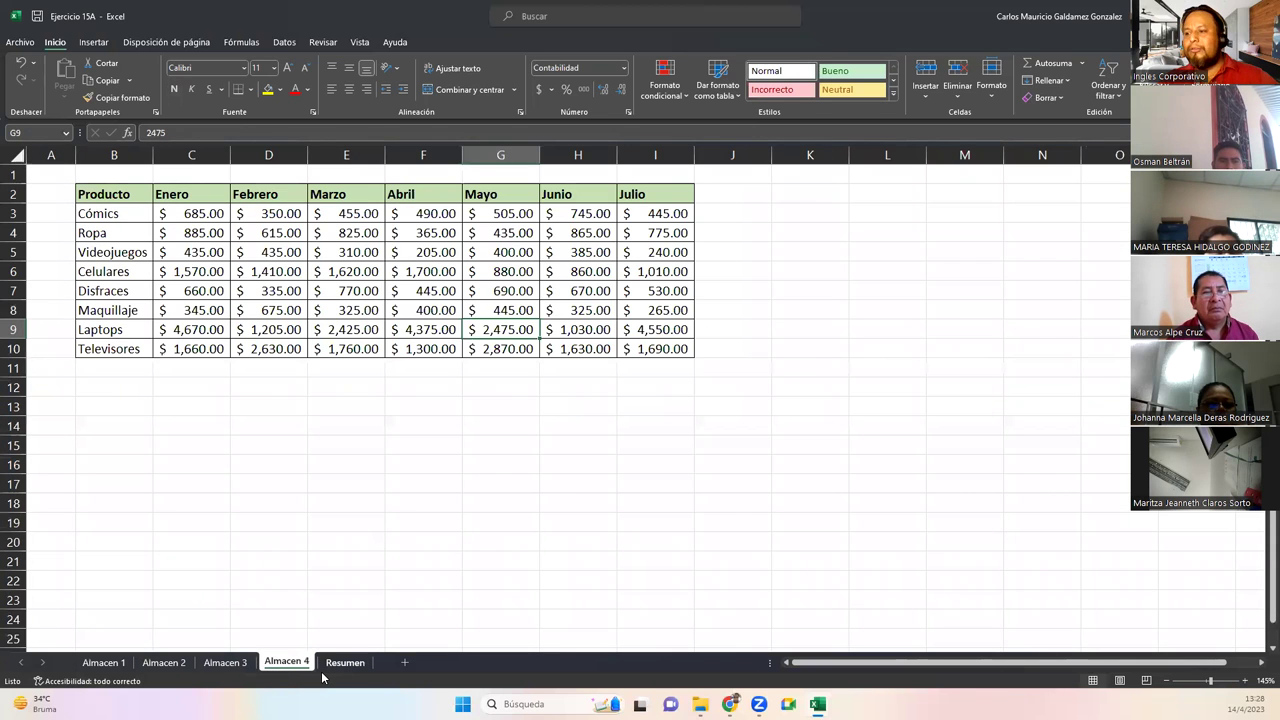
click(343, 663)
click(104, 663)
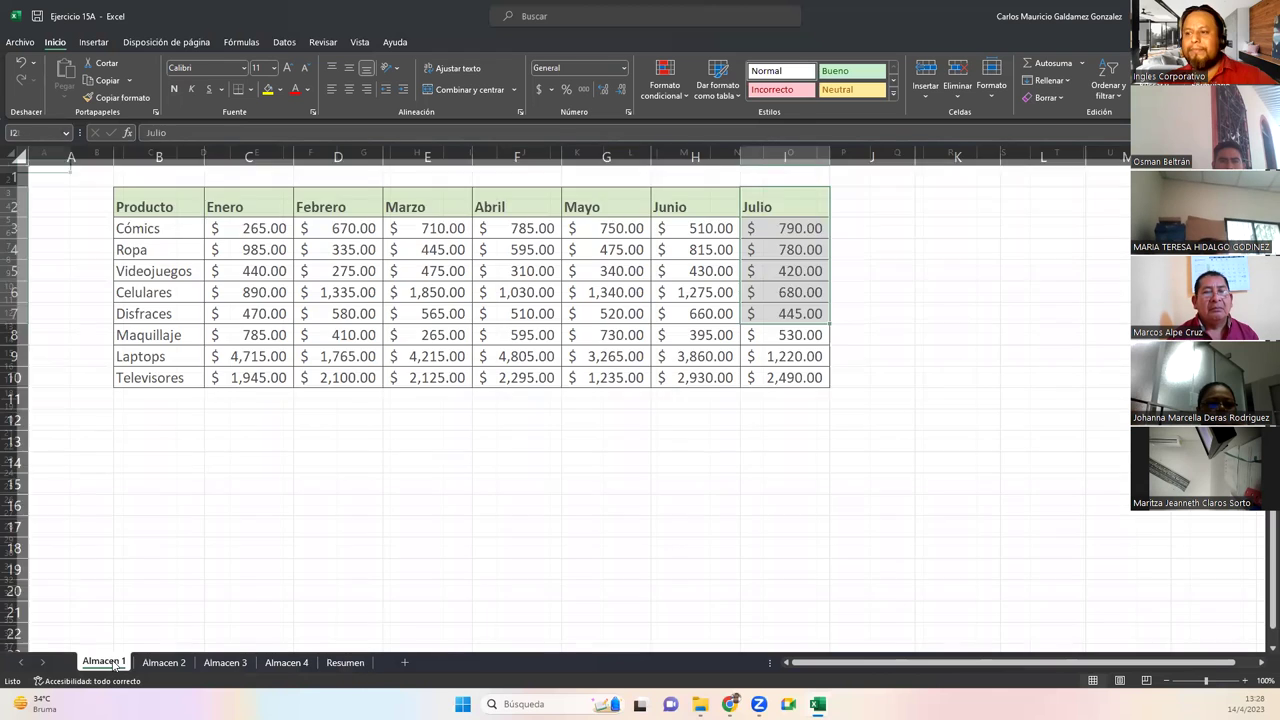
click(138, 226)
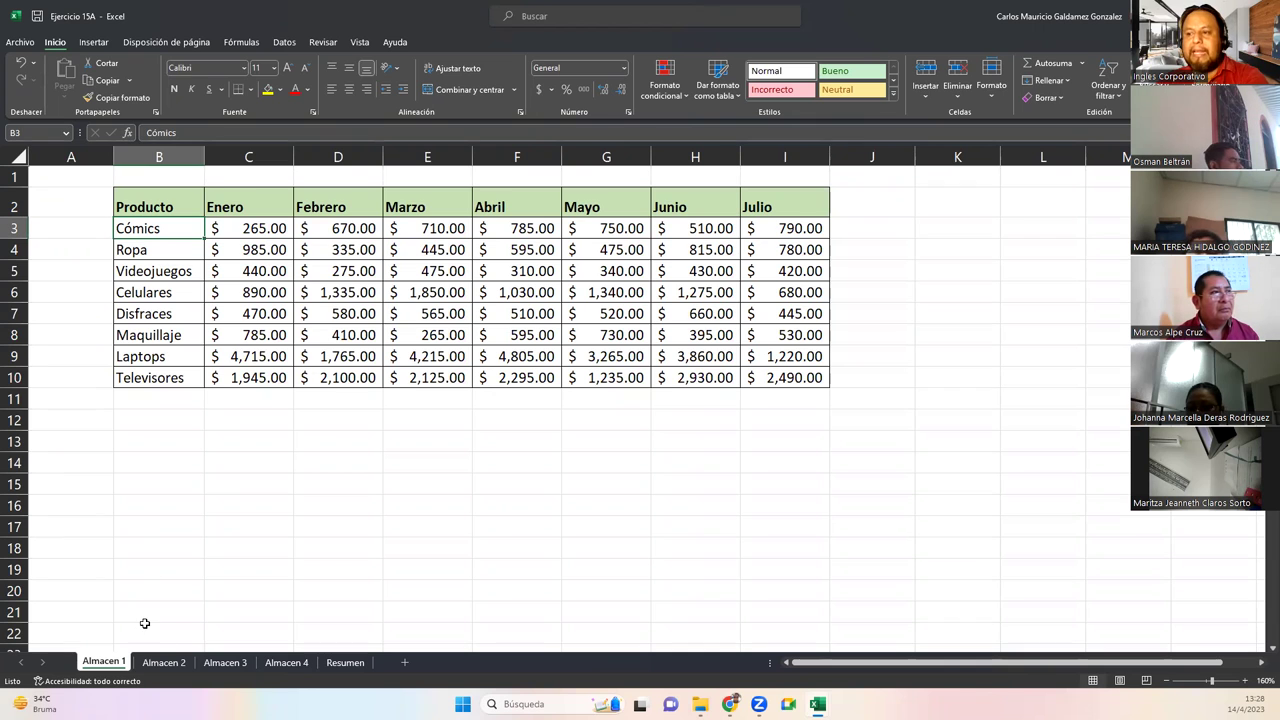
click(282, 663)
click(225, 662)
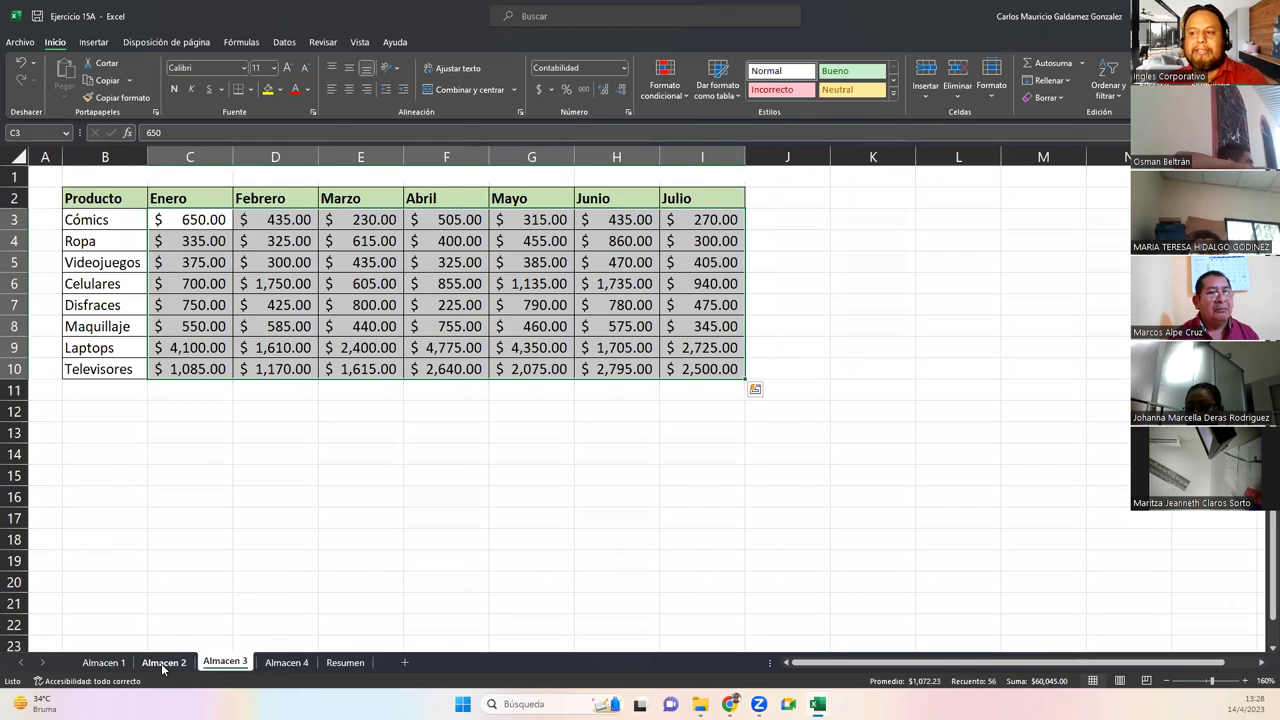
click(163, 662)
click(103, 662)
click(222, 203)
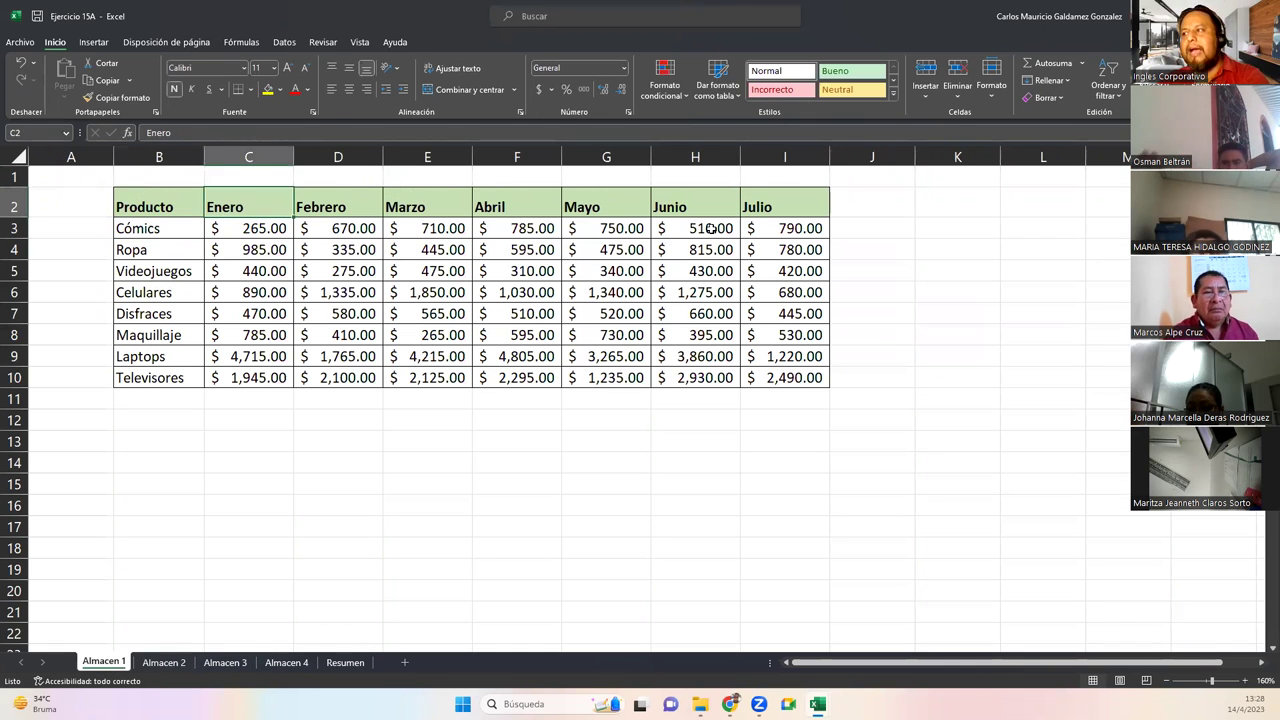
click(786, 204)
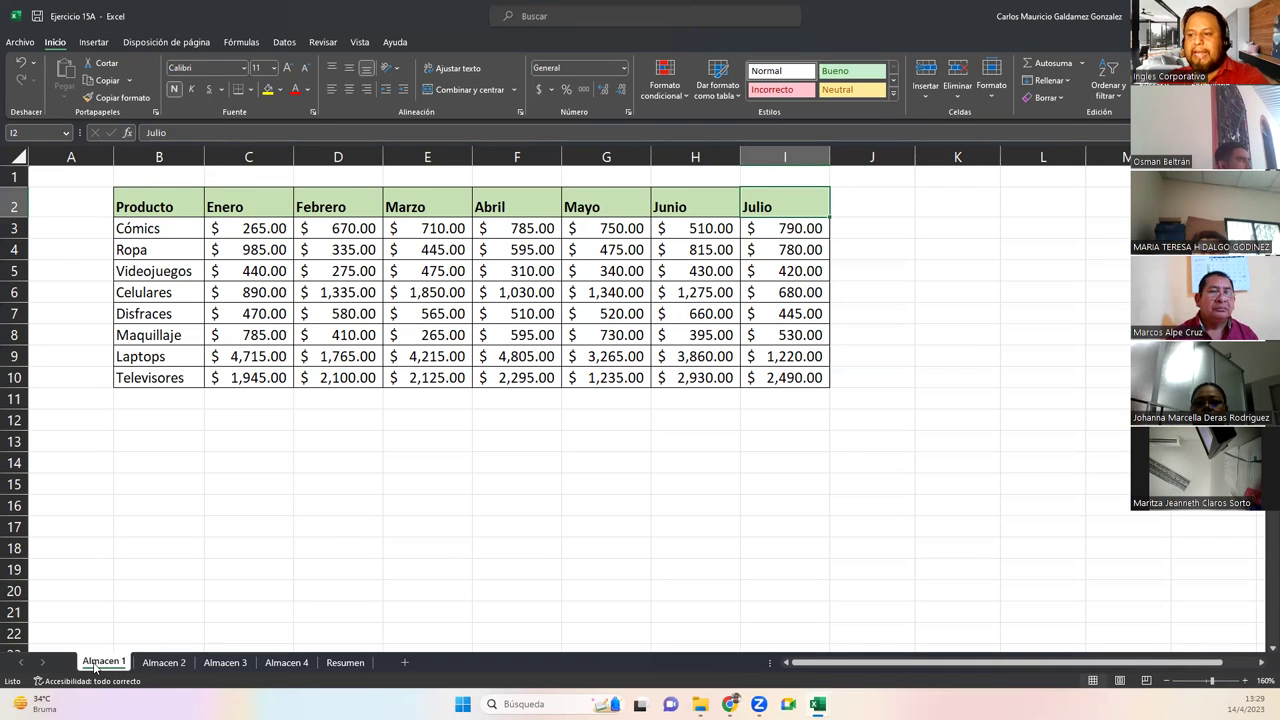
drag(182, 228, 837, 394)
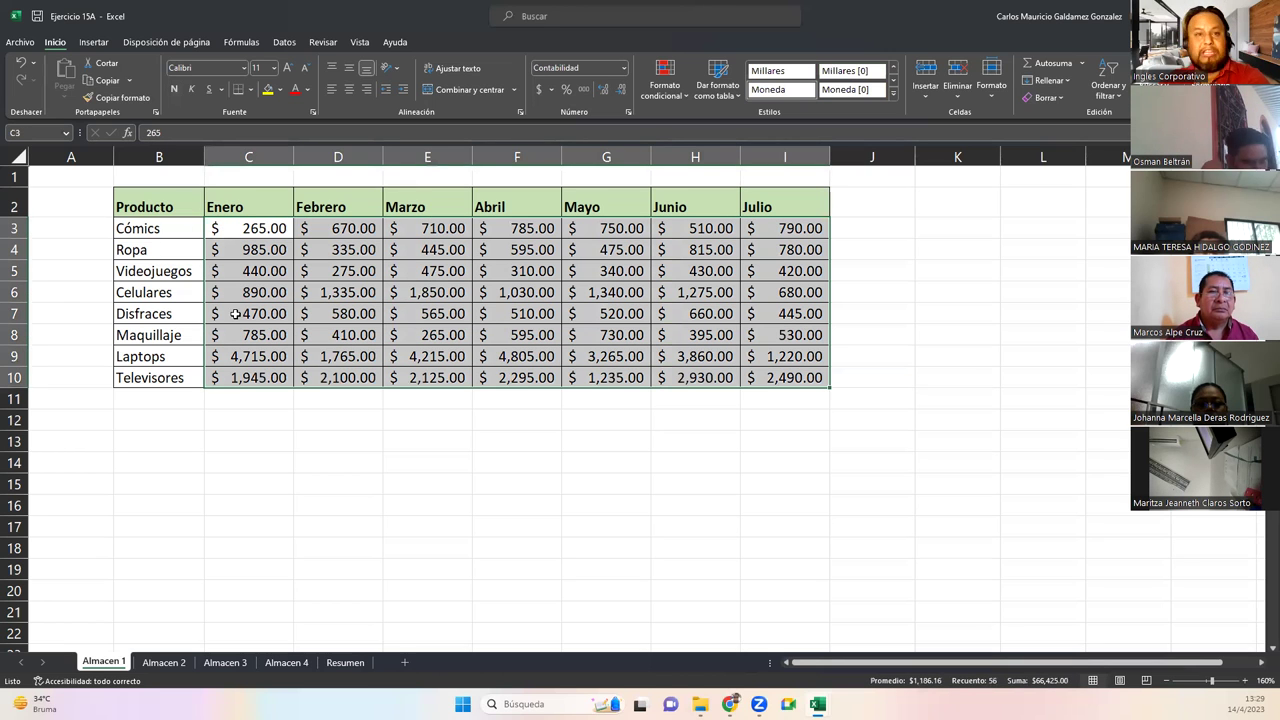
click(154, 250)
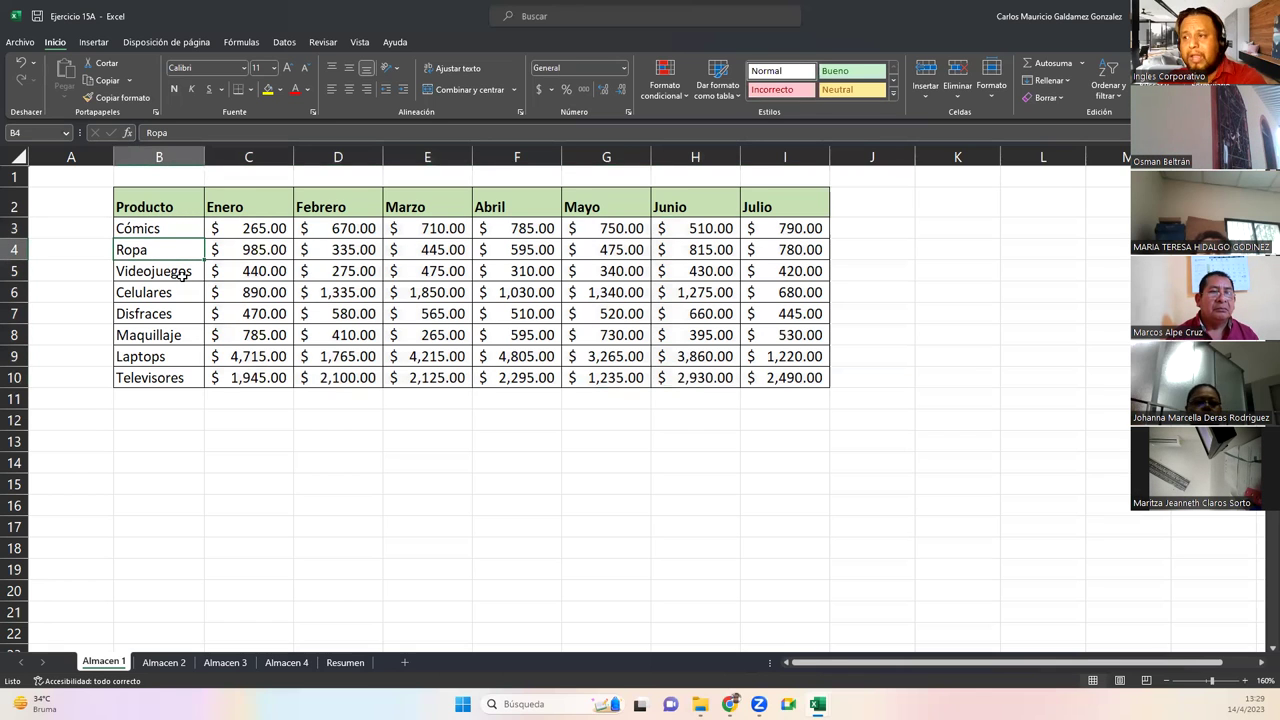
click(182, 275)
click(178, 292)
click(186, 315)
click(194, 336)
click(184, 357)
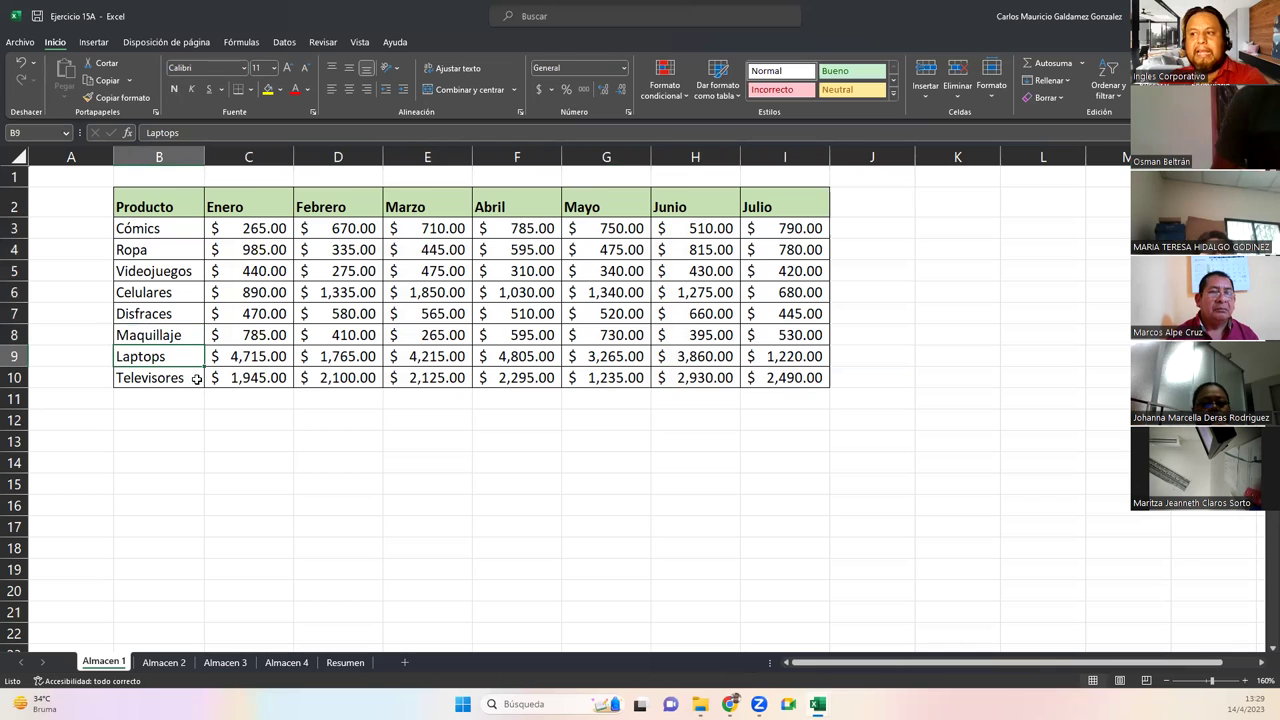
click(195, 378)
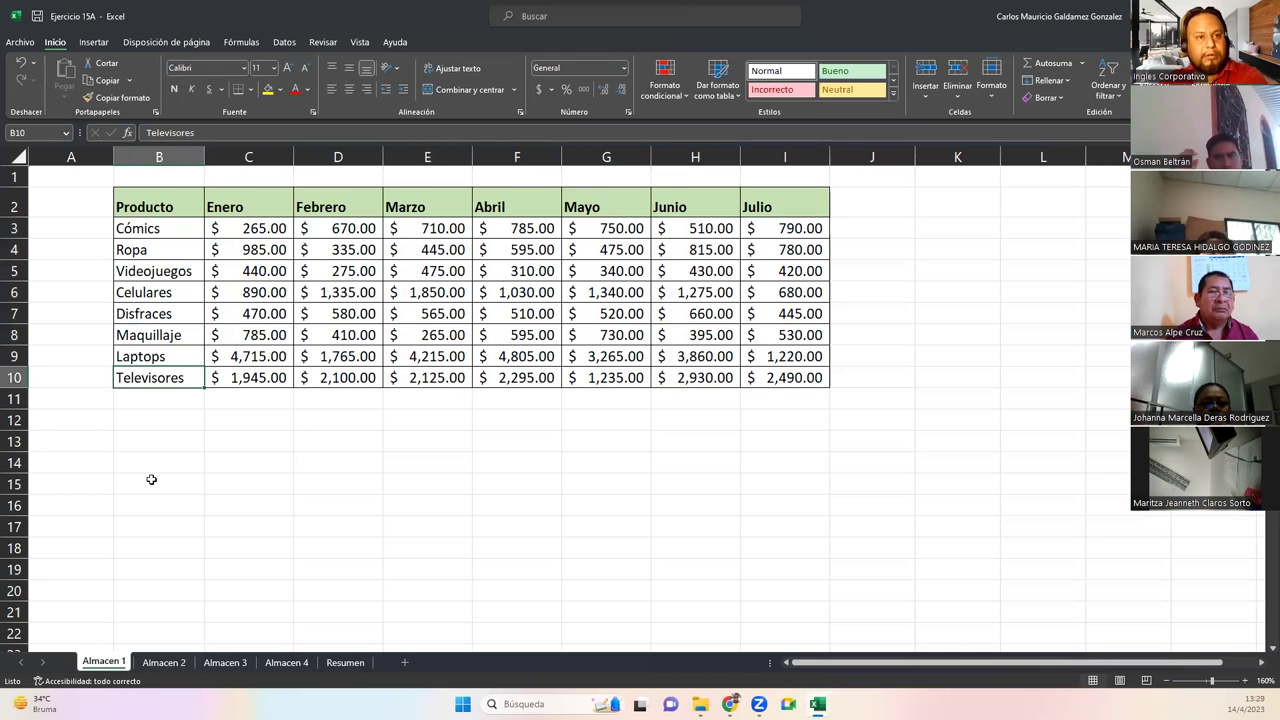
click(150, 663)
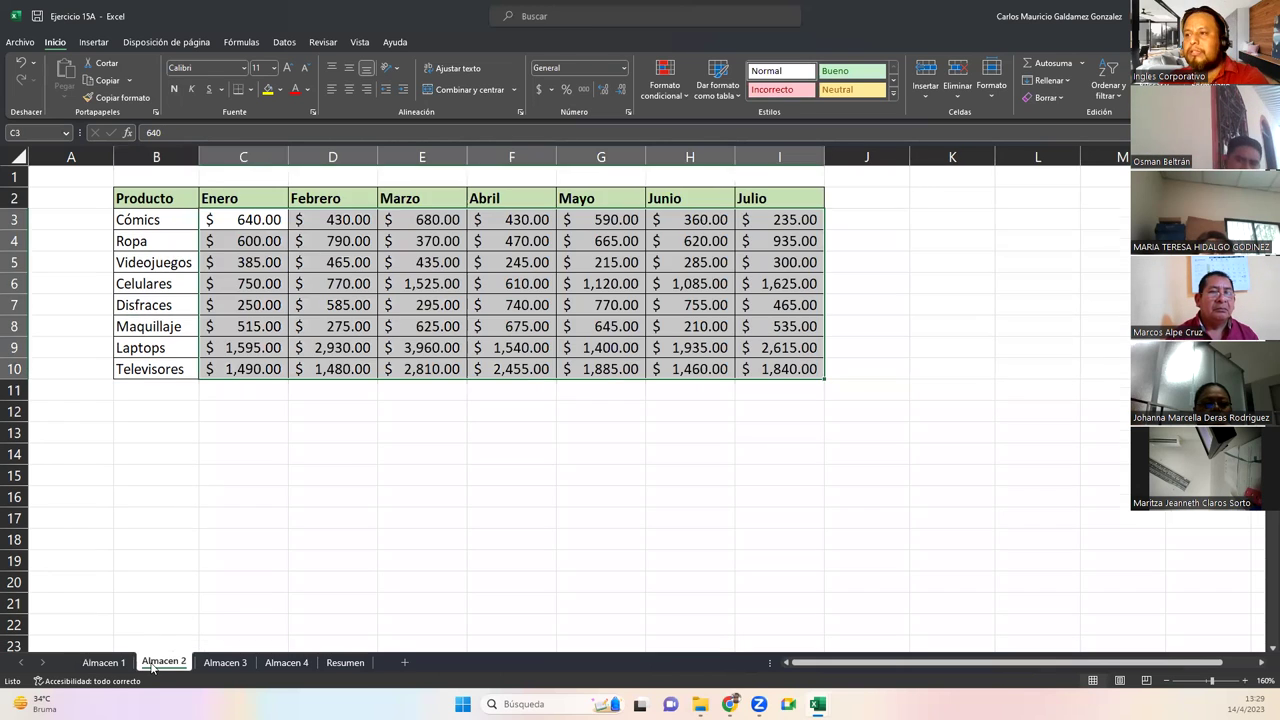
click(225, 663)
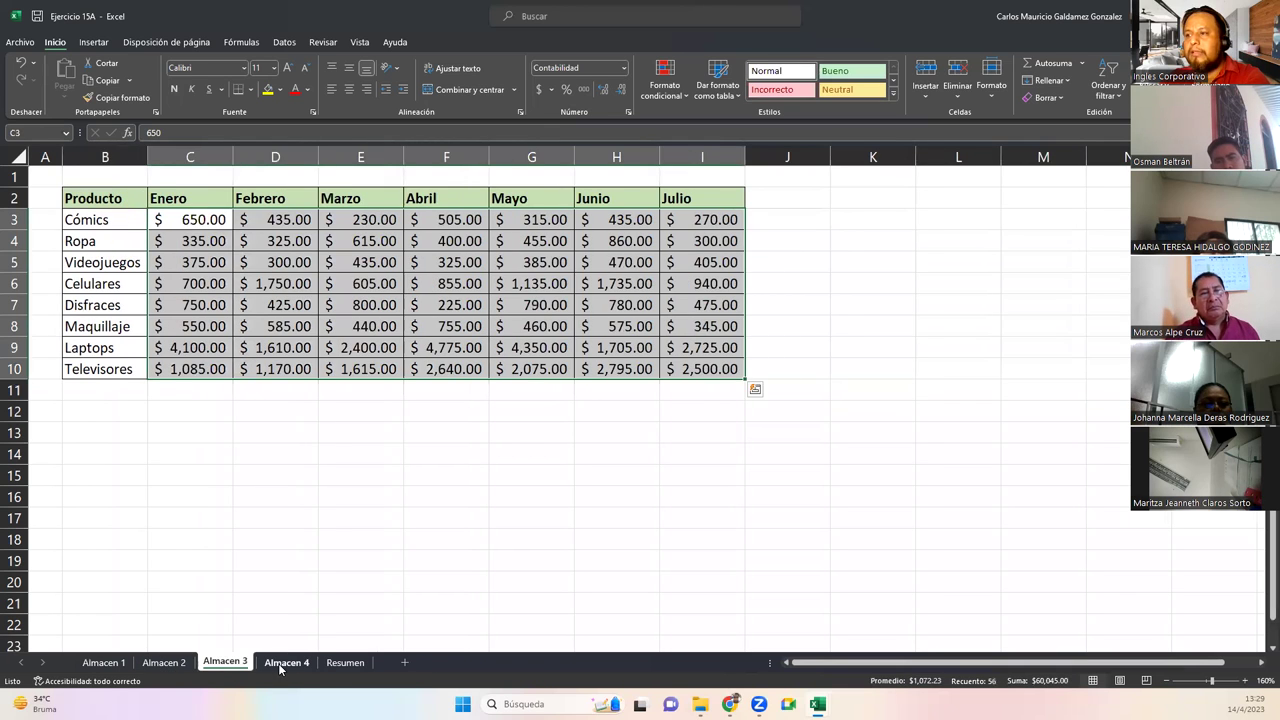
click(287, 664)
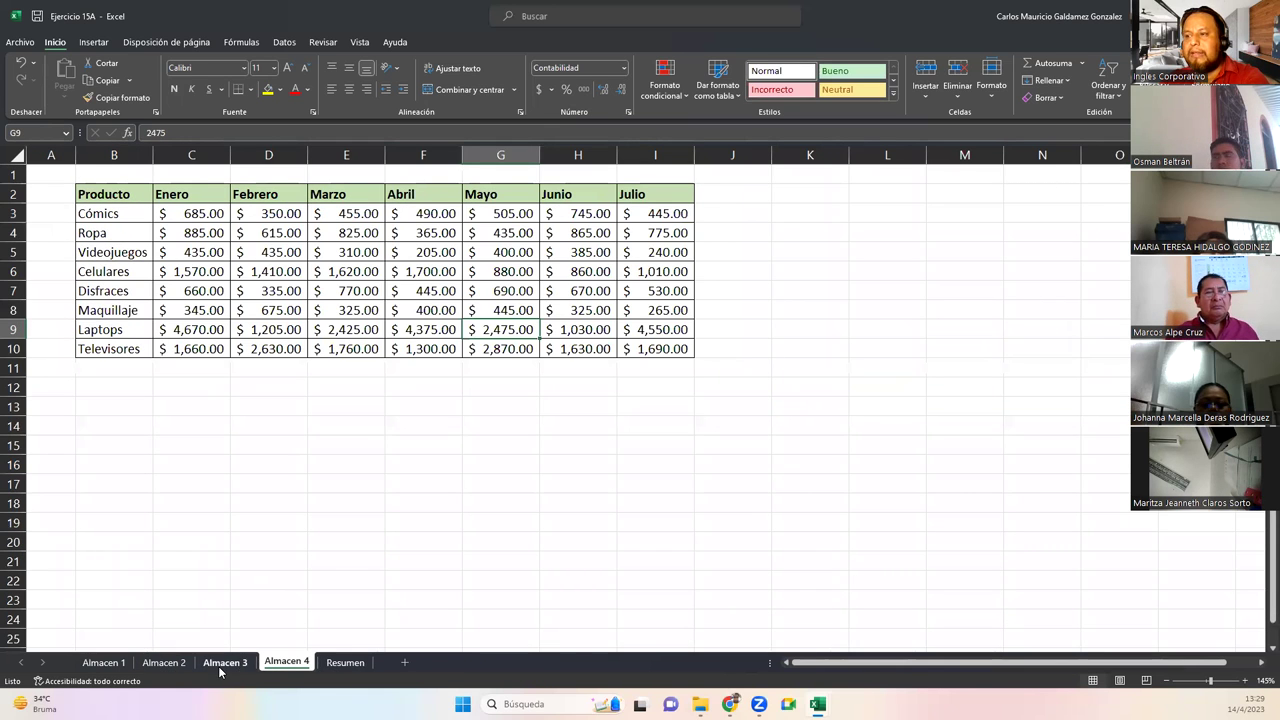
click(220, 663)
click(150, 663)
click(103, 663)
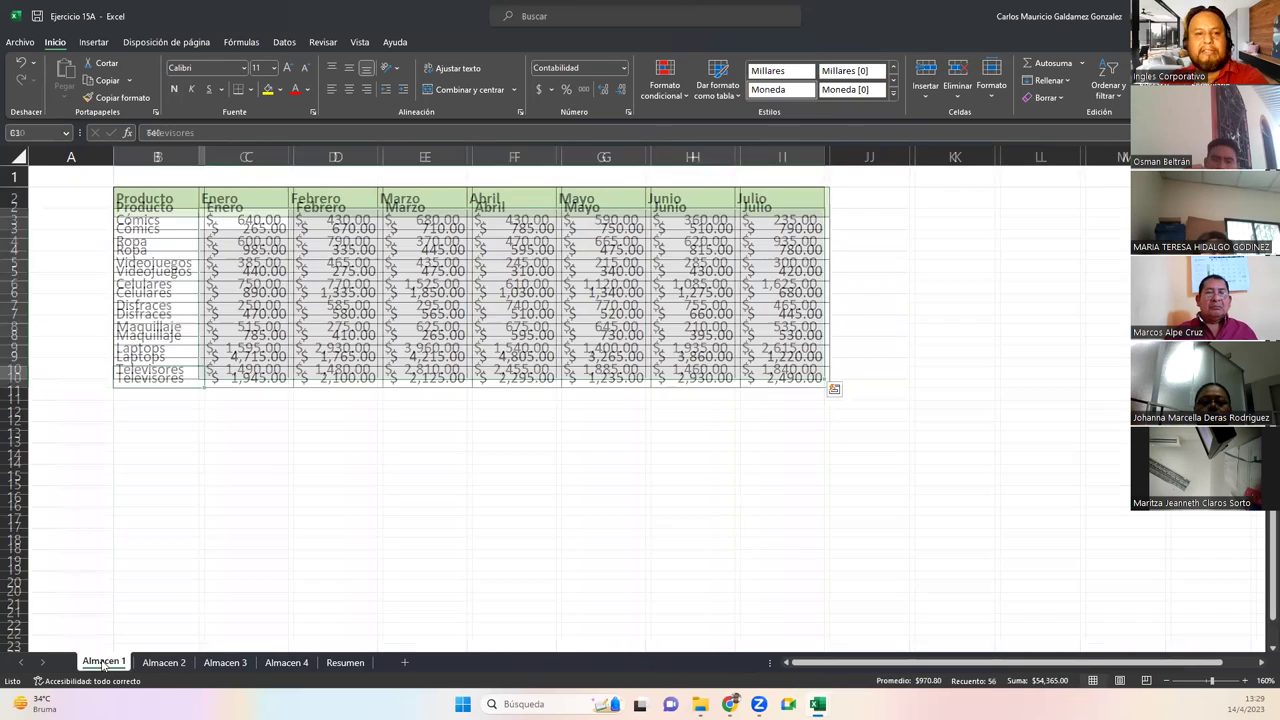
click(240, 232)
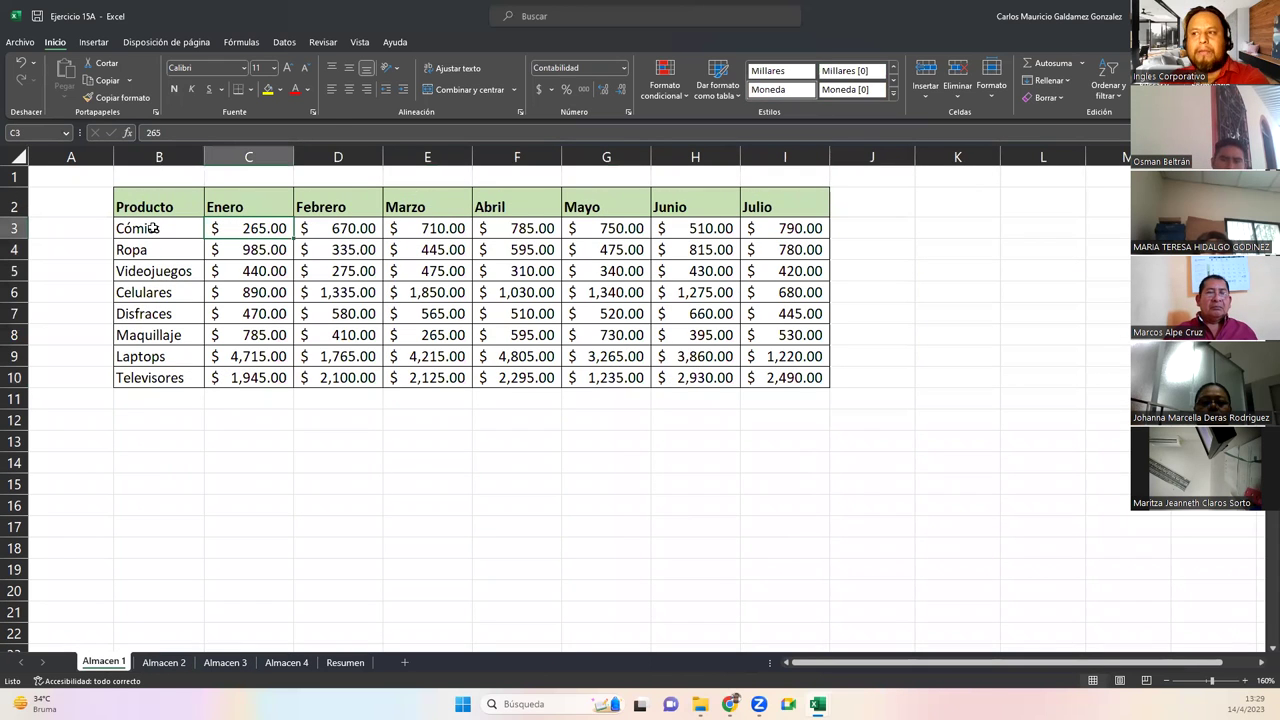
click(180, 225)
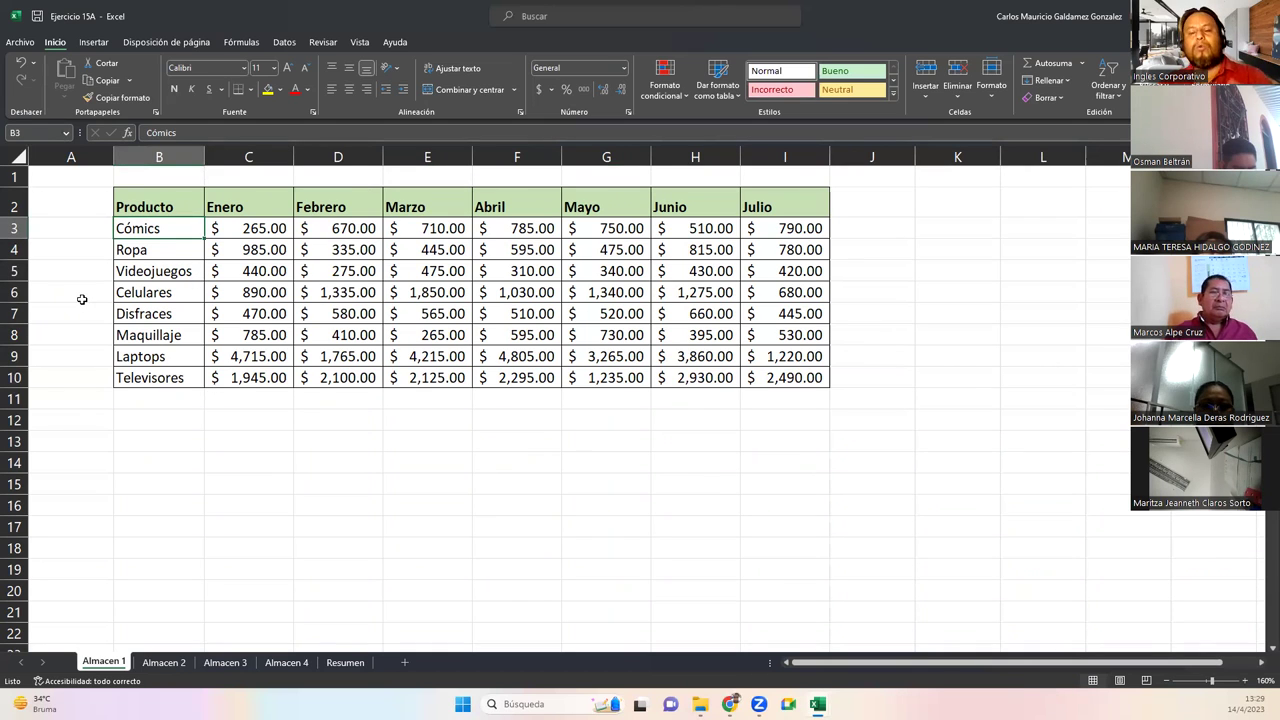
click(238, 232)
drag(157, 205, 160, 358)
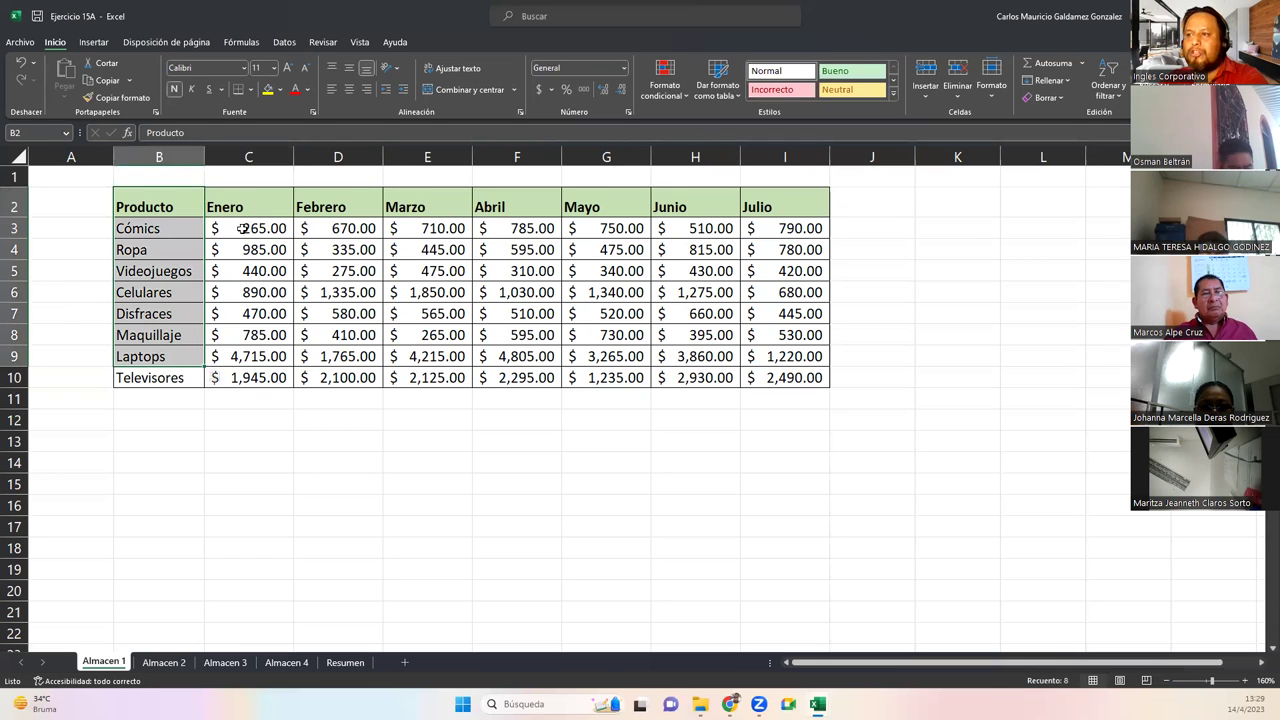
click(242, 229)
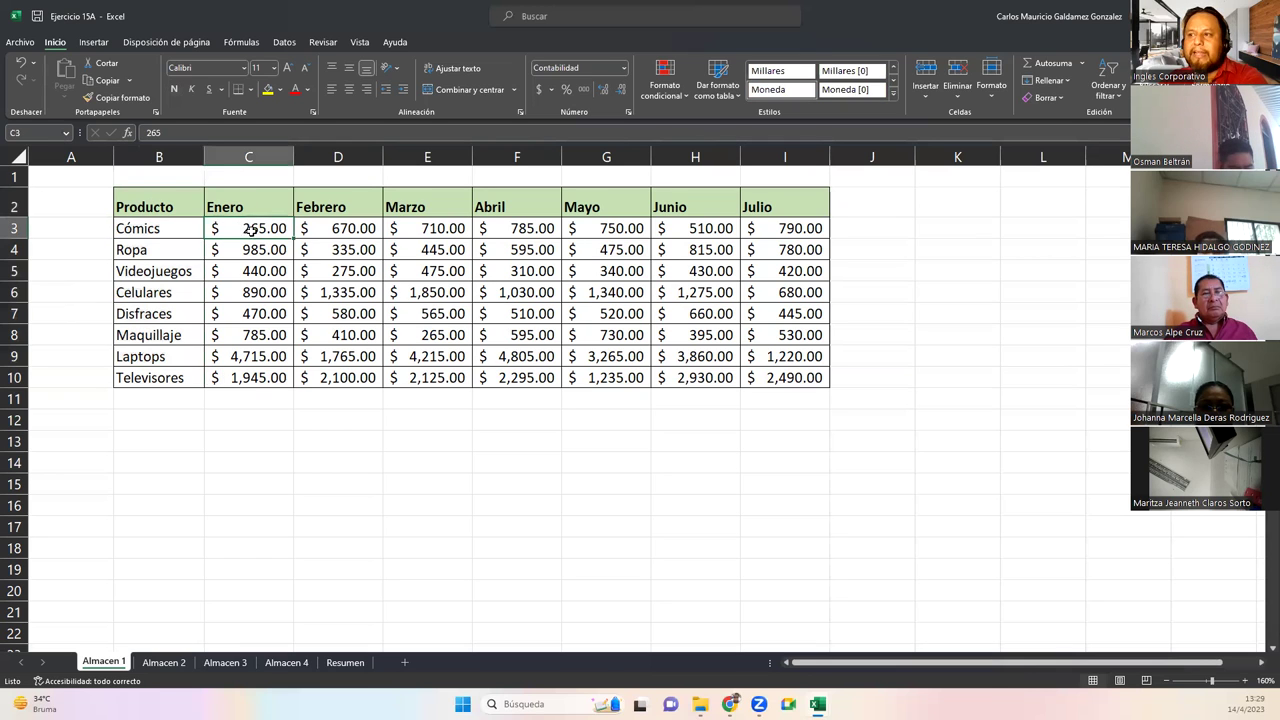
click(163, 662)
click(225, 662)
click(286, 662)
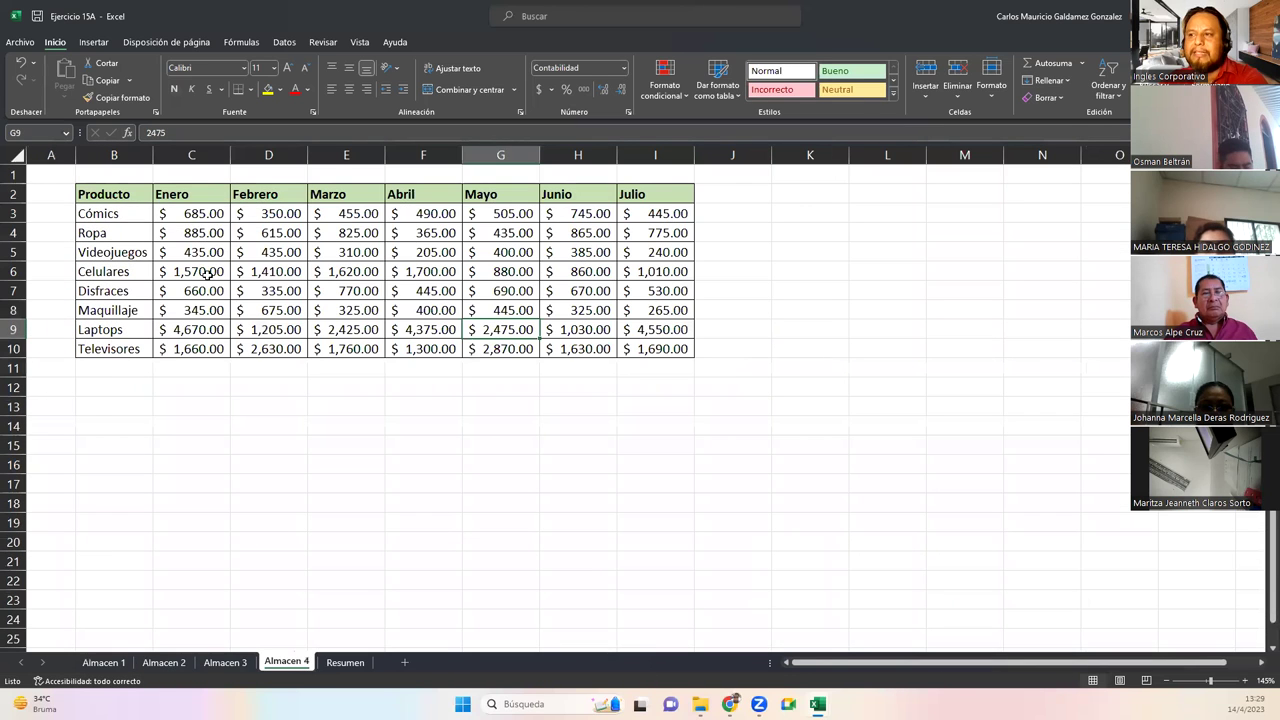
click(189, 218)
click(265, 214)
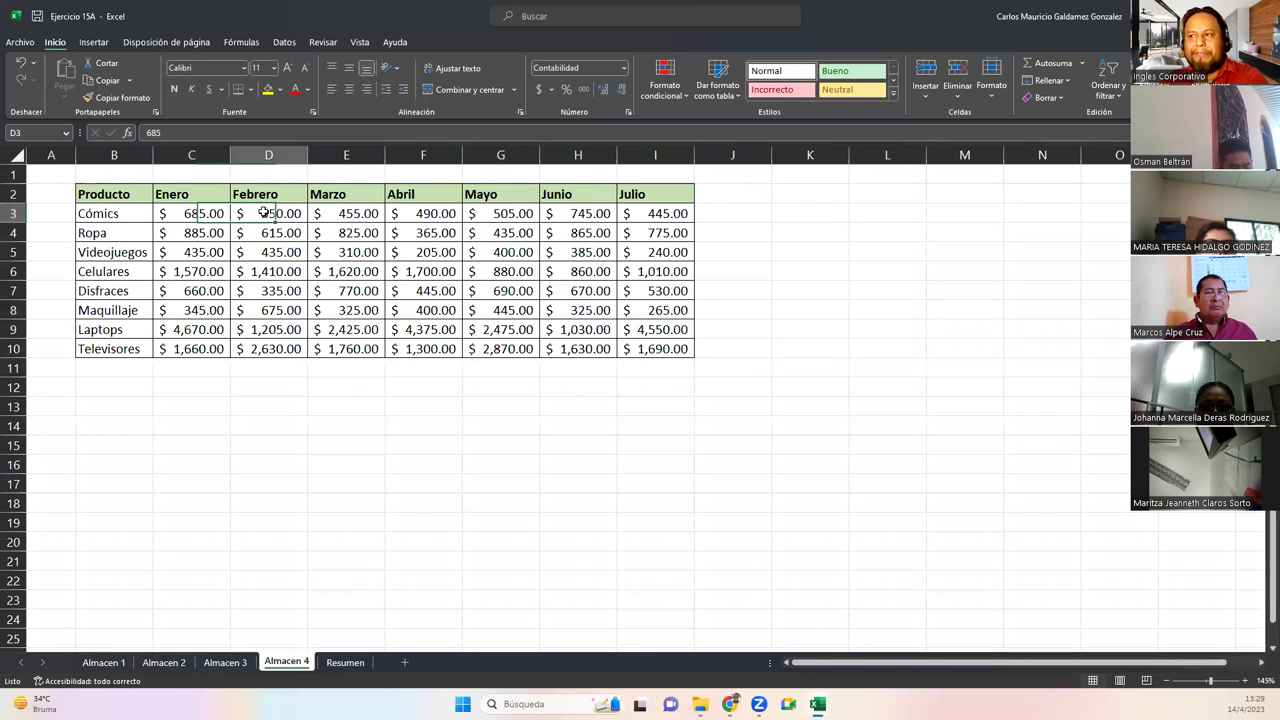
click(359, 210)
click(428, 212)
click(477, 214)
click(565, 216)
click(634, 218)
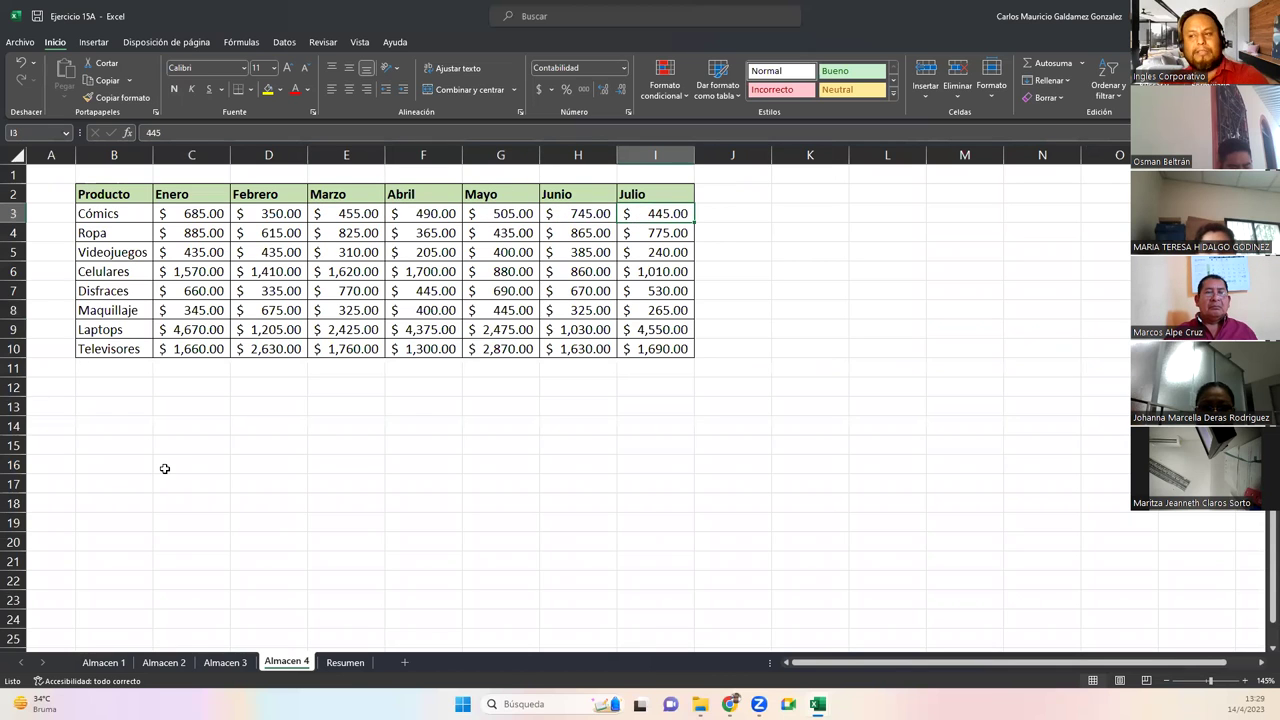
click(104, 662)
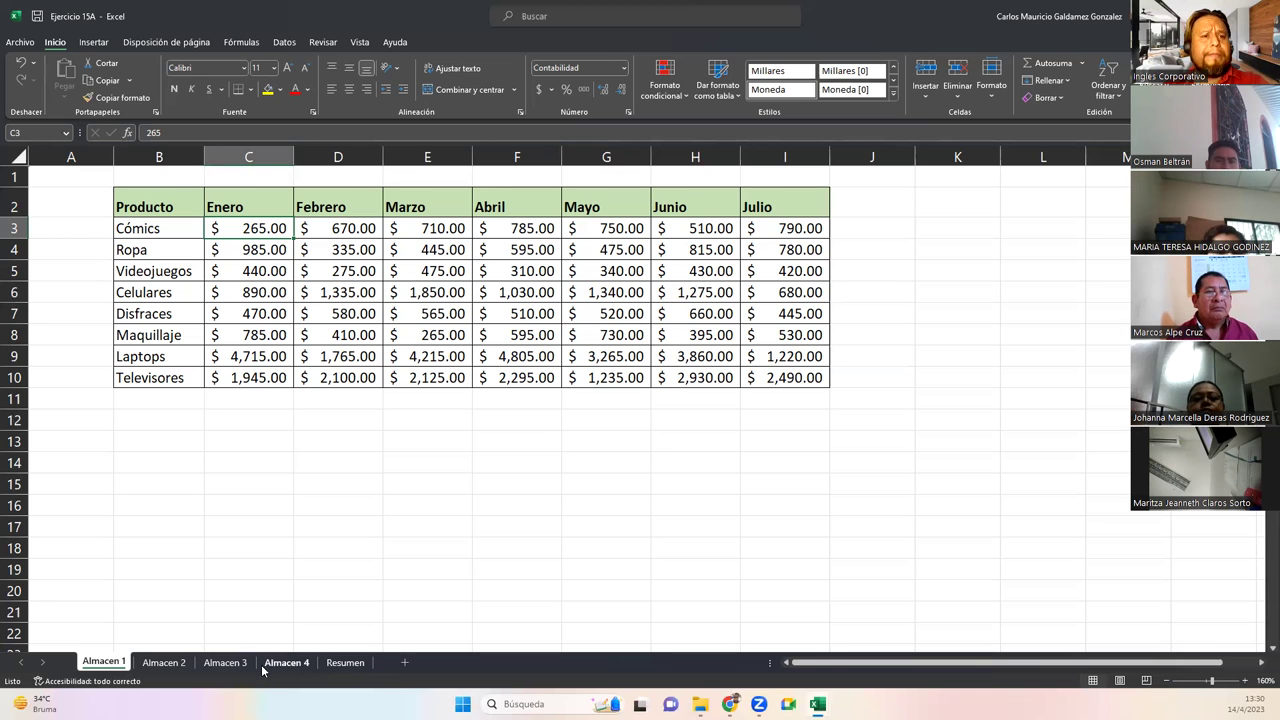
Go to the Resumen sheet and choose cell B2 as where the summary starts
click(340, 666)
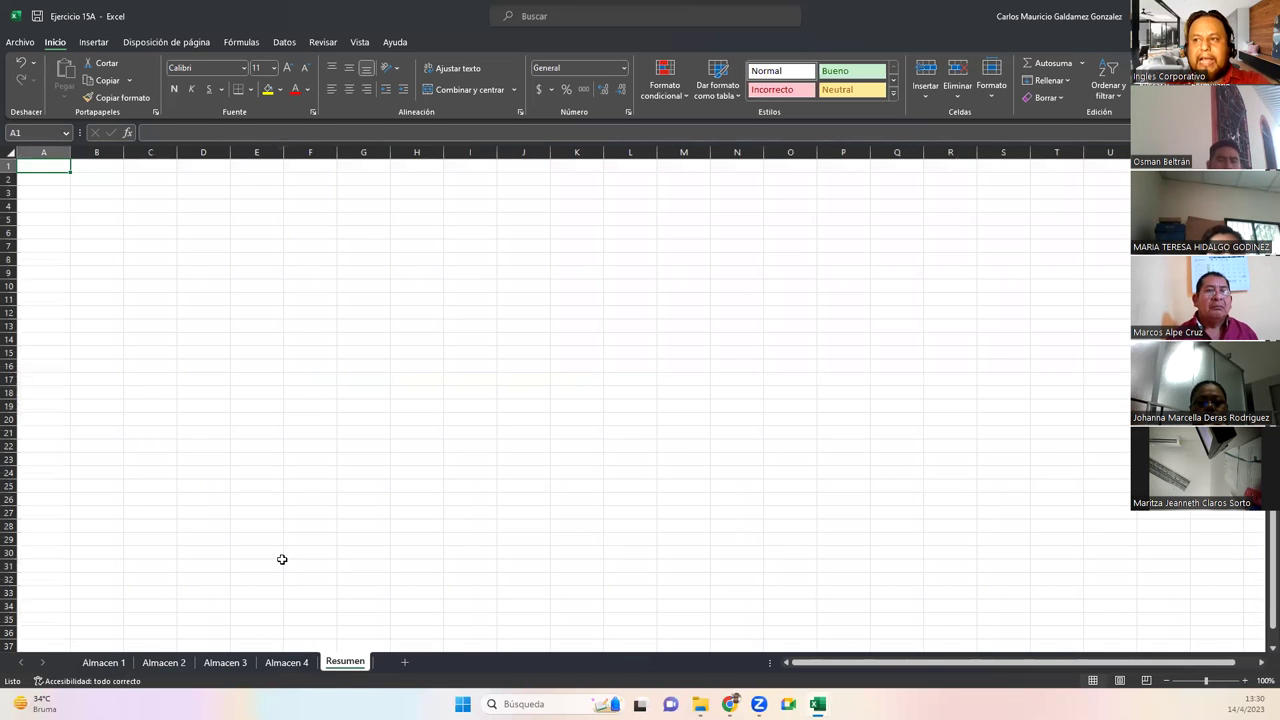
ctrl+scroll(109, 321, up, 2)
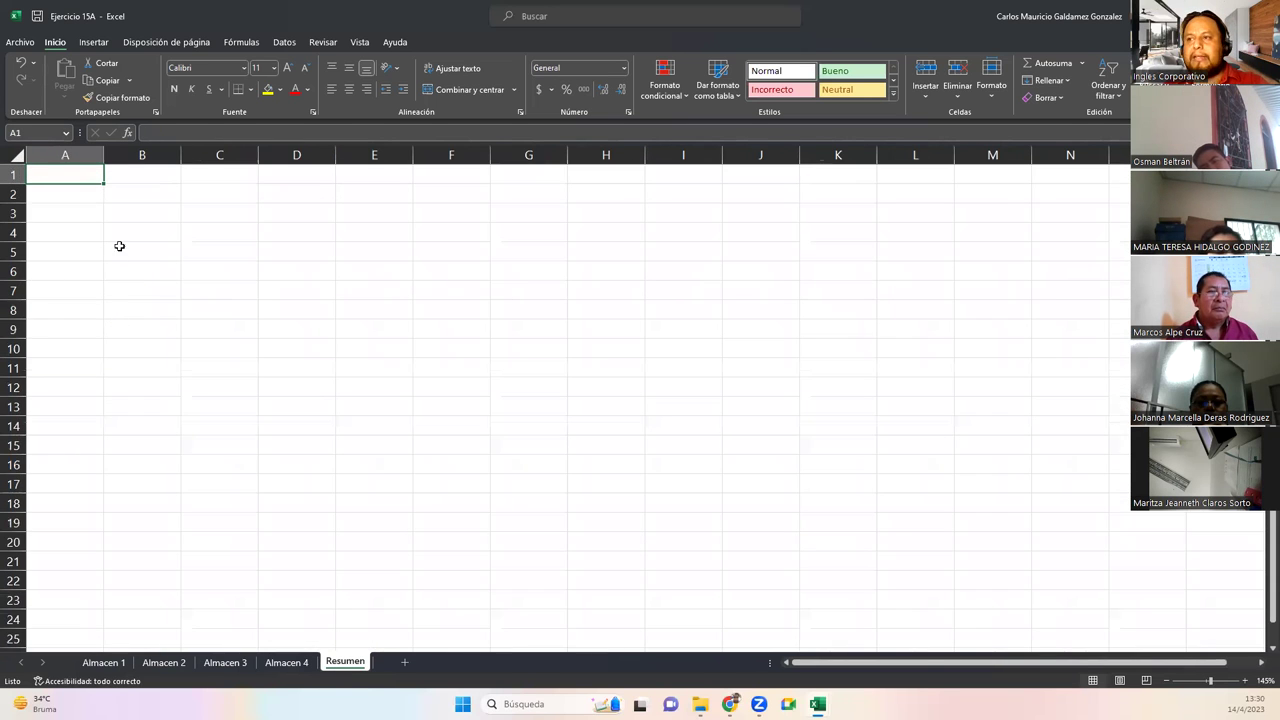
click(115, 214)
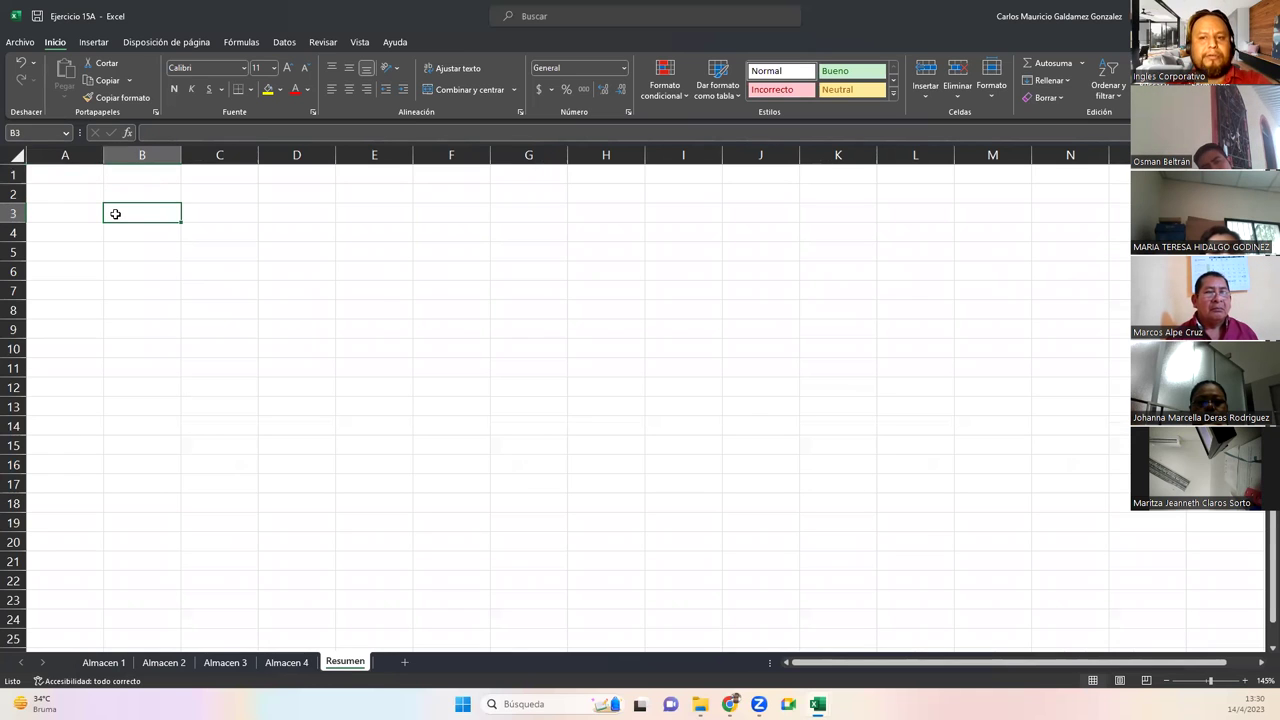
click(104, 662)
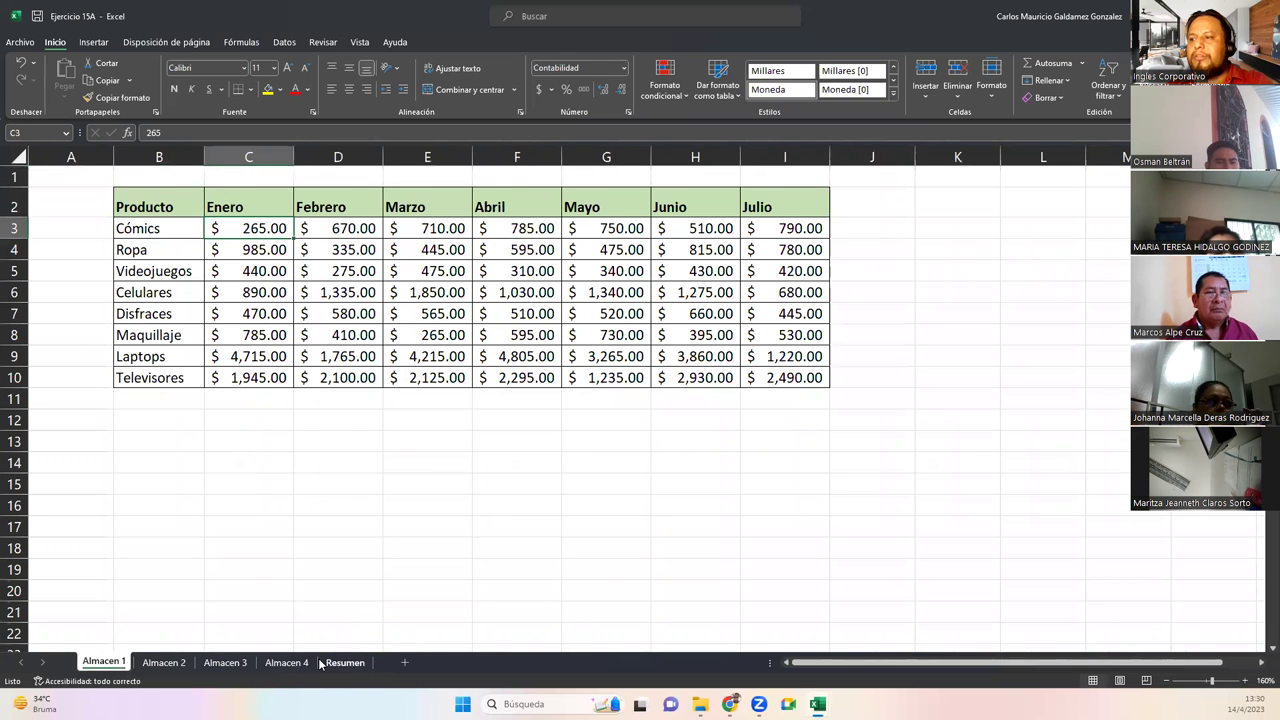
click(345, 662)
click(130, 196)
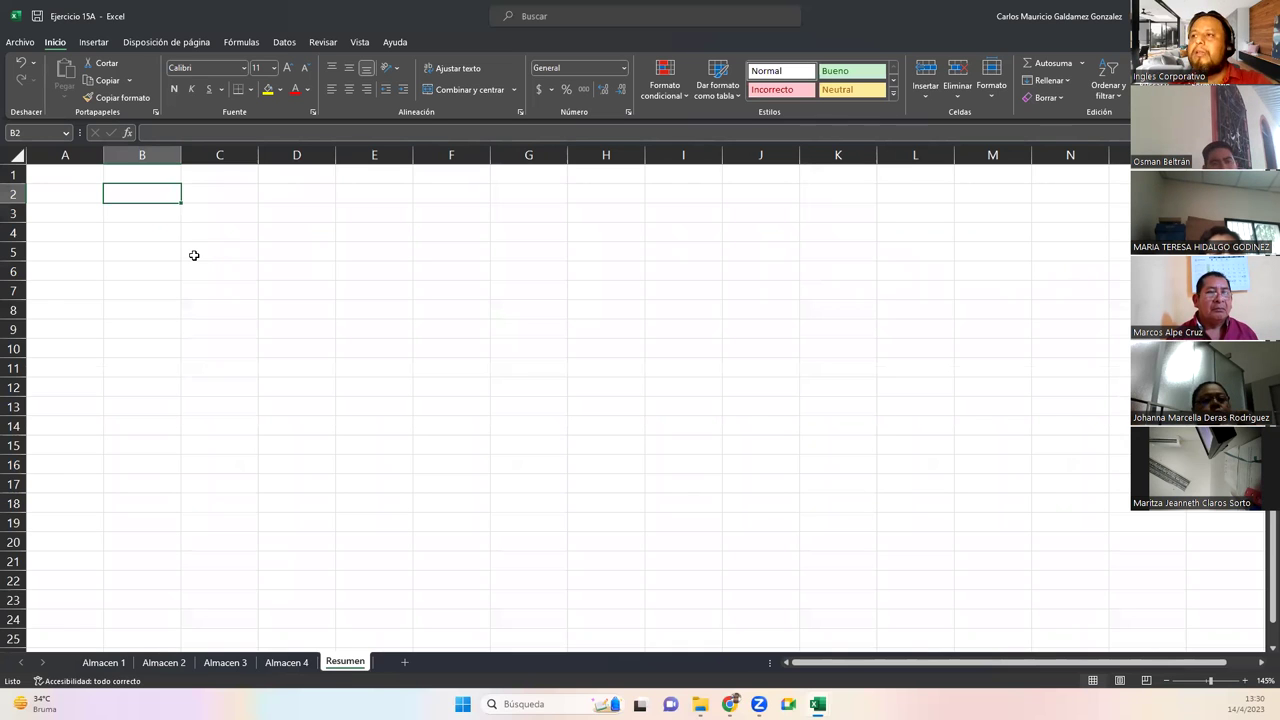
Bring up Consolidar from the Datos tab, keep Suma as the function, and focus Referencia
click(285, 42)
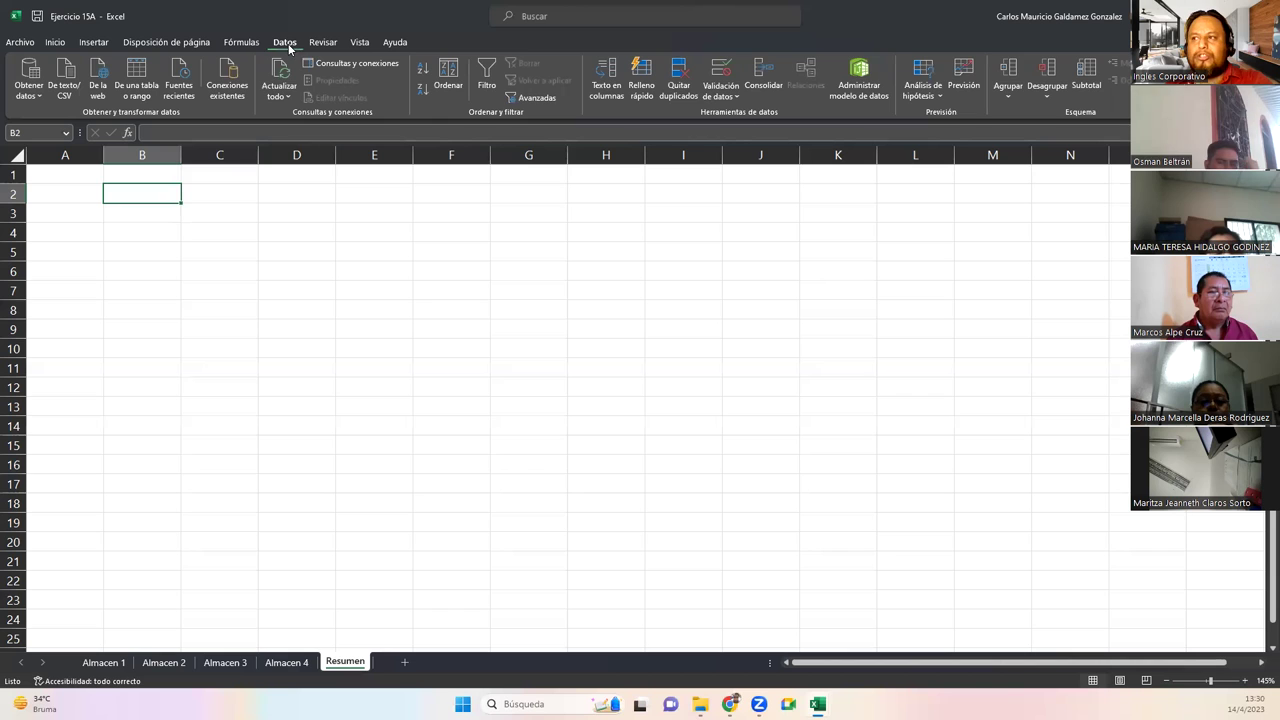
click(763, 84)
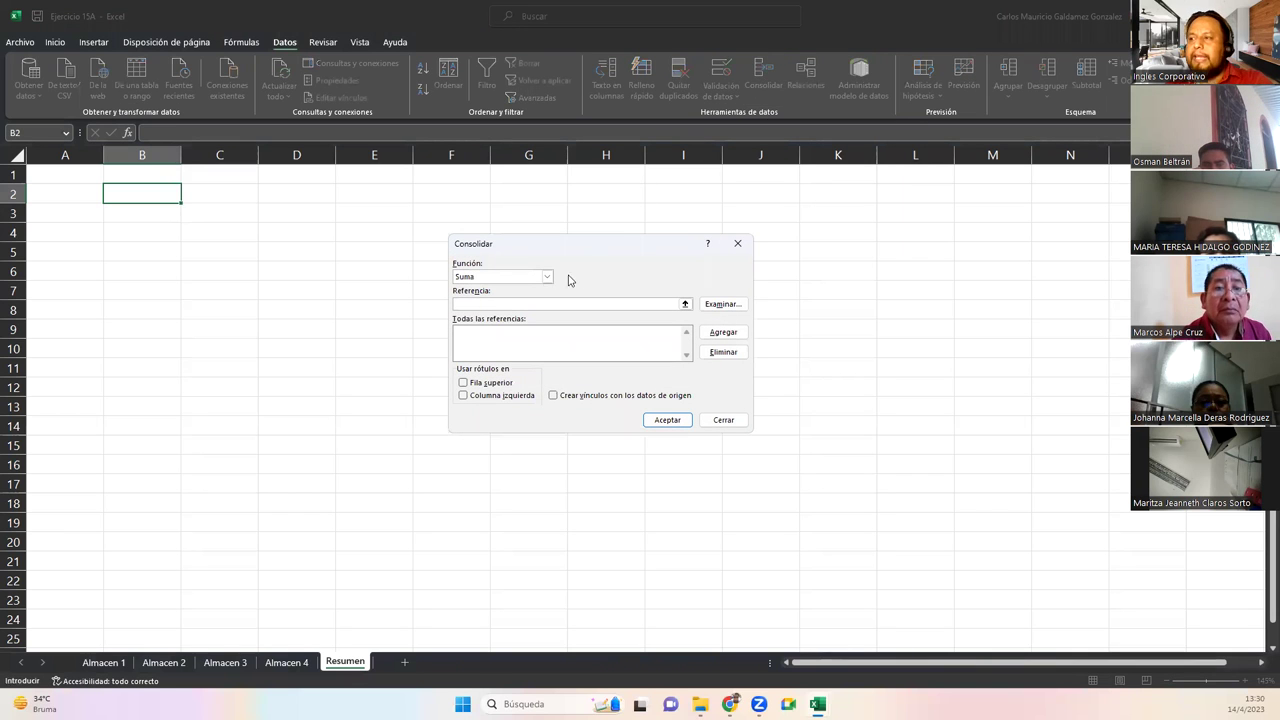
click(546, 278)
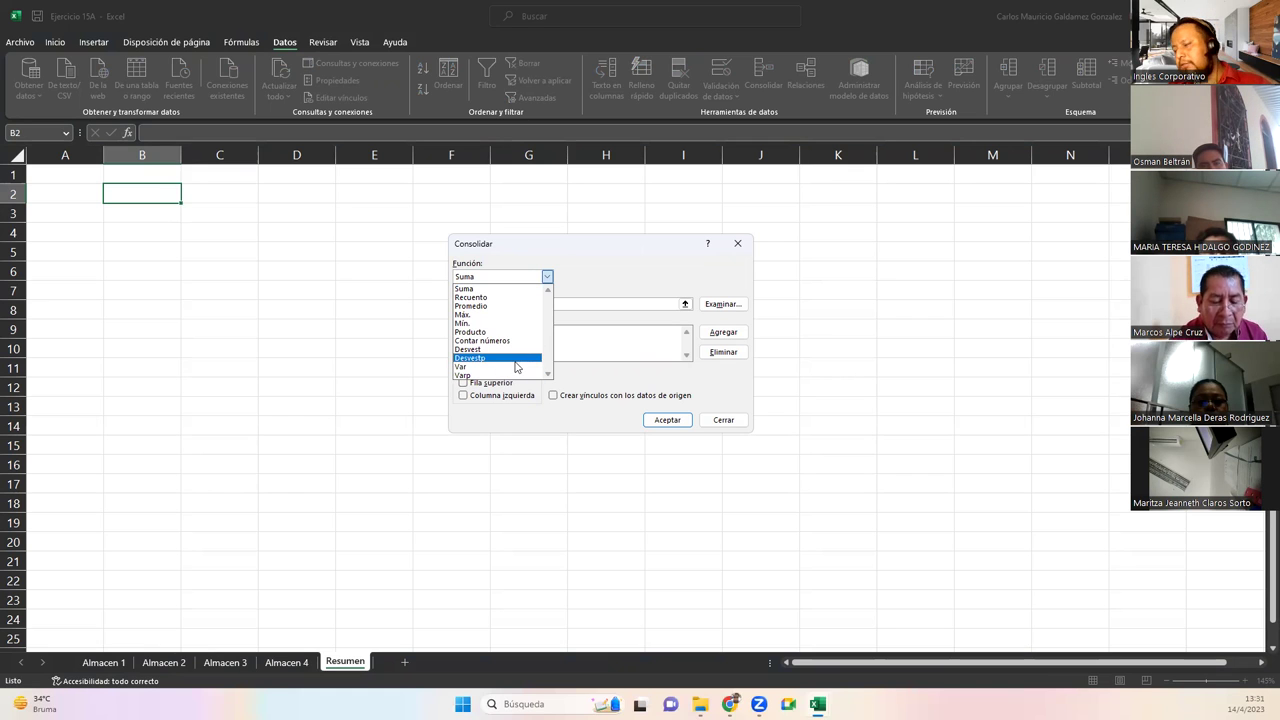
click(565, 280)
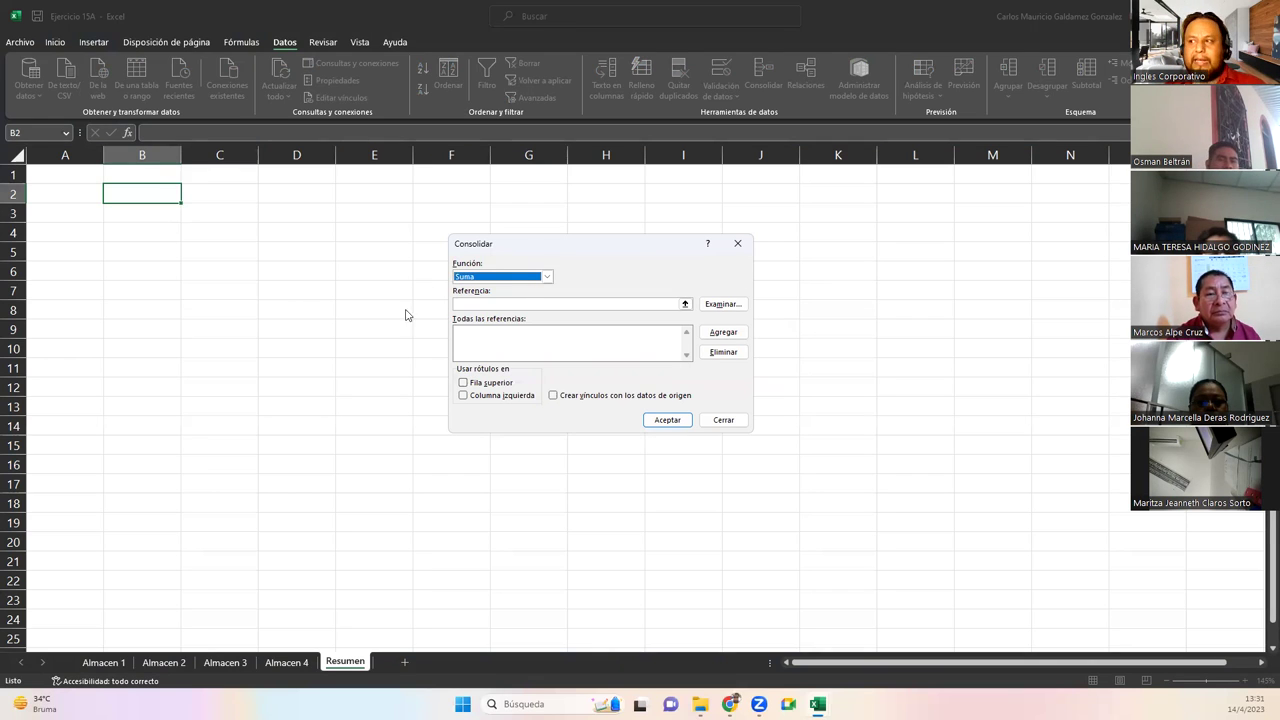
click(526, 284)
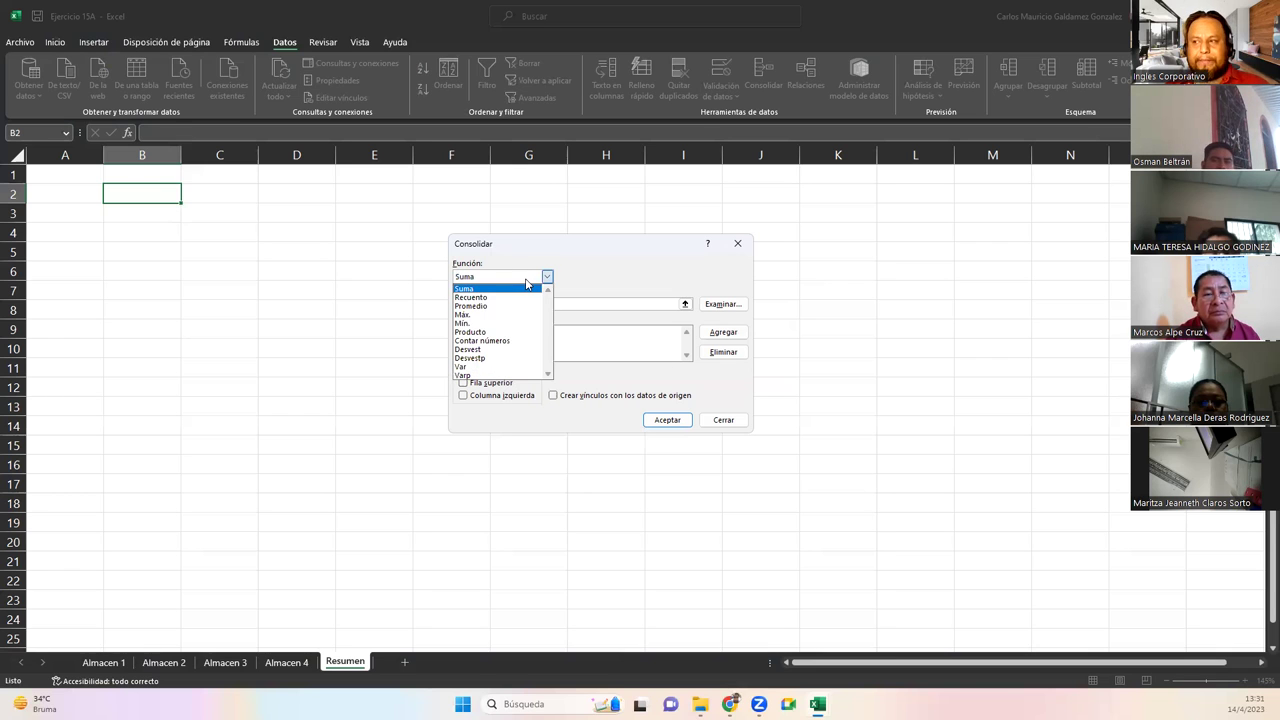
click(525, 285)
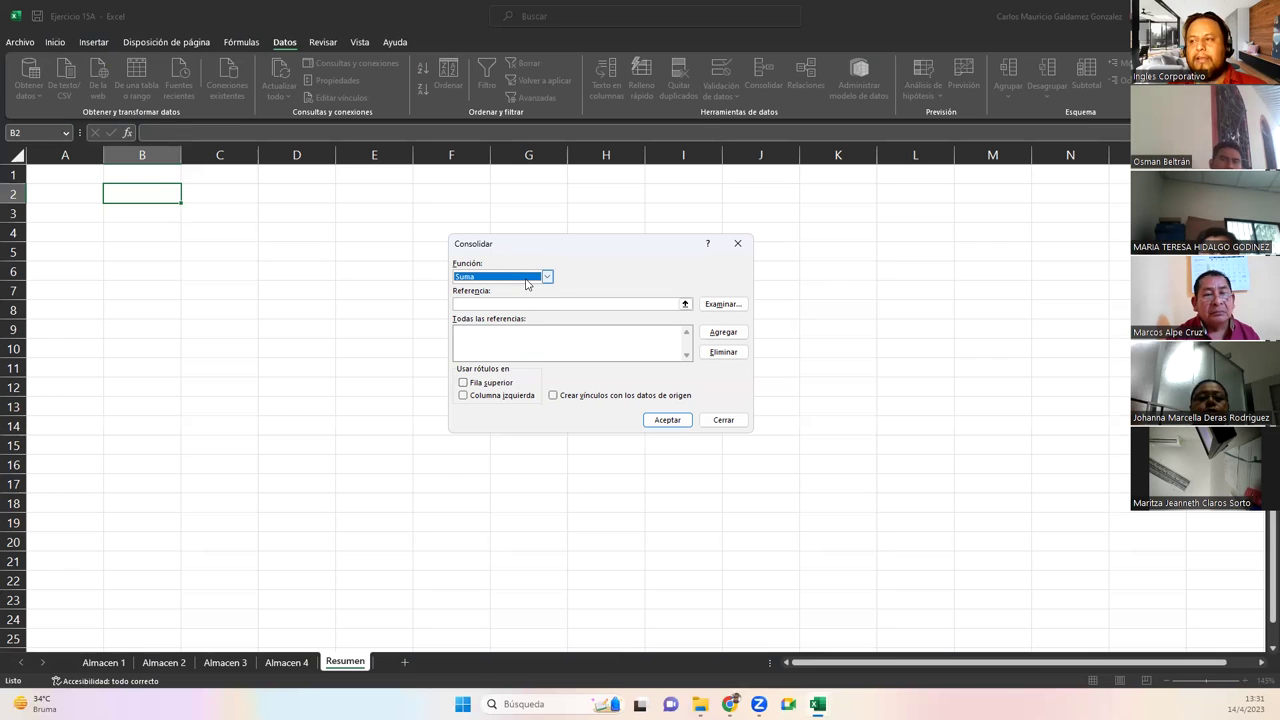
click(547, 279)
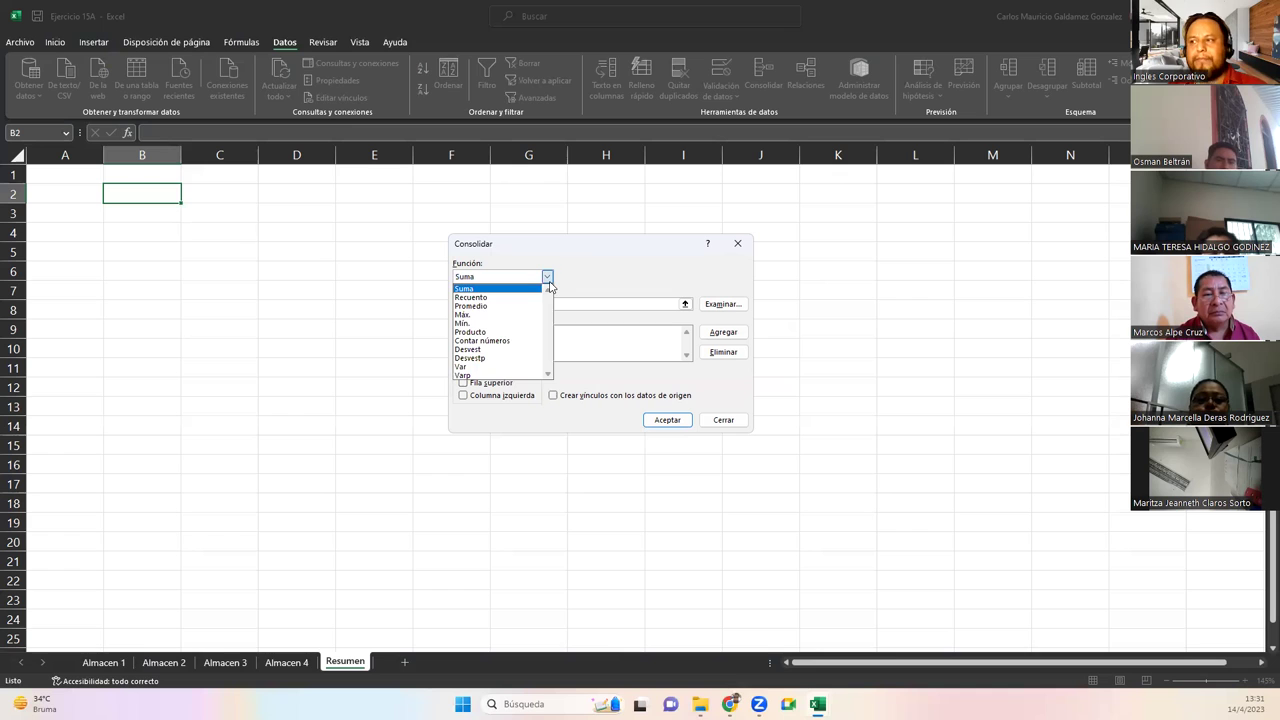
click(549, 280)
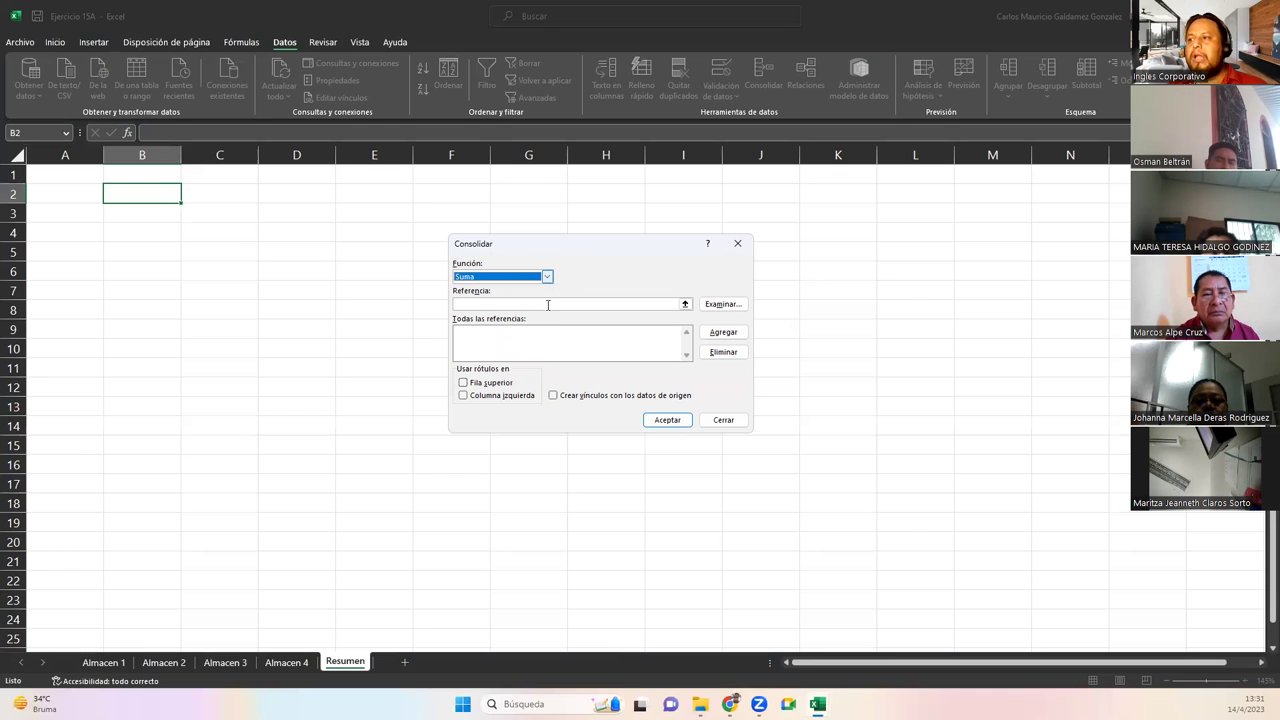
click(472, 302)
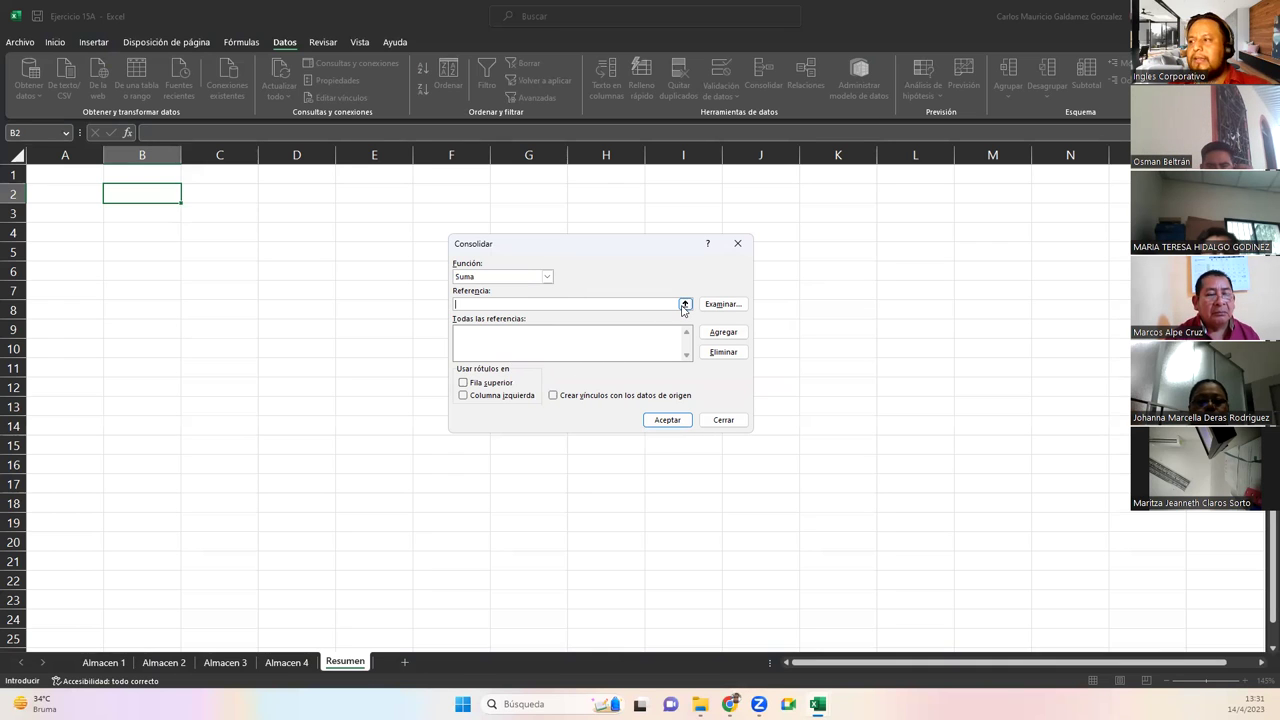
Add Almacen 1's B2:I10 table as the first consolidation source
click(684, 305)
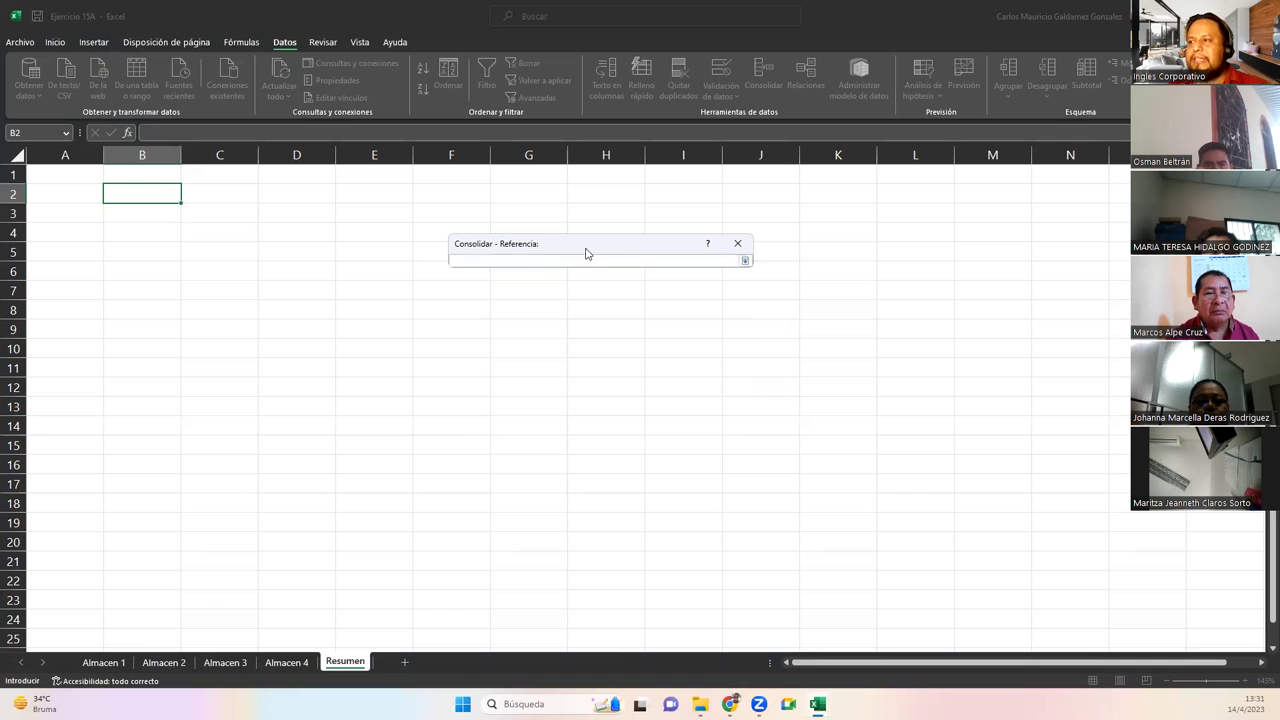
click(105, 664)
drag(150, 205, 772, 377)
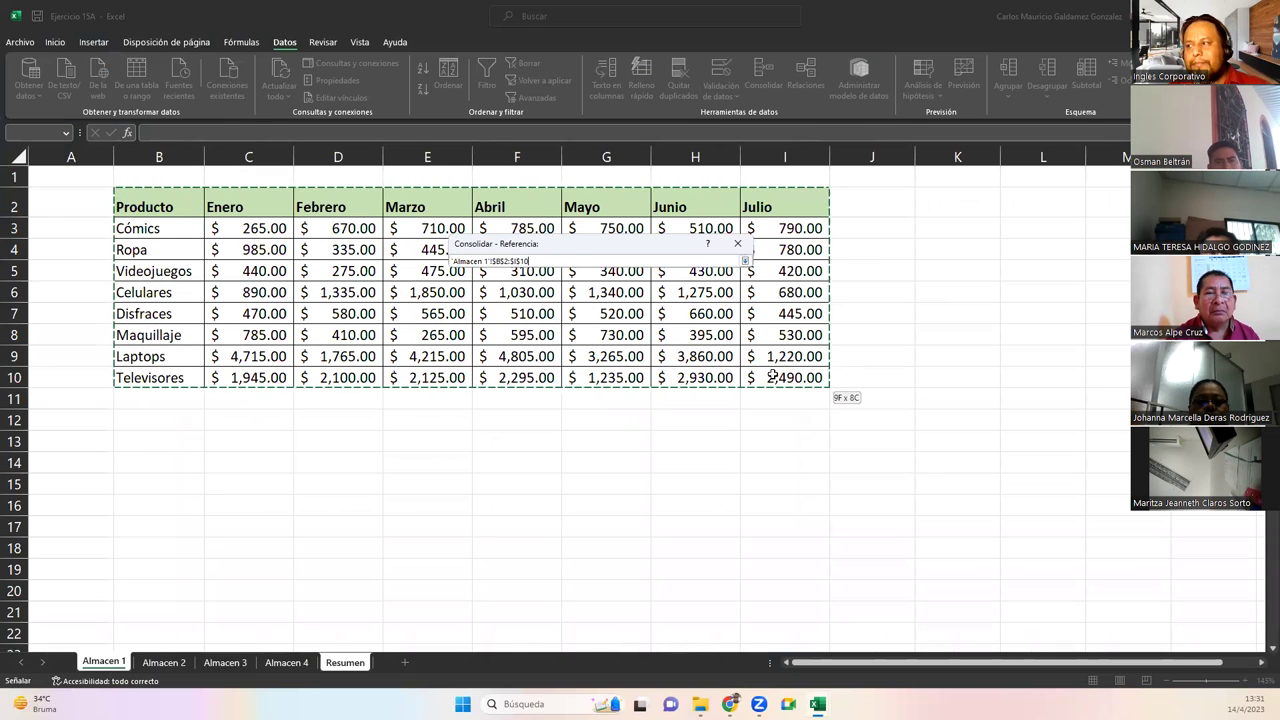
click(745, 261)
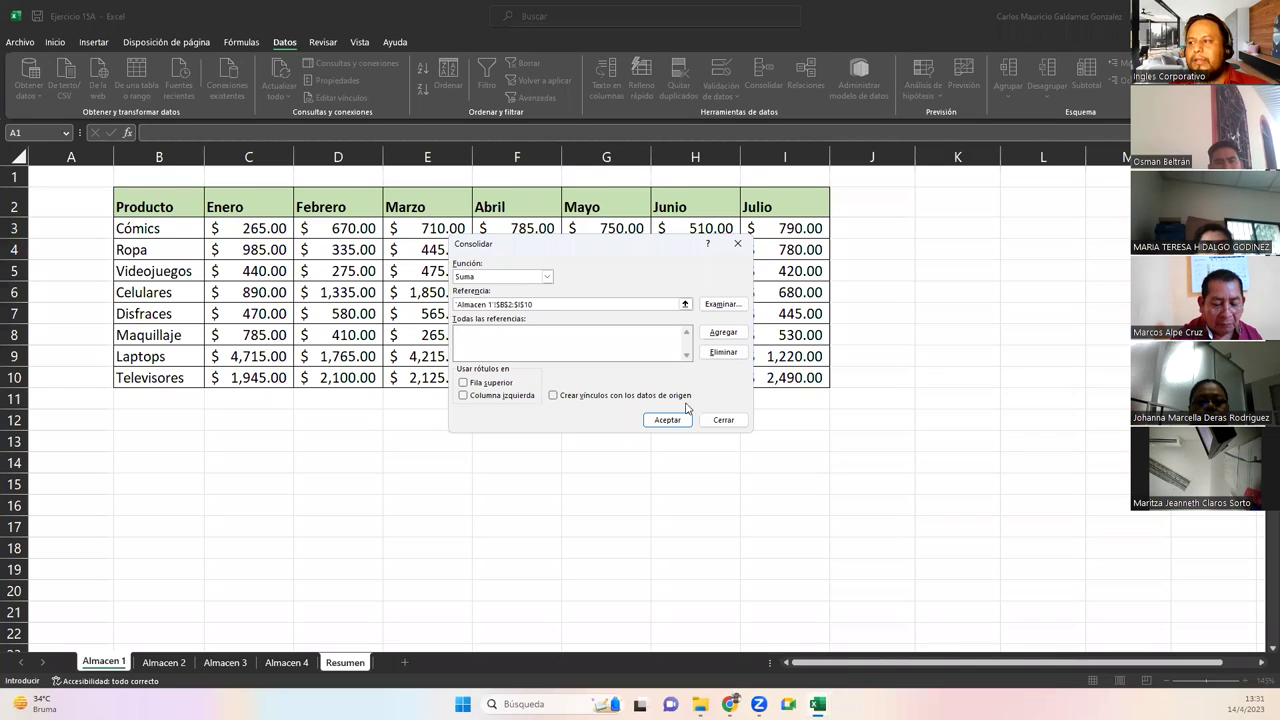
click(723, 332)
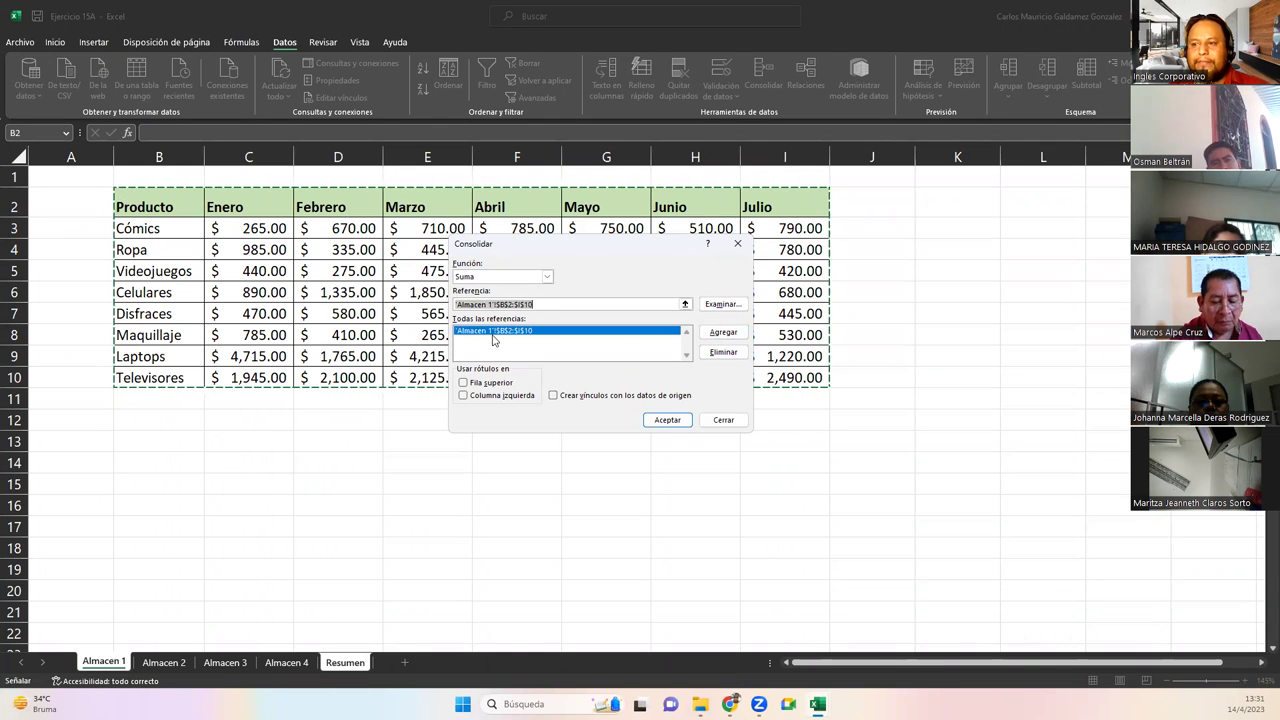
Add Almacen 2's B2:I10 table as a second consolidation source
click(685, 304)
click(163, 662)
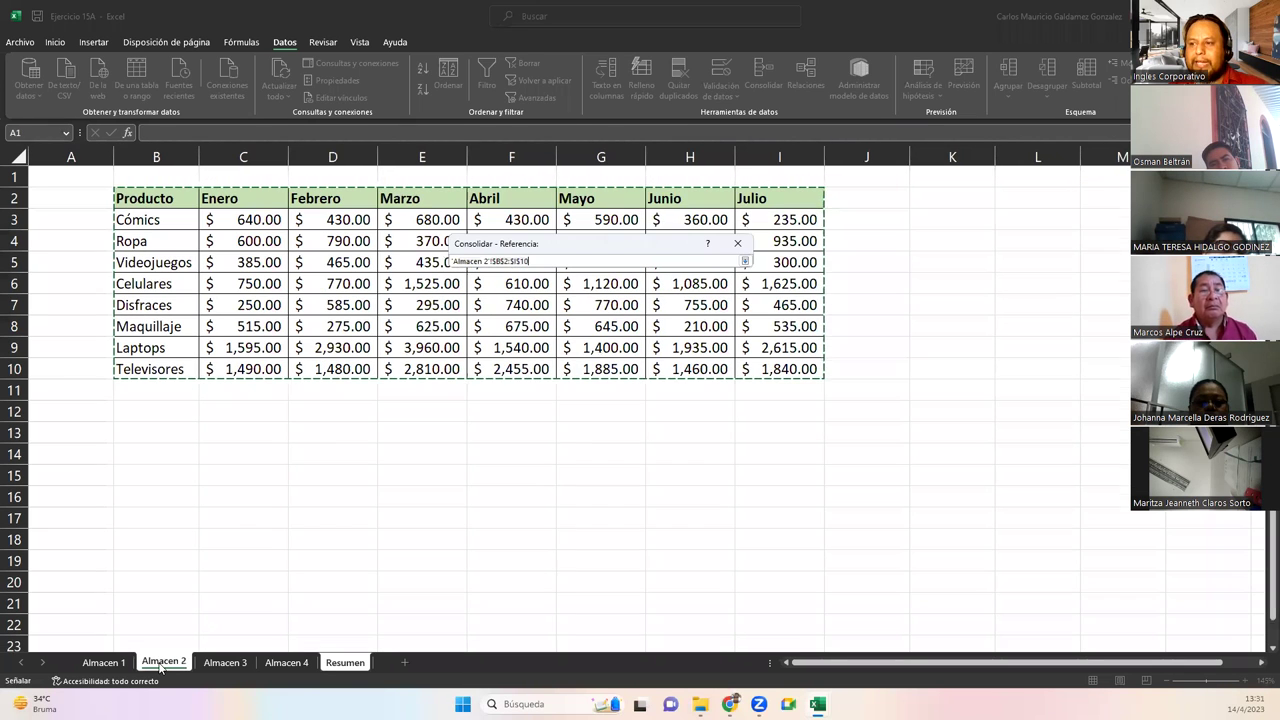
drag(140, 199, 766, 368)
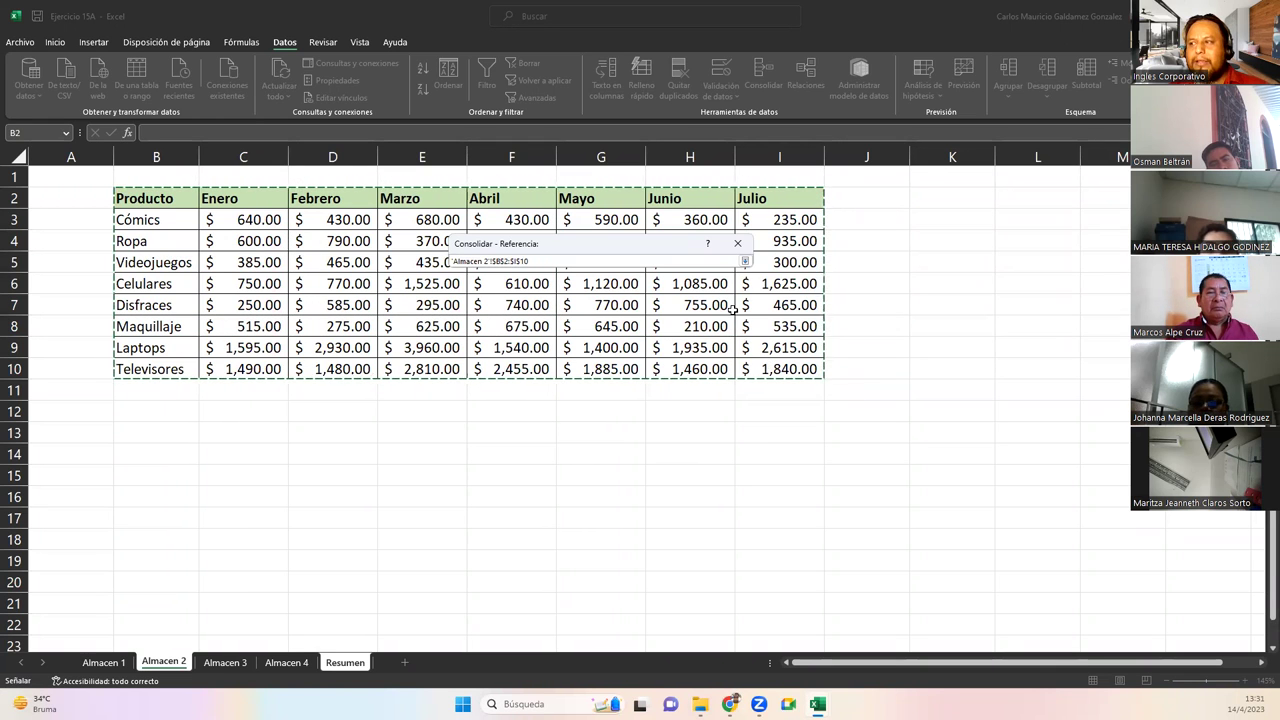
click(745, 261)
click(723, 332)
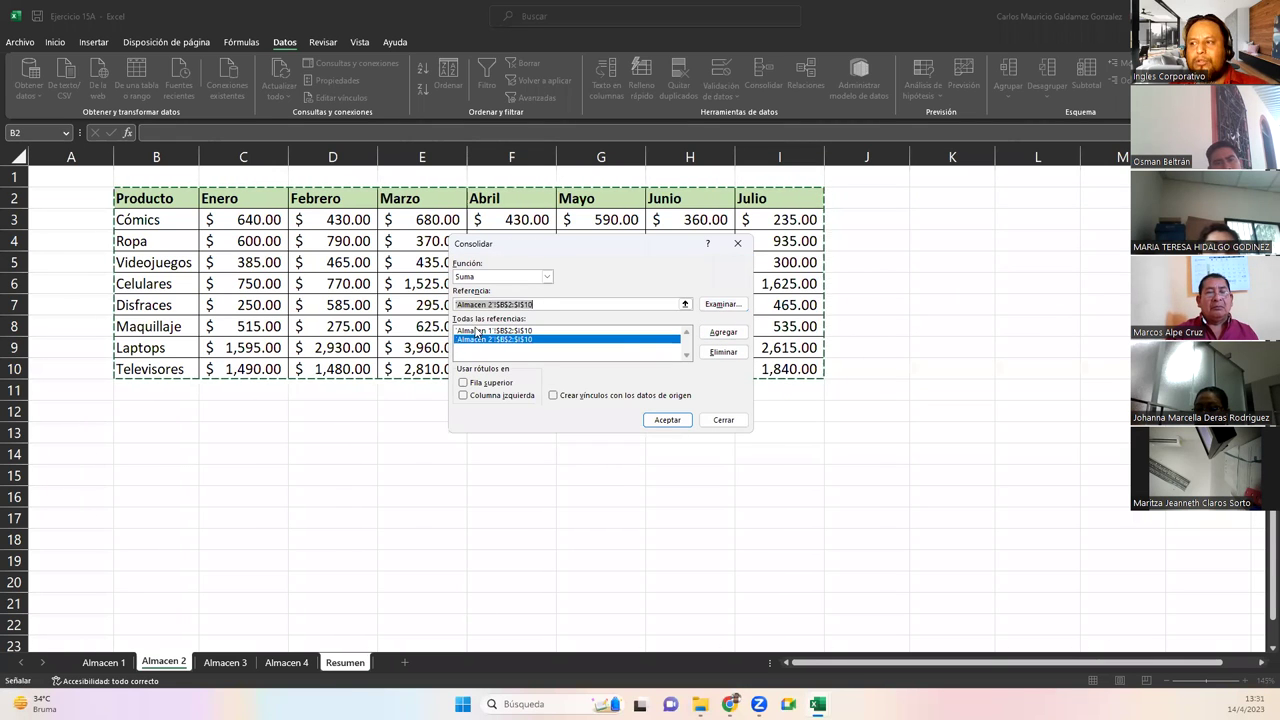
click(477, 331)
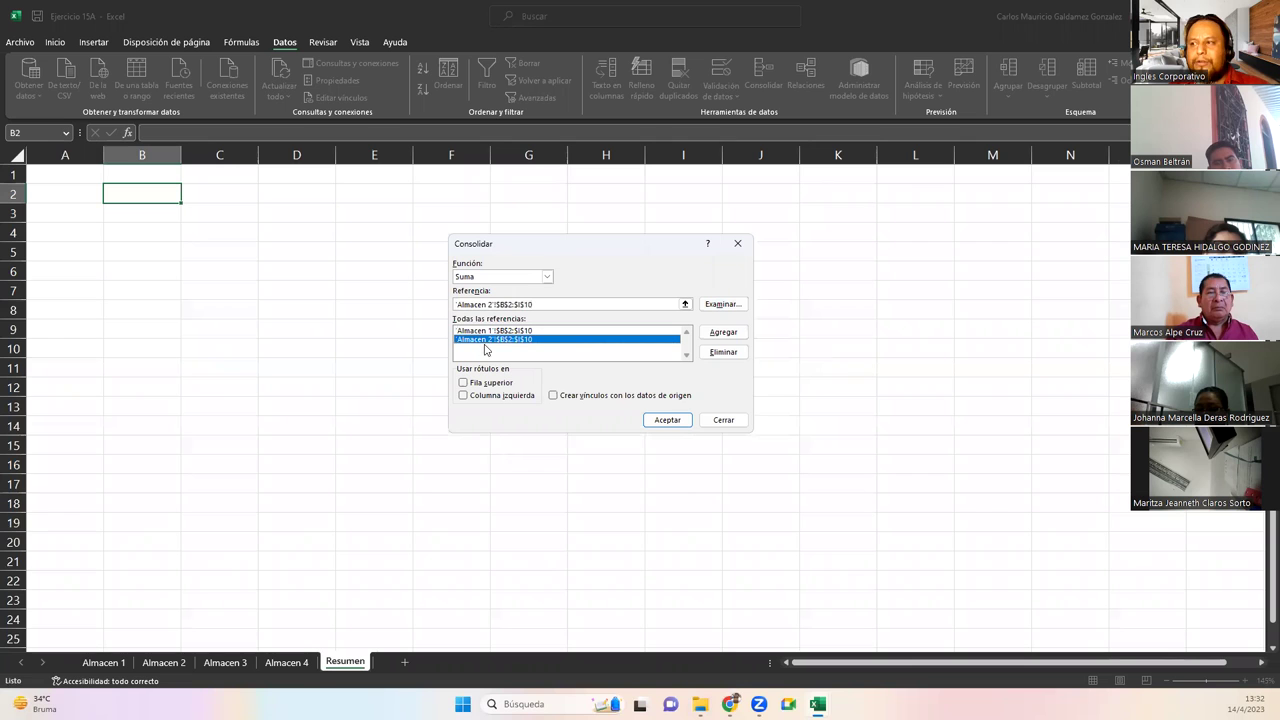
Add Almacen 3's B2:I10 table to the consolidation sources
click(685, 305)
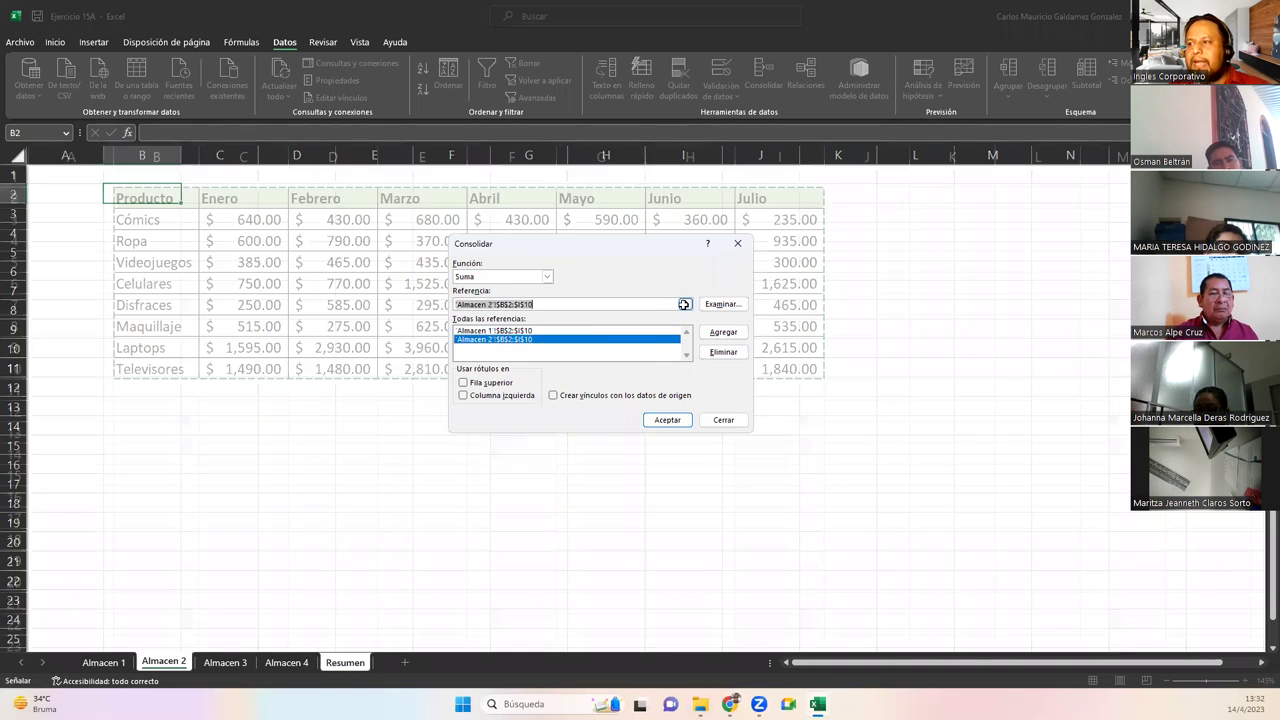
click(214, 664)
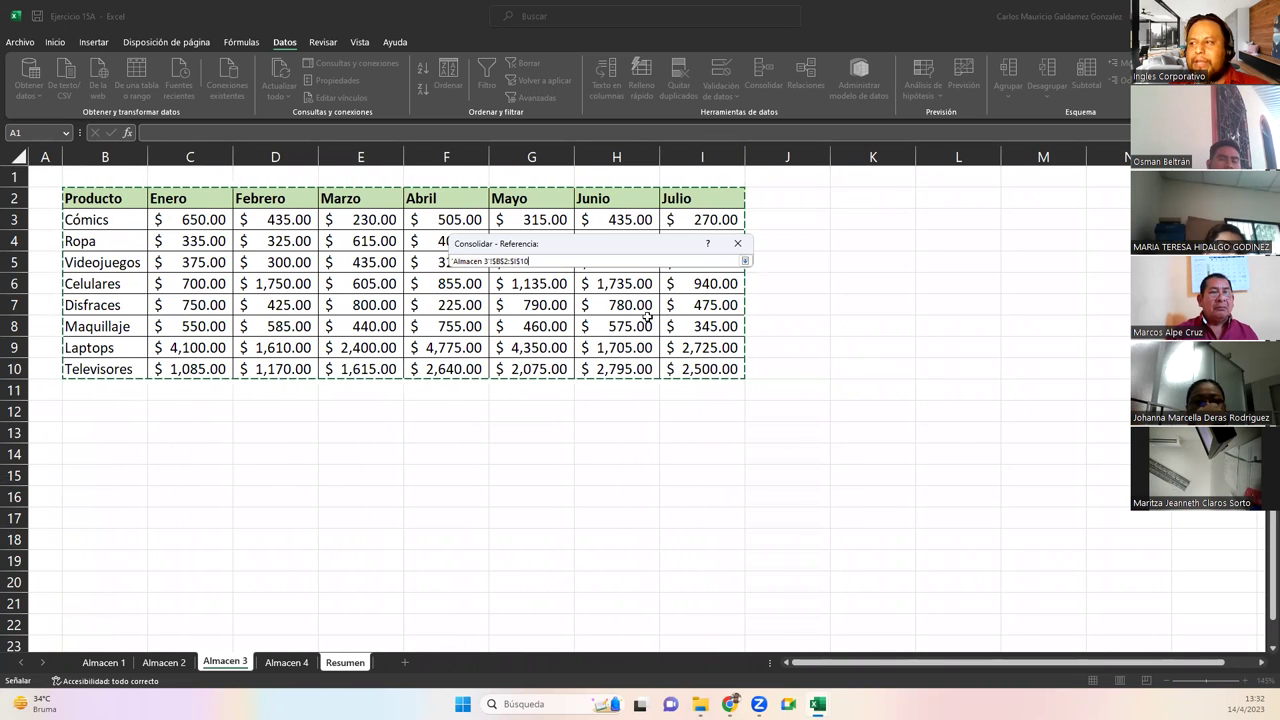
drag(107, 199, 705, 367)
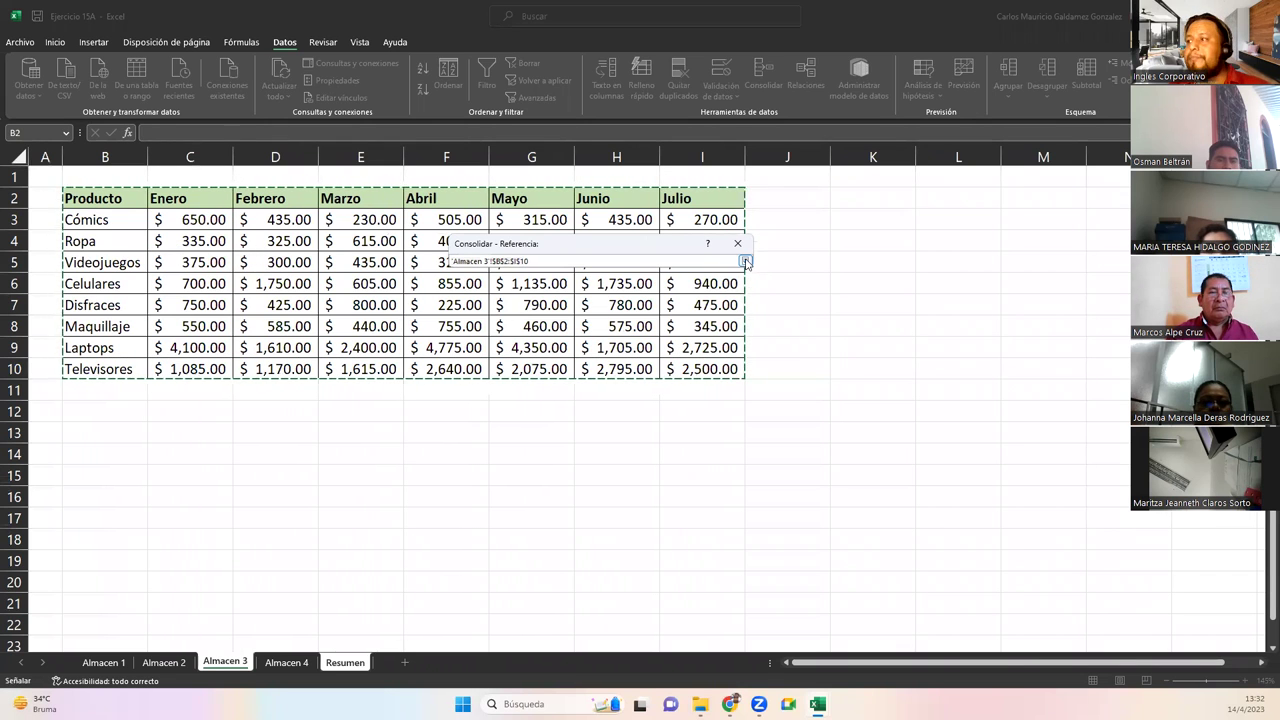
click(745, 262)
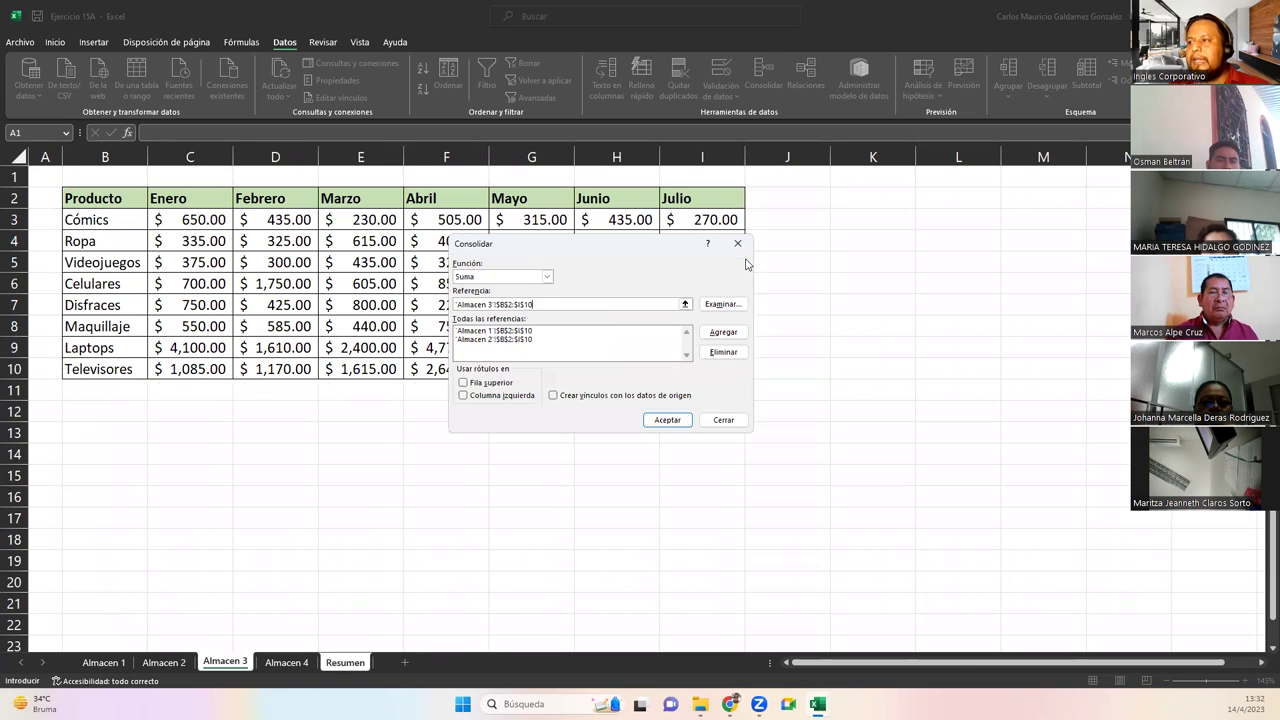
click(721, 333)
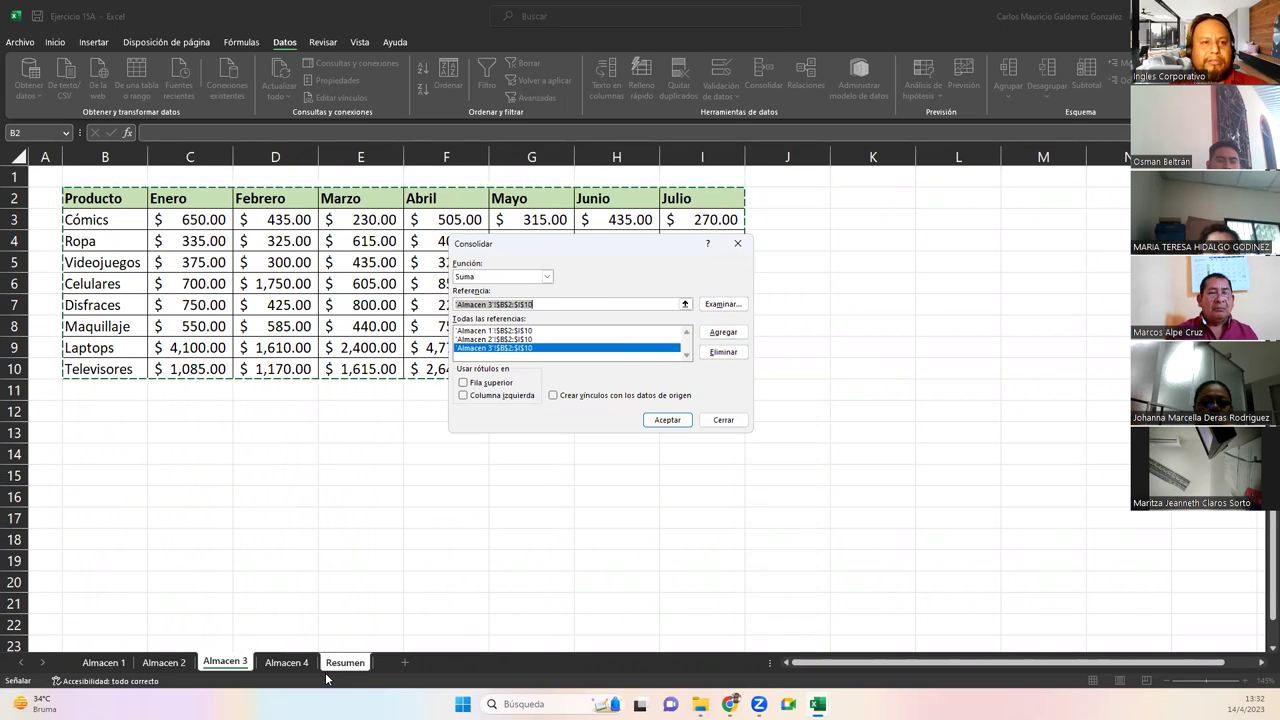
Add Almacen 4's B2:I10 table to the consolidation sources
click(685, 304)
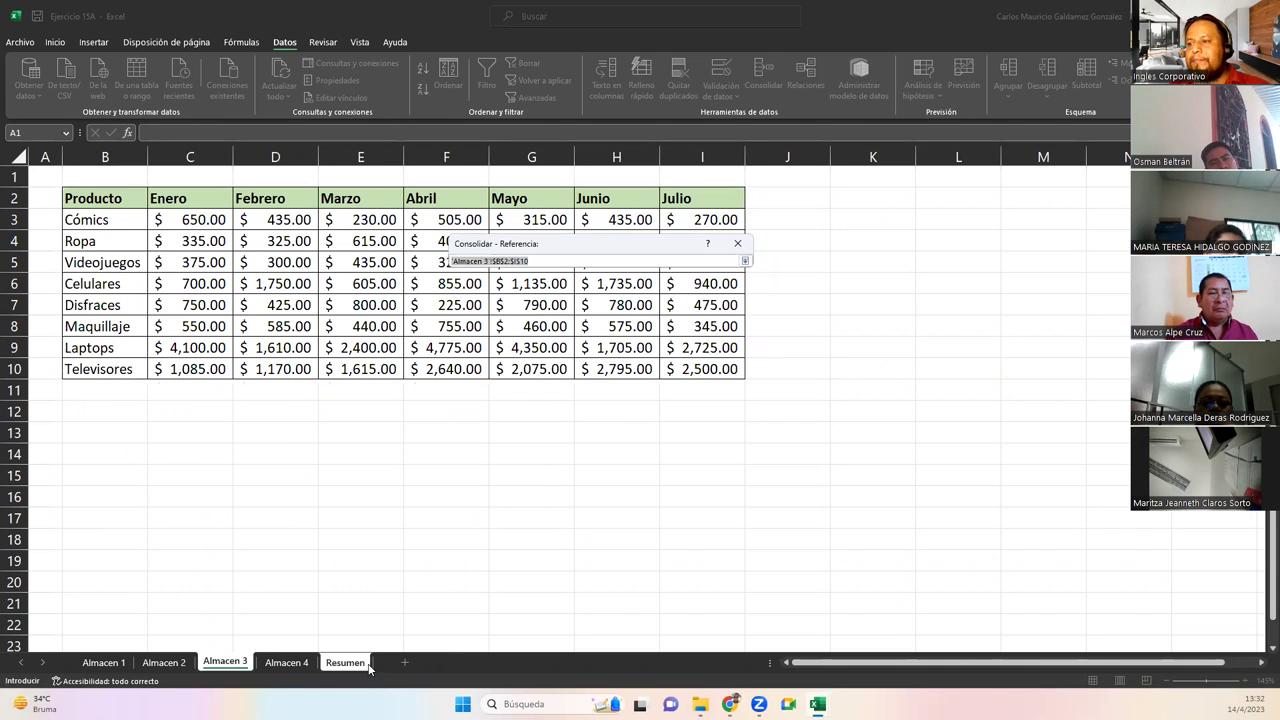
click(285, 662)
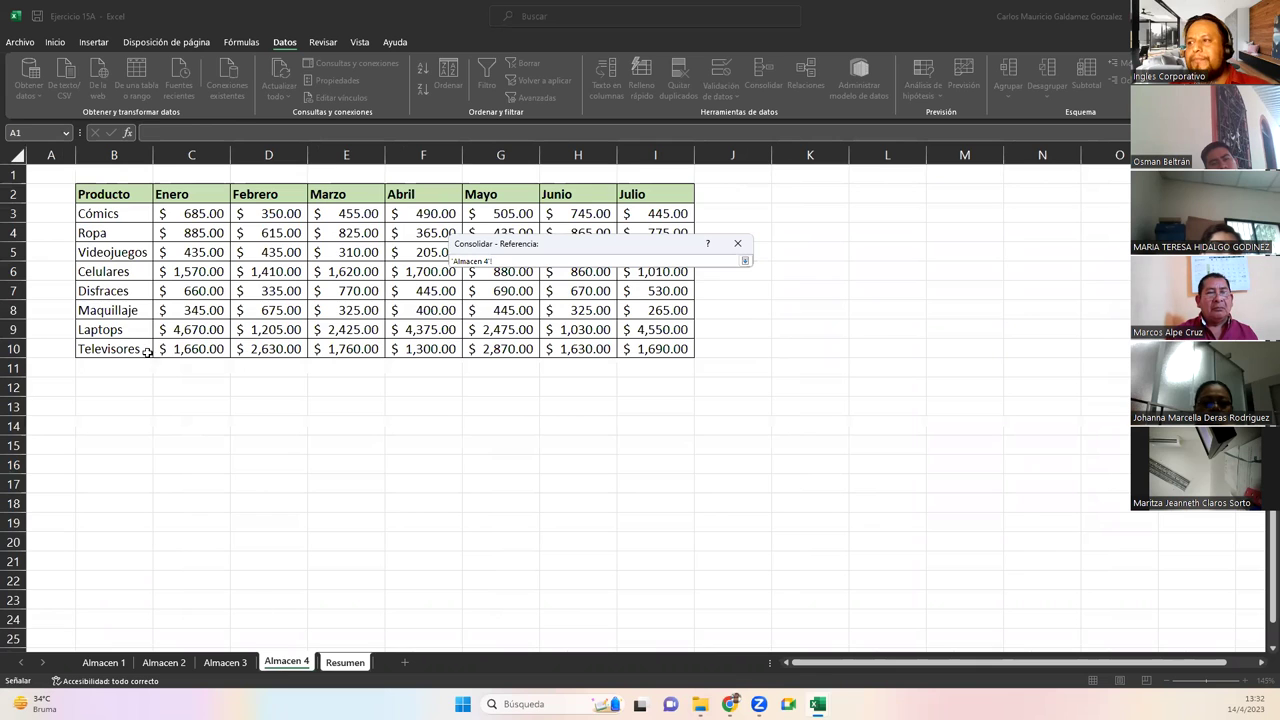
drag(138, 196, 650, 356)
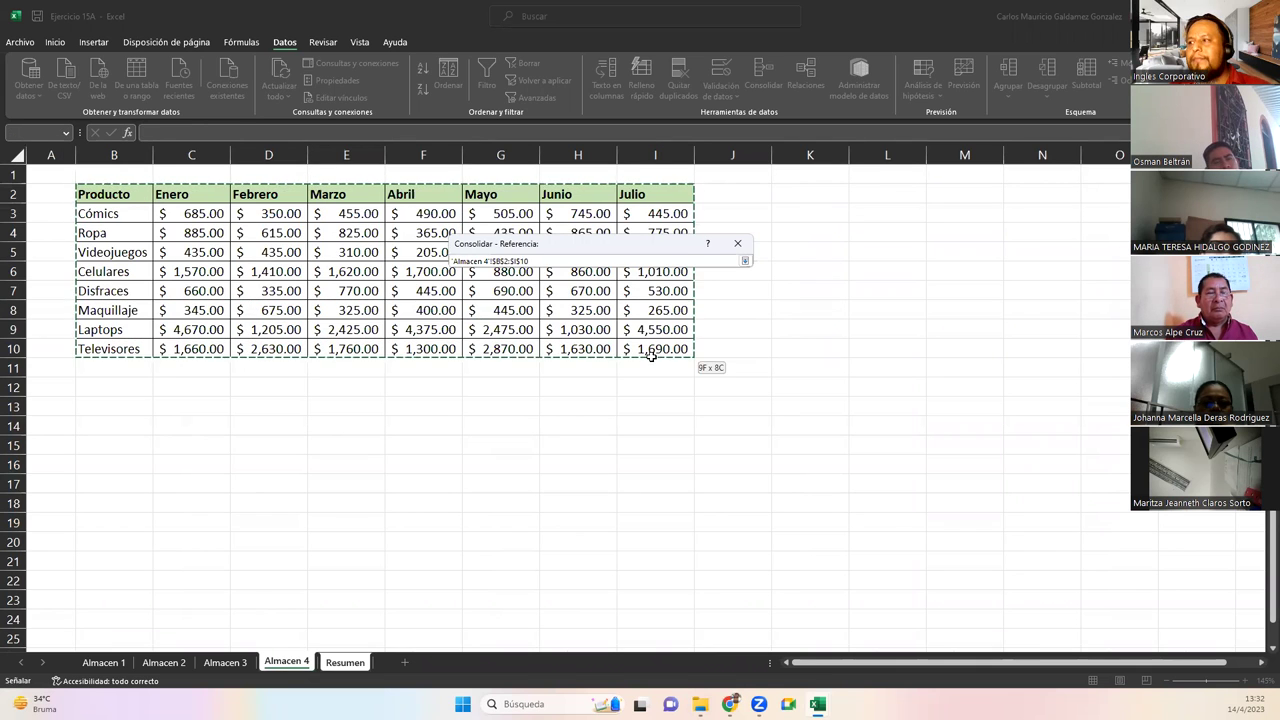
click(745, 262)
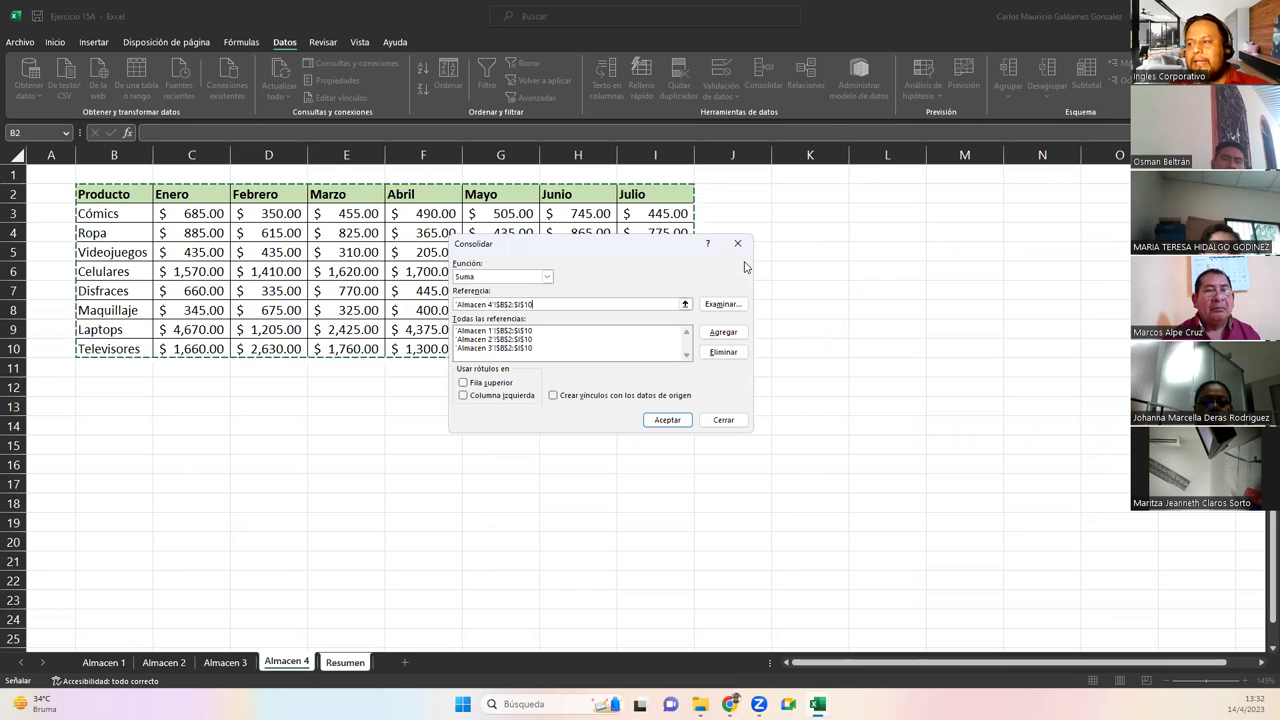
click(713, 341)
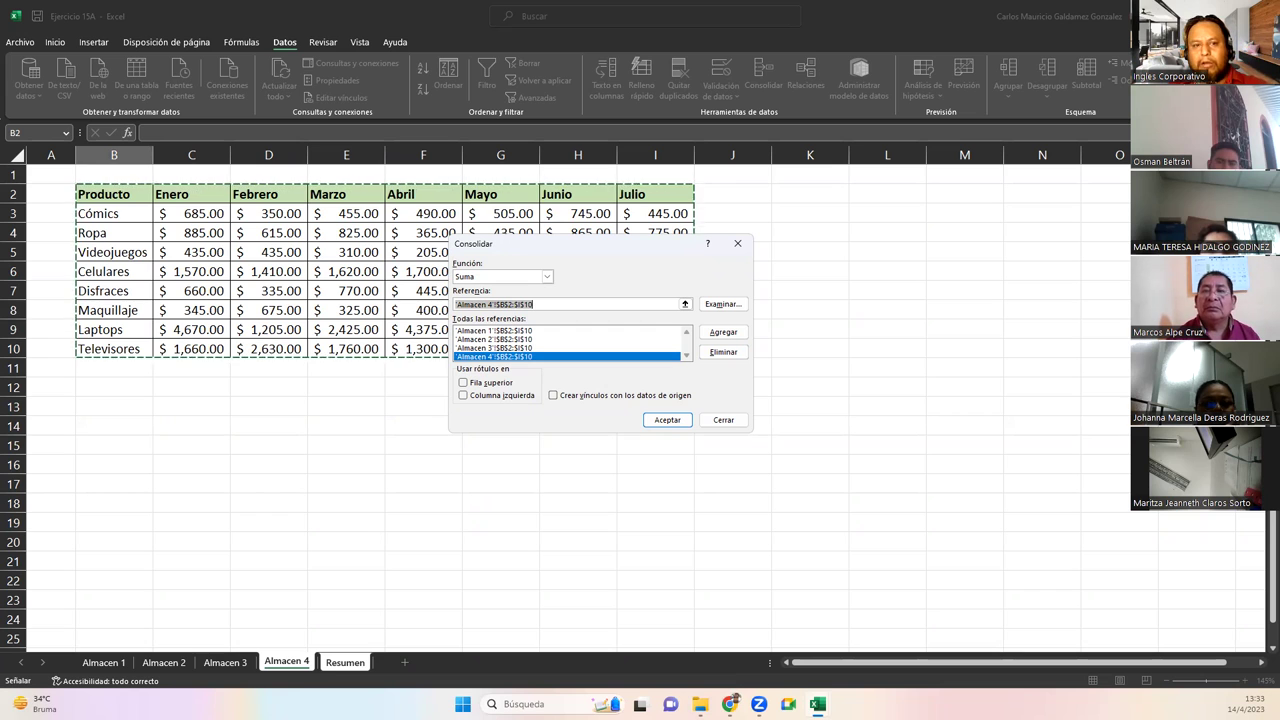
Consolidate into Resumen using Fila superior and Columna izquierda as labels
click(345, 662)
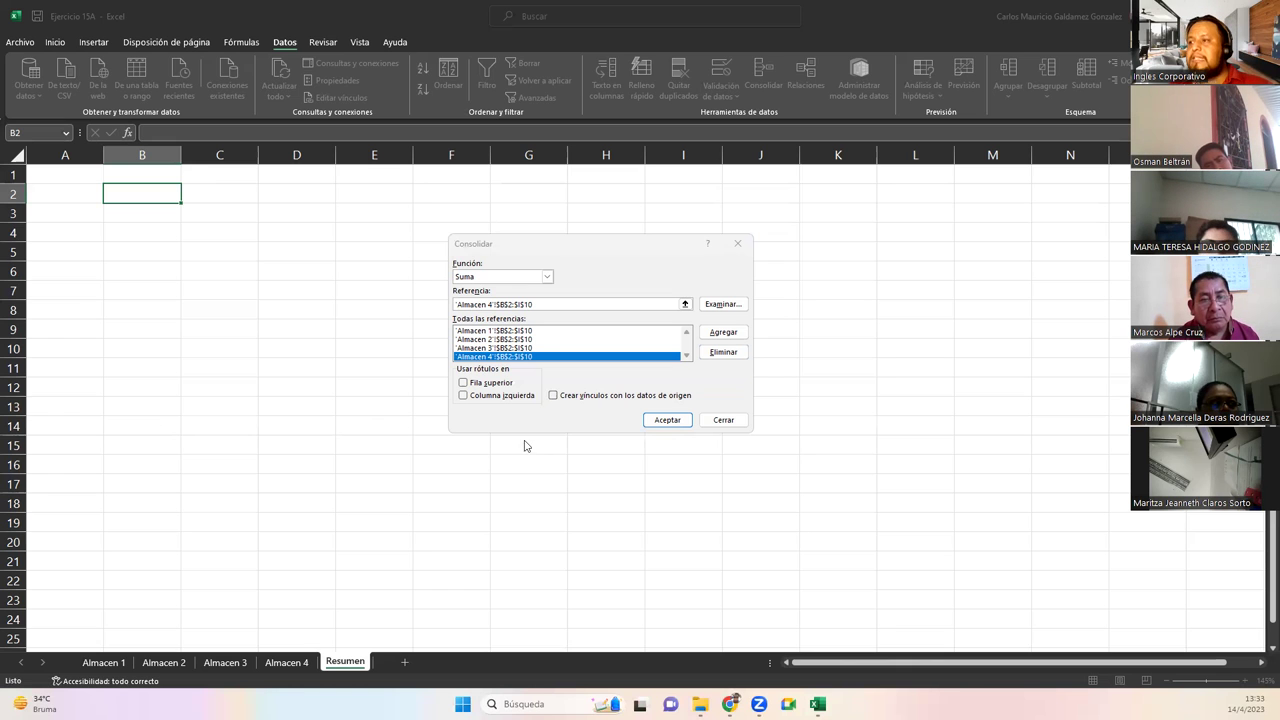
click(483, 331)
click(481, 340)
click(481, 348)
click(481, 357)
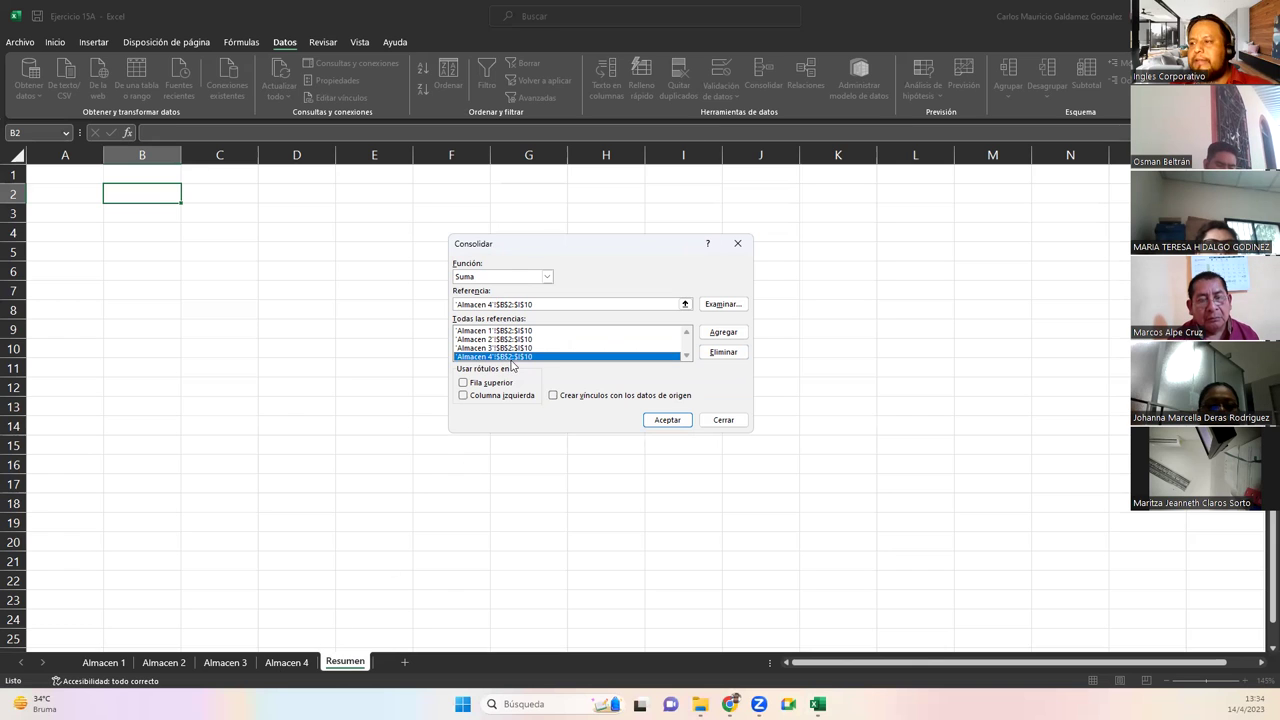
click(463, 386)
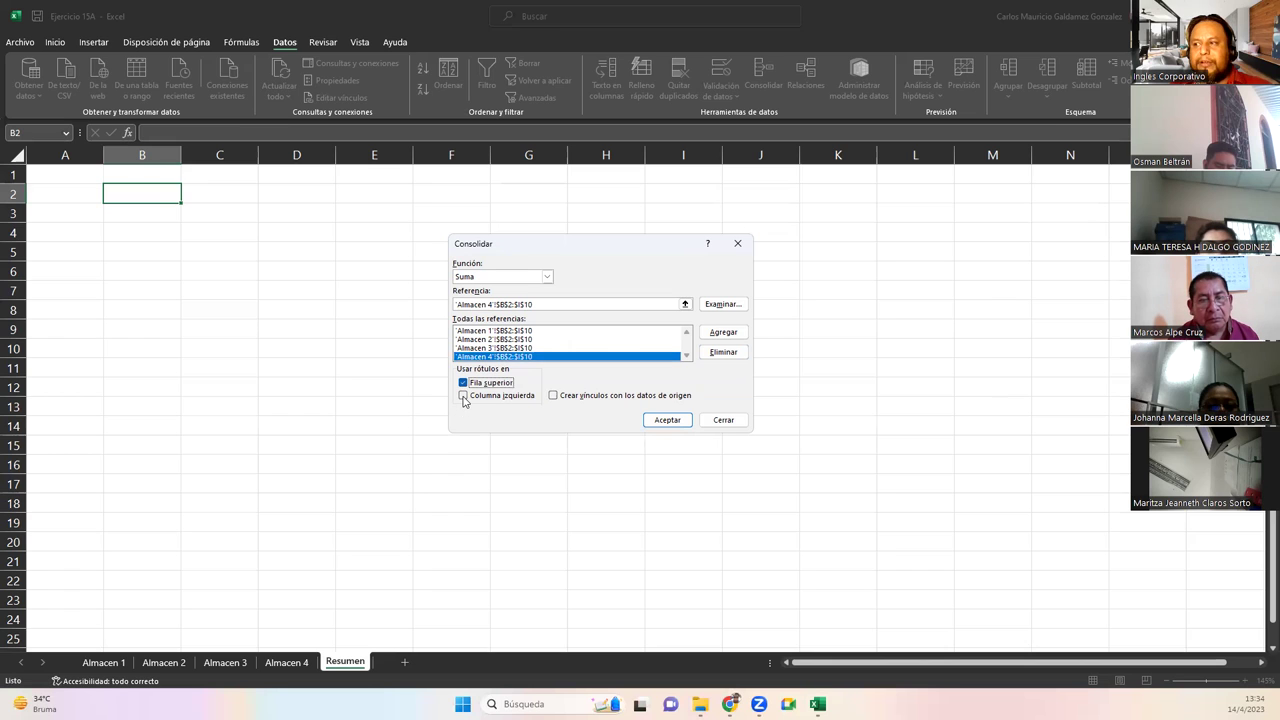
click(463, 396)
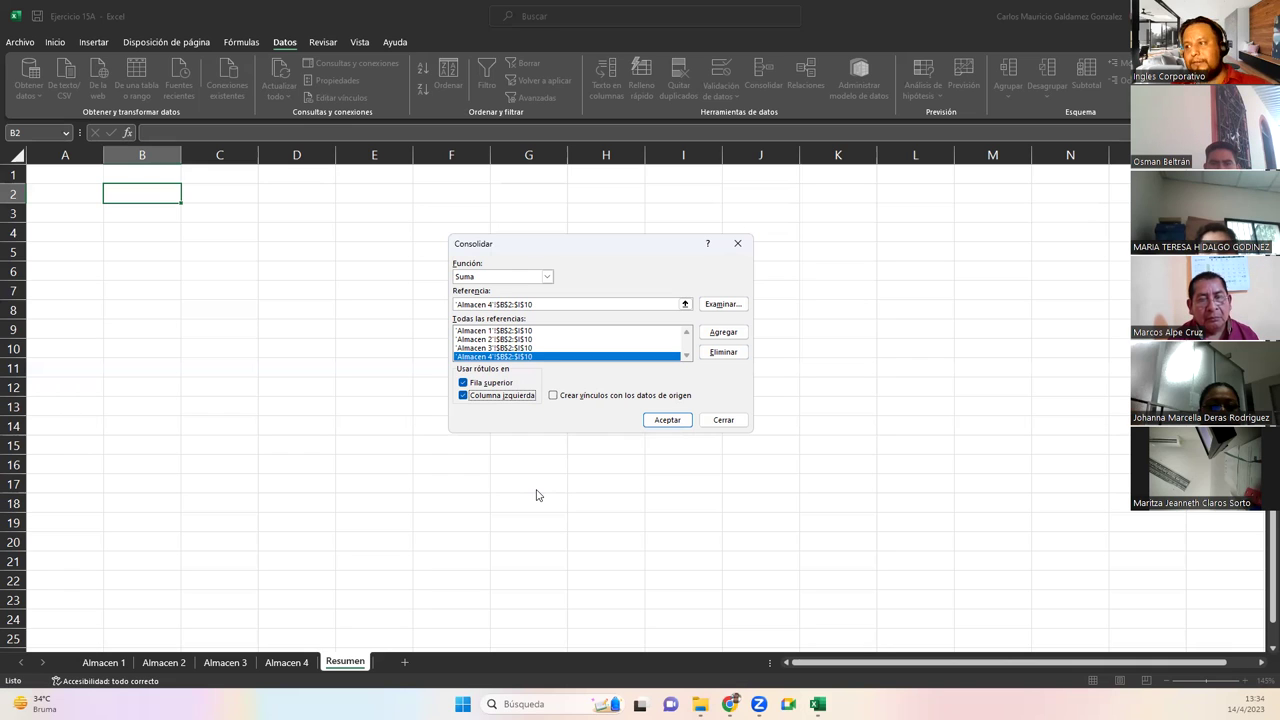
click(657, 428)
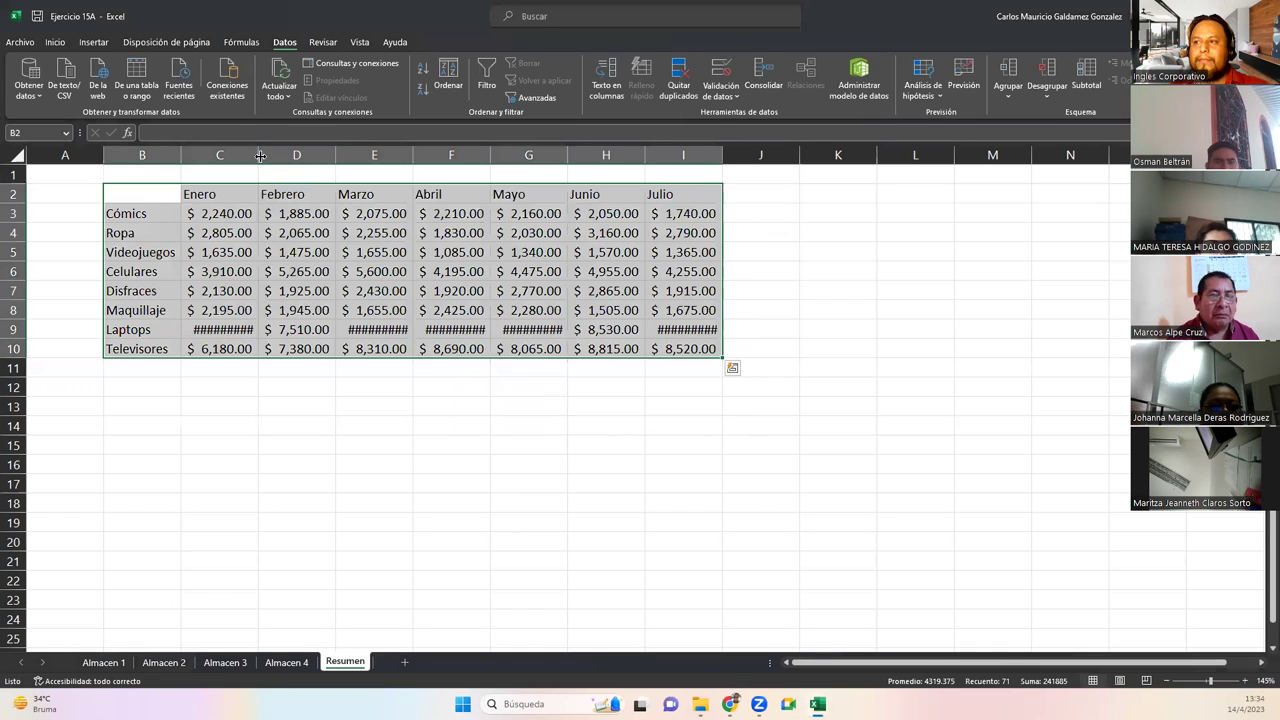
Autofit columns C through I so totals like $13,000.00 and $11,110.00 show fully
double_click(260, 155)
double_click(334, 155)
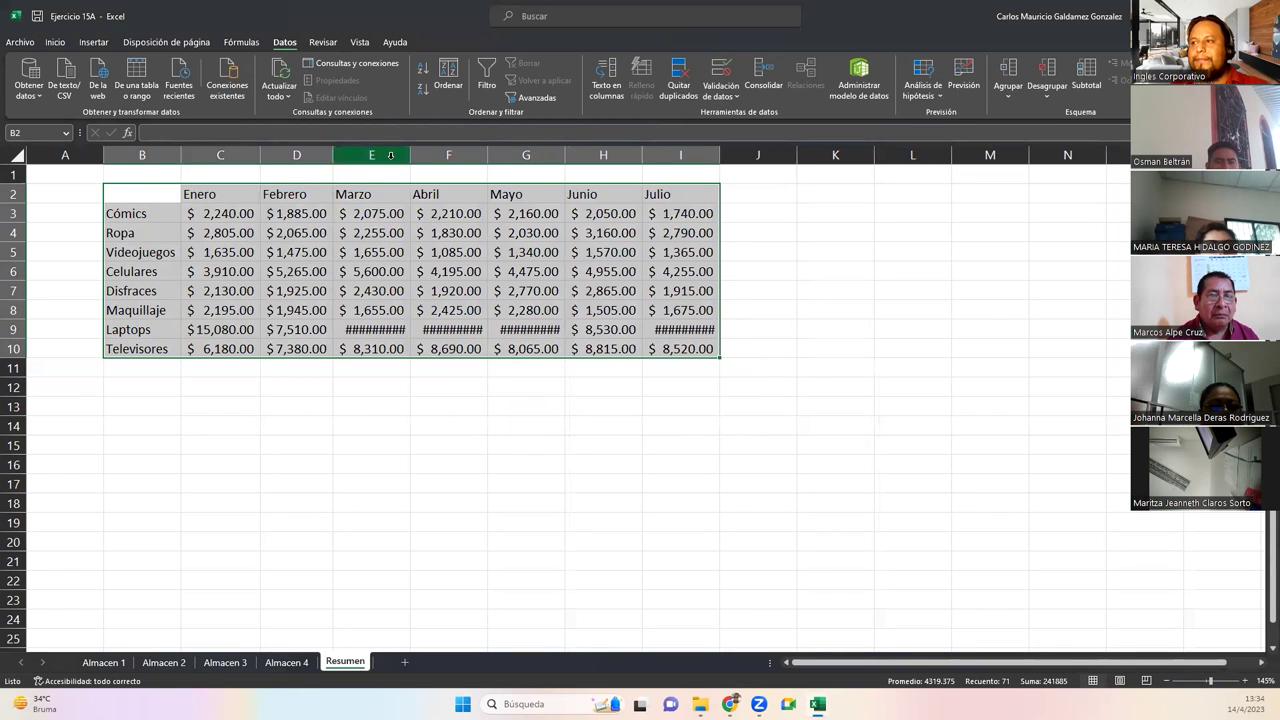
double_click(410, 155)
double_click(489, 155)
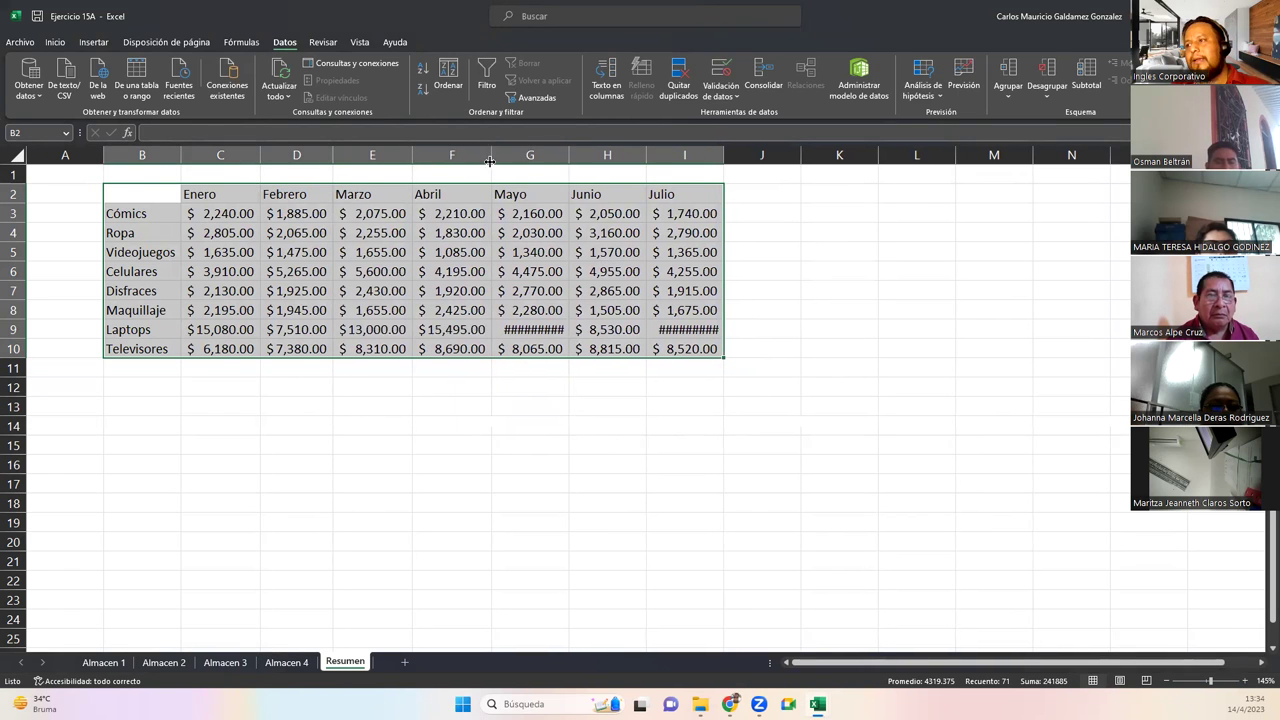
double_click(570, 155)
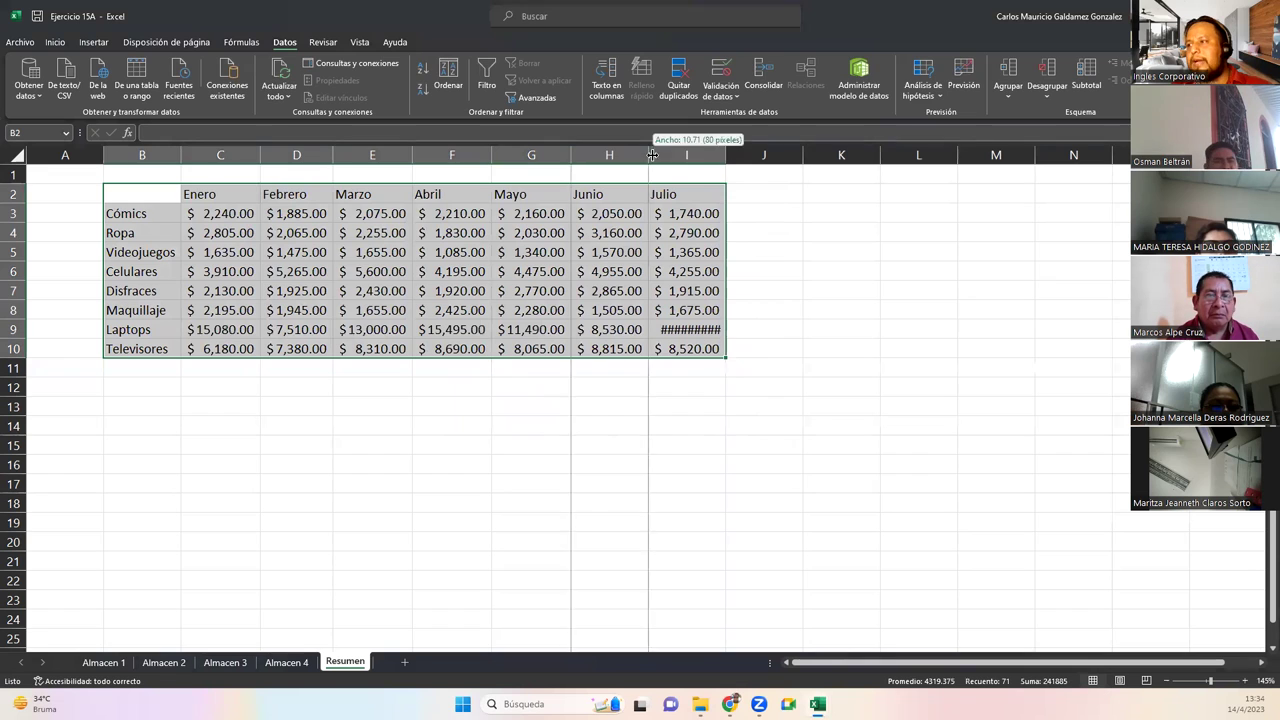
double_click(648, 155)
double_click(720, 155)
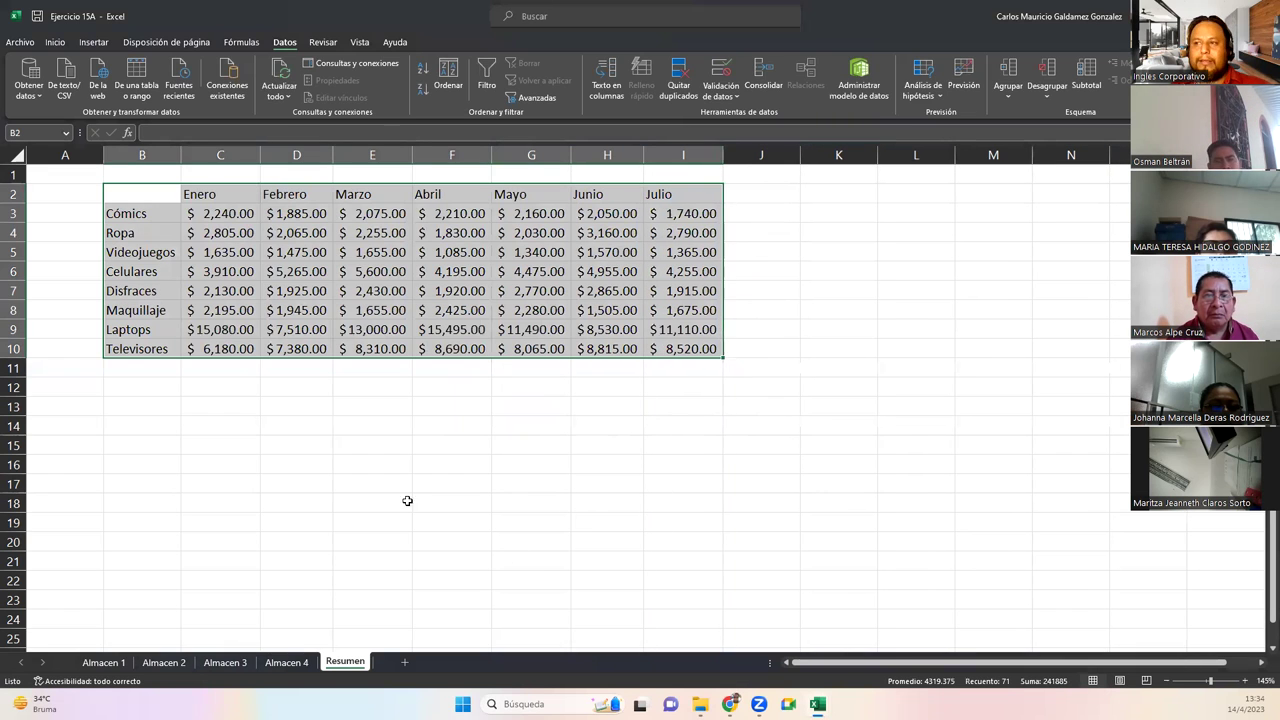
click(212, 220)
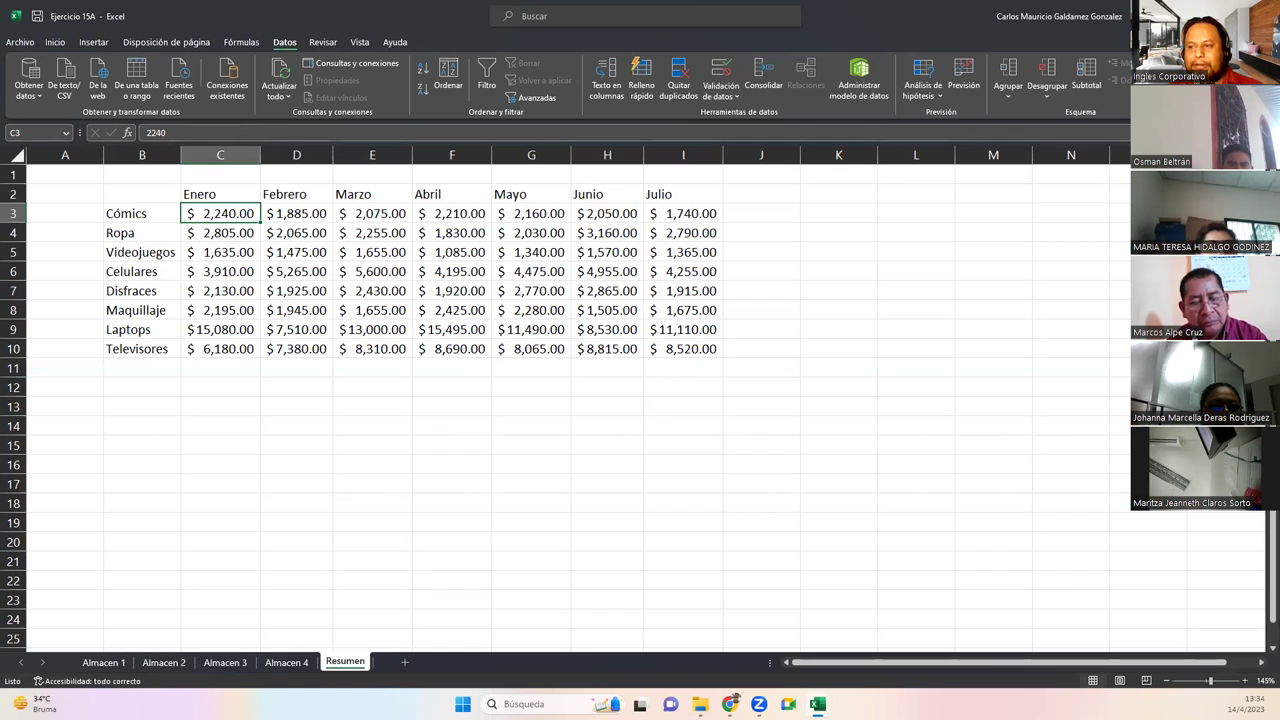
On Almacen 2, enter 265+640 in cell D15 and copy it
click(104, 662)
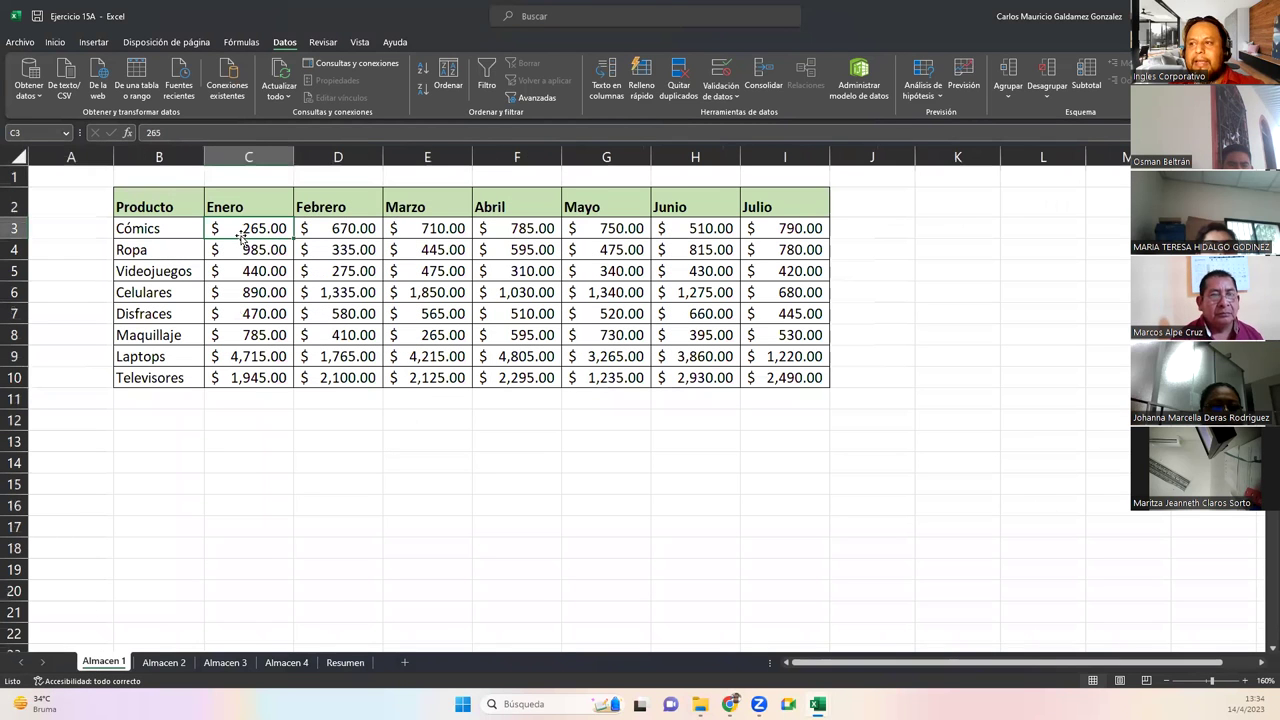
click(164, 662)
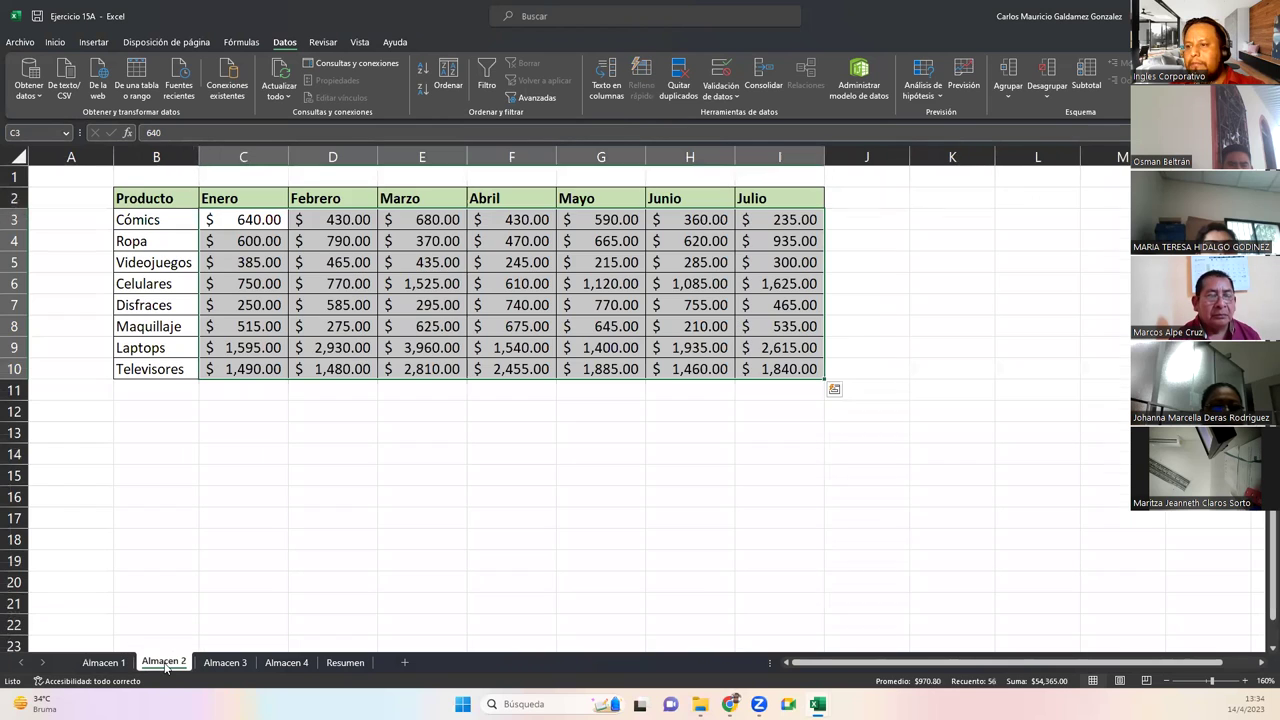
click(243, 219)
click(290, 471)
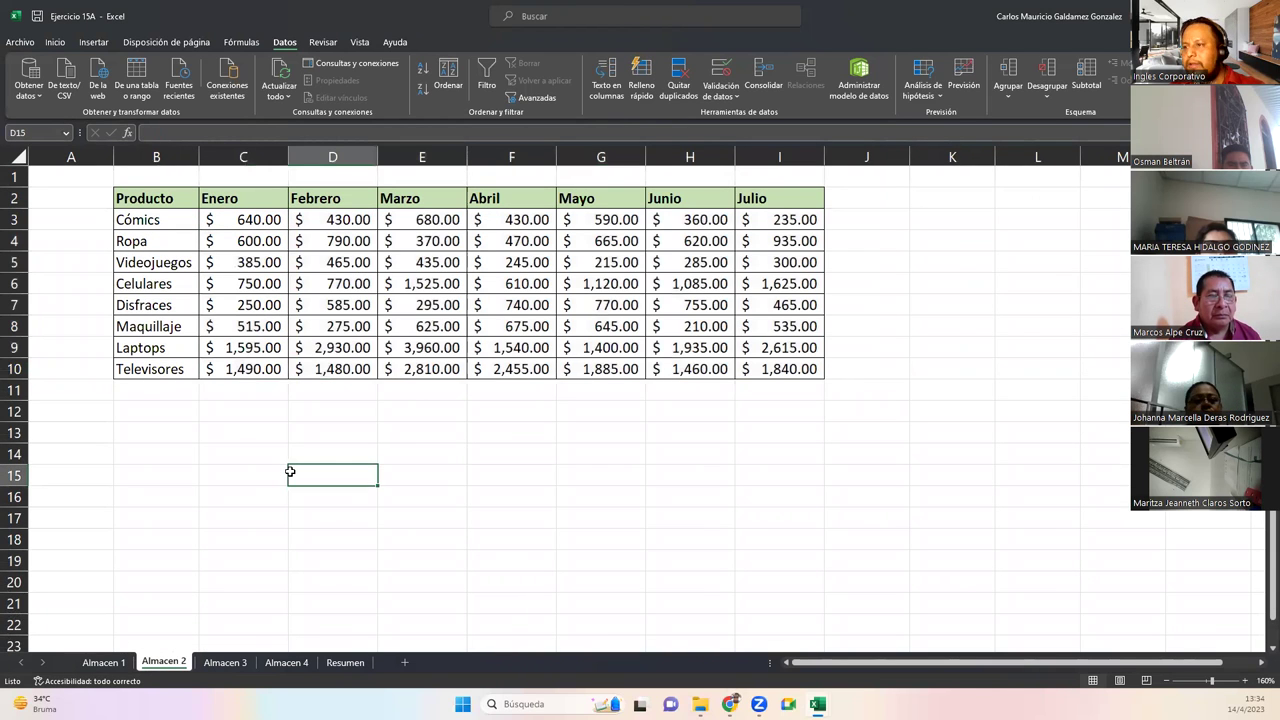
text(25)
key(BackSpace)
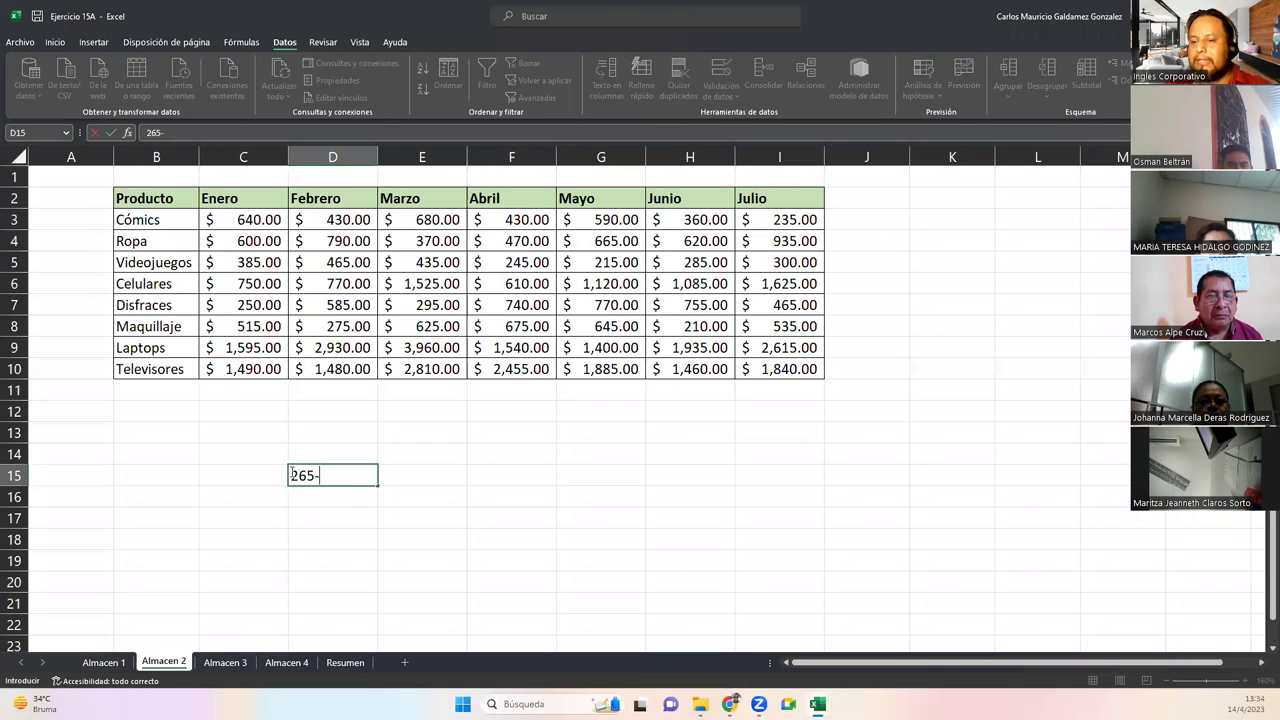
text(+230)
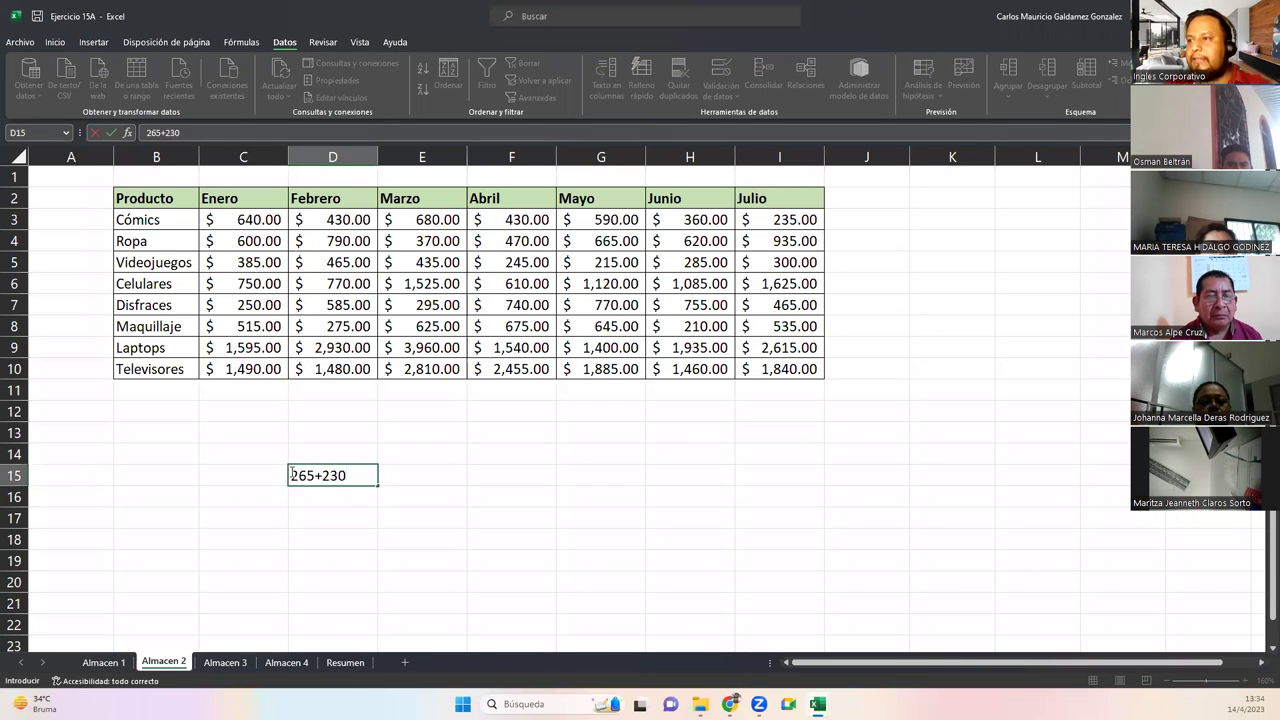
key(BackSpace)
key(BackSpace)
key(BackSpace)
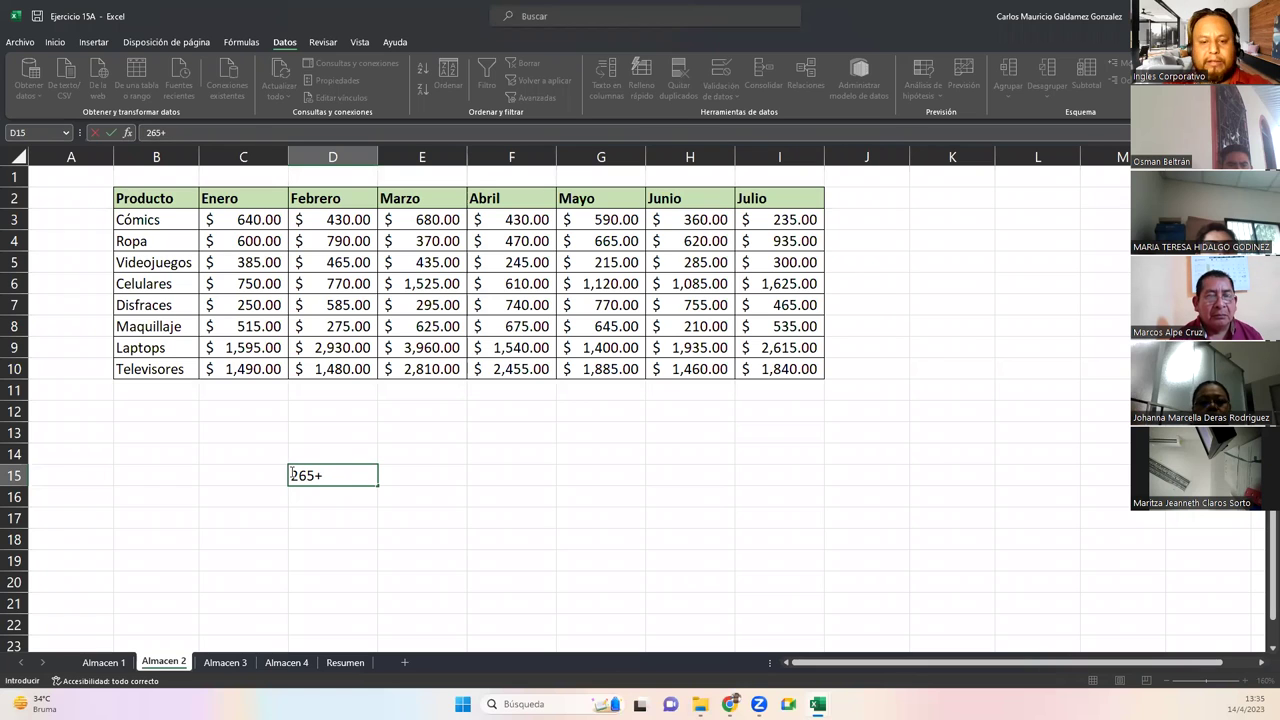
drag(290, 475, 287, 474)
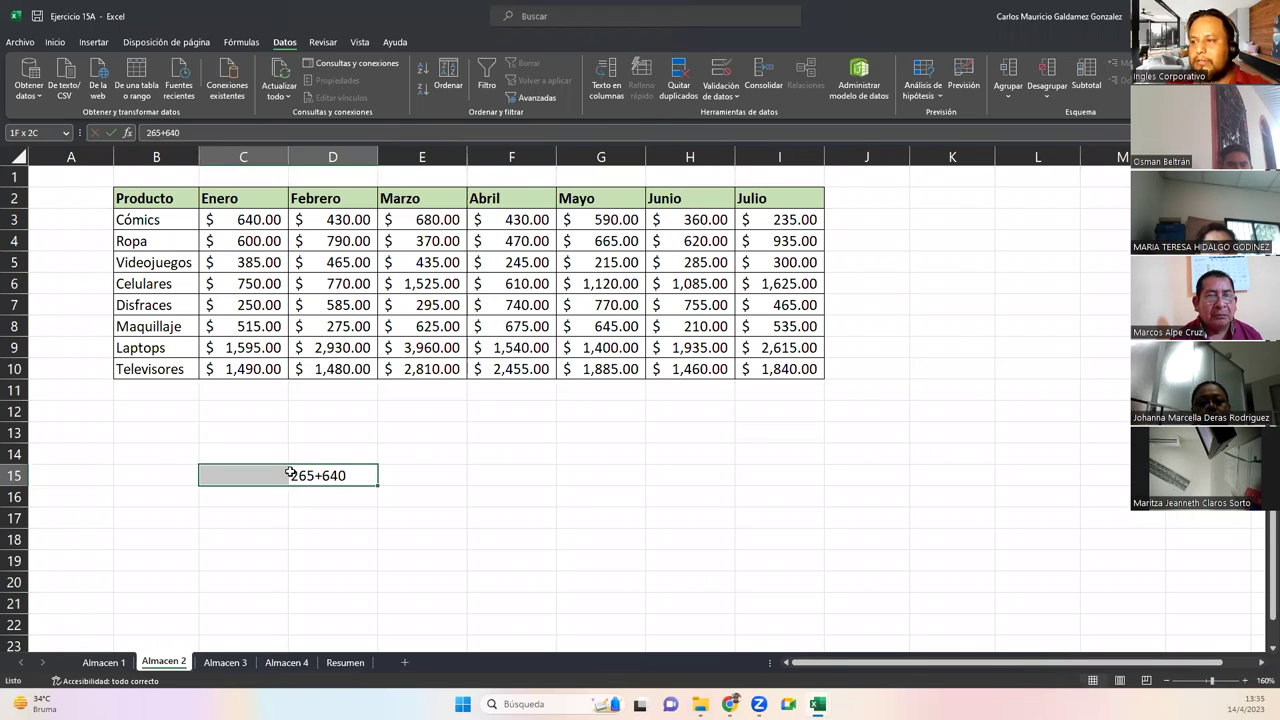
click(340, 472)
key(ctrl+c)
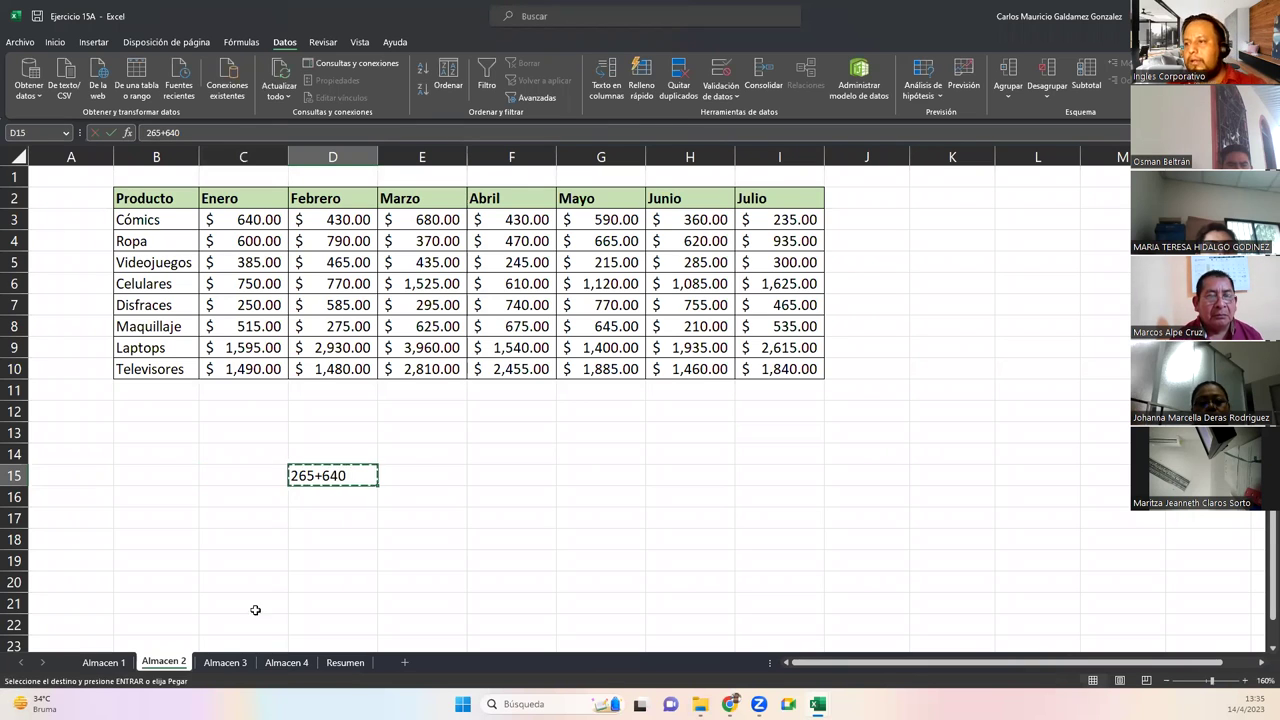
Paste it into D14 on Almacen 3, extend it to 265+640+650, and copy
click(225, 662)
click(275, 455)
key(ctrl+v)
double_click(292, 453)
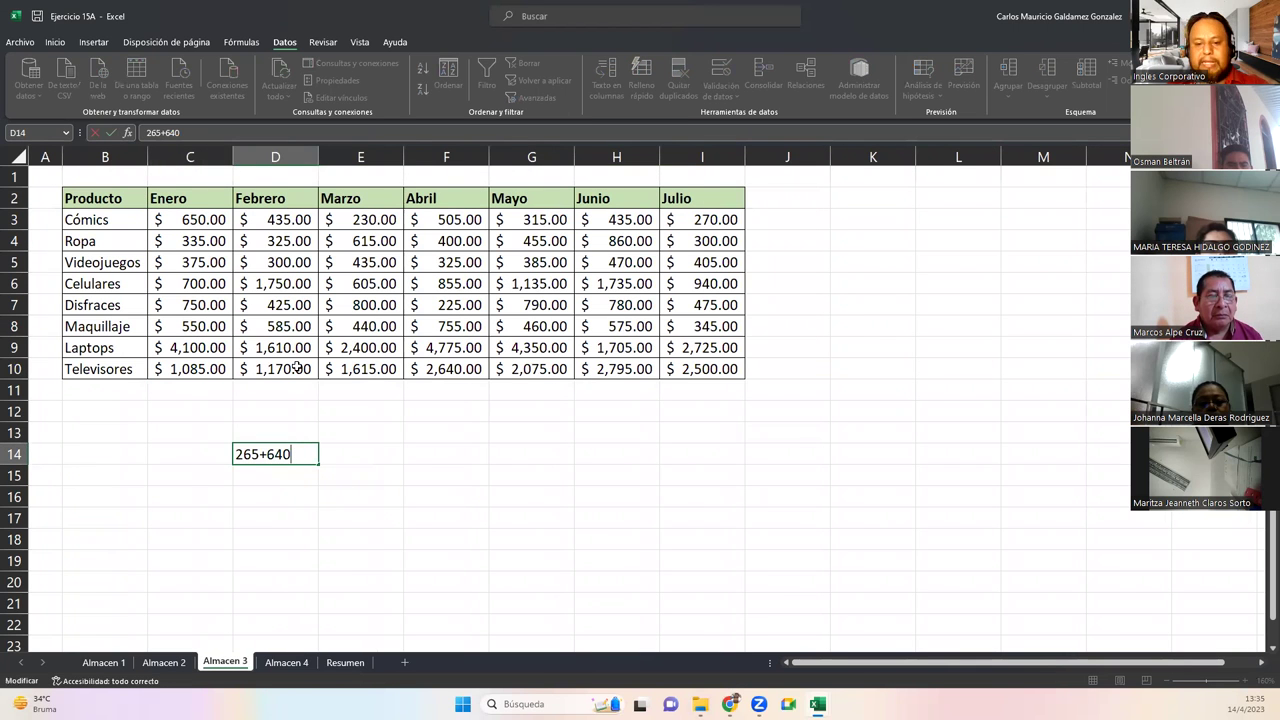
text(+650)
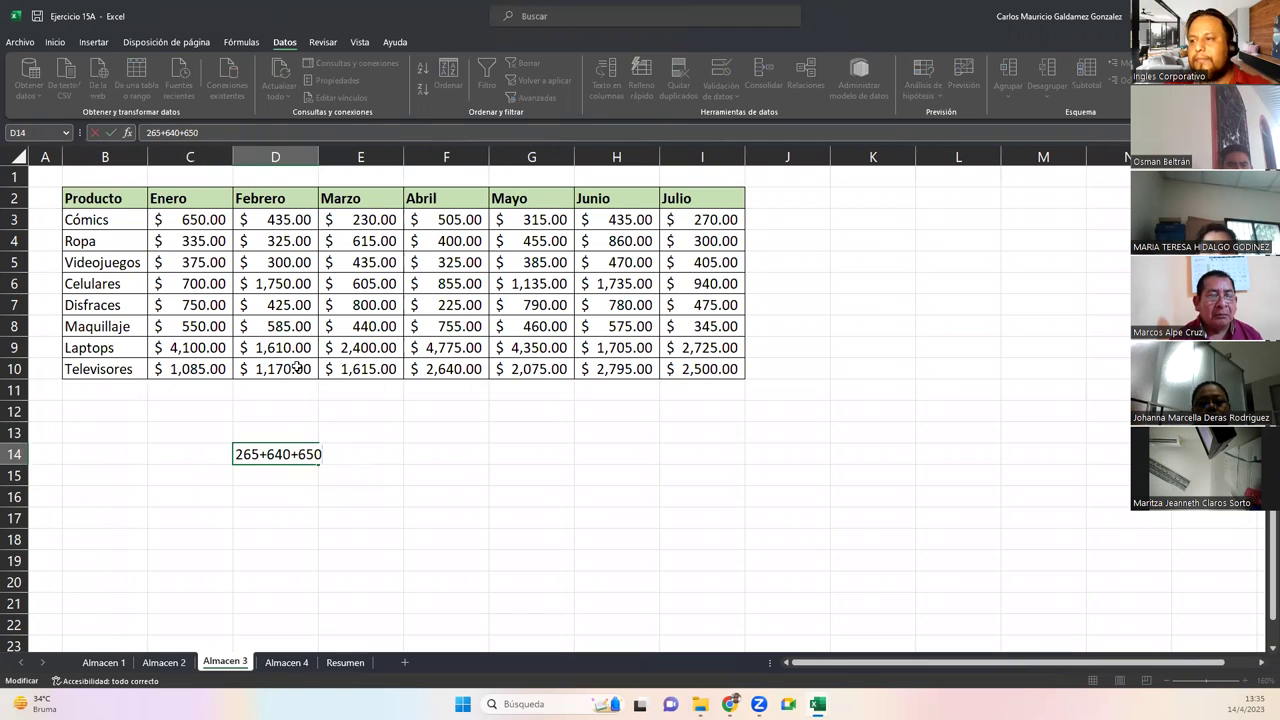
key(Return)
click(296, 455)
key(ctrl+c)
In Almacen 4's D14, make =265+640+650+685 so it calculates 2240
click(286, 662)
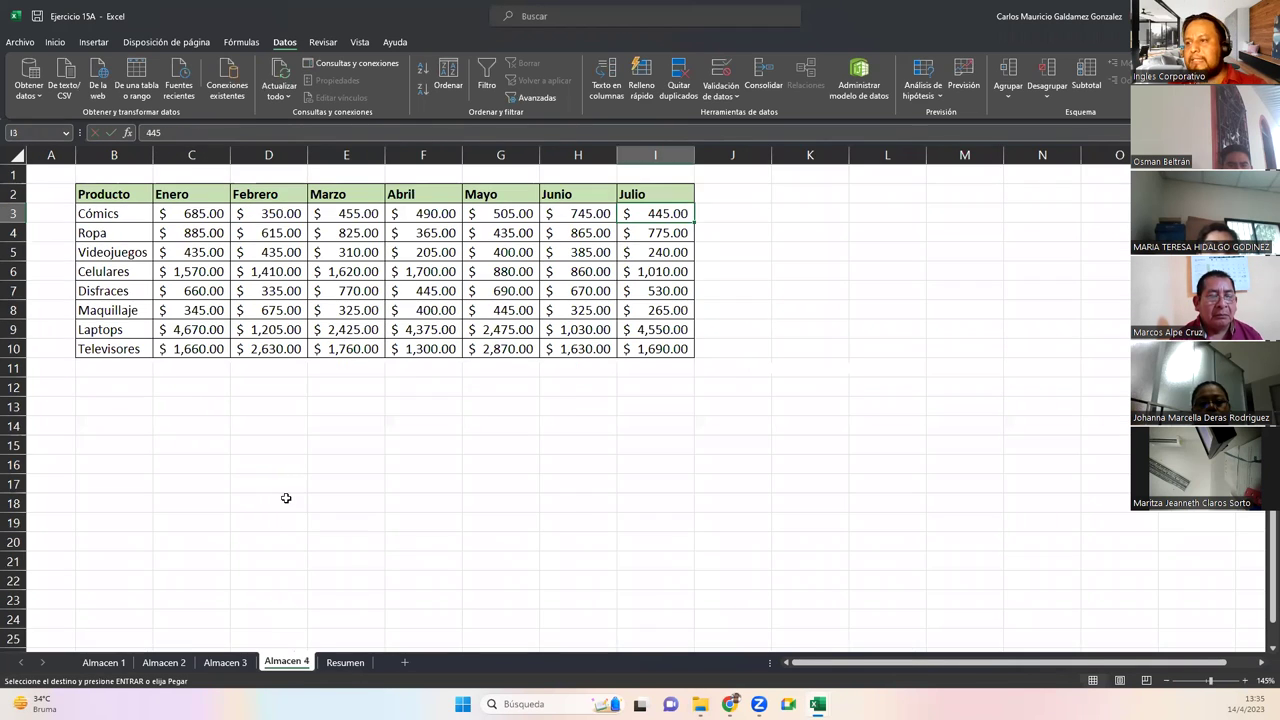
click(267, 430)
key(Return)
double_click(302, 426)
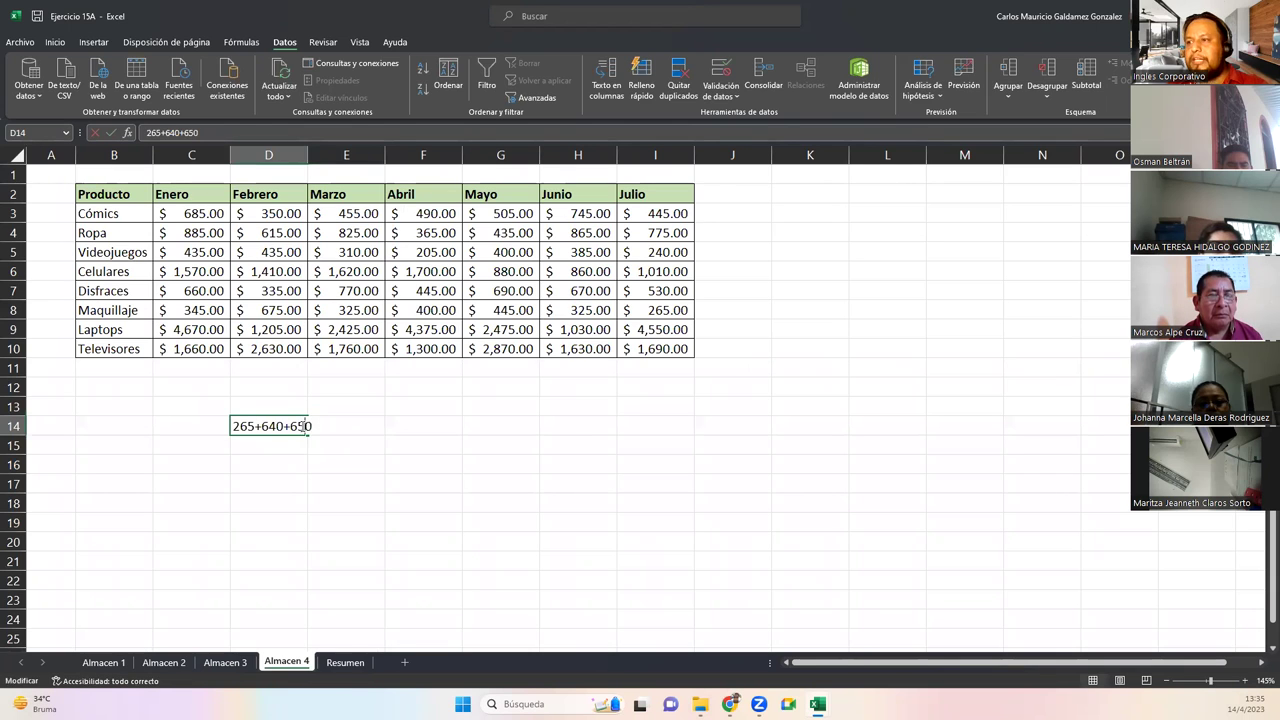
text(+)
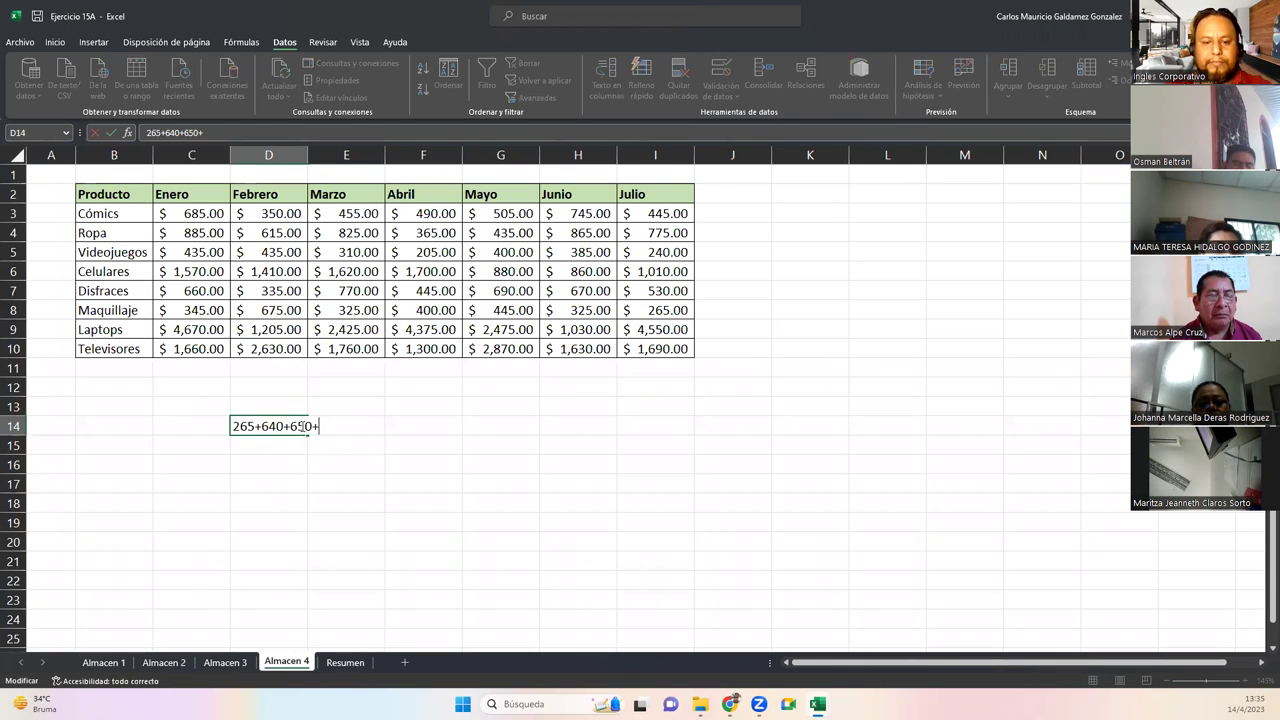
text(685)
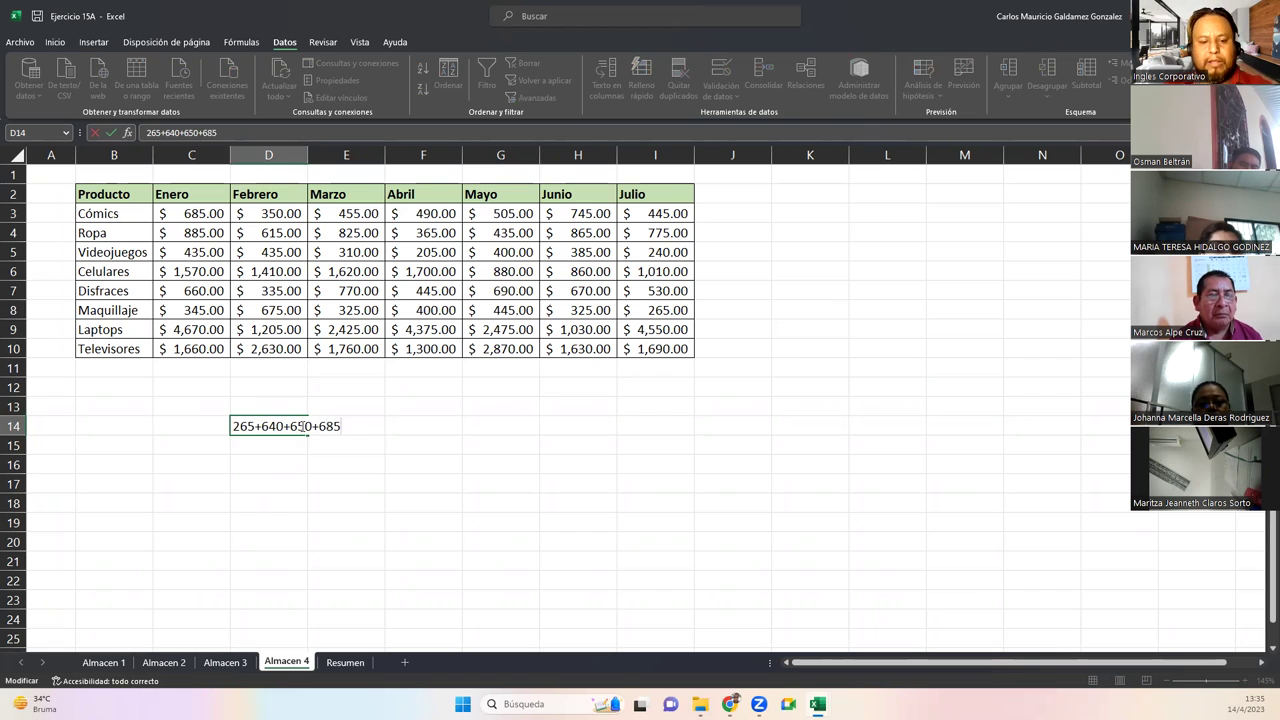
key(Home)
text(=)
key(ctrl+Return)
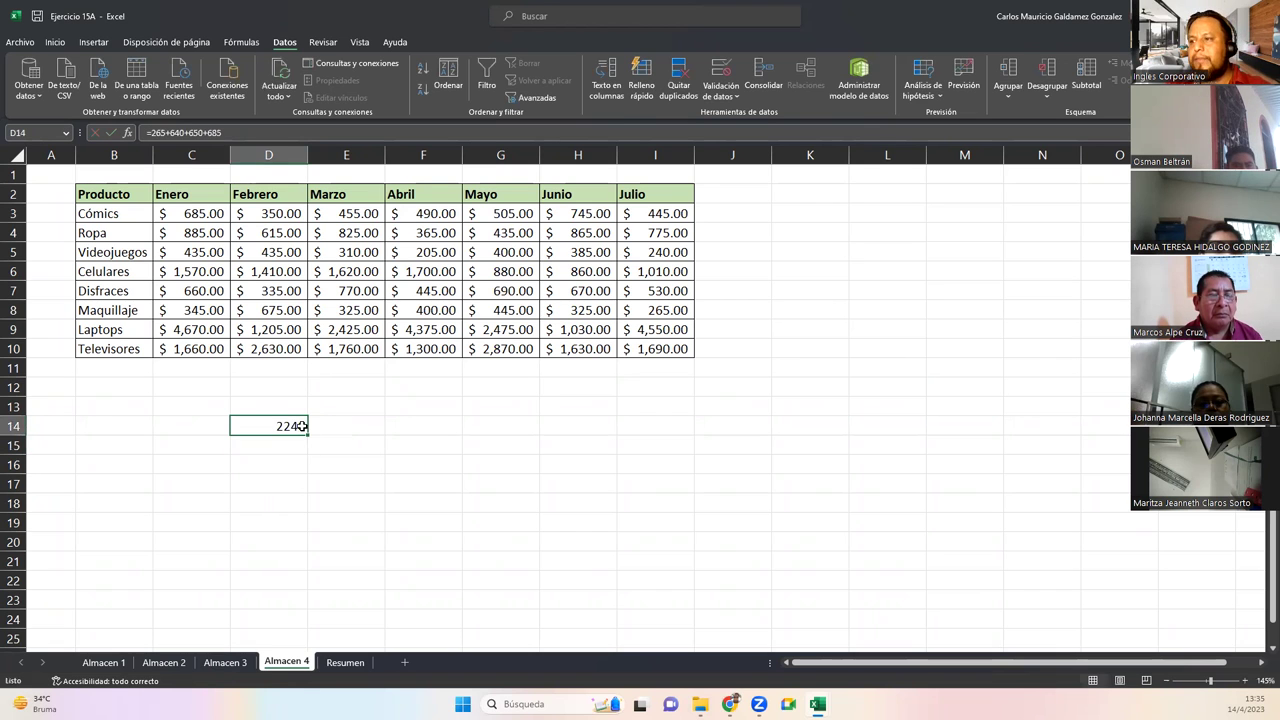
click(345, 662)
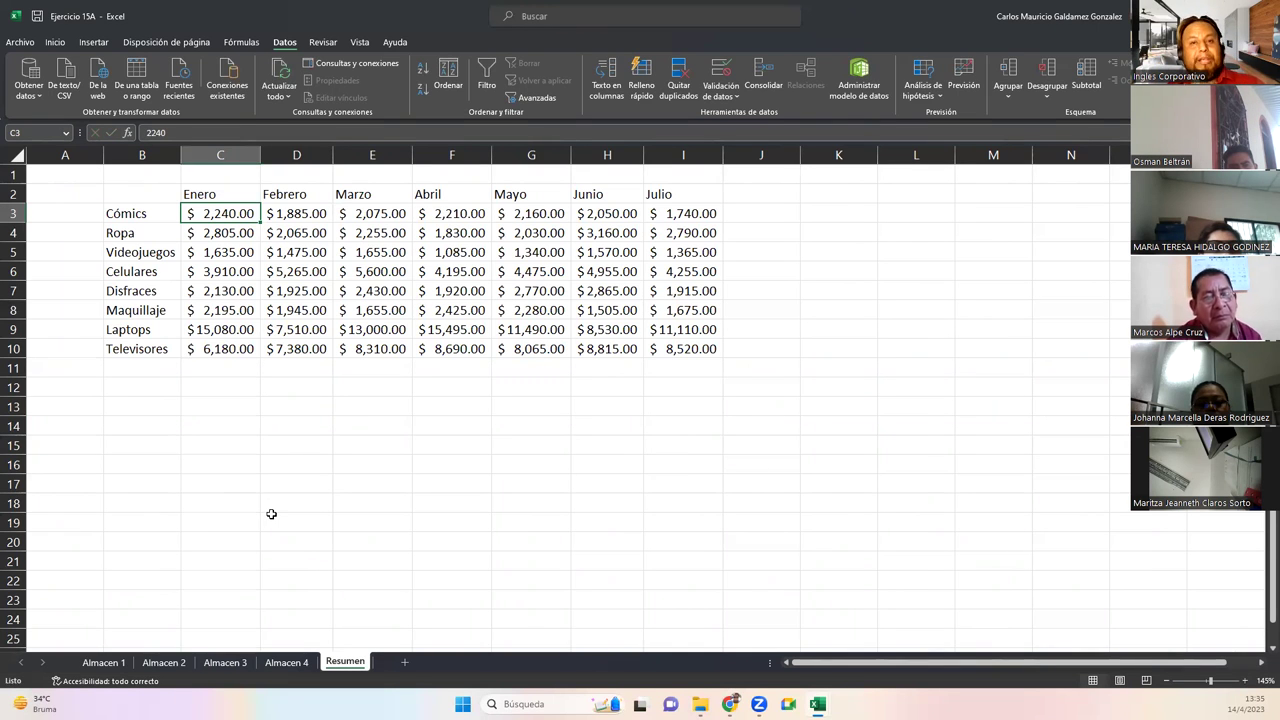
Merge and centre cells A1:I1 above the summary table
drag(159, 199, 663, 348)
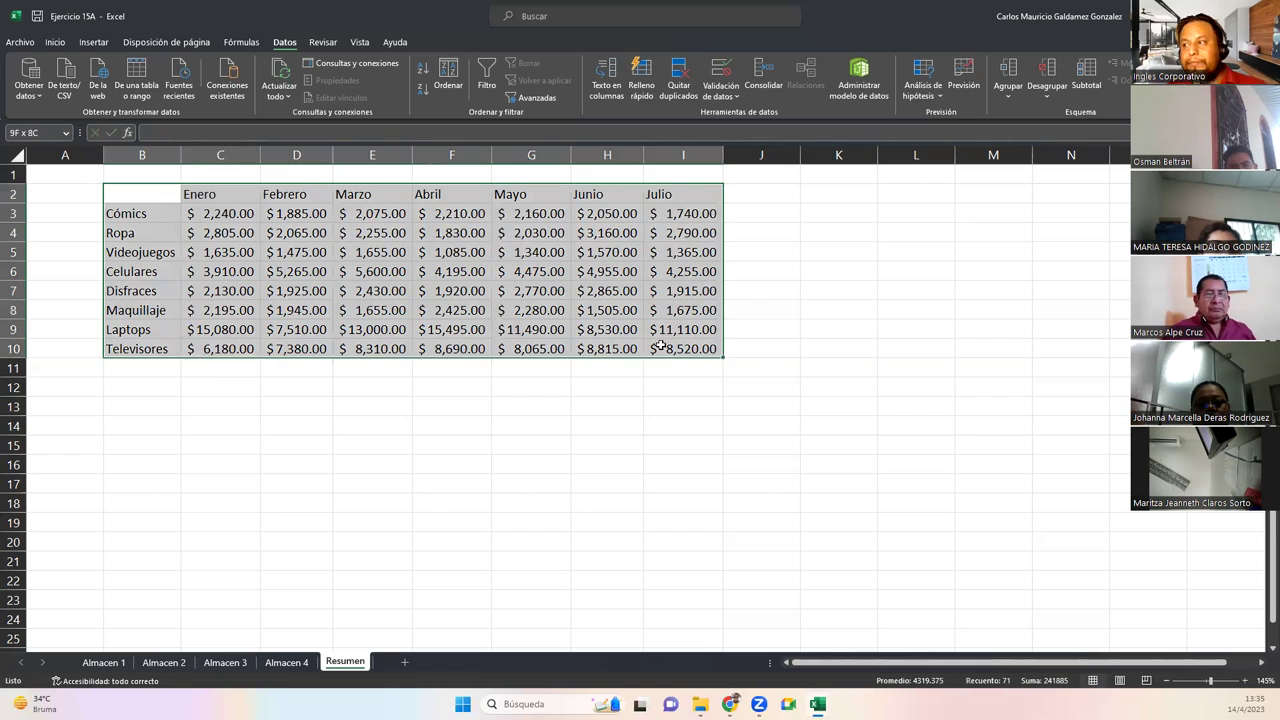
click(240, 217)
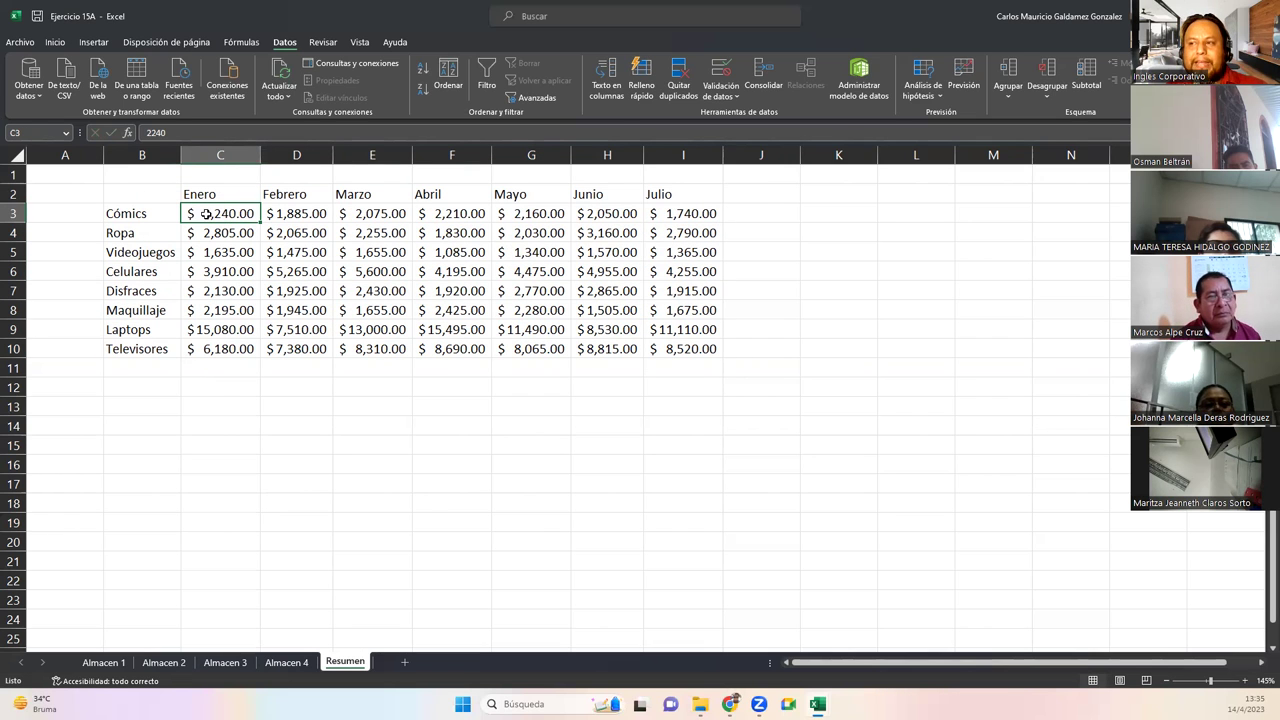
drag(122, 174, 682, 173)
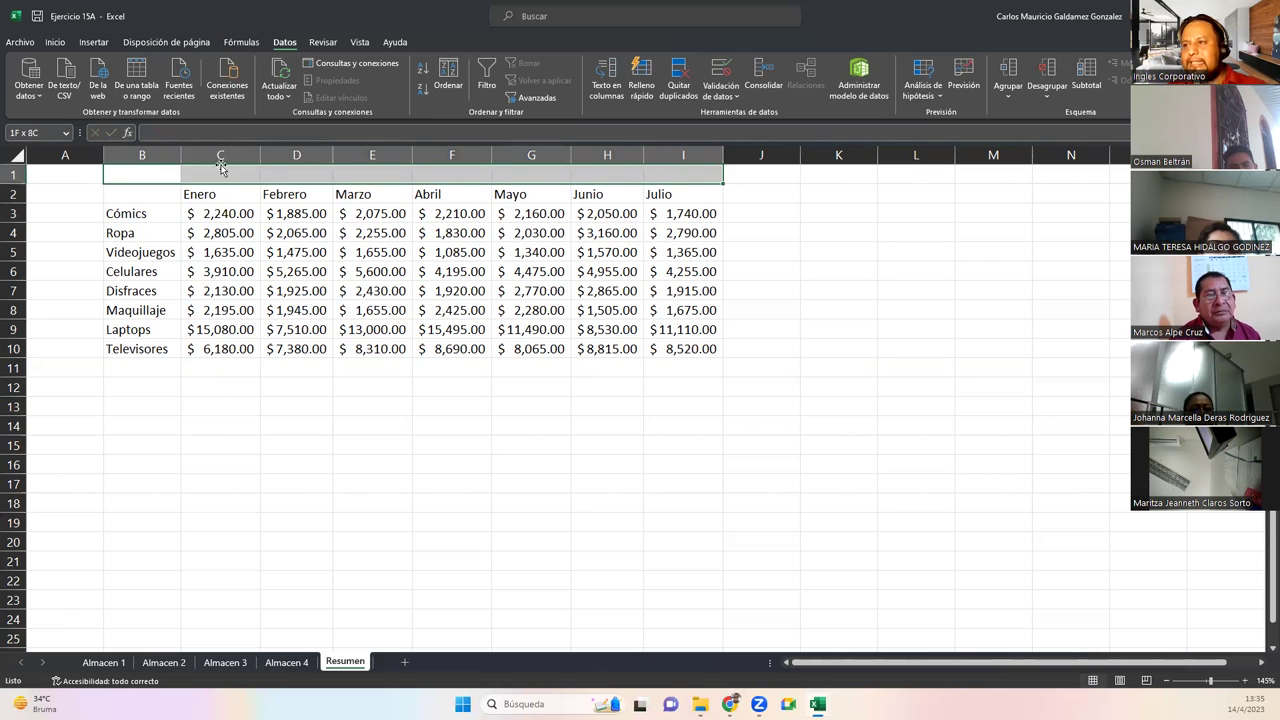
drag(94, 176, 690, 175)
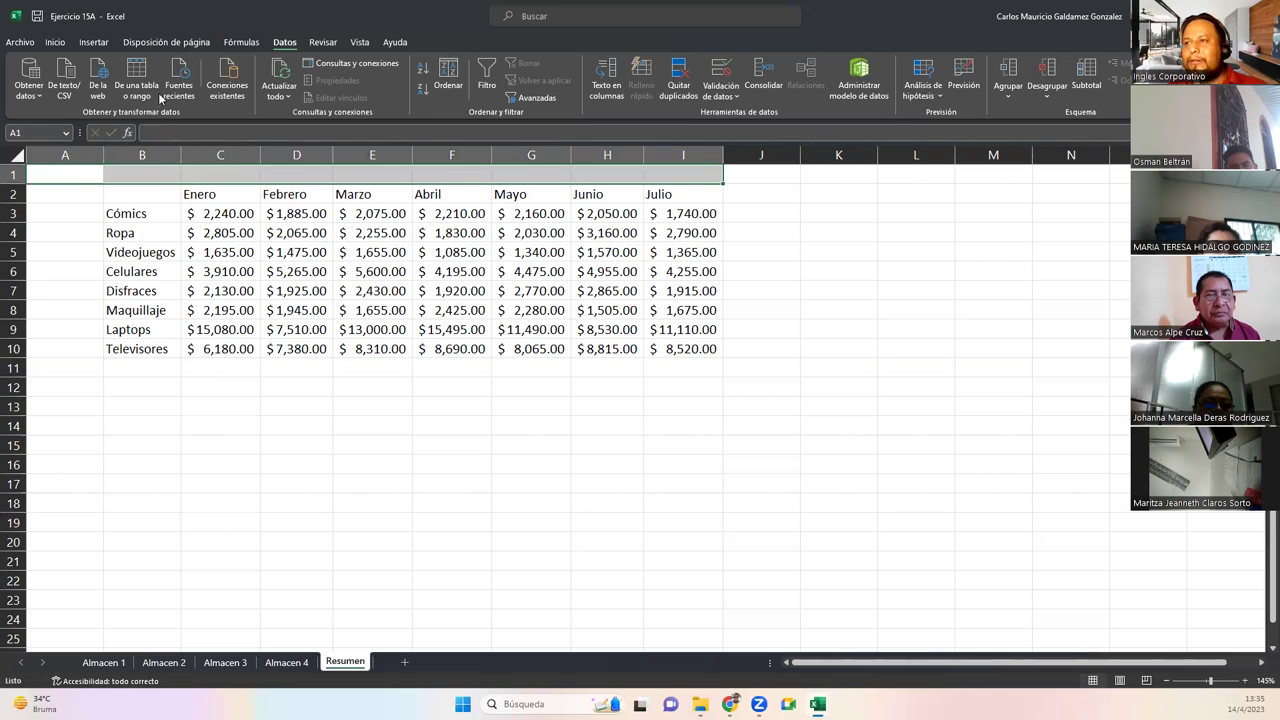
click(55, 42)
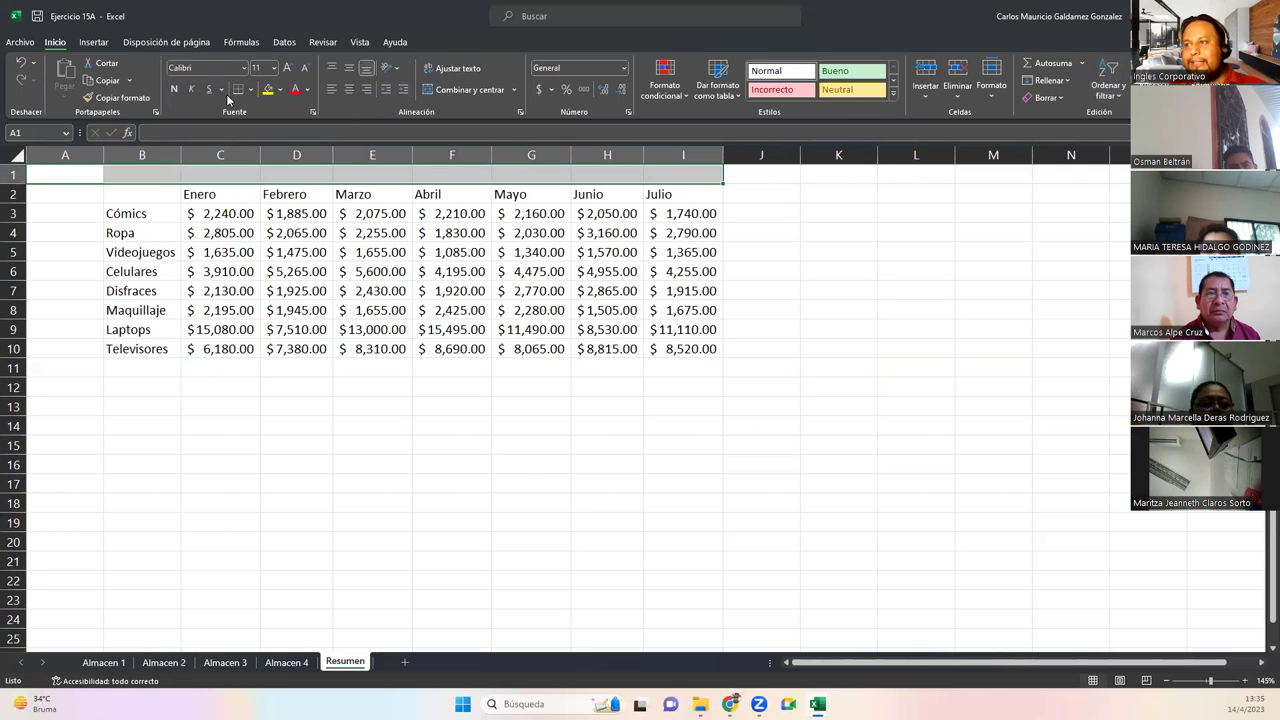
click(430, 92)
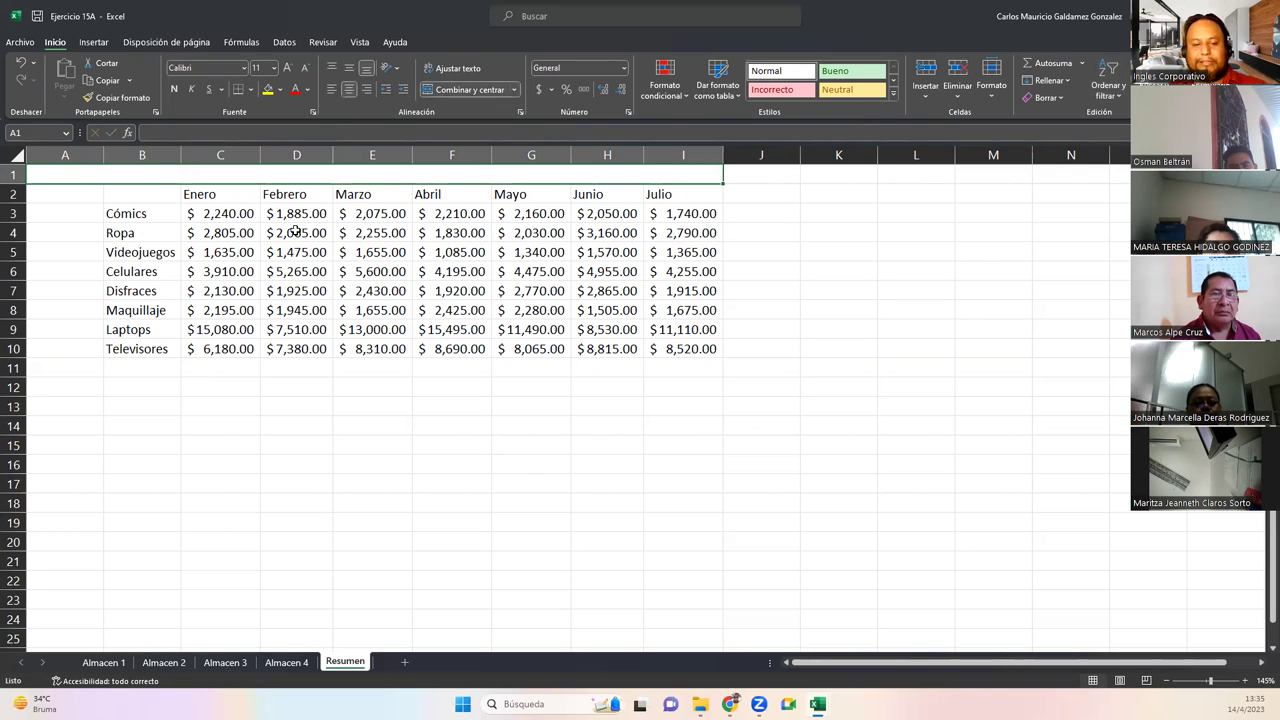
Enter the title VENTAS TOTALES DE LOS 4 ALMACENES in 18-point bold
text(VENTAS TOTALE)
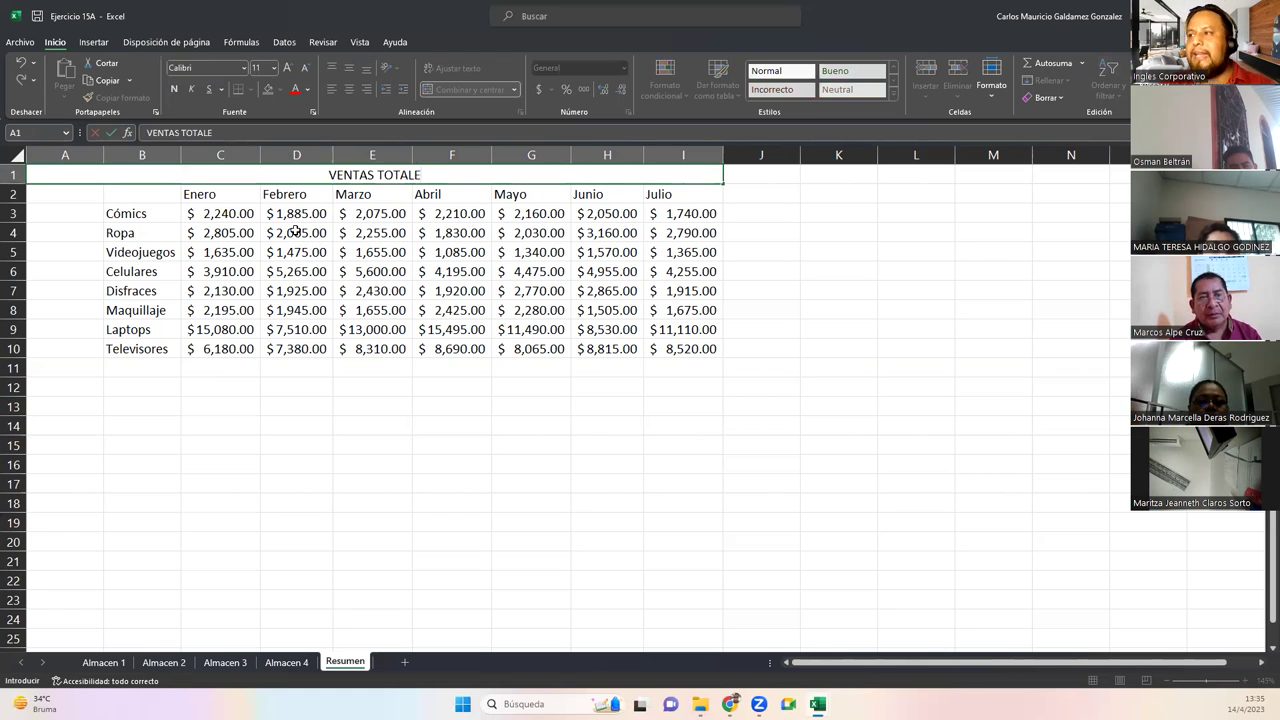
text(S DE LOS 4)
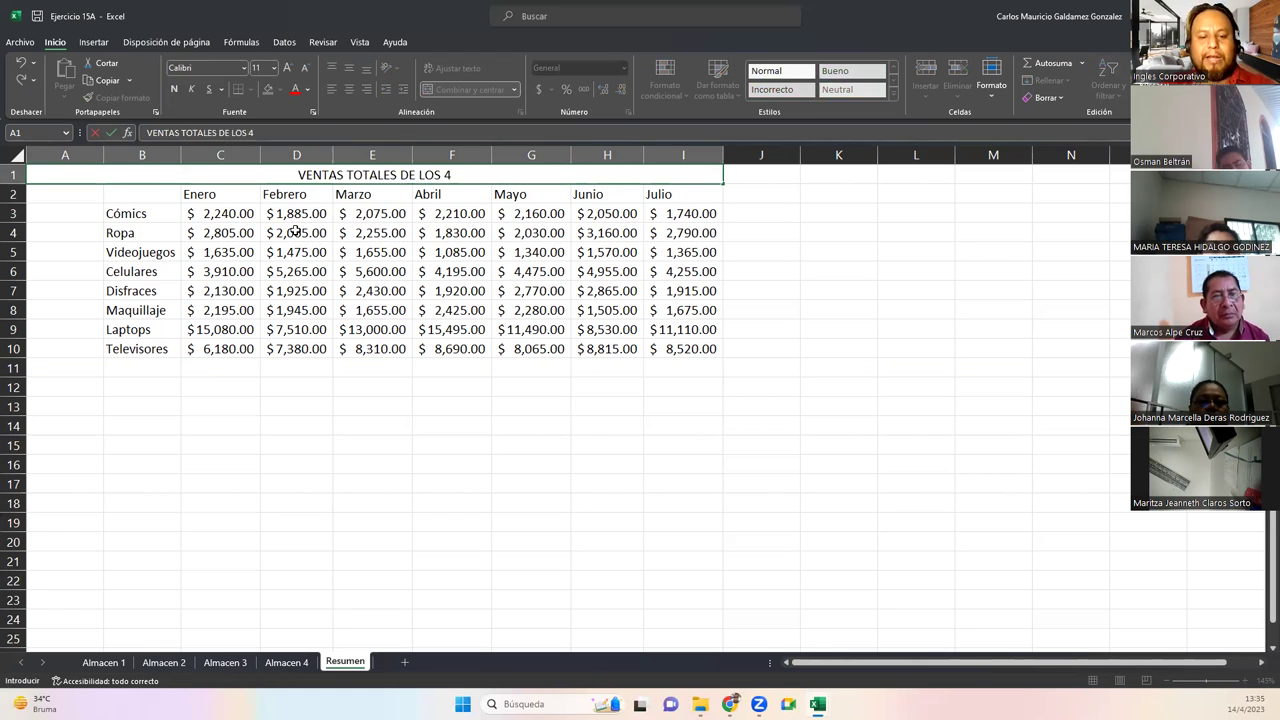
text( ALMACENES)
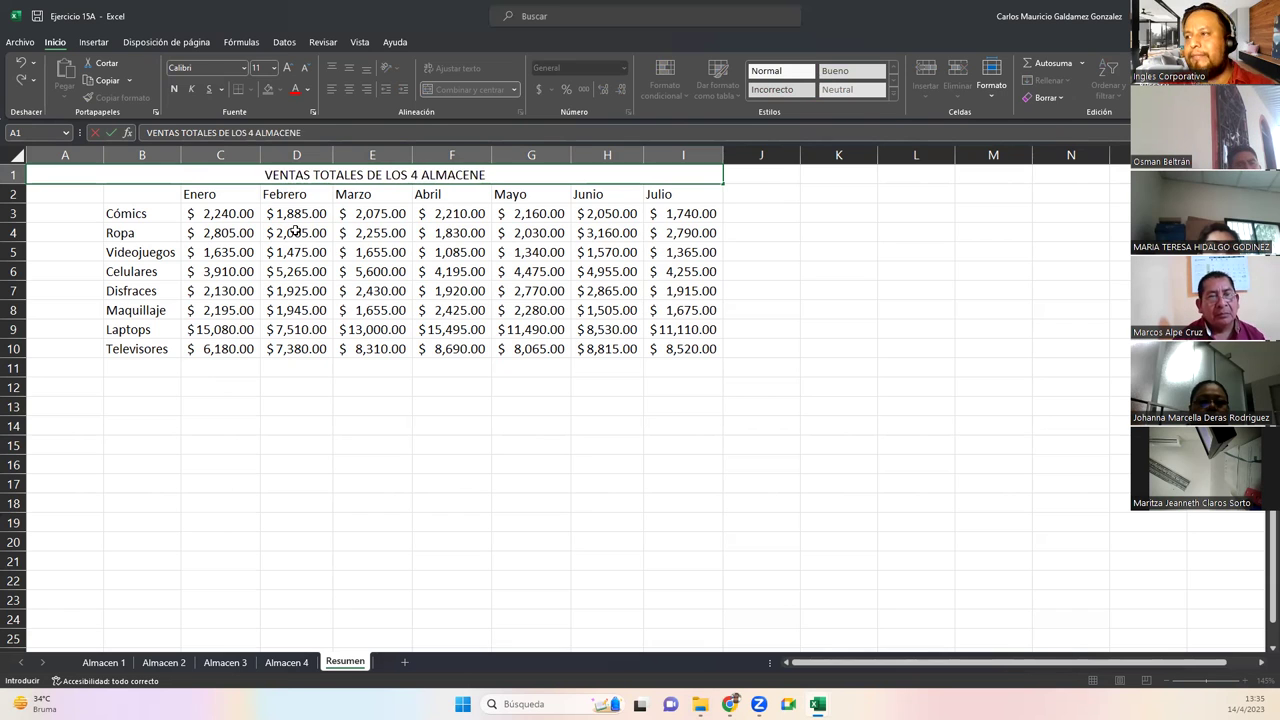
key(Return)
click(290, 180)
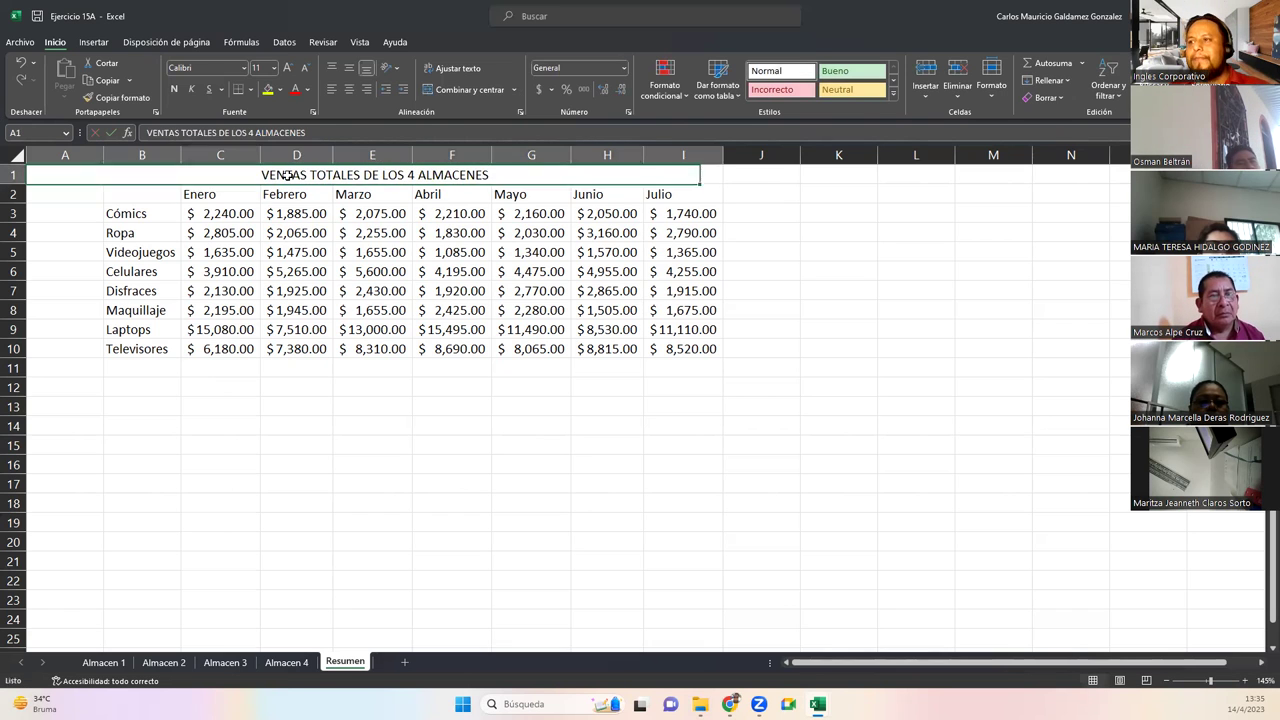
click(287, 68)
click(287, 68)
click(287, 68)
click(287, 68)
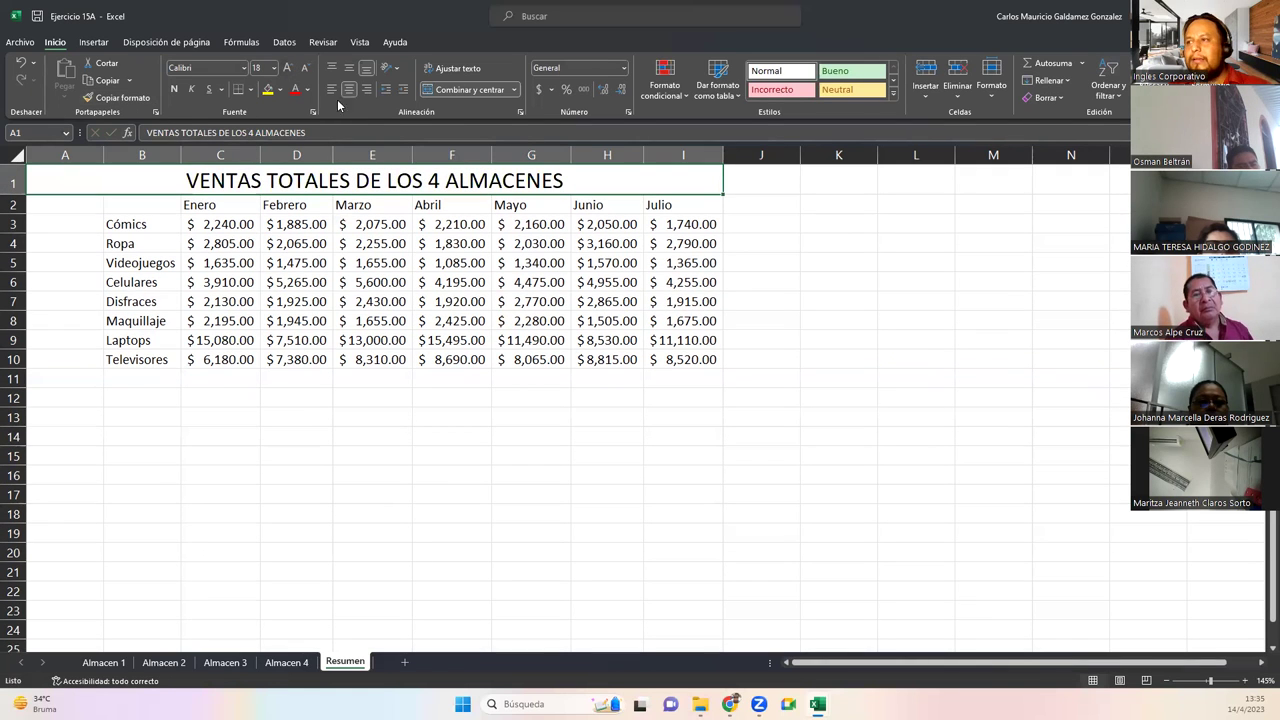
click(174, 90)
drag(146, 205, 651, 358)
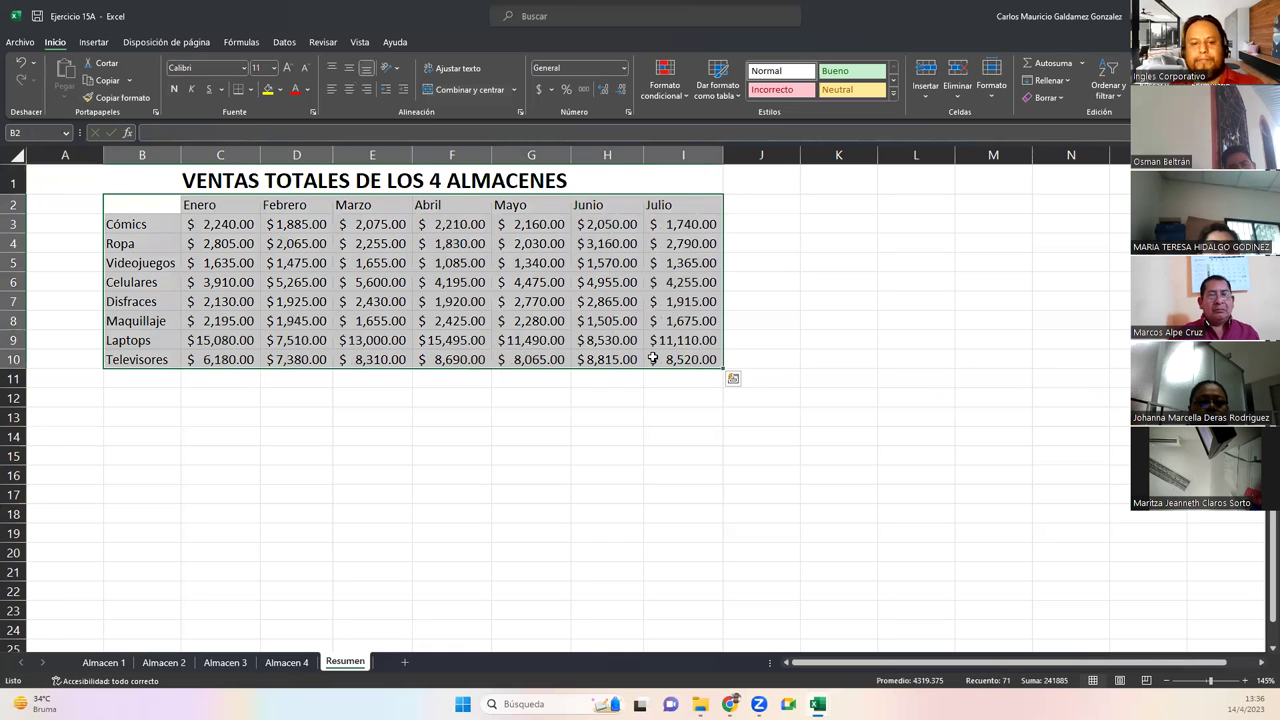
Convert B2:I10 into a table and rename its Columna1 header to Producto
key(ctrl+t)
key(Return)
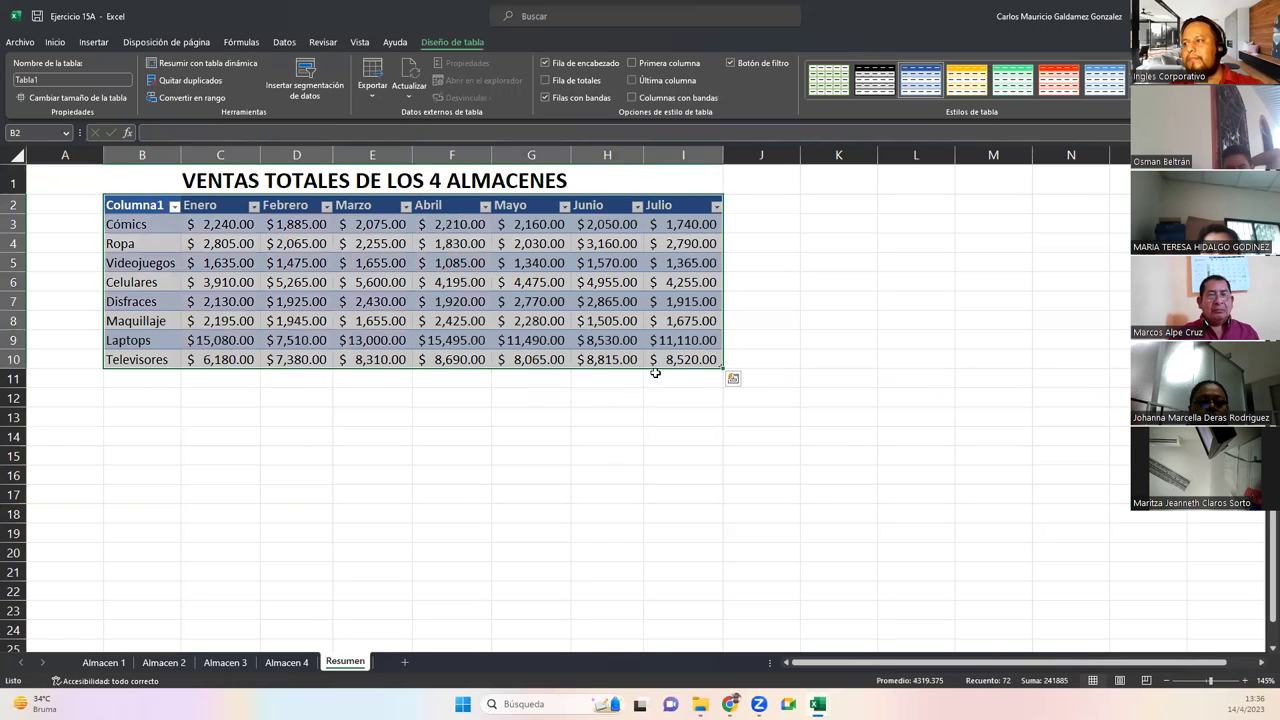
click(128, 205)
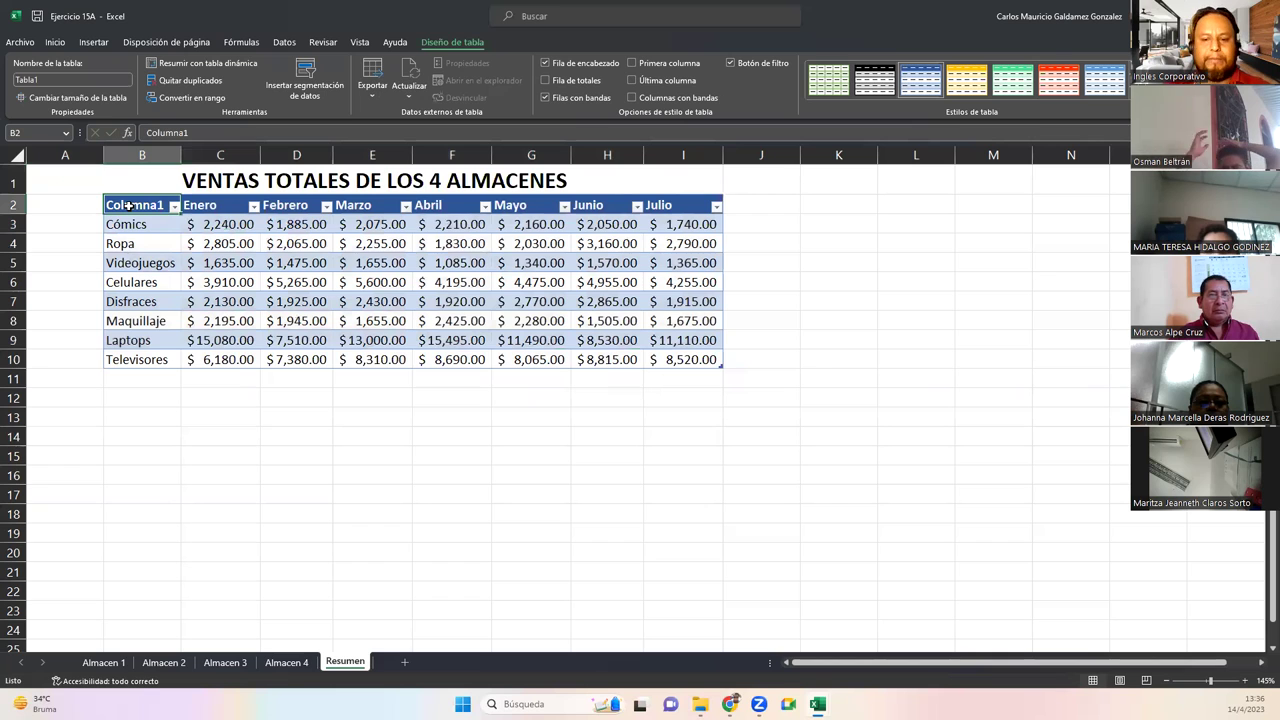
text(Produc)
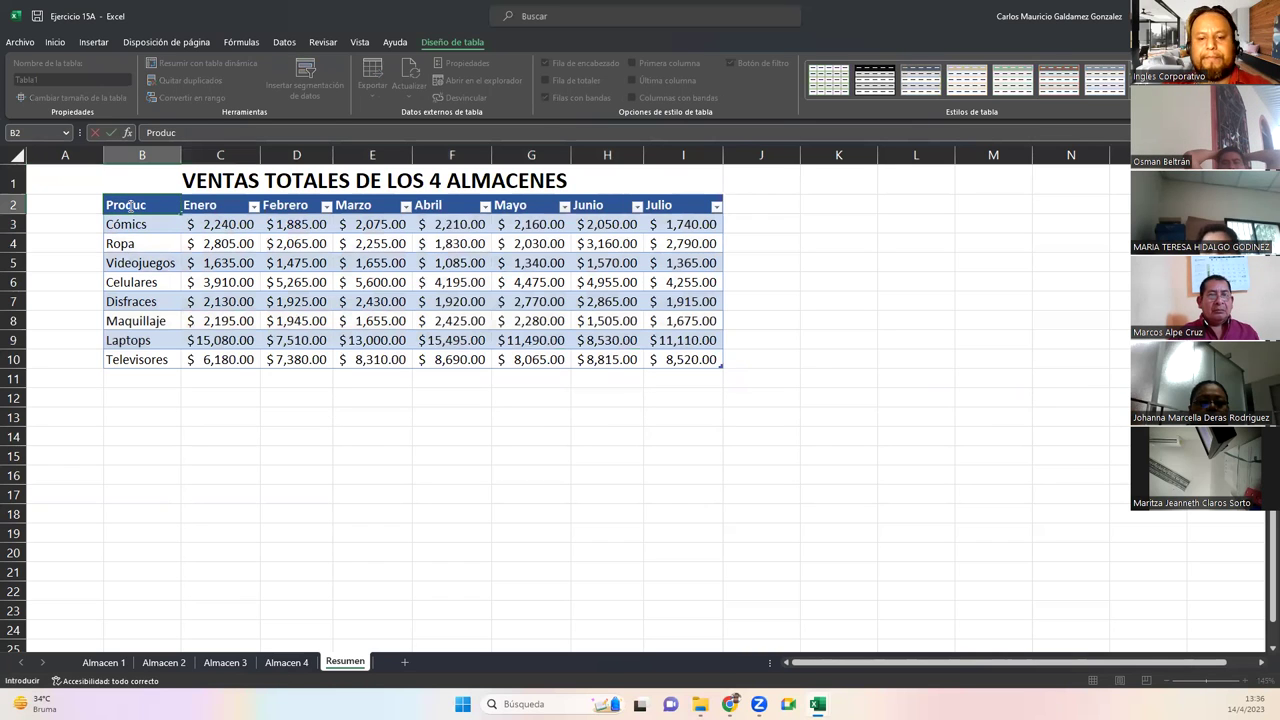
text(to)
key(Return)
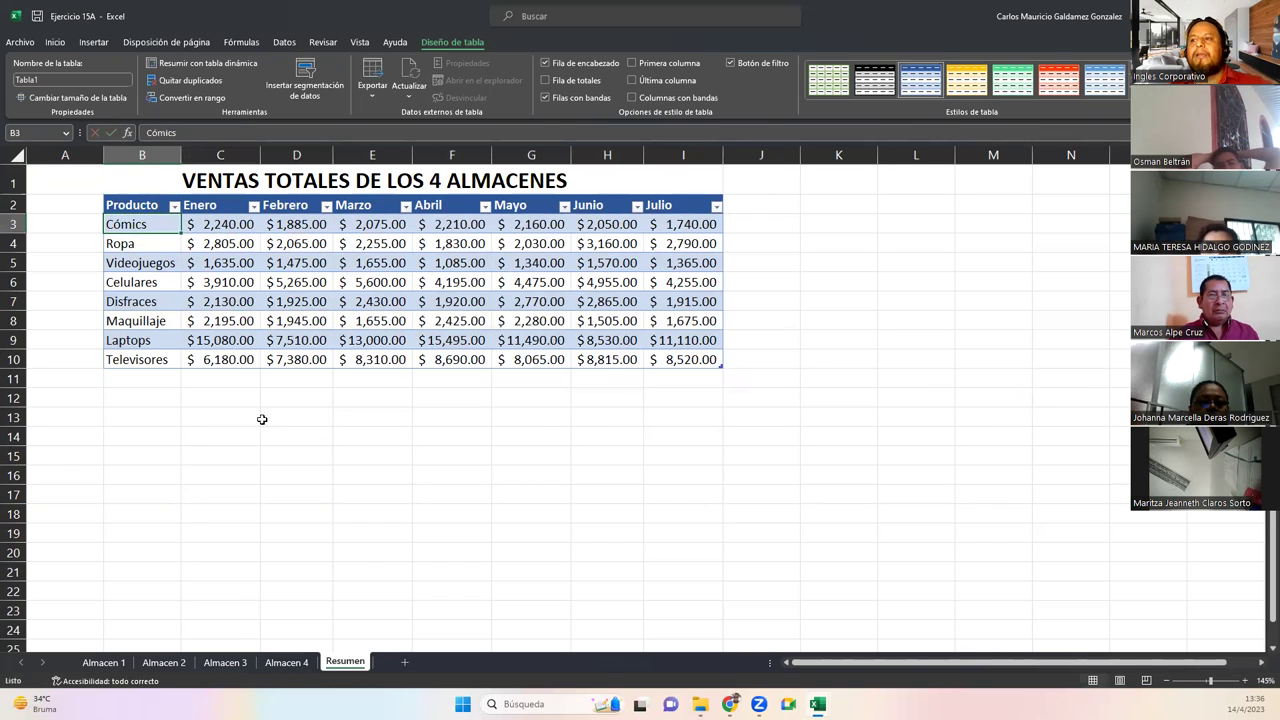
click(210, 359)
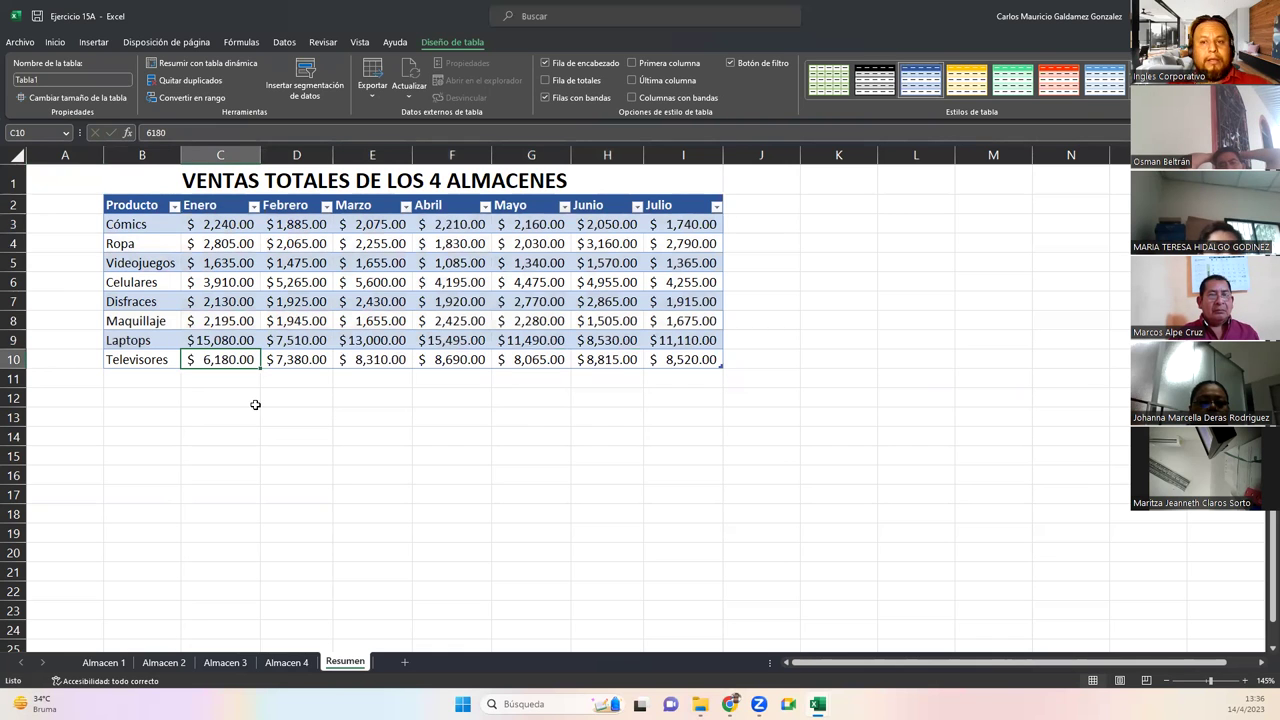
click(104, 662)
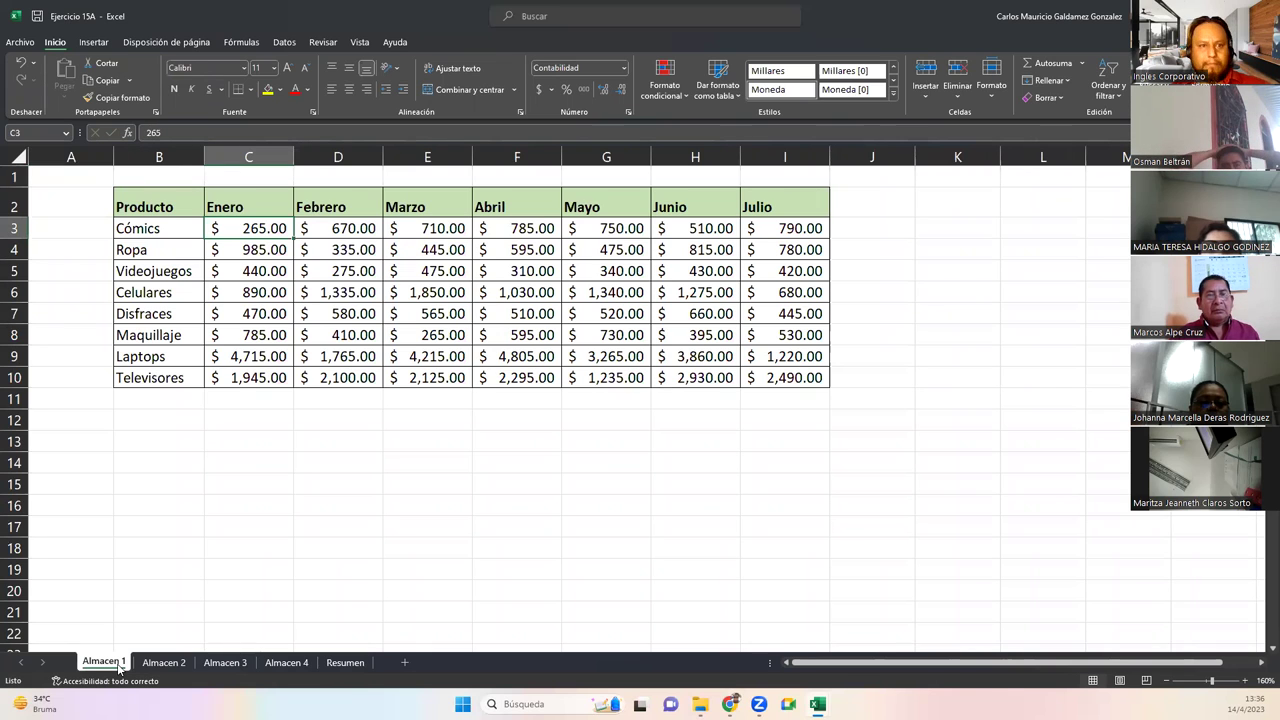
Add the new product Muebles in cell B11, below Televisores
click(170, 399)
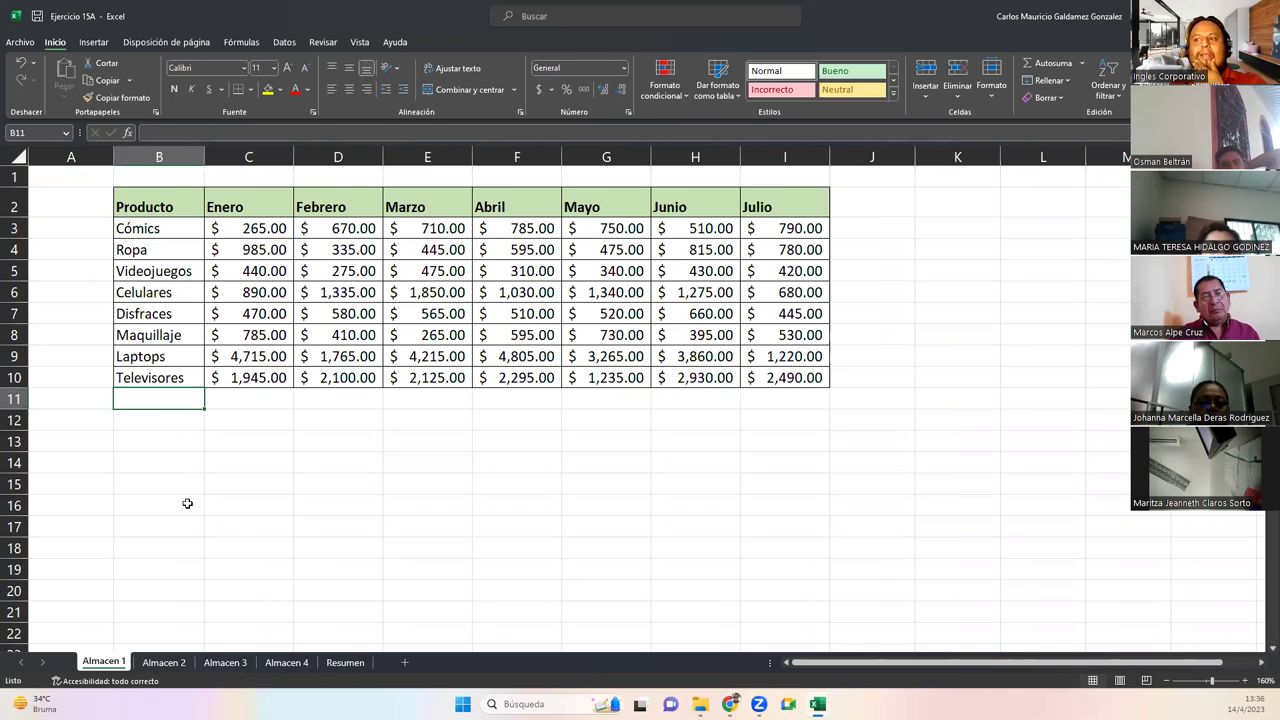
drag(145, 232, 177, 376)
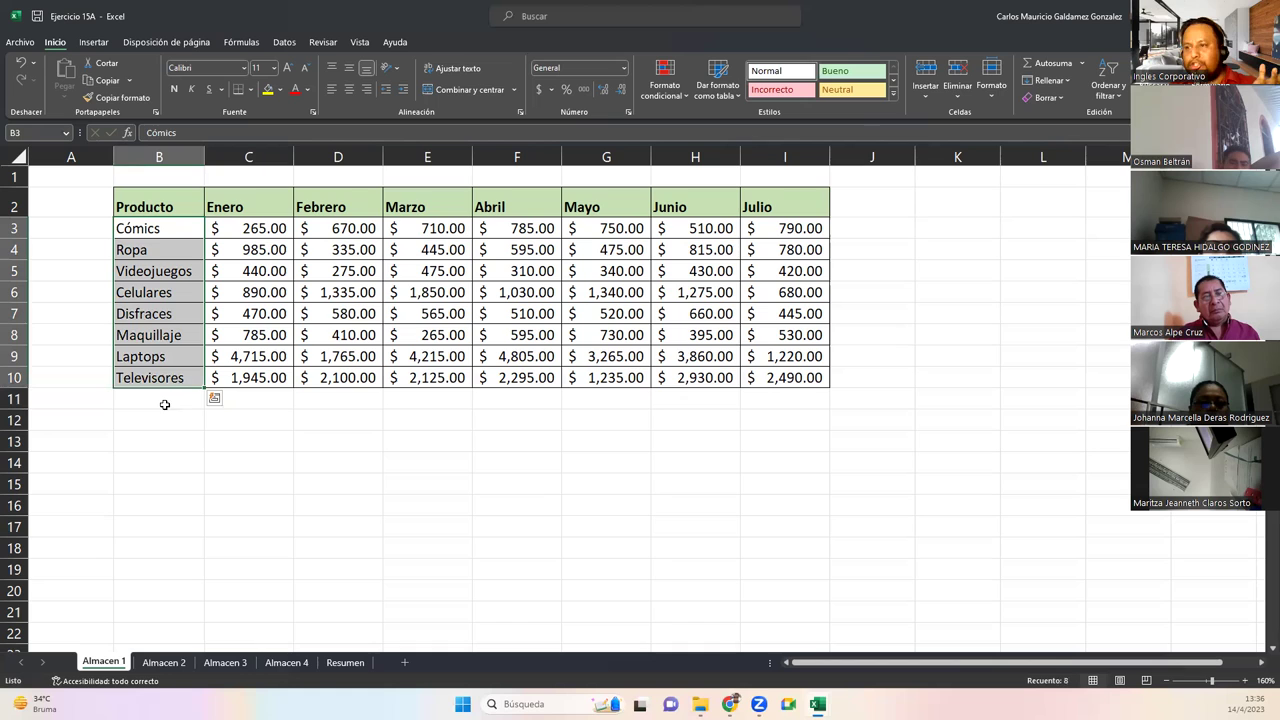
click(154, 397)
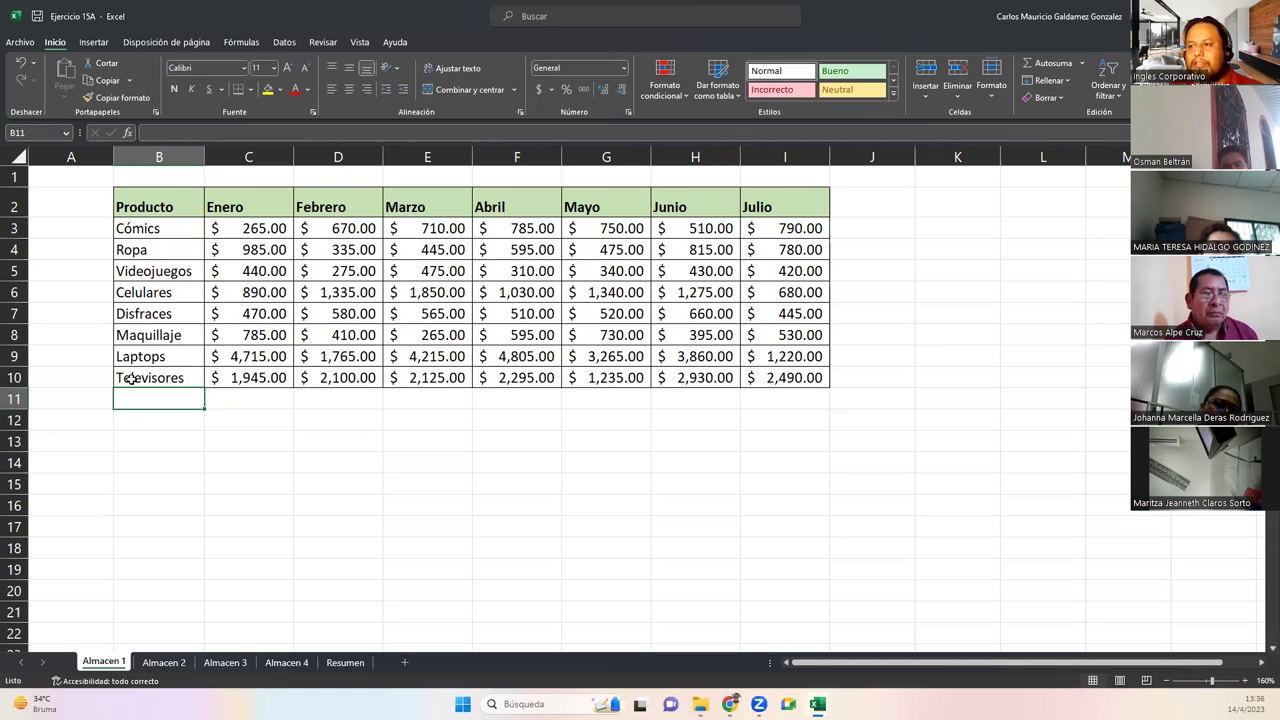
click(179, 377)
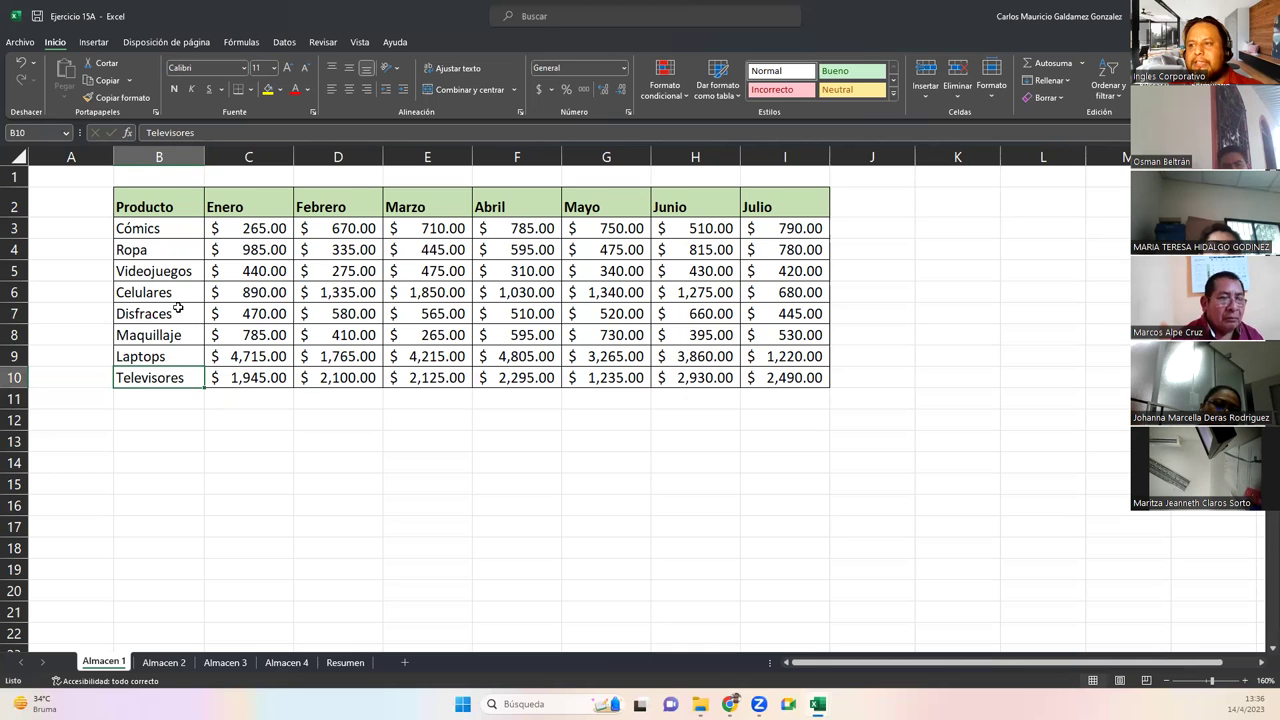
click(154, 400)
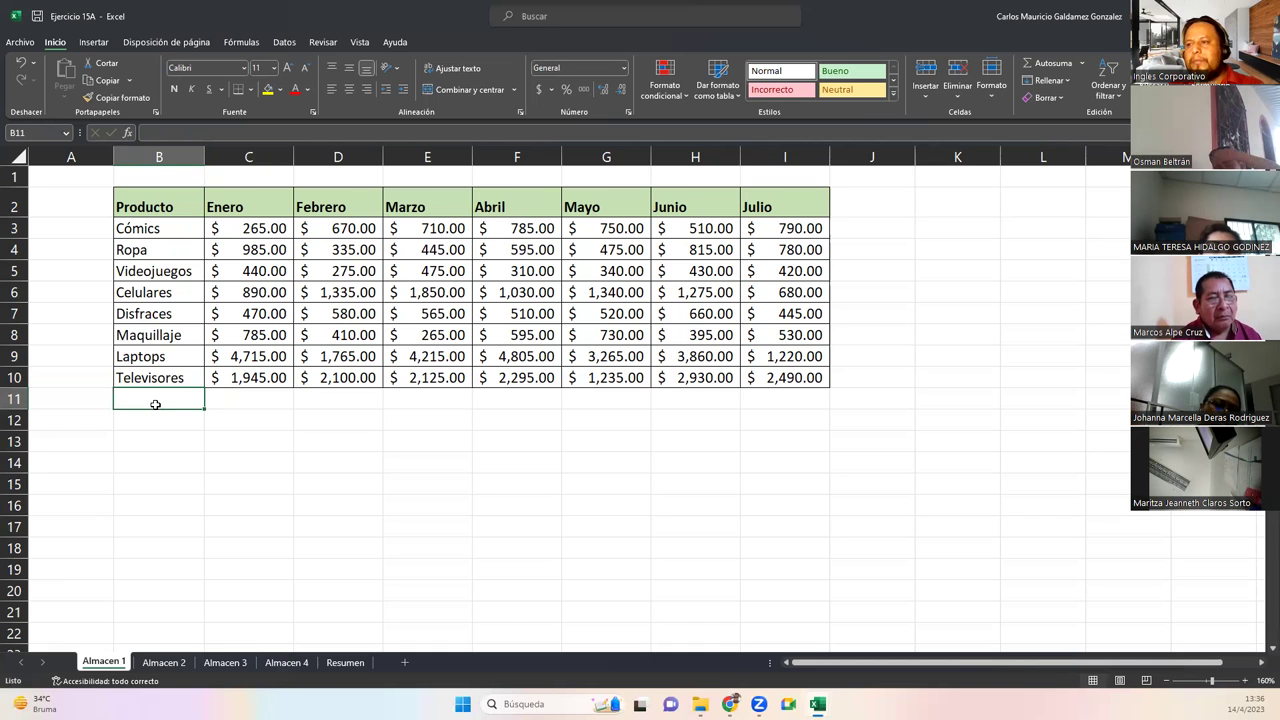
text(Mu)
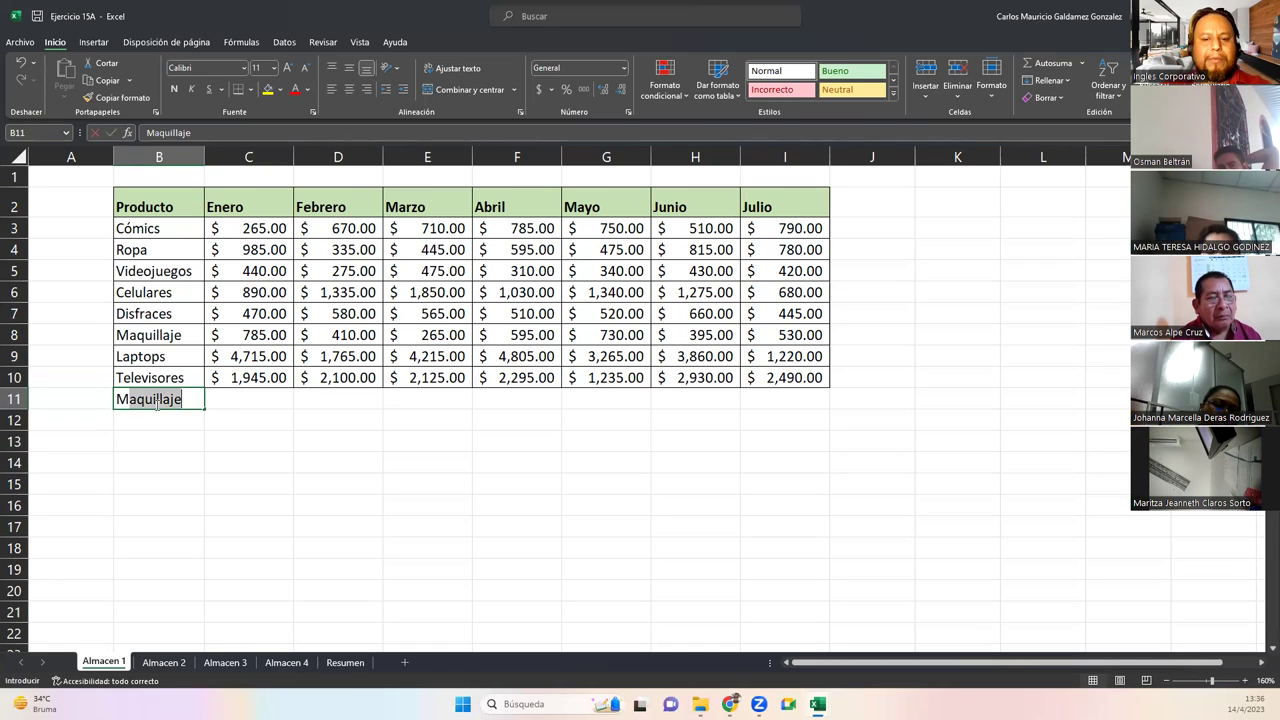
key(Return)
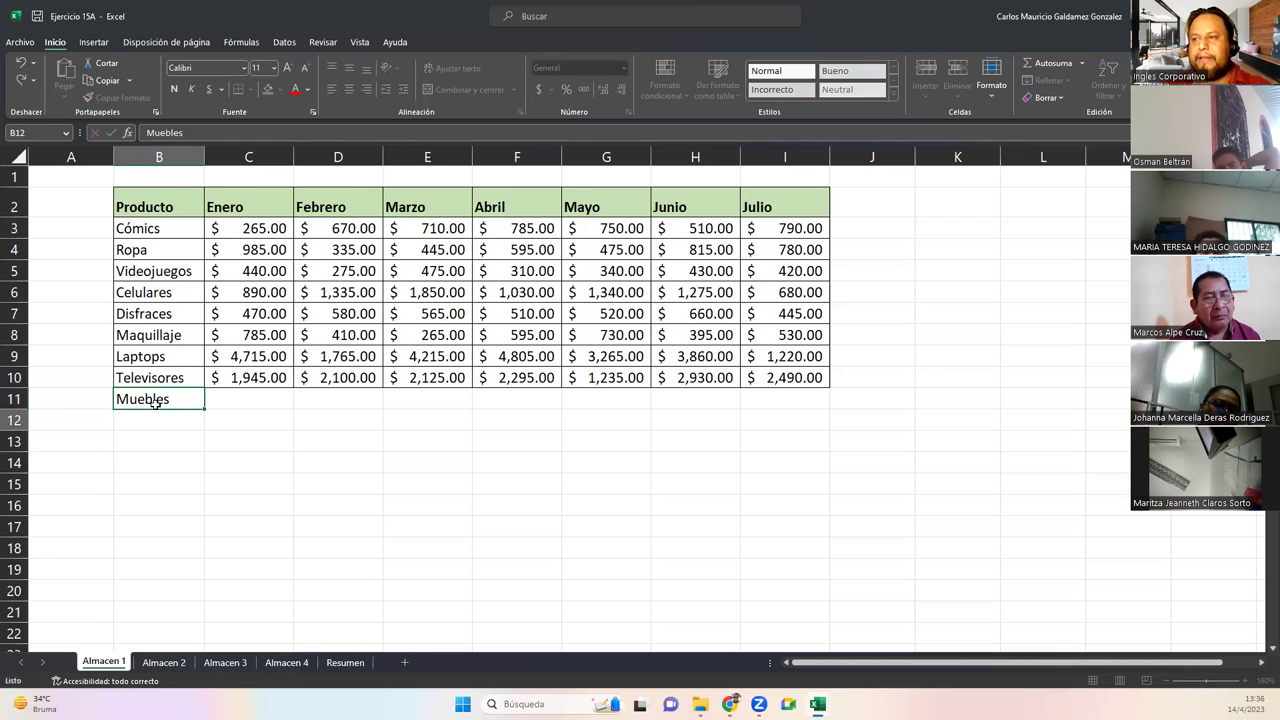
Apply Todos los bordes to the Muebles row B11:I11
click(157, 403)
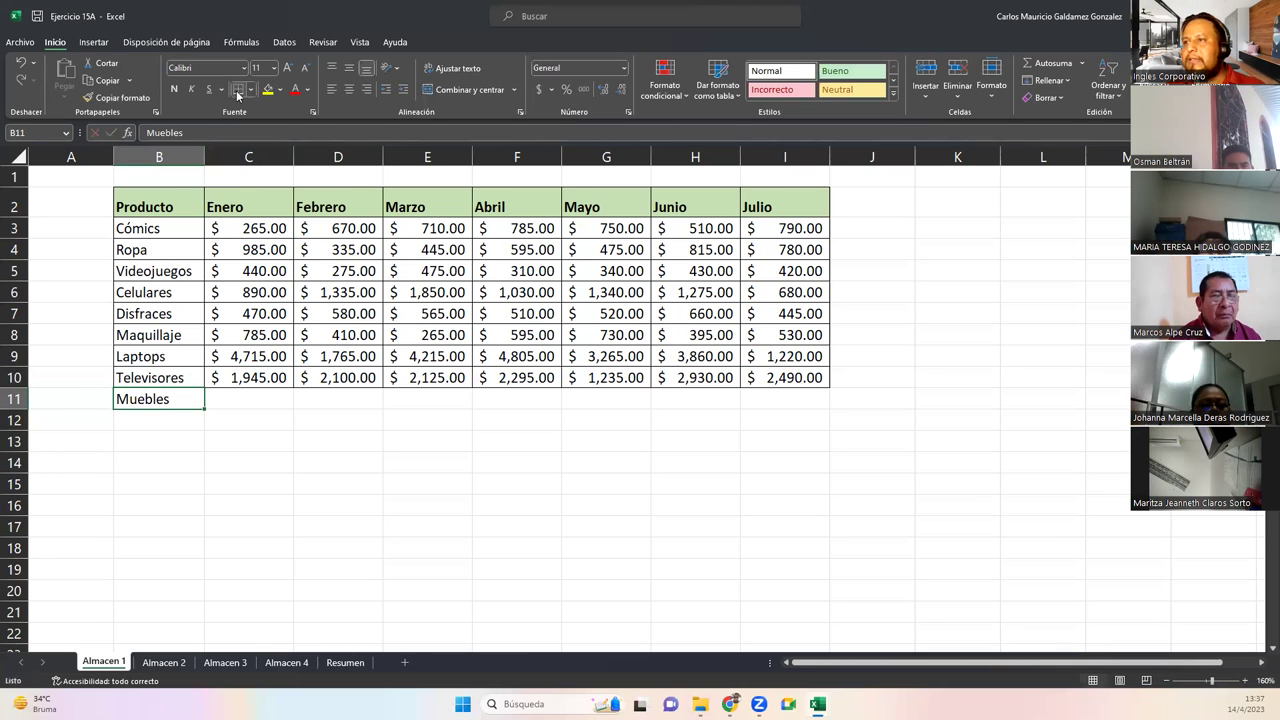
drag(182, 403, 757, 394)
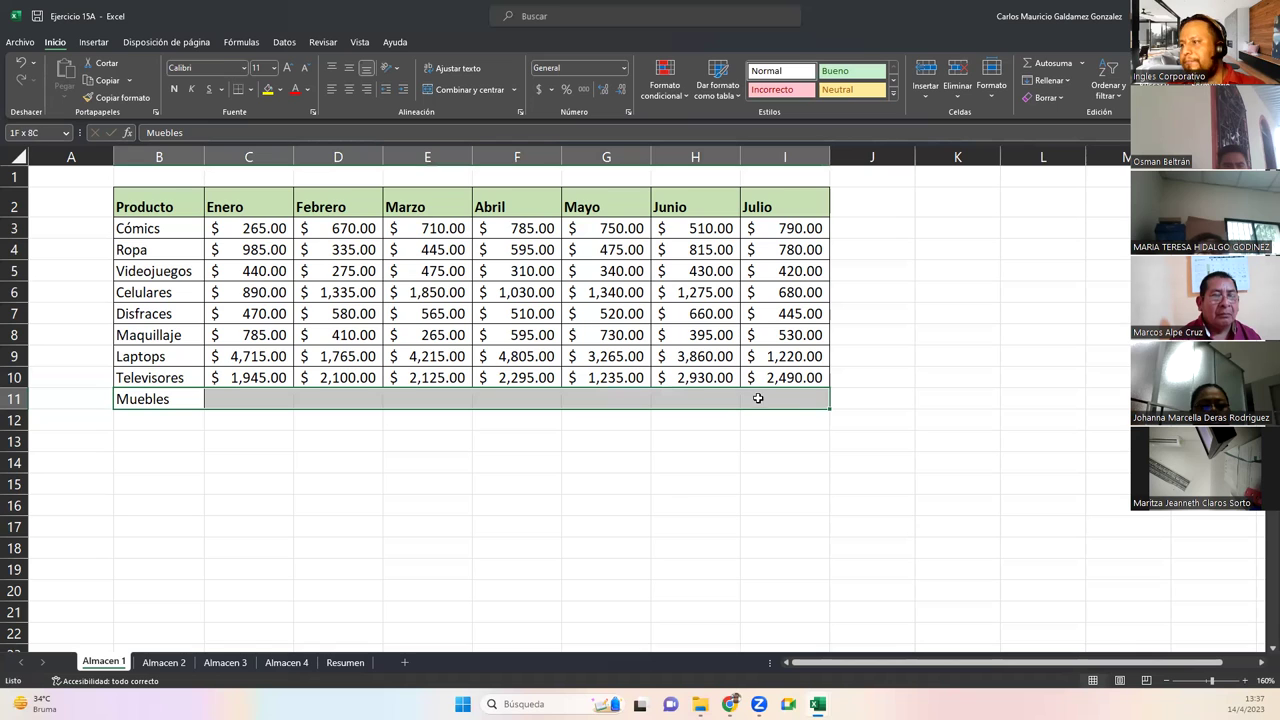
click(249, 89)
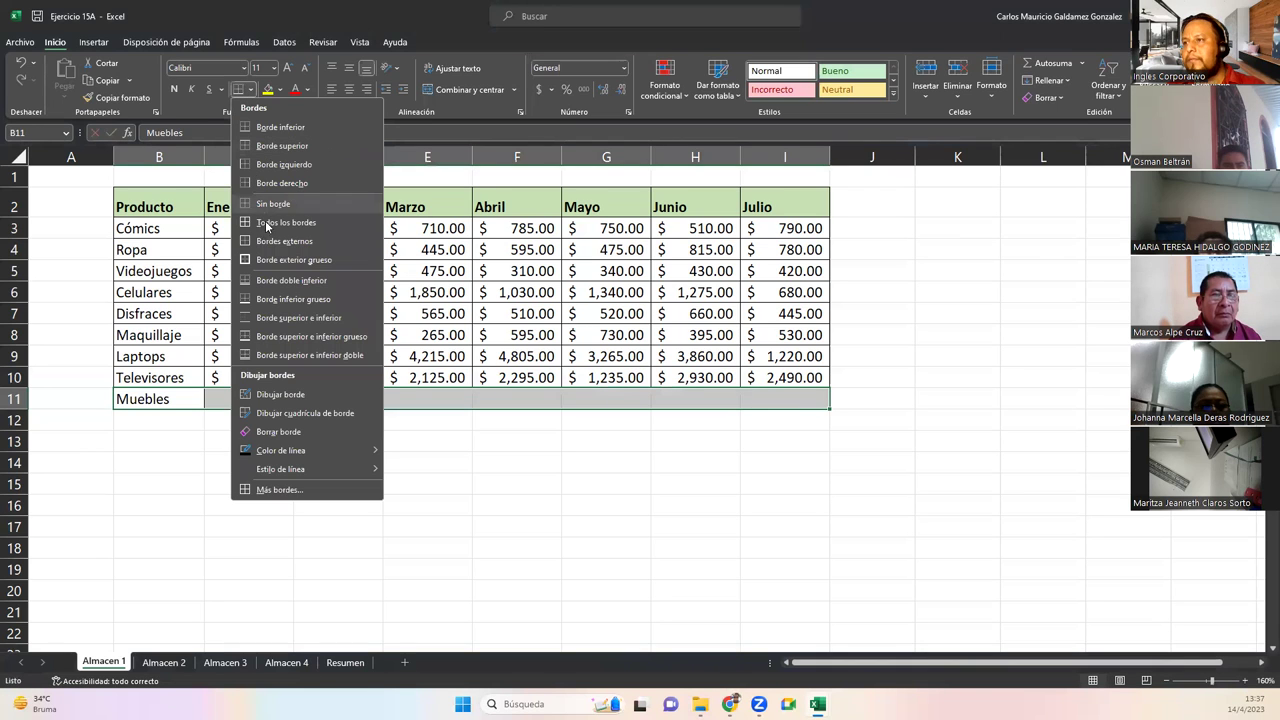
click(268, 222)
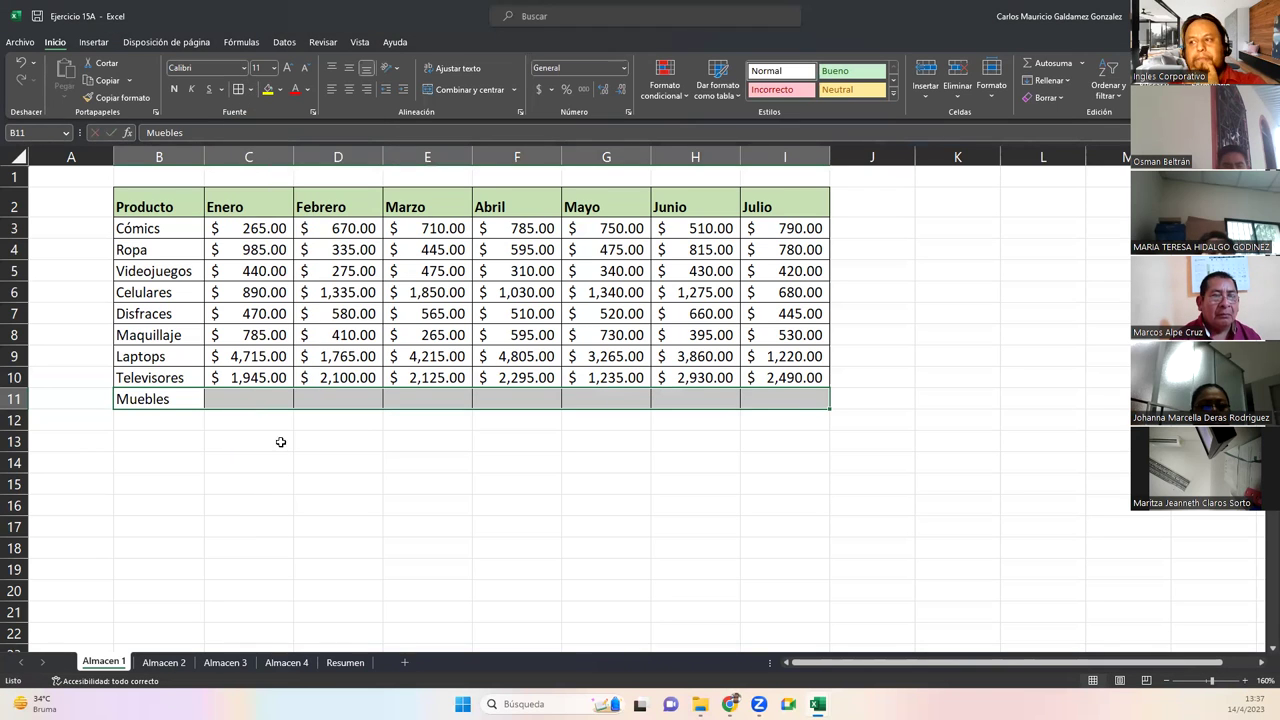
click(246, 401)
Enter =ALEATORIO.ENTRE(1000;4500) in C11 and fill it across to I11
text(=aleatorio)
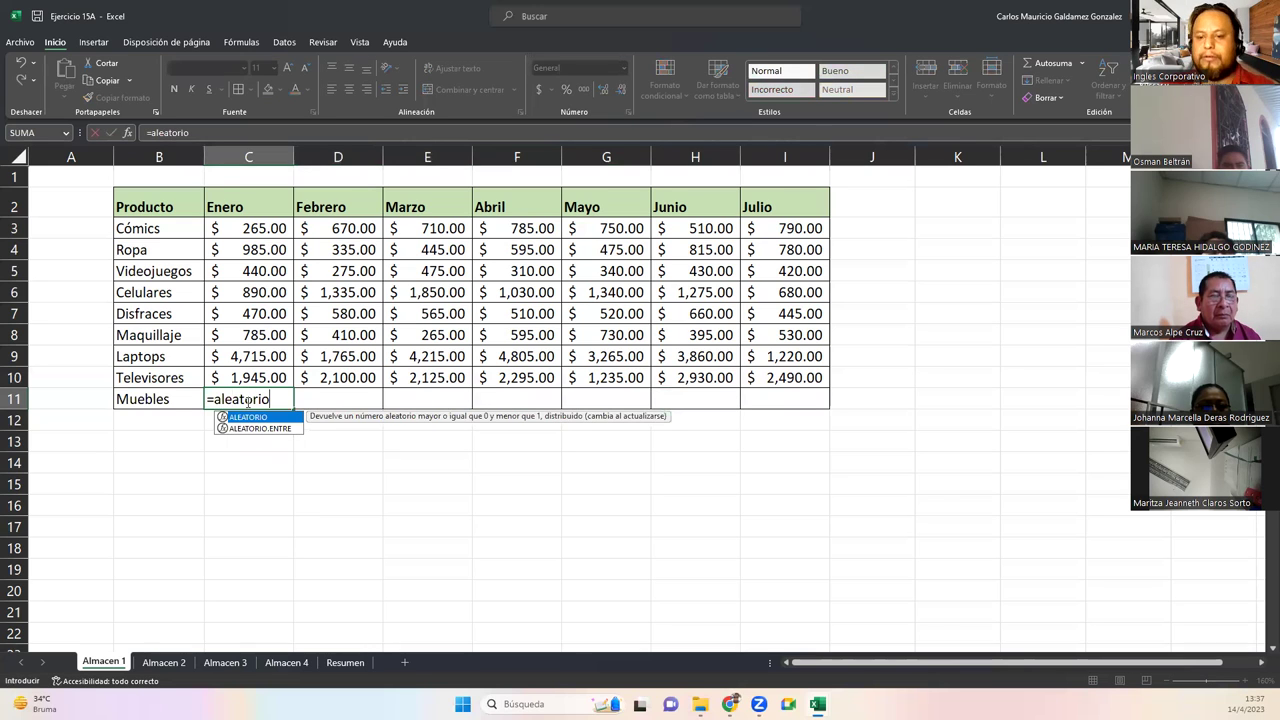
key(Down)
key(Tab)
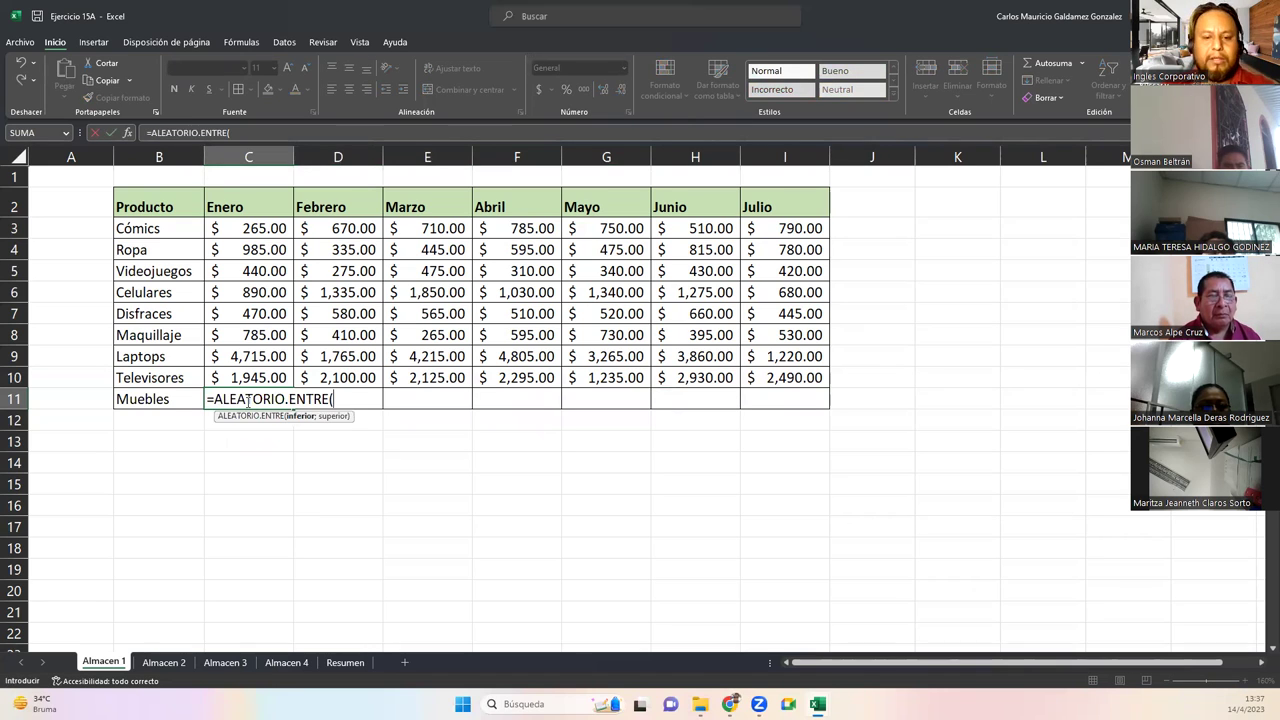
text(1000,)
key(BackSpace)
text(;)
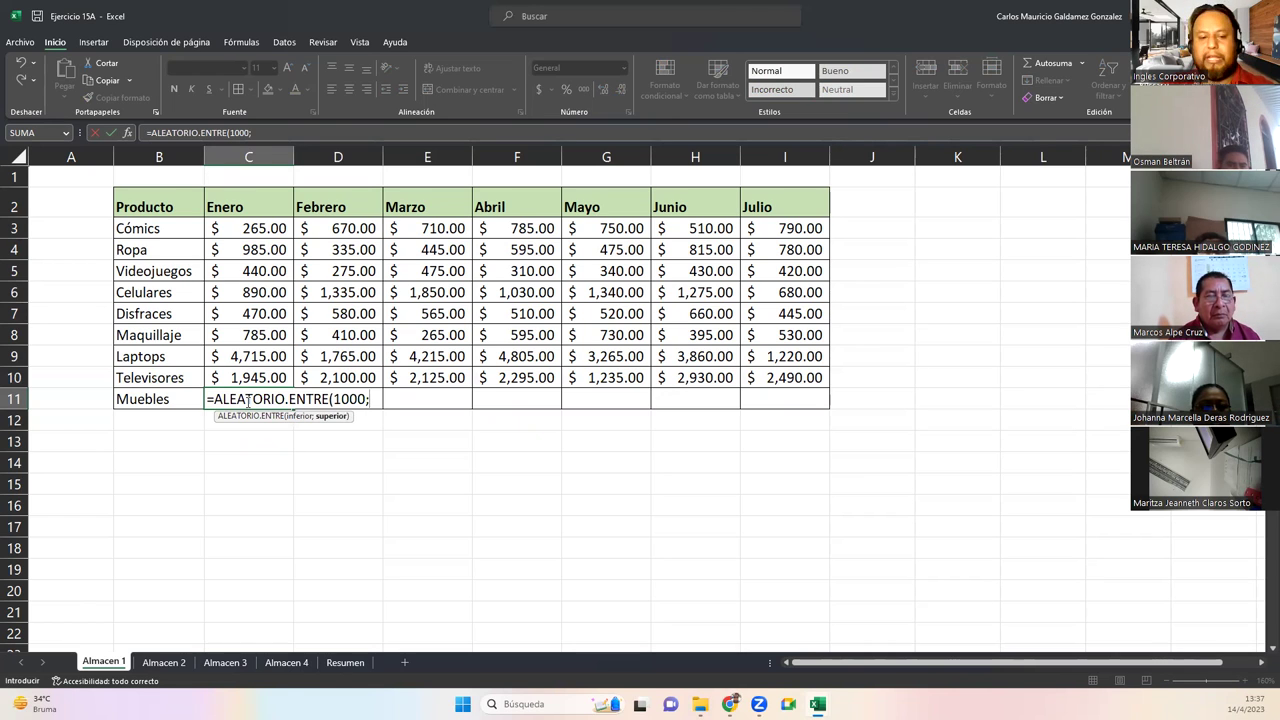
text(4000)
text(500))
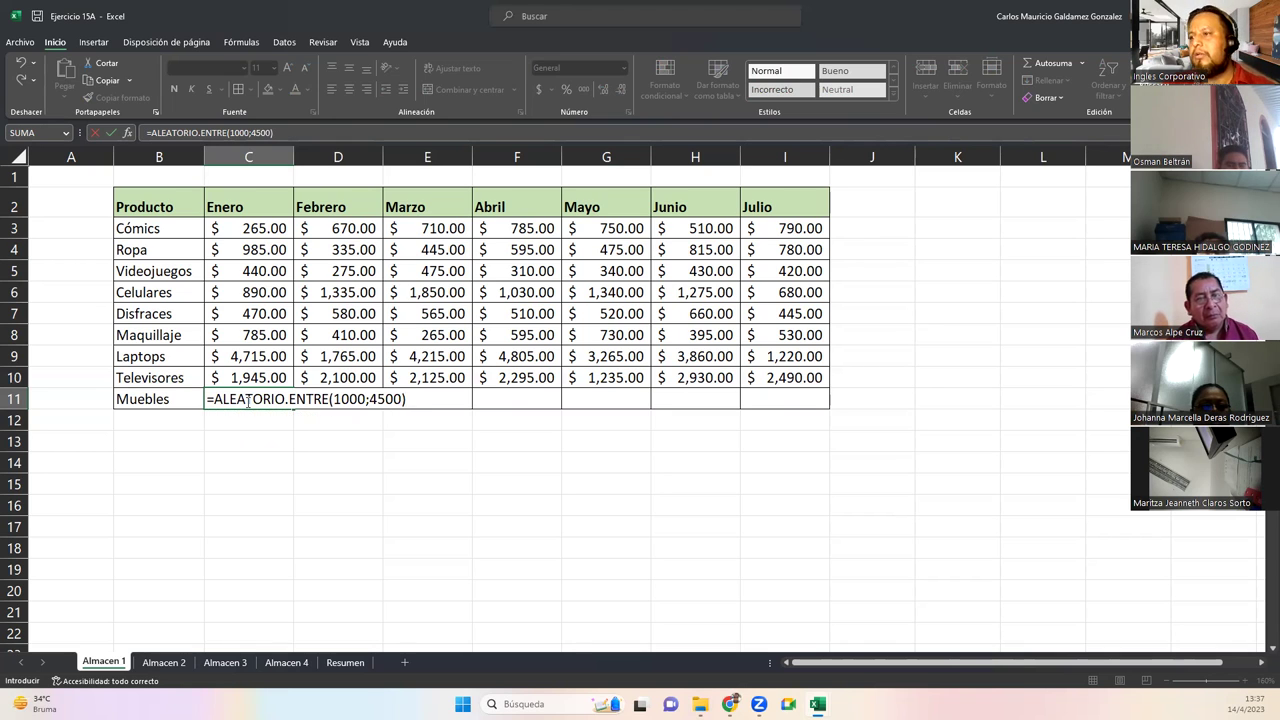
key(ctrl+Return)
drag(291, 409, 824, 404)
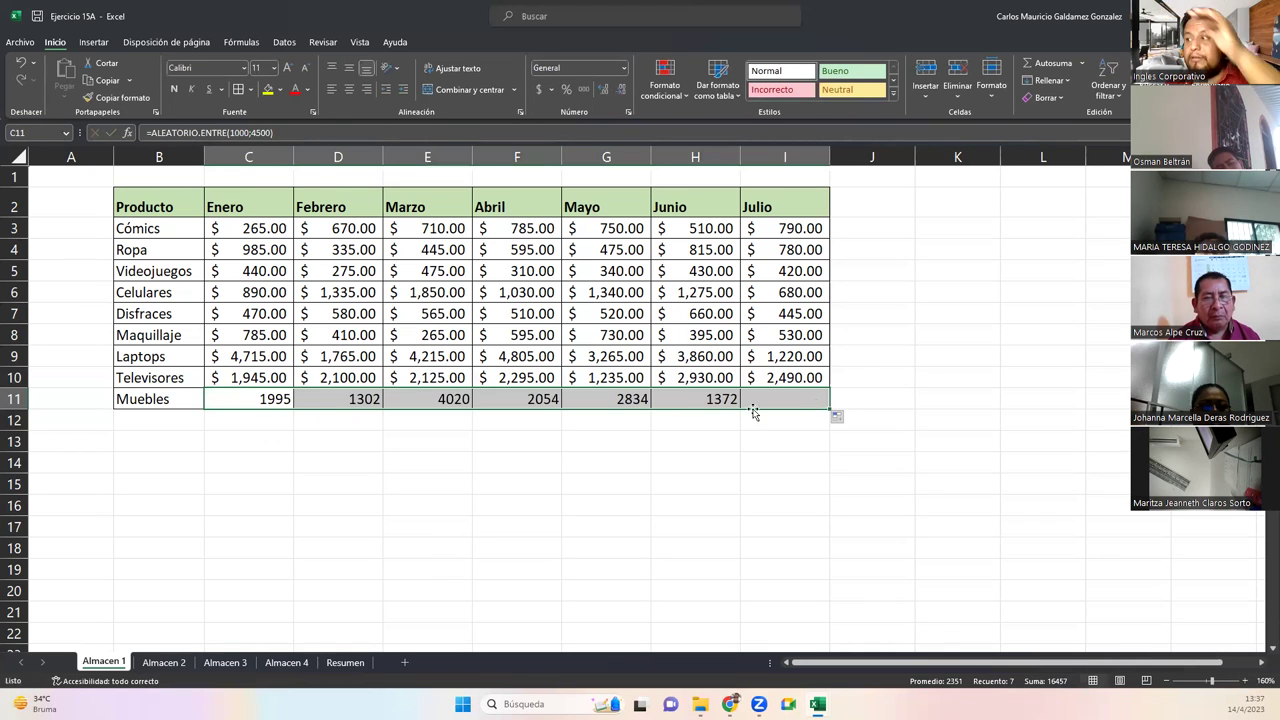
Format C11:I11 as S/. currency and copy the Muebles values
click(539, 89)
right_click(230, 400)
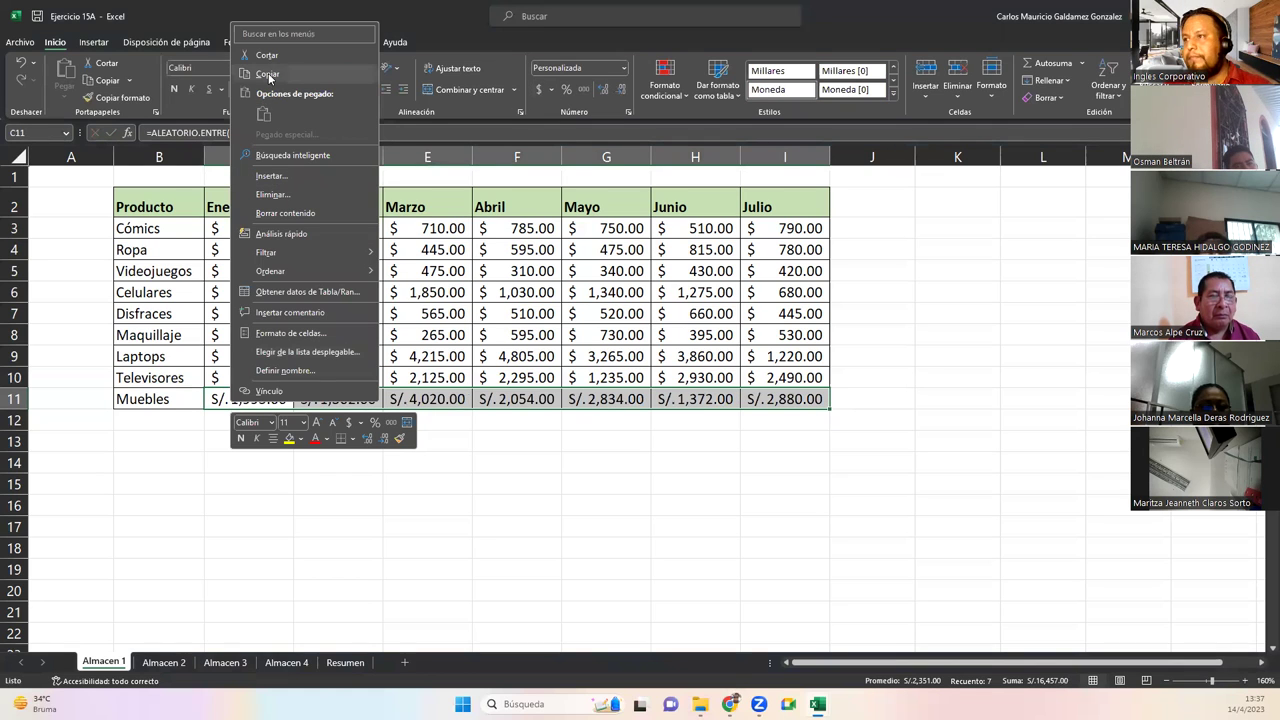
click(267, 74)
Paste the Muebles row back as fixed values and give C11:I11 $ accounting format
right_click(242, 402)
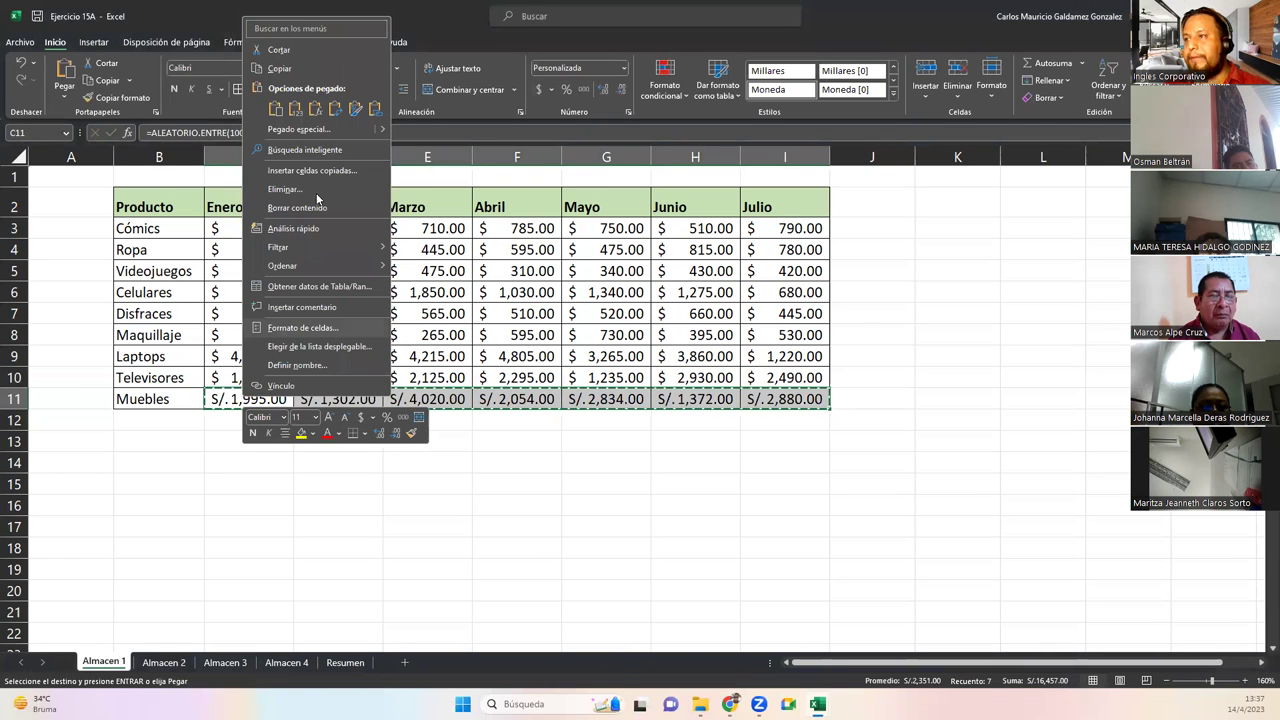
click(296, 114)
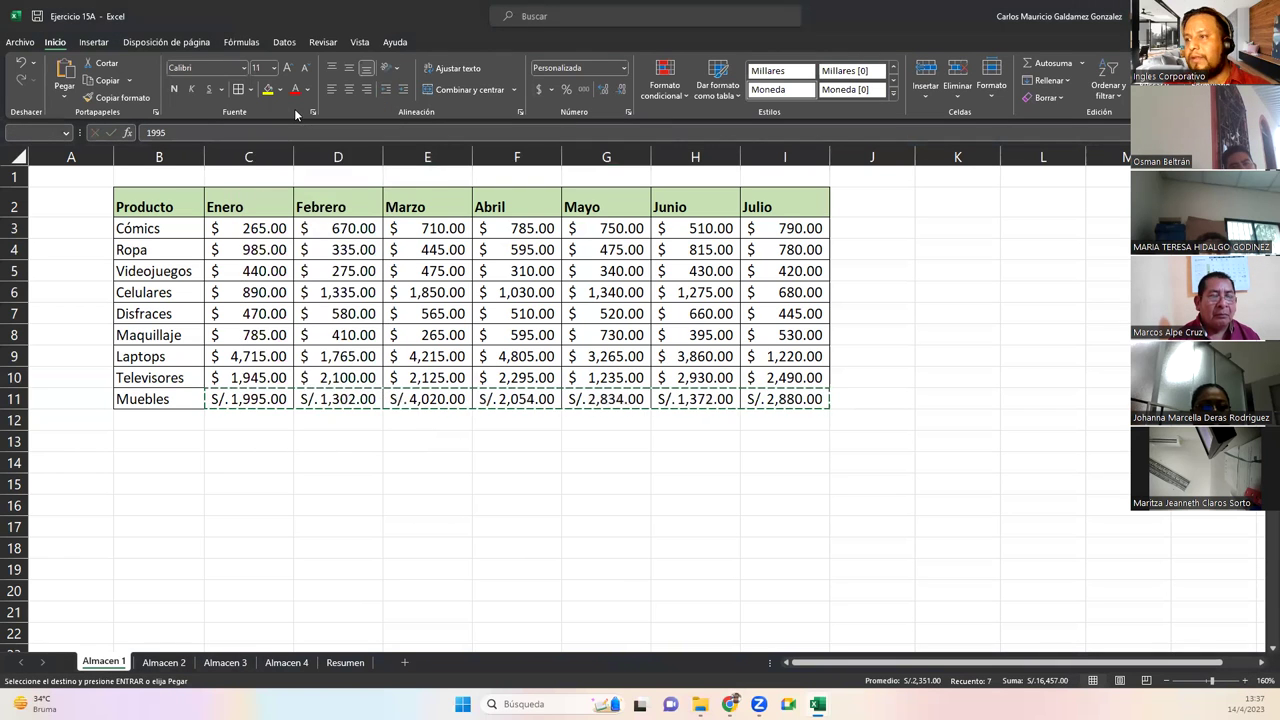
drag(242, 398, 785, 400)
click(540, 90)
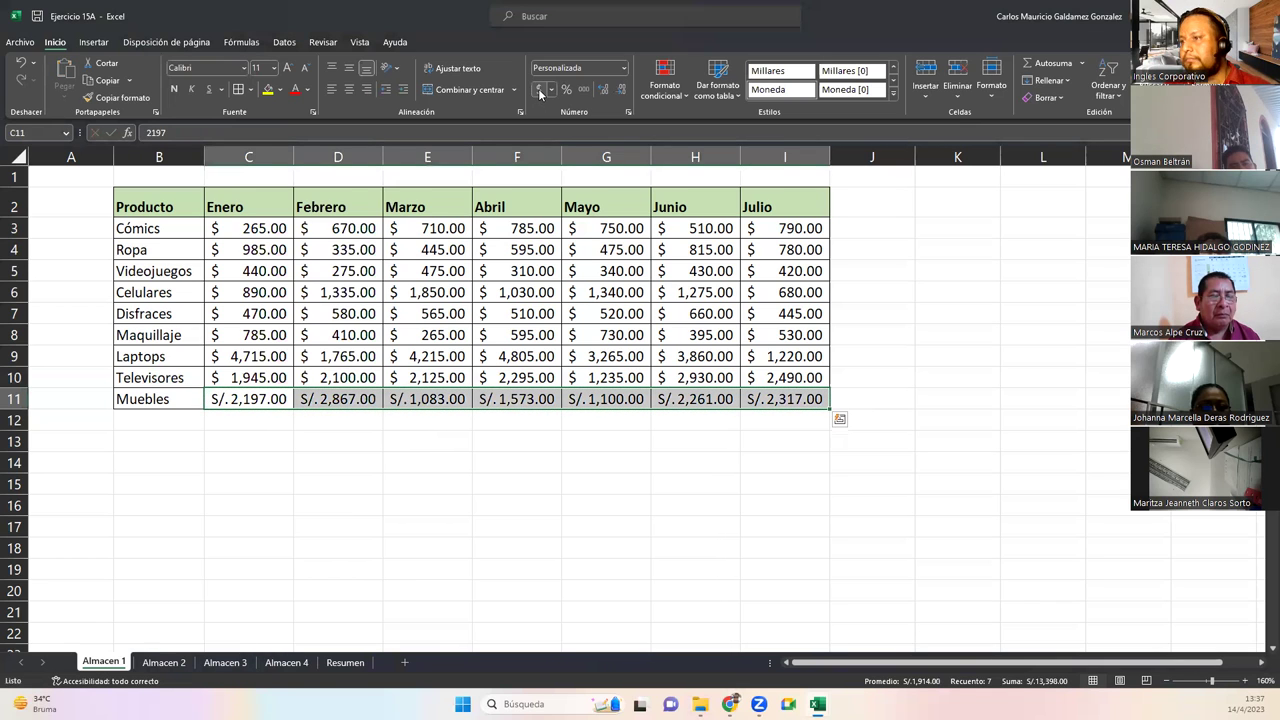
click(552, 90)
click(580, 107)
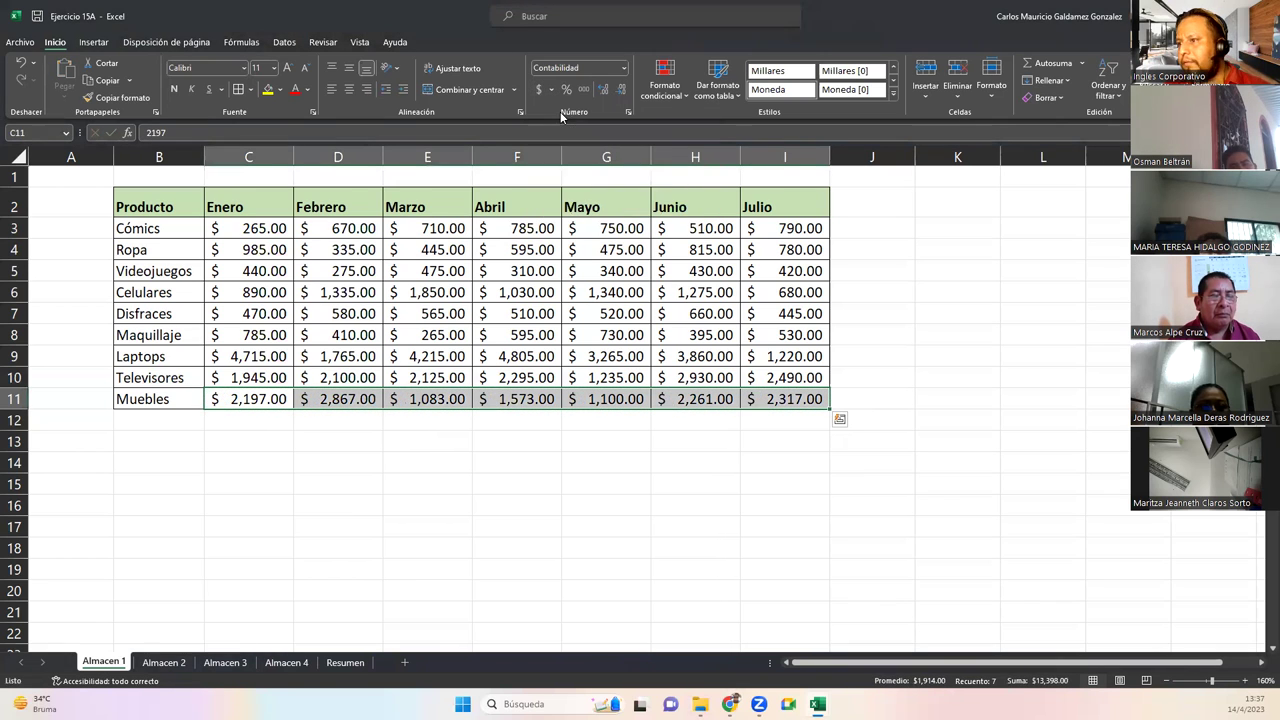
Copy the Muebles row B11:I11 and paste it into B11 on Almacen 3
drag(155, 402, 763, 398)
key(ctrl+c)
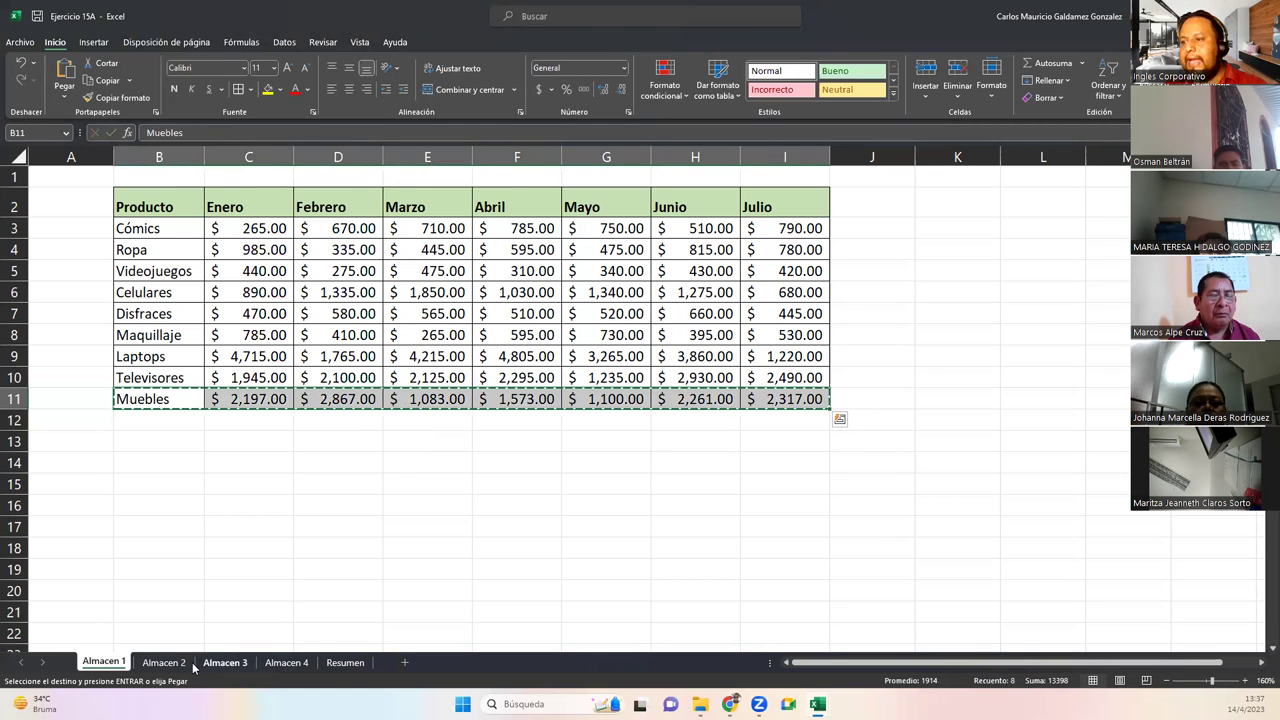
click(224, 662)
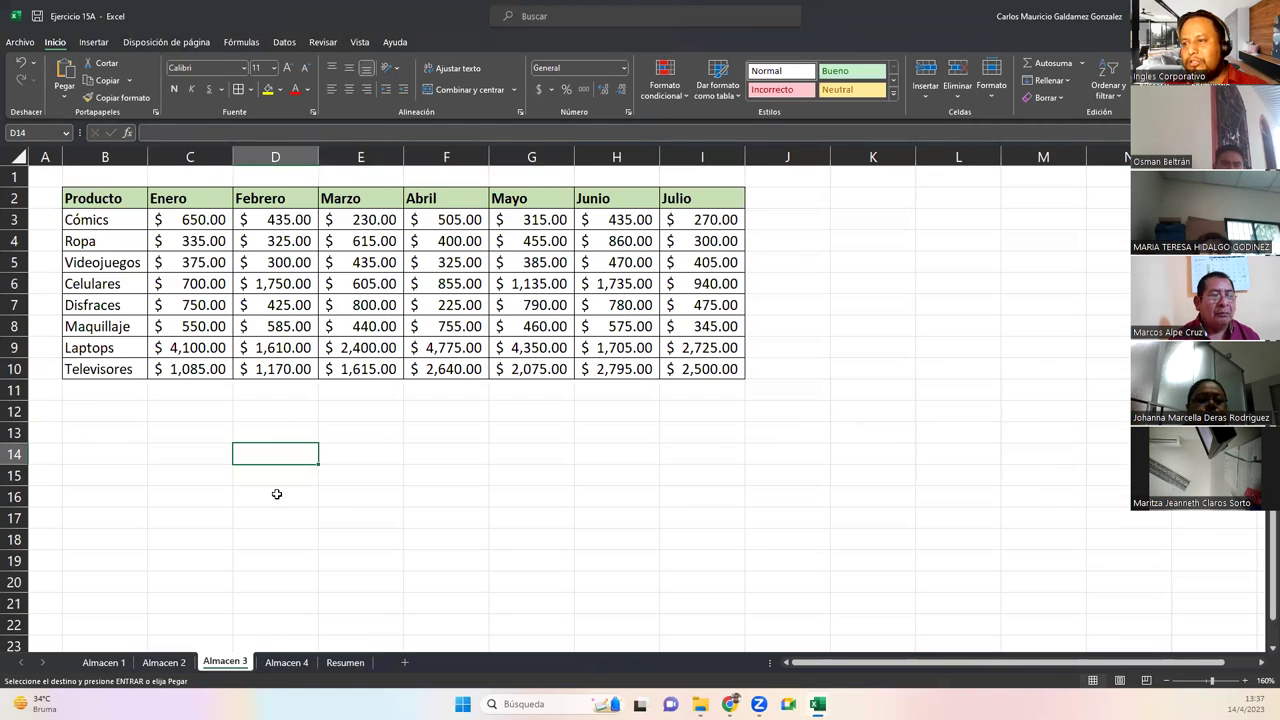
click(112, 393)
key(ctrl+v)
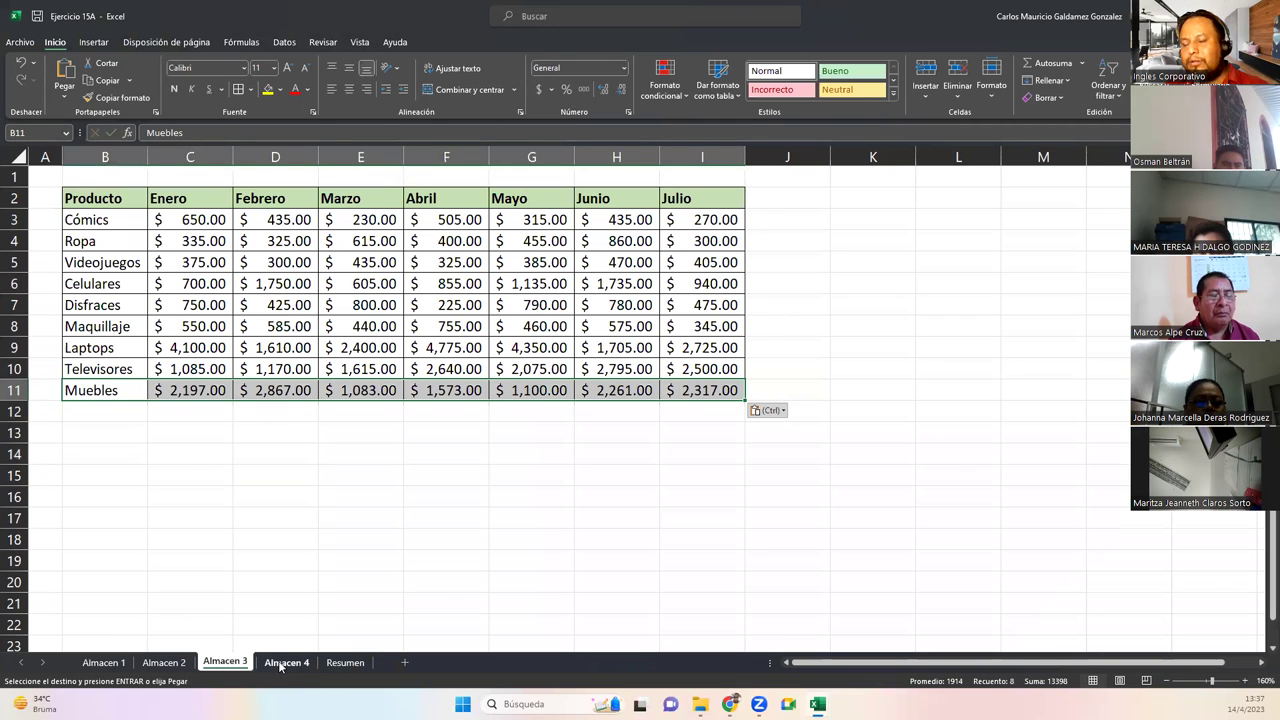
Clear the stray 265+640 entry from D15 on Almacen 2
click(285, 662)
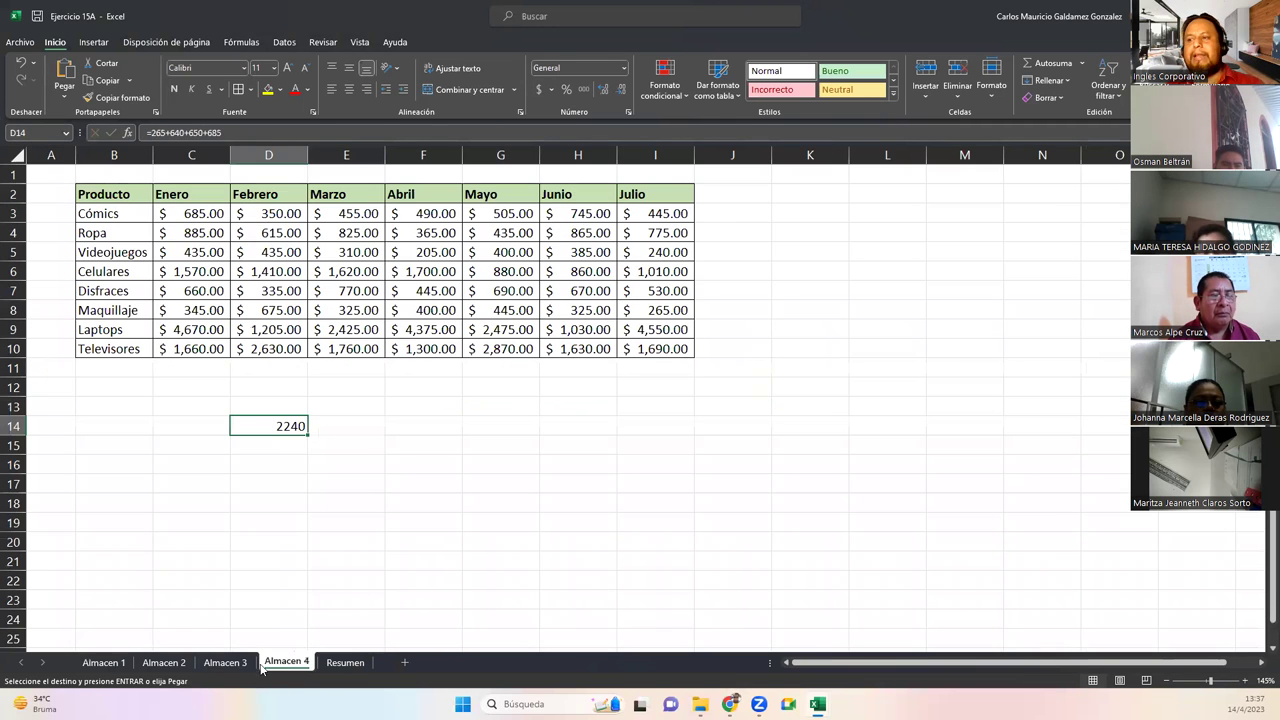
click(163, 662)
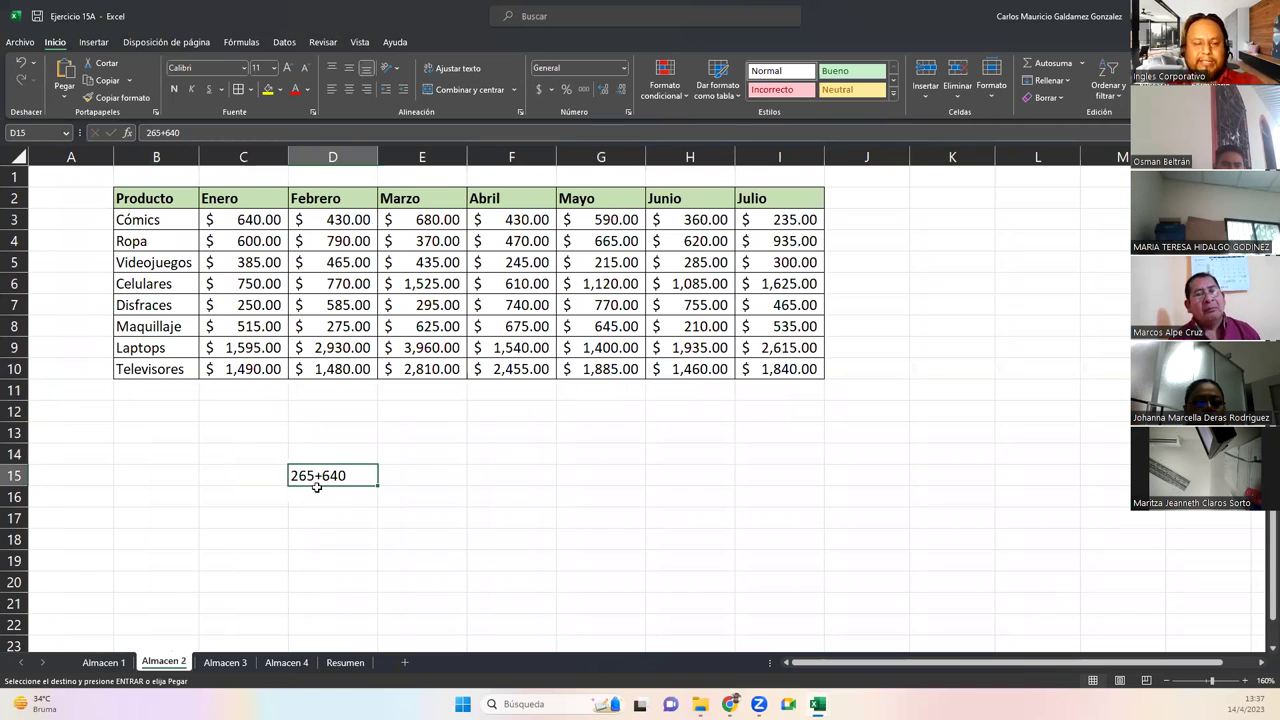
key(Delete)
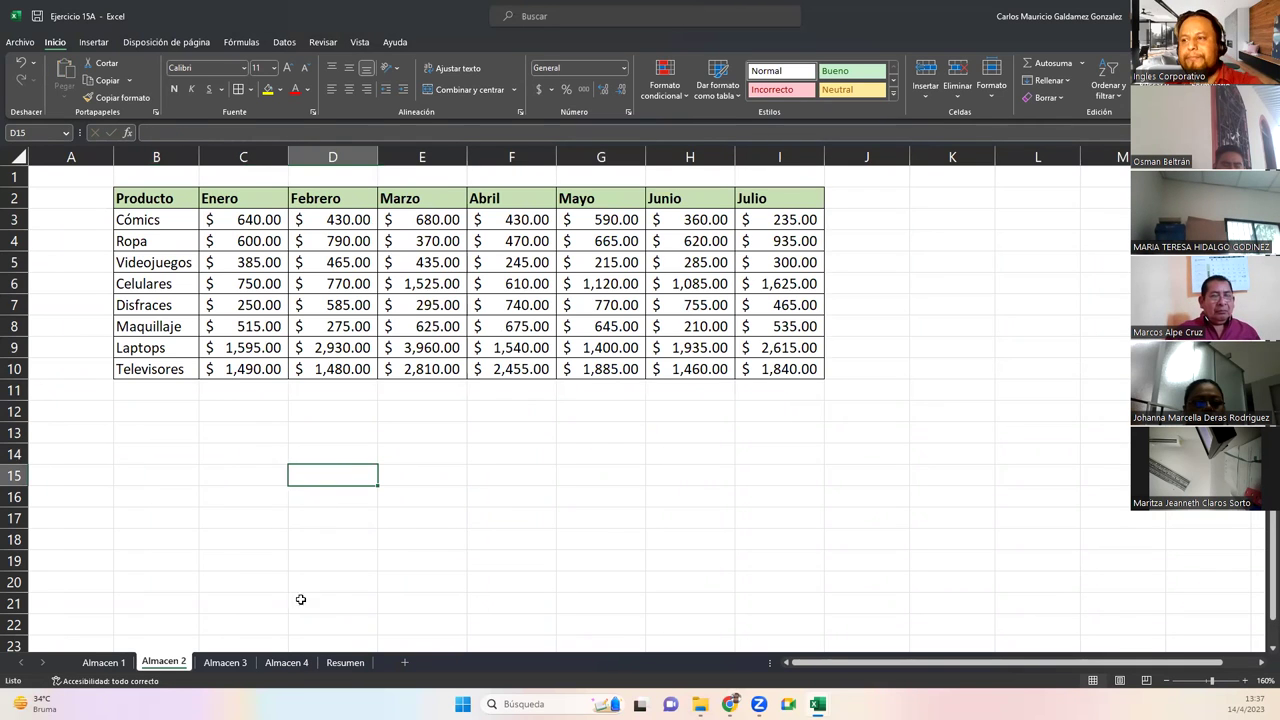
click(345, 662)
Copy the merged VENTAS TOTALES DE LOS 4 ALMACENES title from A1 into A15
drag(211, 438, 674, 431)
key(ctrl+z)
key(ctrl+c)
click(57, 462)
key(ctrl+v)
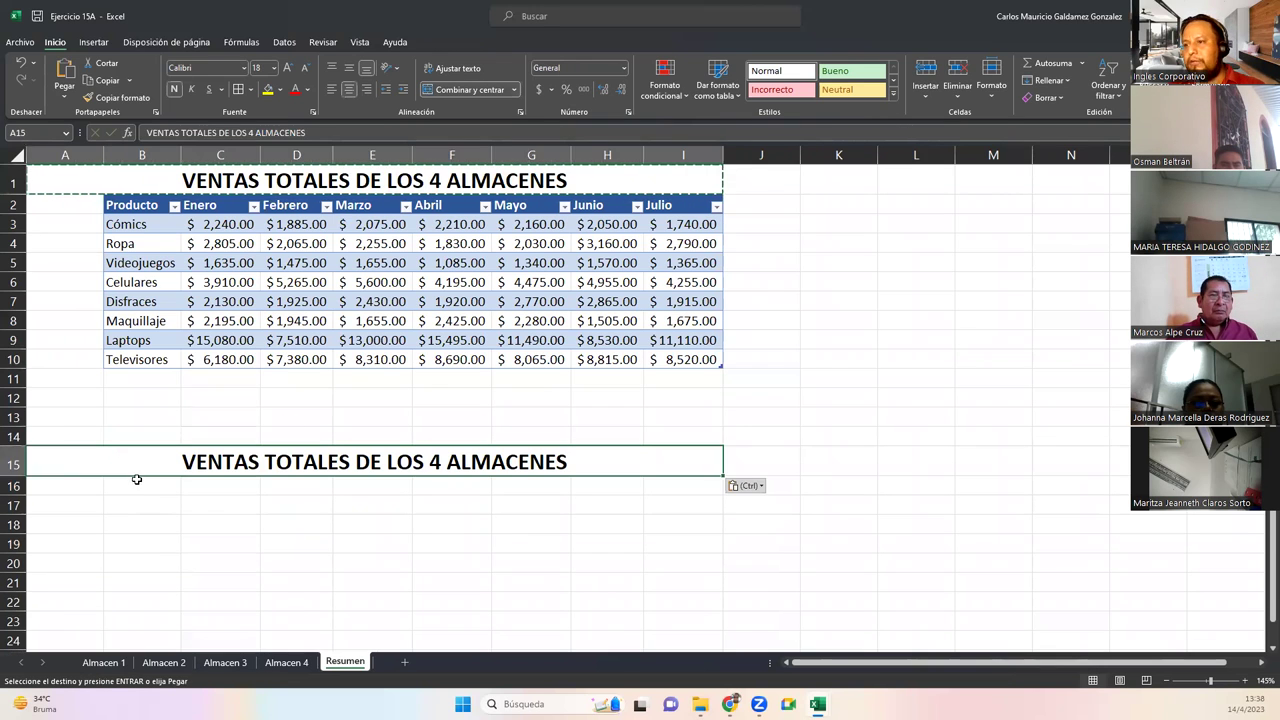
click(136, 482)
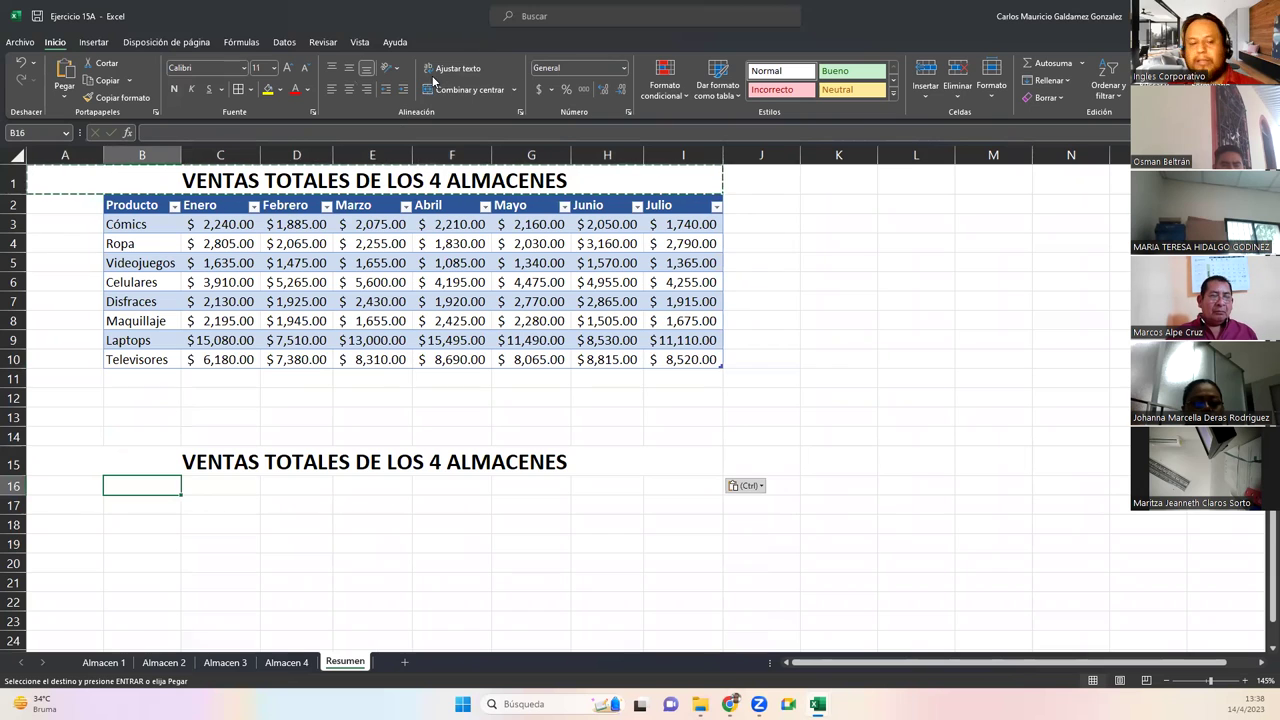
key(Escape)
Review the four Almacen sheets, then open Consolidar from Datos on Resumen
click(284, 42)
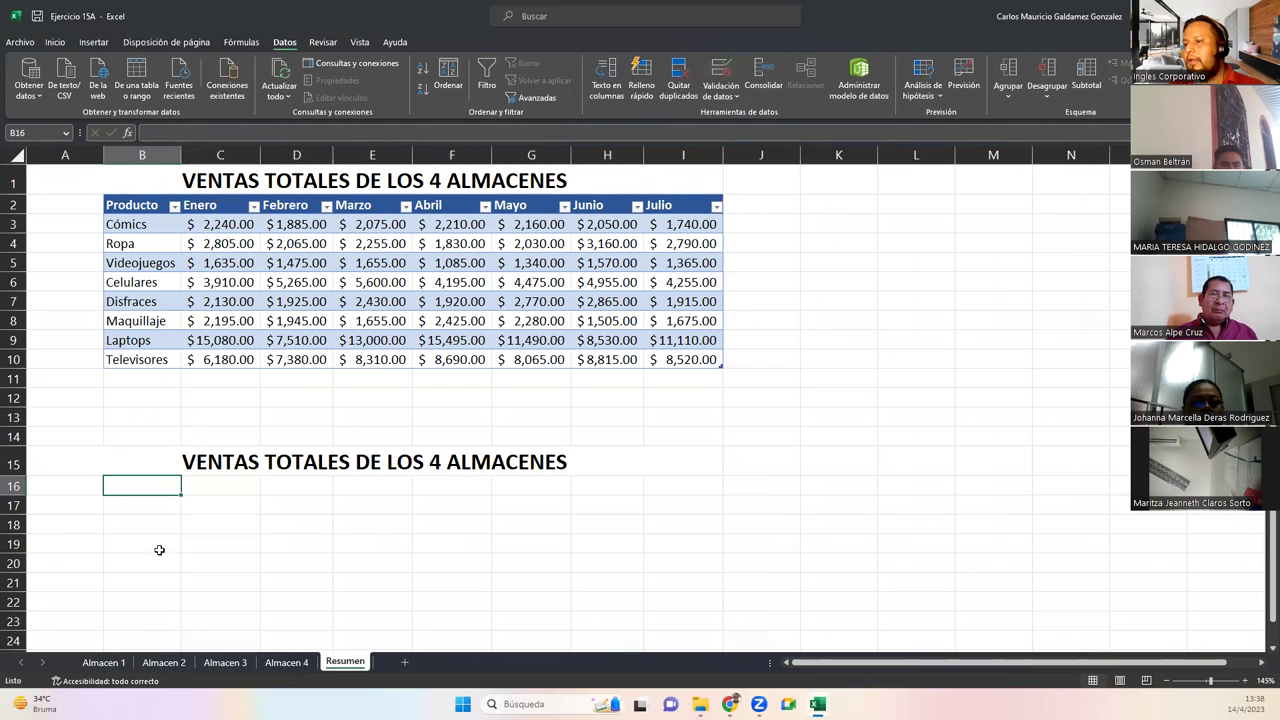
click(104, 663)
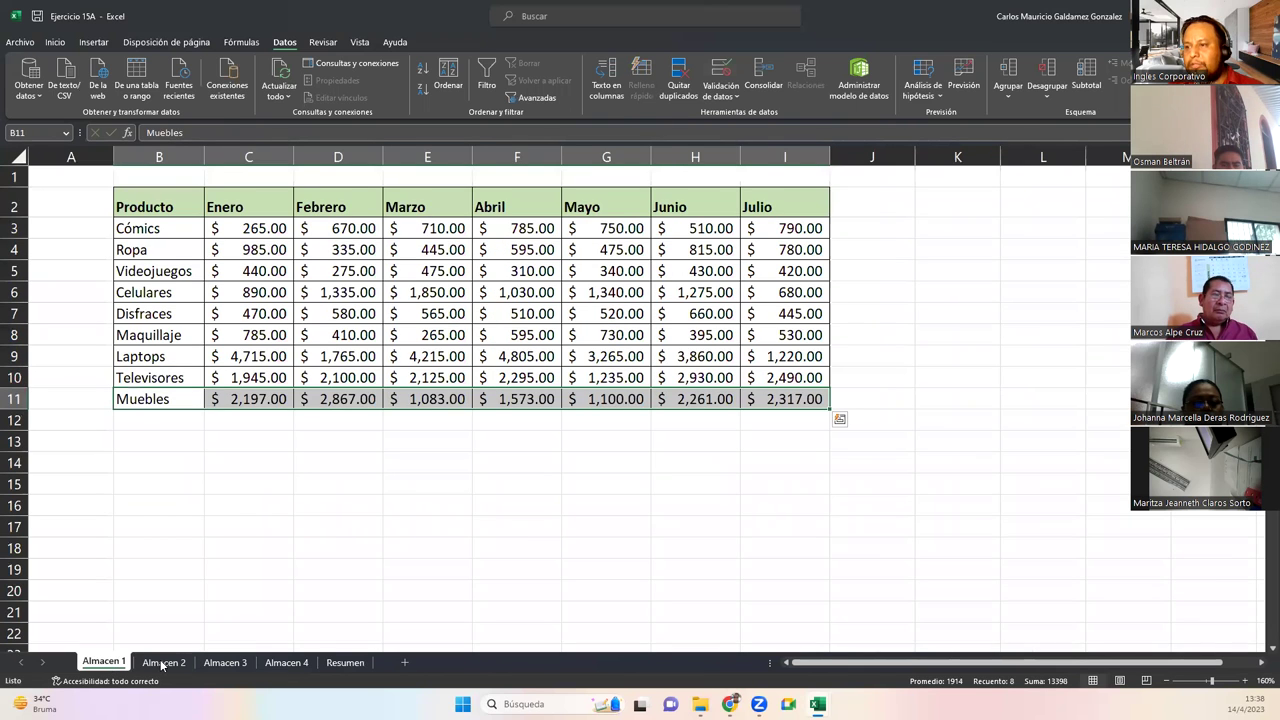
click(162, 663)
click(215, 665)
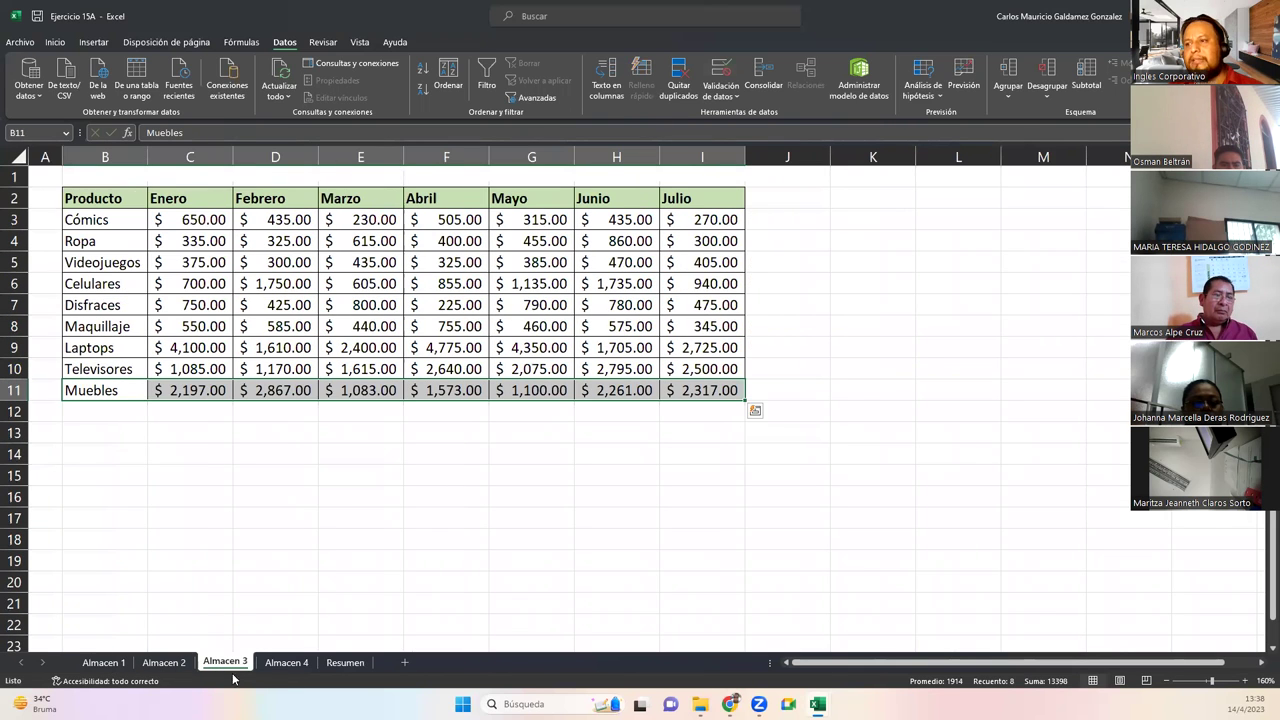
click(284, 665)
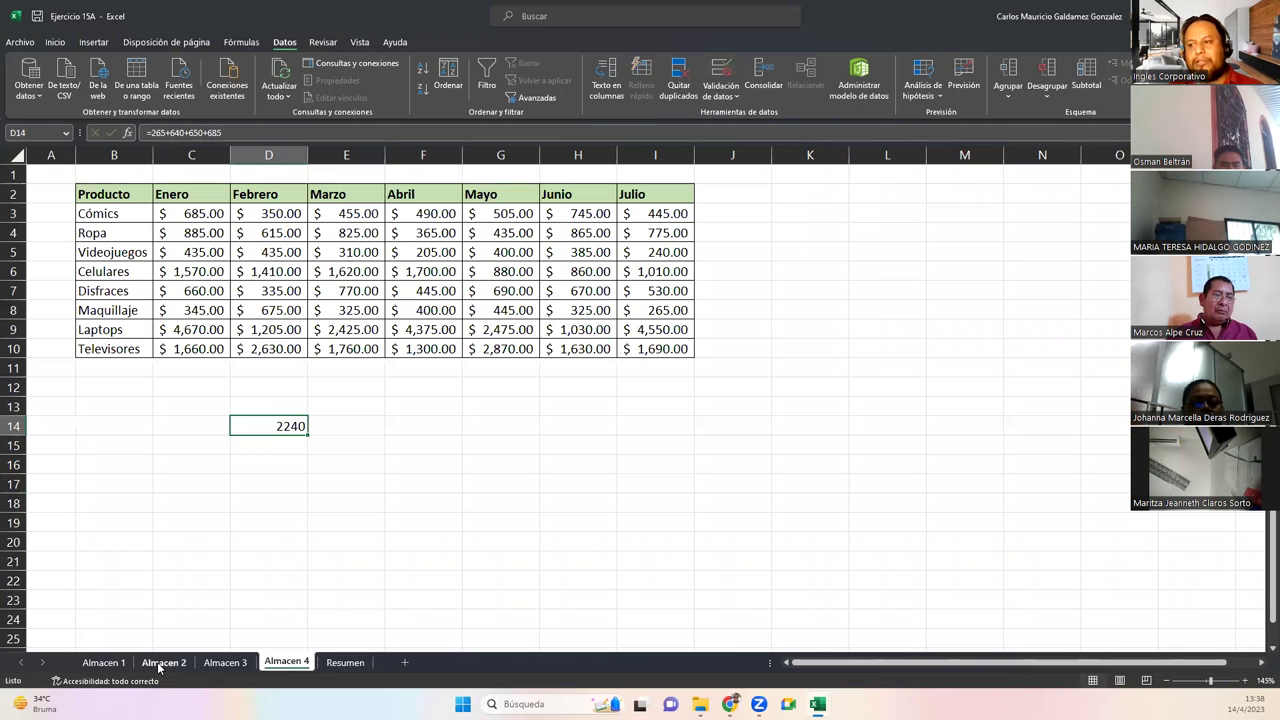
click(341, 662)
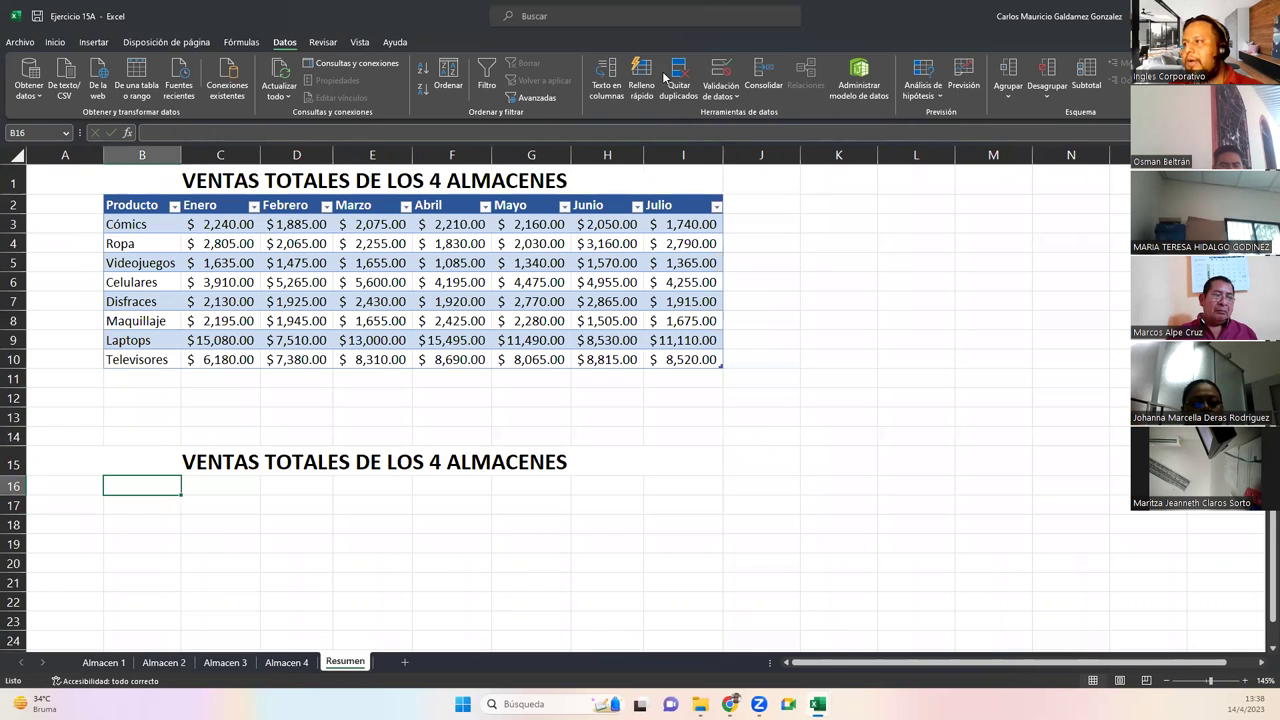
click(763, 75)
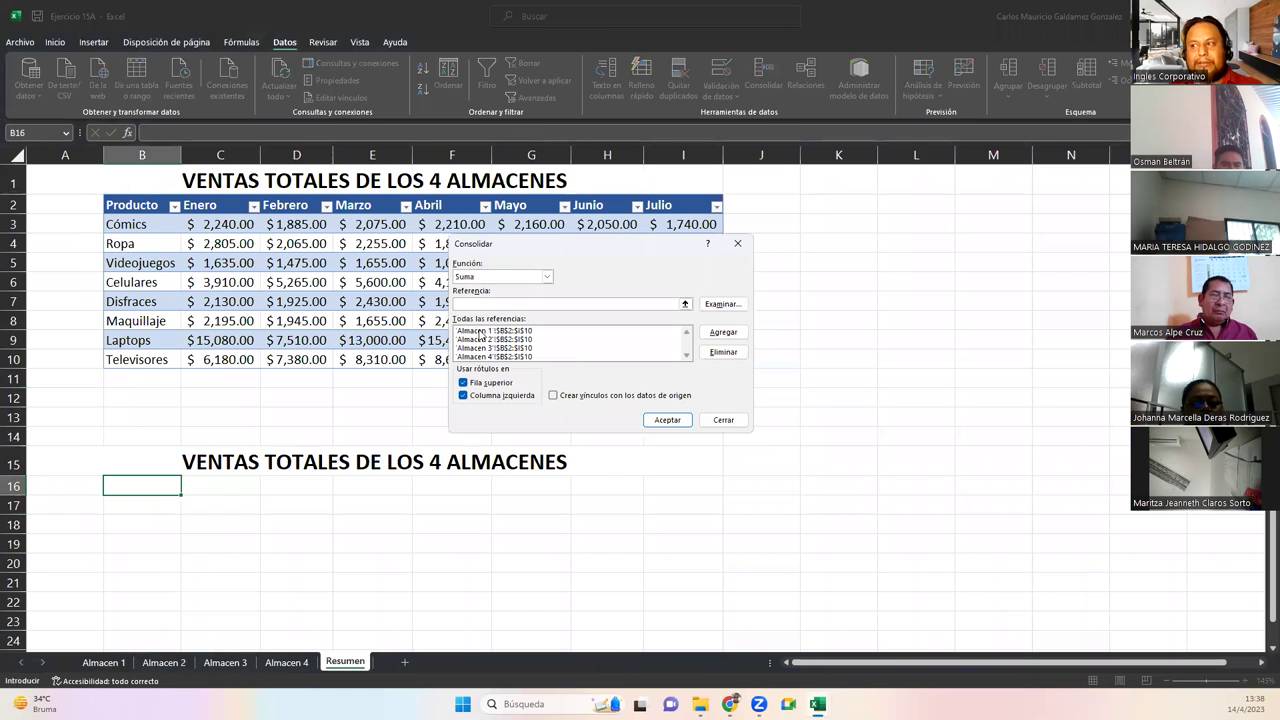
Replace the Almacen 1 reference with range B2:I11, including the Muebles row
click(482, 331)
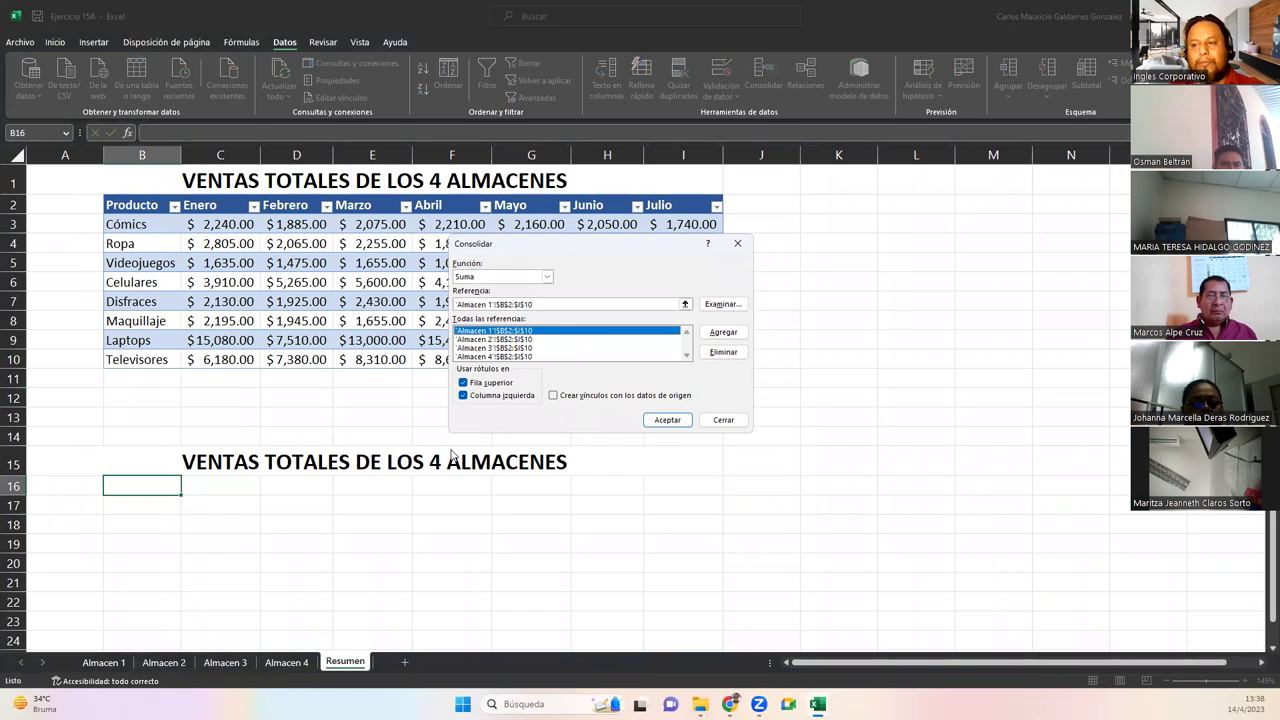
click(722, 353)
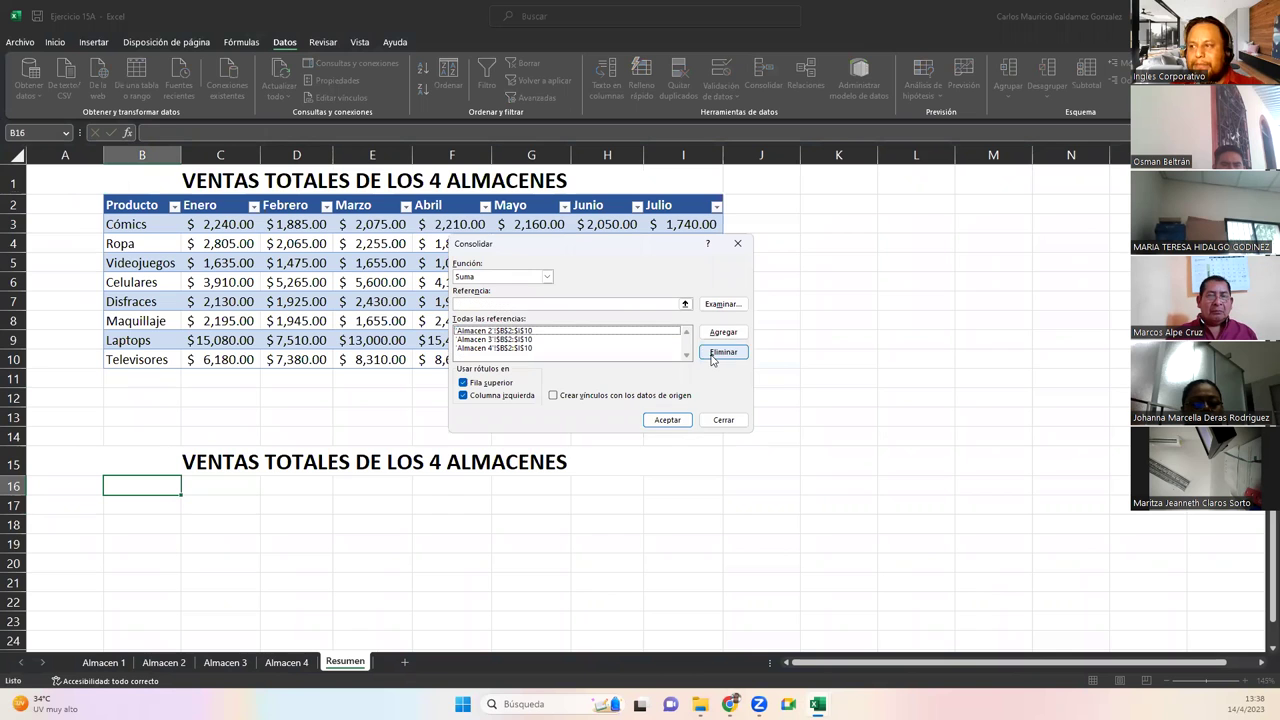
click(684, 305)
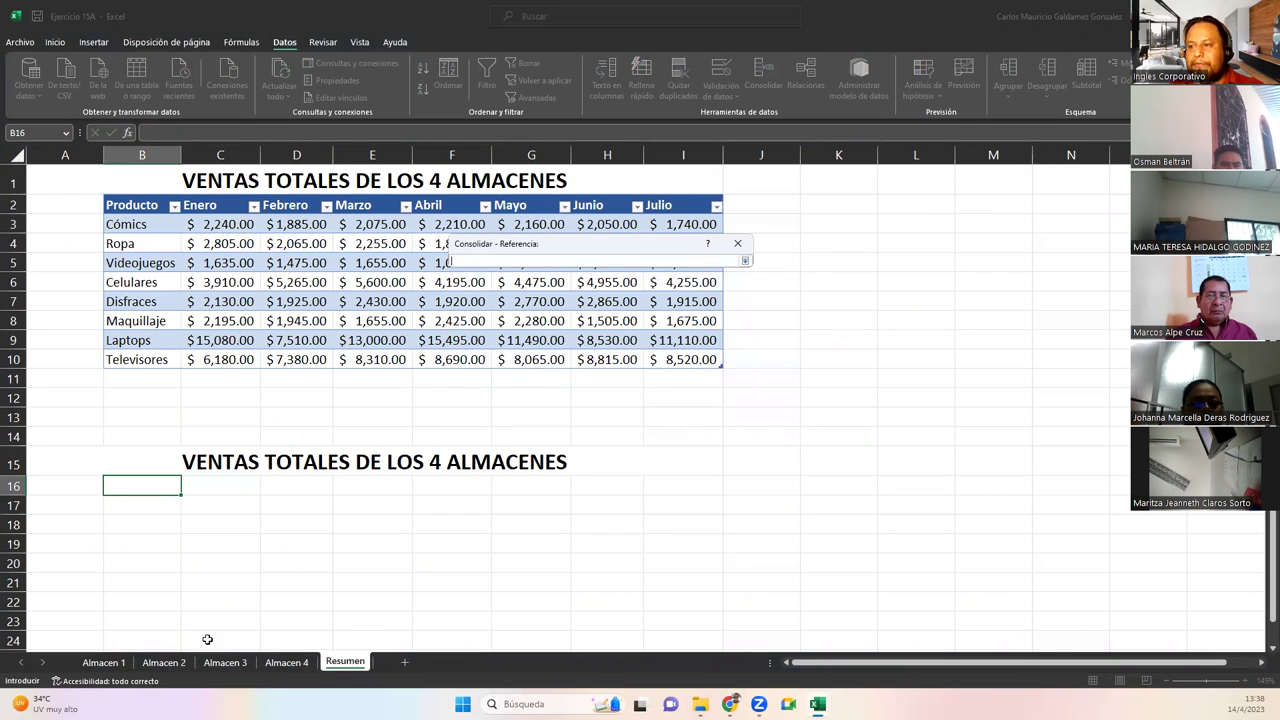
click(104, 663)
drag(130, 208, 776, 388)
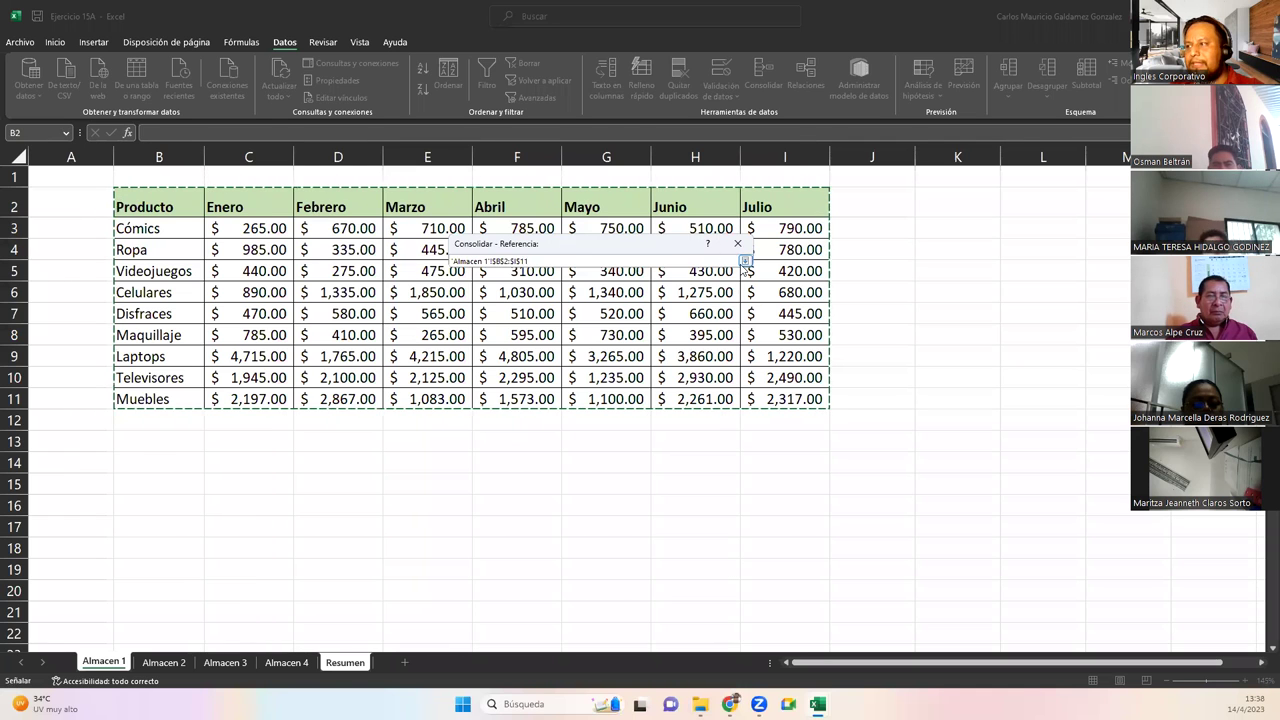
click(744, 261)
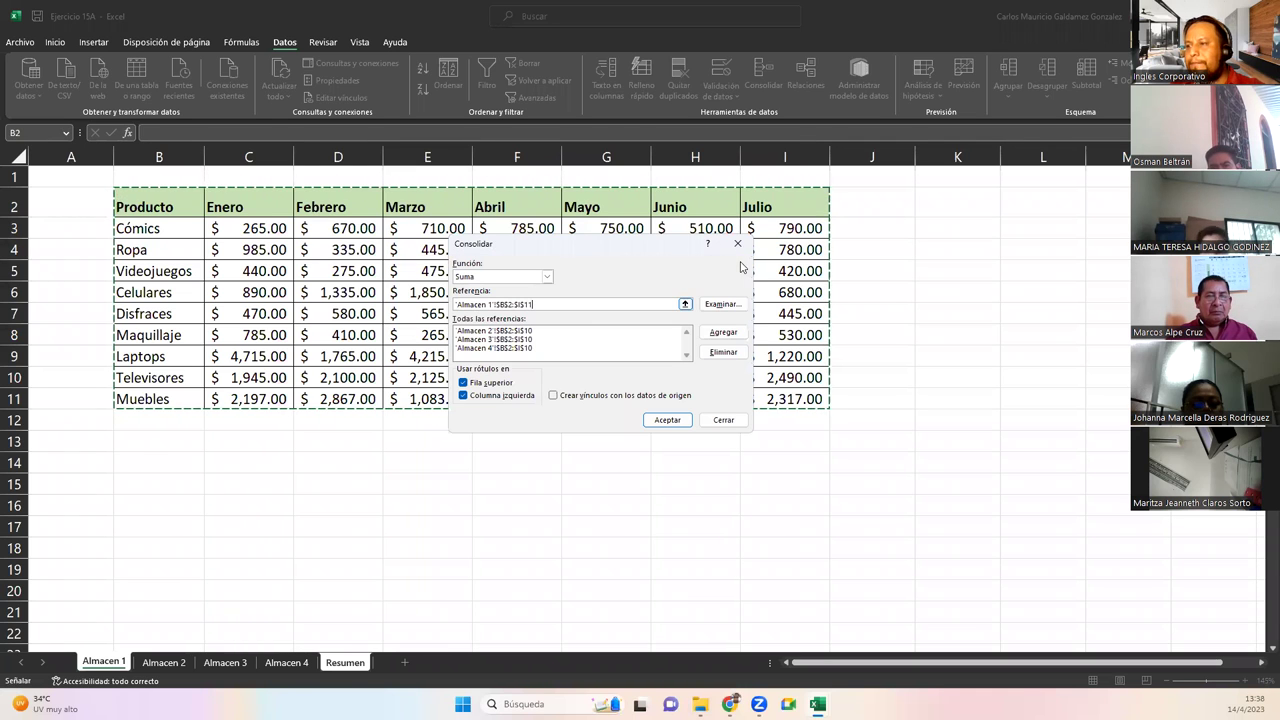
click(713, 340)
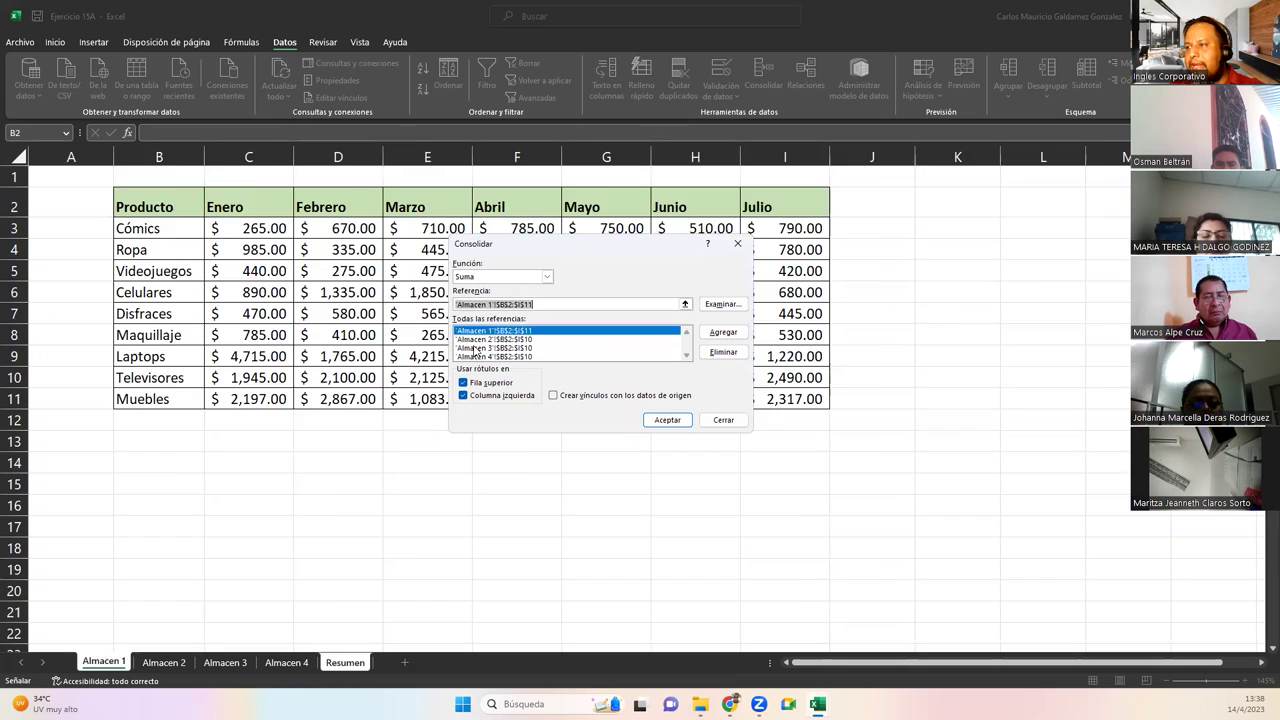
Replace the faulty Almacen 3 reference with 'Almacen 3'!$B$2:$I$11 and run the consolidation
click(482, 347)
click(724, 355)
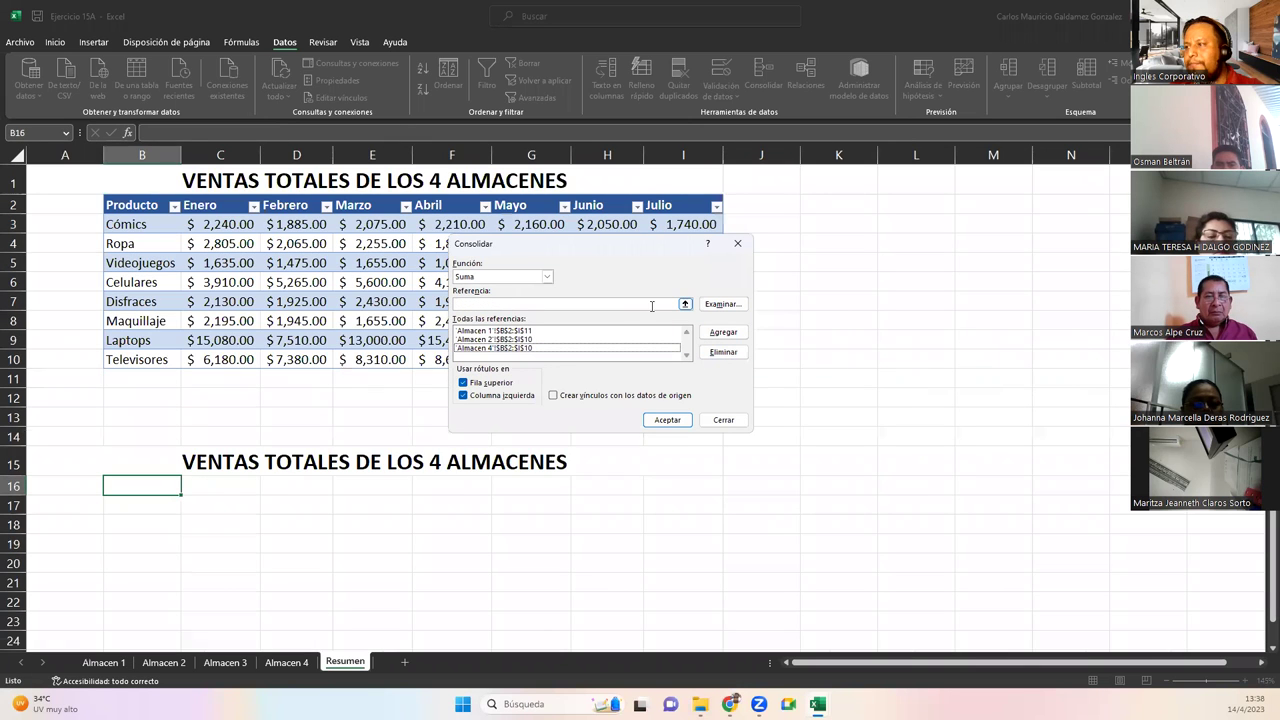
click(686, 304)
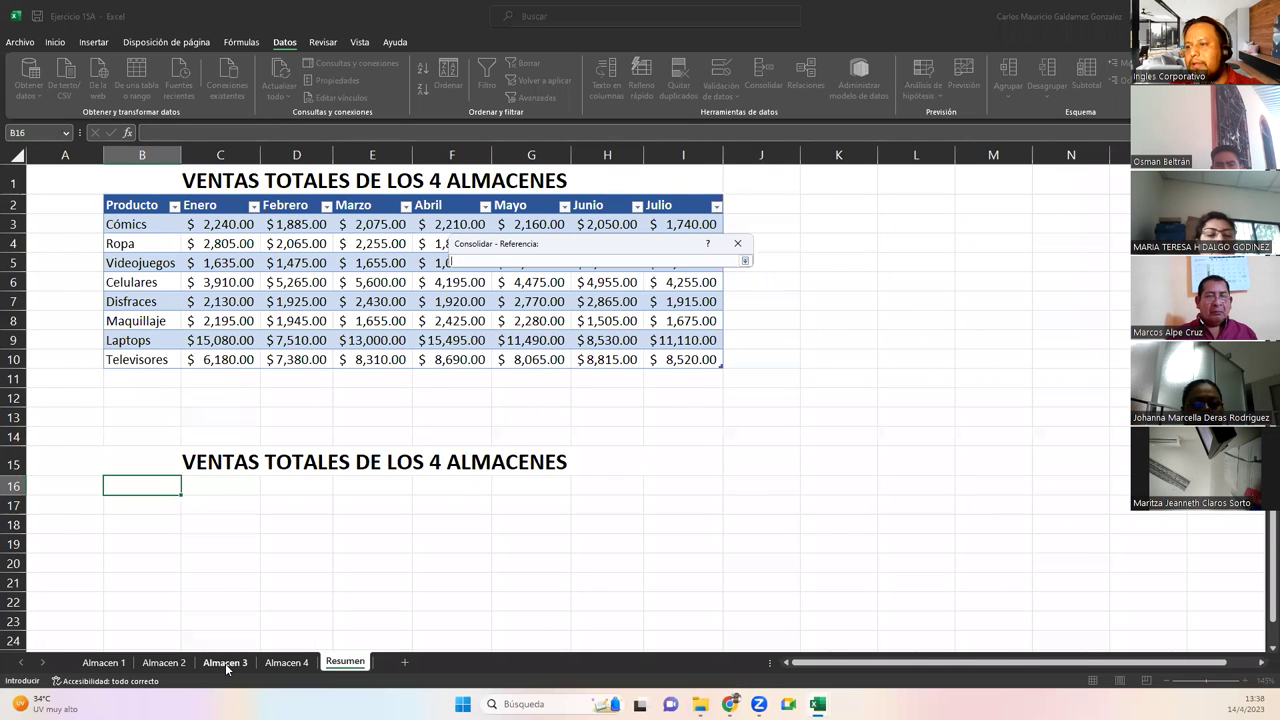
click(226, 663)
drag(100, 199, 740, 392)
click(744, 260)
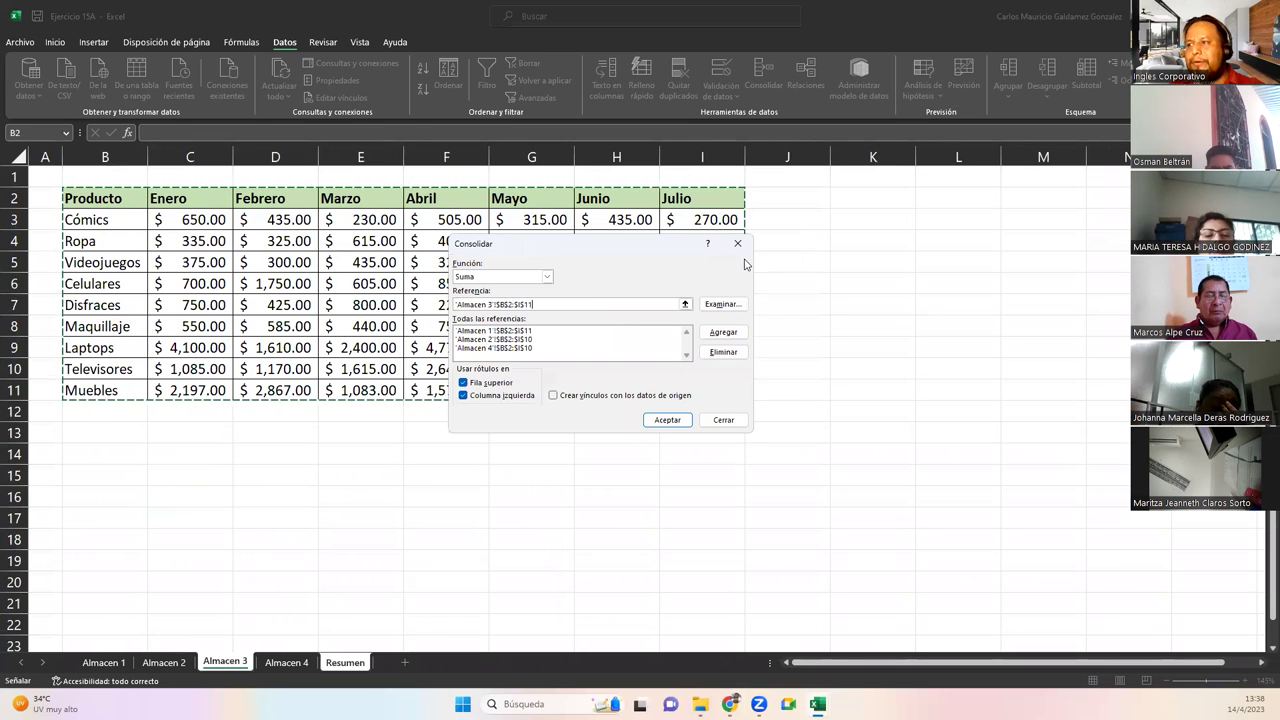
click(723, 332)
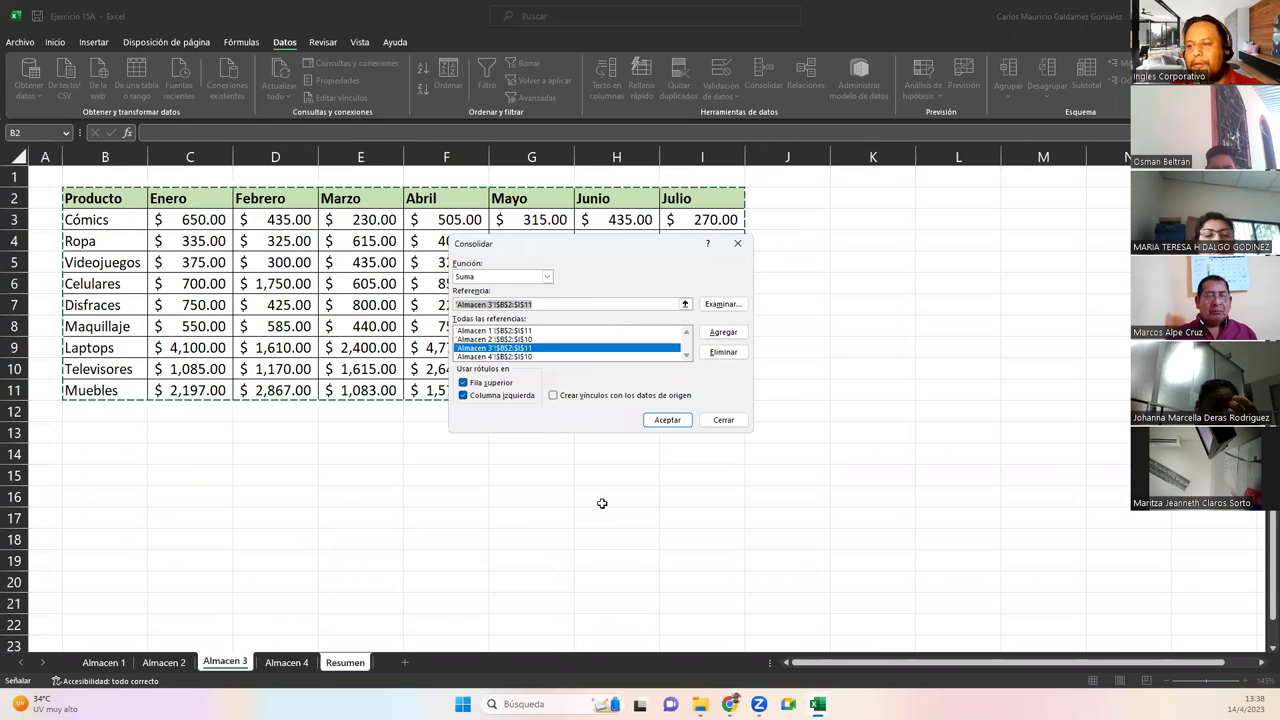
click(666, 420)
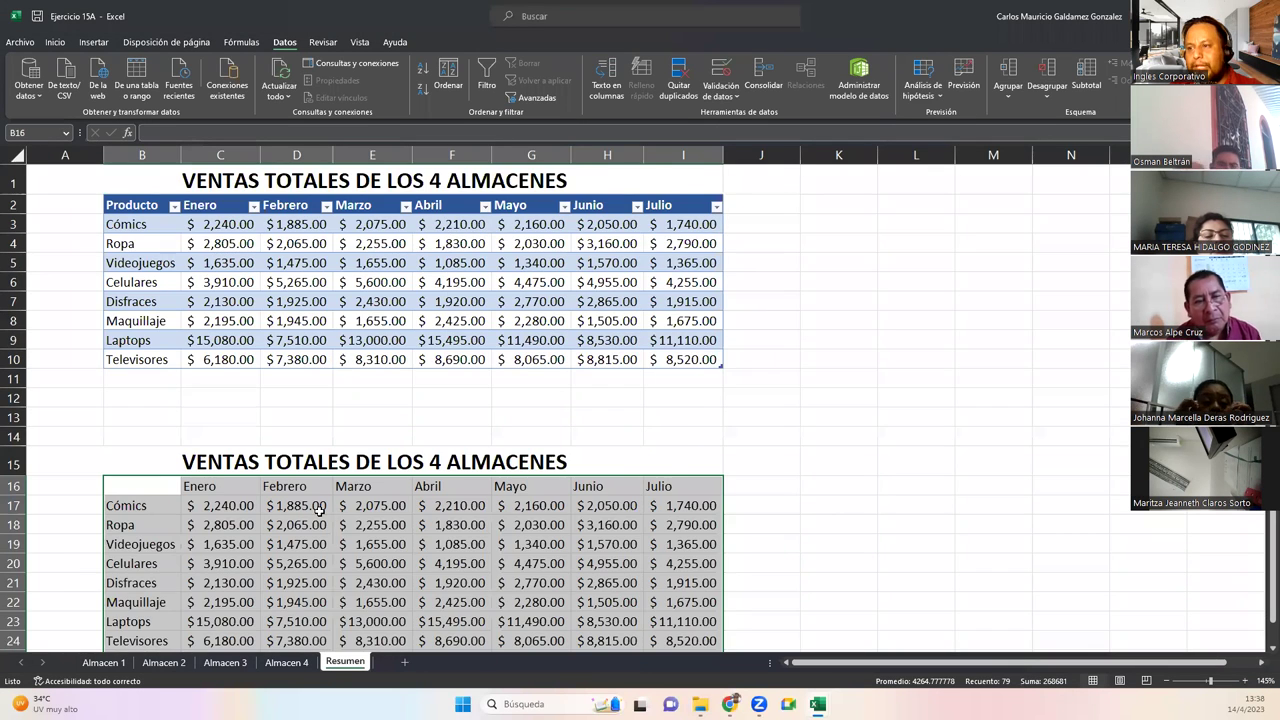
Check the consolidated Muebles totals across row 25 on Resumen, Enero through Julio
scroll(382, 502, down, 5)
scroll(382, 502, up, 5)
scroll(384, 507, down, 5)
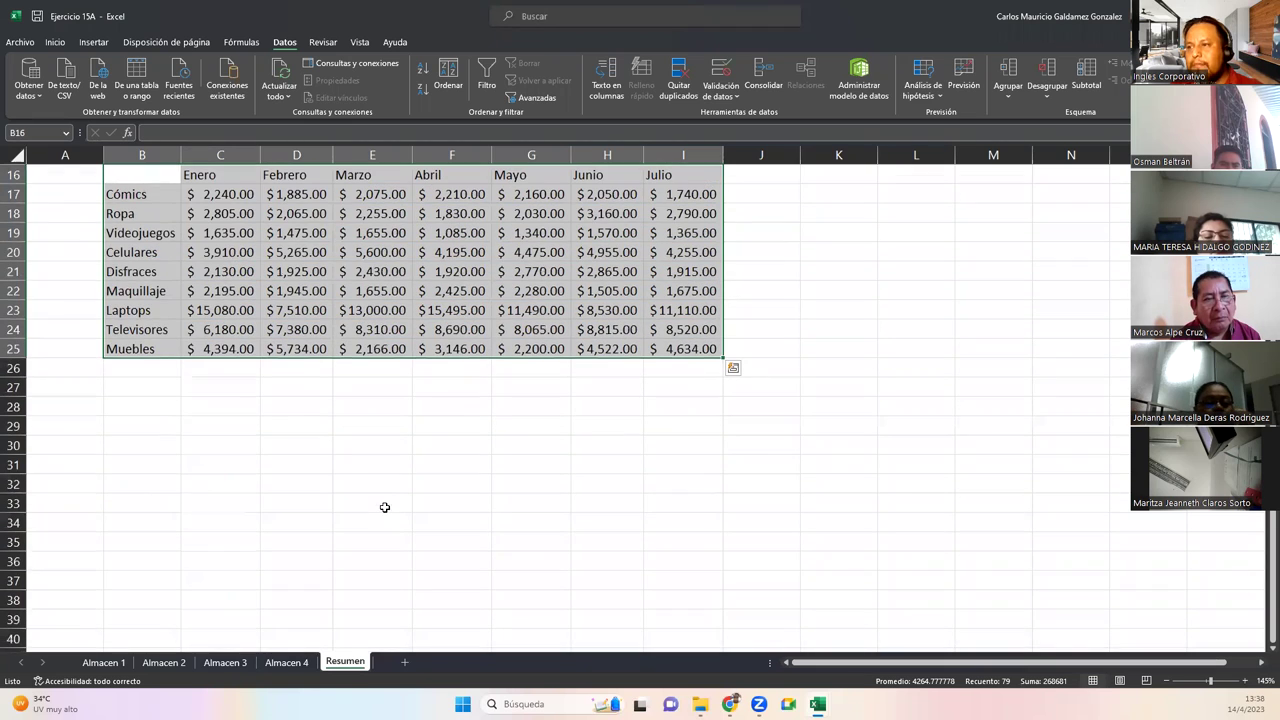
click(205, 347)
click(318, 346)
click(395, 347)
click(470, 347)
click(652, 347)
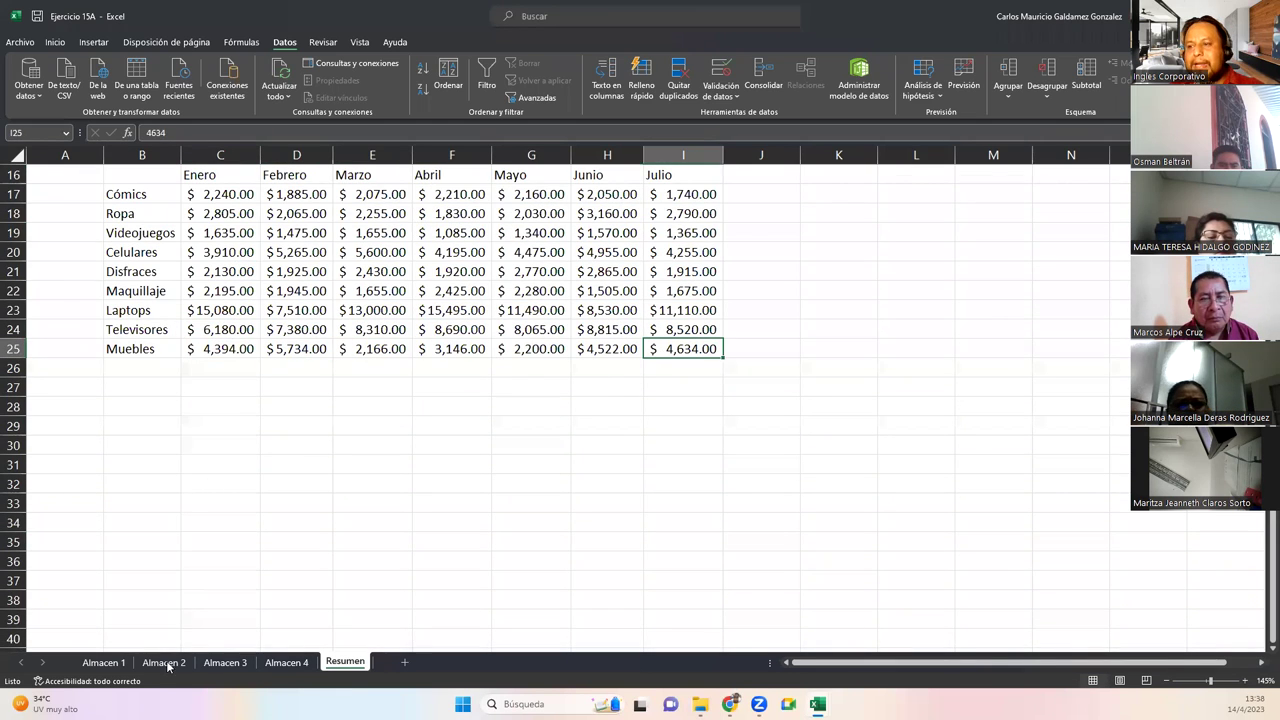
Inspect the Muebles Enero value in C11 on the Almacen 3 sheet
click(100, 668)
click(222, 668)
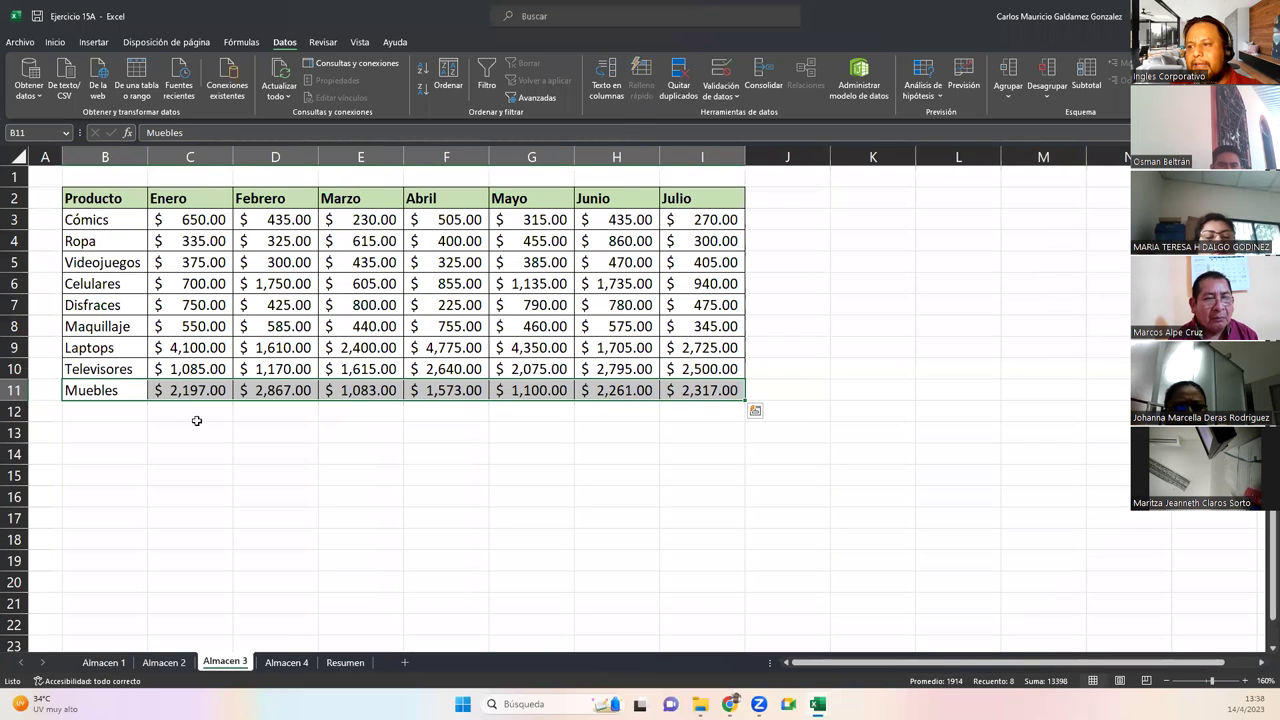
click(183, 391)
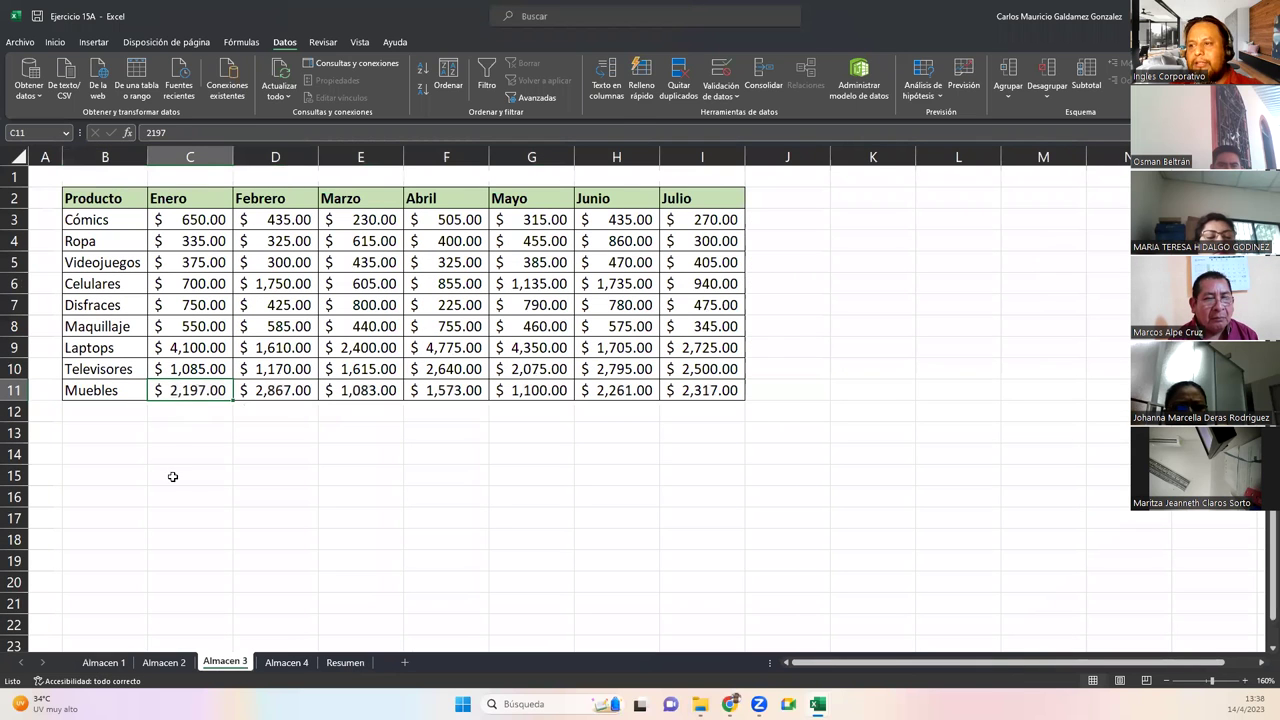
click(175, 412)
Paste Almacen 3's Muebles values C11:I11 into Resumen starting at C30
drag(189, 393, 674, 393)
key(ctrl+c)
click(345, 662)
click(214, 446)
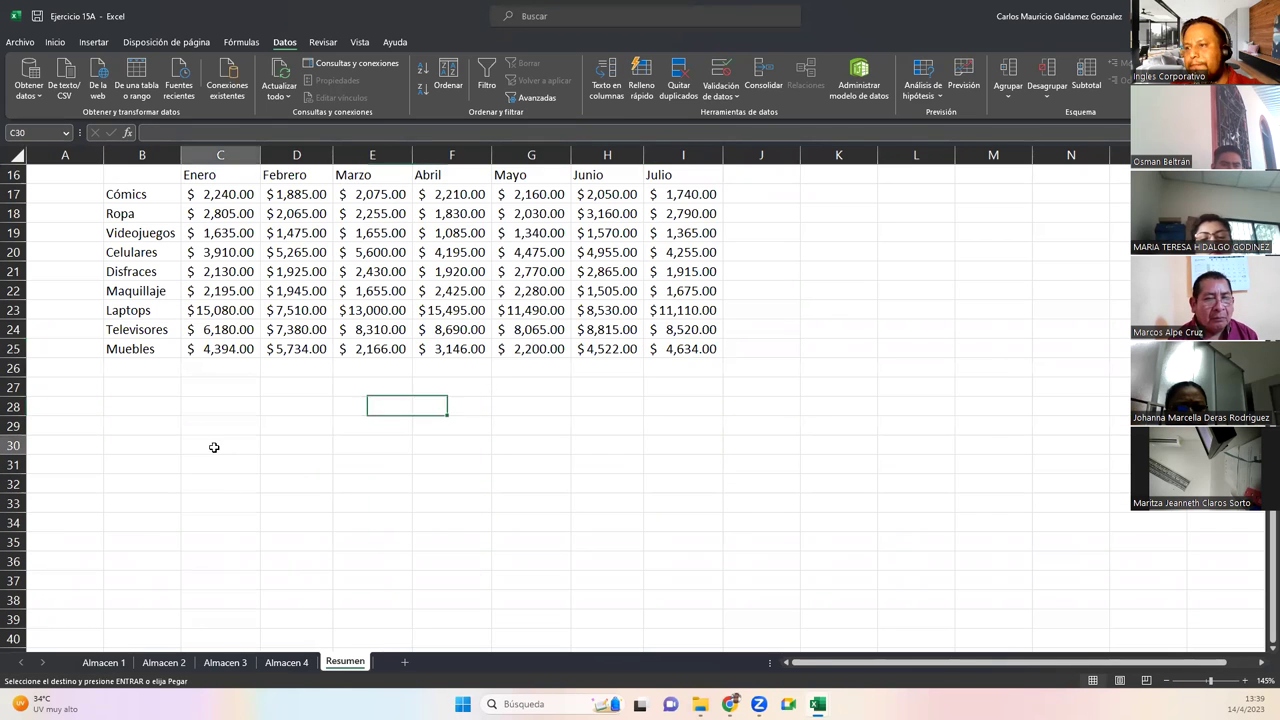
key(ctrl+v)
click(163, 466)
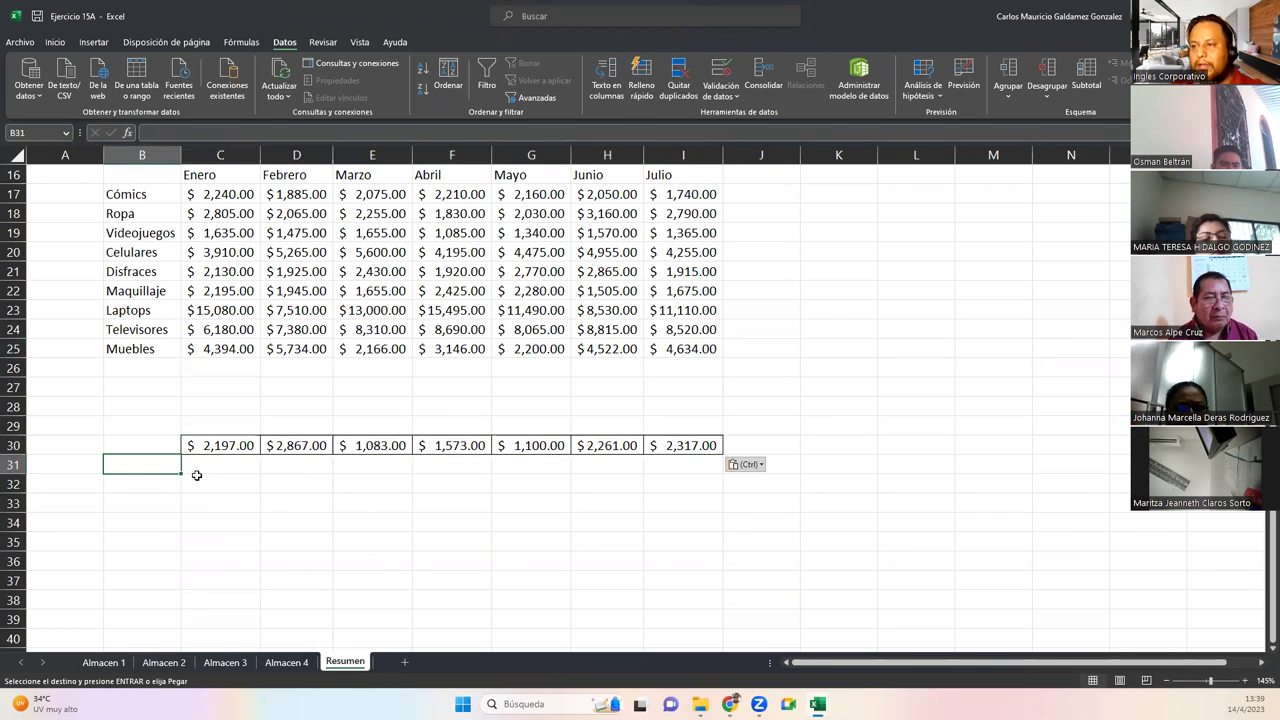
Enter =C30*2 in C31, fill it to I31, then drag the doubled values up to row 26
click(196, 472)
text(=)
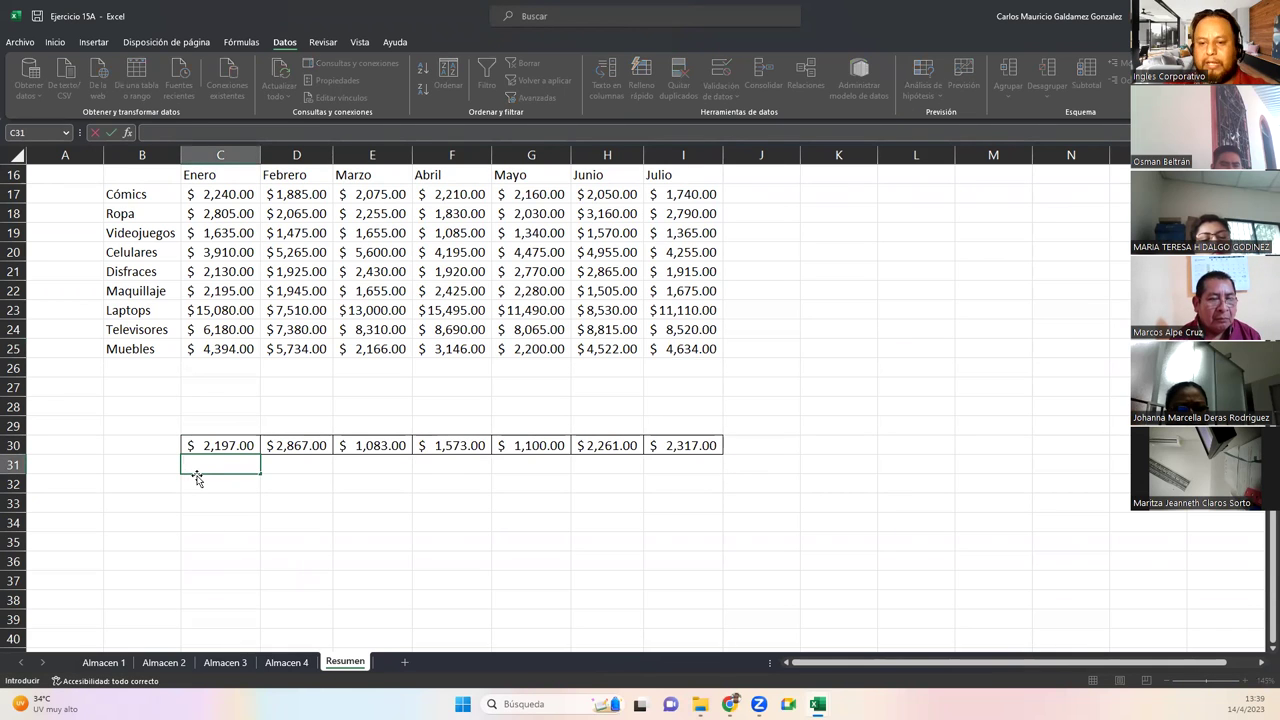
key(Up)
text(2)
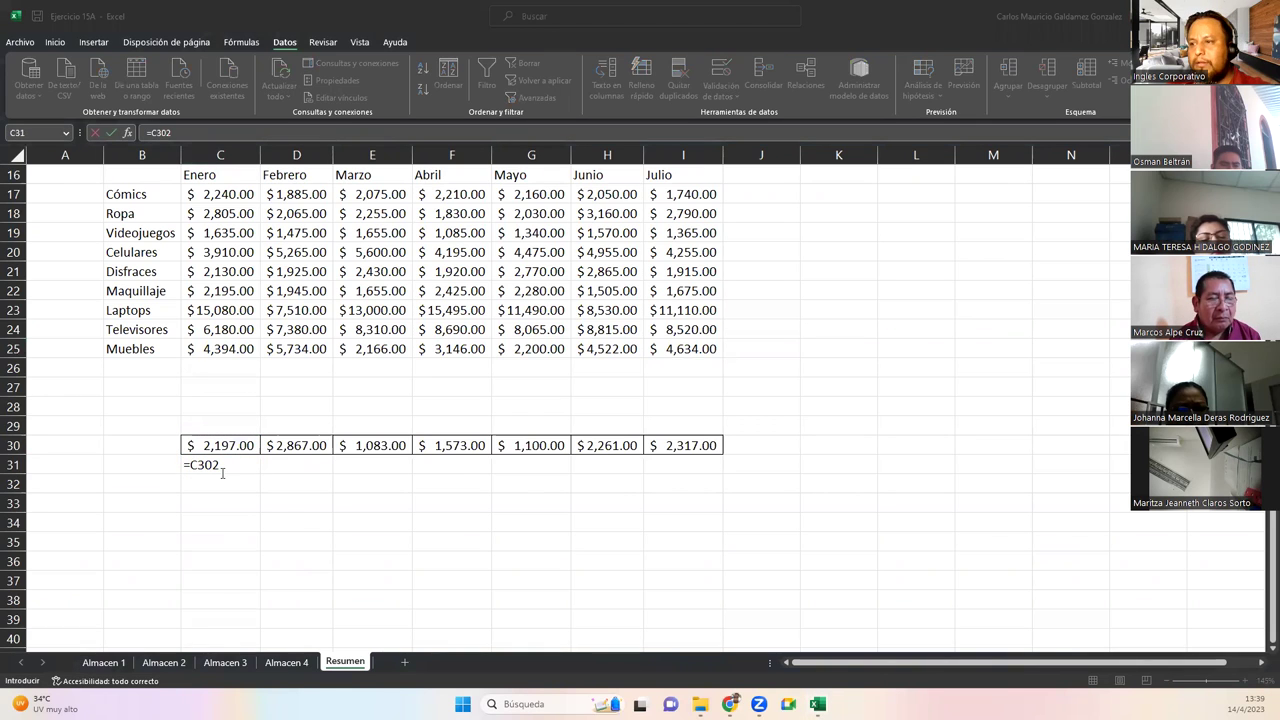
click(222, 465)
key(BackSpace)
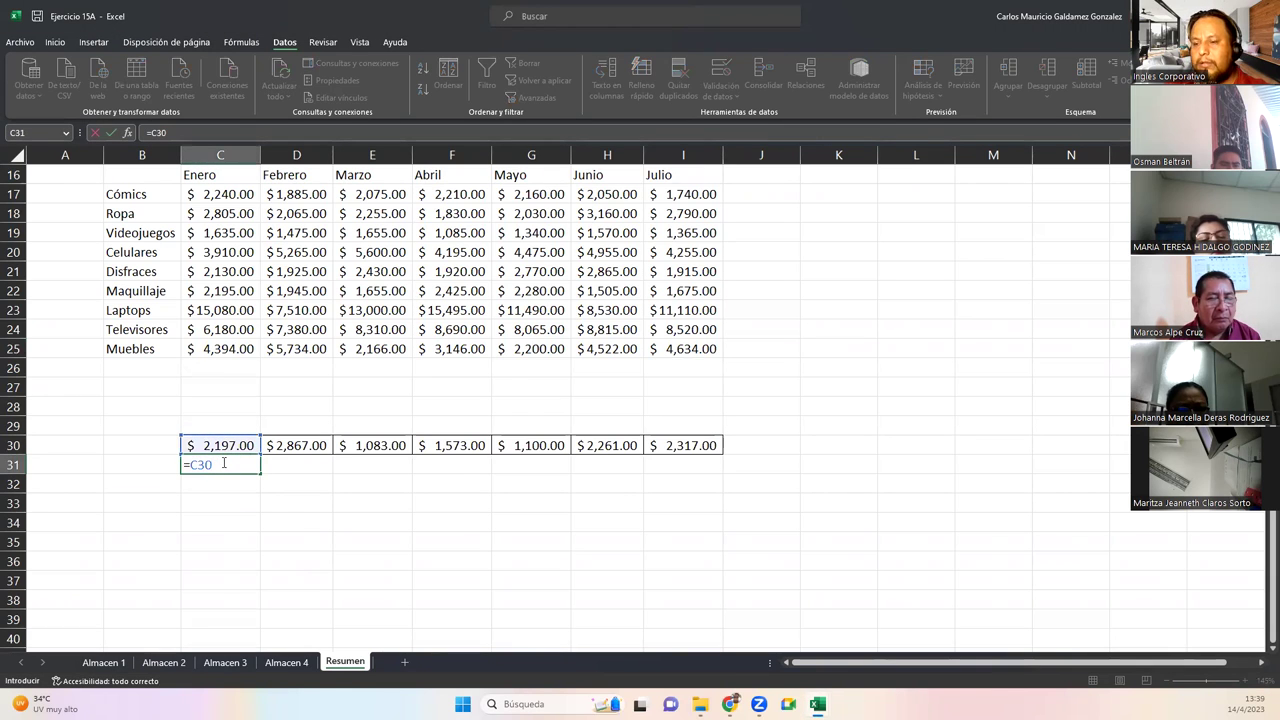
text(*2)
key(Return)
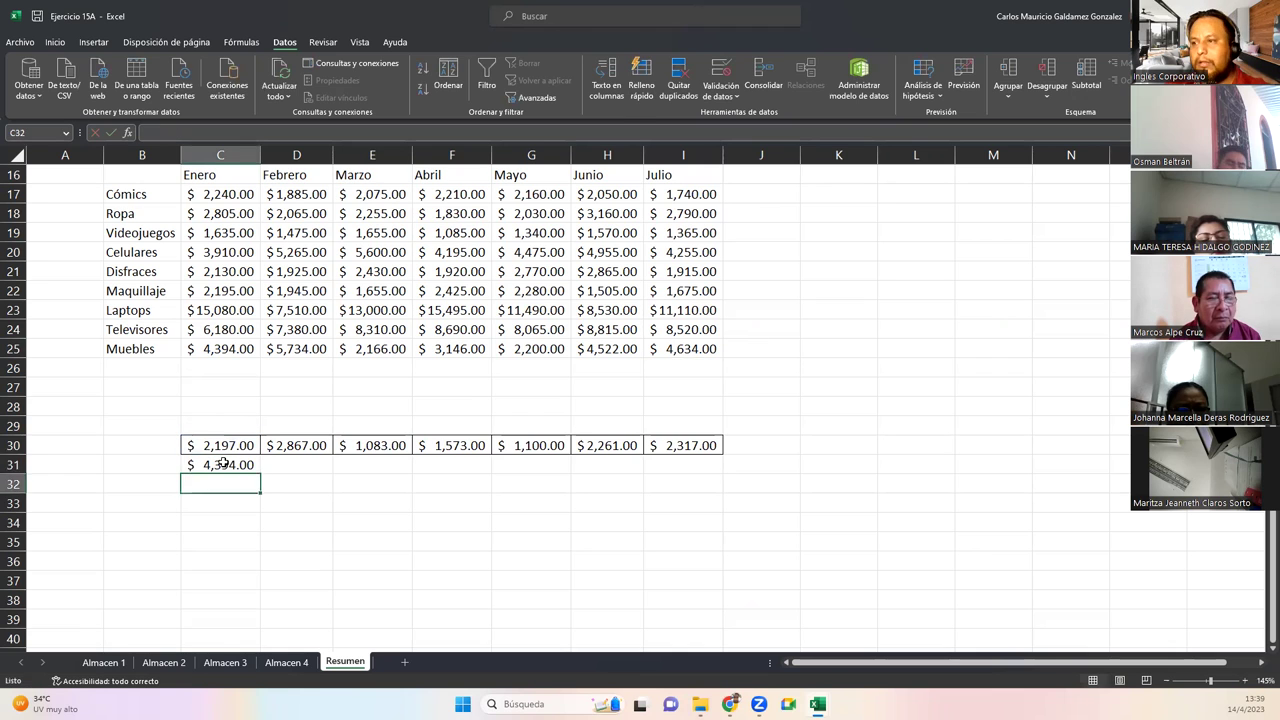
click(205, 349)
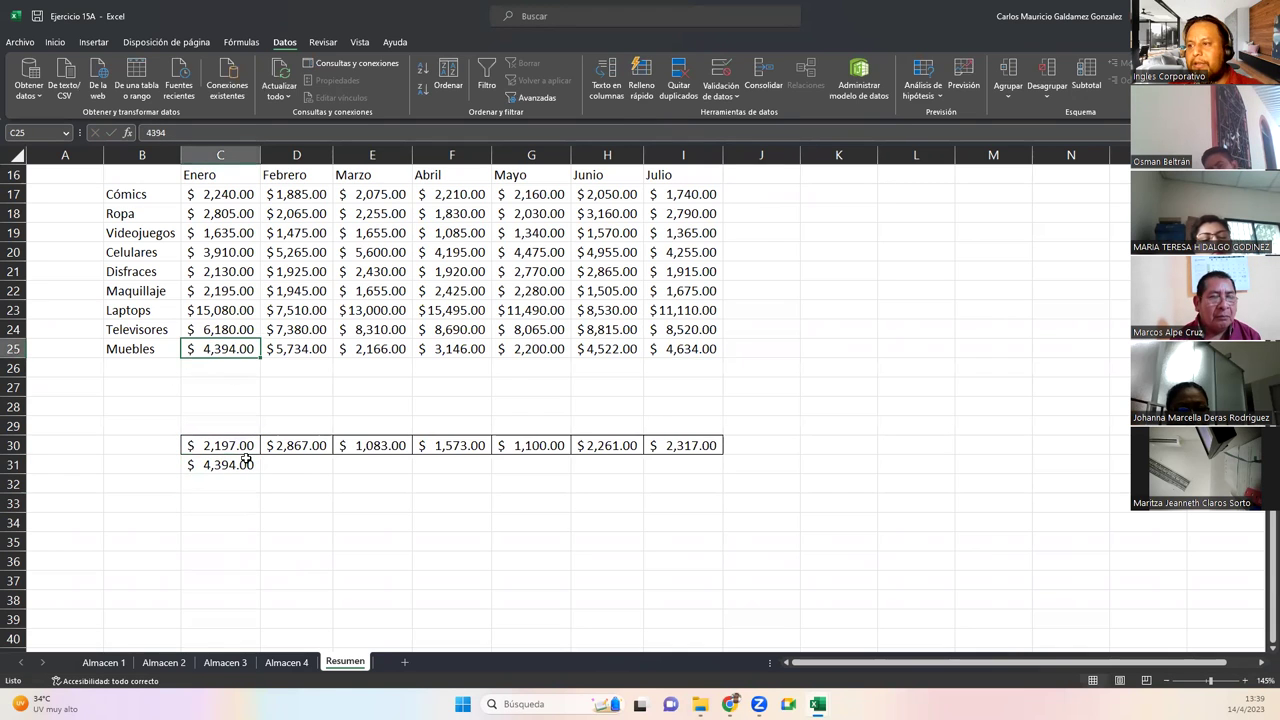
click(240, 464)
drag(258, 475, 705, 472)
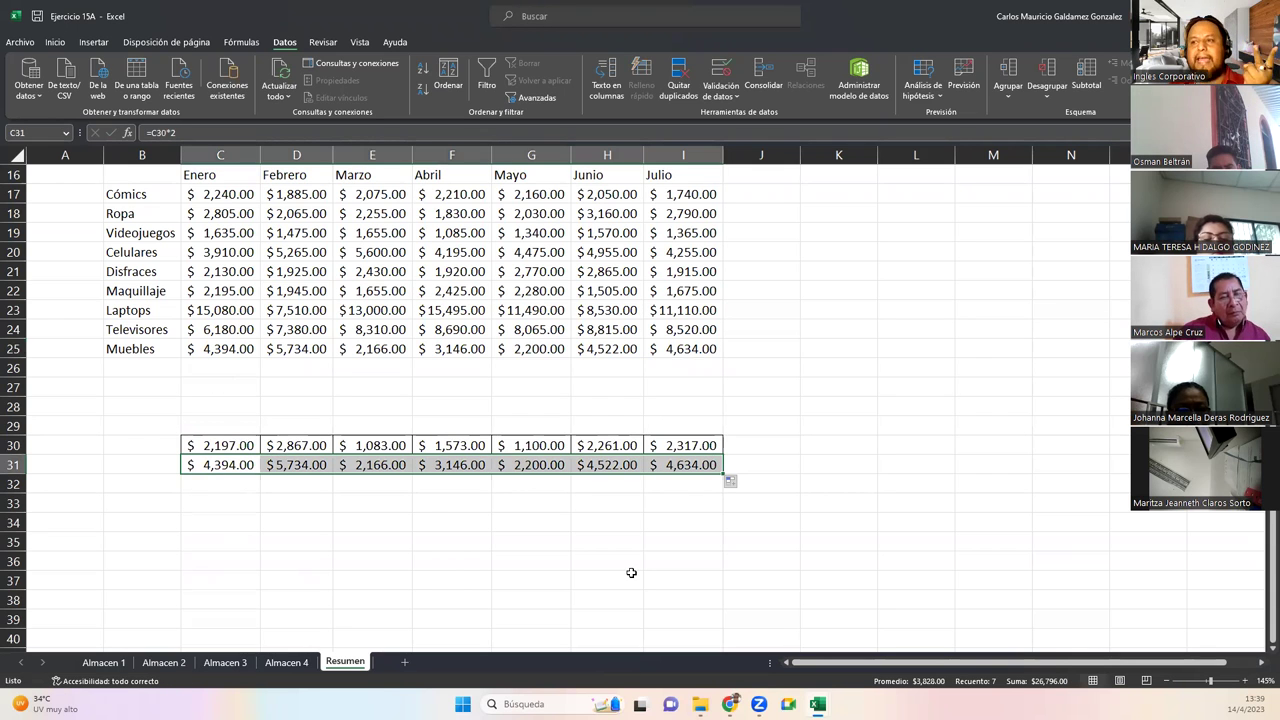
scroll(400, 540, up, 3)
scroll(394, 537, down, 3)
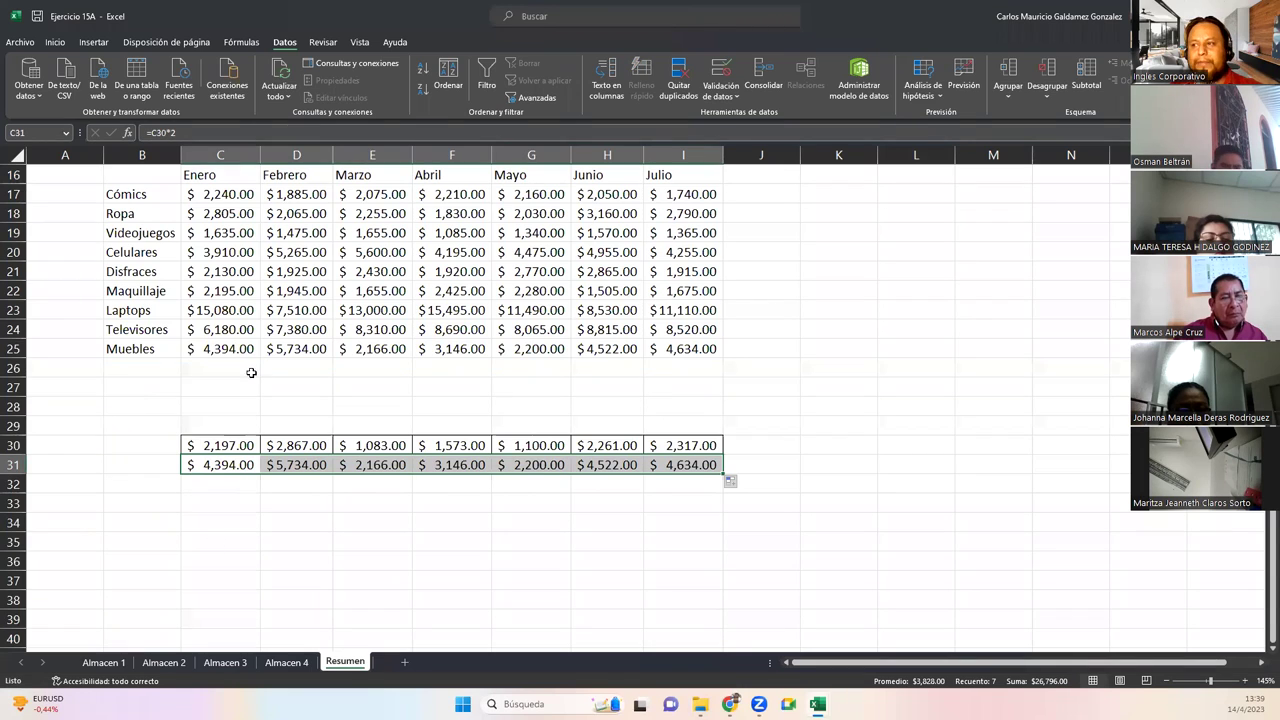
drag(243, 457, 244, 362)
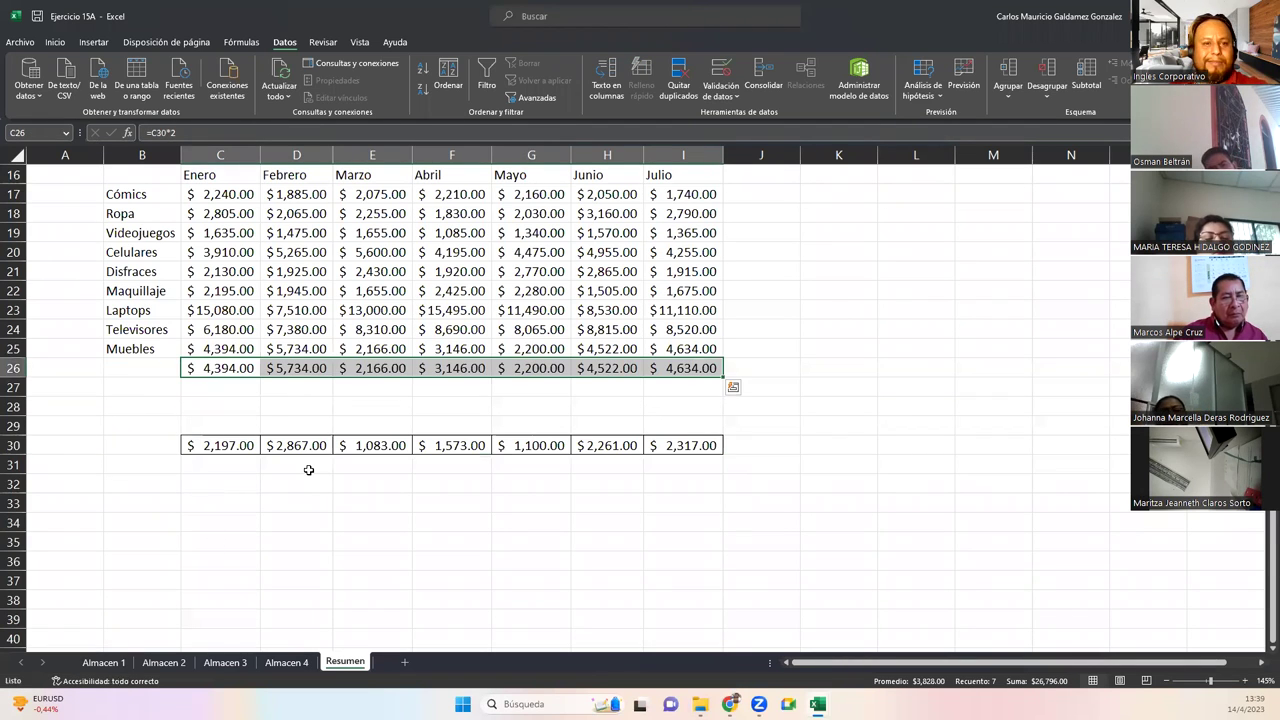
Clear the stray 2240 total from D14 on the Almacen 4 sheet
click(162, 663)
click(277, 664)
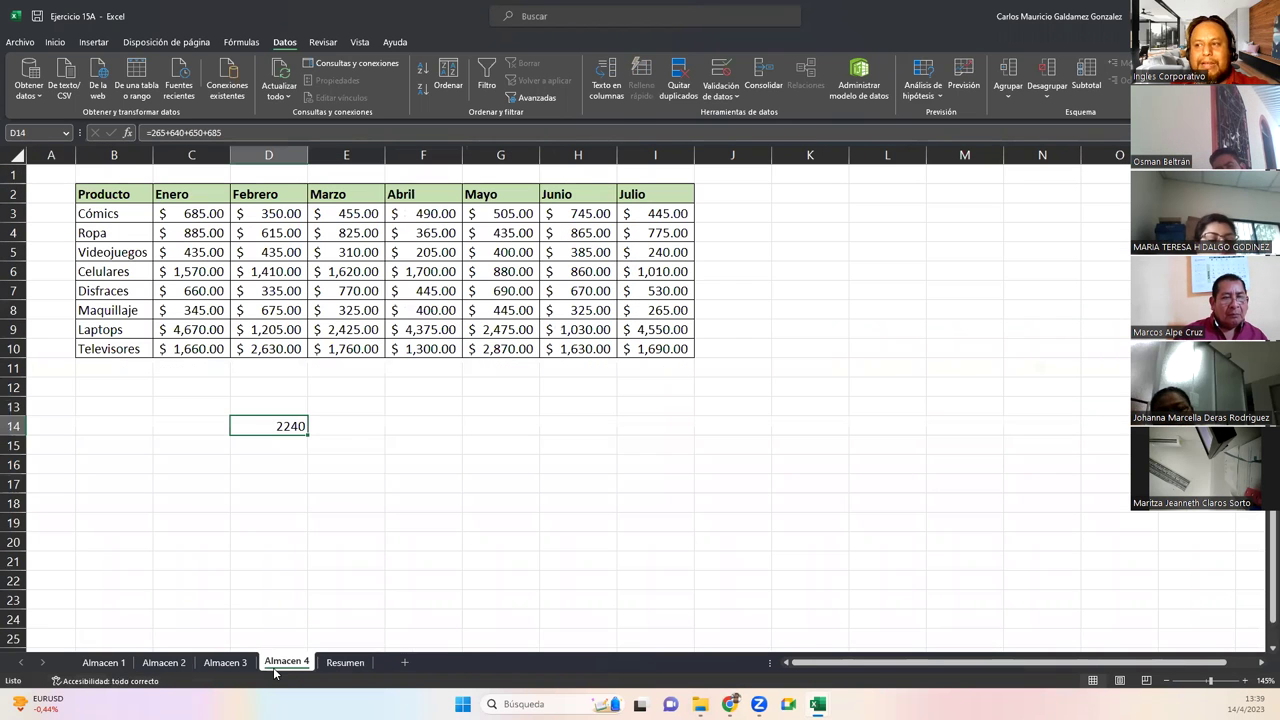
key(Delete)
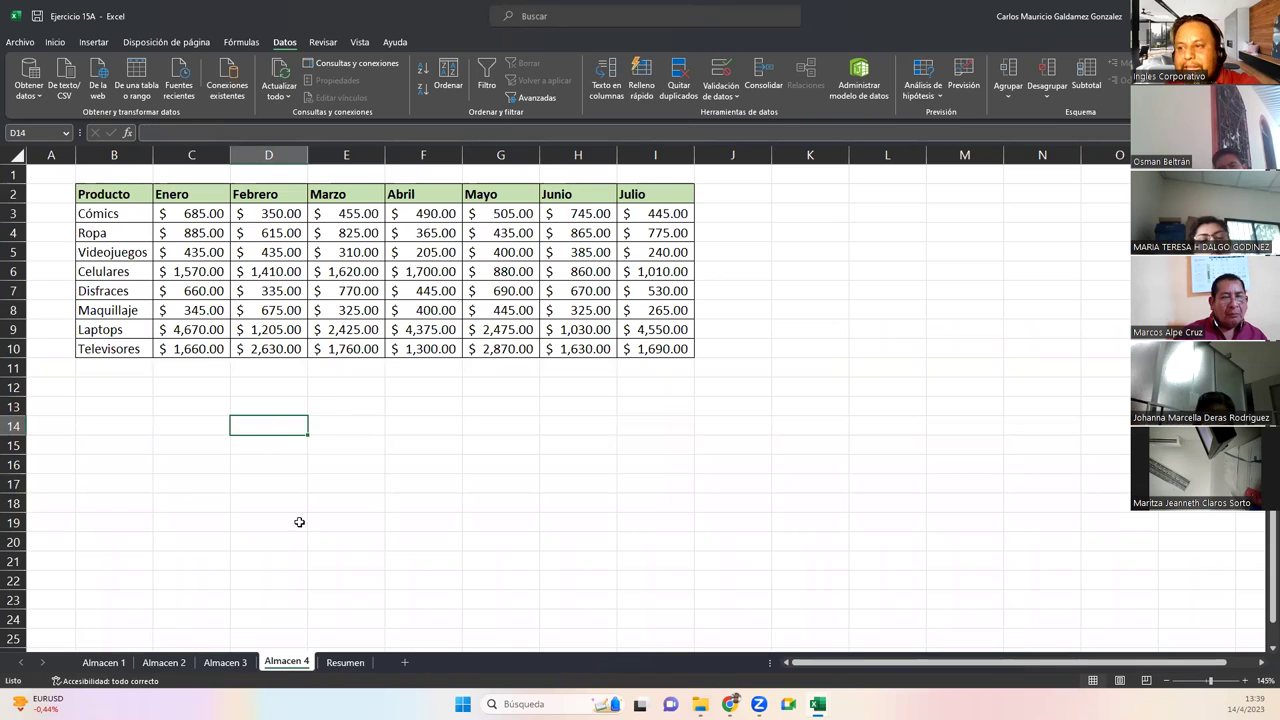
Move the doubled values back to row 31 on Resumen and select rows 29 to 33
click(225, 662)
click(145, 663)
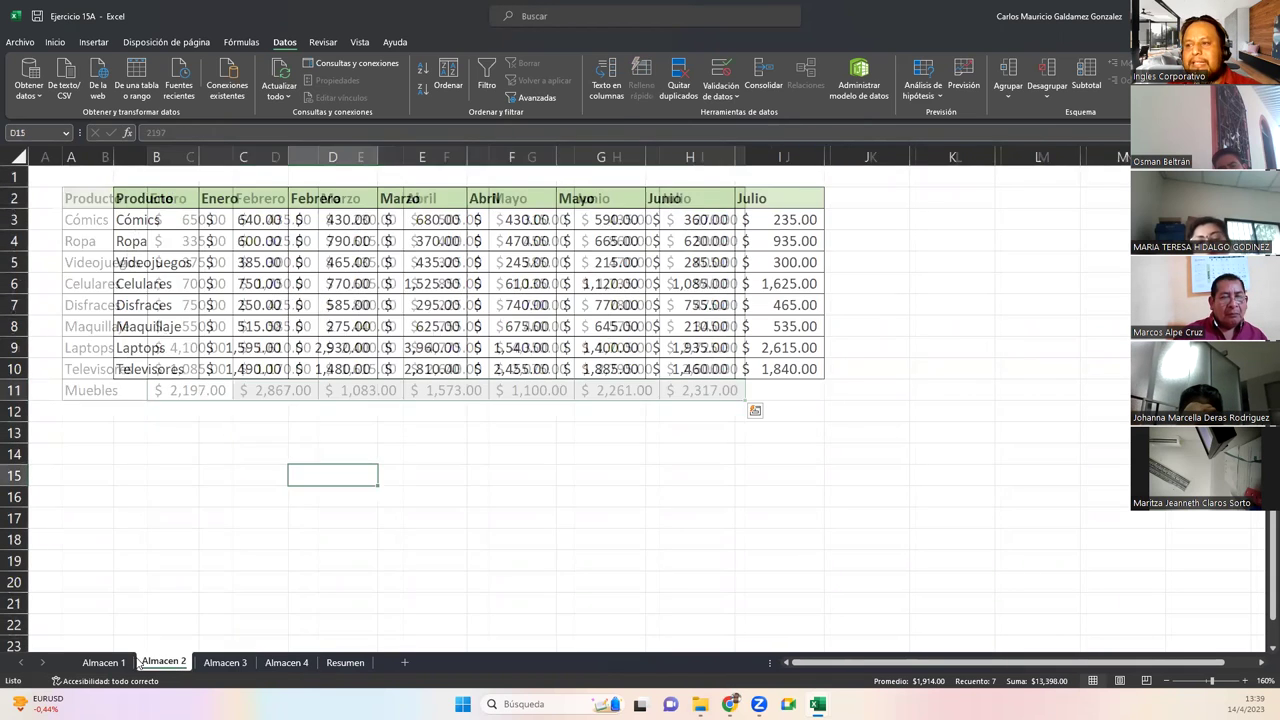
click(103, 663)
click(345, 662)
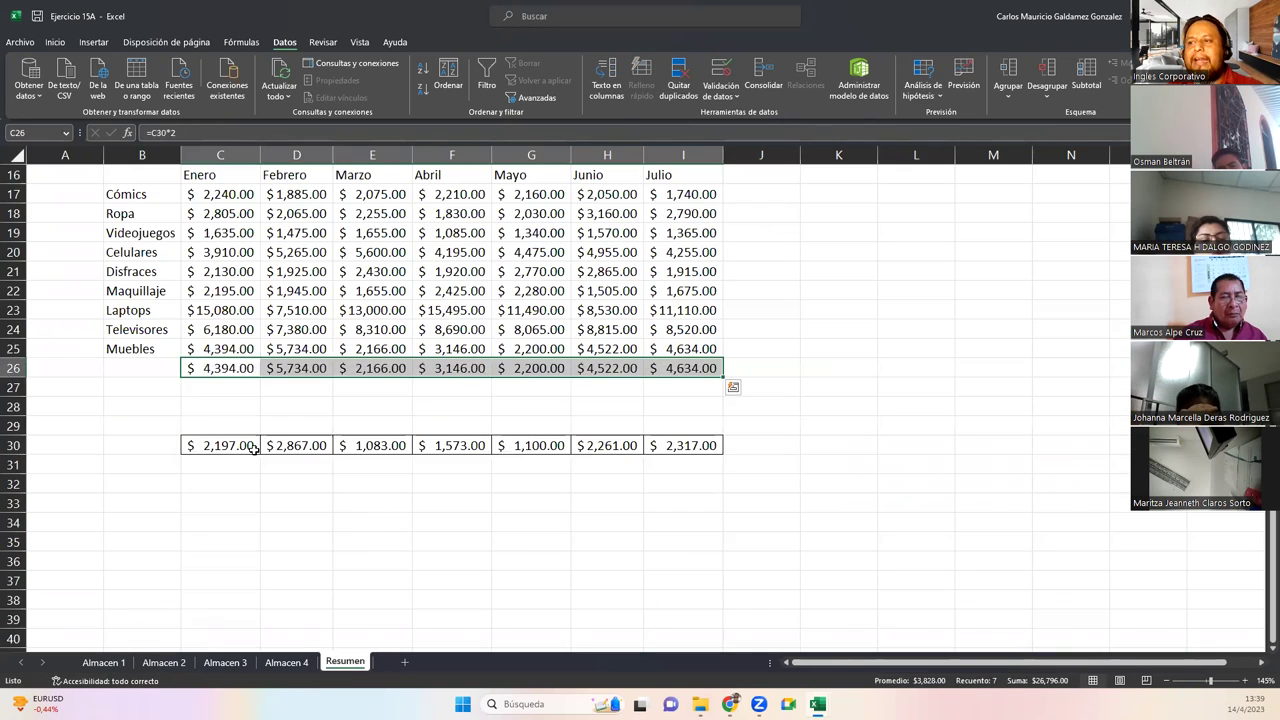
click(145, 376)
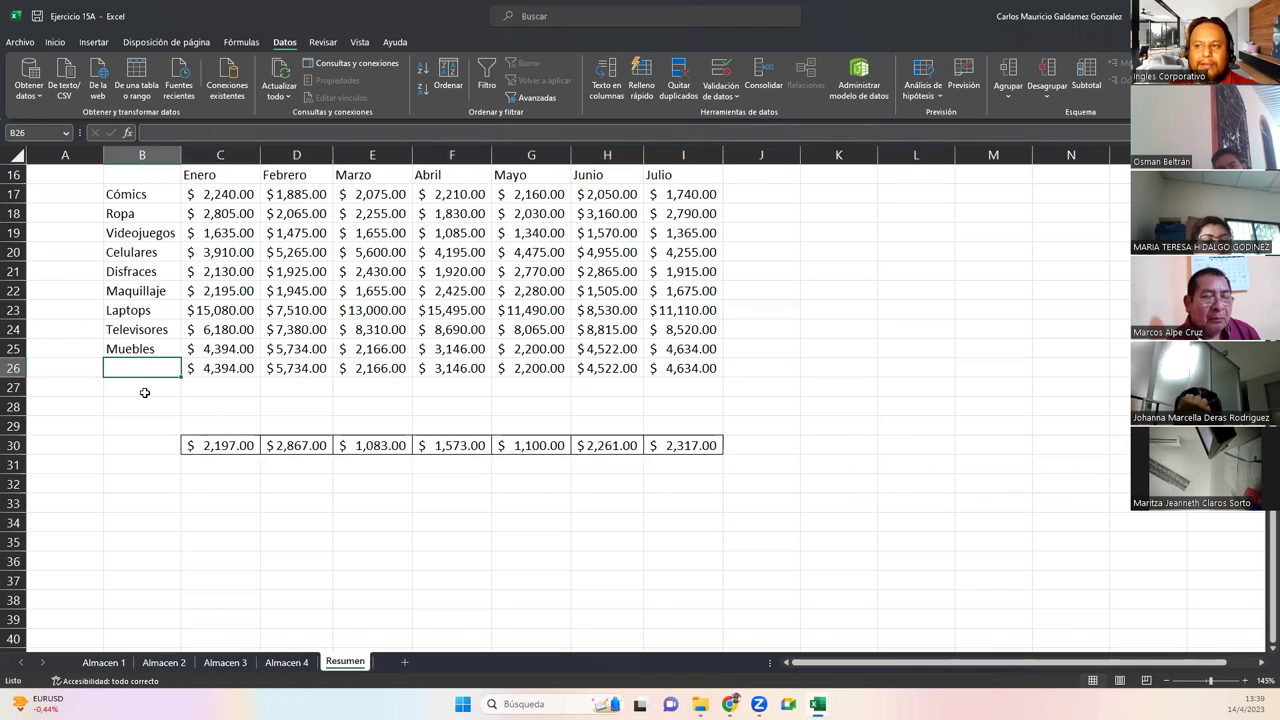
drag(205, 366, 665, 475)
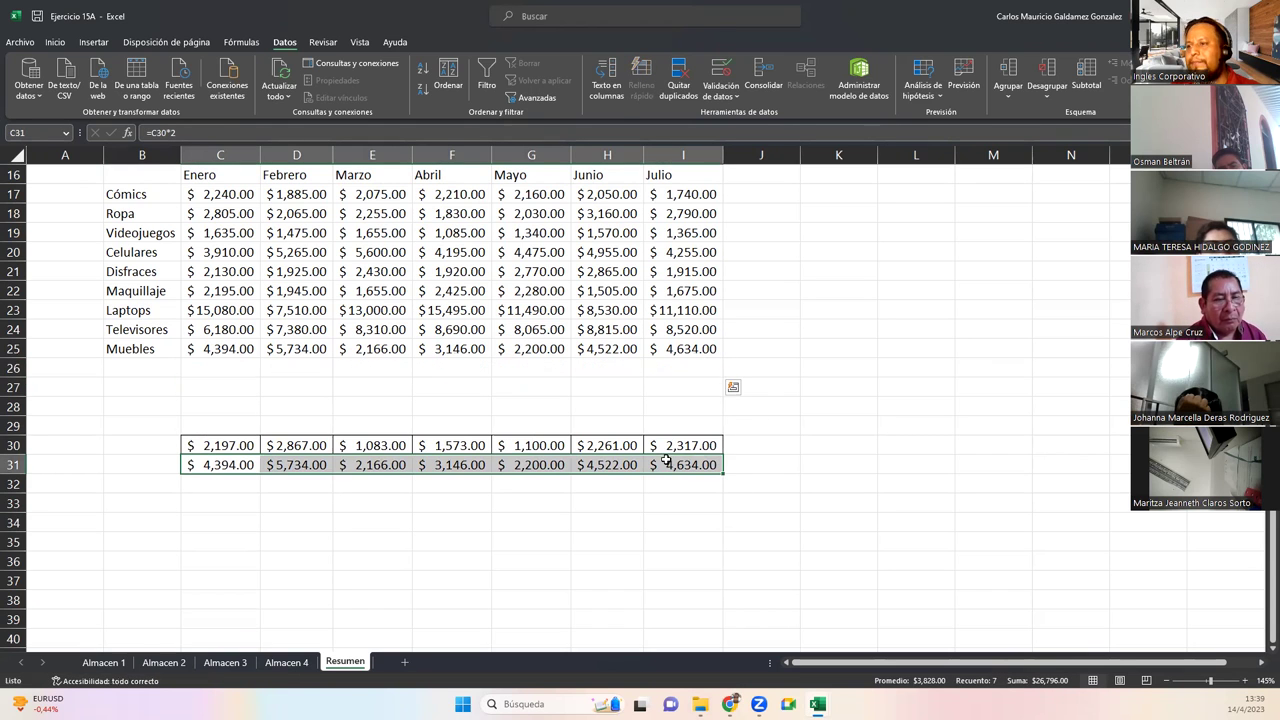
drag(12, 426, 14, 503)
Delete rows 29 to 33, removing the check block from Resumen
right_click(18, 487)
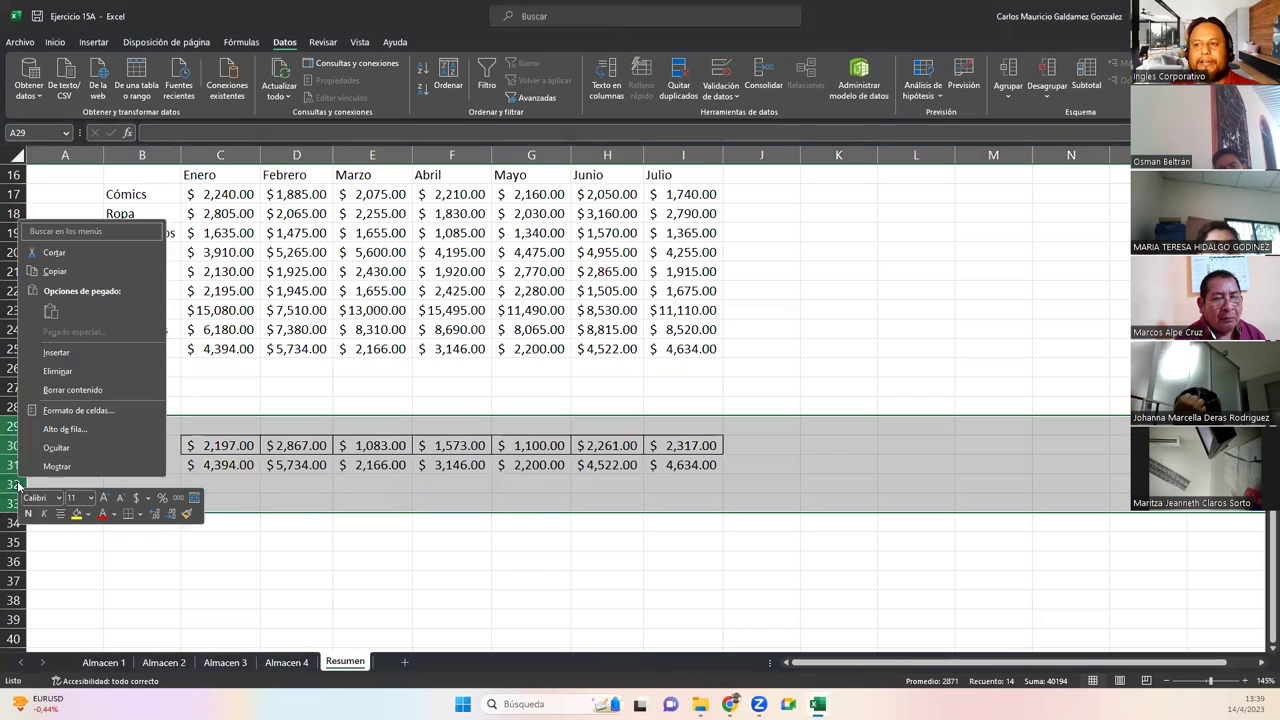
click(57, 371)
click(315, 430)
scroll(300, 445, up, 5)
scroll(246, 492, down, 5)
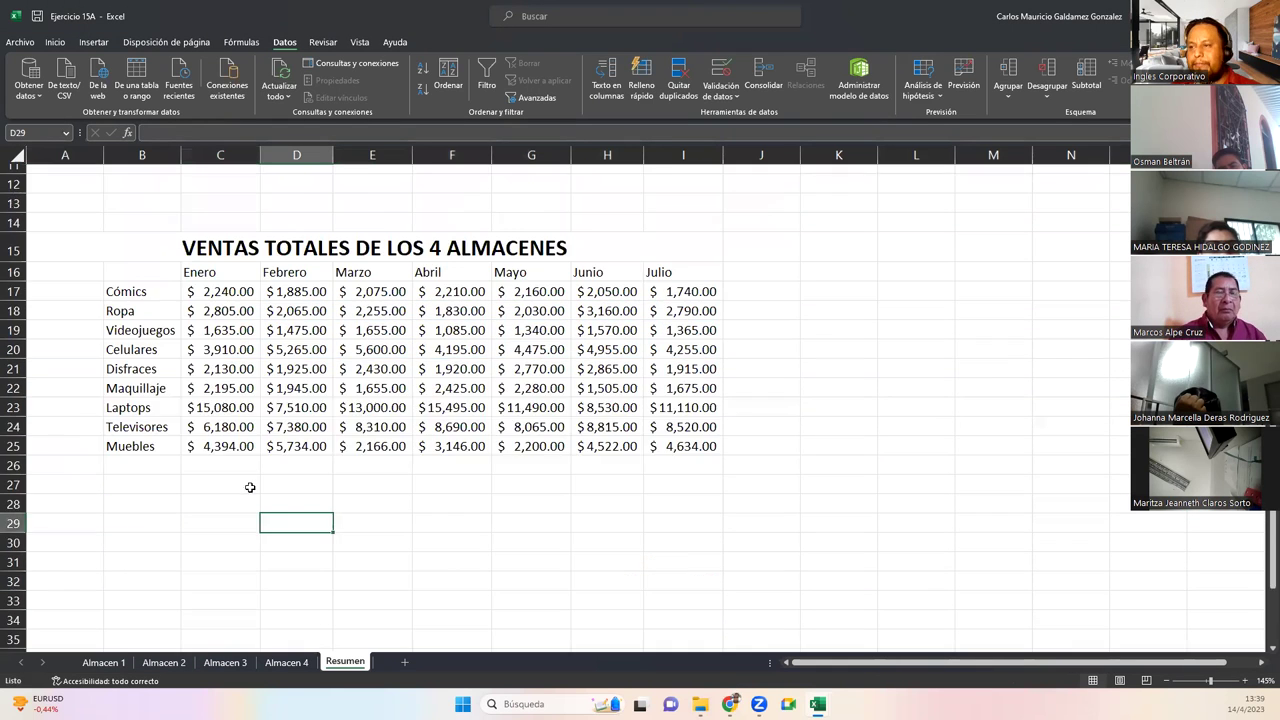
scroll(428, 290, up, 2)
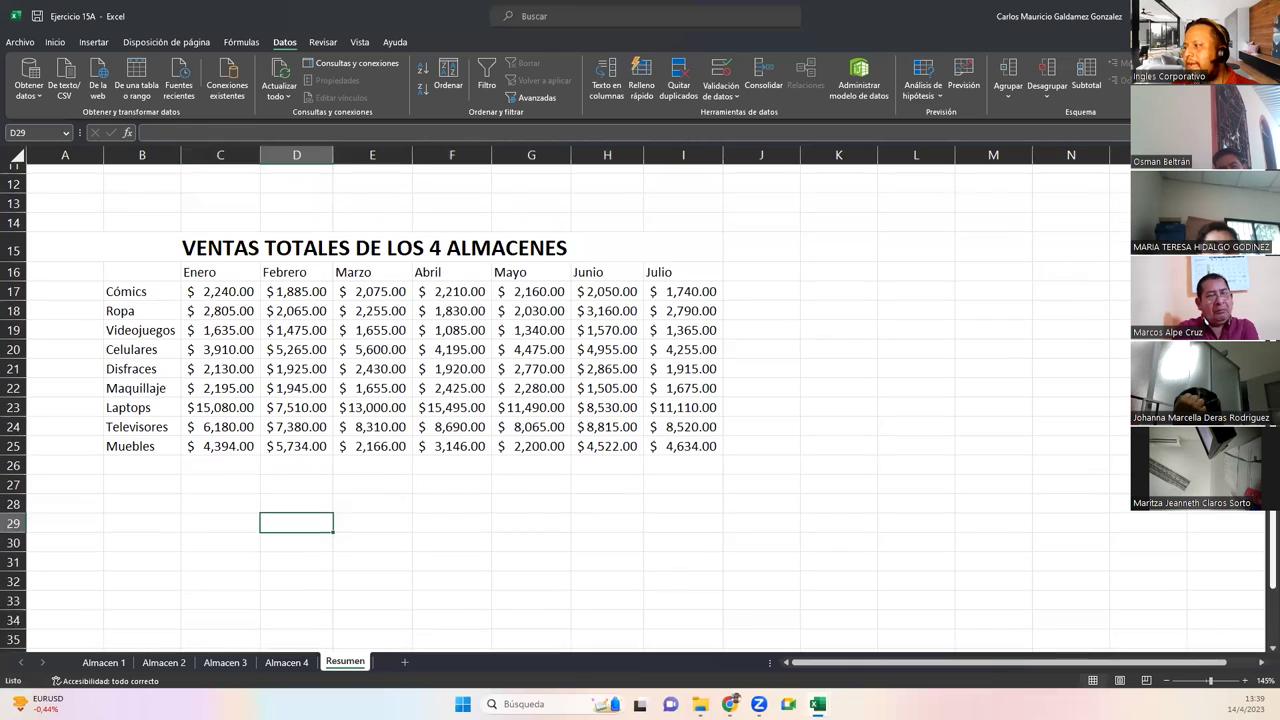
Enter the header Productos in cell B16
click(149, 285)
text(Productos)
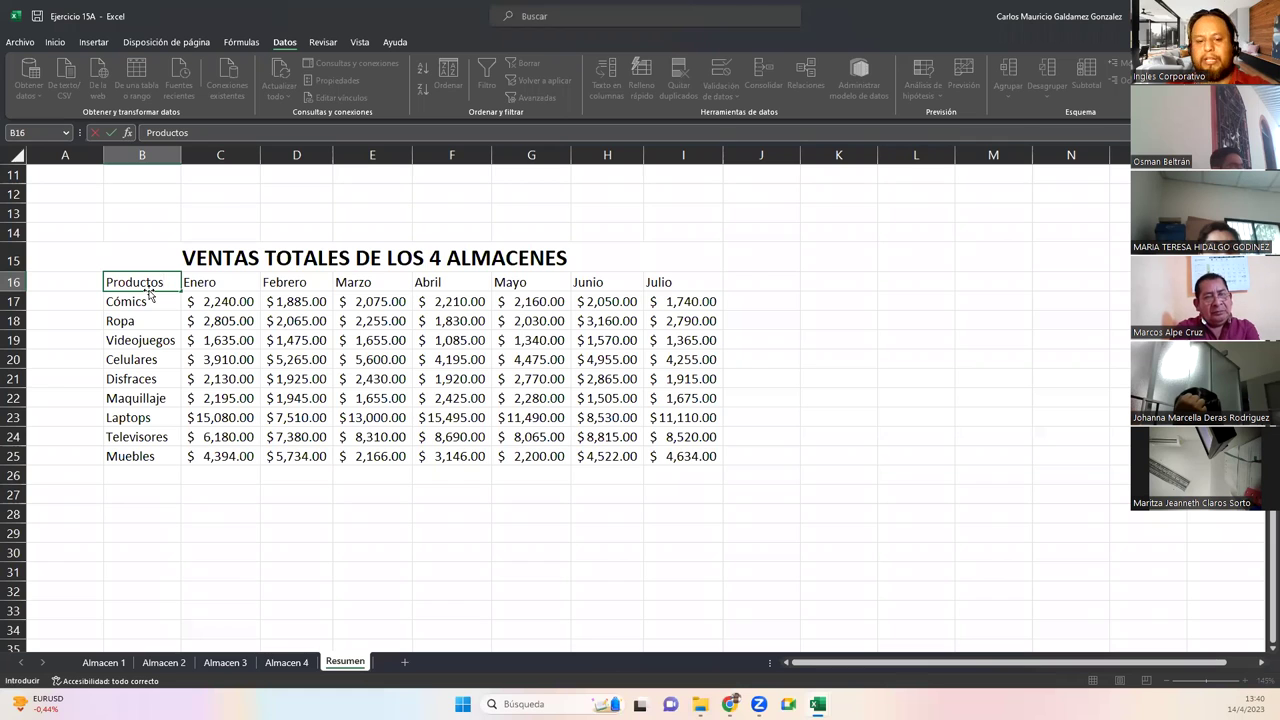
key(Return)
Turn $B$16:$I$25 on Resumen into a table with headers
key(ctrl+t)
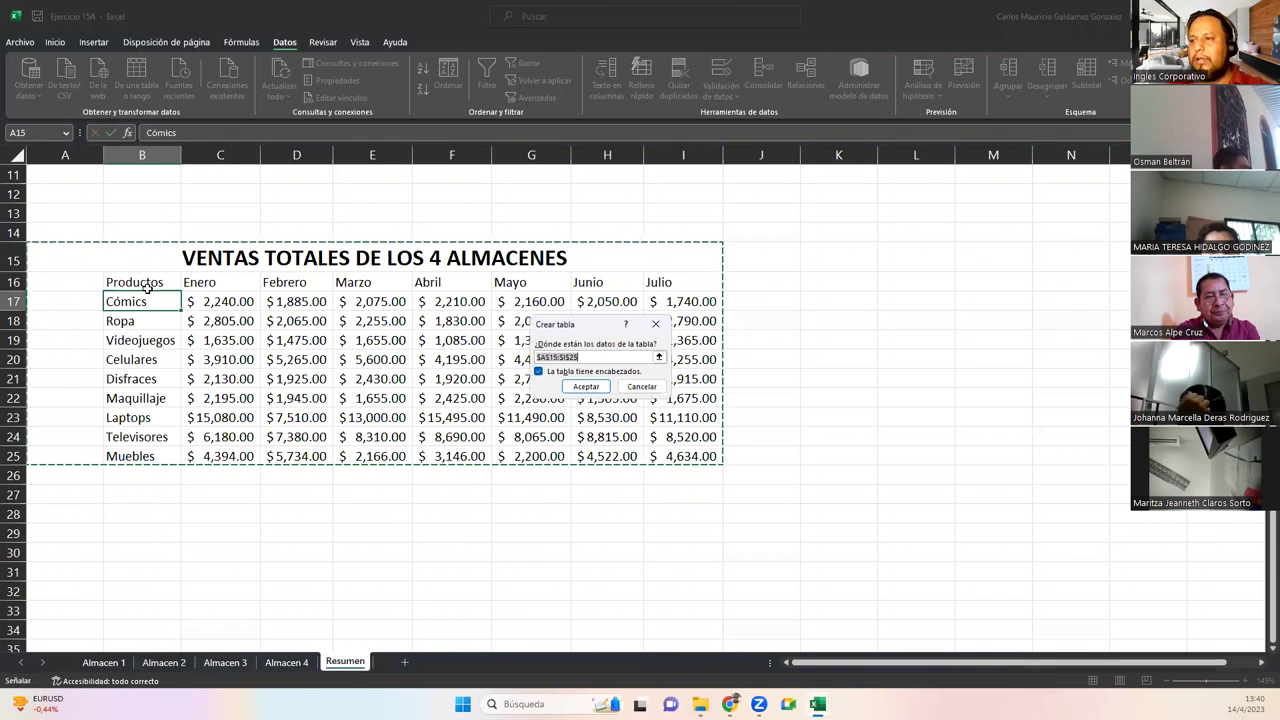
drag(147, 287, 663, 450)
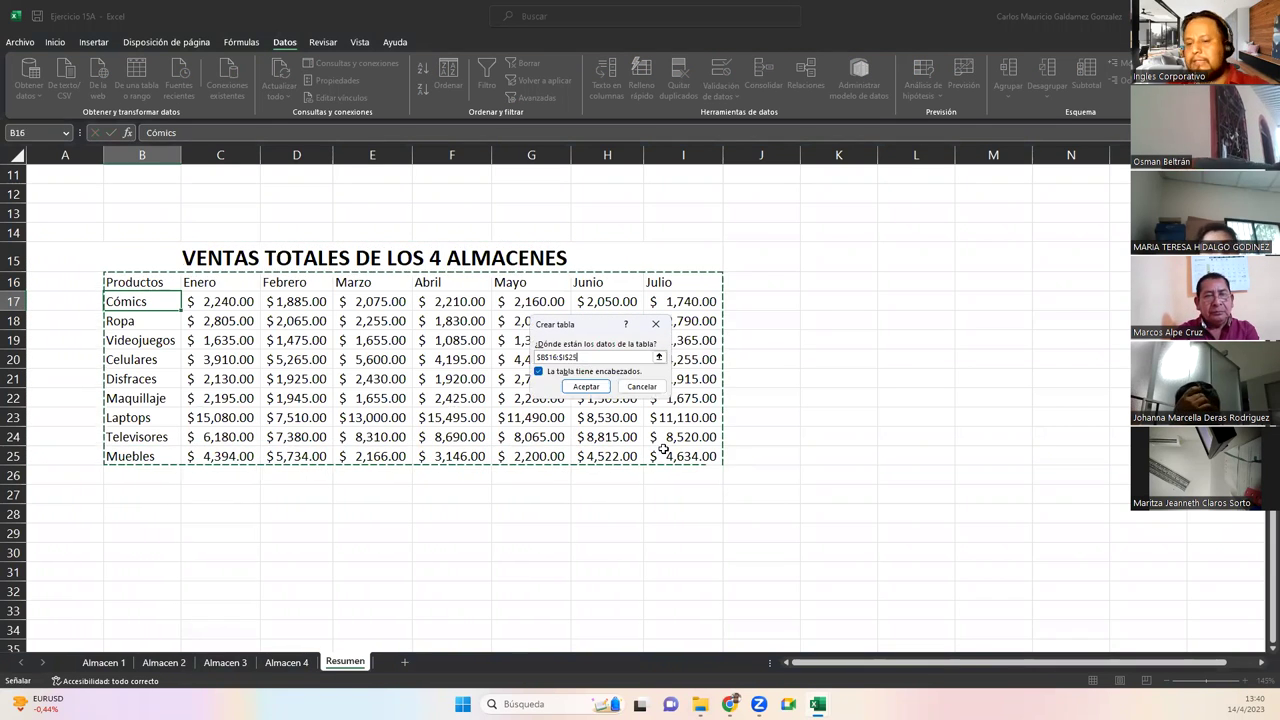
key(Return)
click(312, 412)
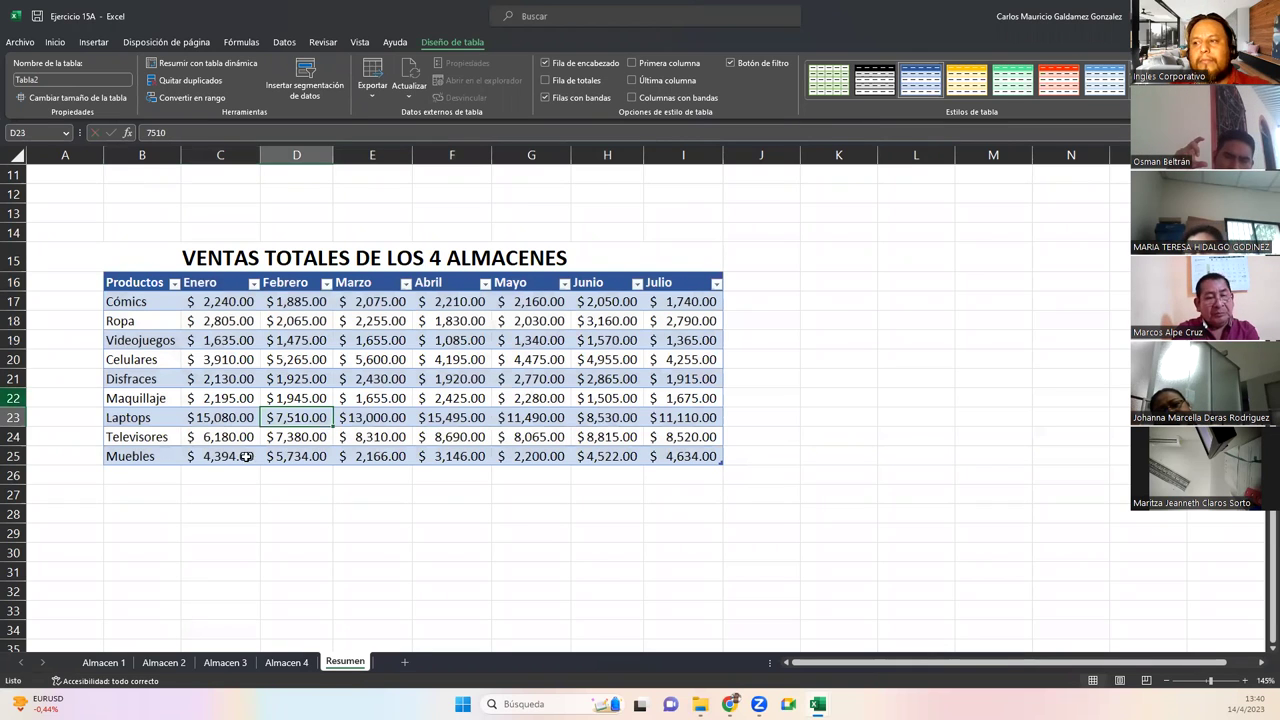
click(278, 393)
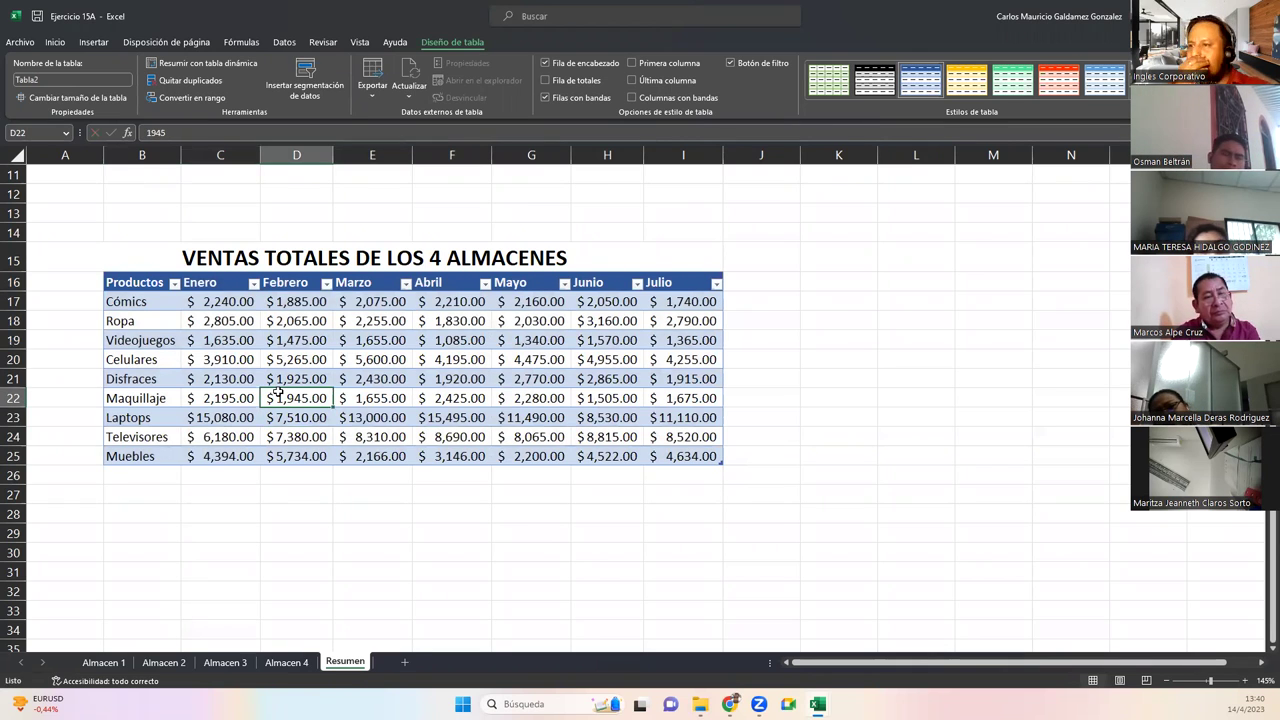
Select the product names in the summary table and on the Almacen 1 sheet
drag(133, 301, 130, 456)
click(93, 666)
drag(143, 230, 152, 400)
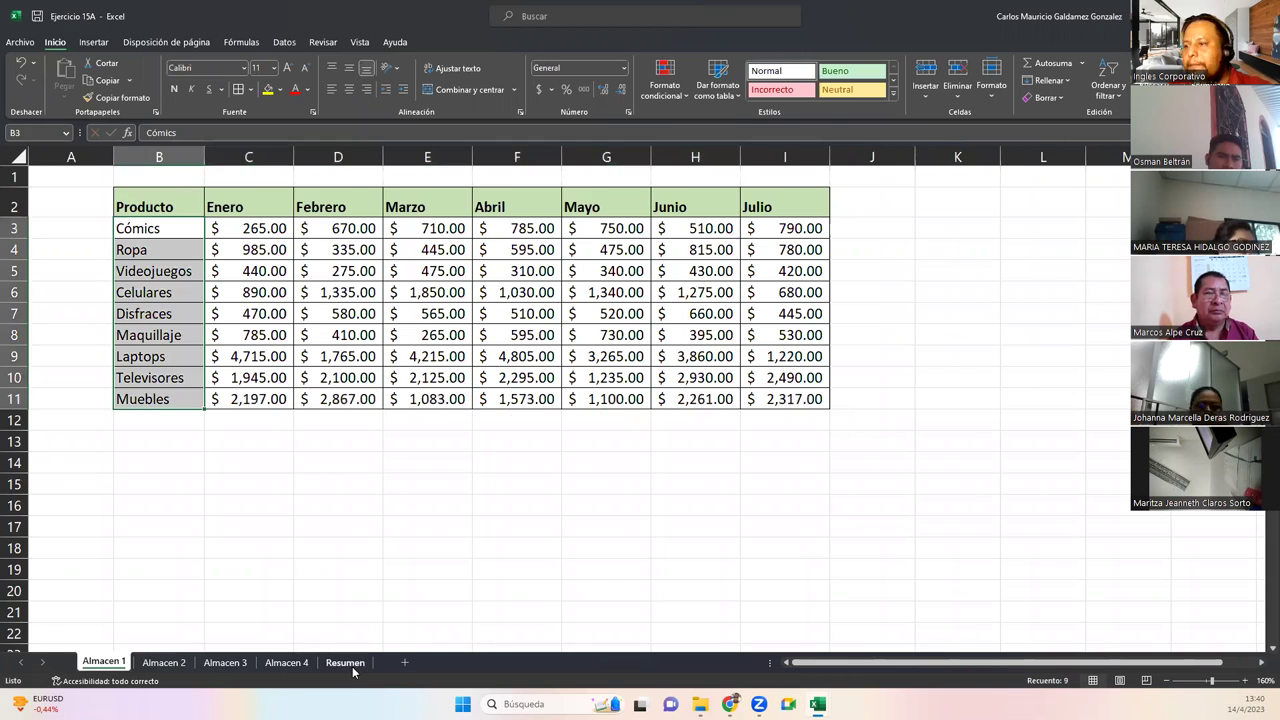
On Resumen, select the table data B17:I25 and sort the products A to Z
click(345, 662)
click(143, 302)
drag(205, 310, 695, 465)
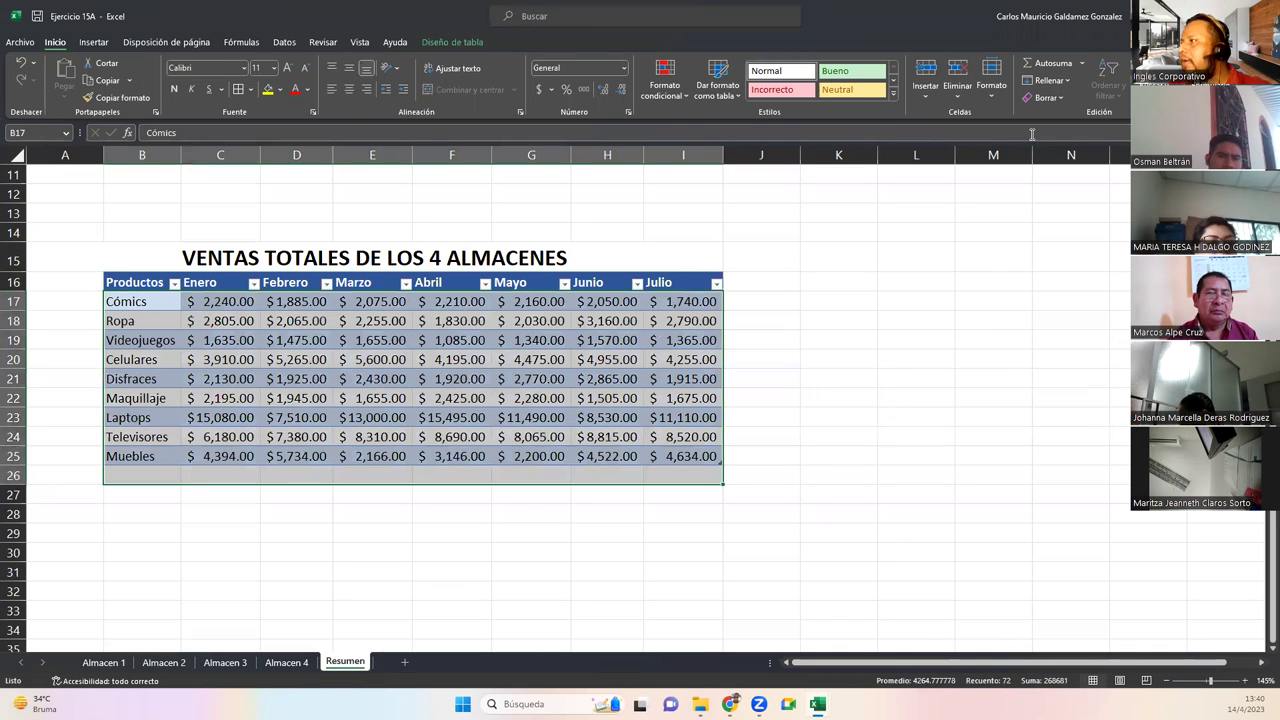
drag(152, 297, 705, 458)
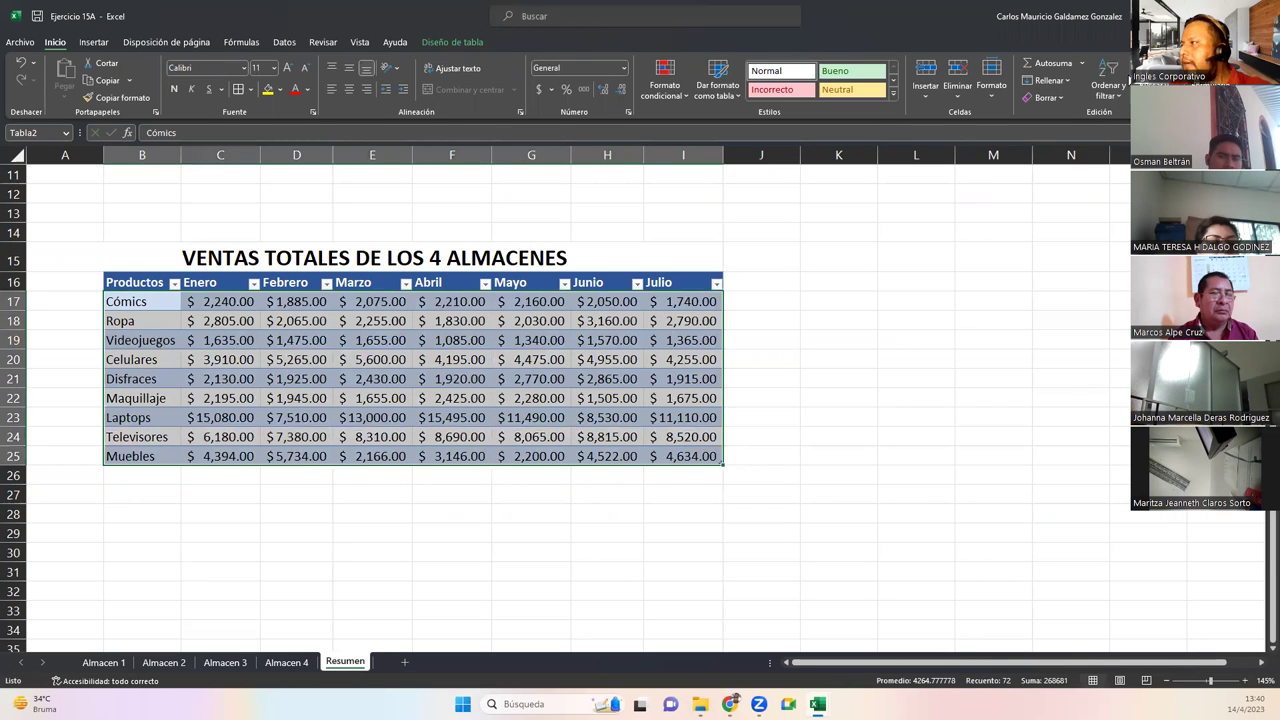
click(1107, 88)
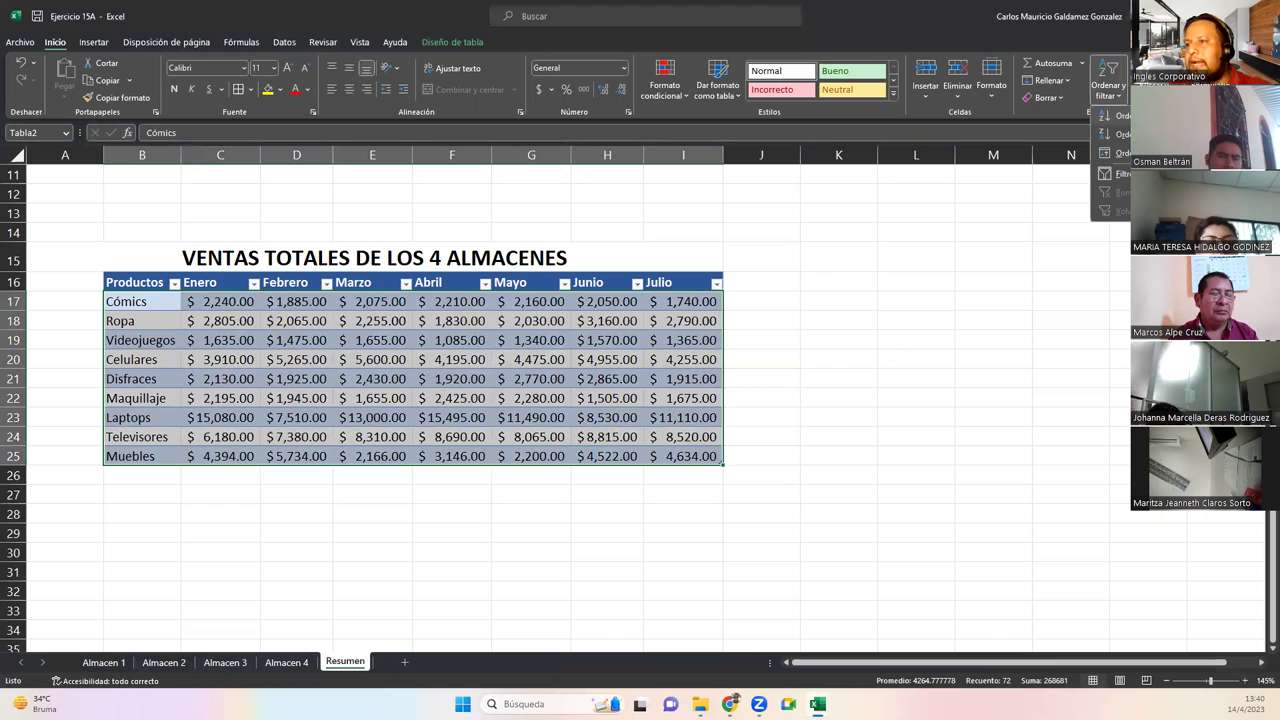
click(1118, 116)
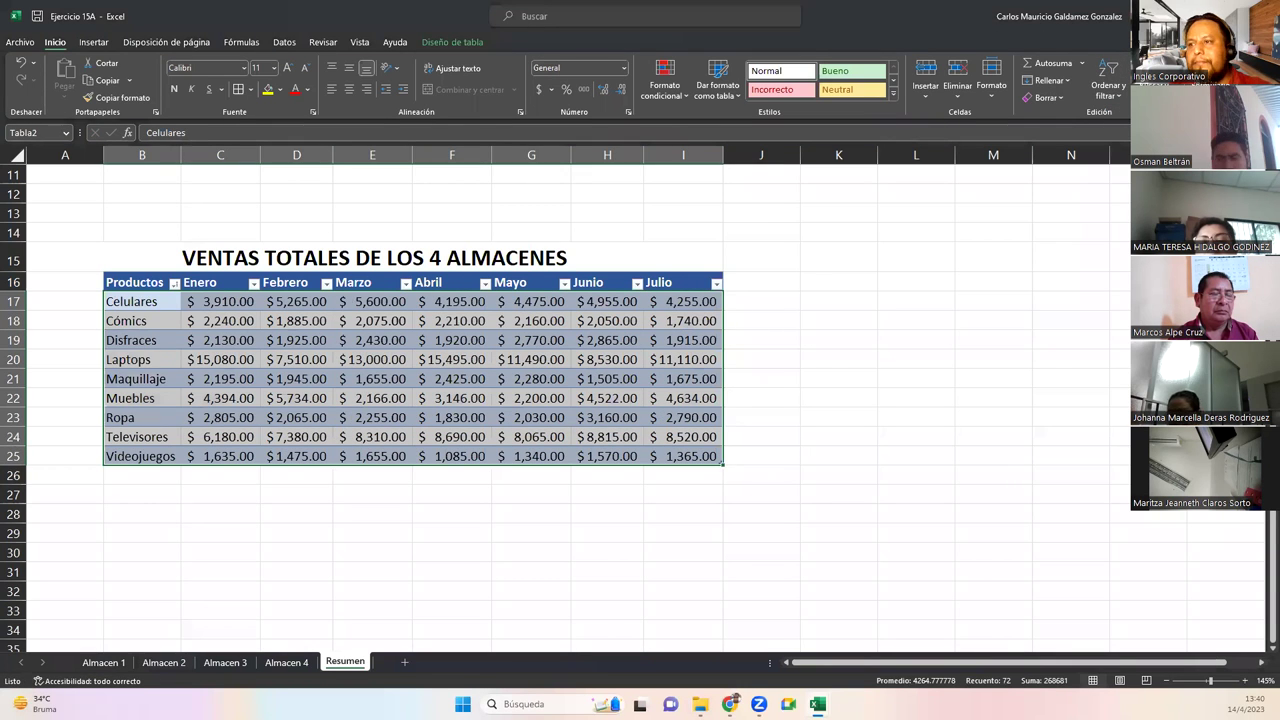
click(1107, 88)
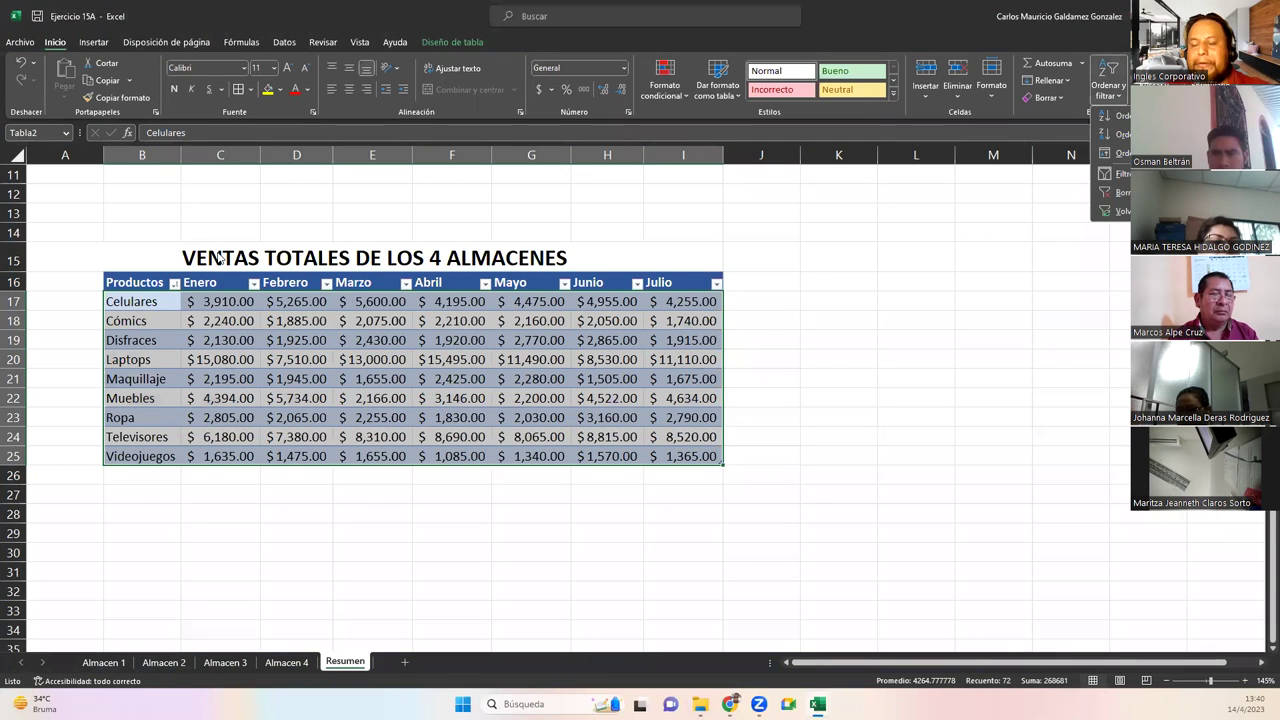
click(157, 309)
Reselect B17:I25, sort Z to A, sort back to A to Z, then show Almacen 1
click(128, 301)
drag(219, 307, 681, 459)
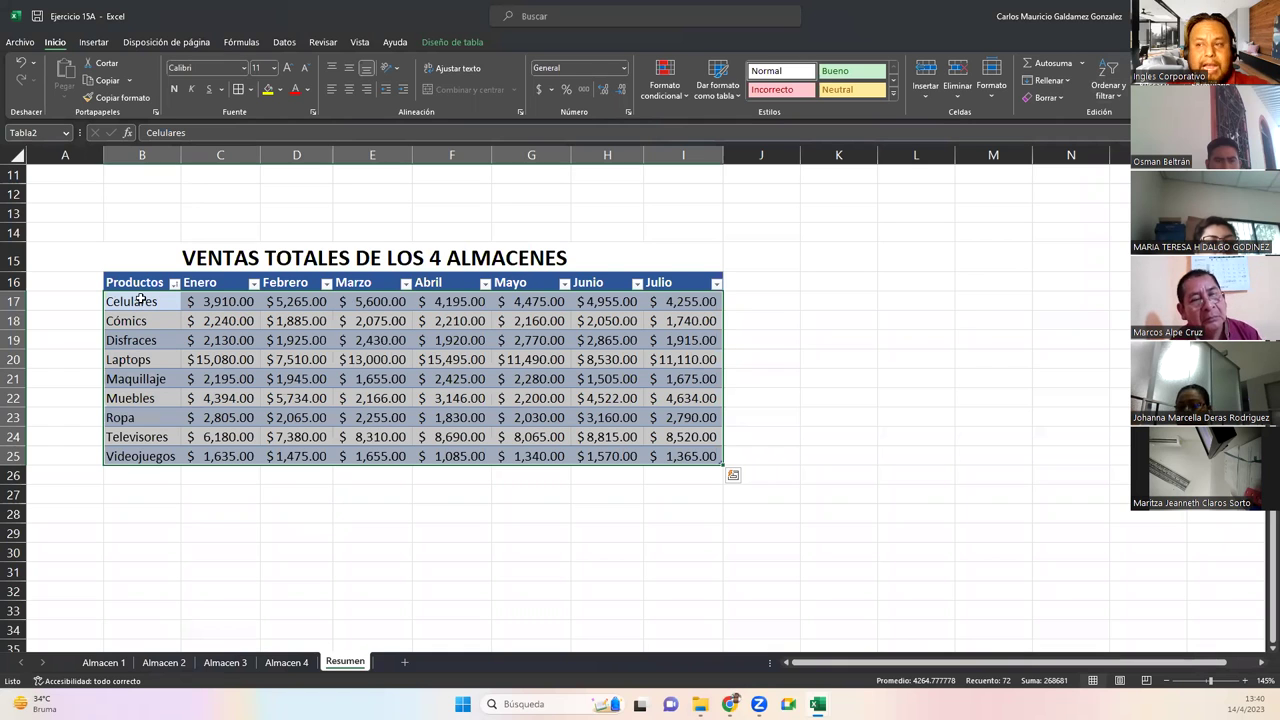
drag(135, 301, 687, 448)
click(1107, 80)
click(1110, 132)
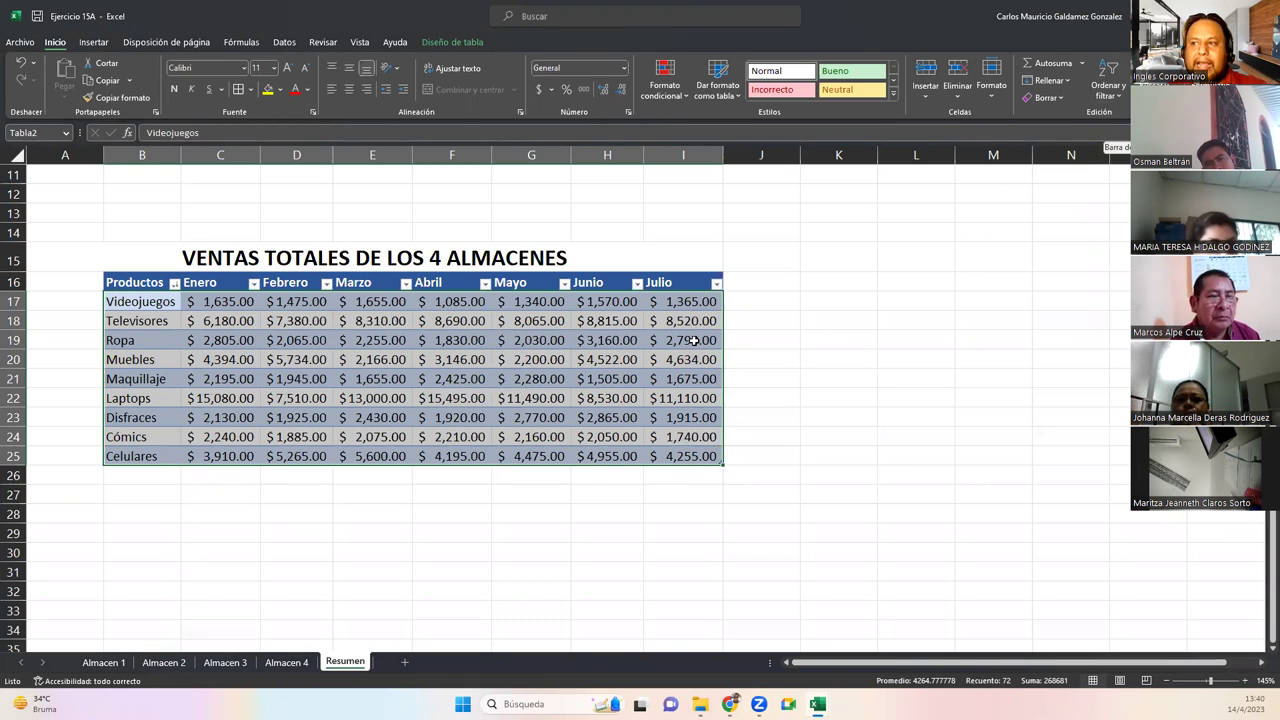
click(1107, 80)
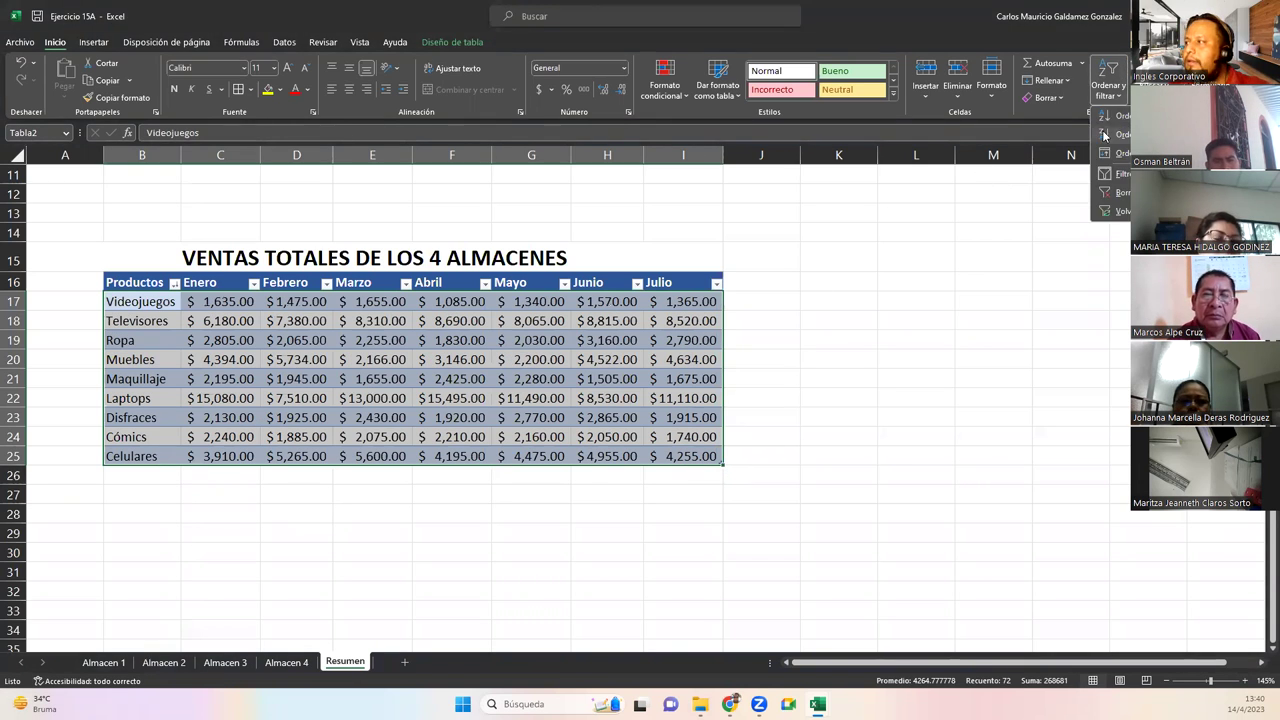
click(274, 363)
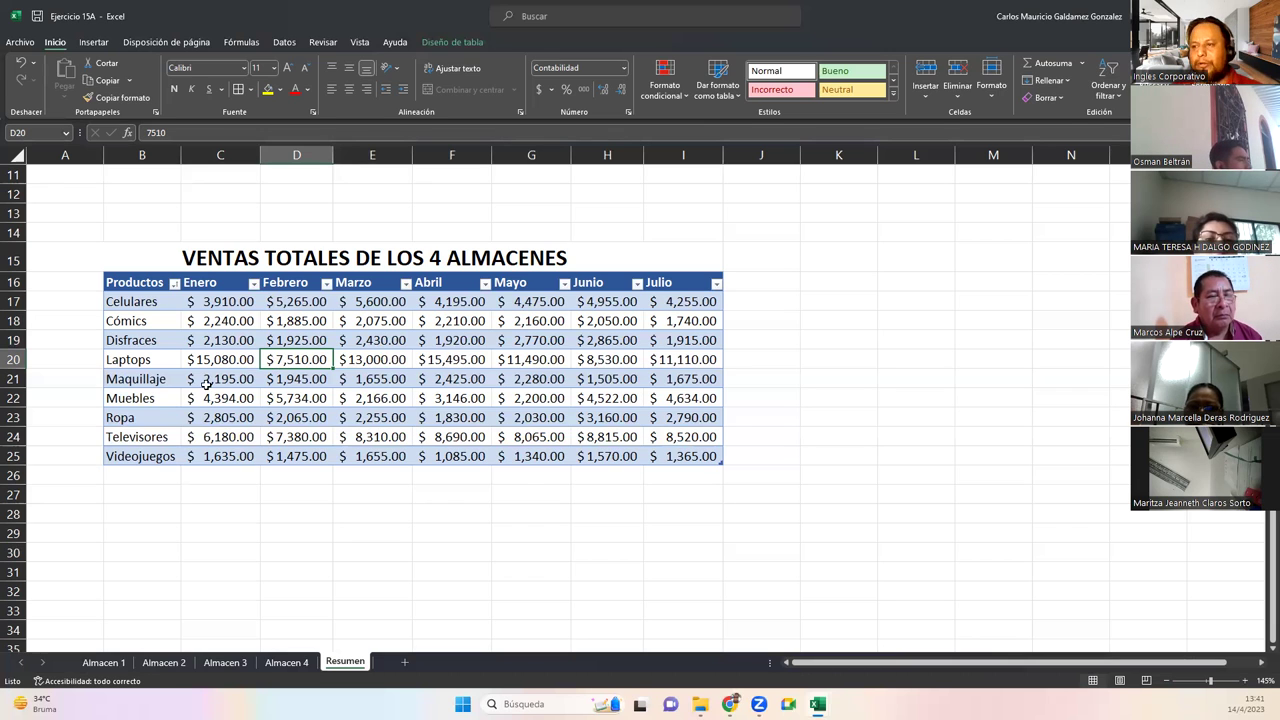
click(110, 662)
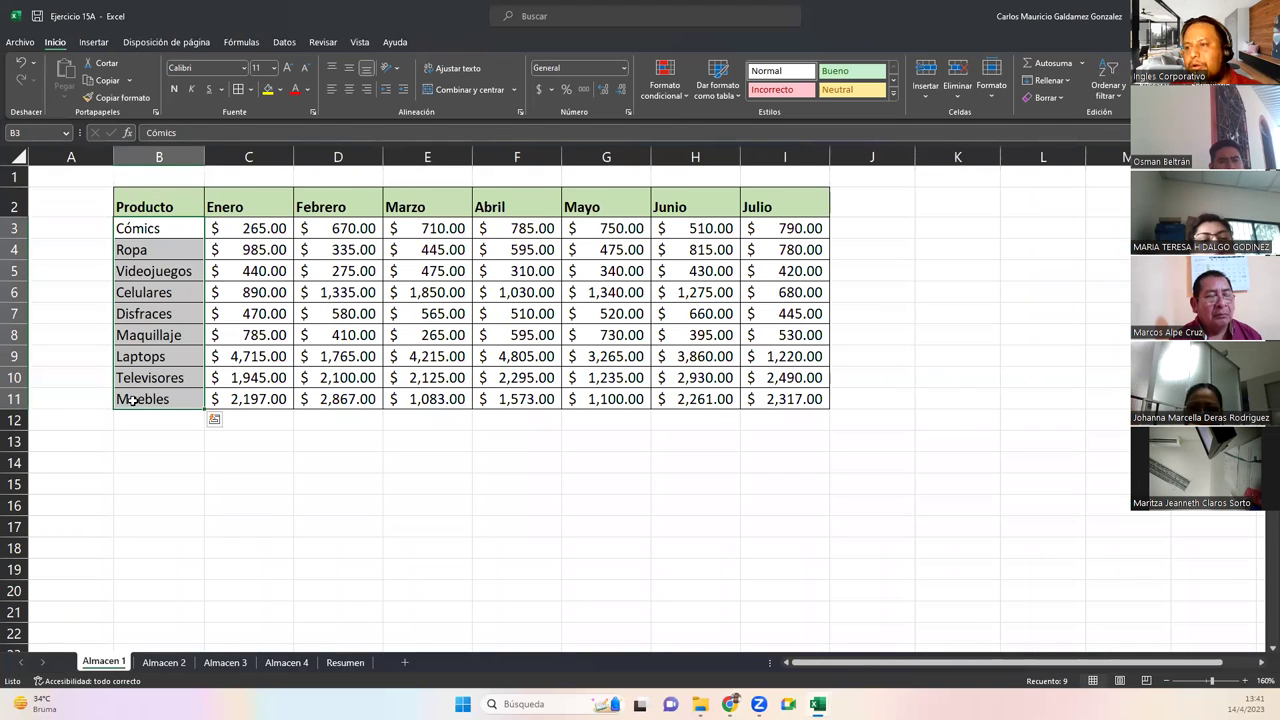
Rename the Laptops product on Almacen 1 to Laptop and return to Resumen
double_click(167, 357)
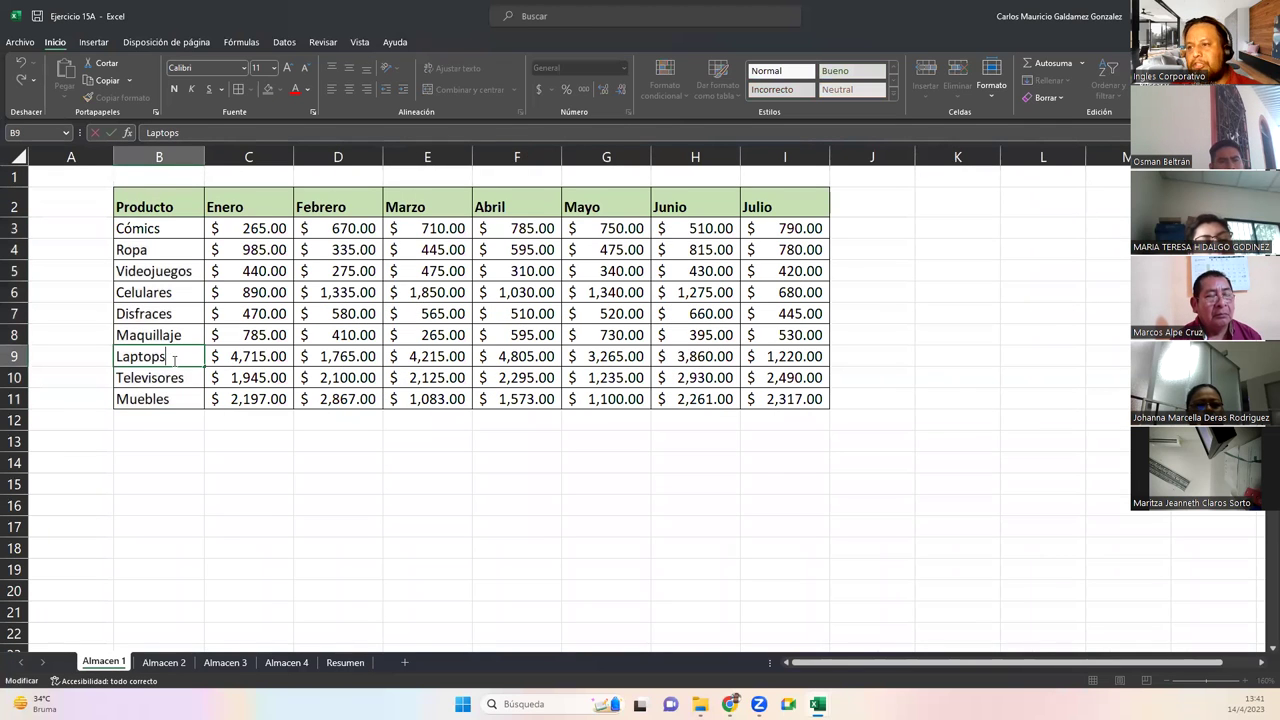
key(Return)
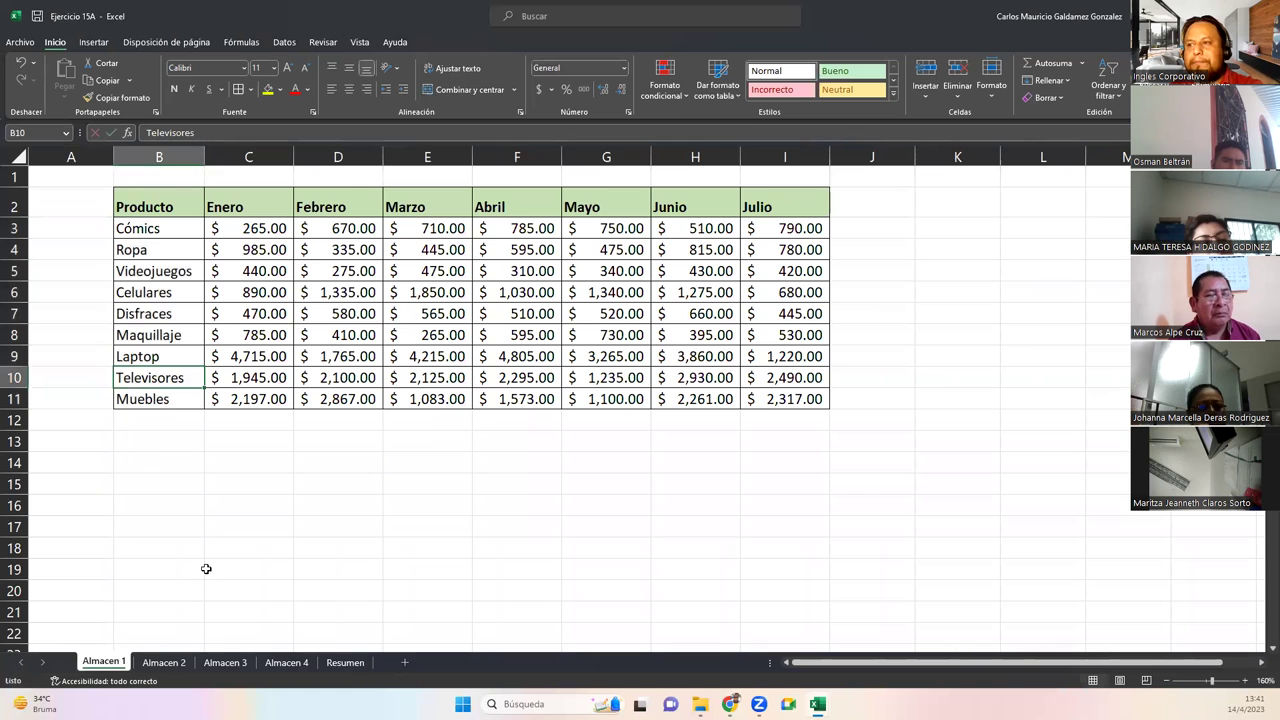
click(166, 663)
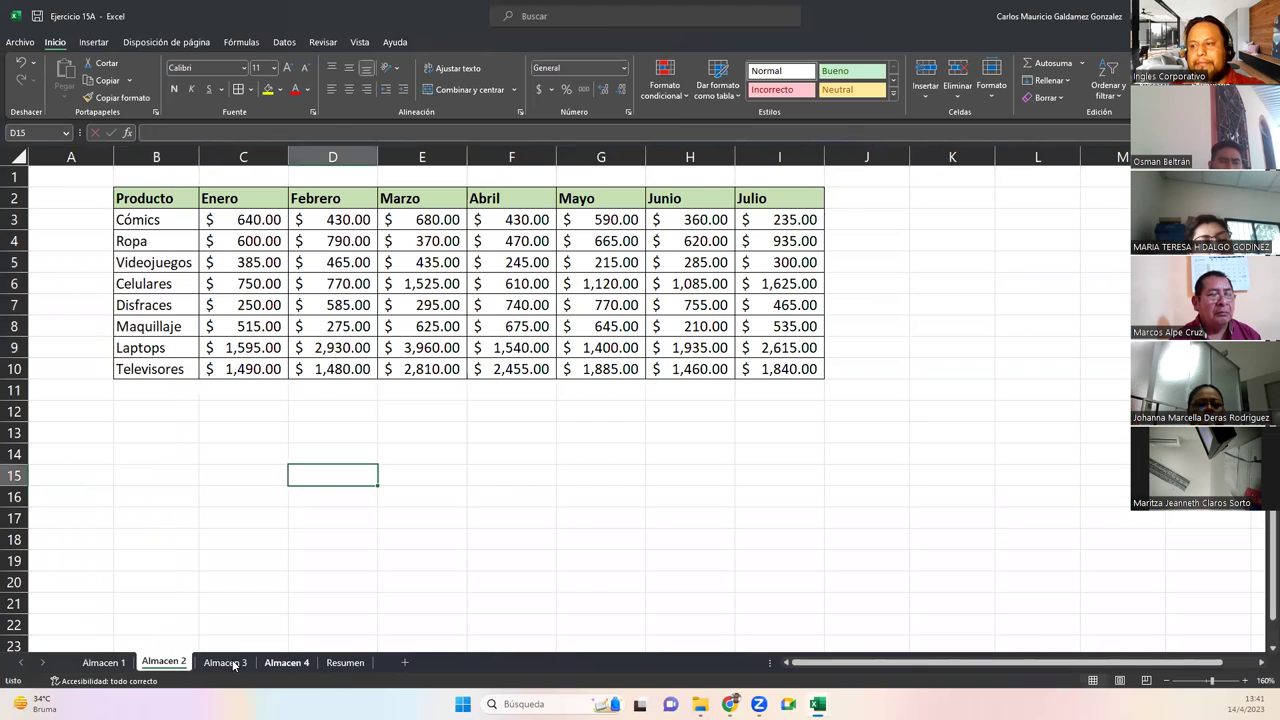
click(341, 663)
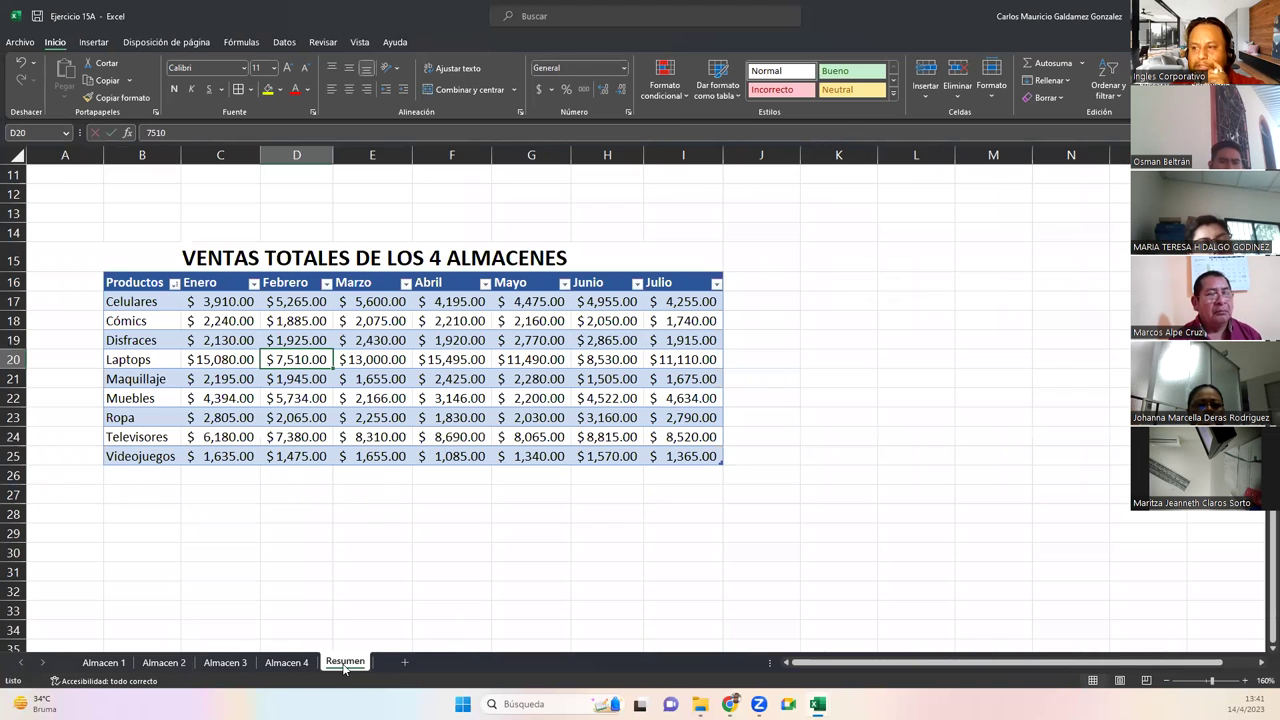
Consolidate the four warehouse ranges with Suma into Resumen starting at B30
drag(154, 543, 154, 535)
click(156, 553)
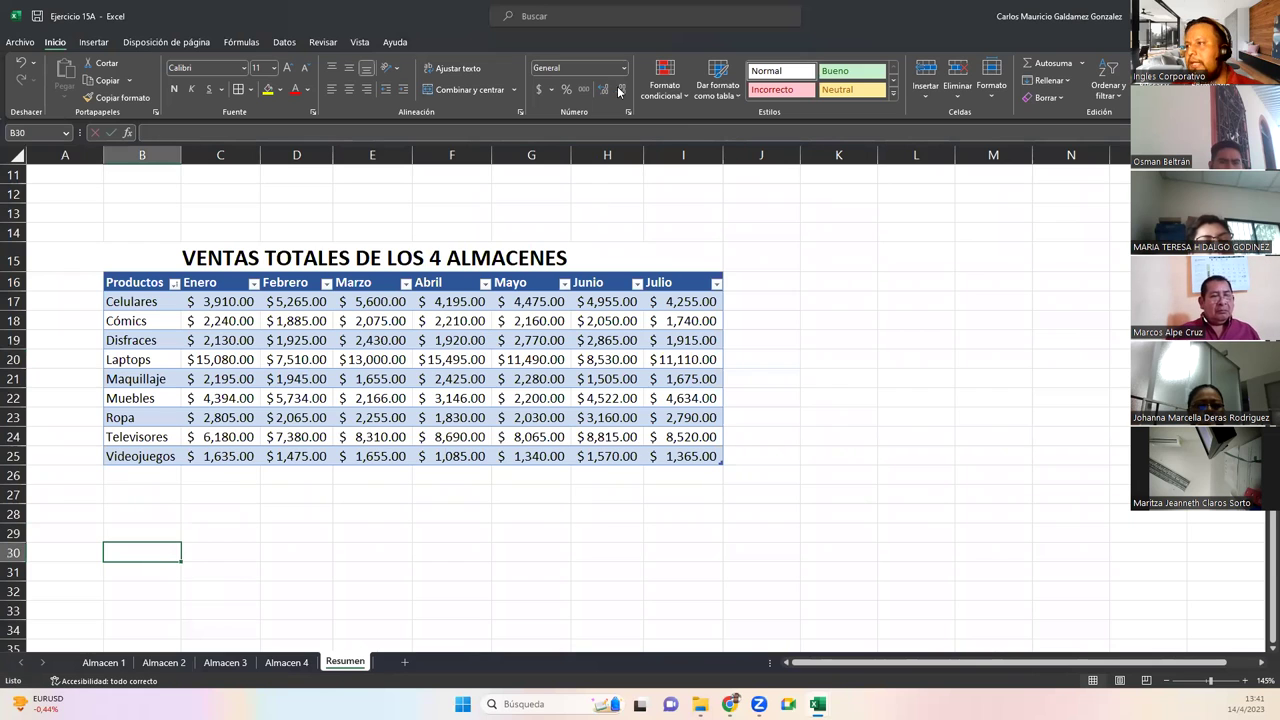
click(362, 42)
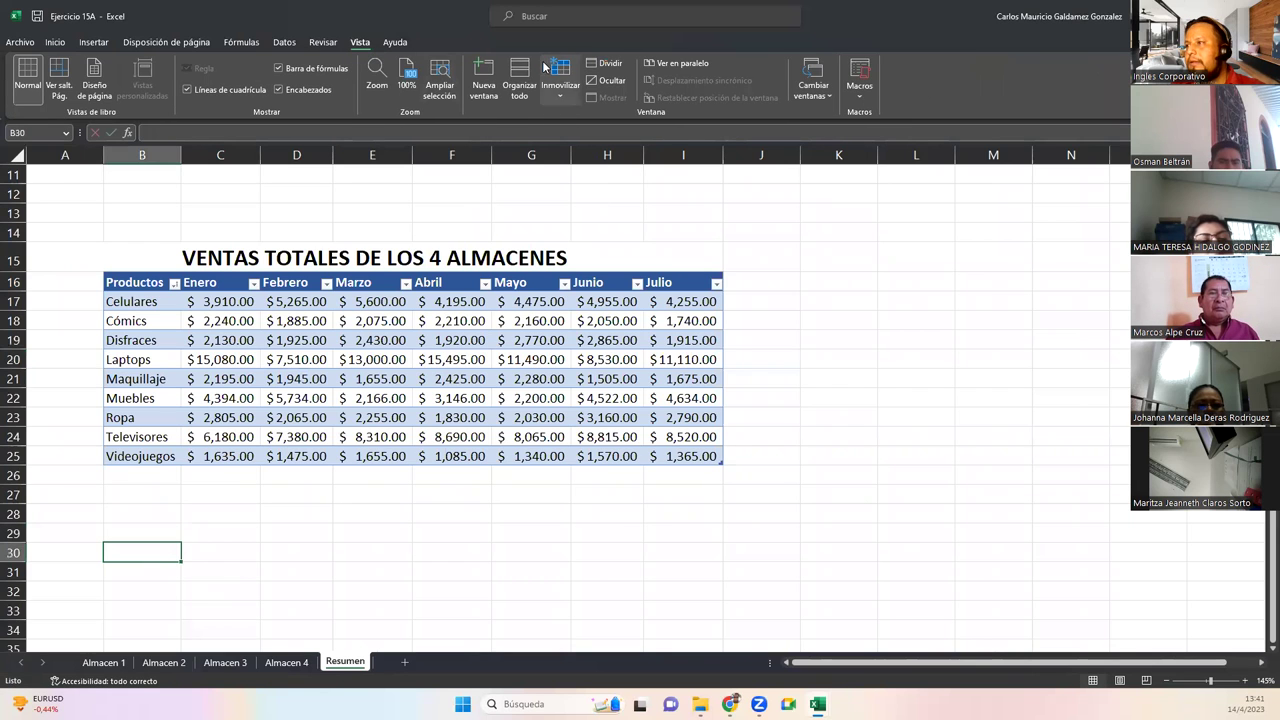
click(318, 42)
click(284, 42)
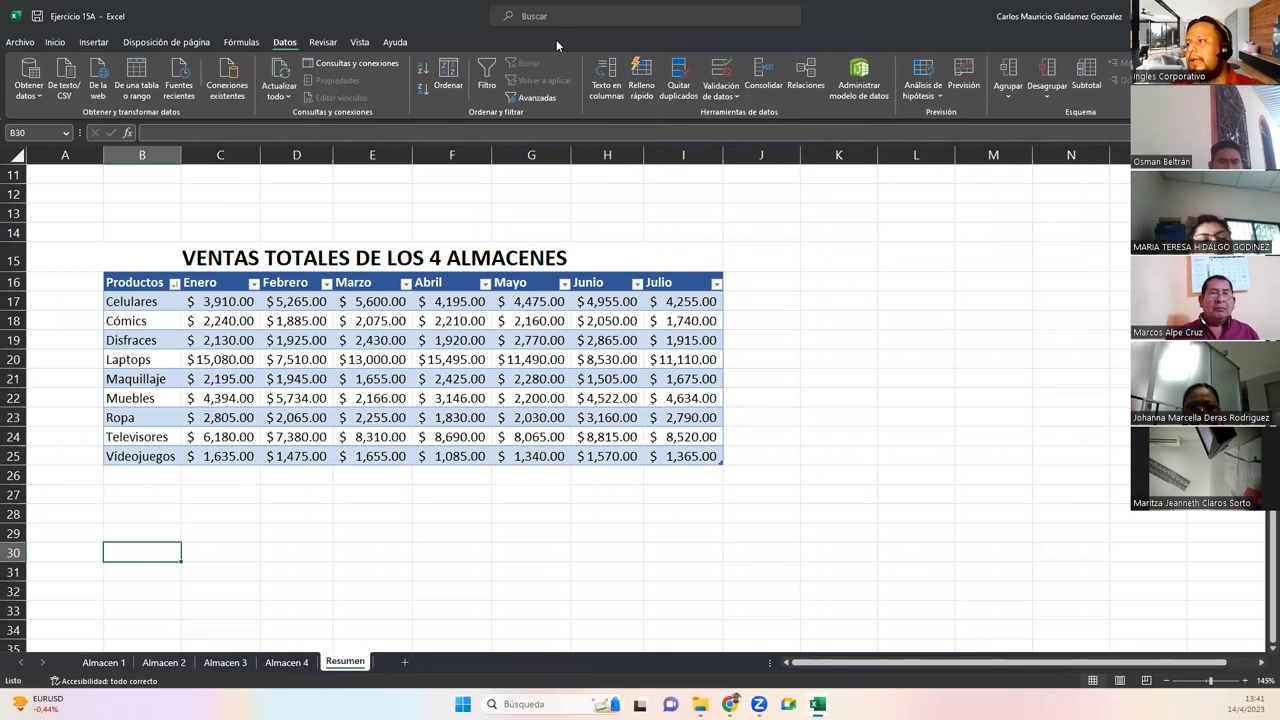
click(762, 78)
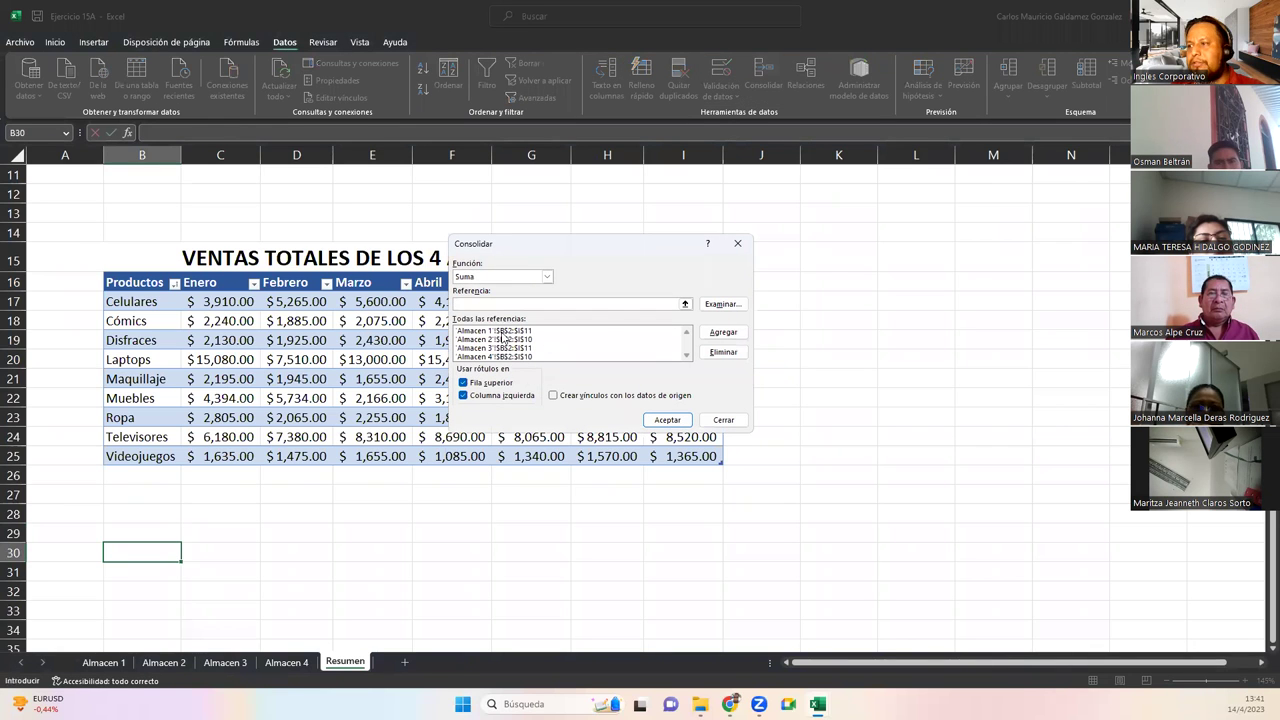
click(667, 419)
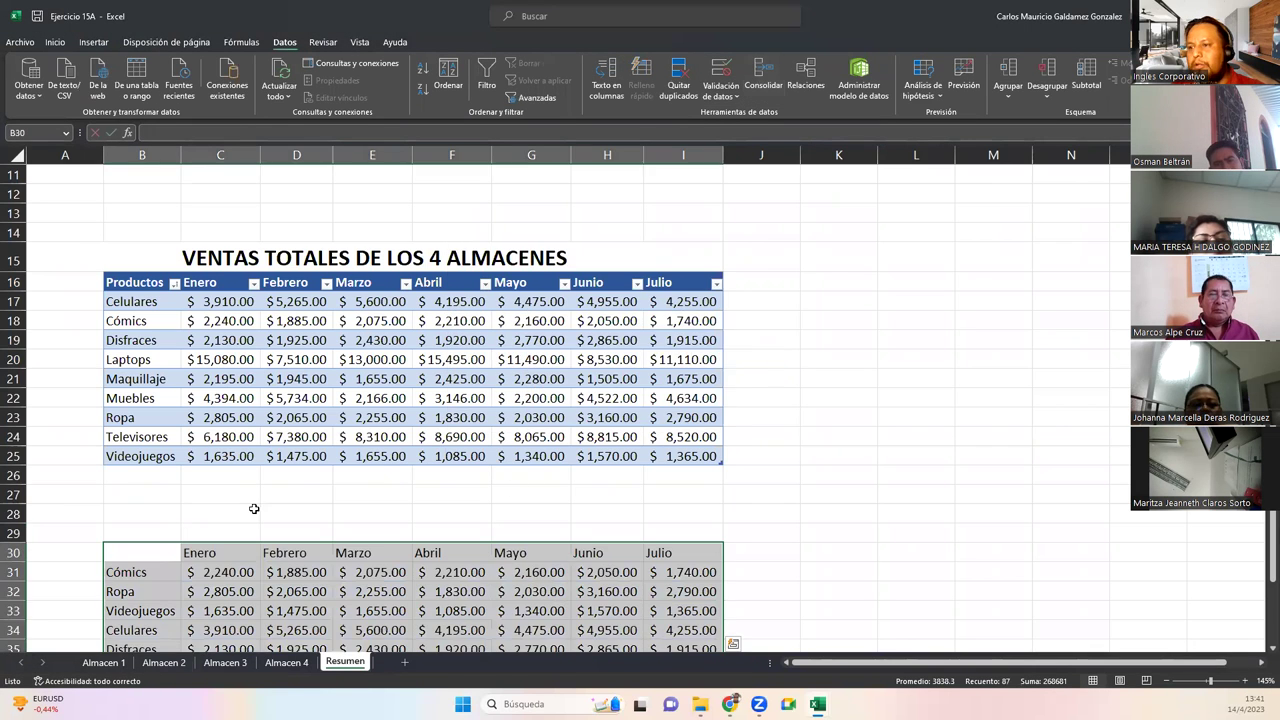
Inspect the separate Laptop and Laptops rows in the result, then show Almacen 1
click(175, 388)
click(199, 386)
drag(163, 381, 160, 407)
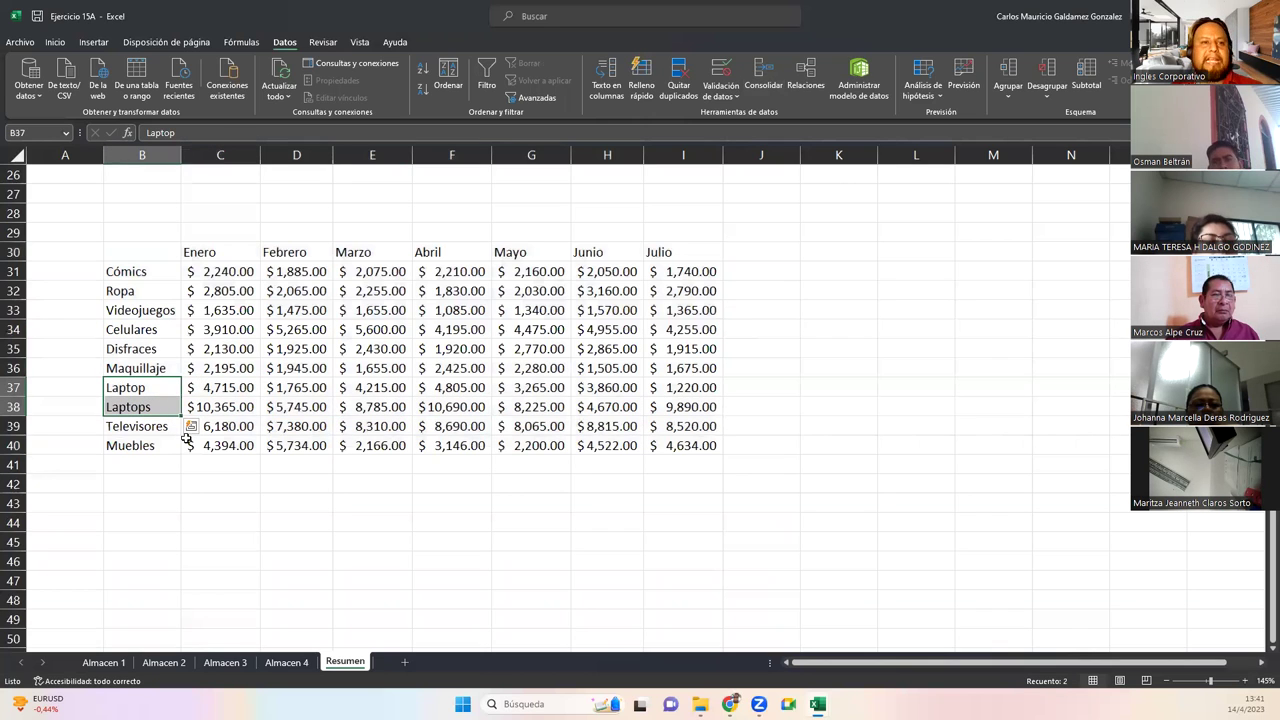
click(113, 663)
Review the Almacen 1 product names, cancelling an accidental clear of Celulares
drag(184, 228, 180, 397)
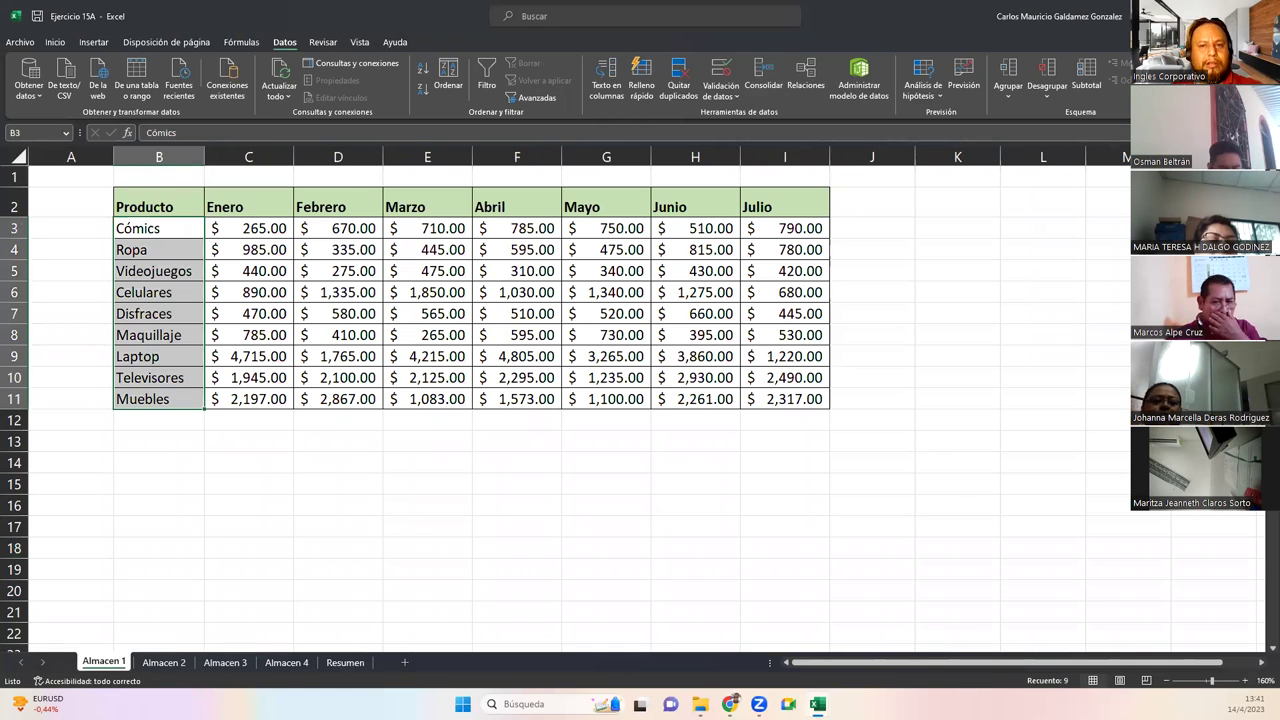
double_click(151, 257)
click(198, 285)
key(BackSpace)
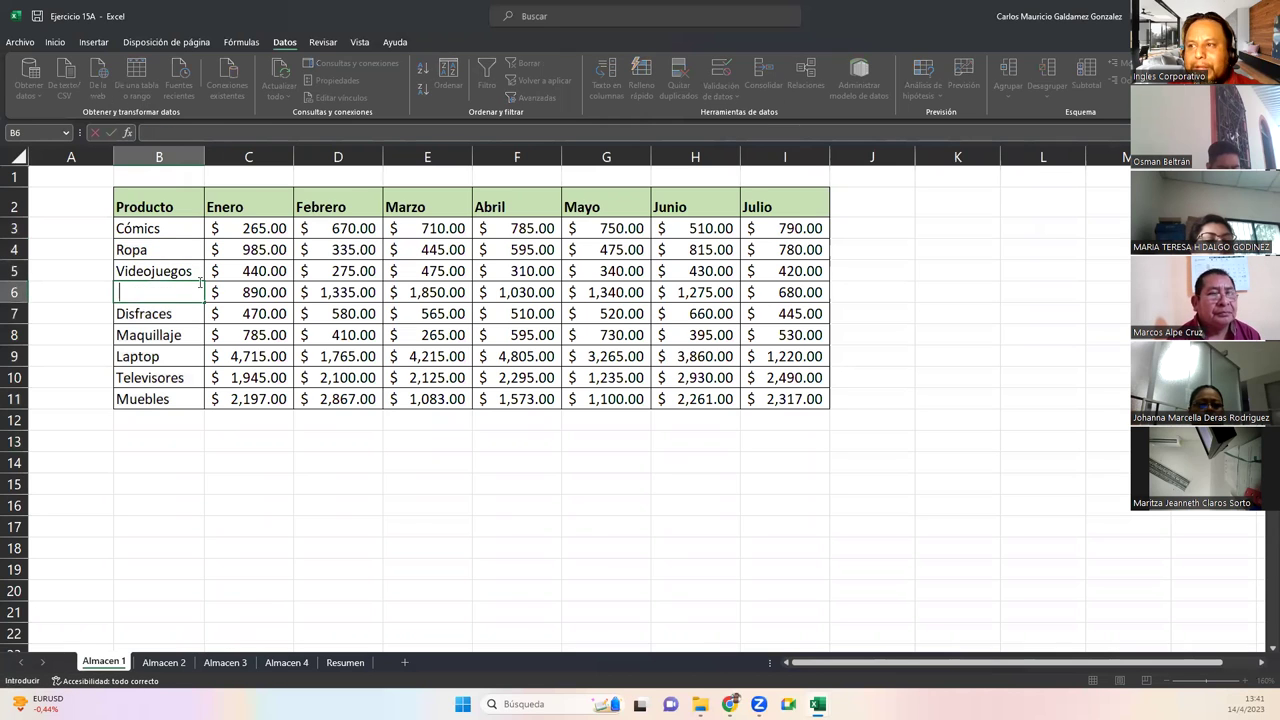
key(Escape)
double_click(163, 257)
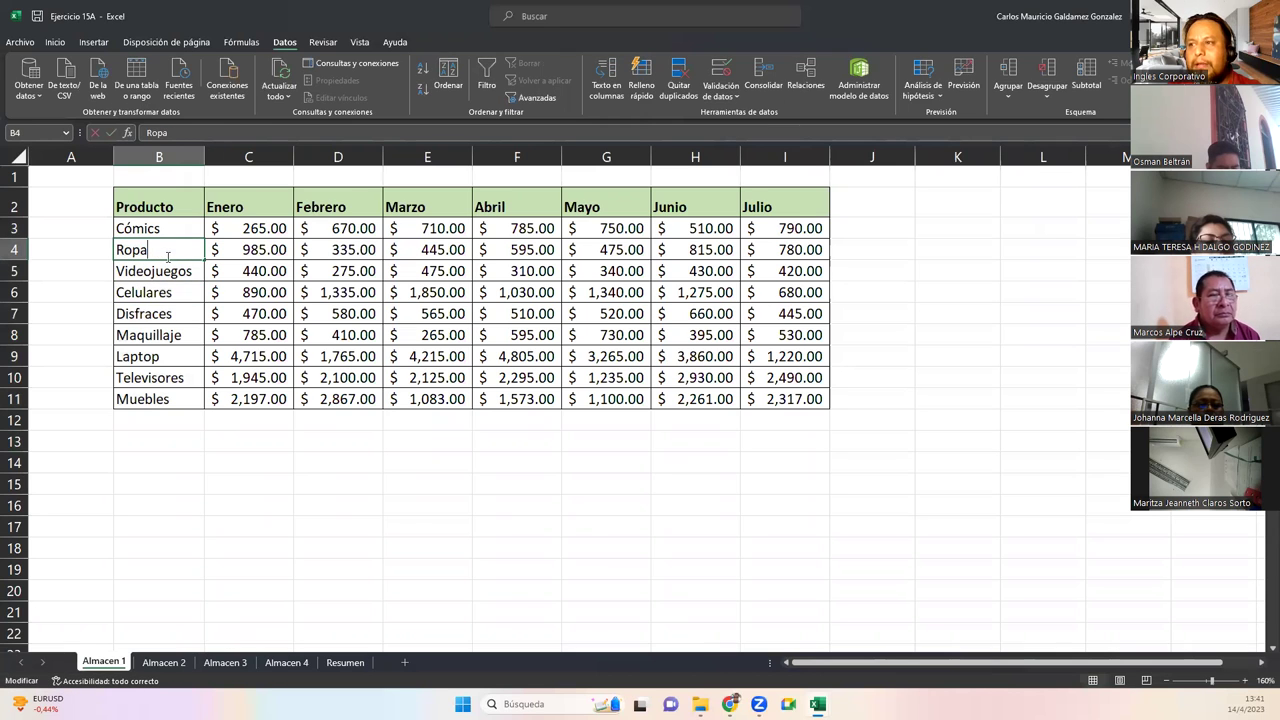
click(196, 279)
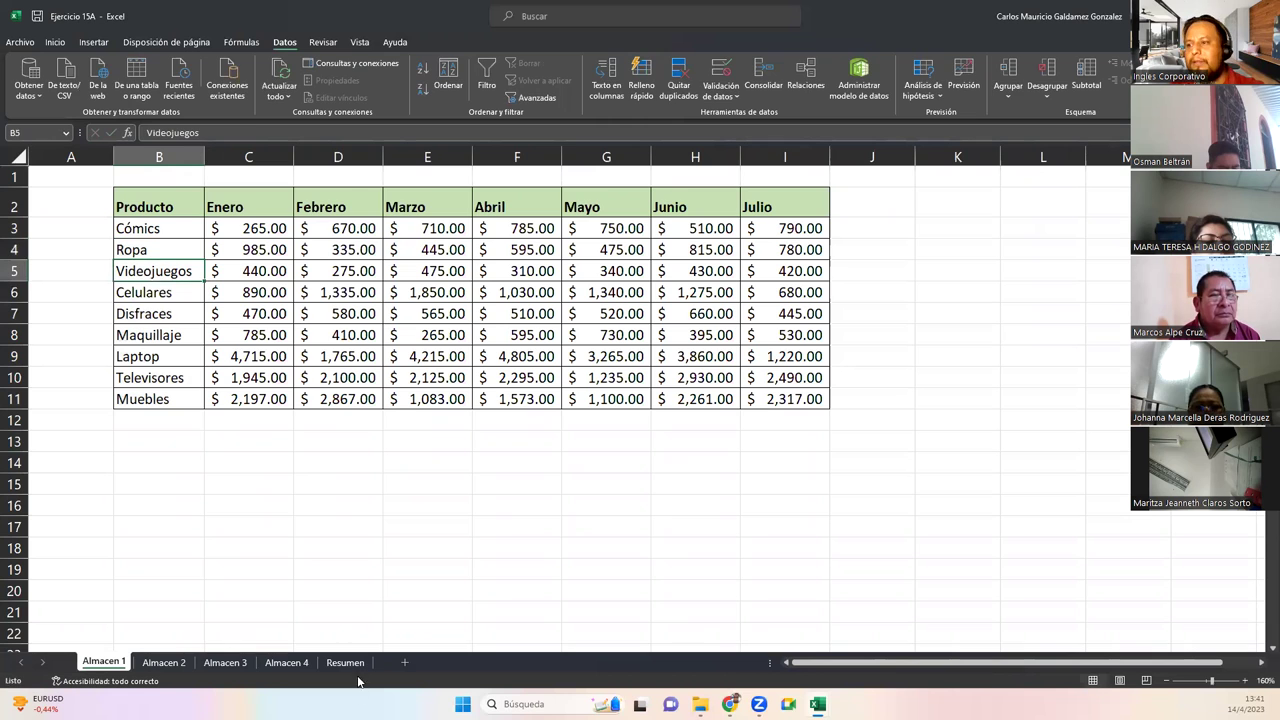
Consolidate the four Almacen ranges into Resumen at B44
click(348, 664)
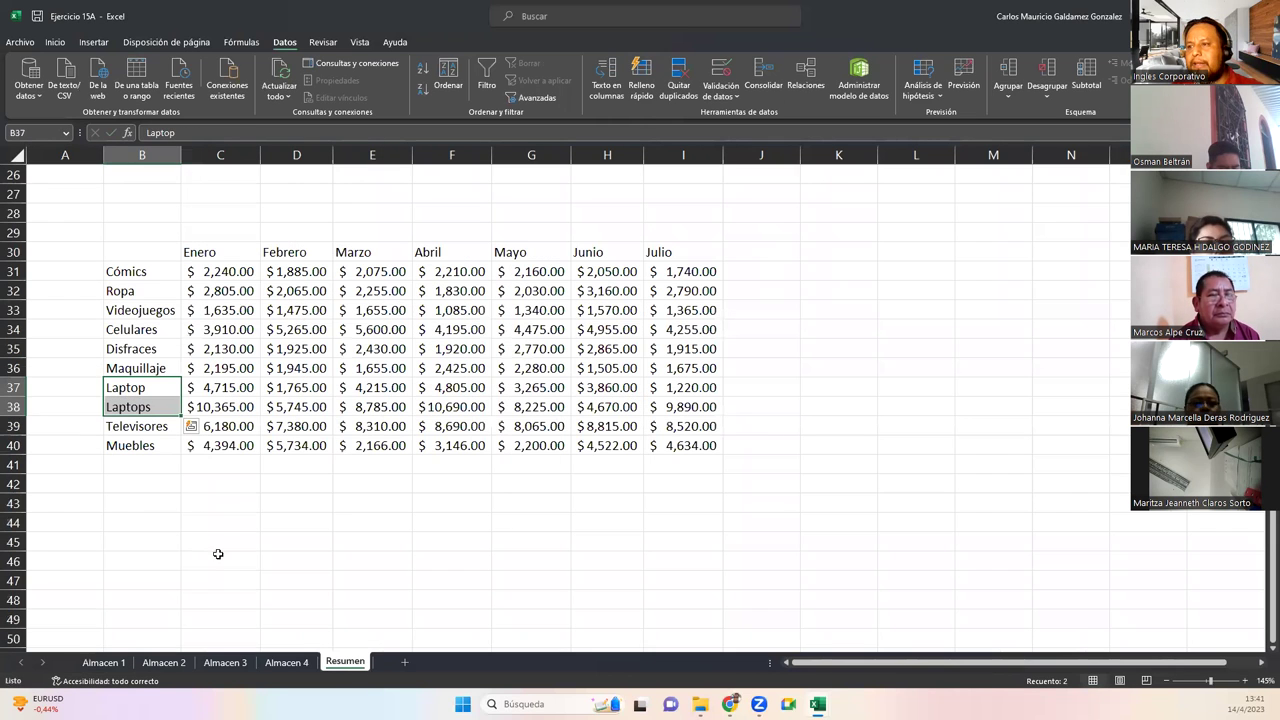
click(150, 518)
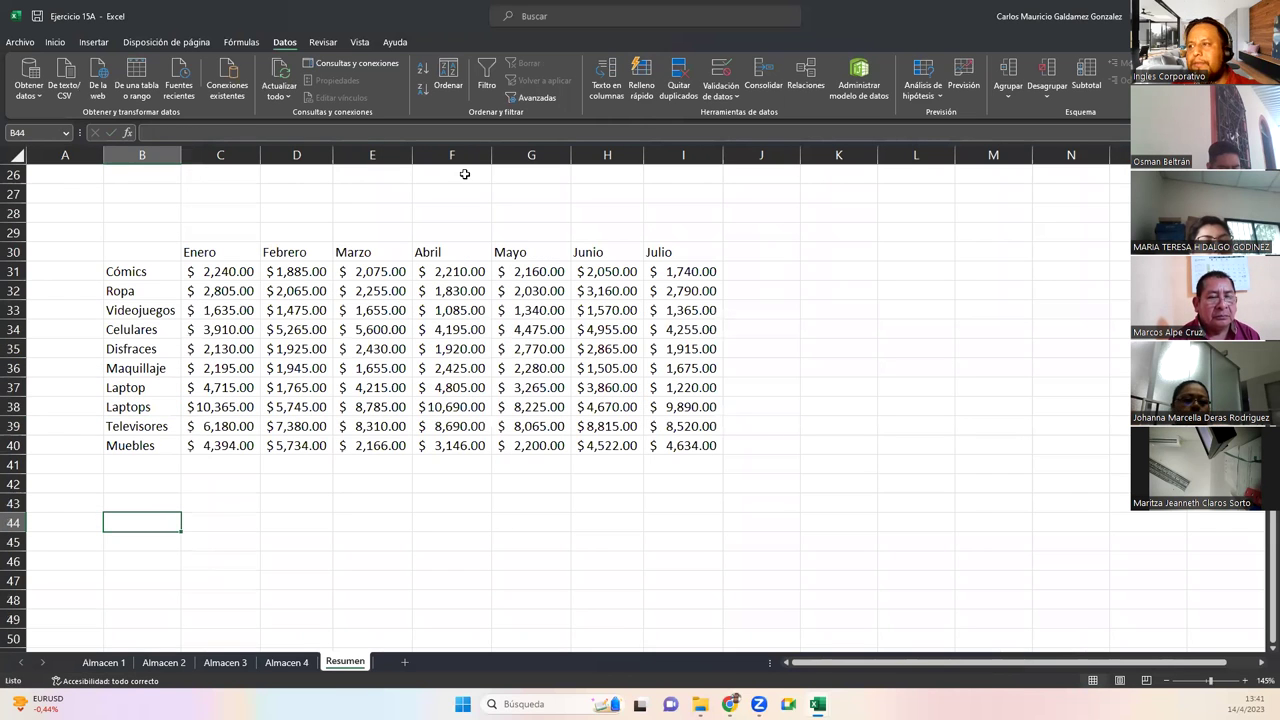
click(760, 72)
click(655, 421)
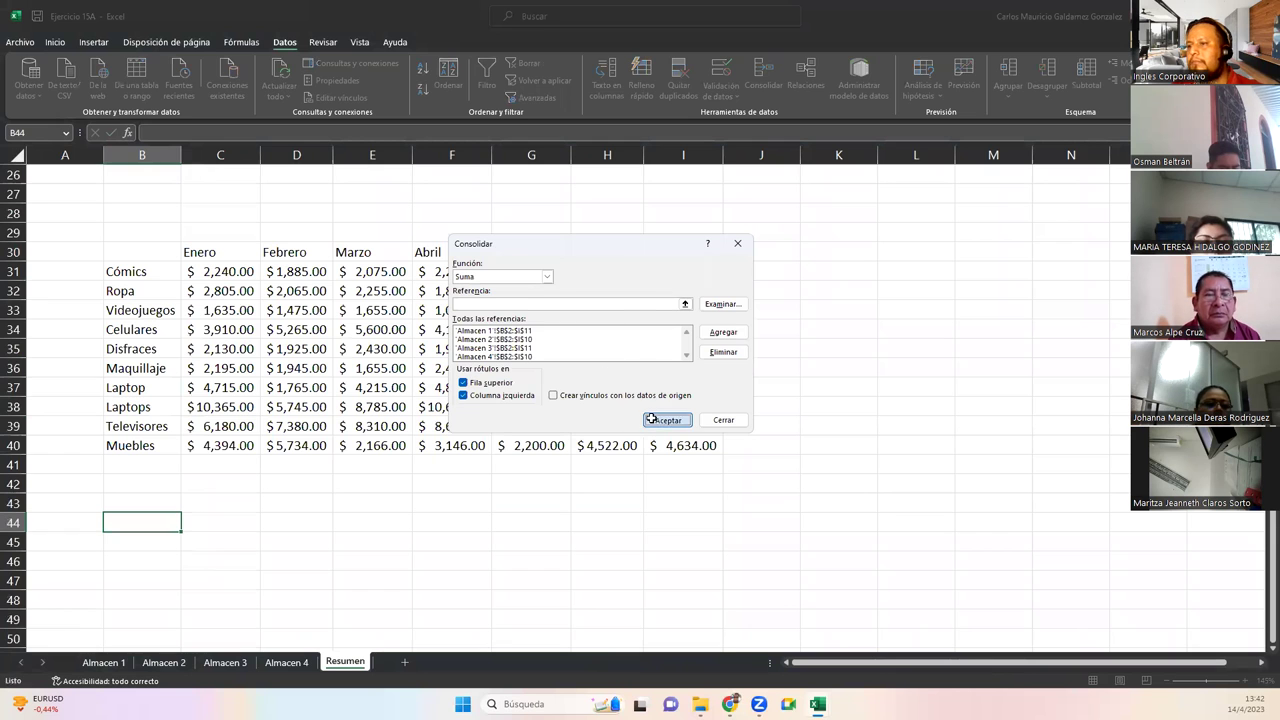
Inspect the duplicate Ropa labels in the trial consolidated table
scroll(200, 366, down, 5)
click(150, 275)
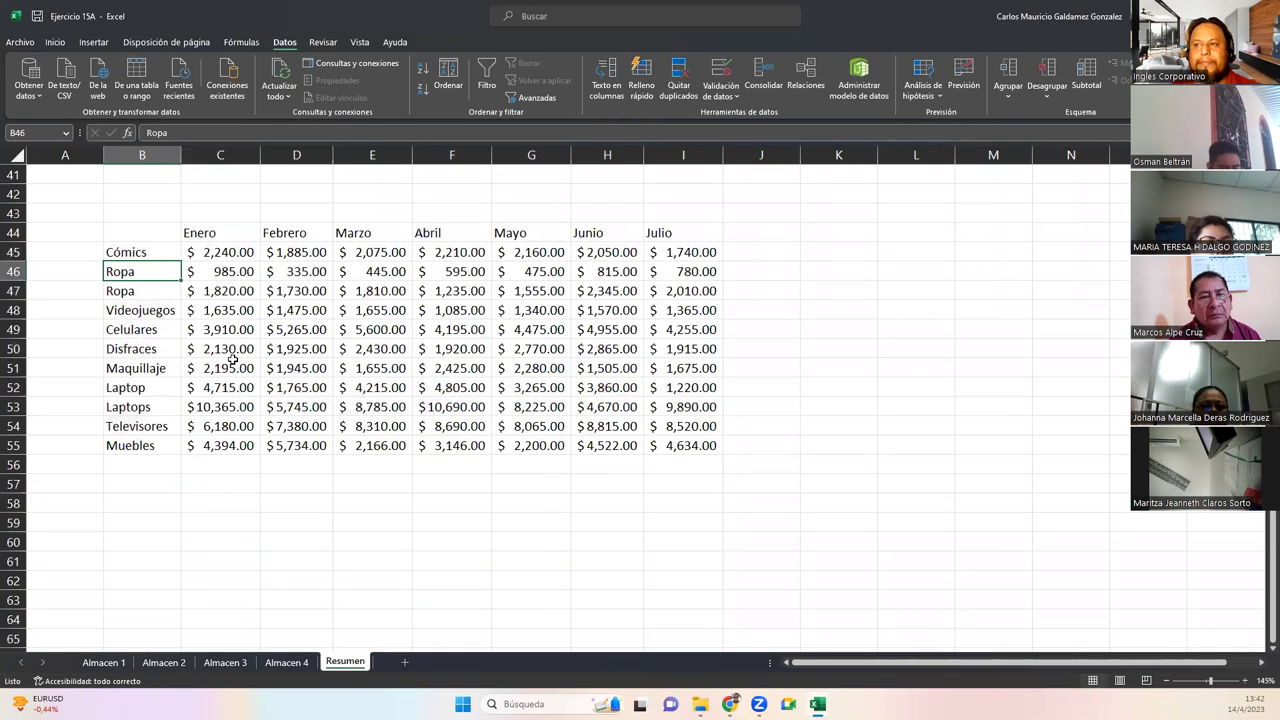
key(F2)
double_click(156, 290)
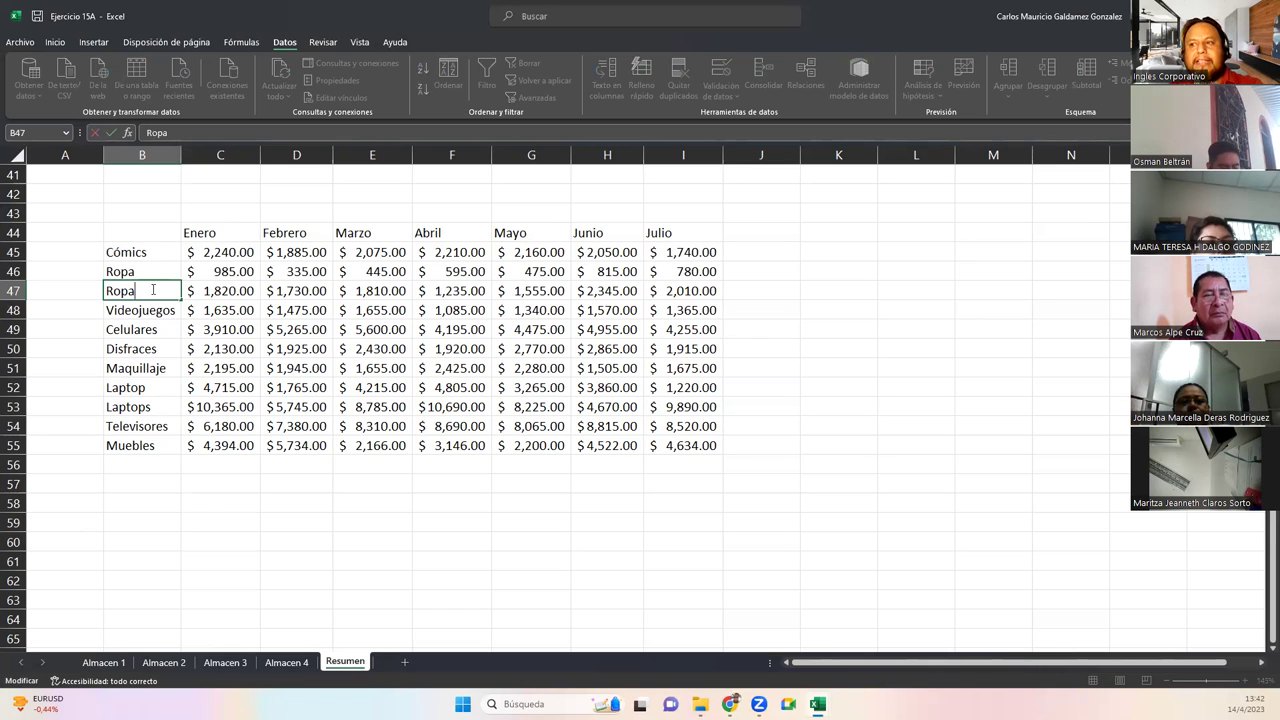
key(Escape)
key(Up)
Select the whole trial consolidation and undo it, then return to Resumen
key(ctrl+a)
key(ctrl+z)
scroll(270, 388, up, 10)
scroll(270, 388, down, 5)
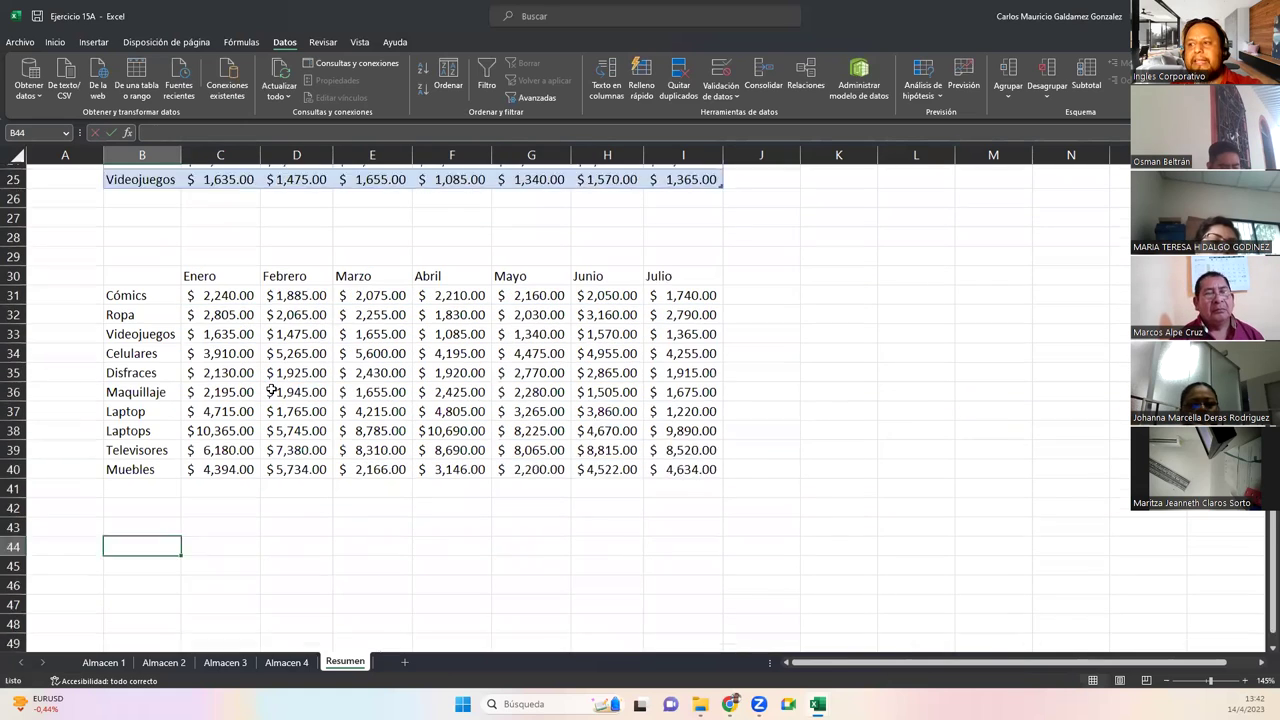
key(ctrl+Page_Up)
key(ctrl+Page_Up)
key(ctrl+Page_Up)
key(ctrl+Page_Up)
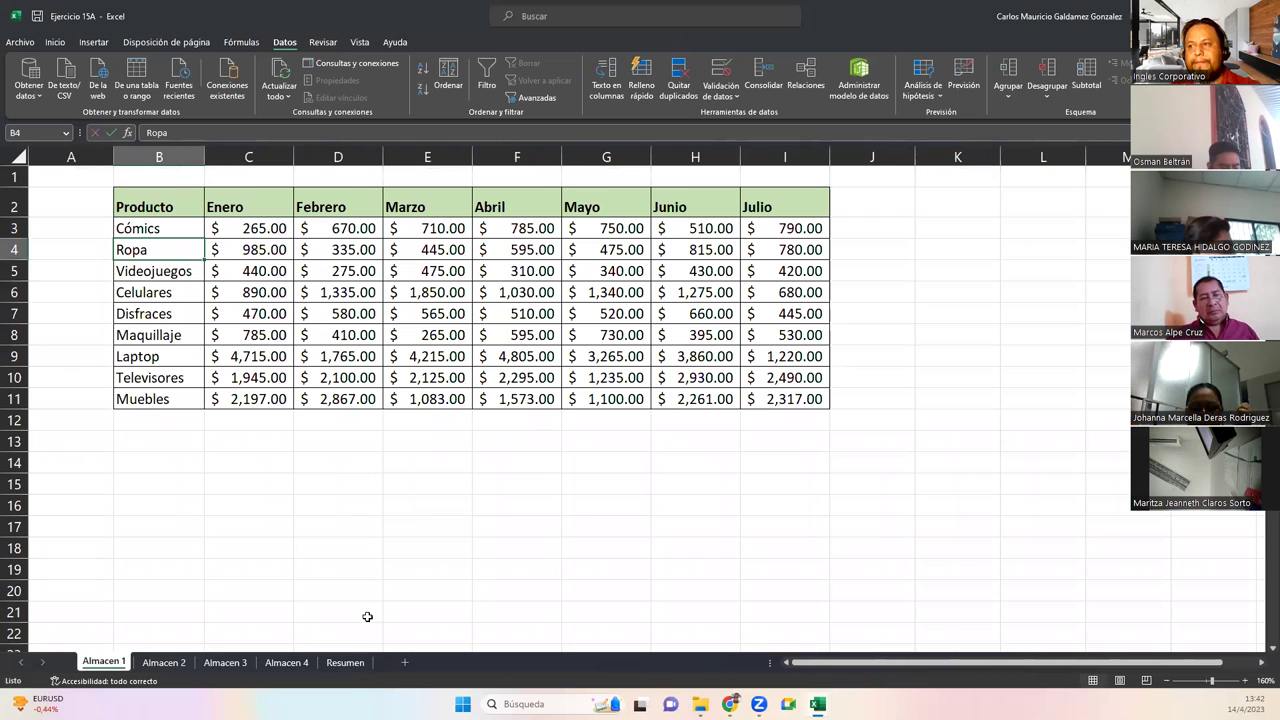
click(344, 662)
scroll(329, 575, up, 8)
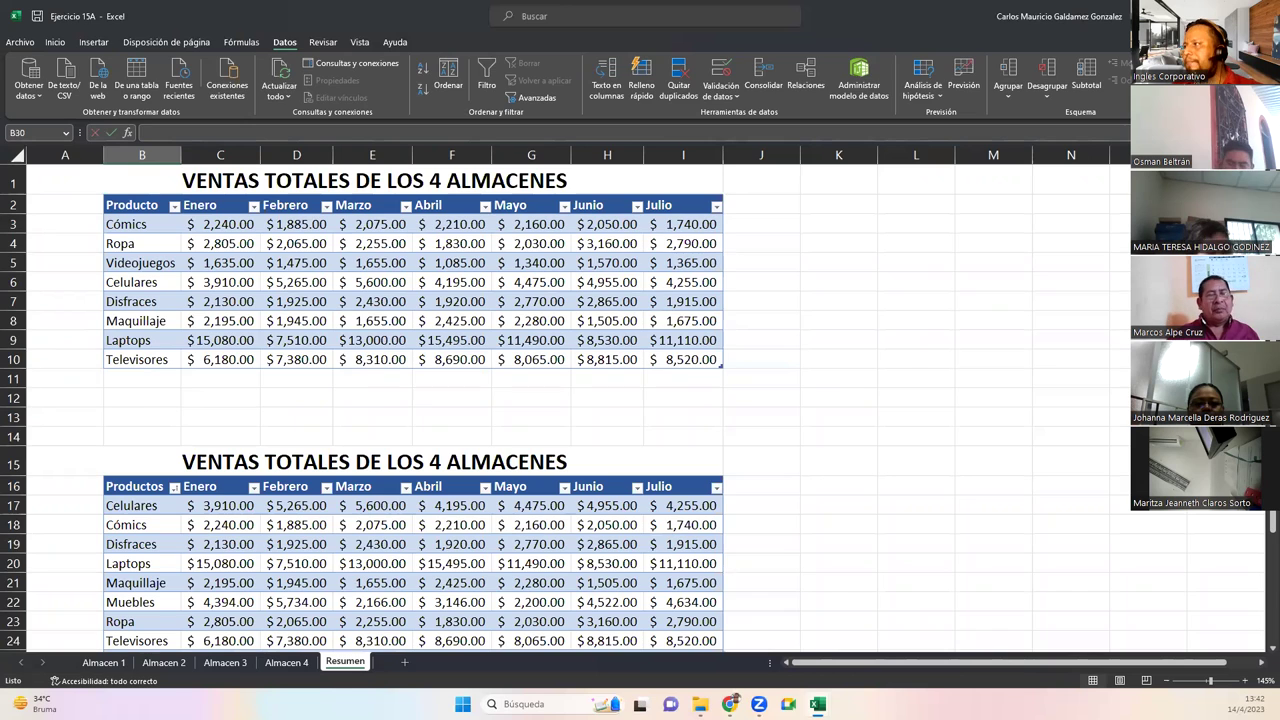
key(alt+Tab)
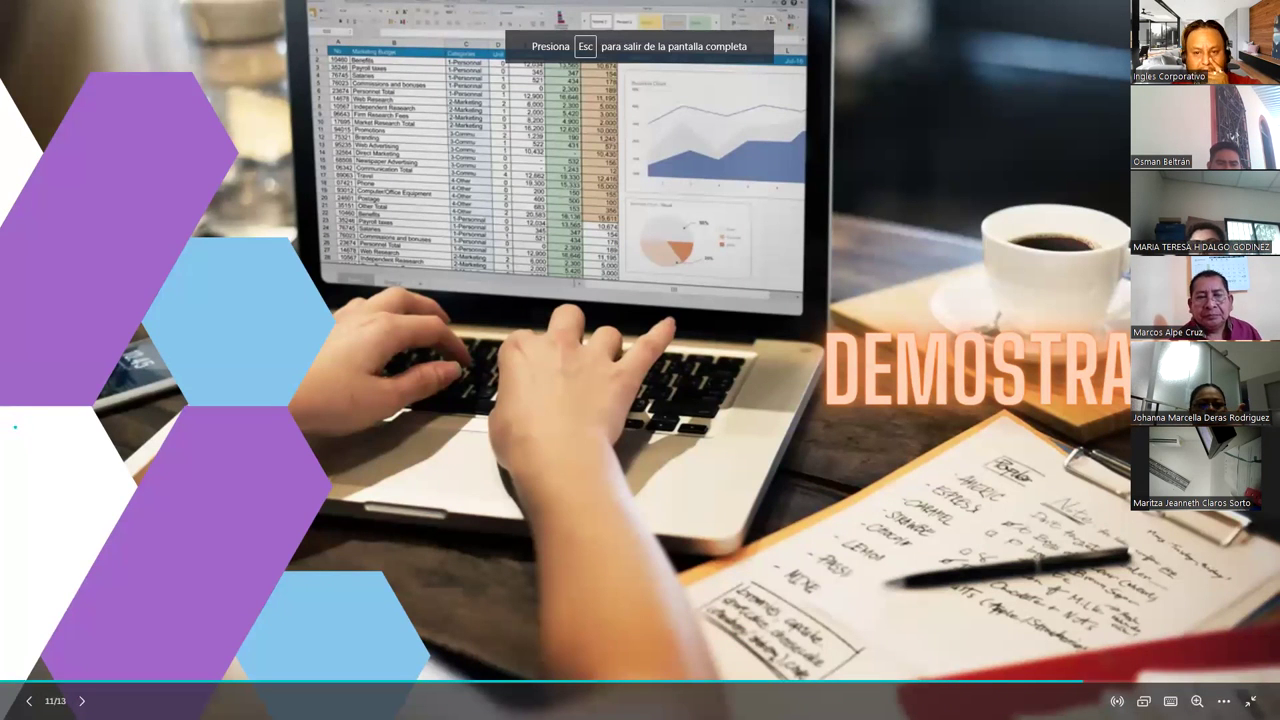
key(alt+Tab)
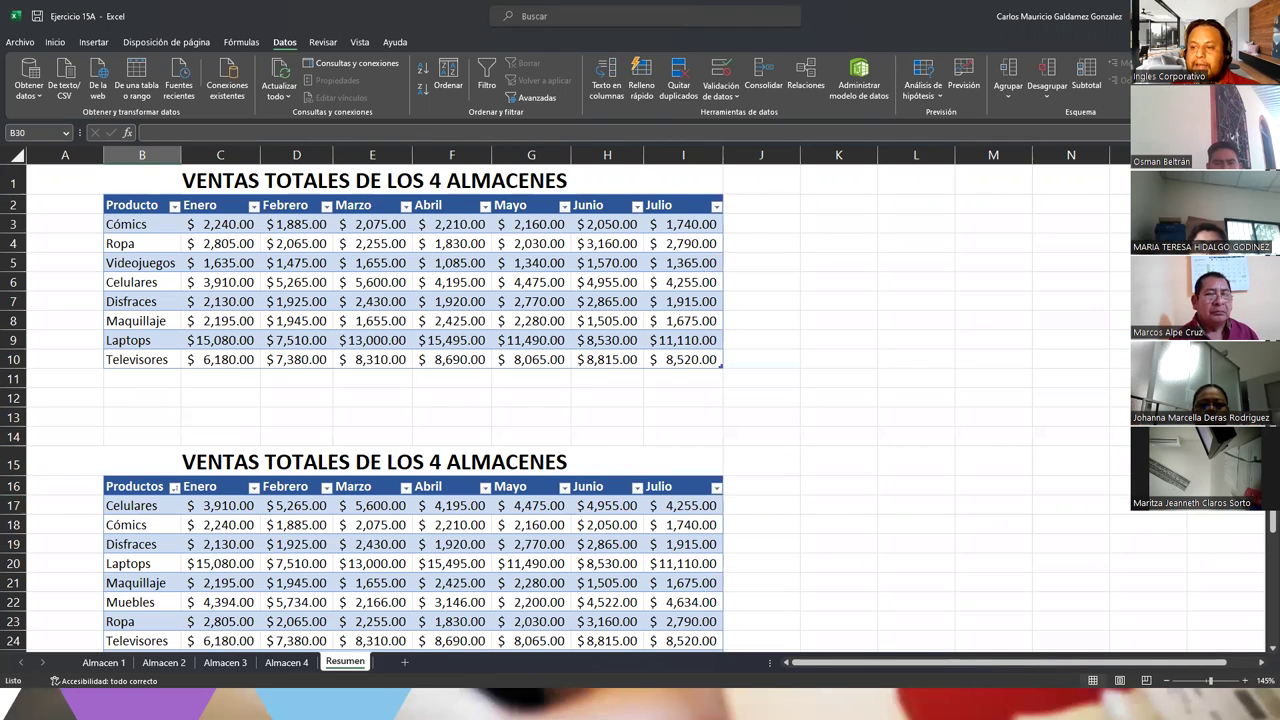
click(118, 662)
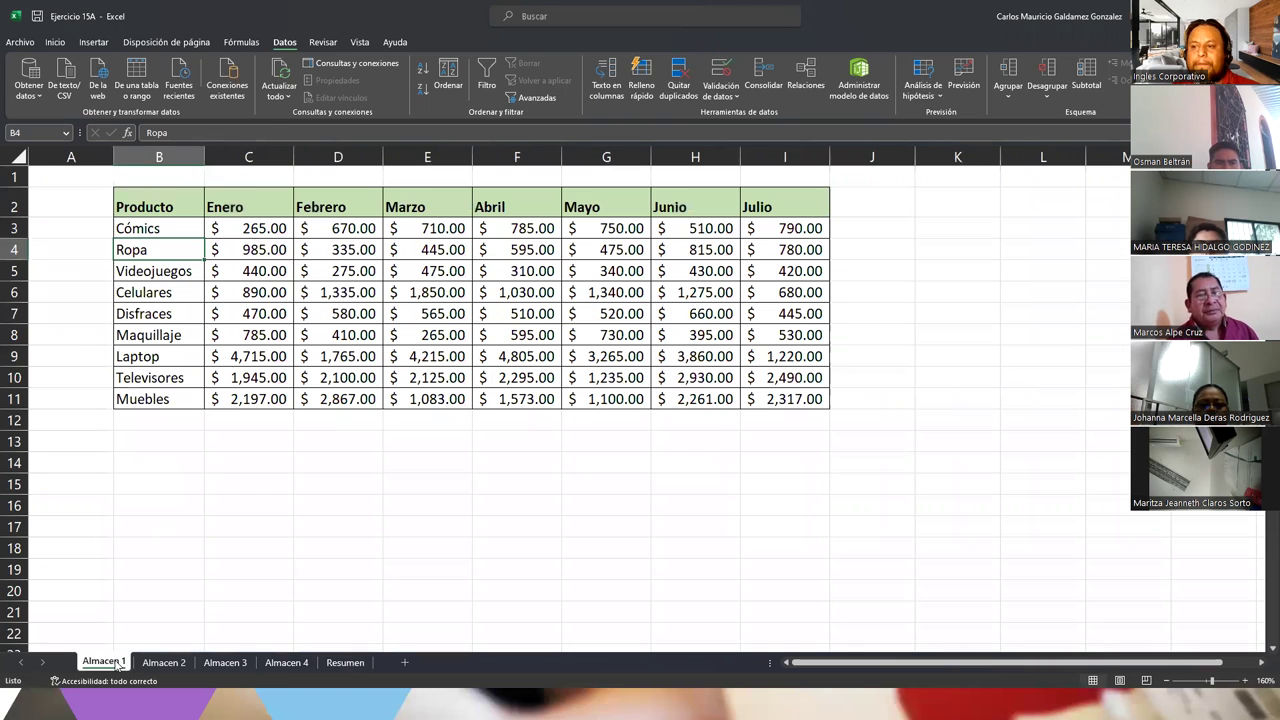
click(348, 316)
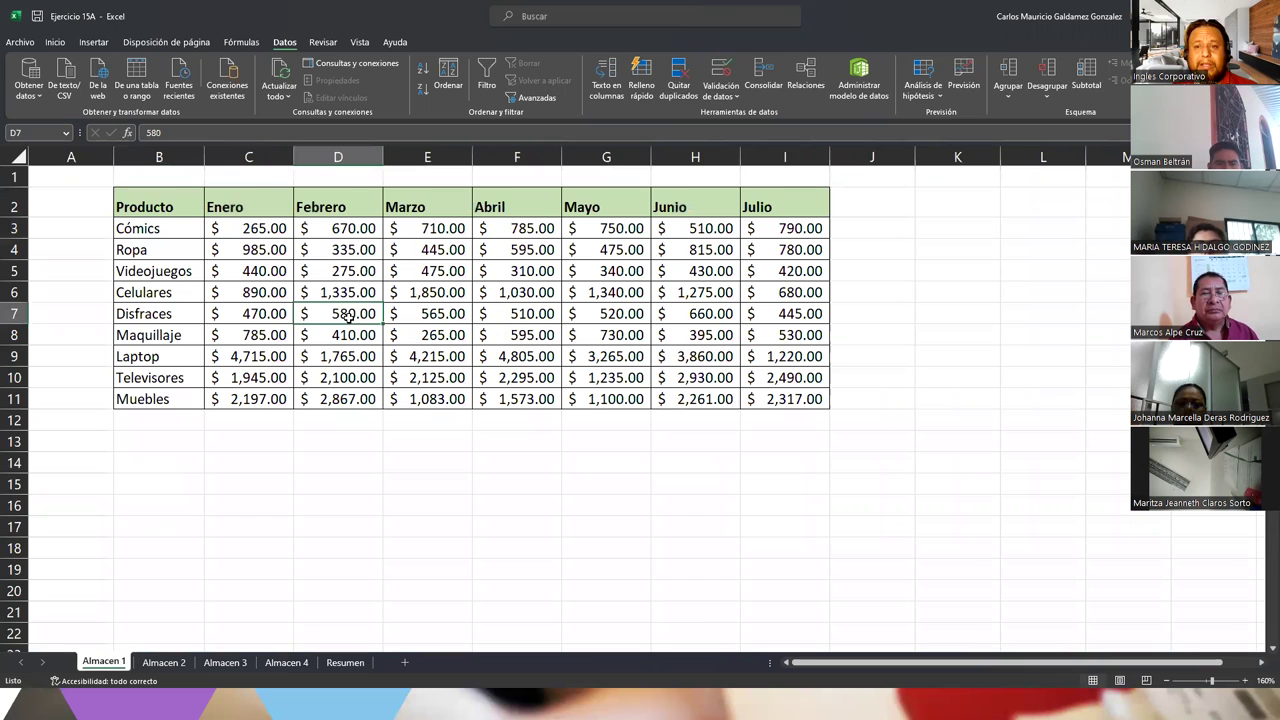
click(345, 662)
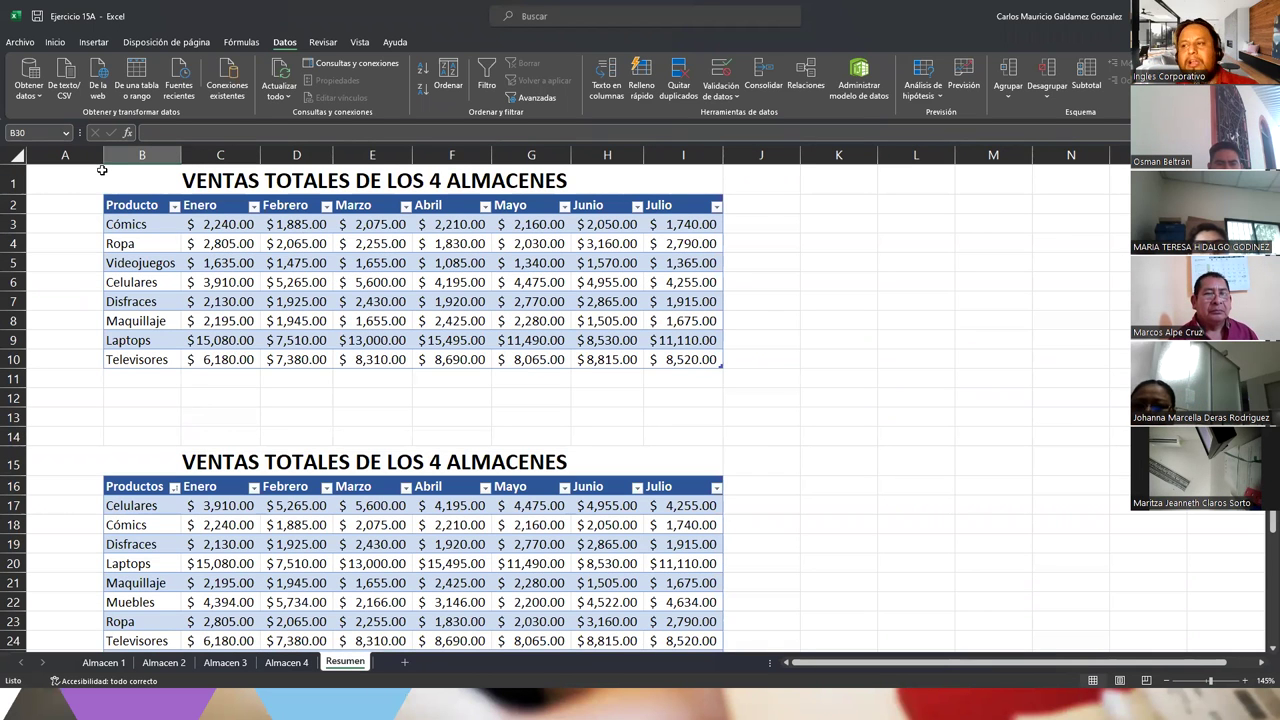
drag(125, 205, 690, 359)
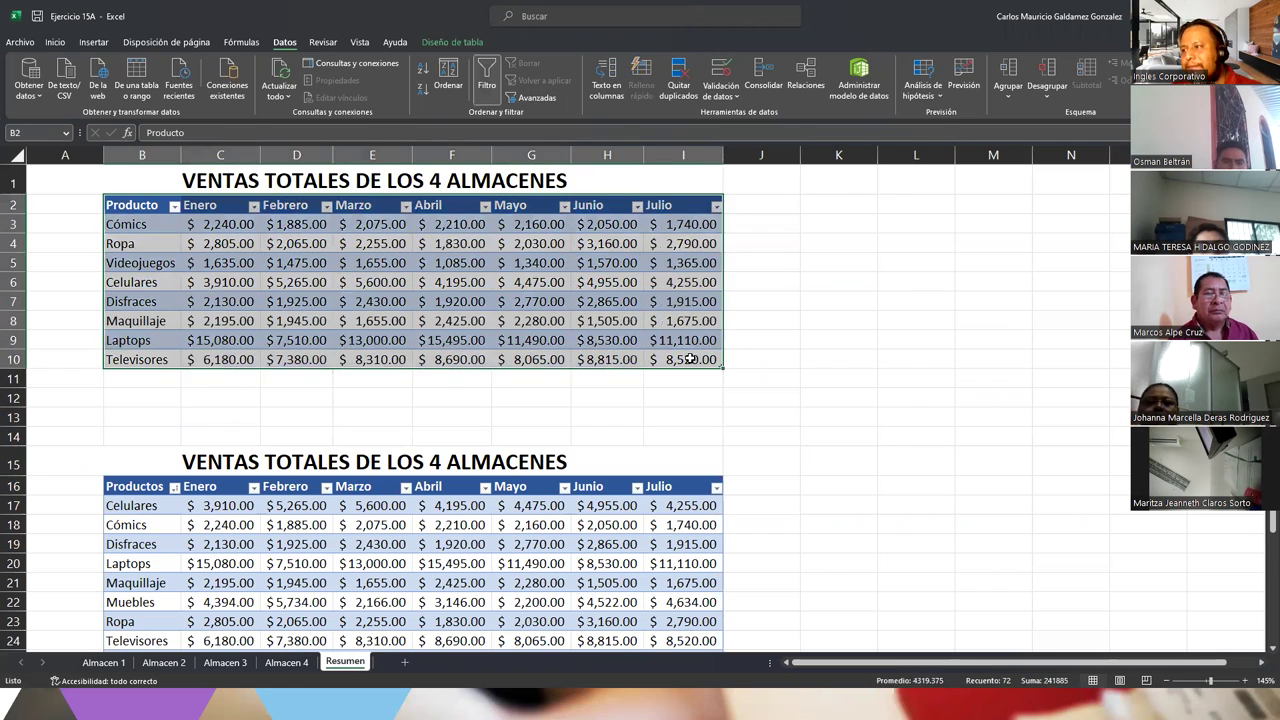
Add a Total row to the table with Suma for Enero through Julio
click(690, 359)
click(446, 42)
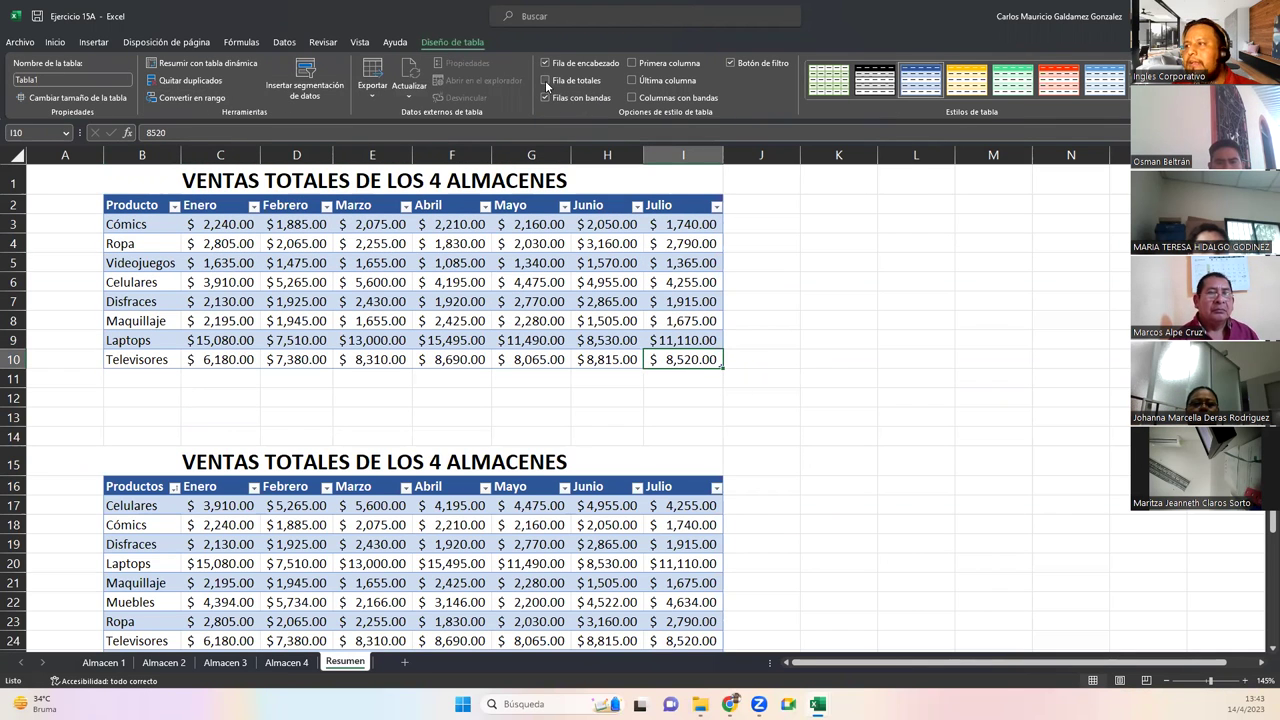
click(545, 81)
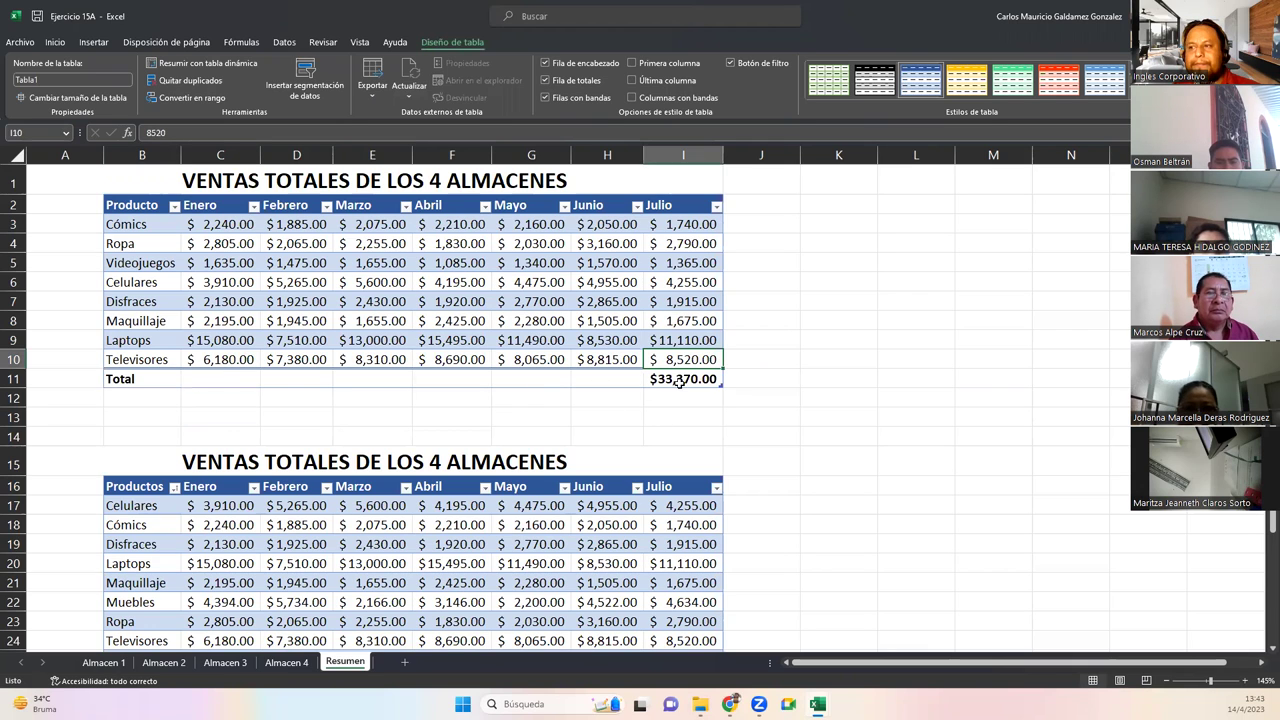
click(213, 381)
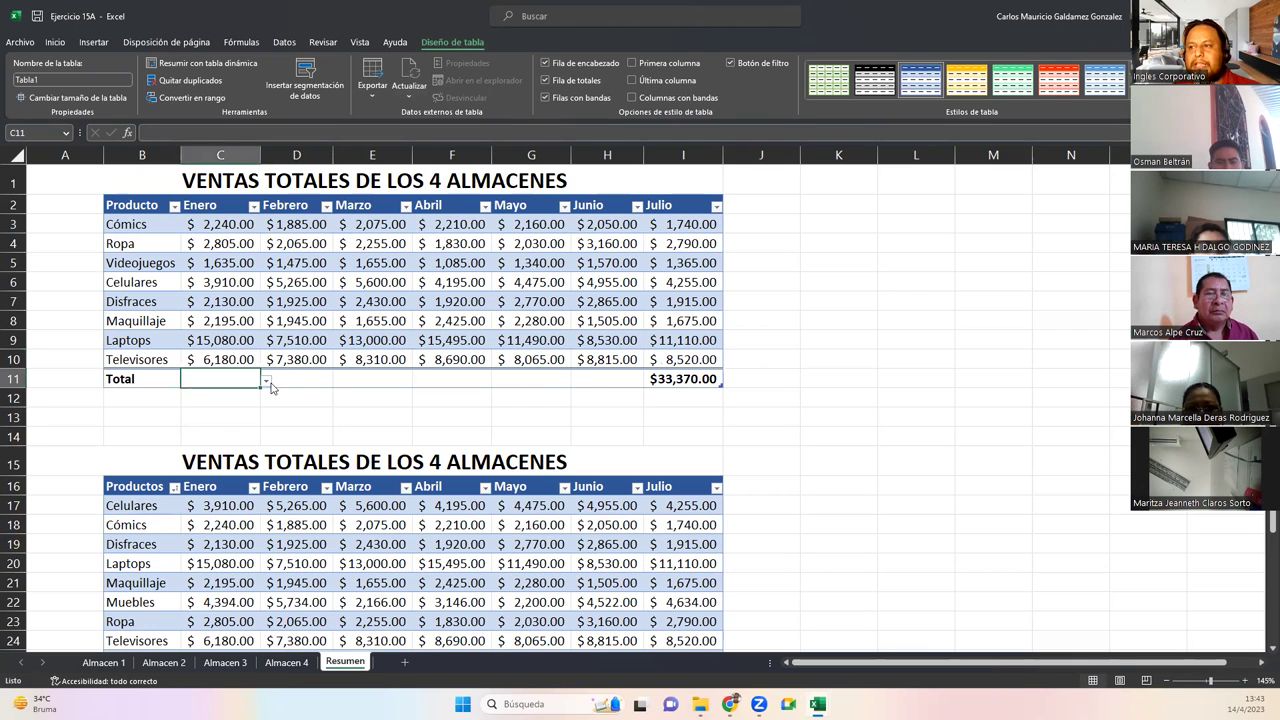
click(267, 382)
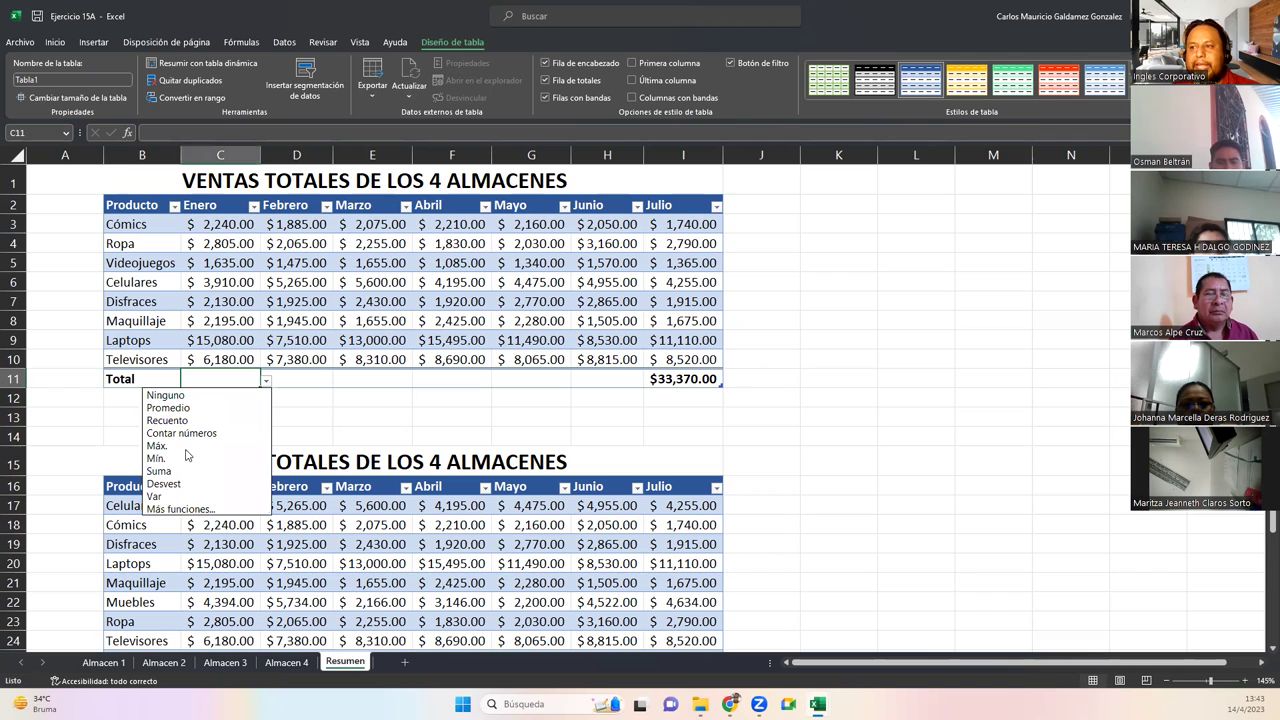
key(Return)
drag(263, 390, 722, 390)
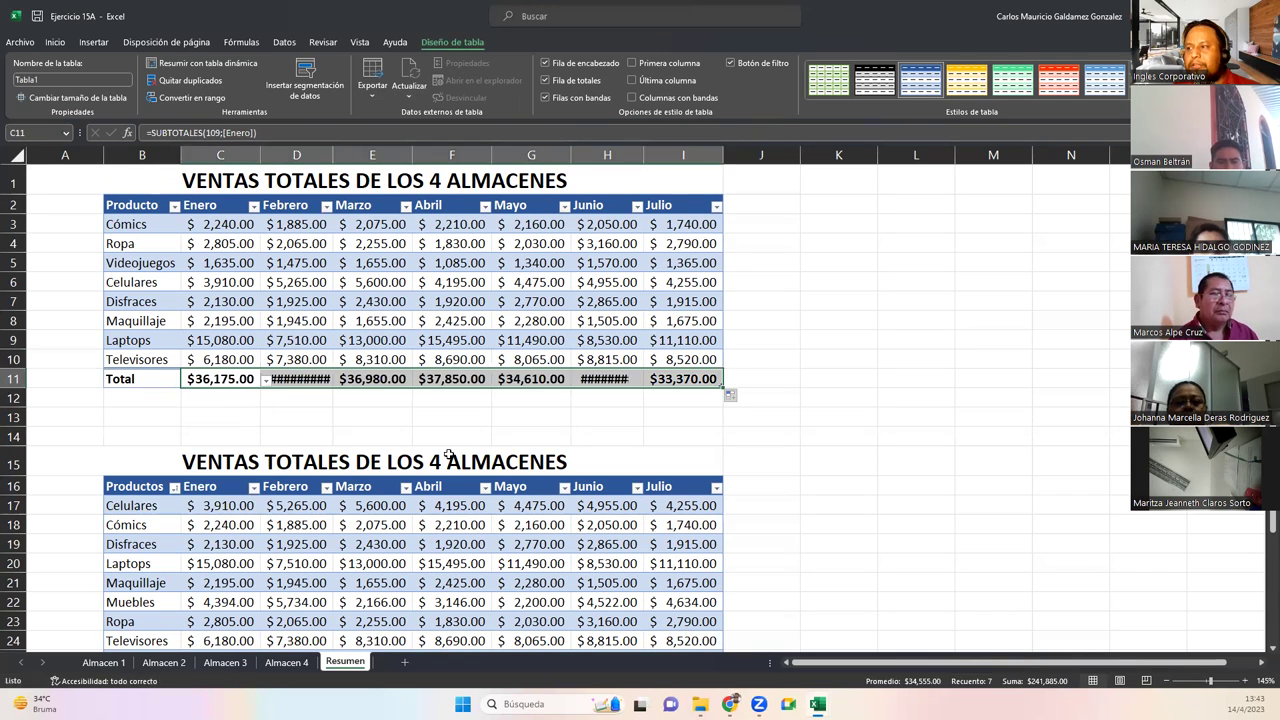
Autofit columns H and D so their totals show, then display Almacen 1
double_click(643, 156)
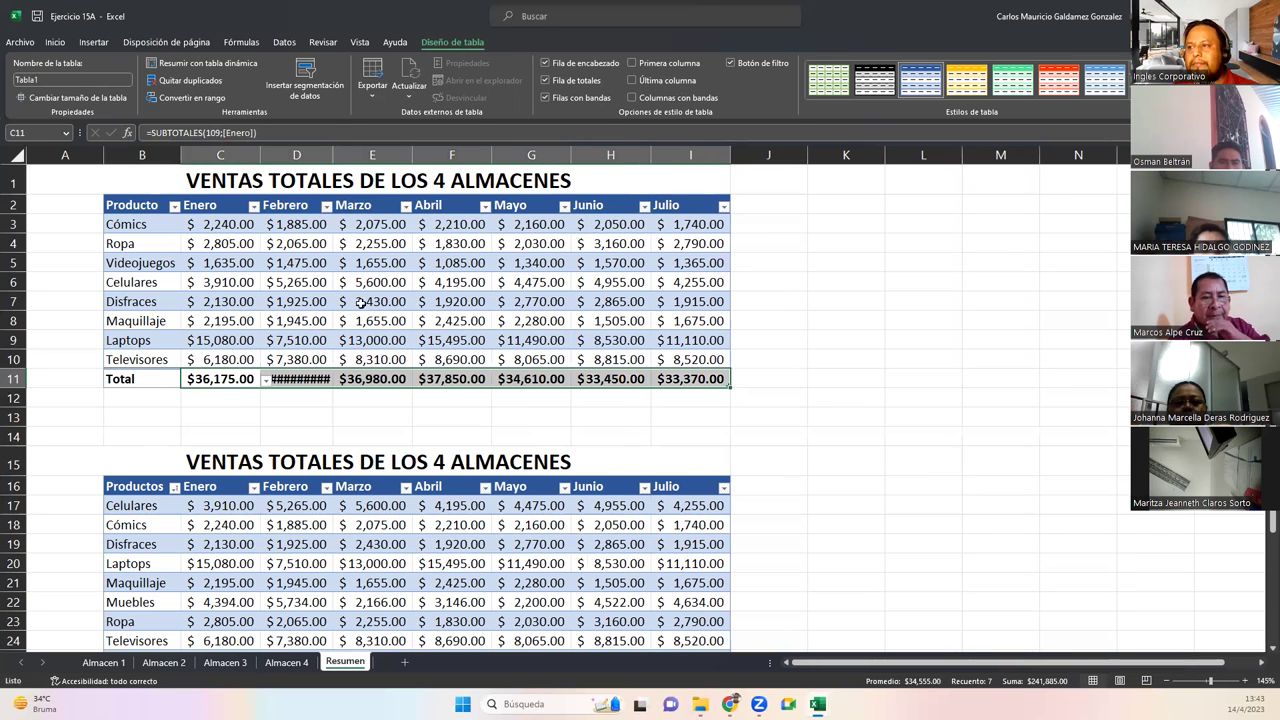
double_click(333, 153)
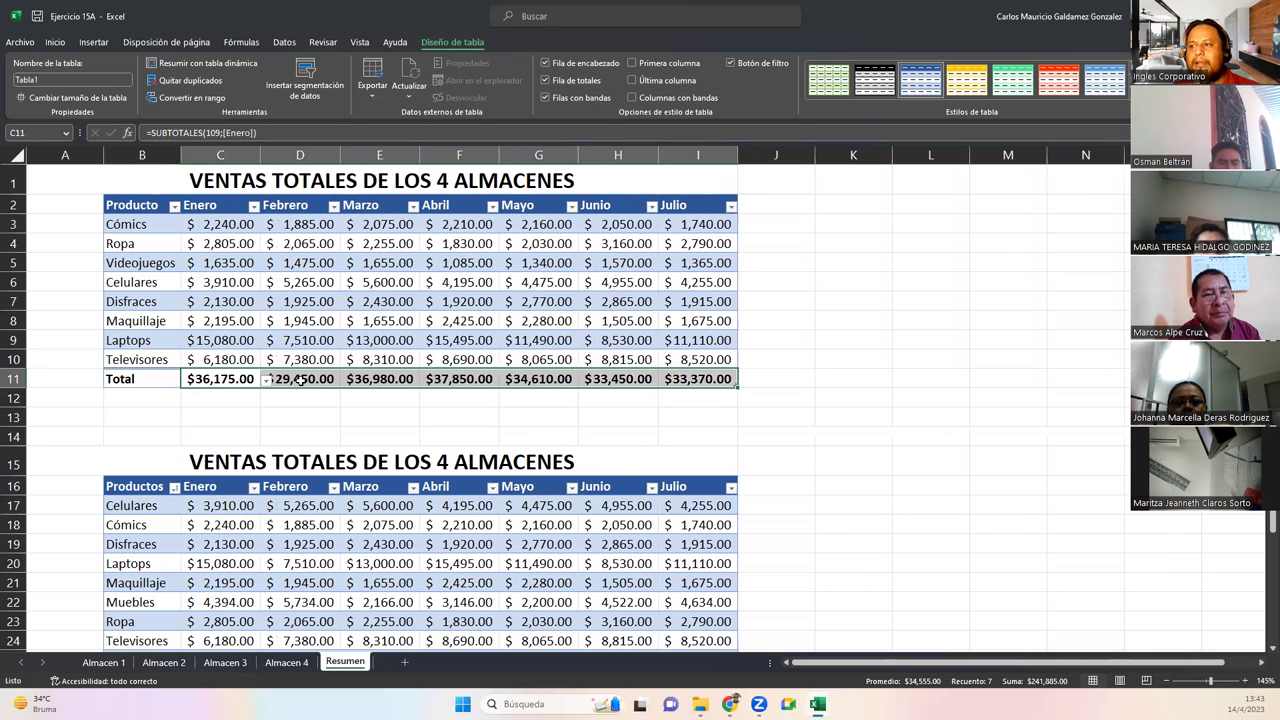
click(224, 380)
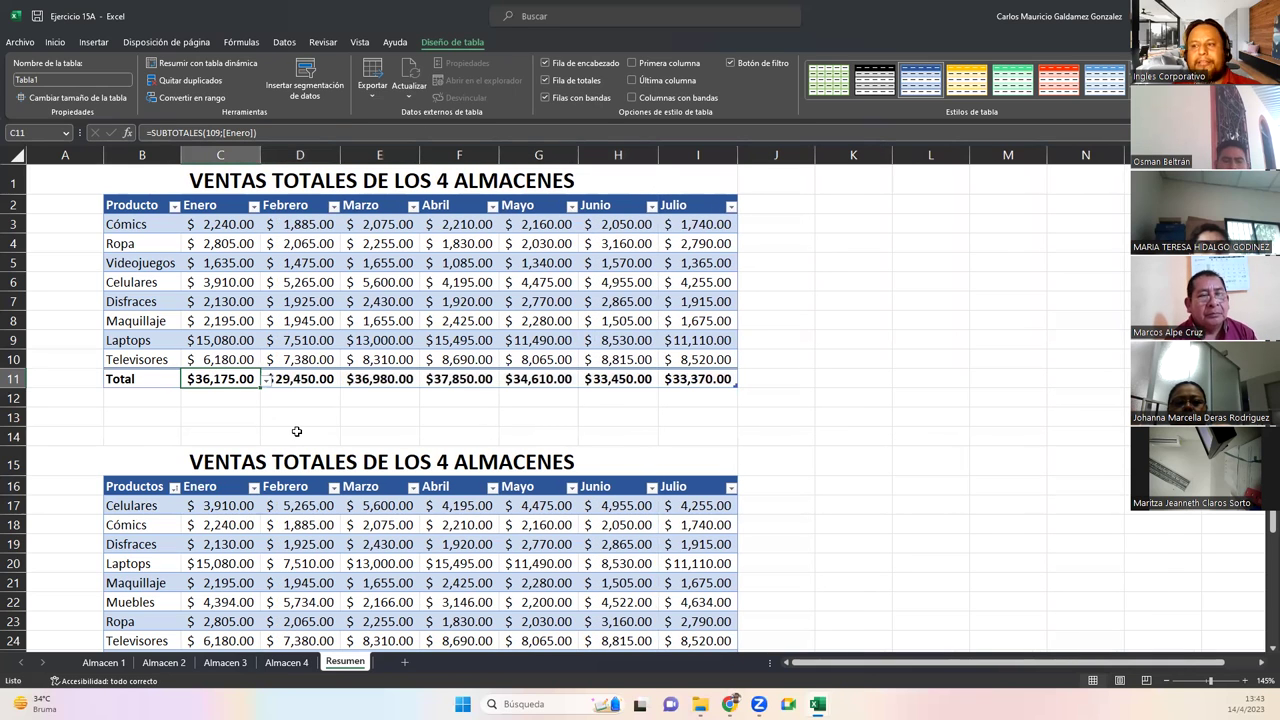
click(104, 662)
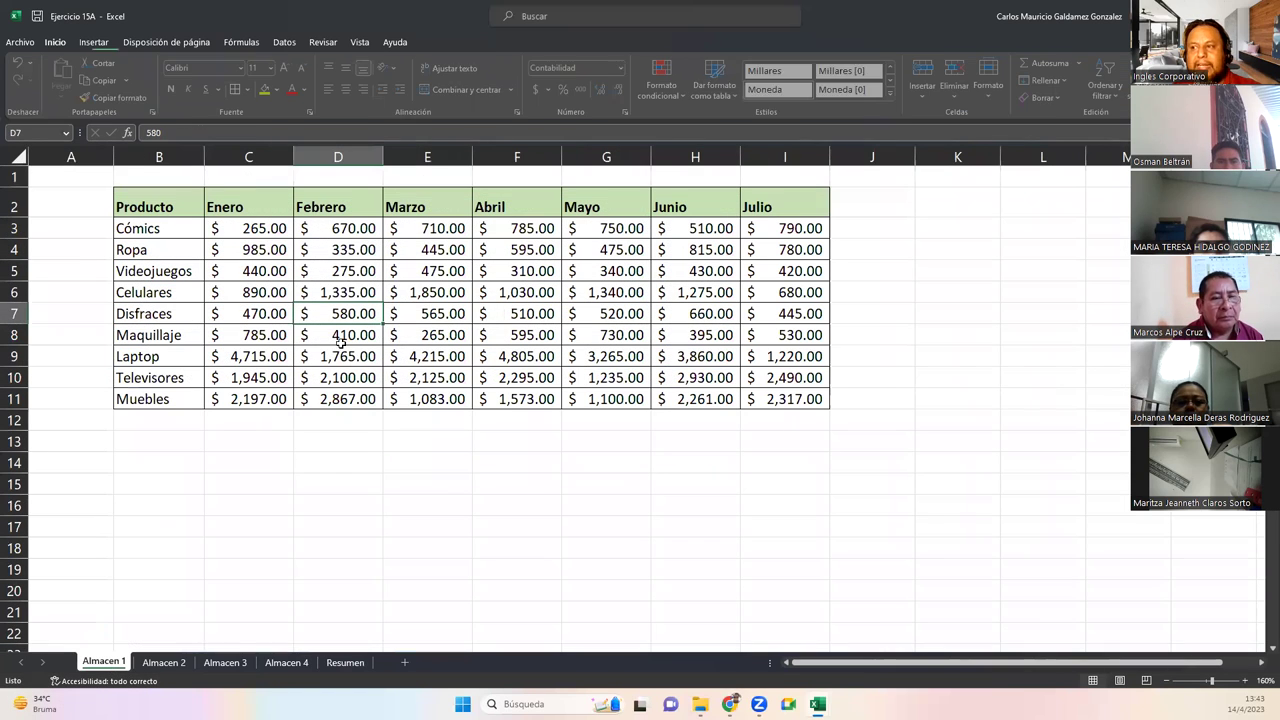
Check the Maquillaje and Celulares values, then bring up the Ejercicio 15B workbook
click(392, 336)
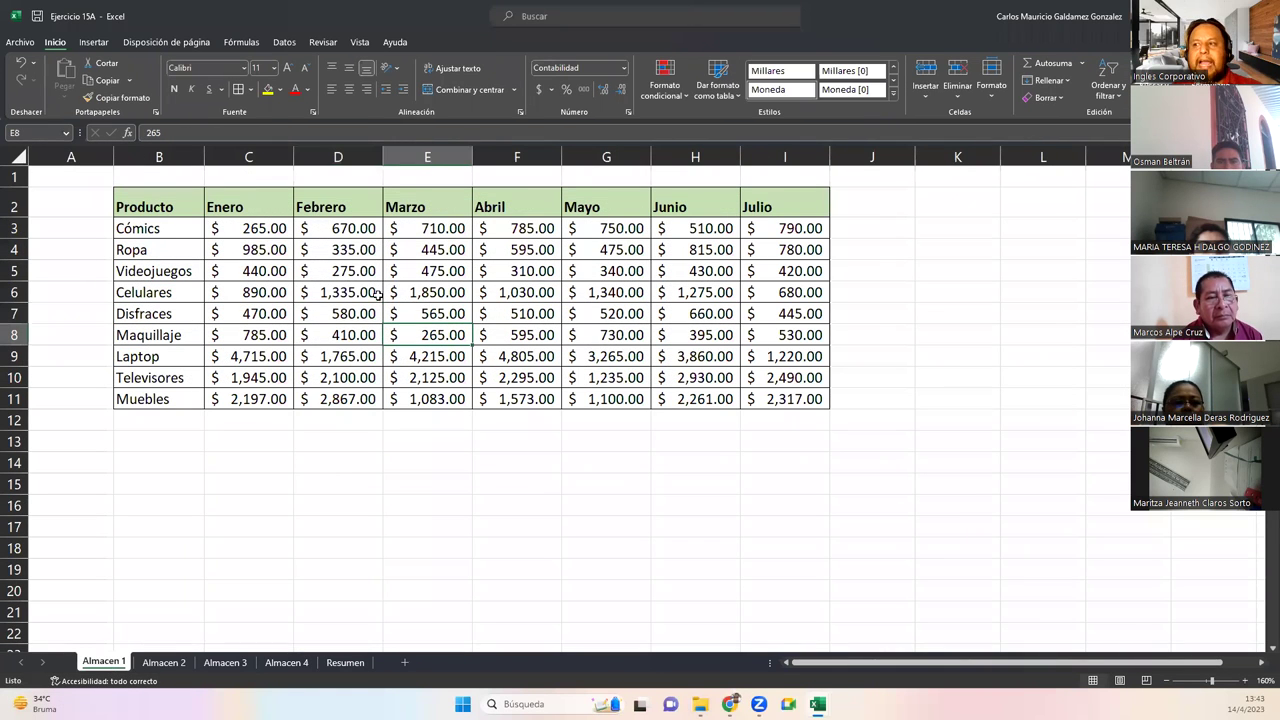
click(345, 662)
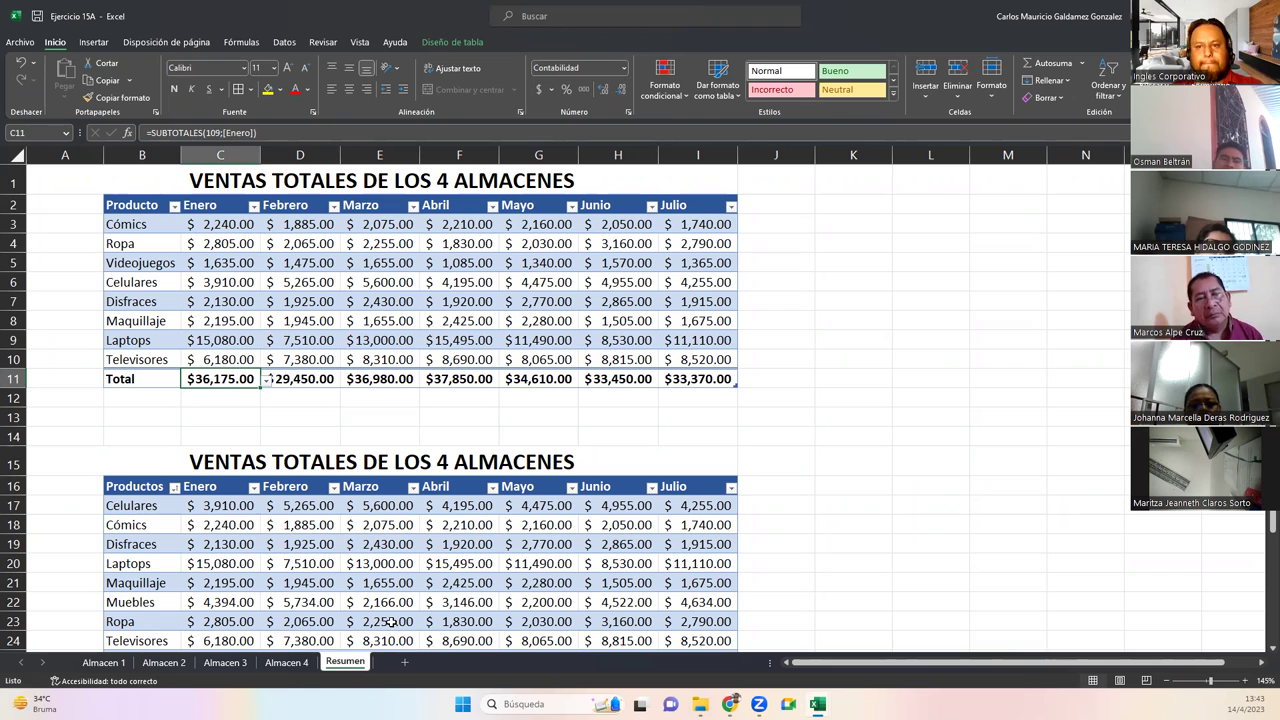
click(202, 508)
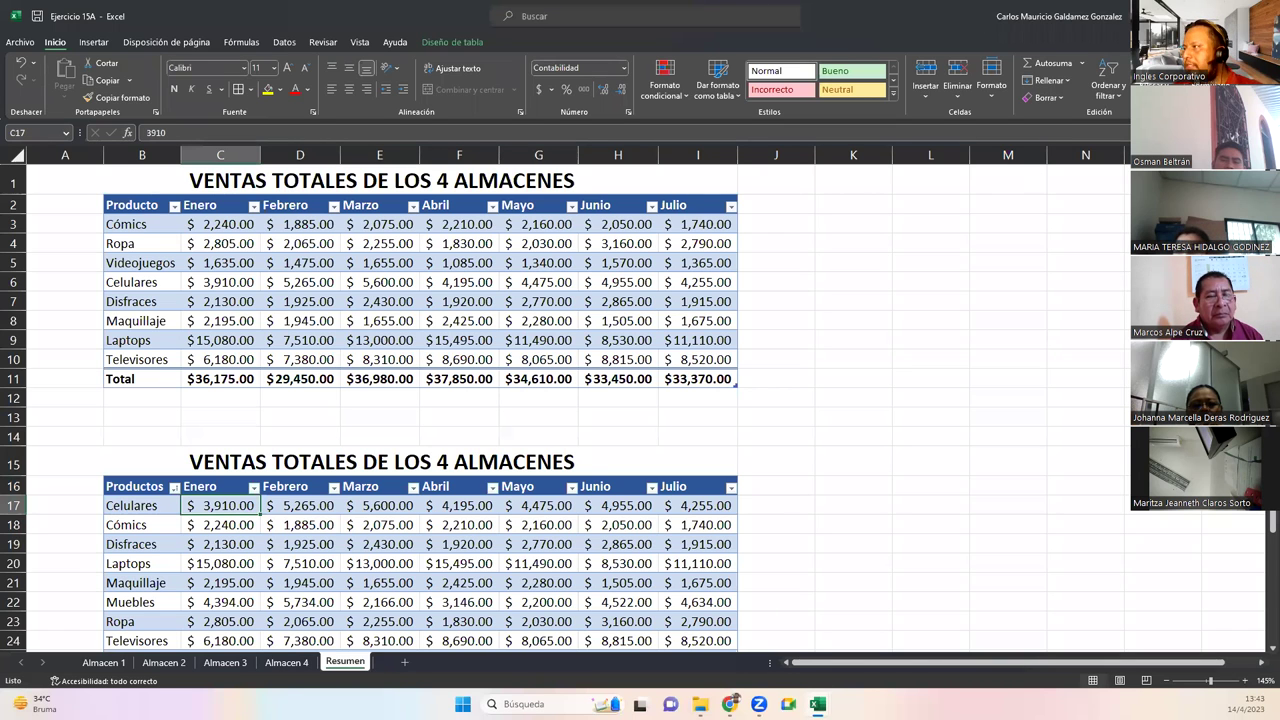
key(alt+Tab)
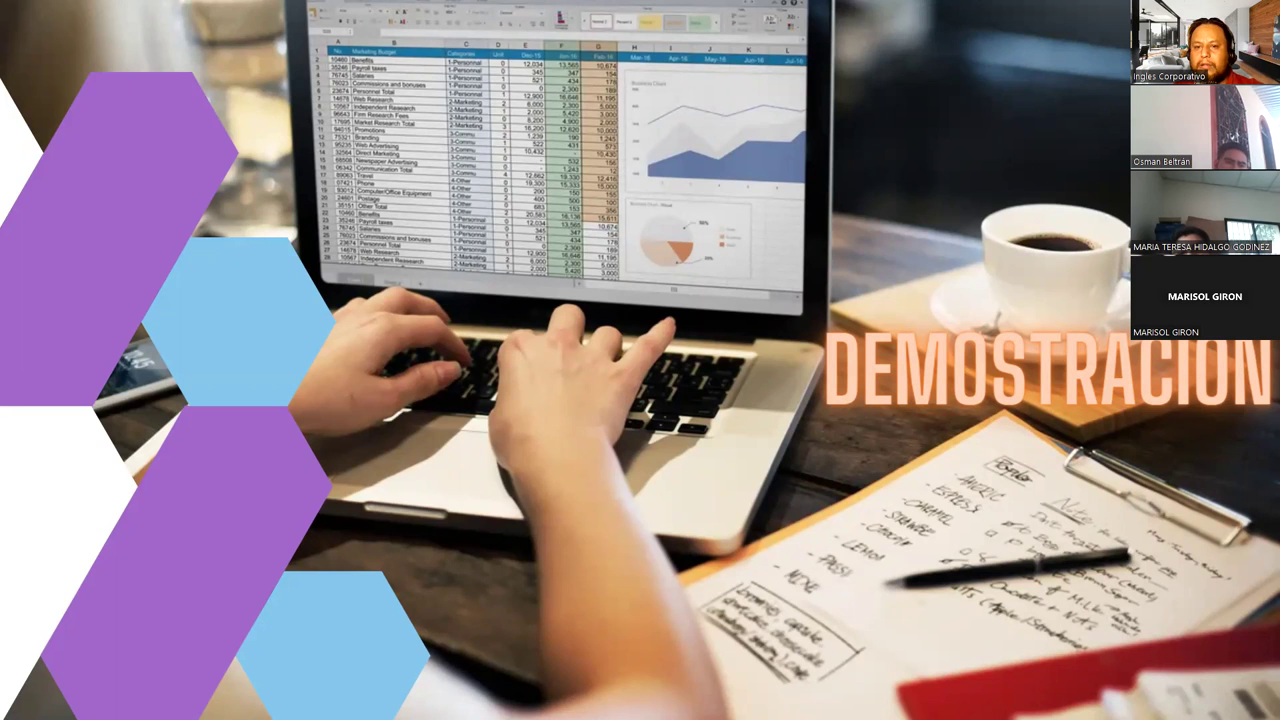
key(alt+Tab)
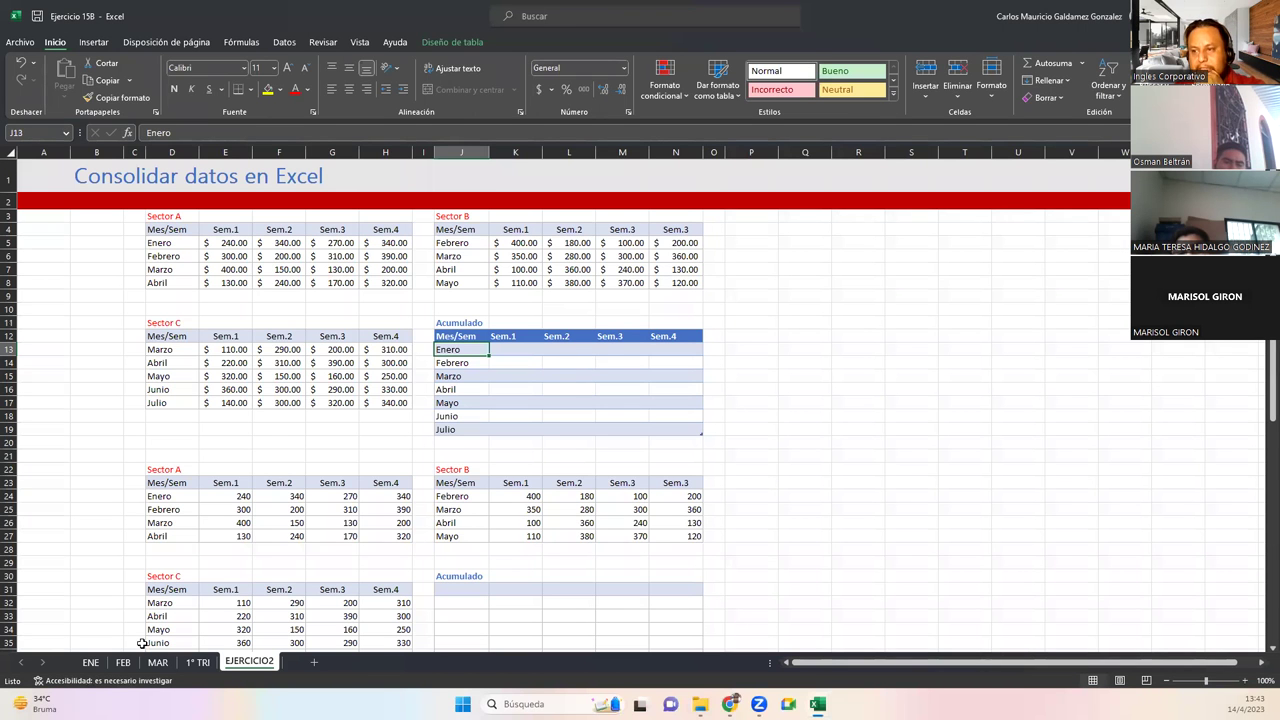
Review the ENE, FEB and MAR sales sheets and close the news panel
click(90, 662)
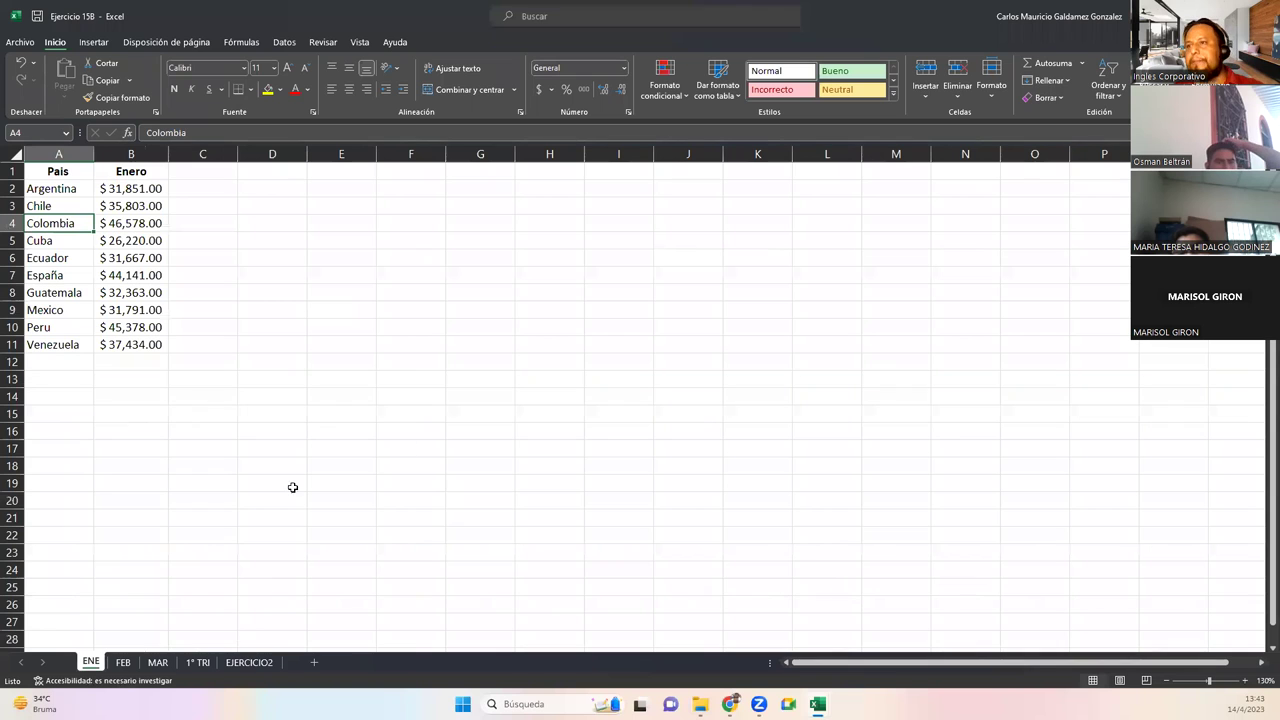
ctrl+scroll(228, 428, up, 4)
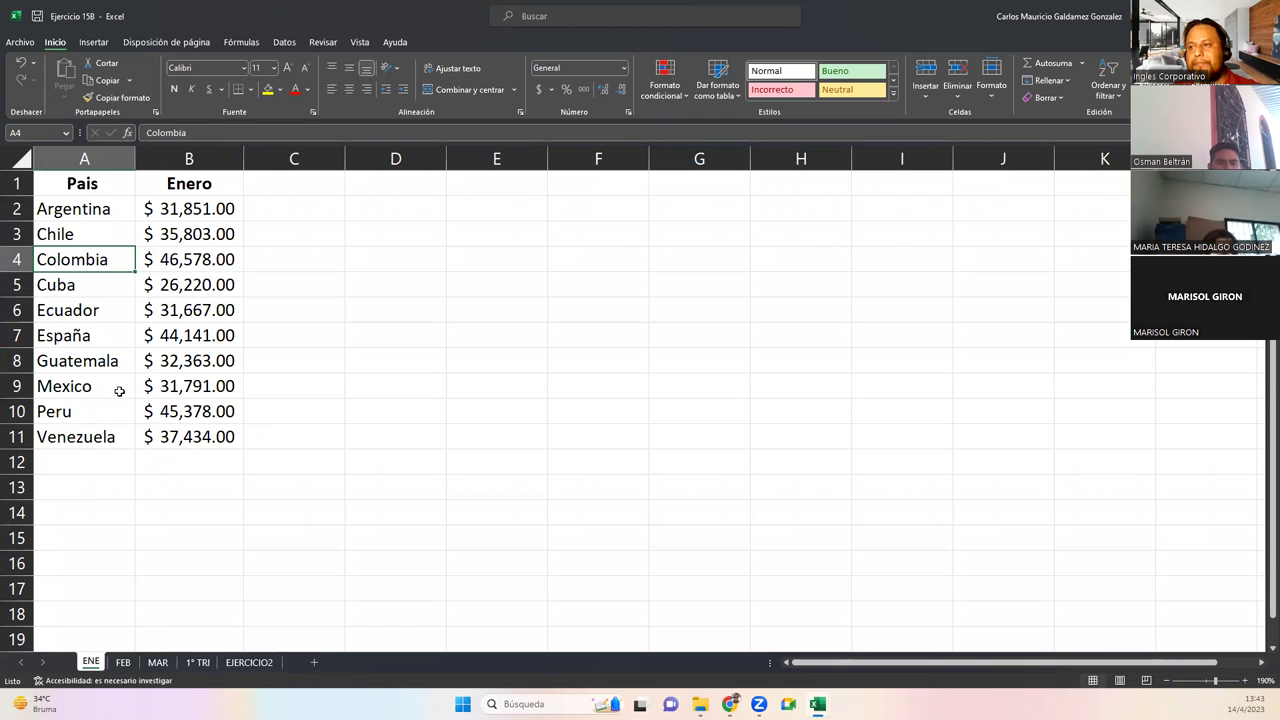
click(121, 664)
click(155, 664)
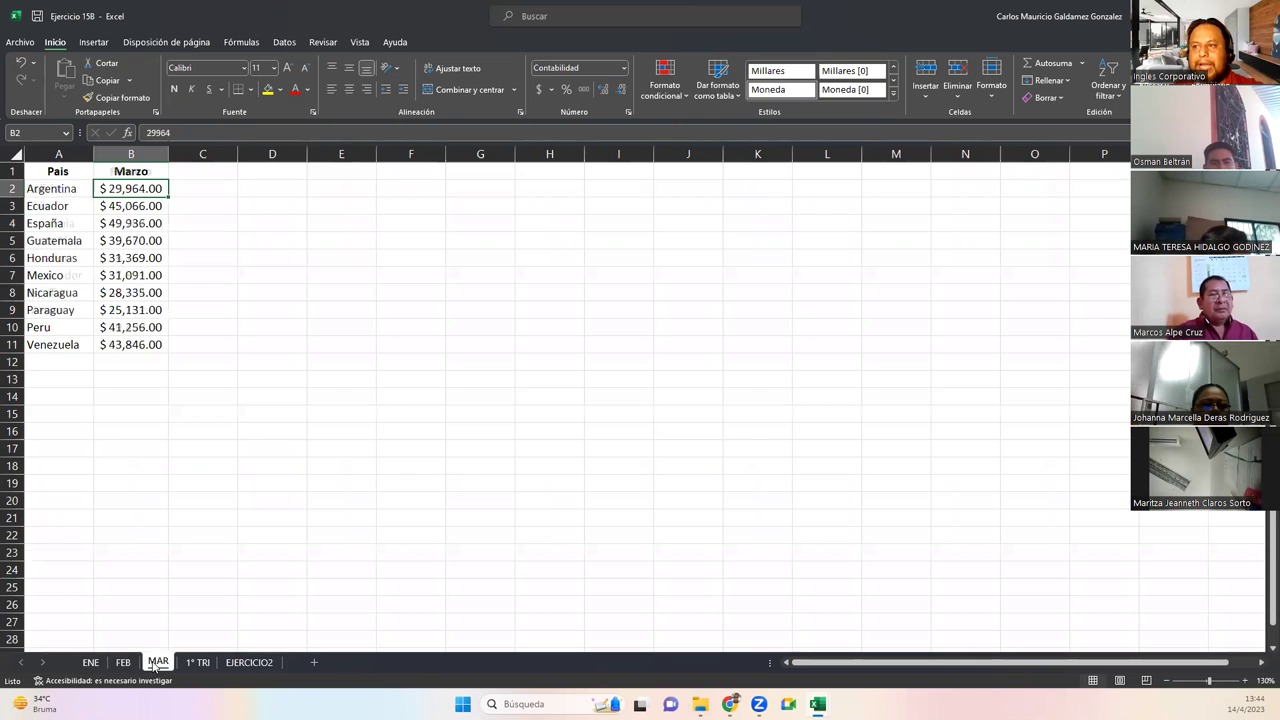
click(128, 664)
scroll(137, 609, up, 3)
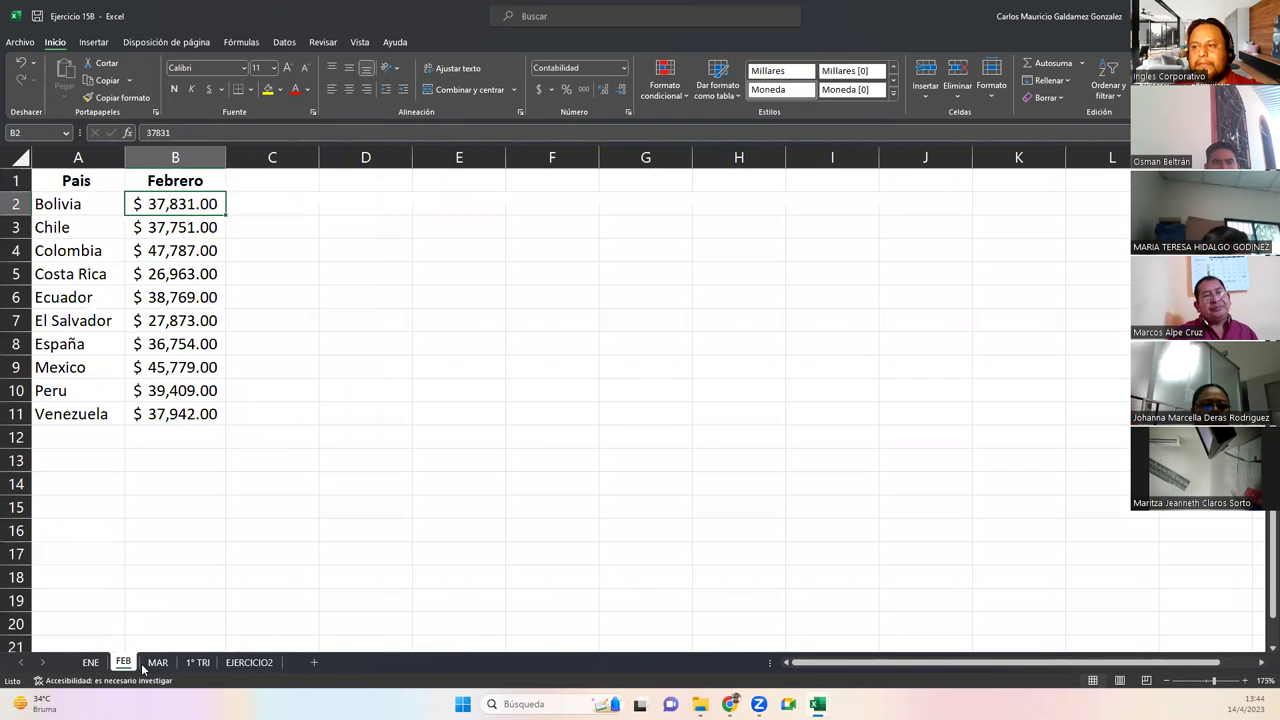
click(155, 664)
scroll(171, 612, up, 3)
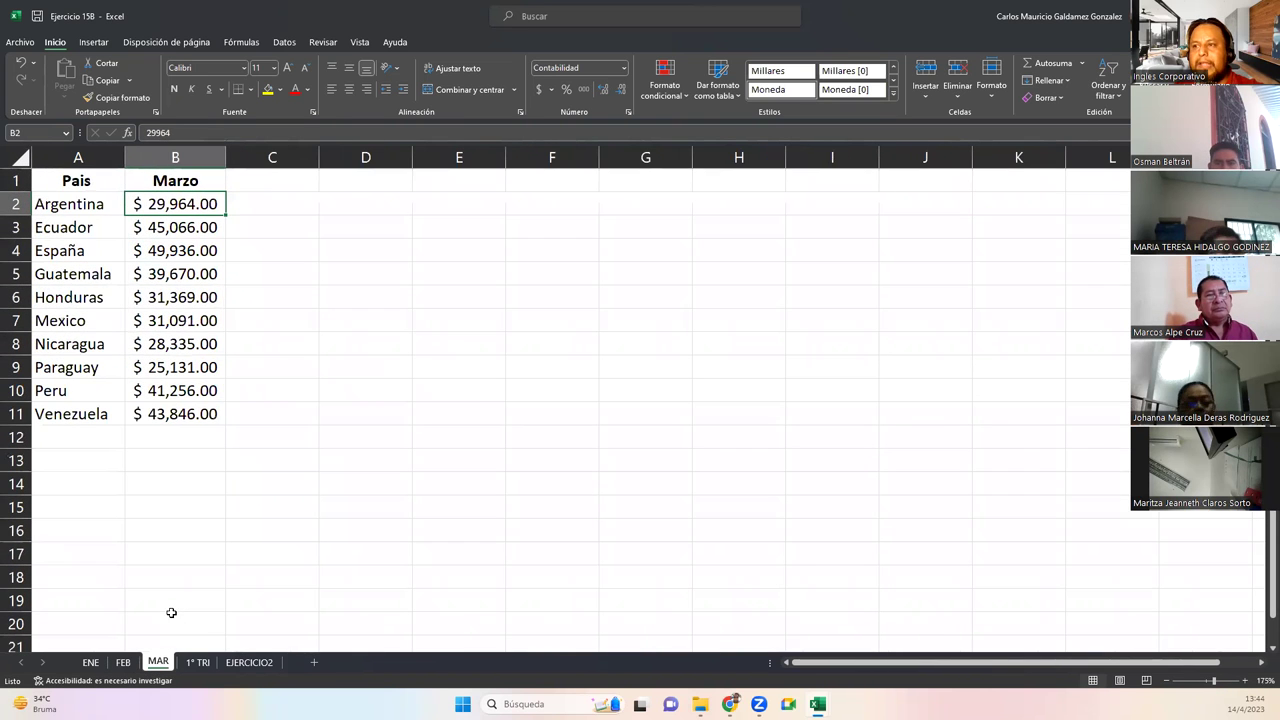
mouse_move(40, 704)
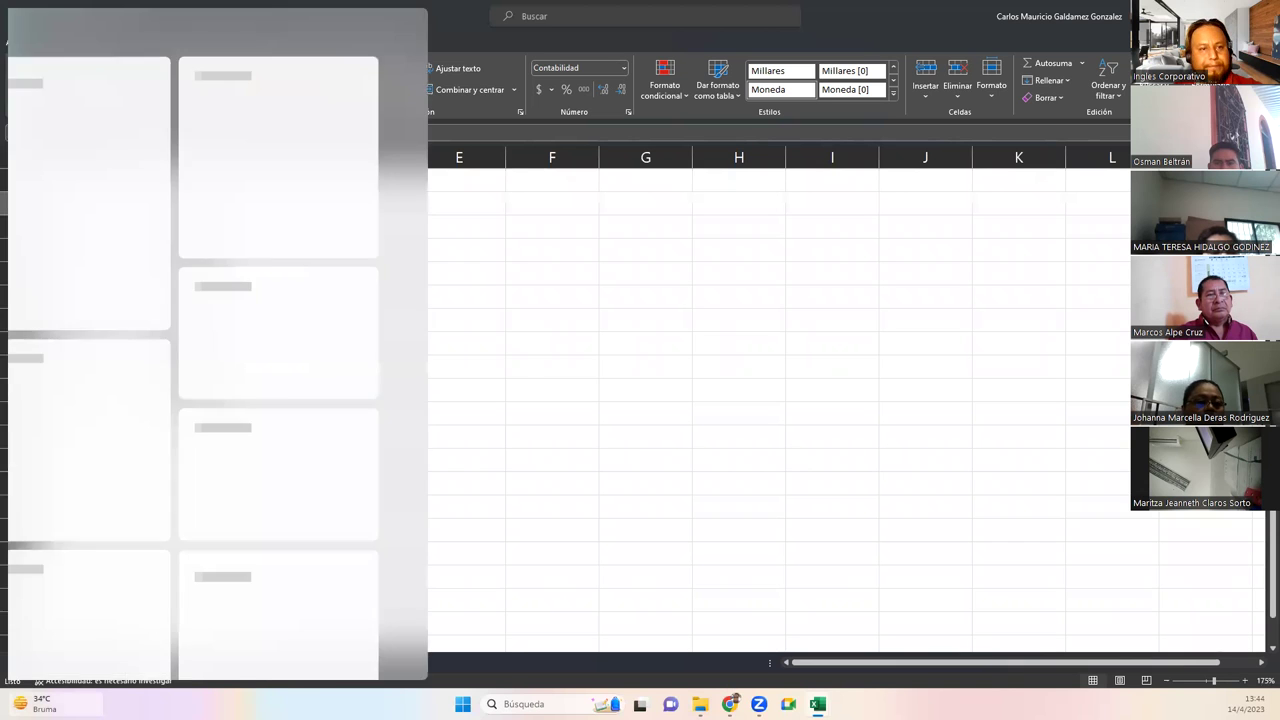
click(585, 274)
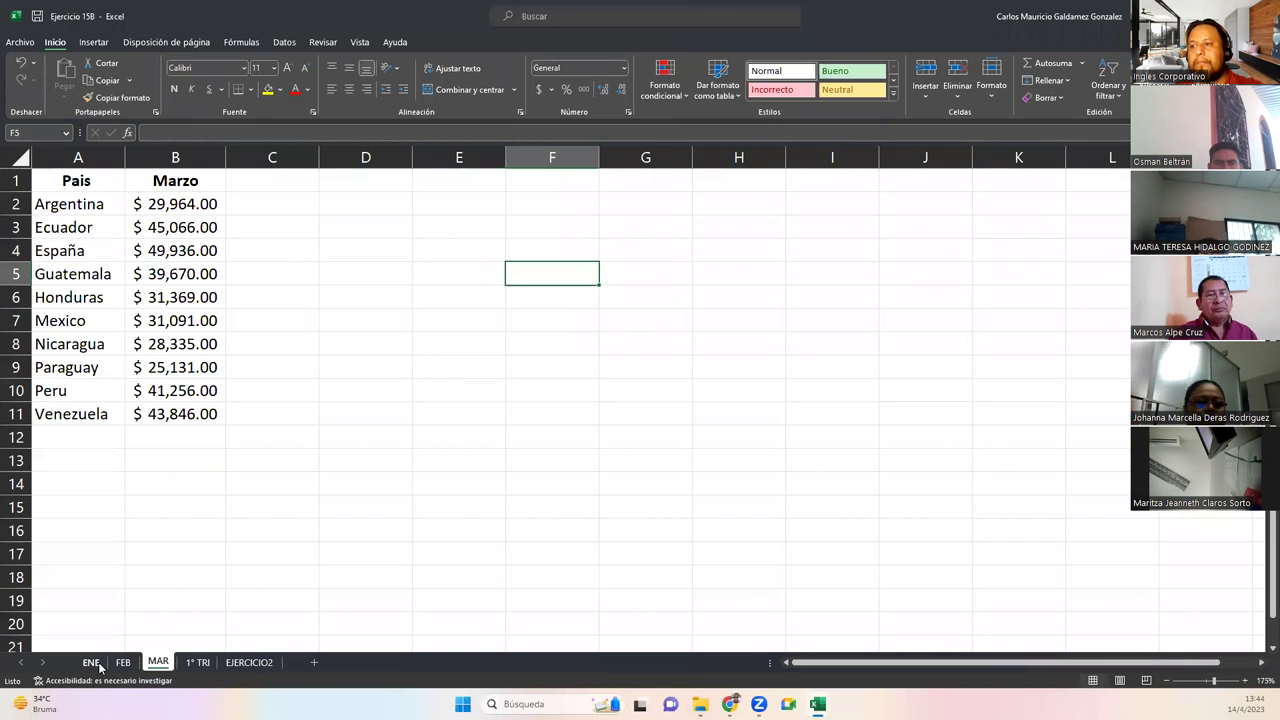
Step through ENE, FEB and MAR again, then open the blank 1° TRI sheet
click(93, 663)
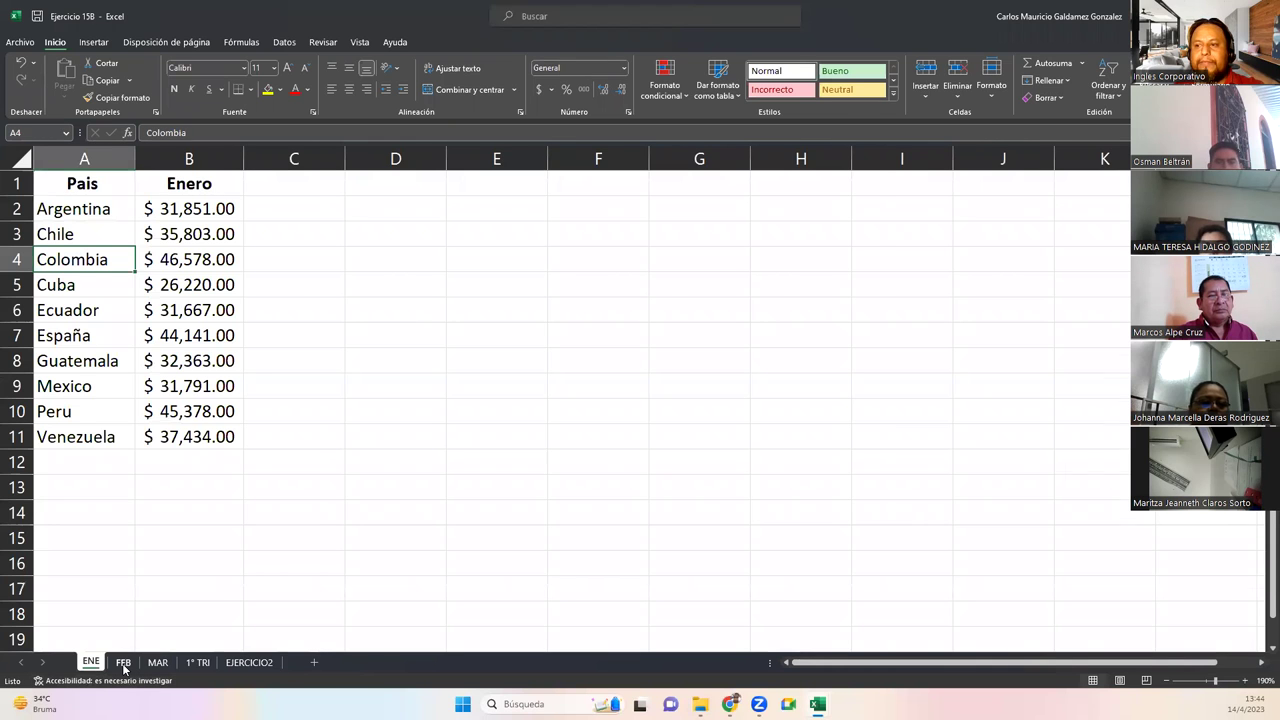
click(123, 664)
click(155, 666)
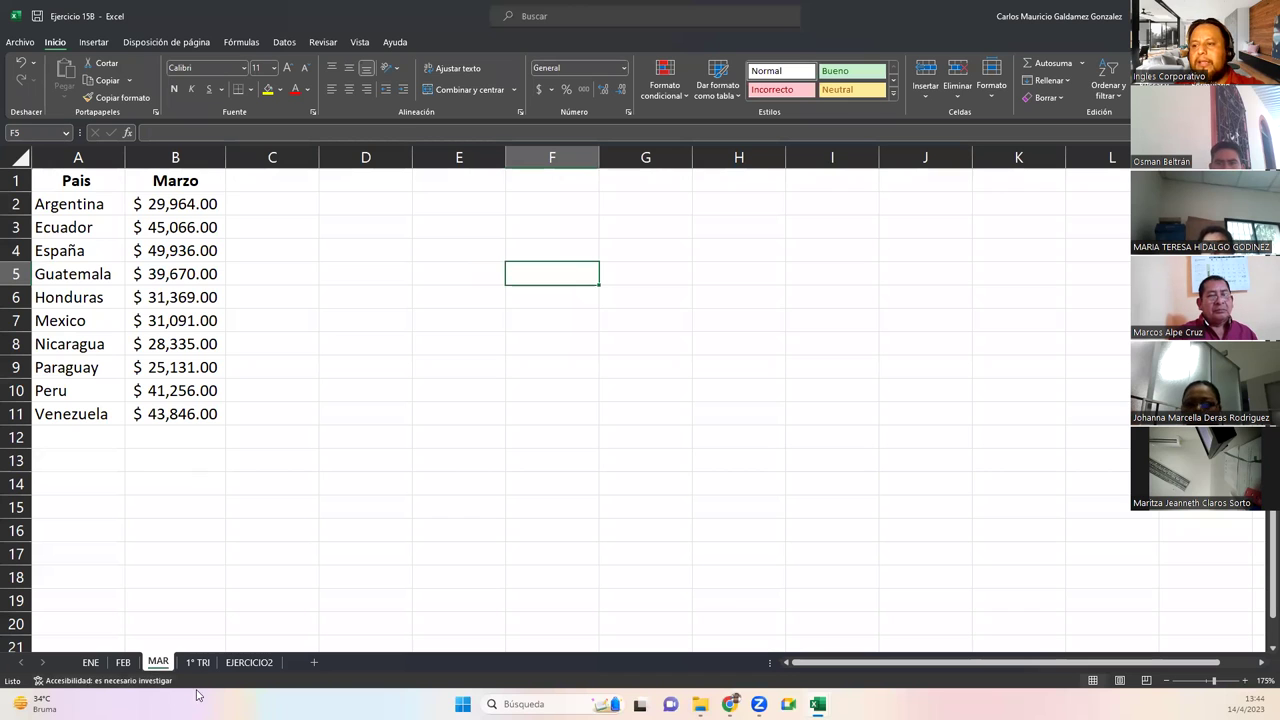
click(195, 665)
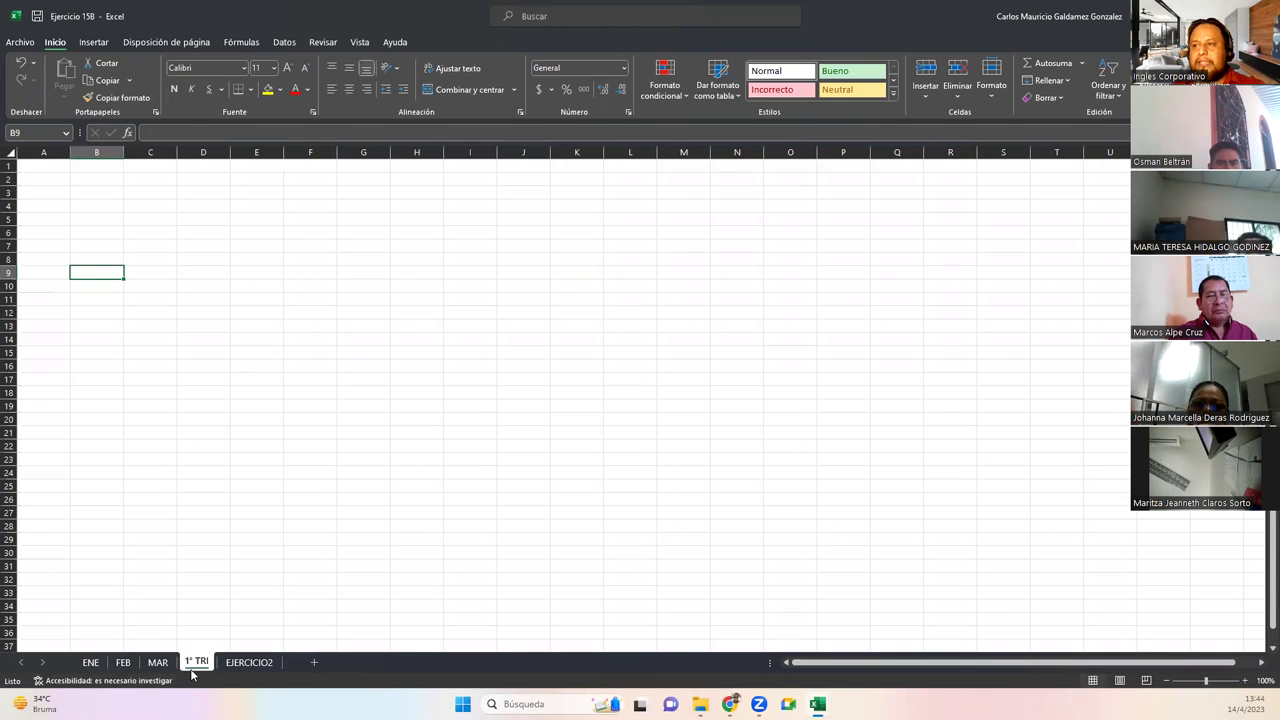
Start a Suma consolidation at B2 on 1° TRI, removing the old ENE, FEB, MAR references
scroll(270, 403, up, 4)
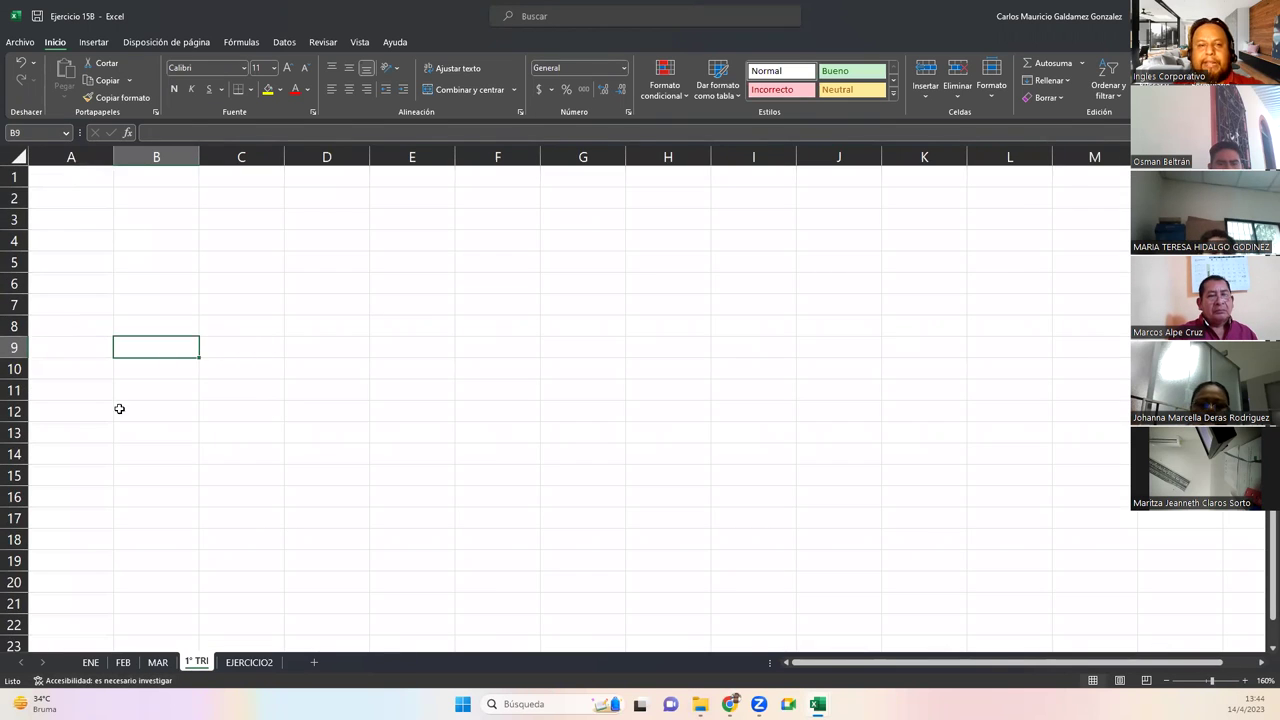
click(83, 192)
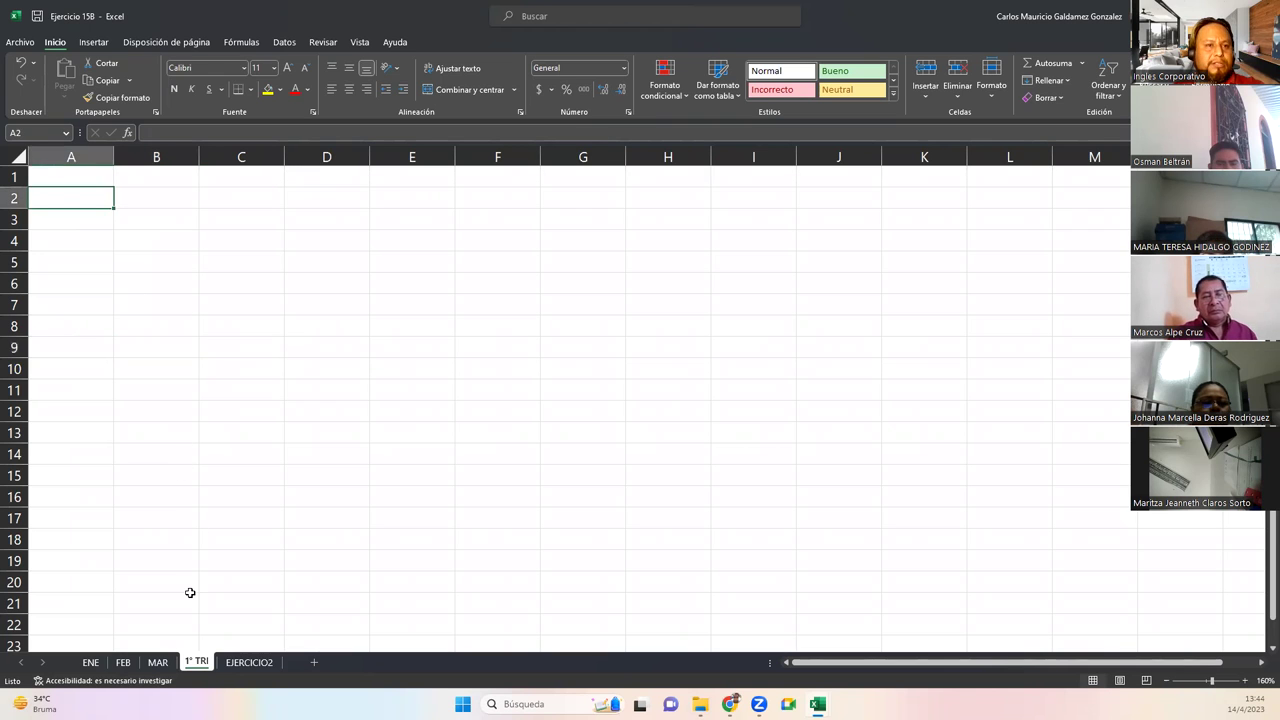
click(150, 206)
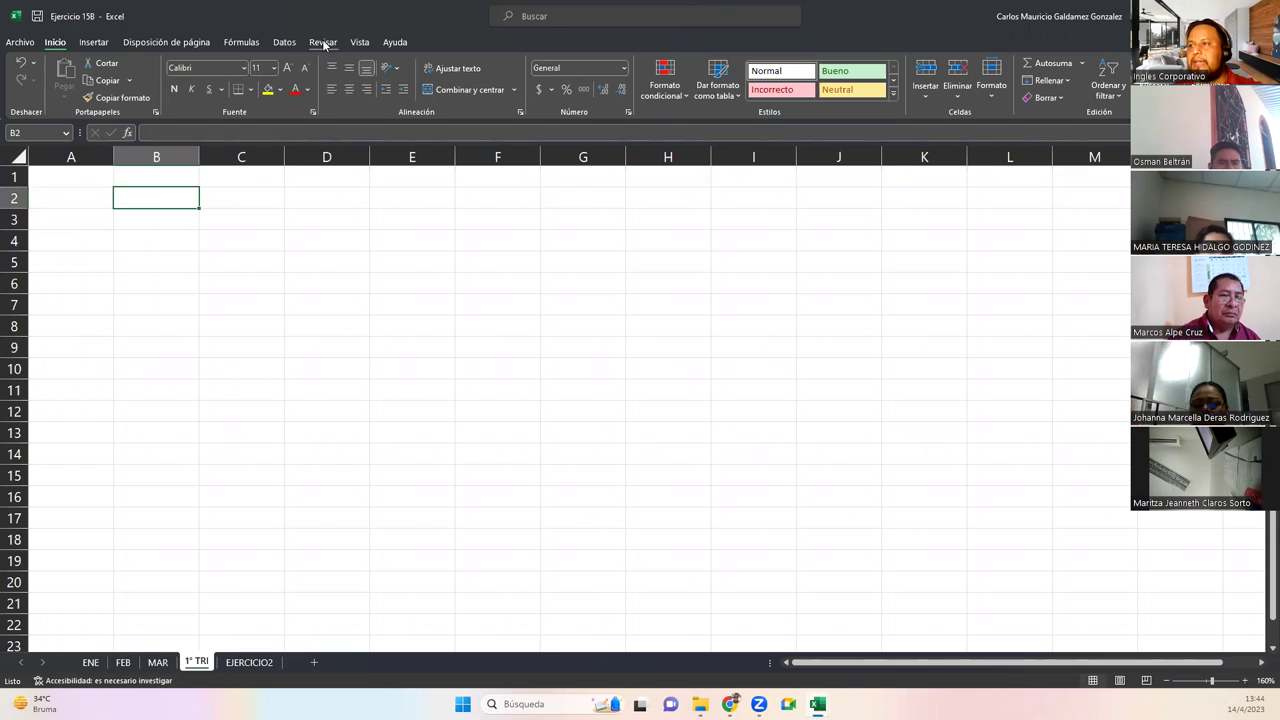
click(285, 43)
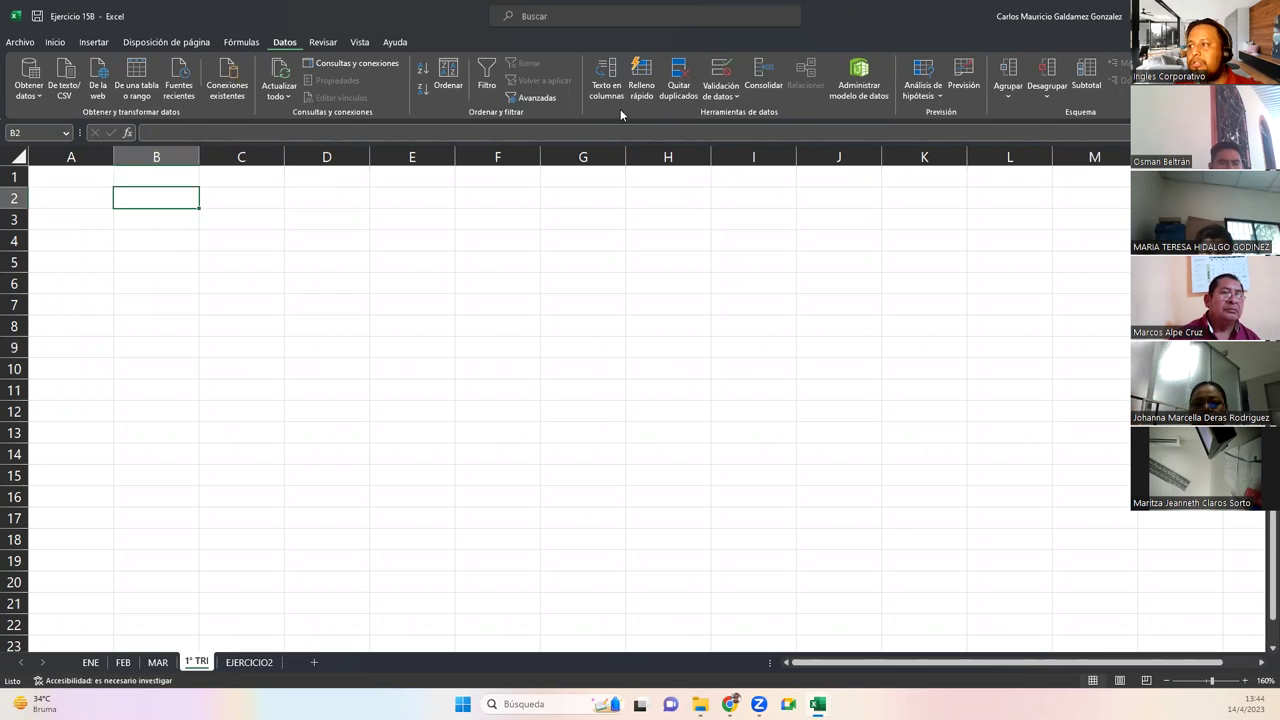
click(764, 72)
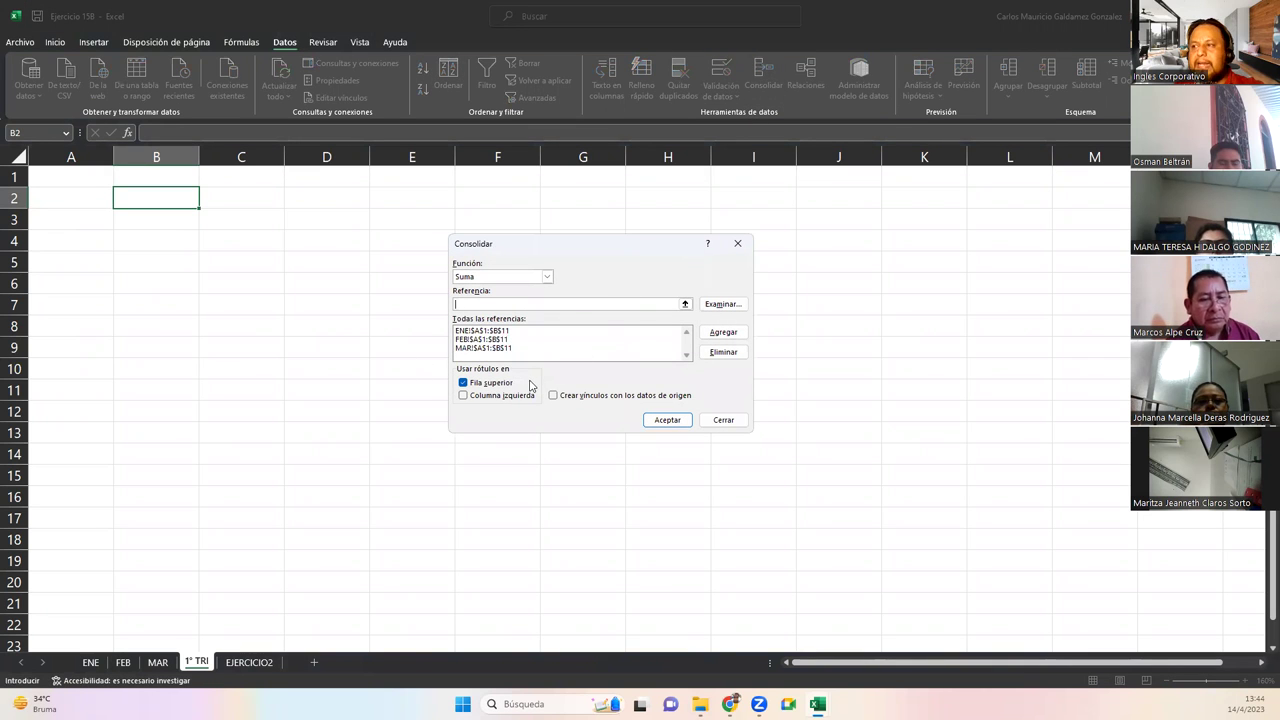
click(496, 331)
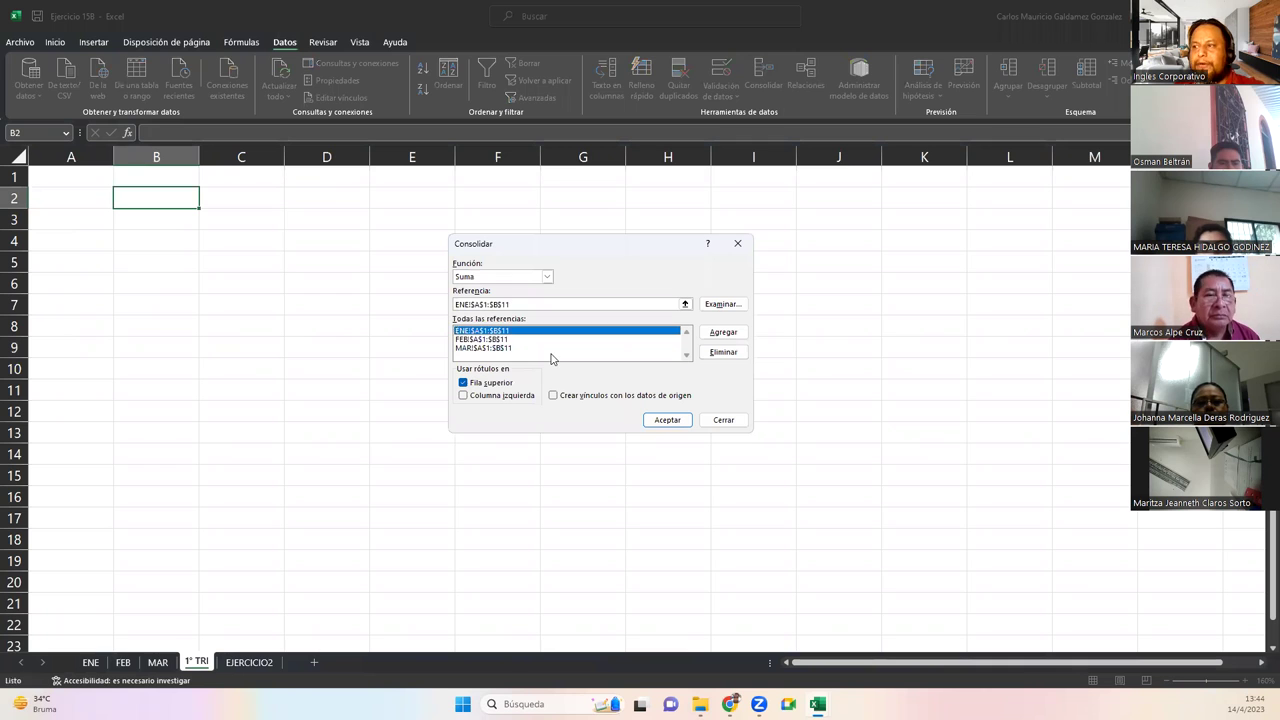
click(724, 352)
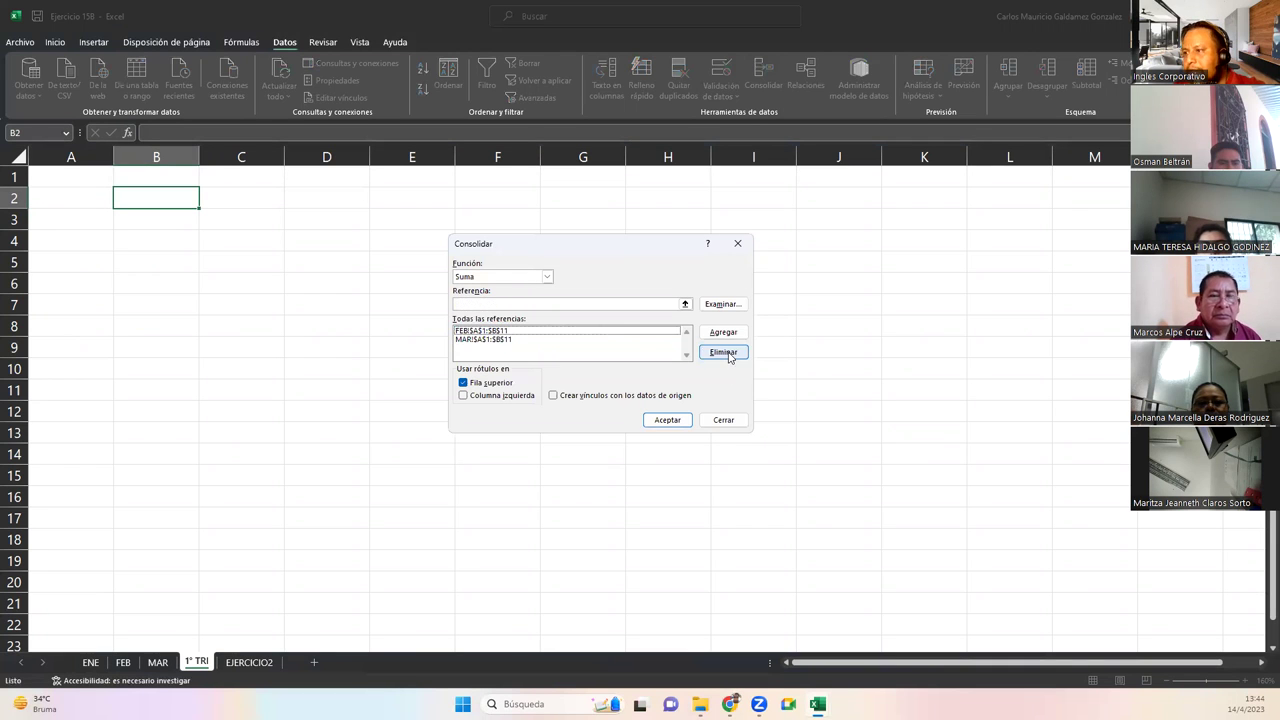
click(600, 332)
click(720, 352)
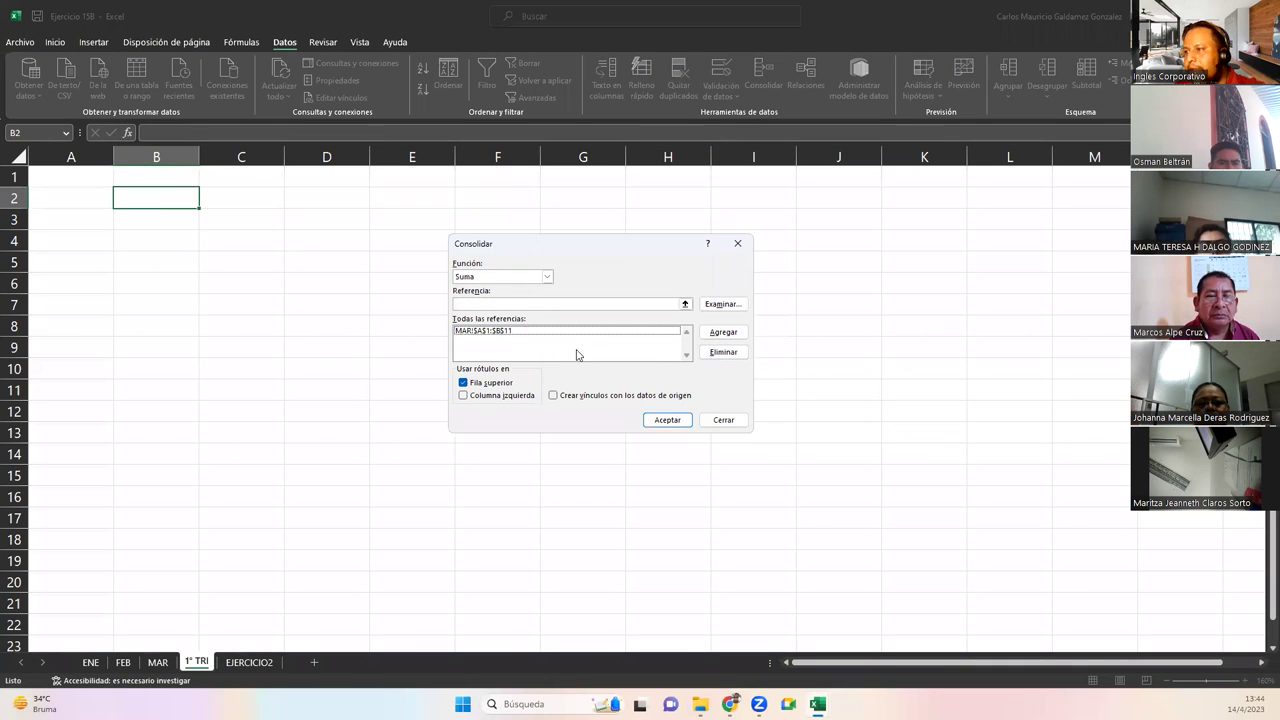
click(608, 333)
click(714, 352)
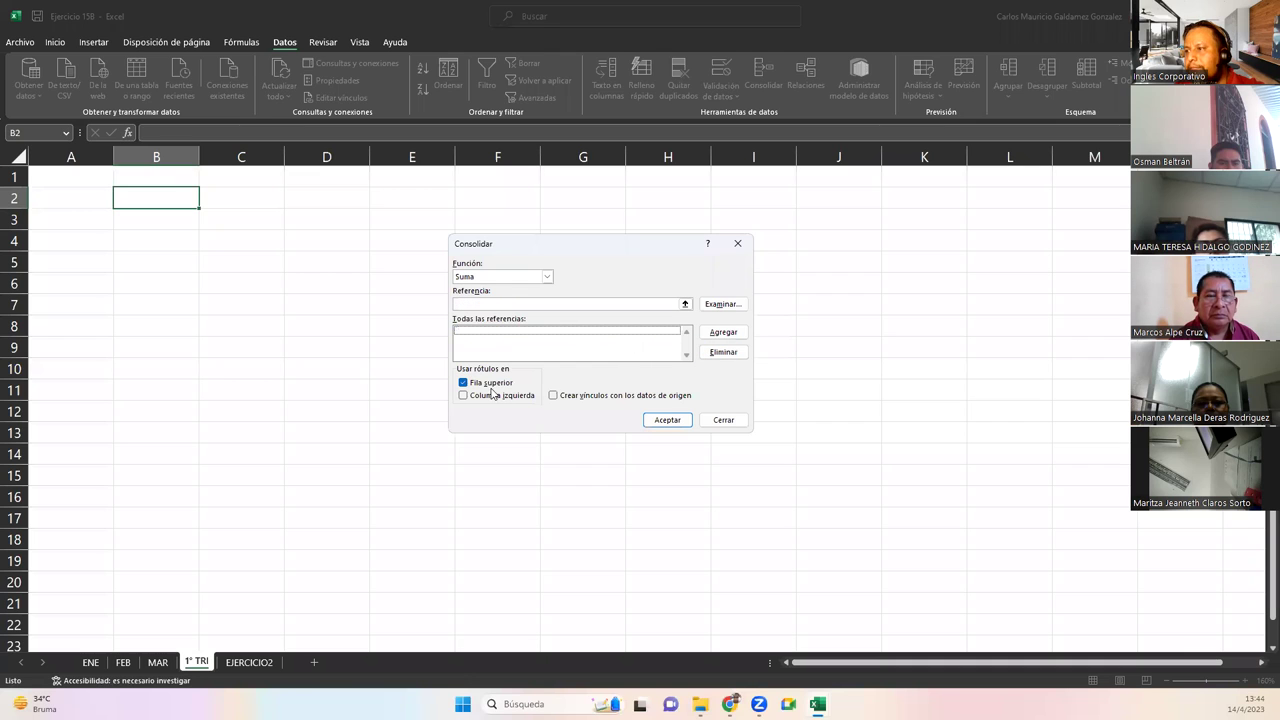
click(510, 386)
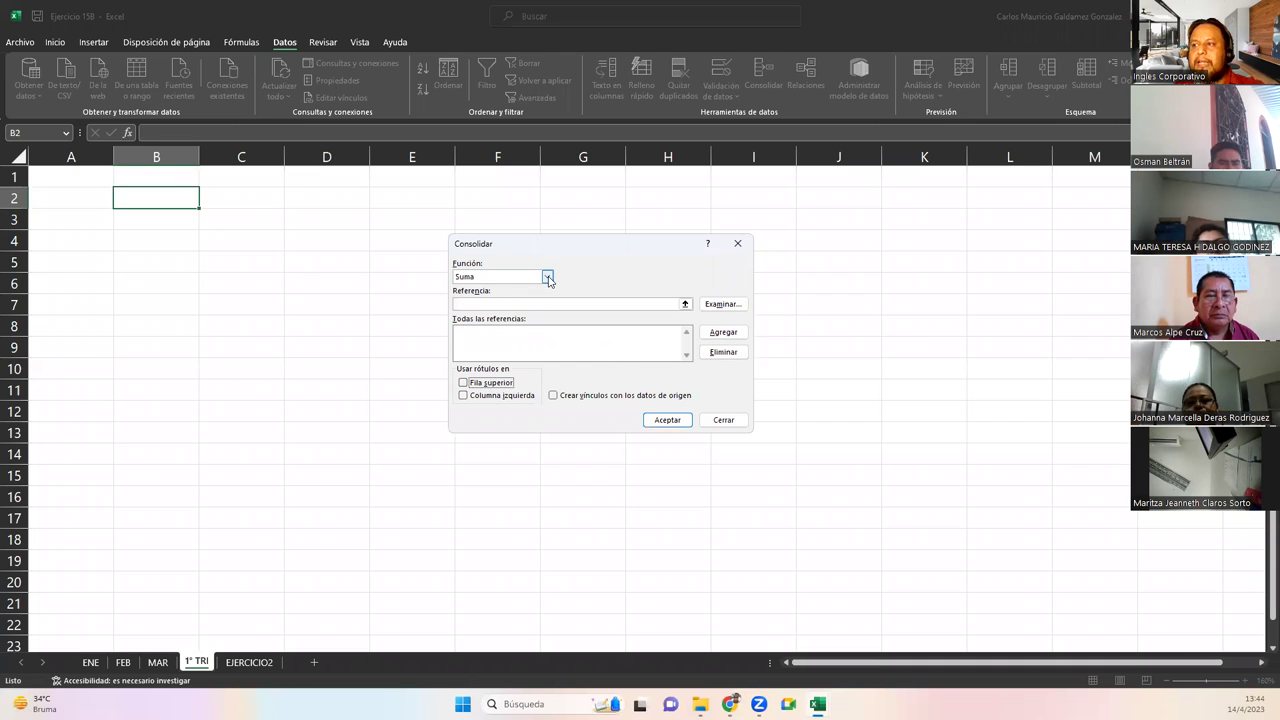
click(548, 277)
click(548, 277)
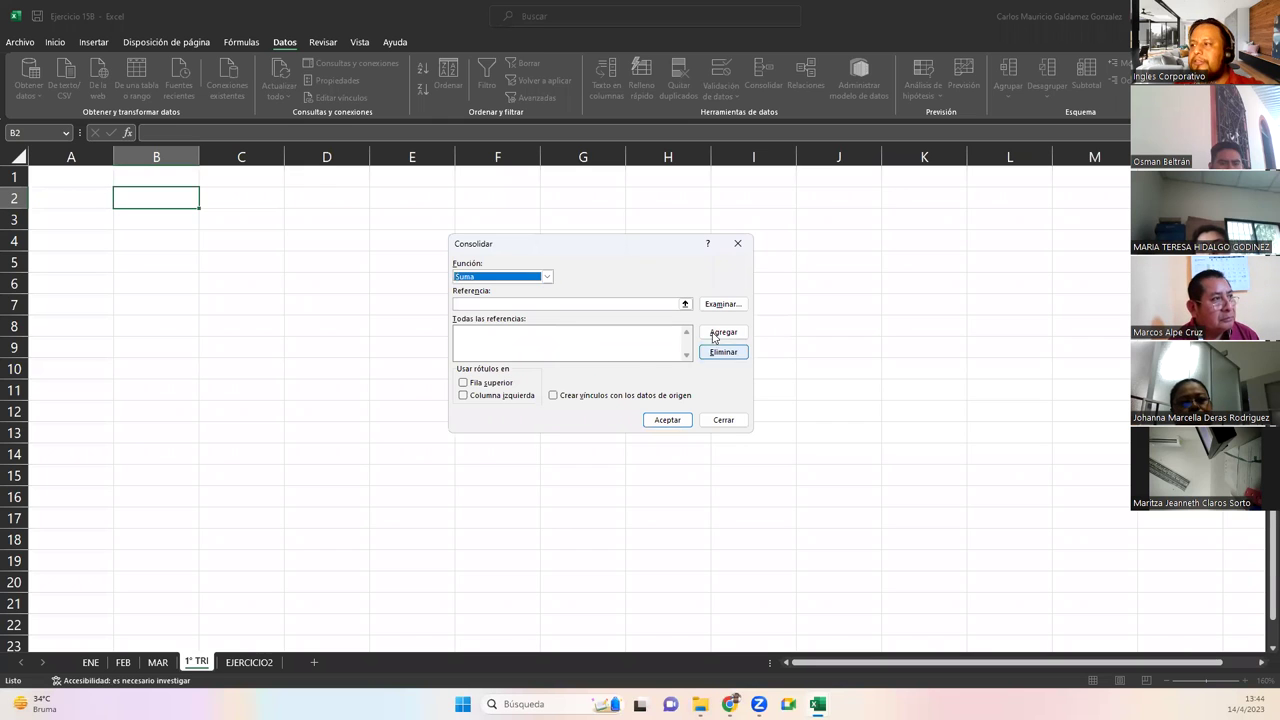
Add the ENE table A1:B11 and the FEB range as consolidation references
click(684, 305)
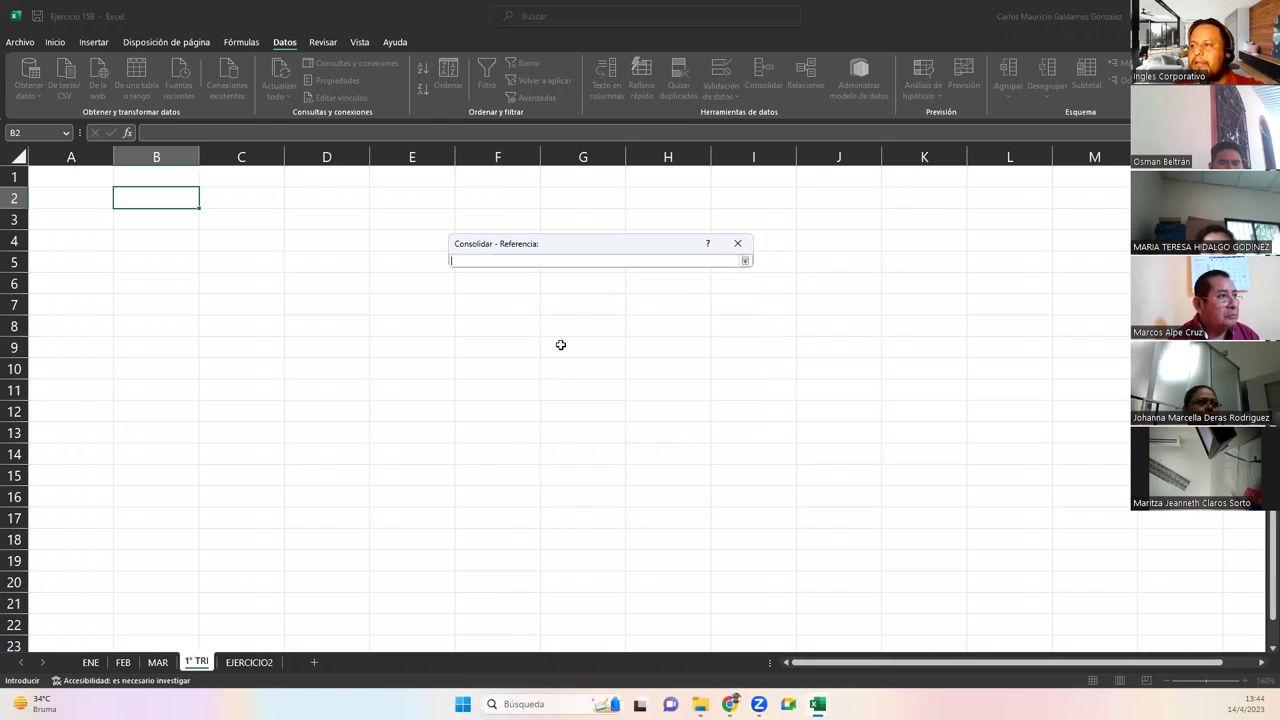
click(91, 662)
drag(68, 186, 183, 432)
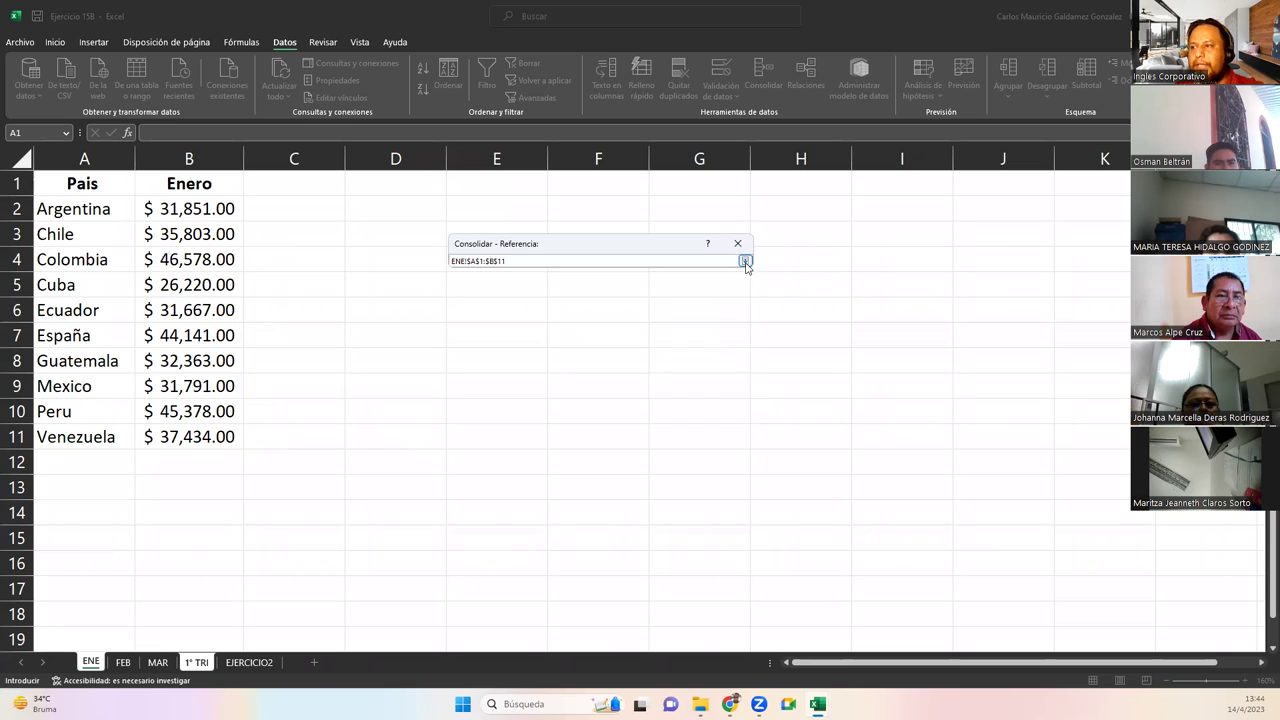
click(744, 261)
click(716, 333)
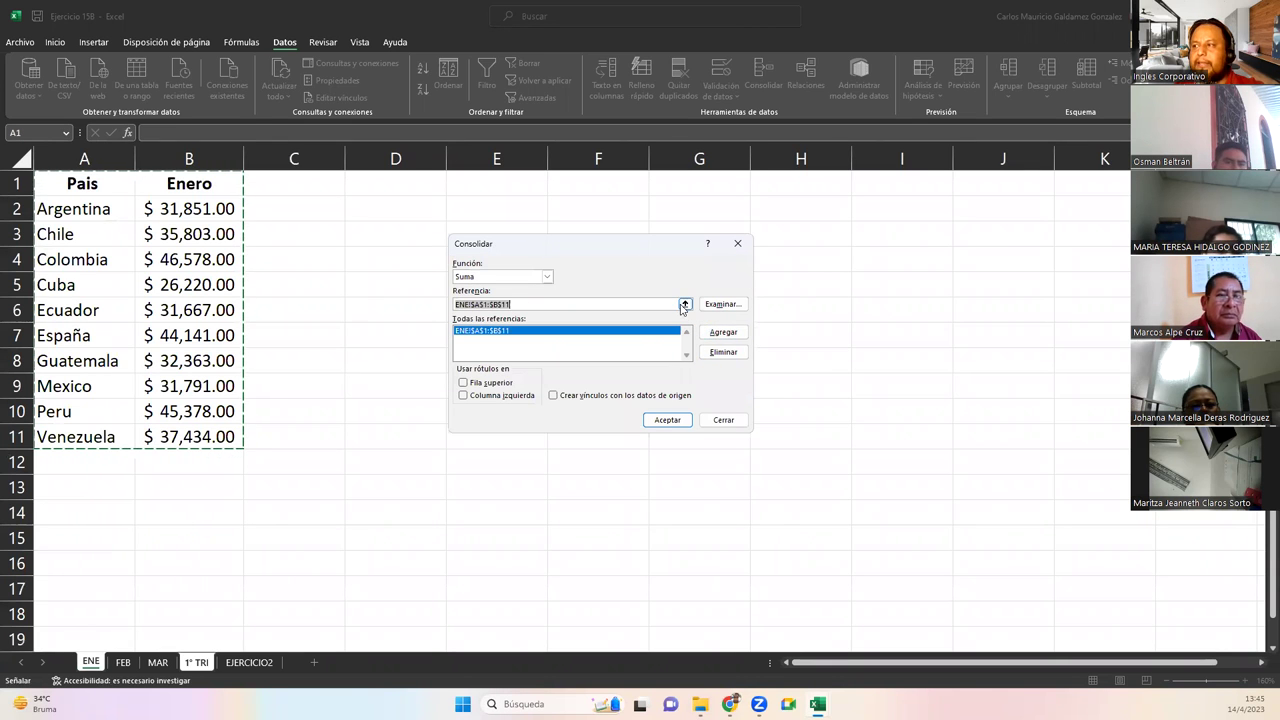
click(684, 305)
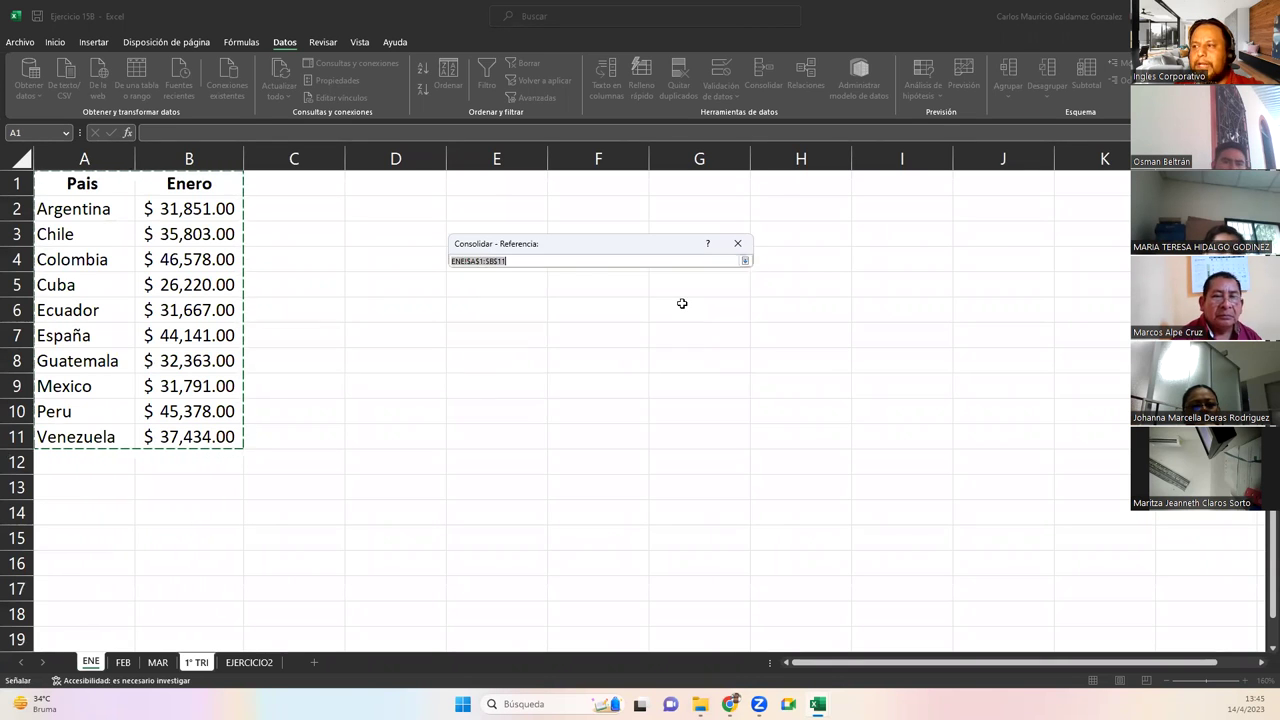
click(122, 662)
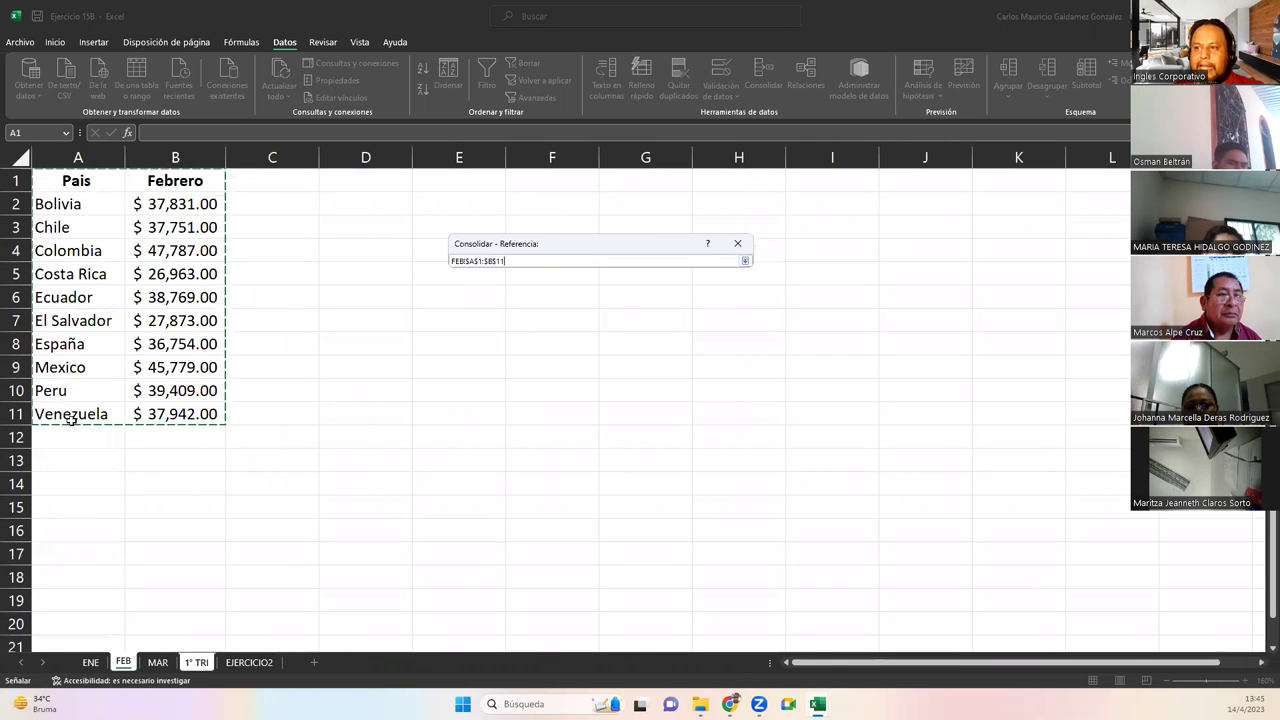
click(745, 262)
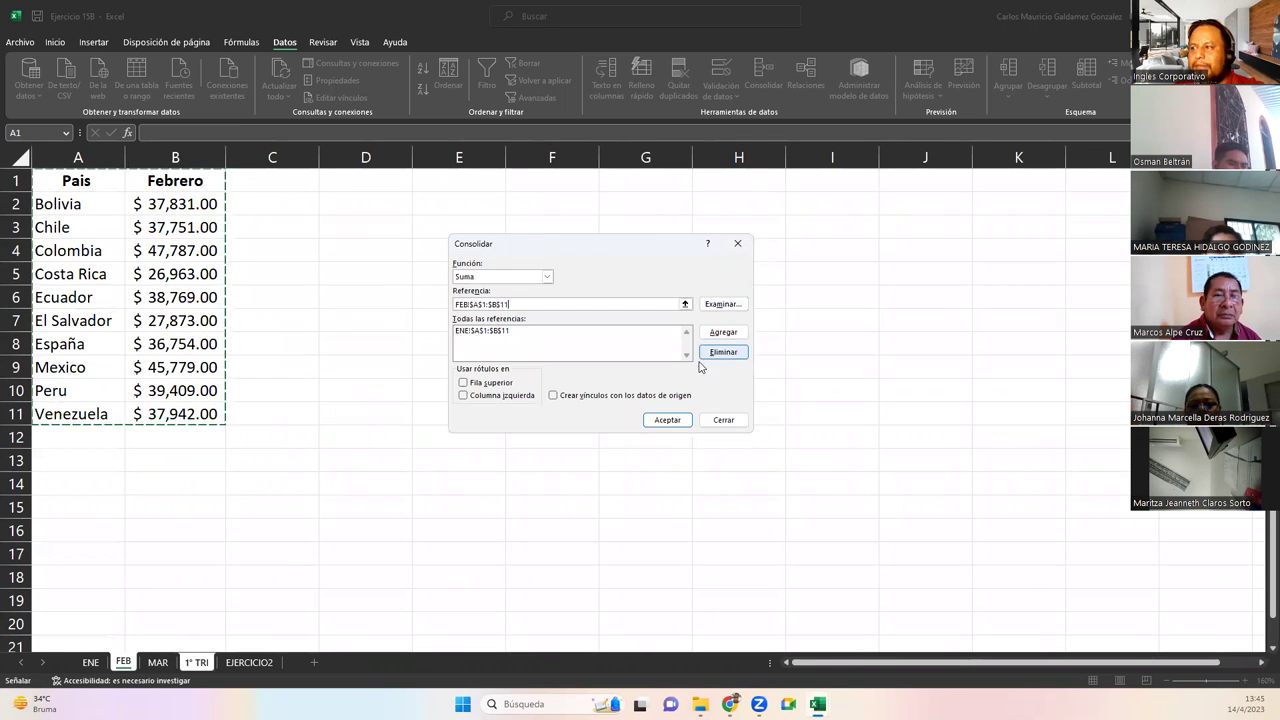
click(706, 333)
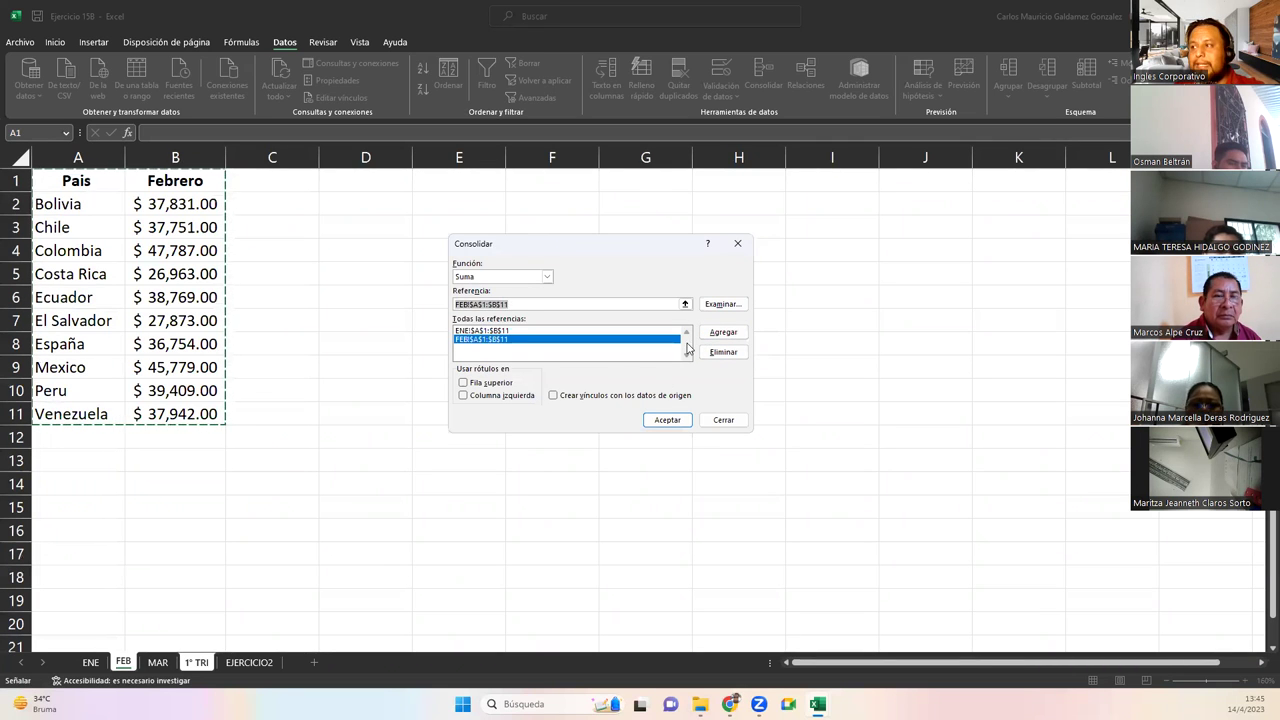
Add the MAR table A1:B11 as a consolidation reference
click(685, 304)
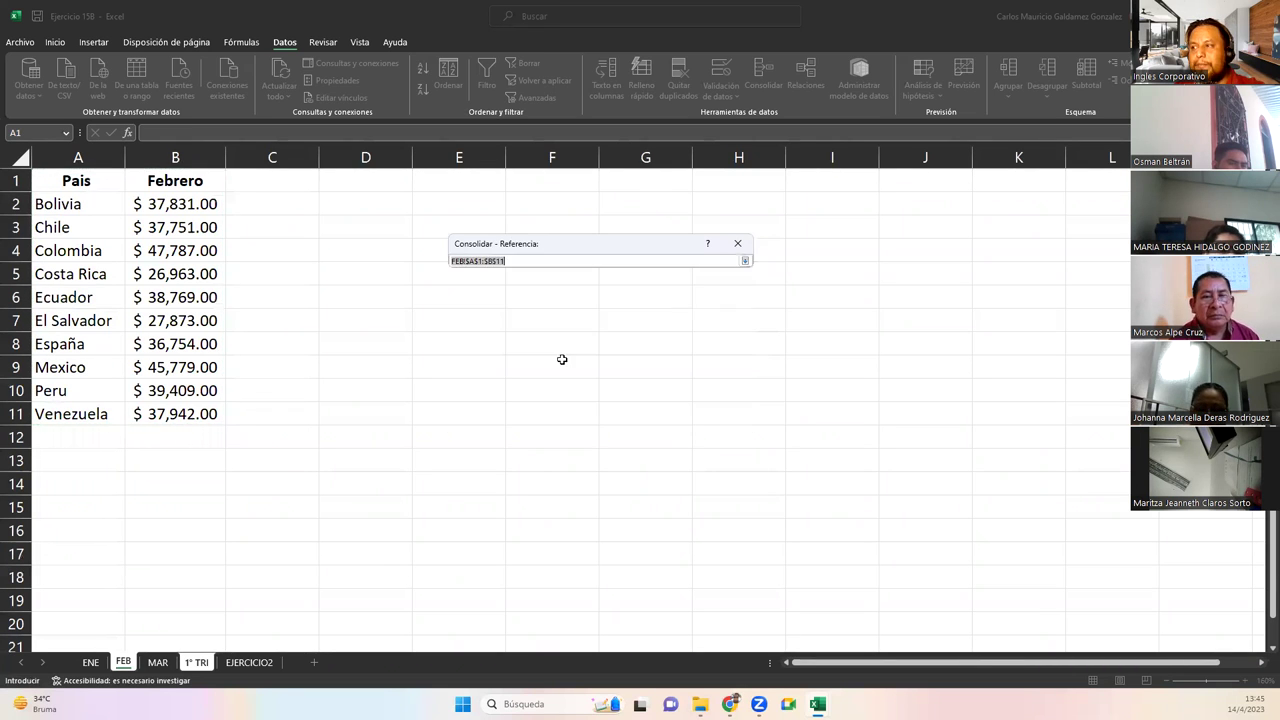
click(150, 663)
drag(64, 179, 168, 415)
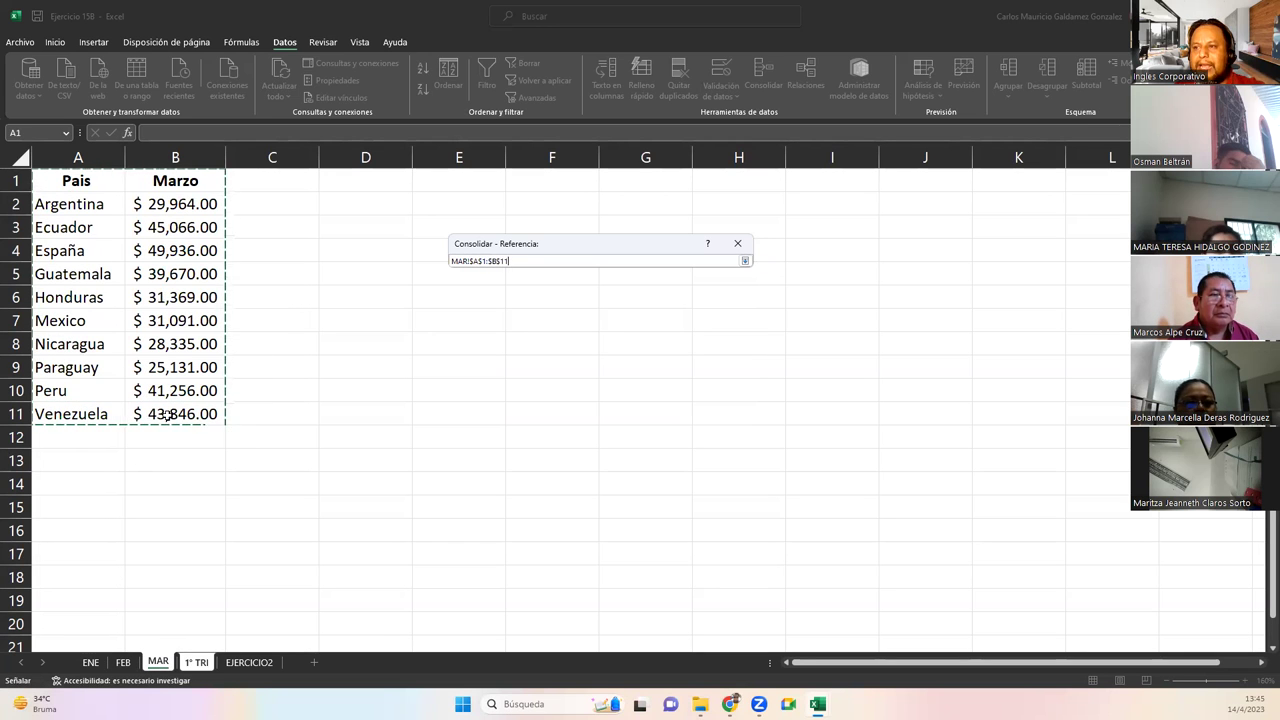
click(745, 261)
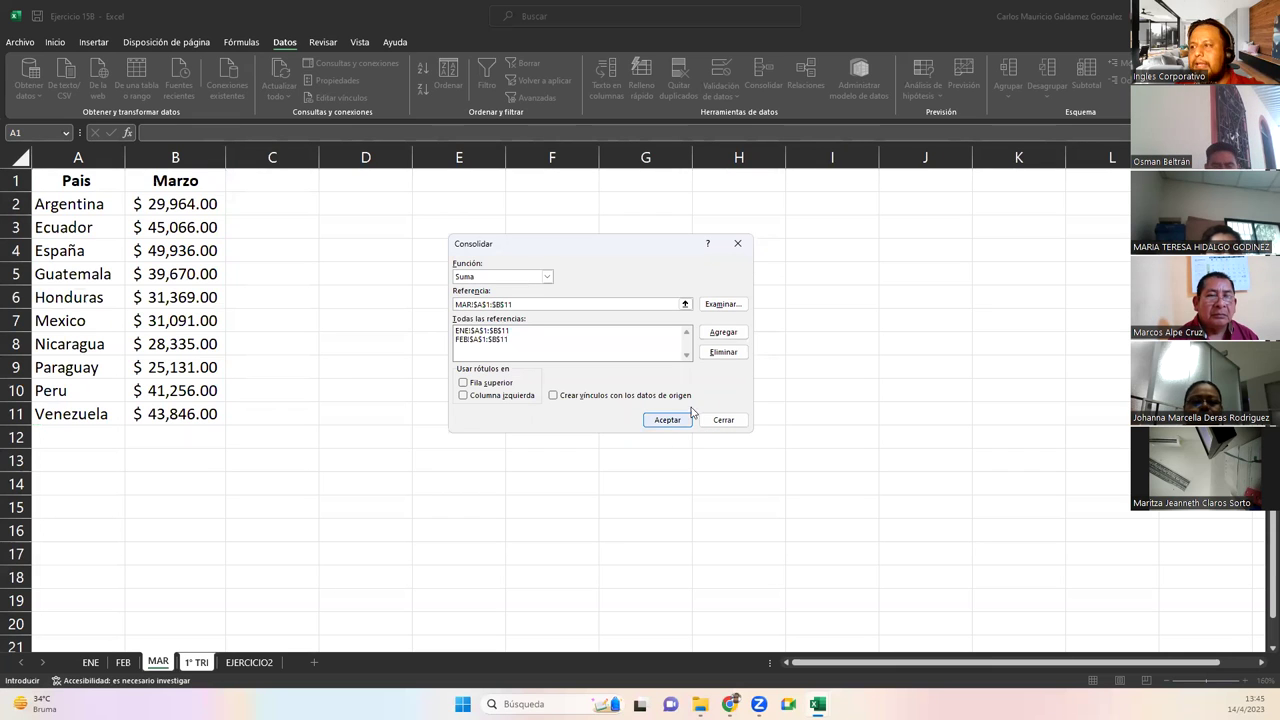
click(723, 332)
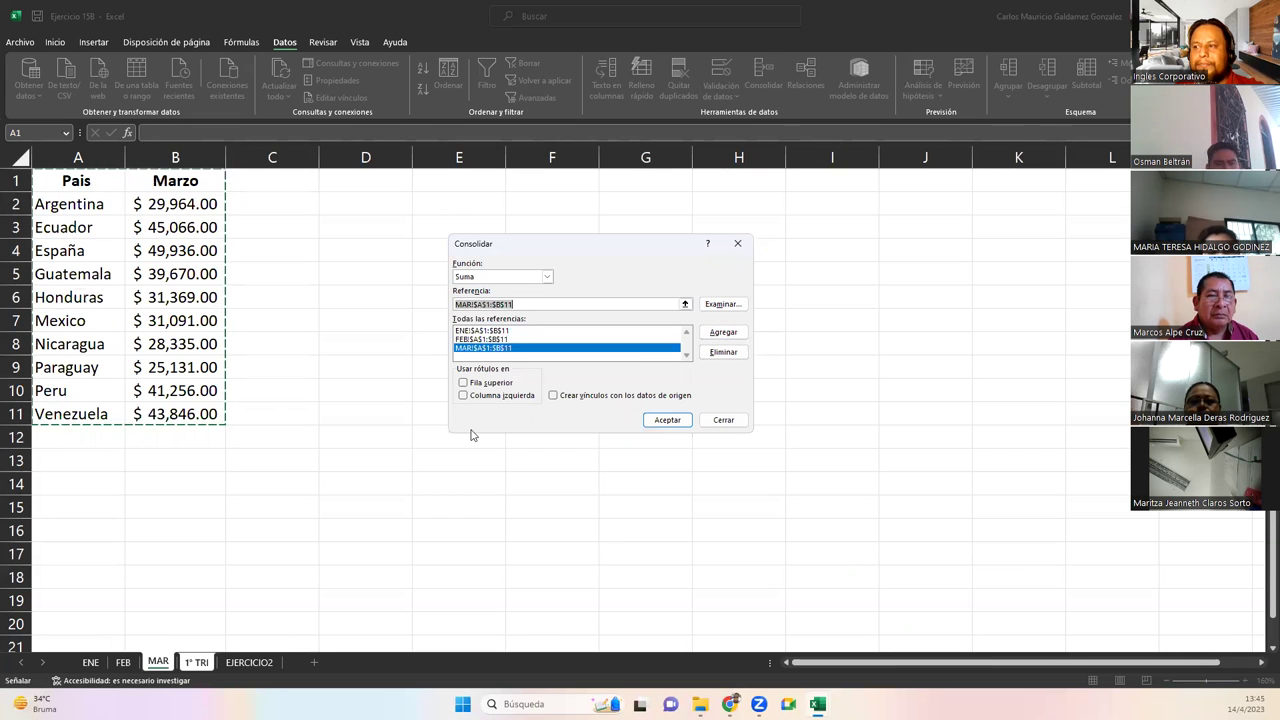
Review the three references, use top row labels, and run the consolidation
click(476, 339)
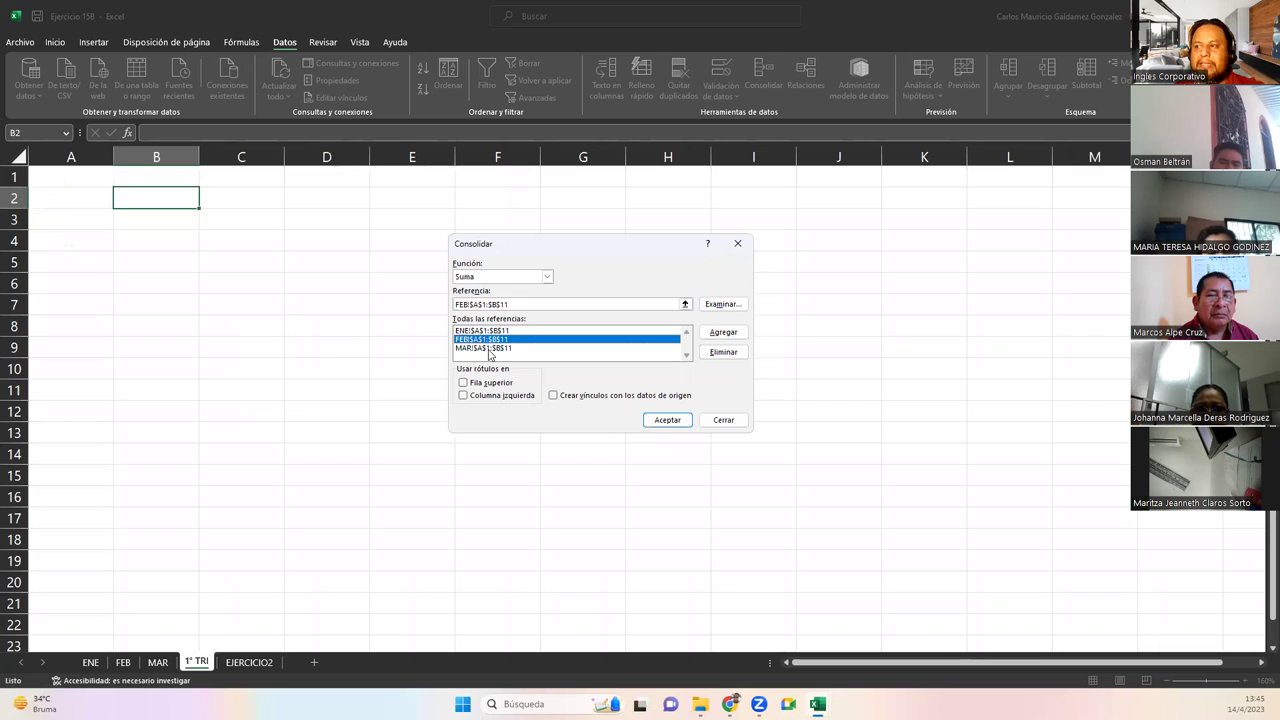
click(489, 349)
click(485, 331)
click(490, 340)
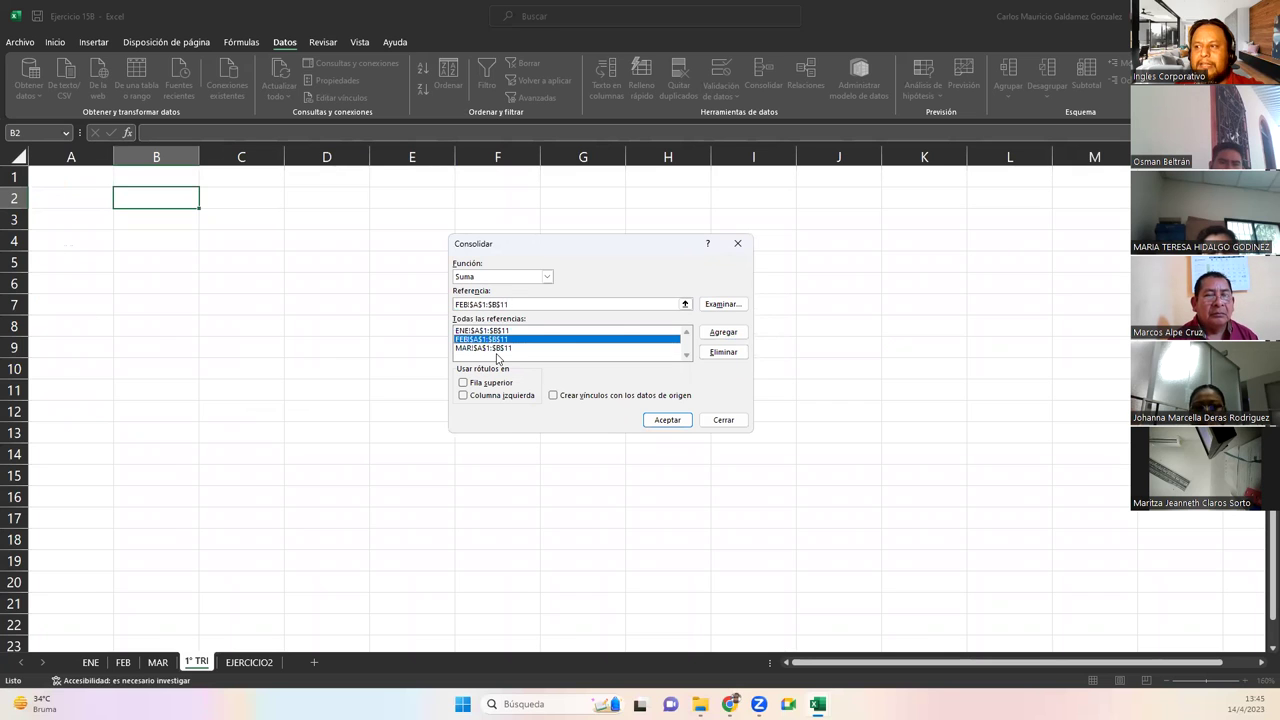
click(497, 349)
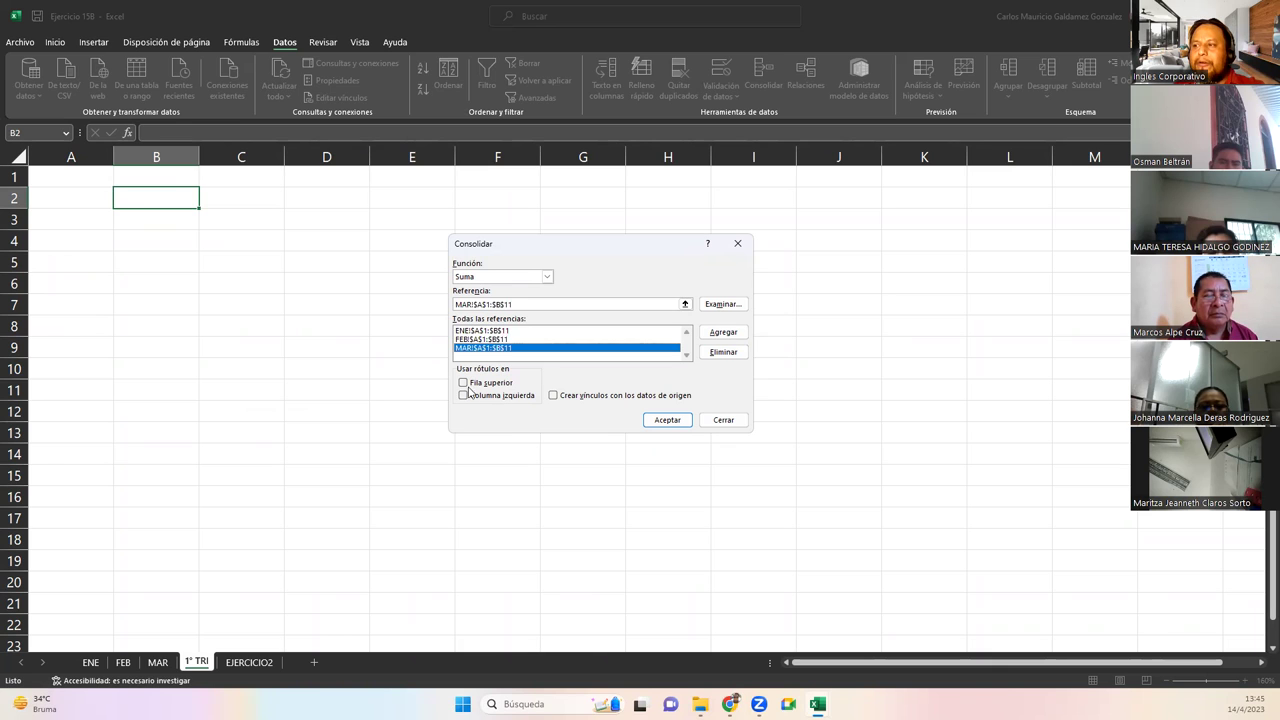
click(463, 384)
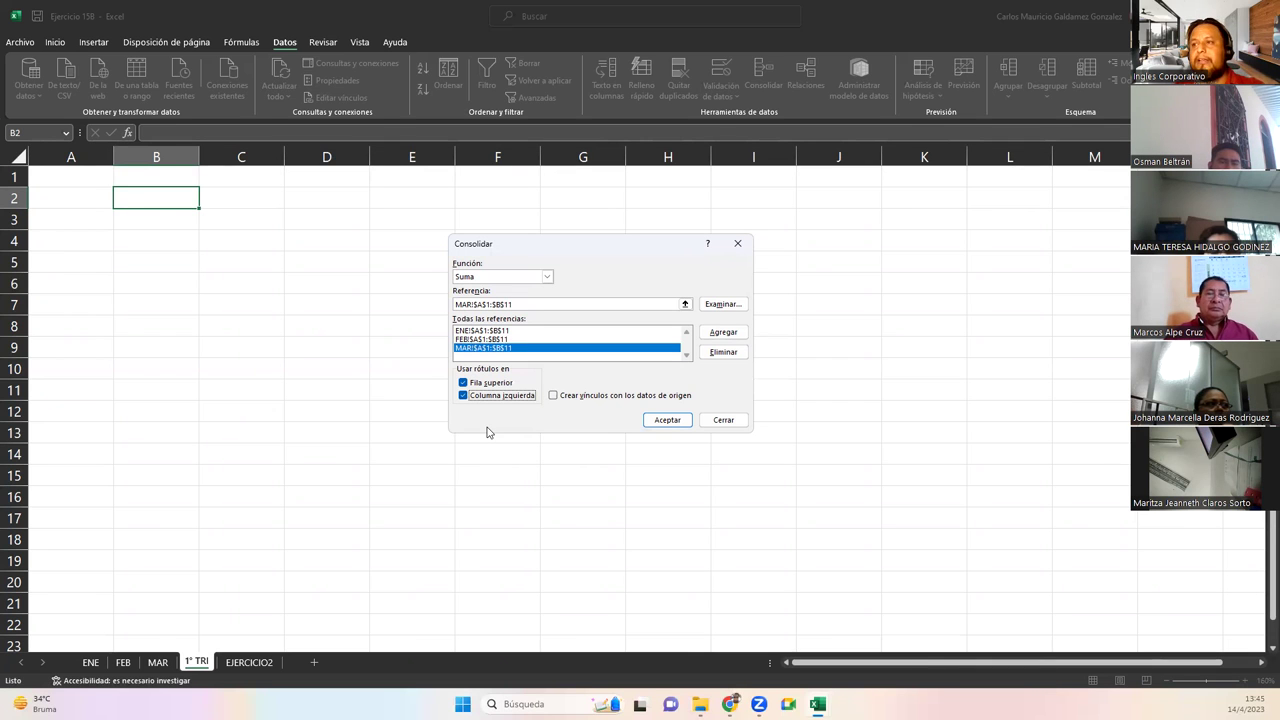
click(665, 420)
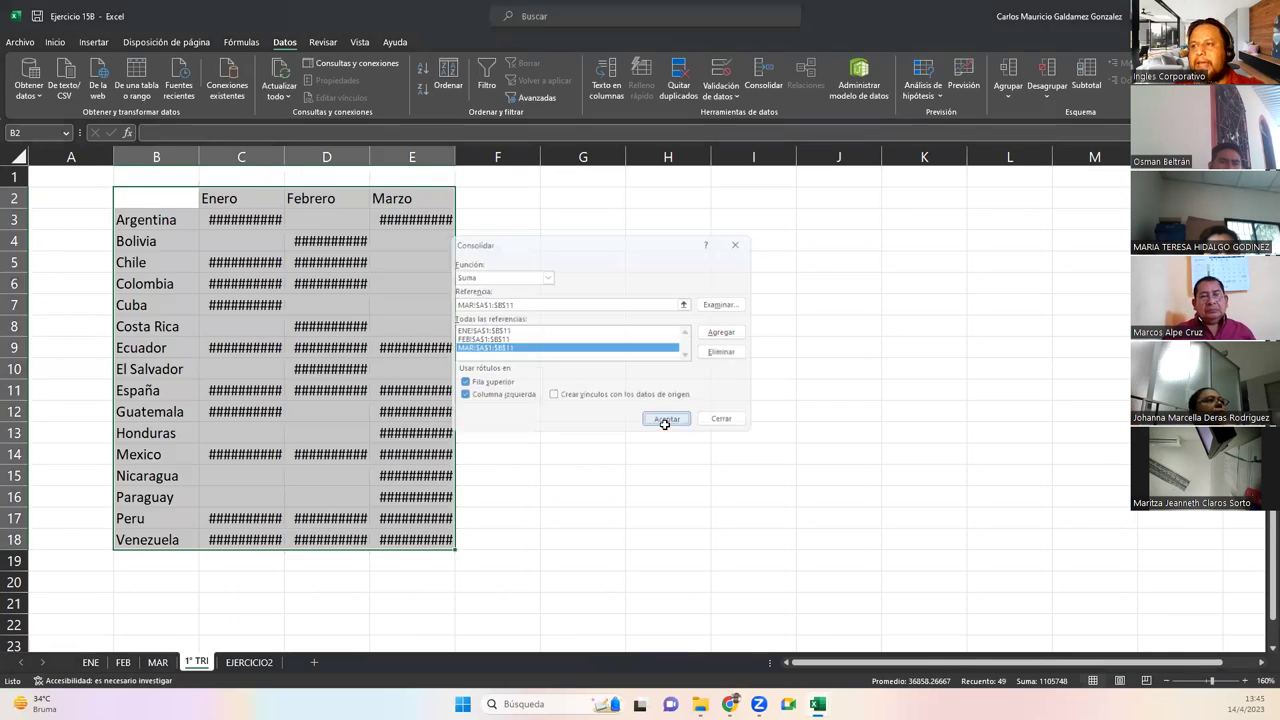
Auto-fit columns C, D and E so the consolidated amounts display
double_click(283, 156)
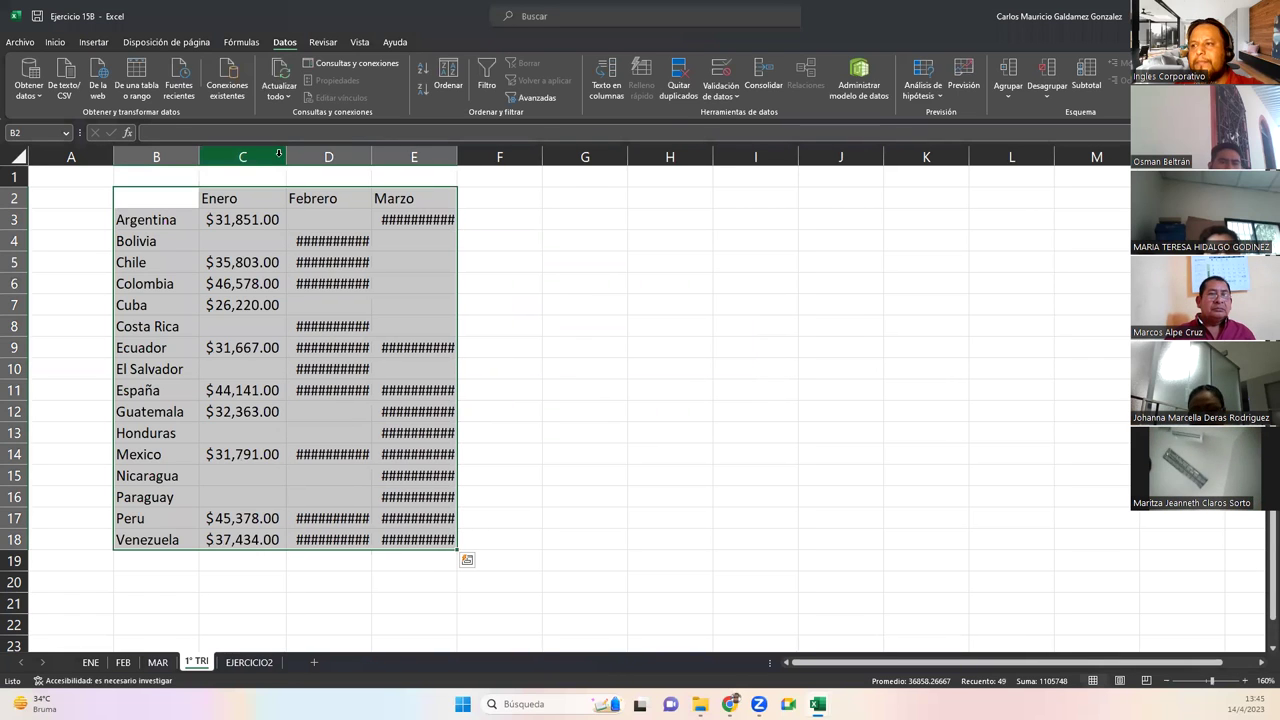
double_click(458, 157)
drag(223, 216, 395, 540)
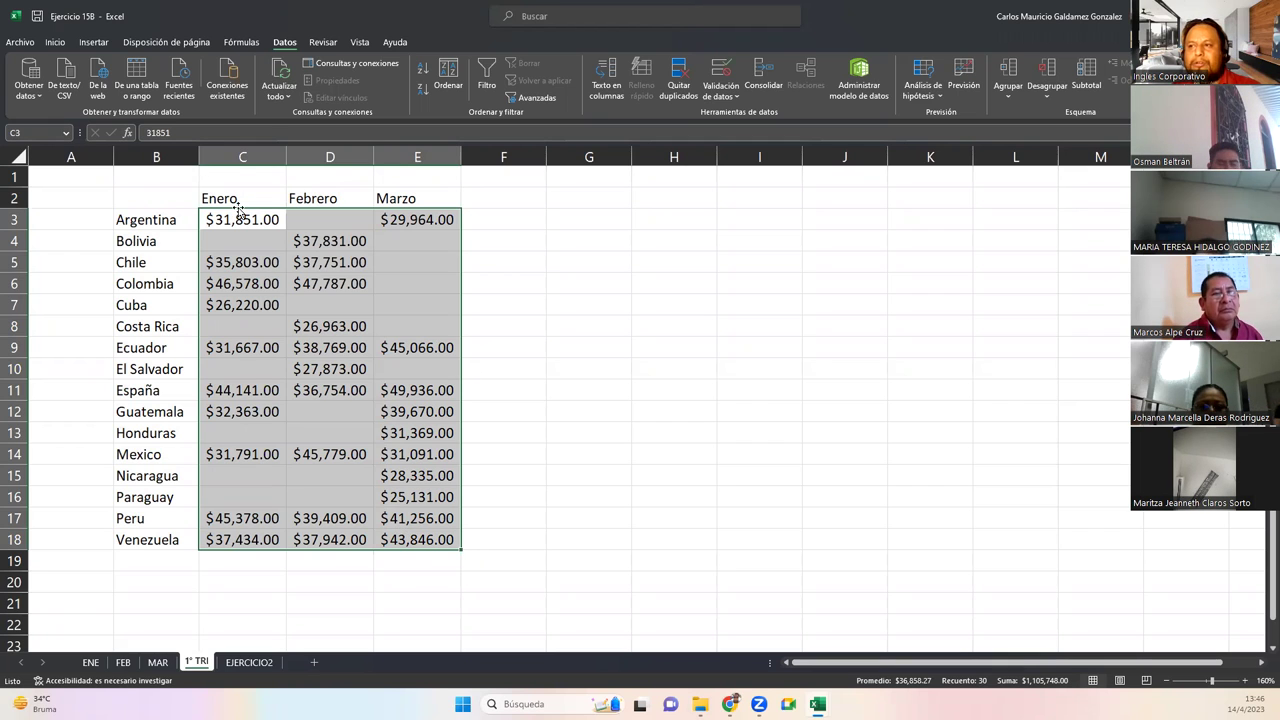
Compare the MAR sheet's country names with the consolidated table on 1° TRI
click(157, 662)
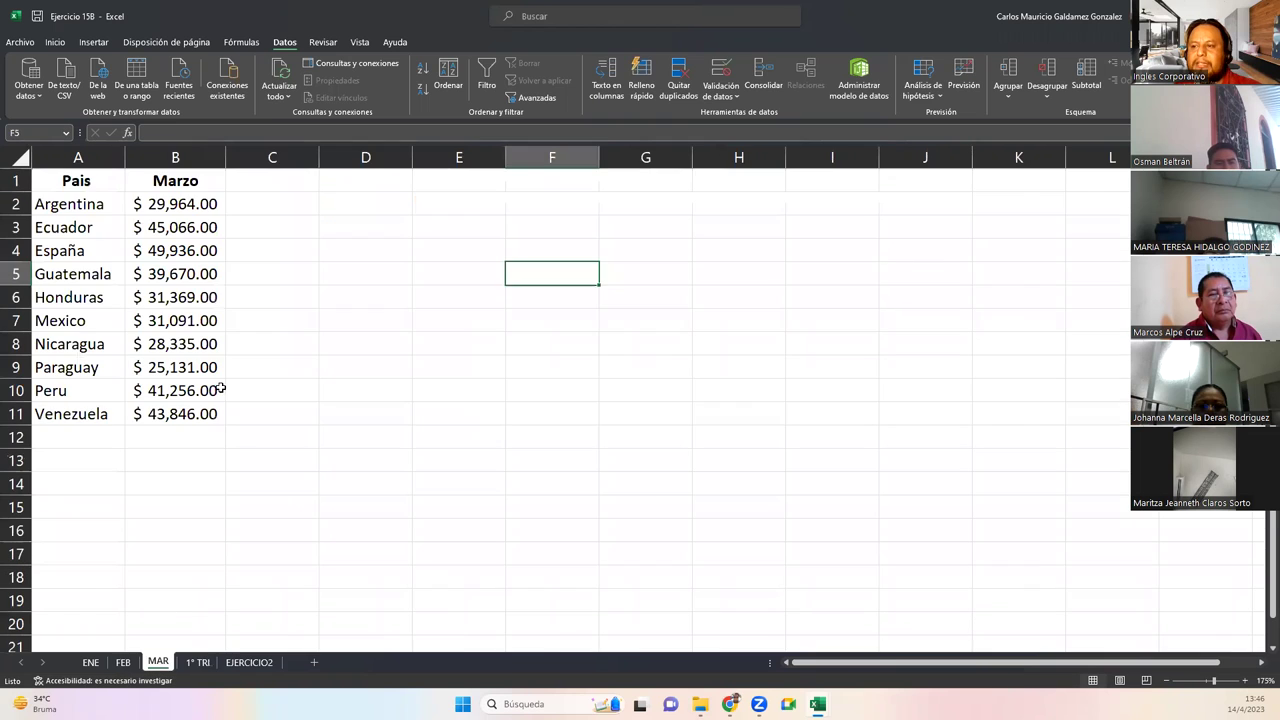
click(172, 183)
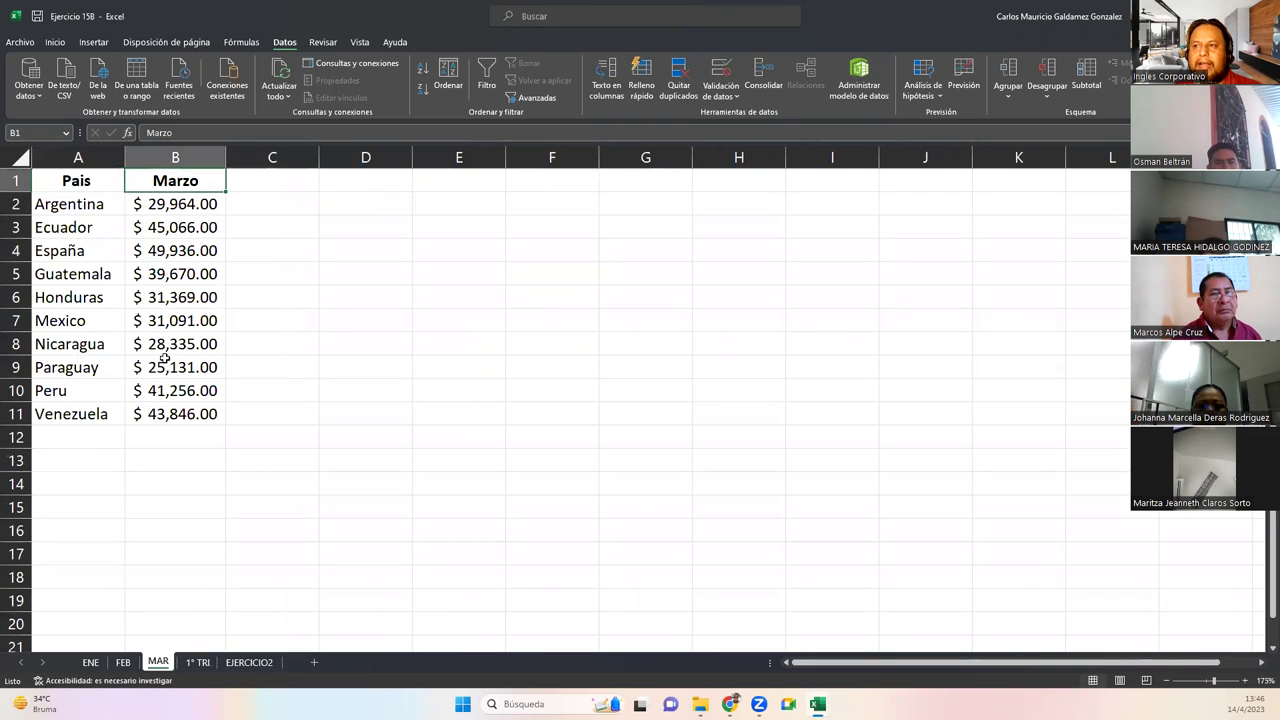
drag(77, 207, 73, 417)
click(196, 662)
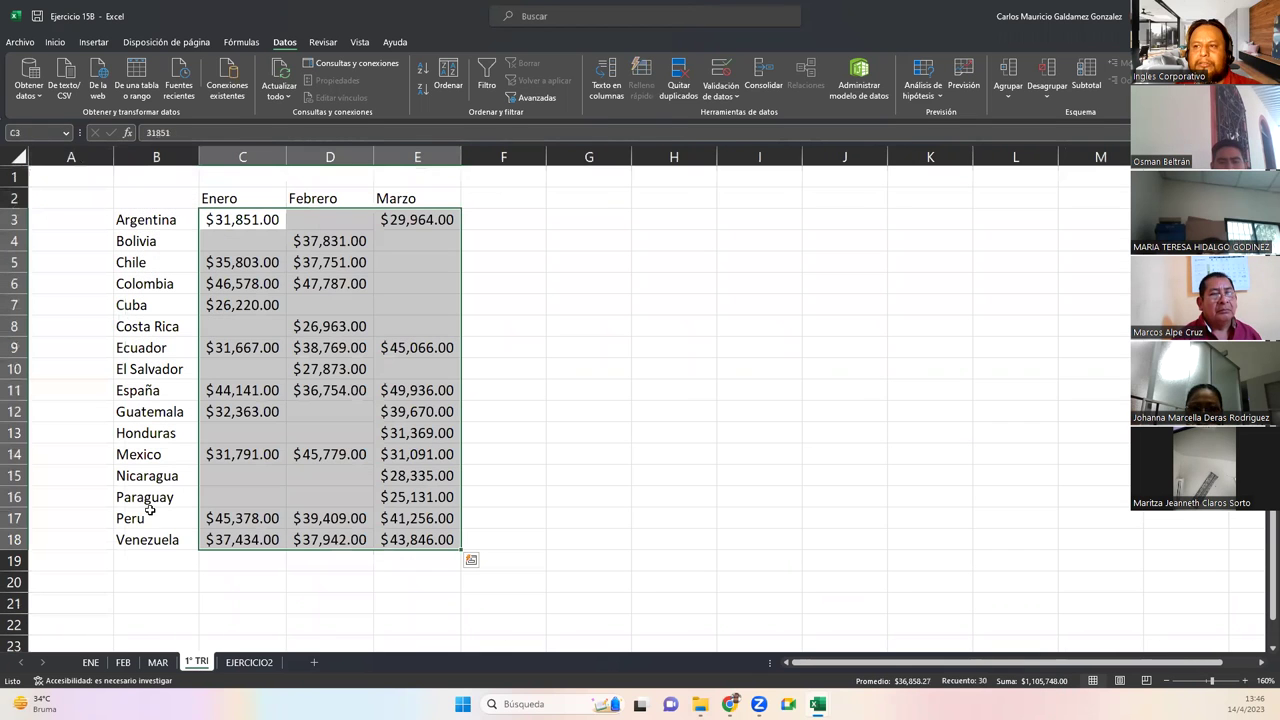
drag(160, 220, 143, 545)
drag(222, 197, 435, 196)
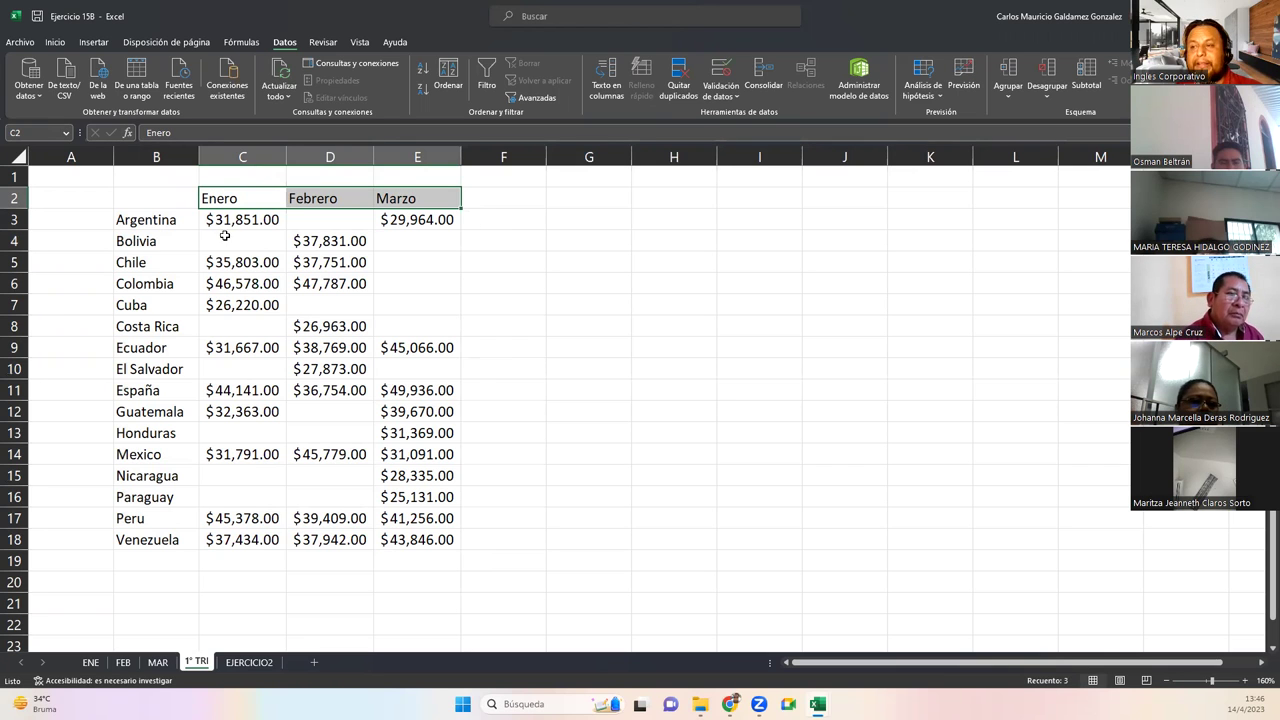
Copy the consolidated table B2:E18 and paste it transposed at G4
drag(177, 203, 412, 540)
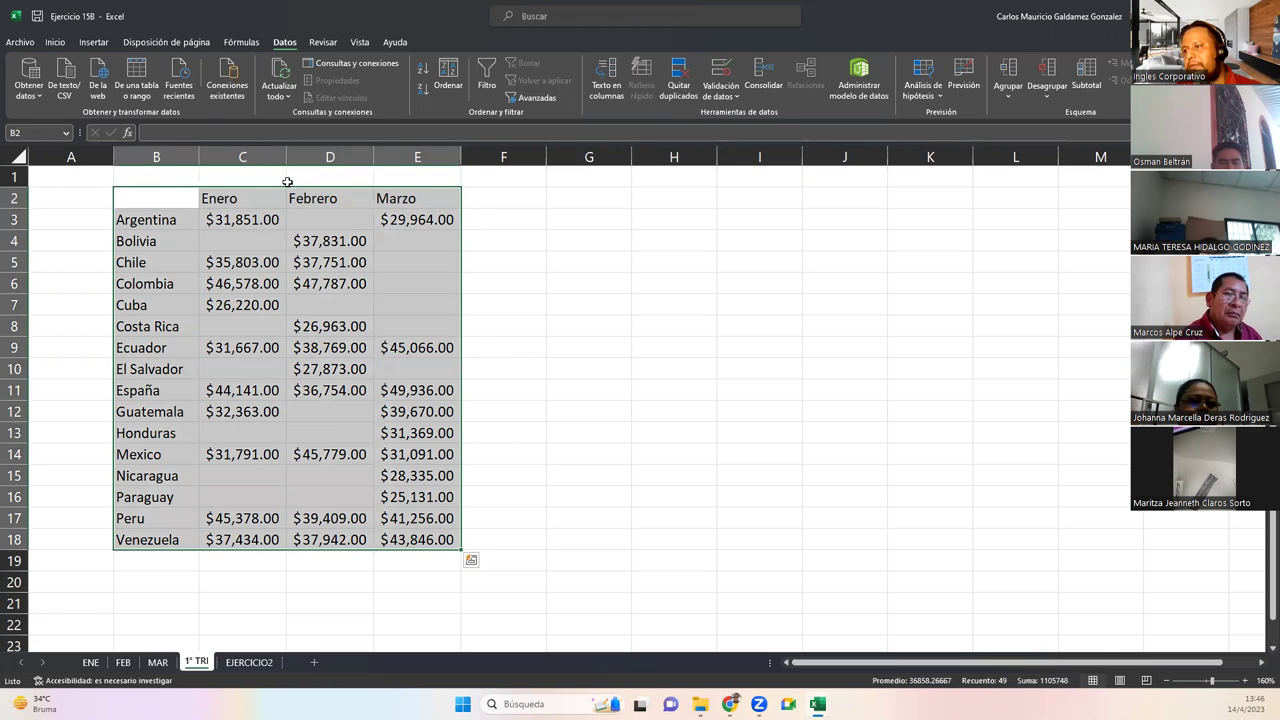
key(ctrl+c)
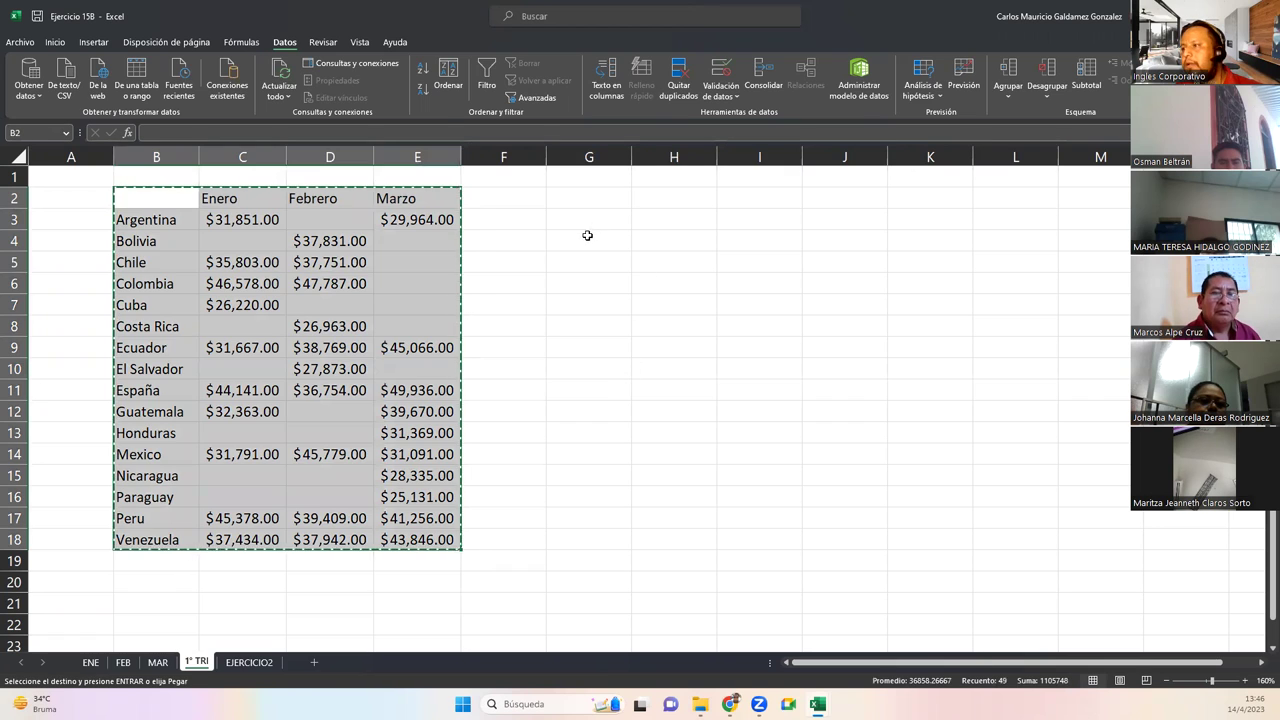
click(587, 237)
right_click(589, 241)
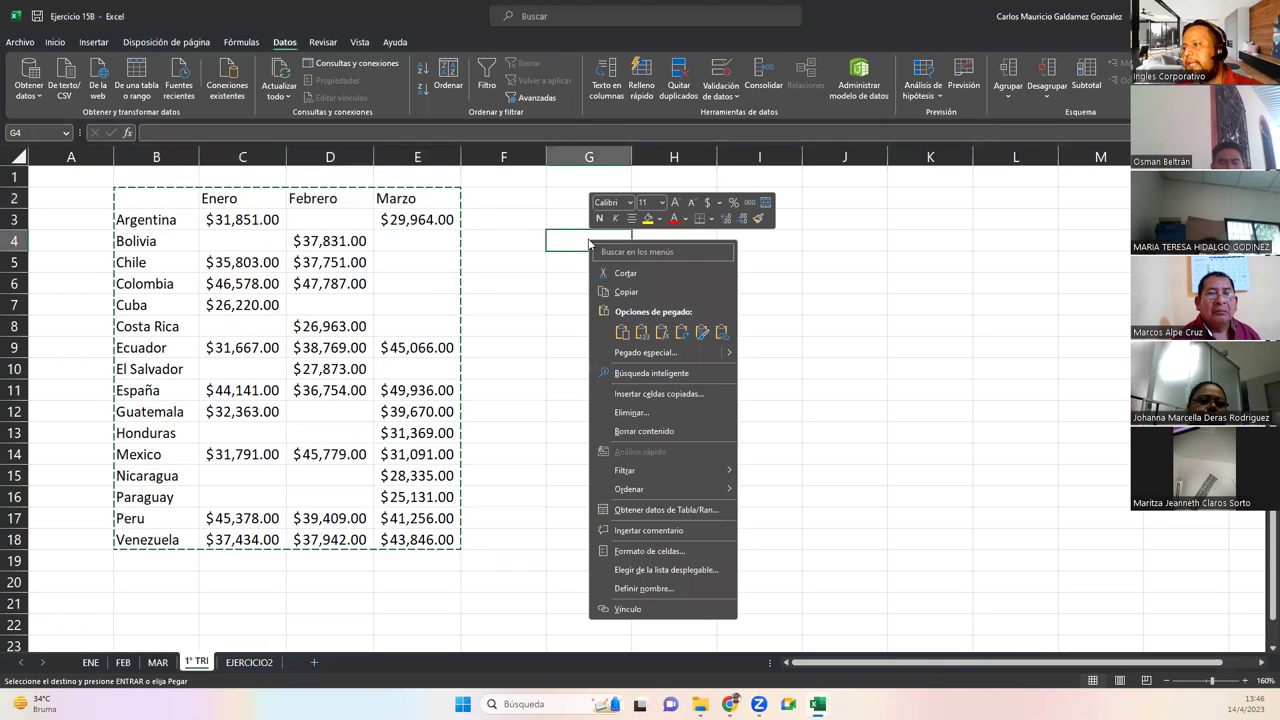
click(700, 335)
Auto-fit the transposed table's country columns H onward, Cuba through Nicaragua, to show the amounts
double_click(715, 155)
double_click(803, 155)
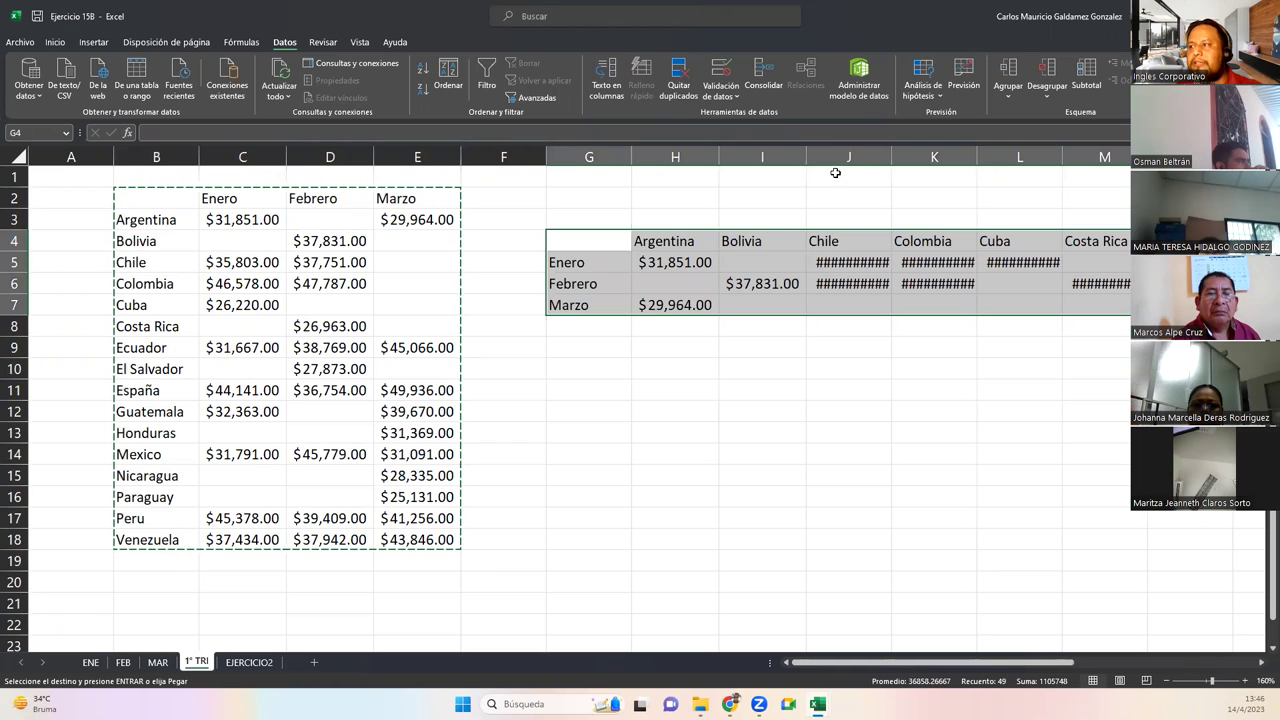
double_click(885, 155)
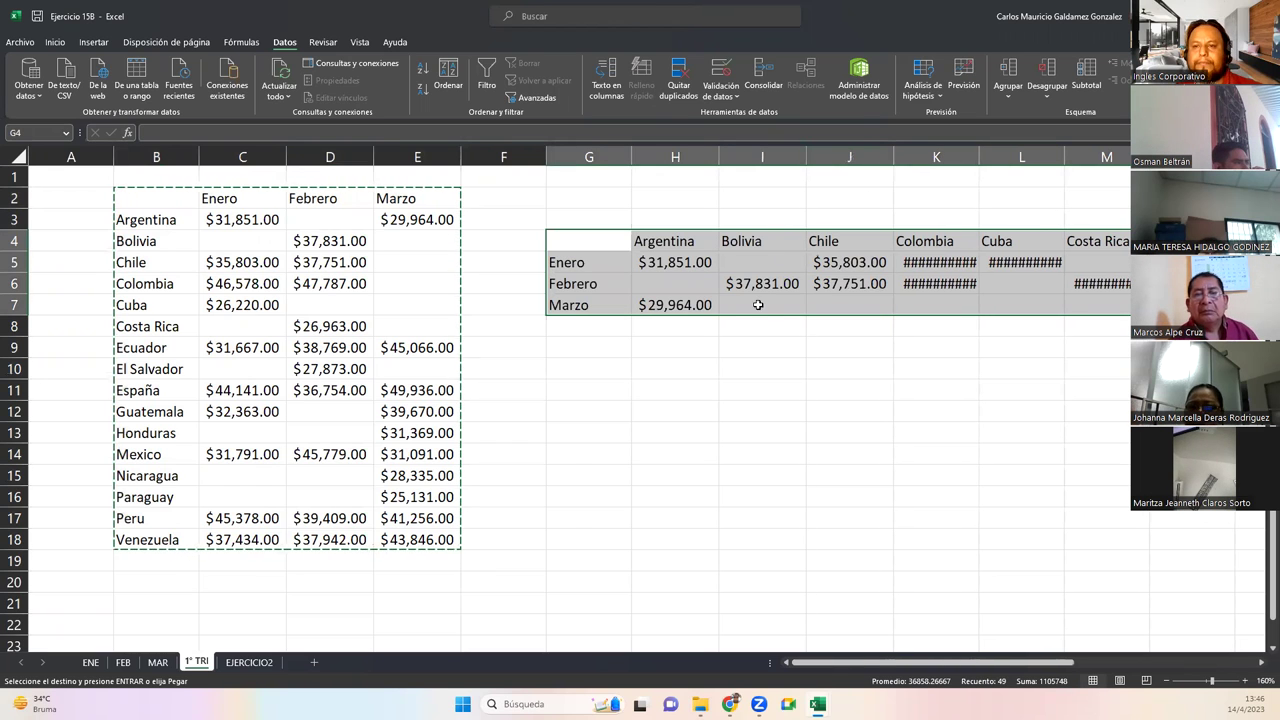
scroll(758, 305, right, 6)
scroll(758, 305, down, 1)
double_click(419, 155)
double_click(497, 155)
double_click(578, 155)
double_click(657, 155)
double_click(737, 155)
double_click(816, 155)
double_click(896, 155)
double_click(975, 155)
double_click(1056, 155)
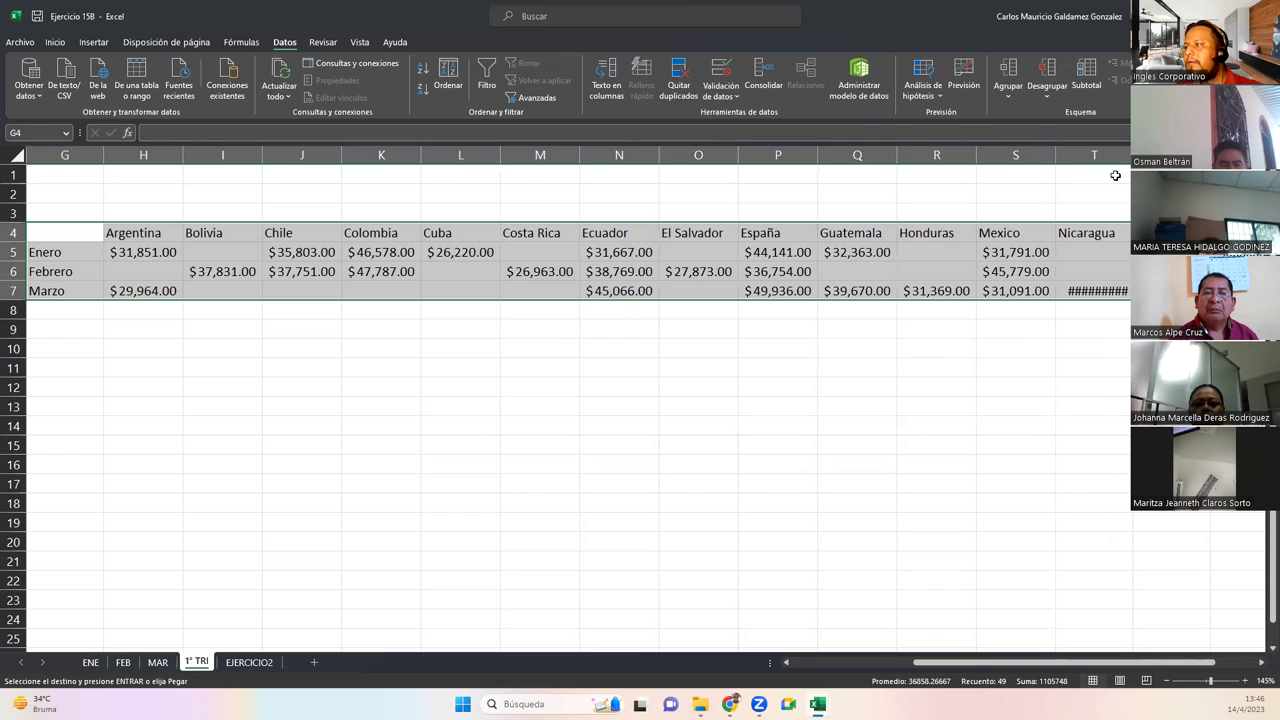
double_click(1127, 155)
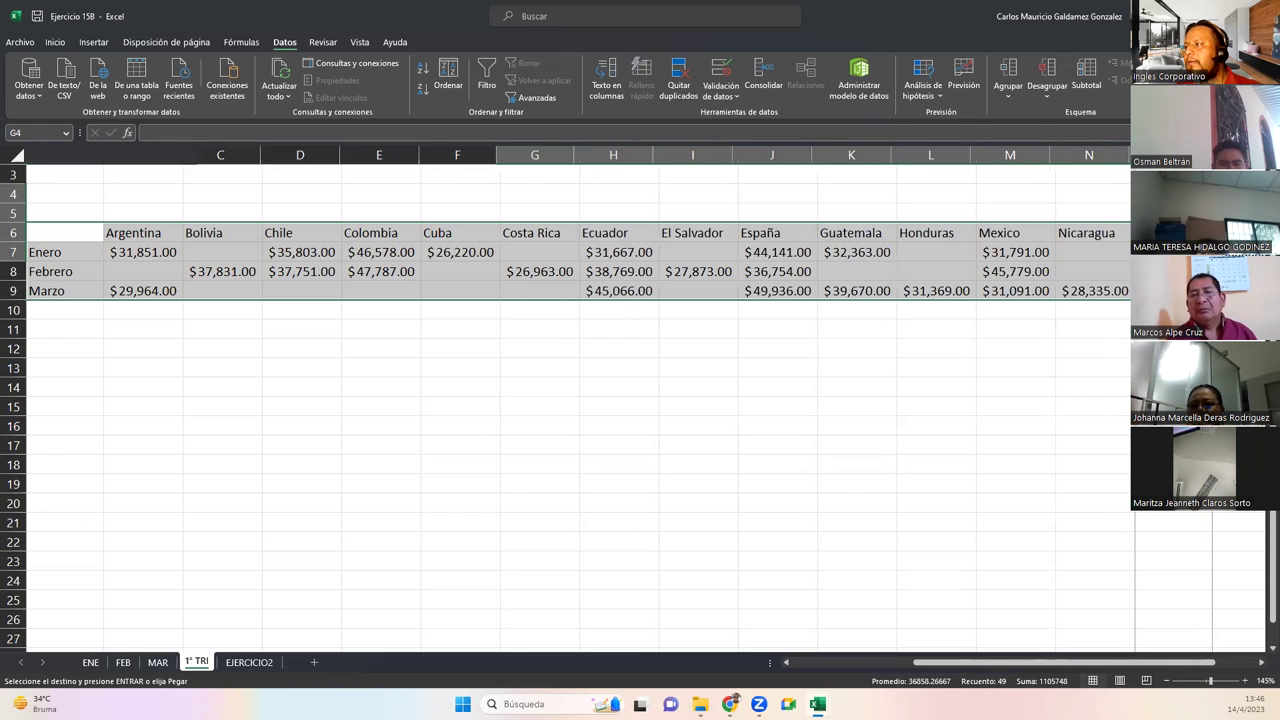
scroll(1127, 158, down, 1)
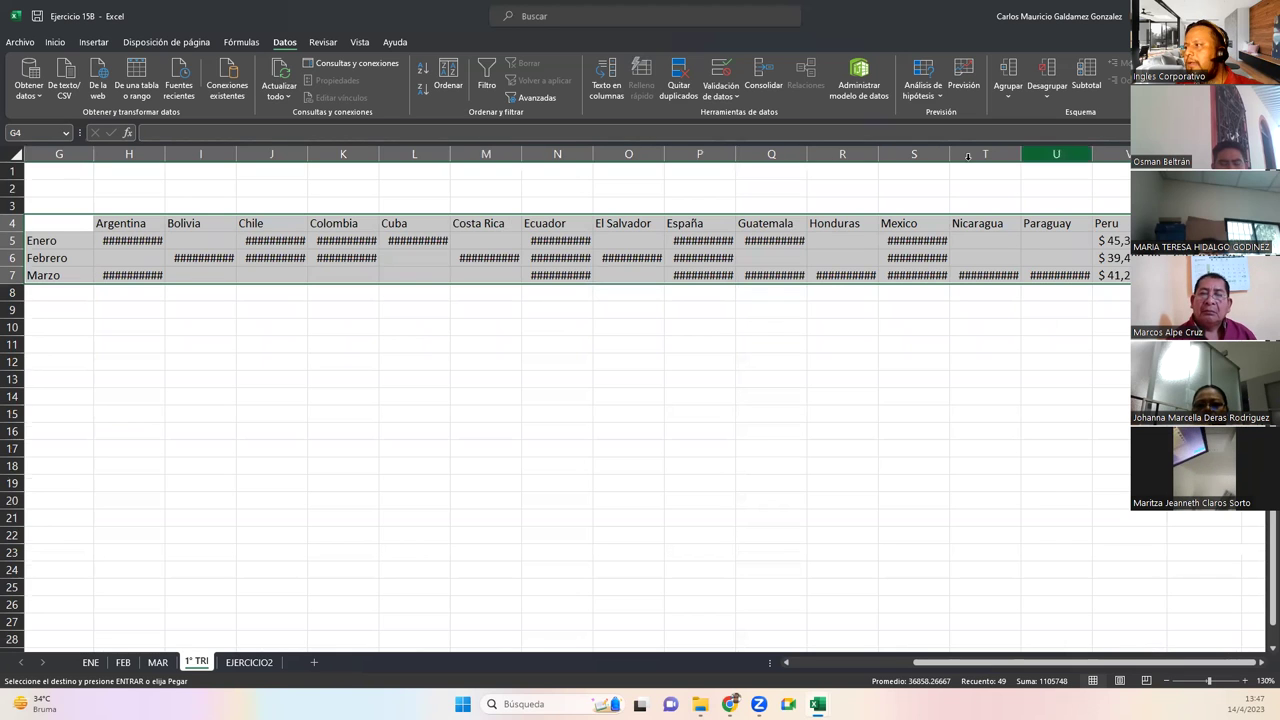
scroll(134, 313, down, 2)
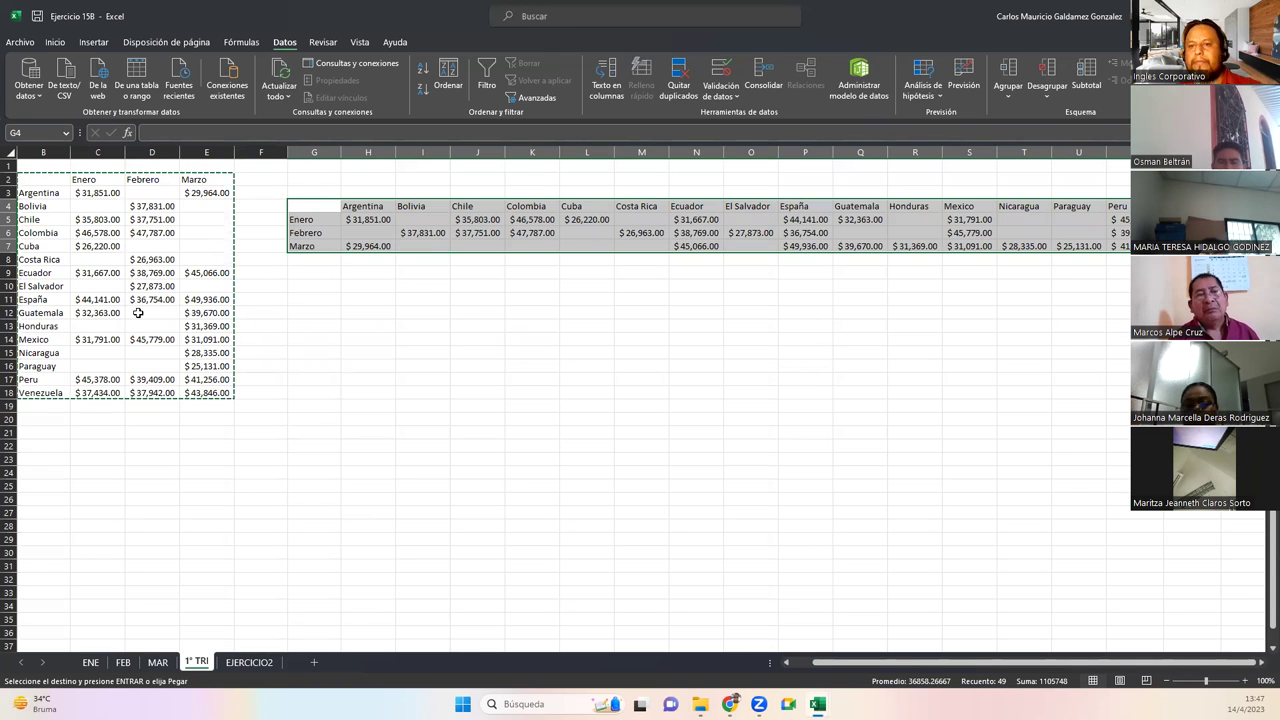
click(312, 206)
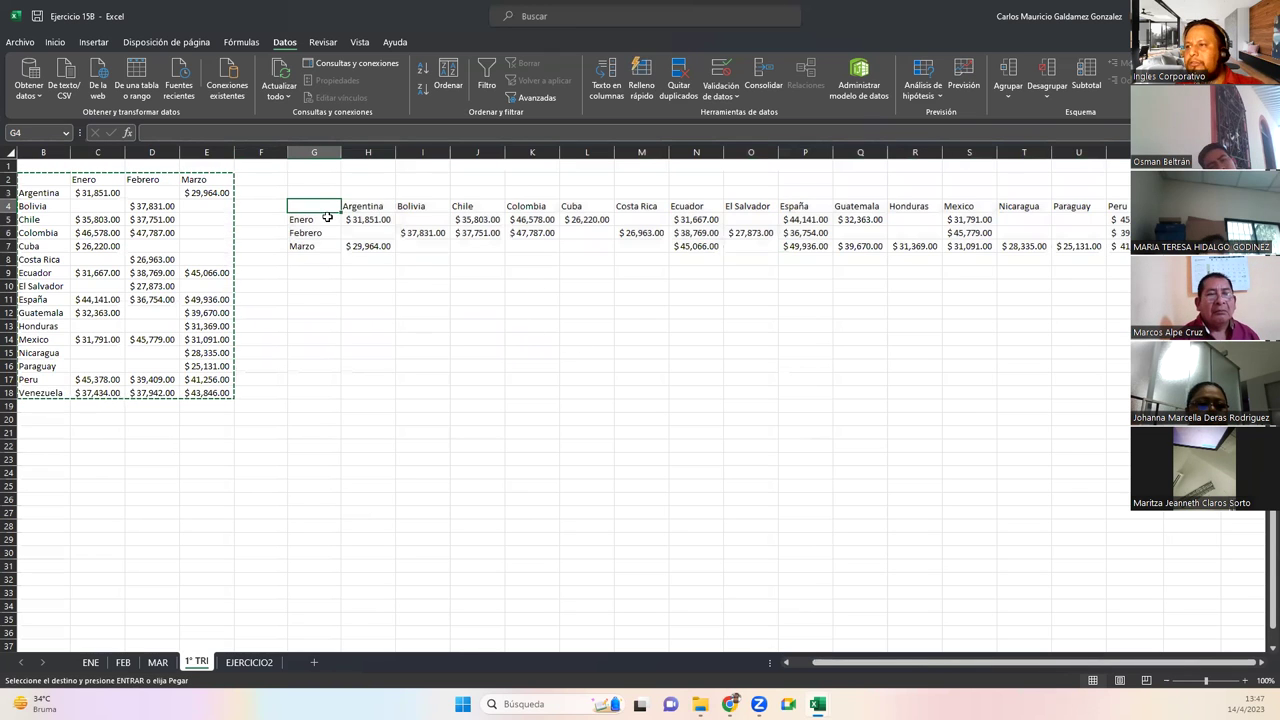
drag(310, 206, 1180, 246)
click(94, 42)
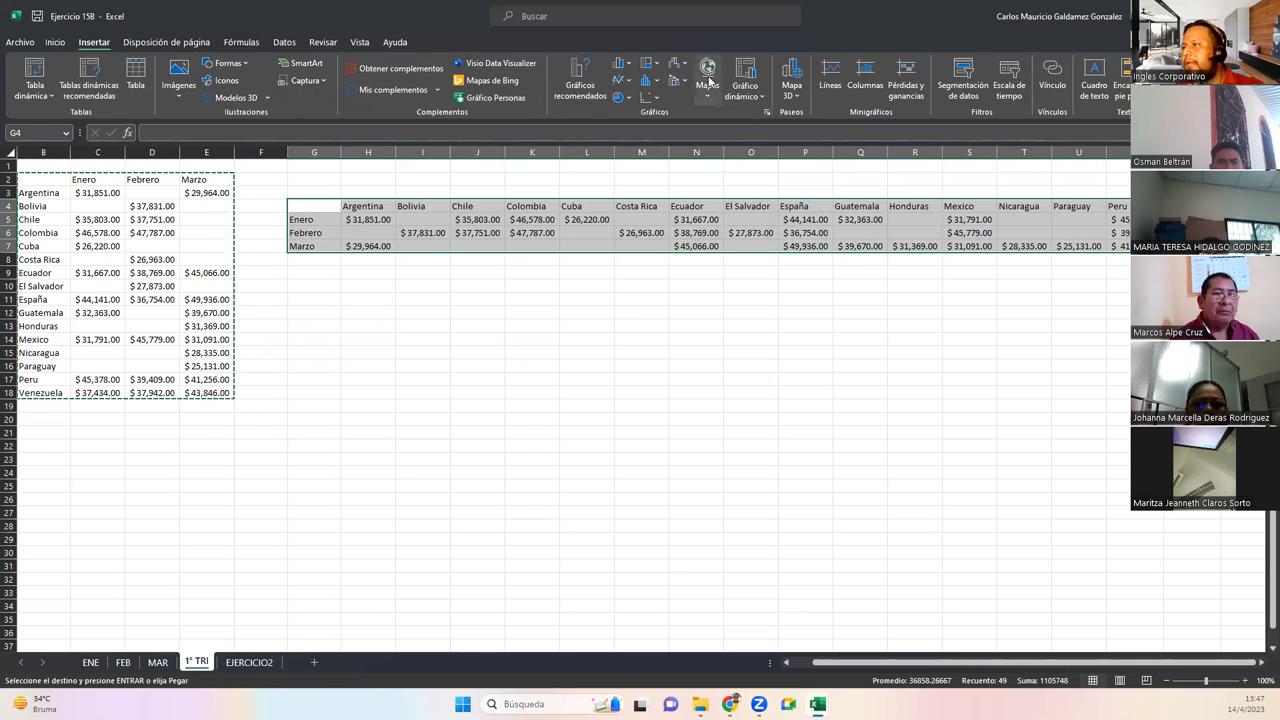
click(707, 80)
click(711, 143)
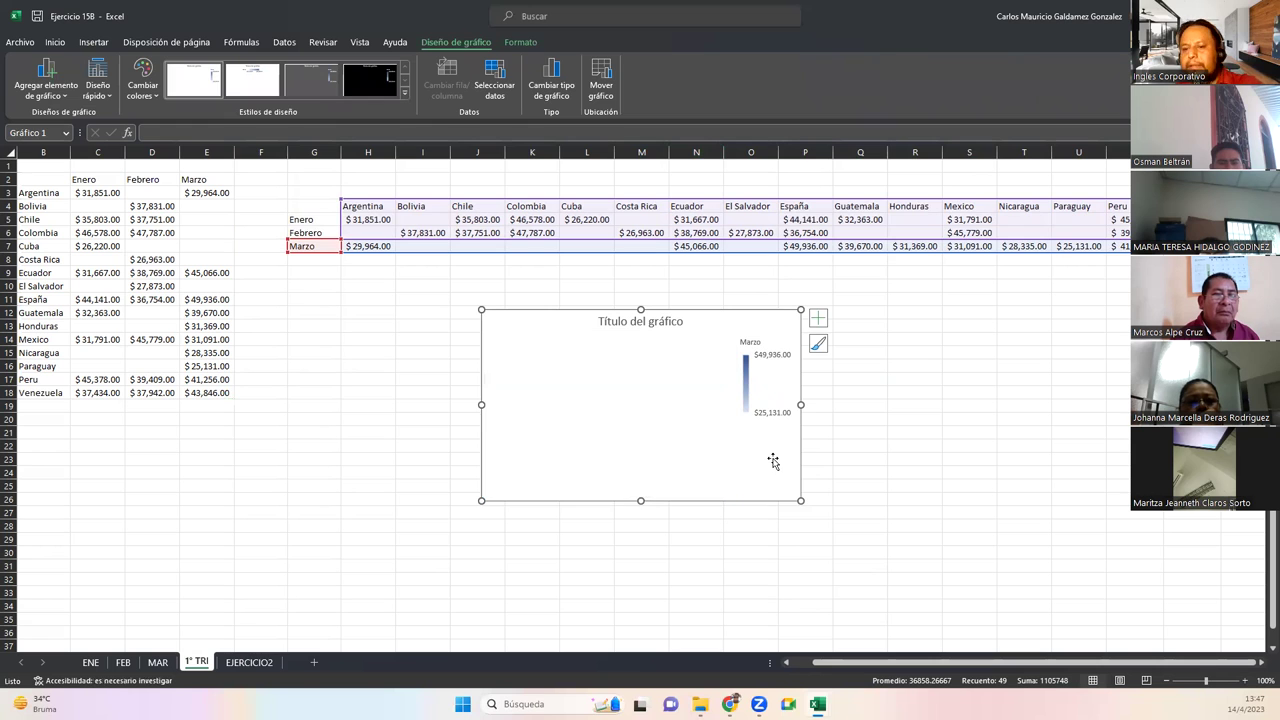
key(Delete)
click(349, 347)
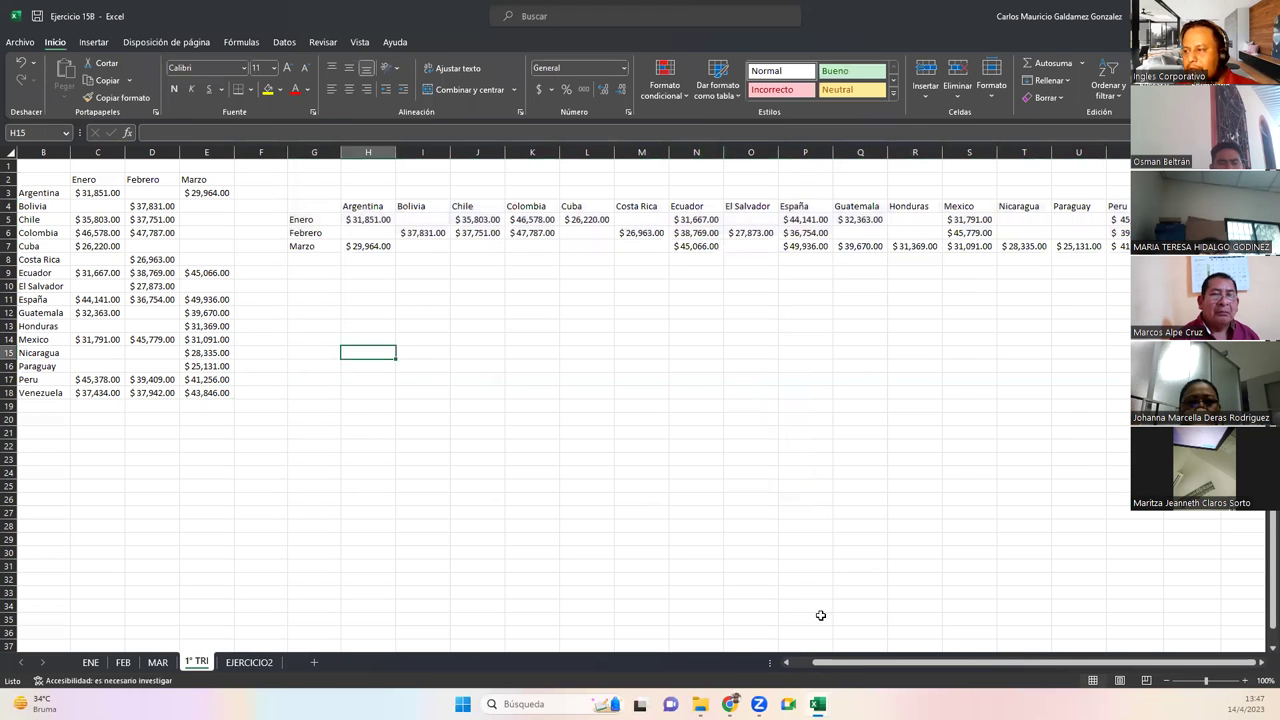
click(786, 662)
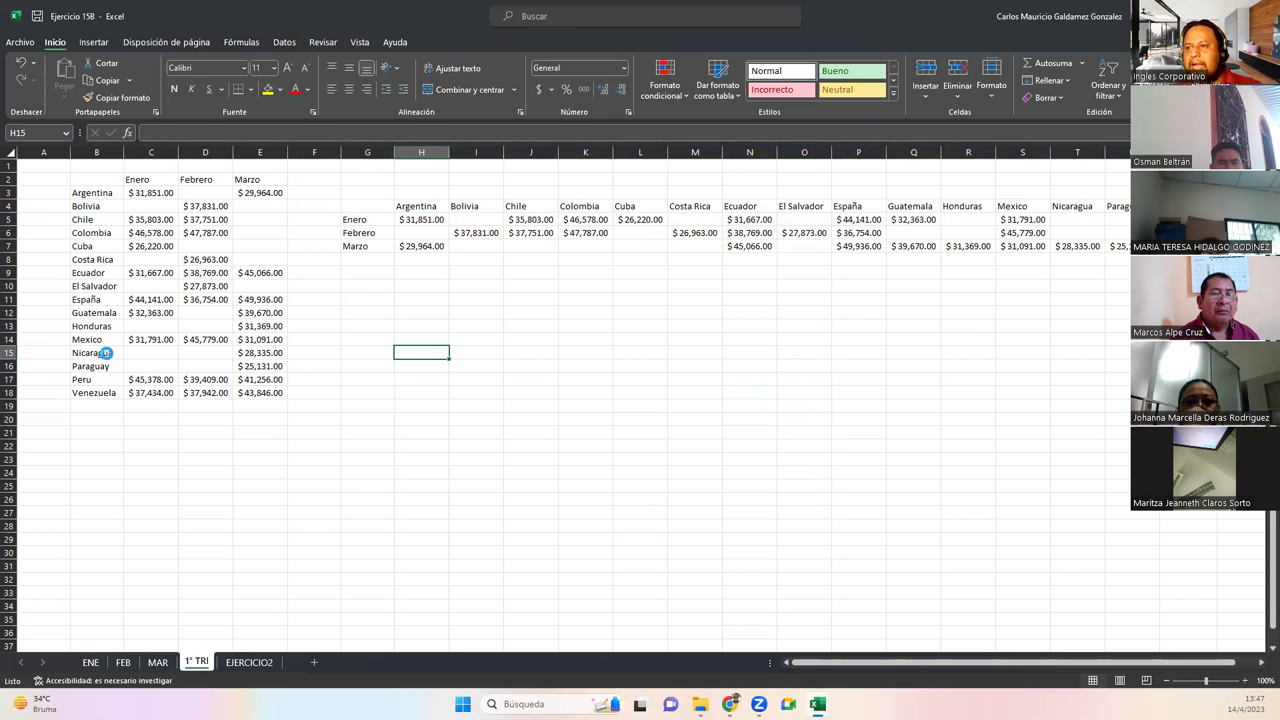
ctrl+scroll(105, 353, up, 3)
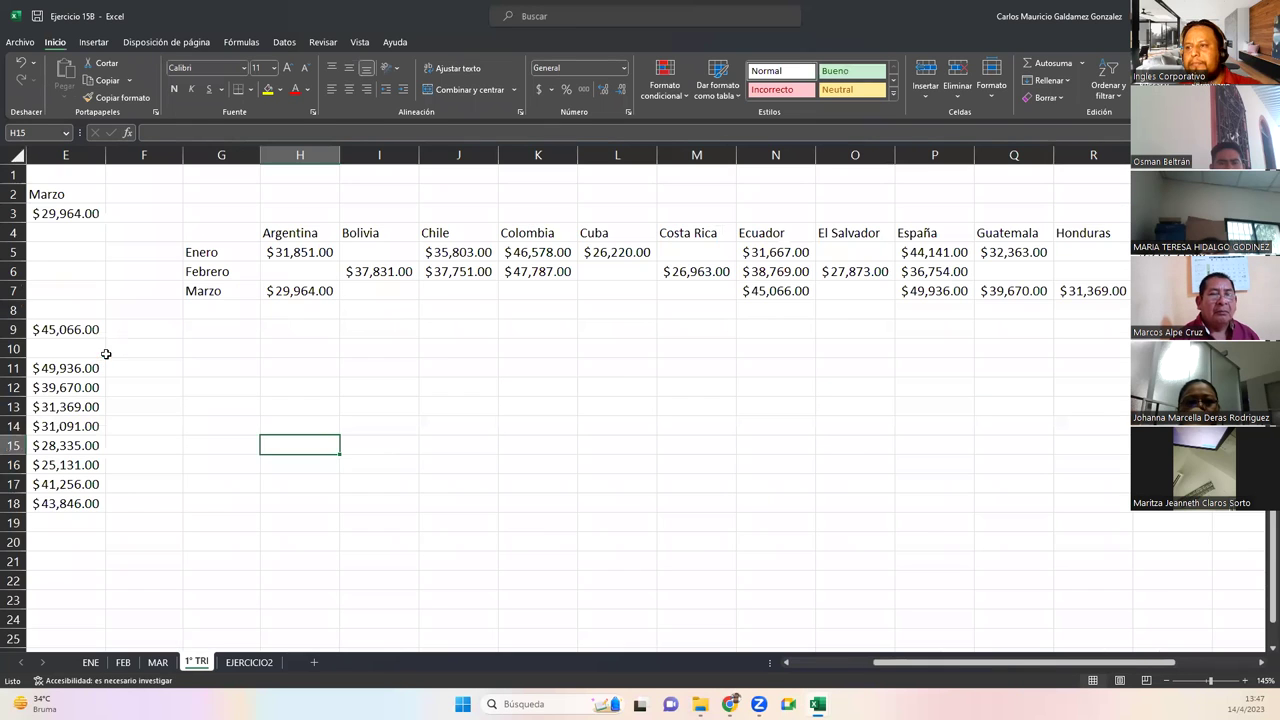
click(802, 663)
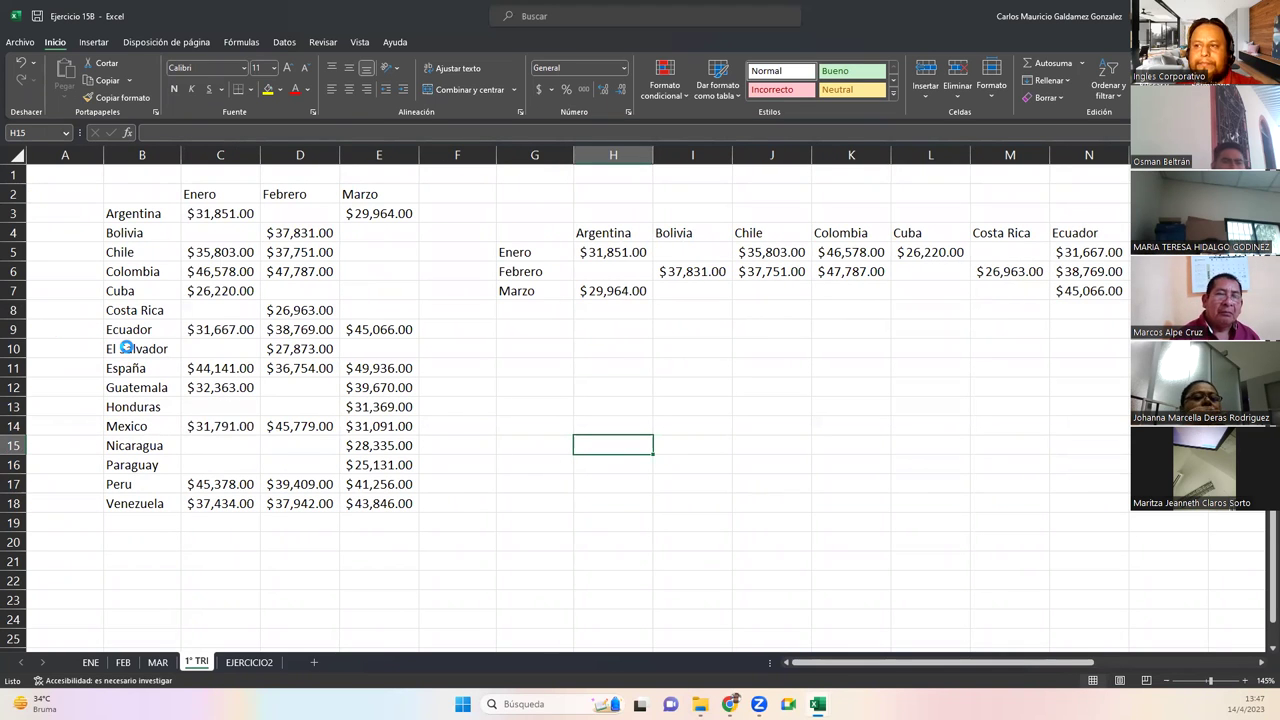
scroll(774, 634, up, 2)
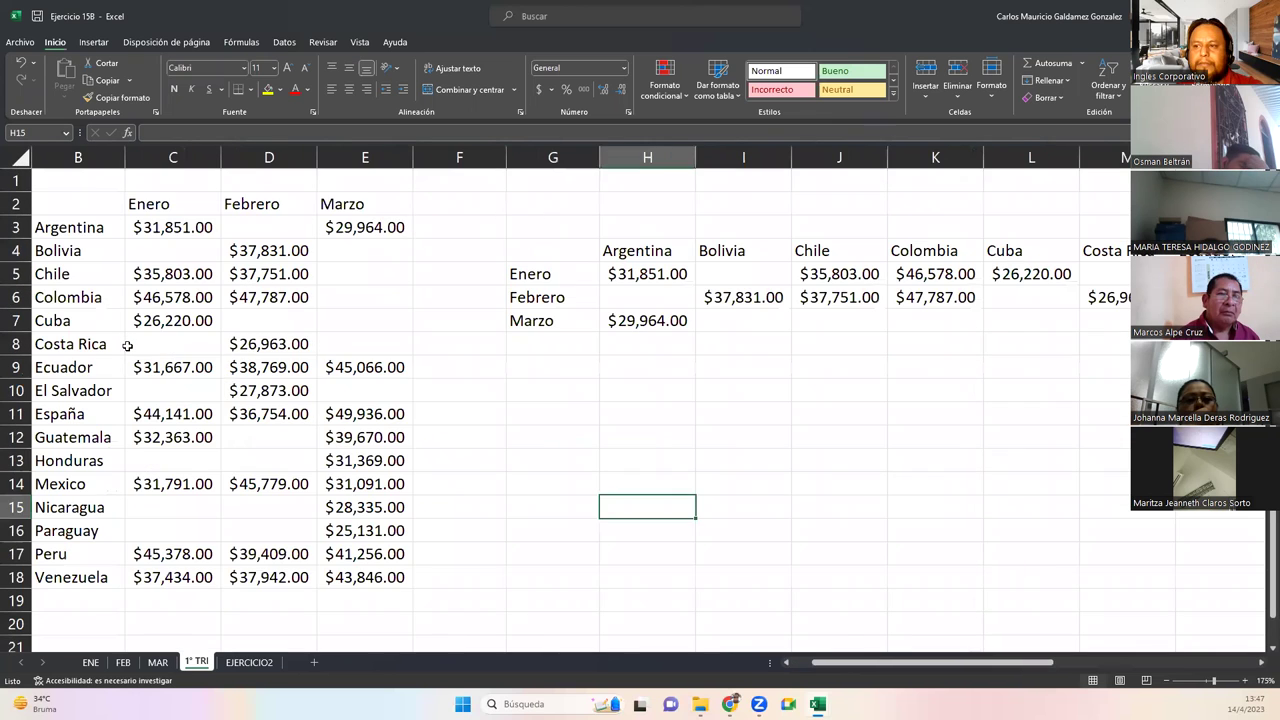
click(787, 662)
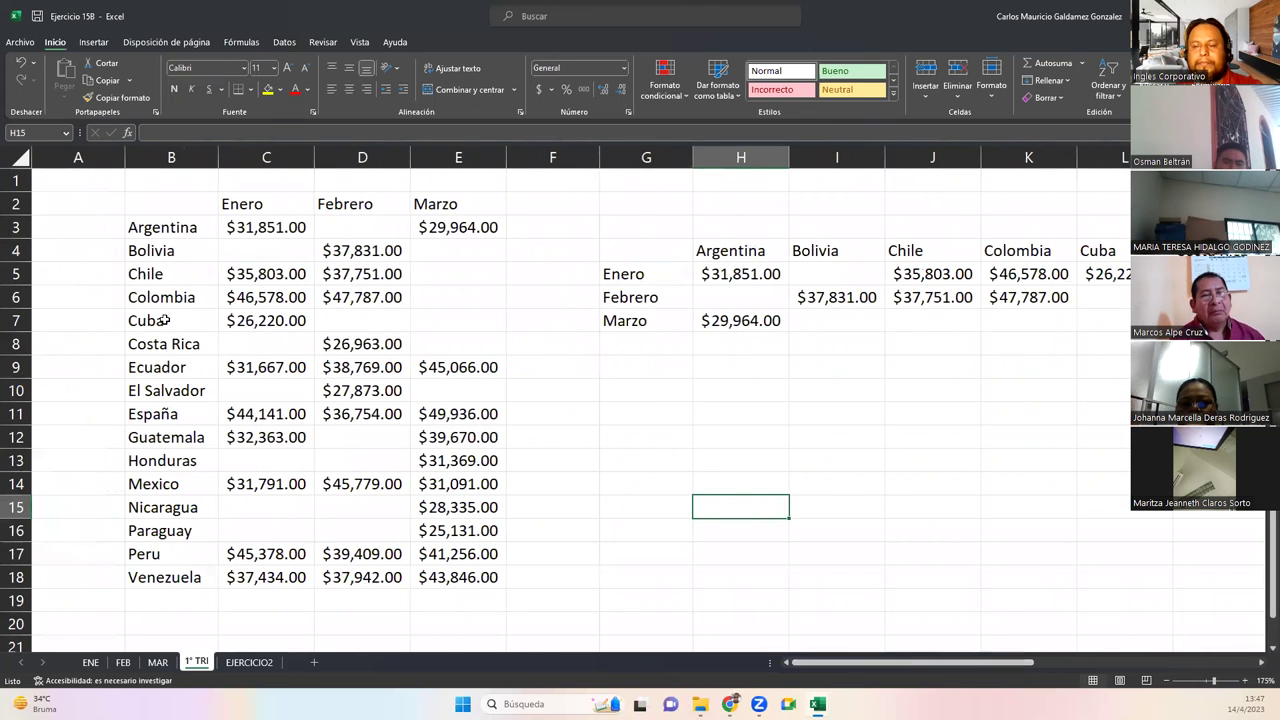
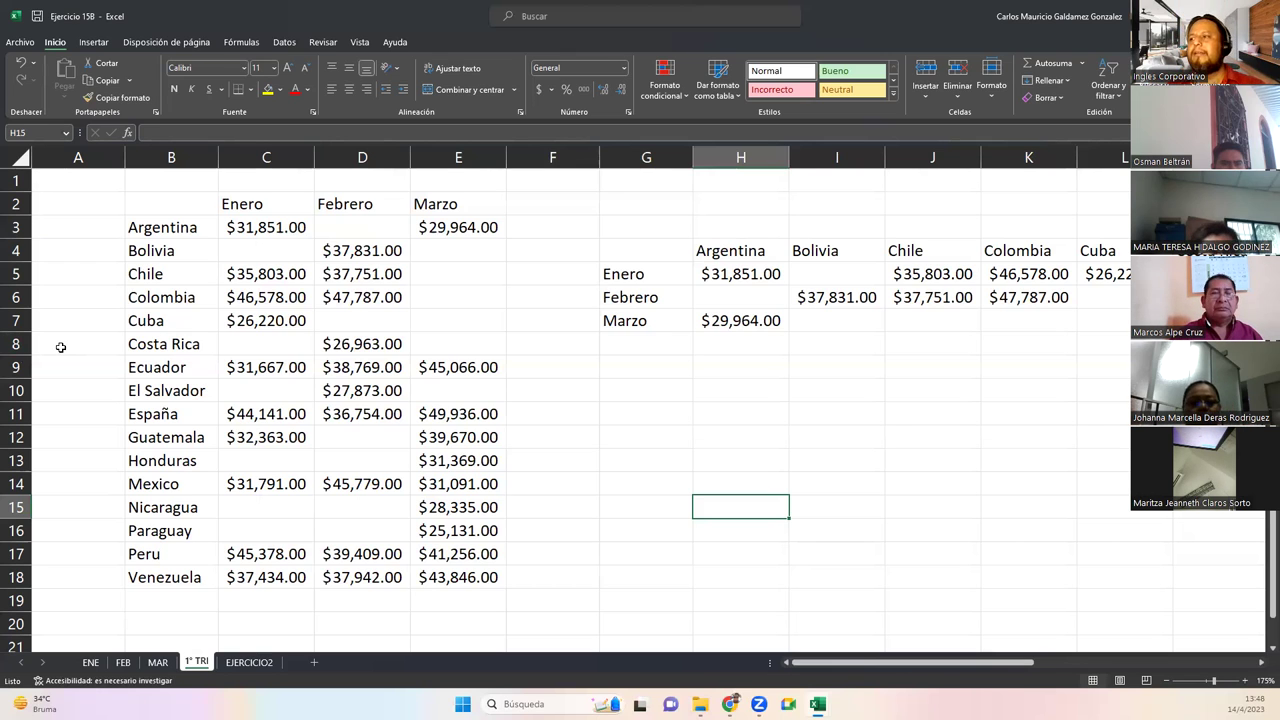
Check the España and Ecuador amounts and inspect the transposed table's extent
click(371, 426)
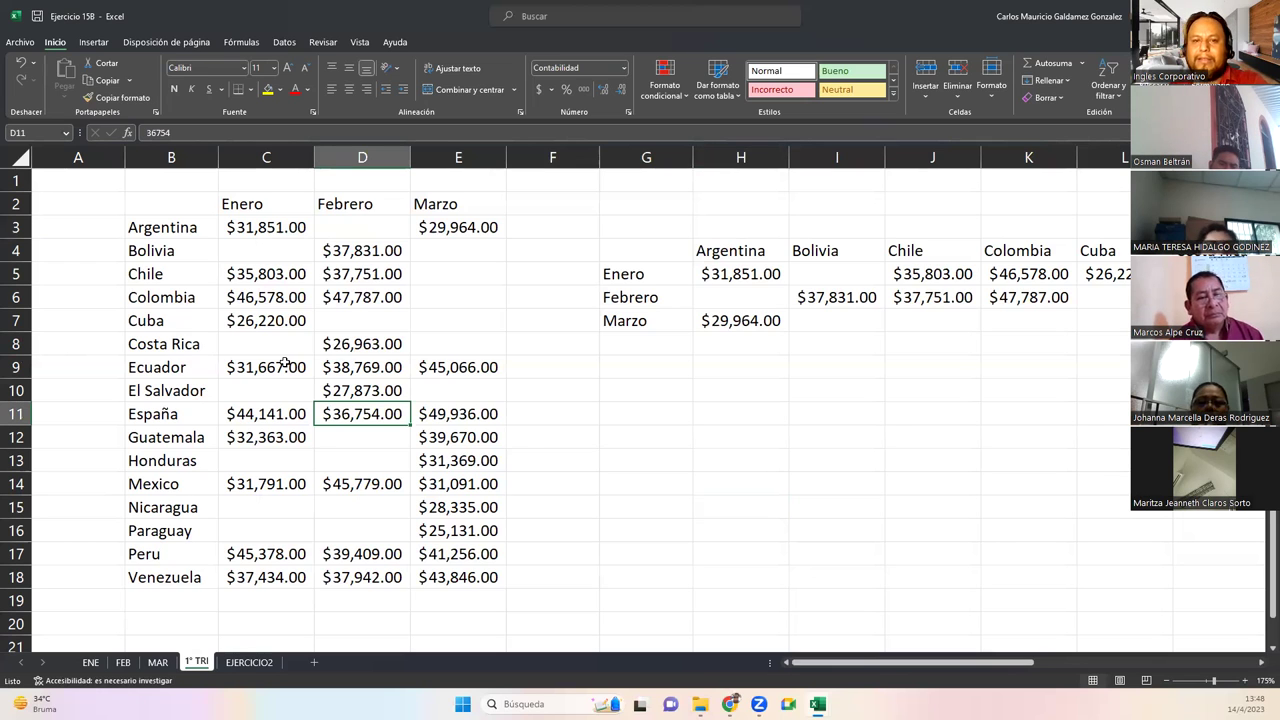
click(285, 364)
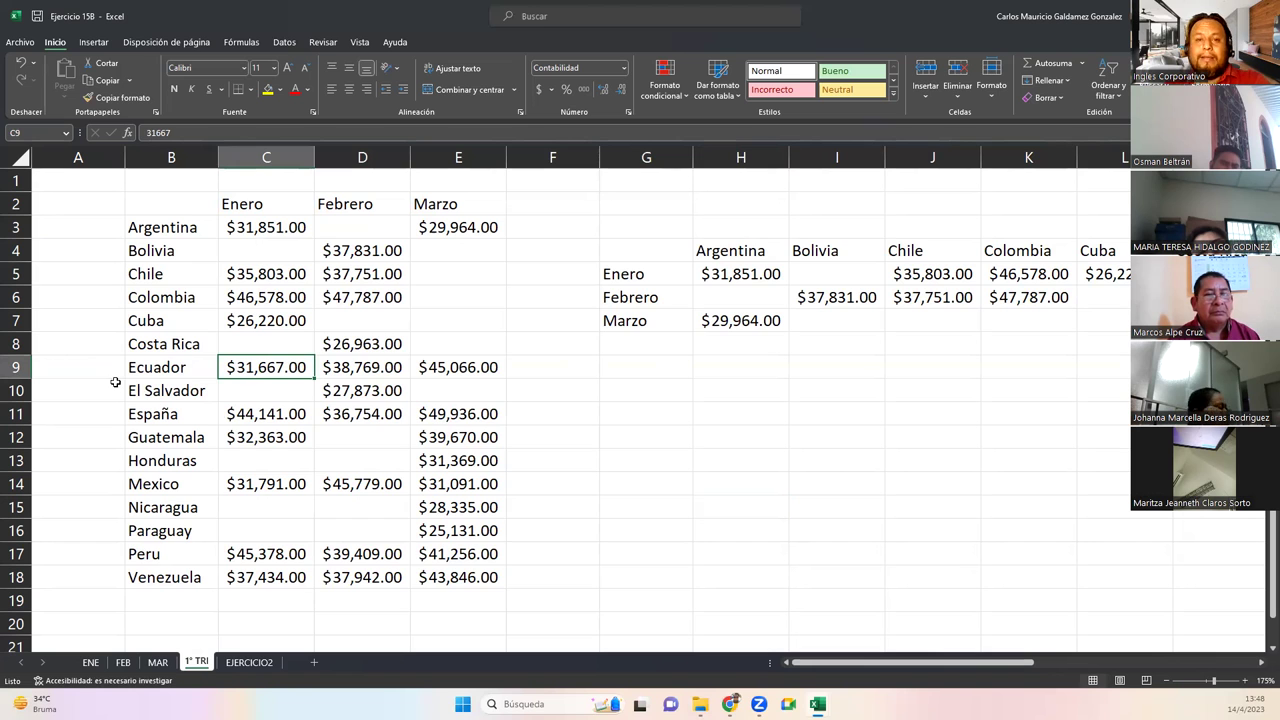
drag(155, 205, 436, 576)
click(620, 246)
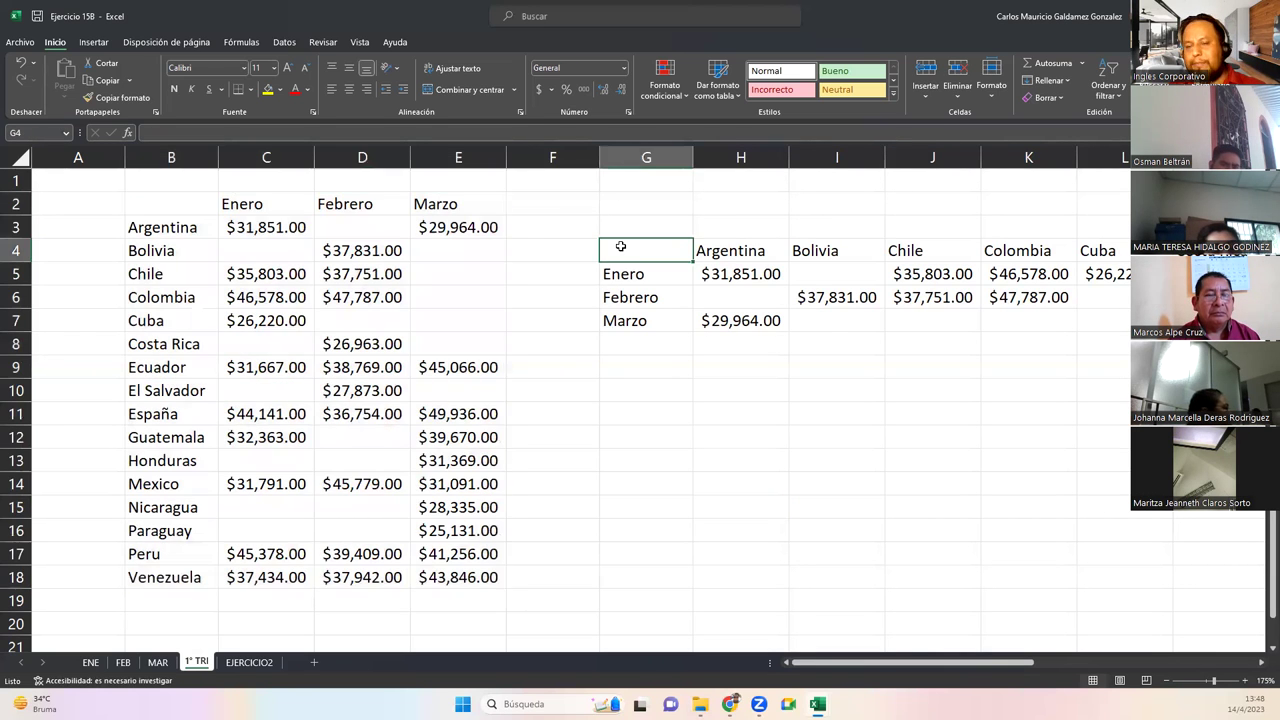
key(ctrl+shift+Right)
key(ctrl+shift+Right)
key(ctrl+shift+Down)
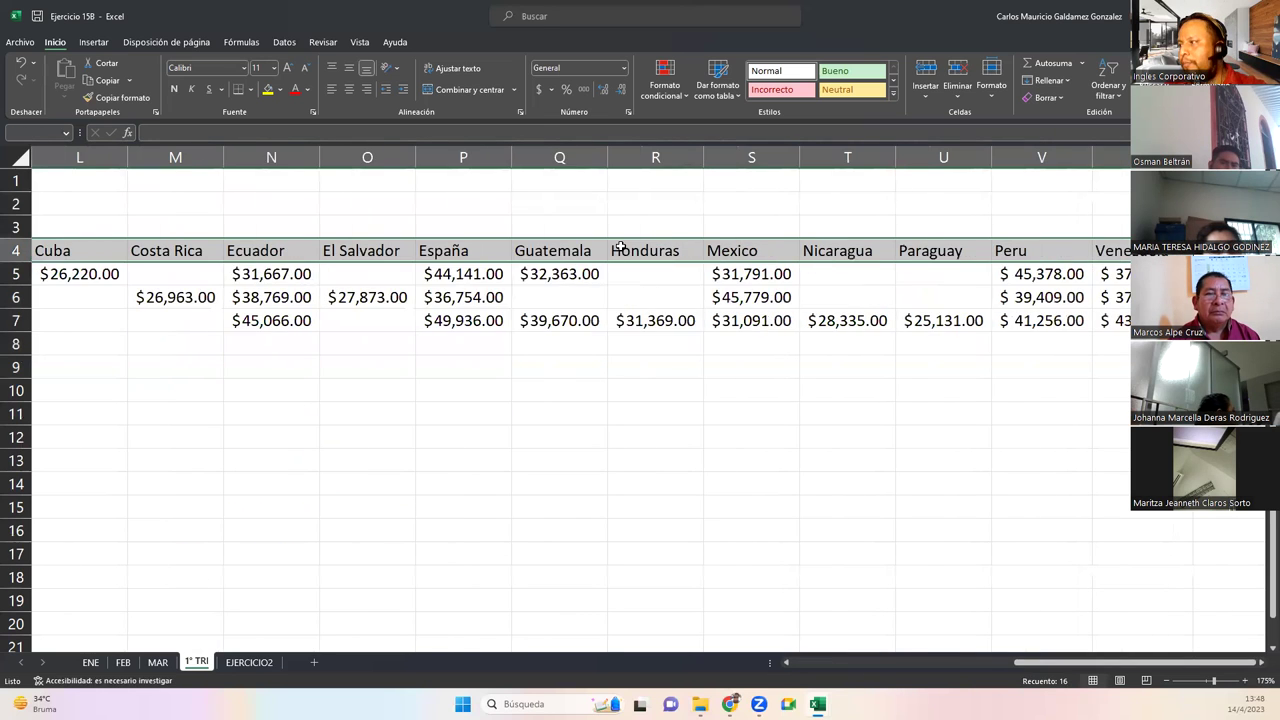
key(ctrl+shift+Down)
key(ctrl+shift+Up)
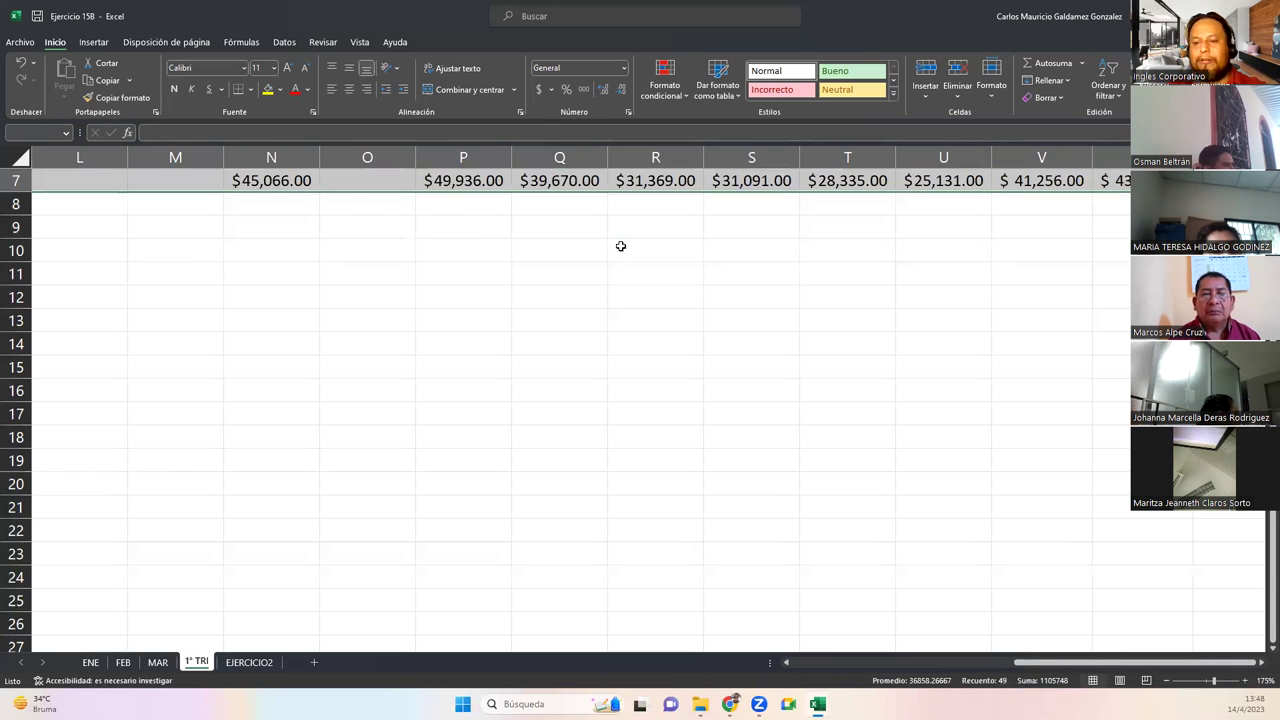
key(ctrl+BackSpace)
key(Left)
key(Home)
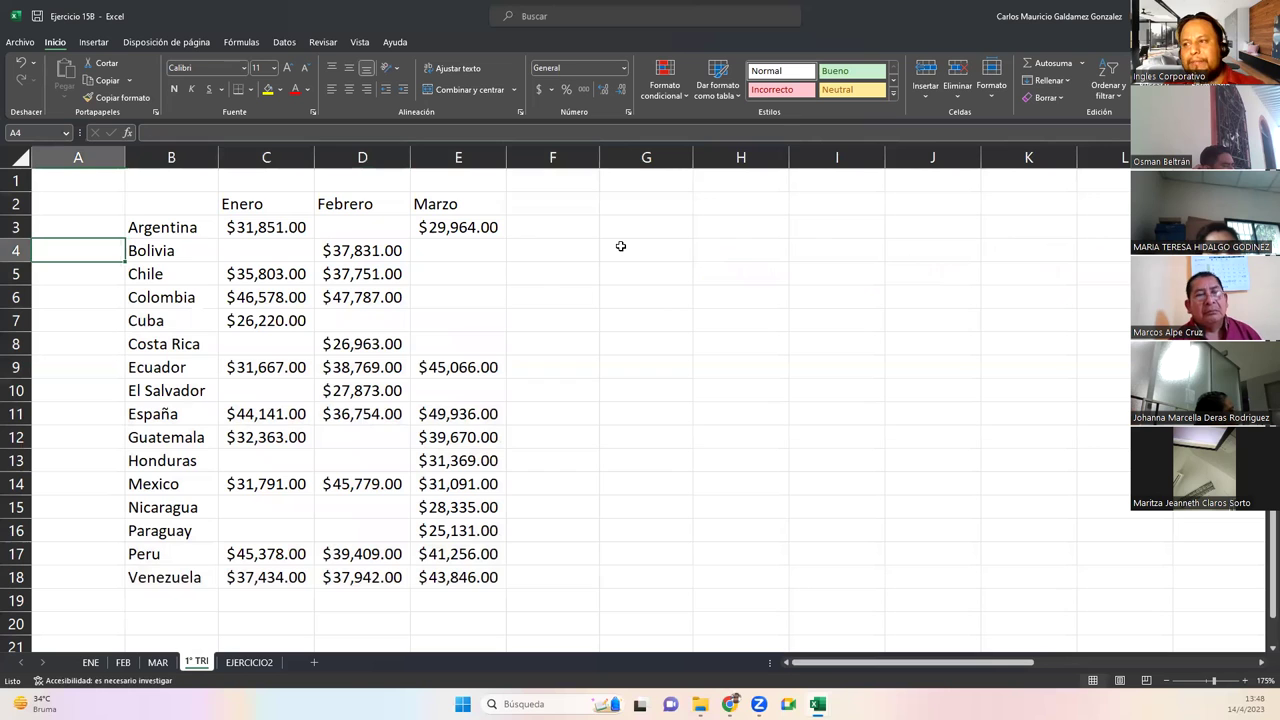
key(ctrl+Up)
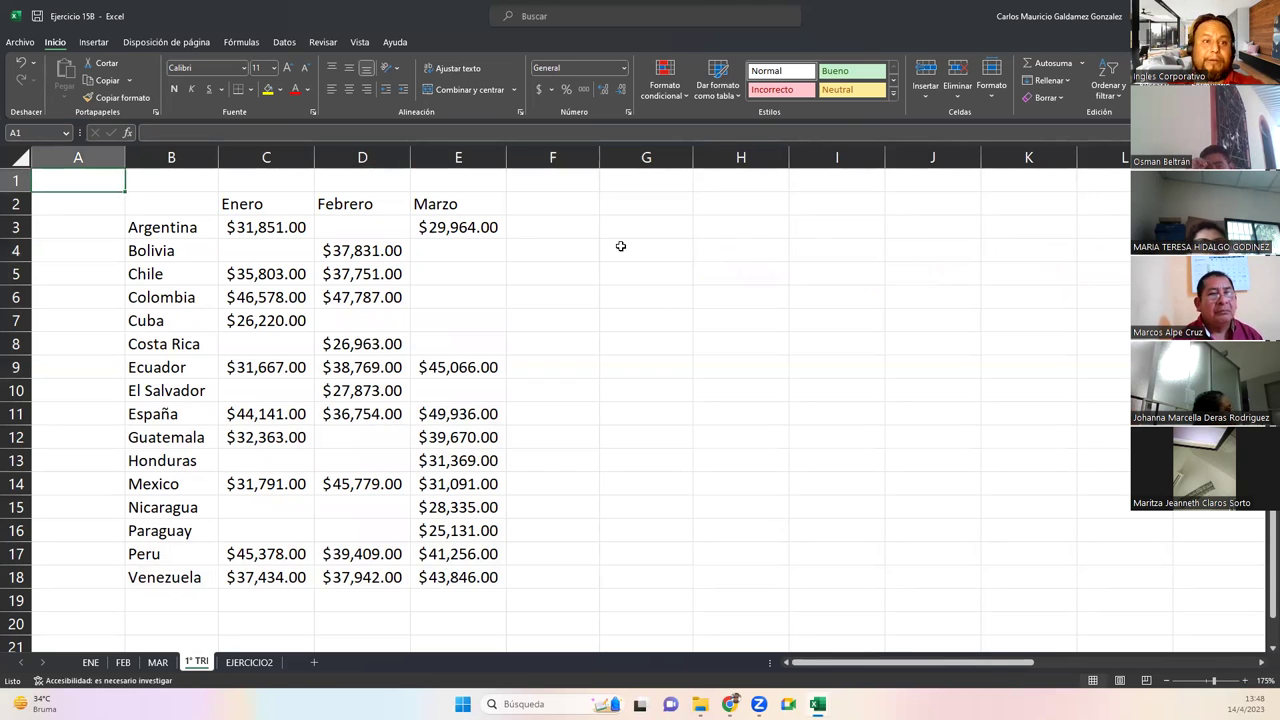
Select the country sales range B2:E18 and convert it into a table with Ctrl+T
drag(160, 205, 447, 572)
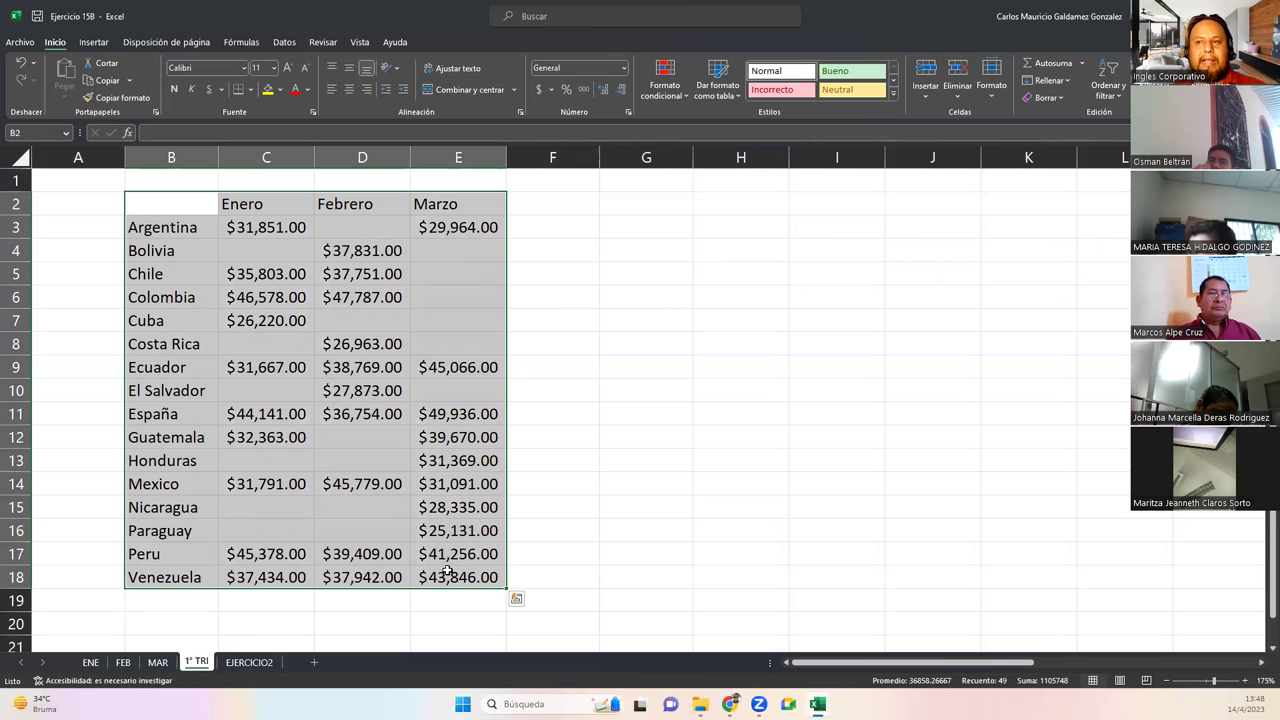
click(352, 487)
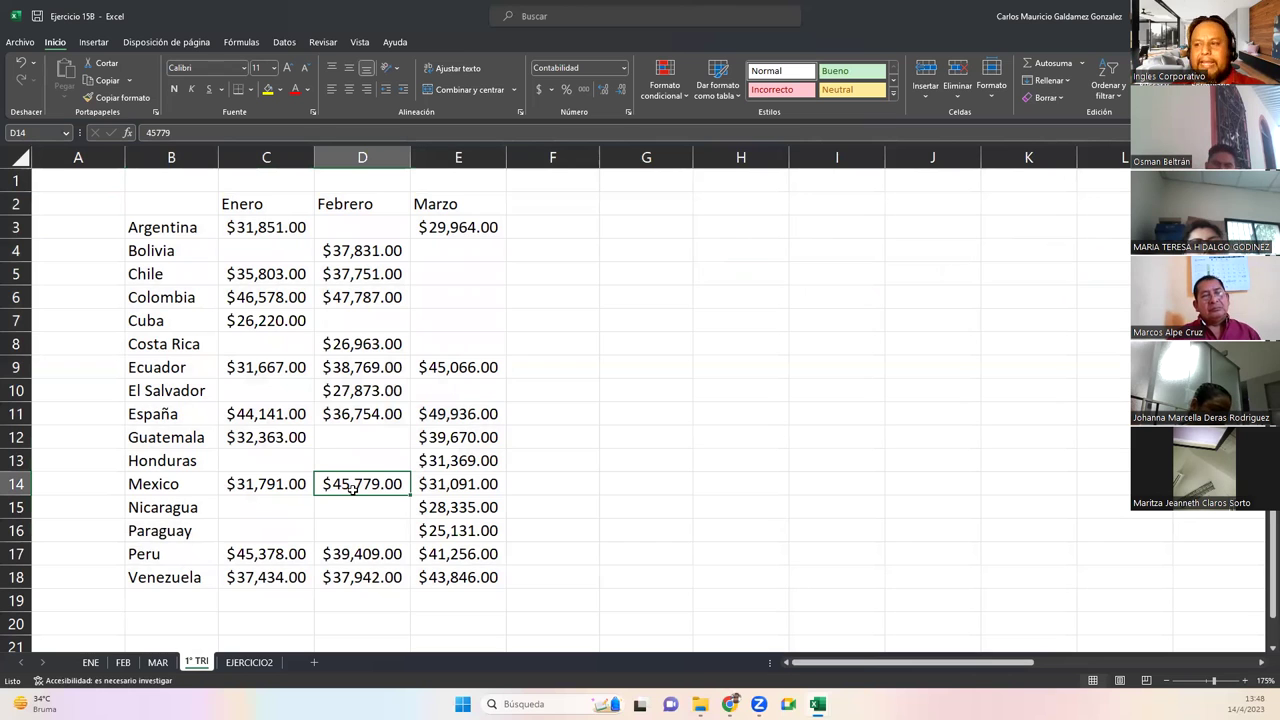
drag(157, 204, 468, 578)
key(ctrl+c)
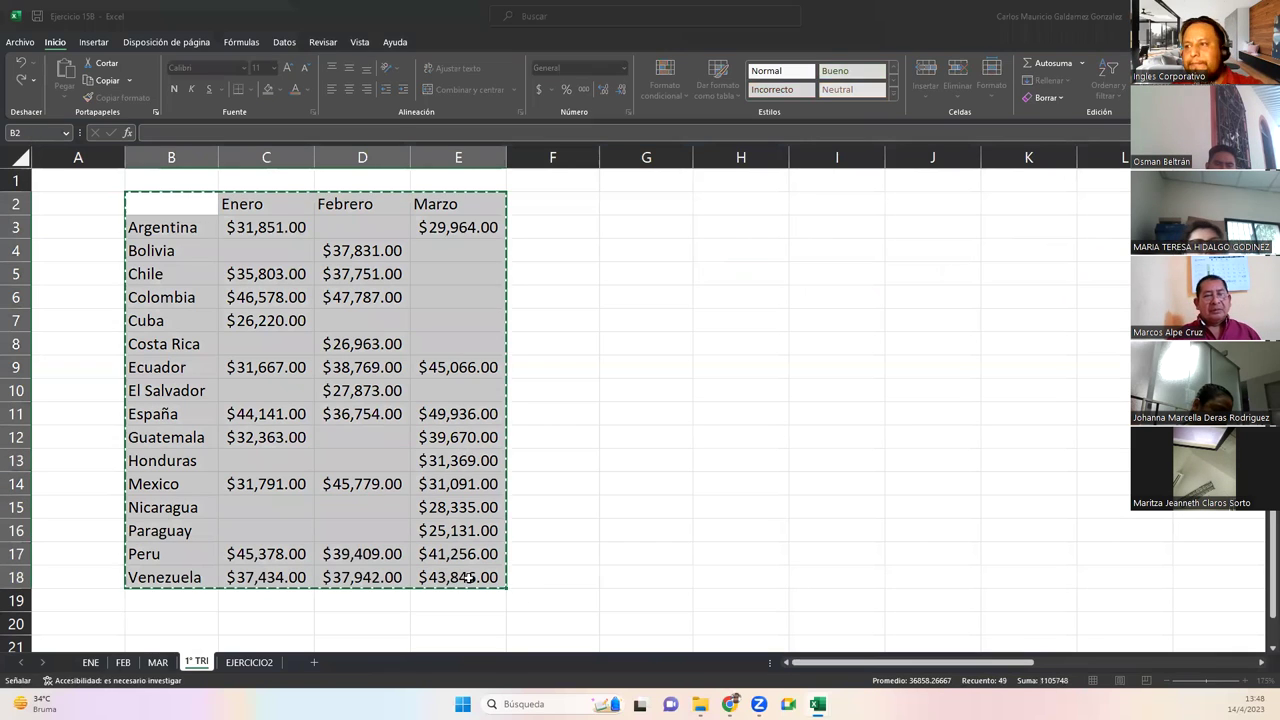
key(ctrl+t)
key(Return)
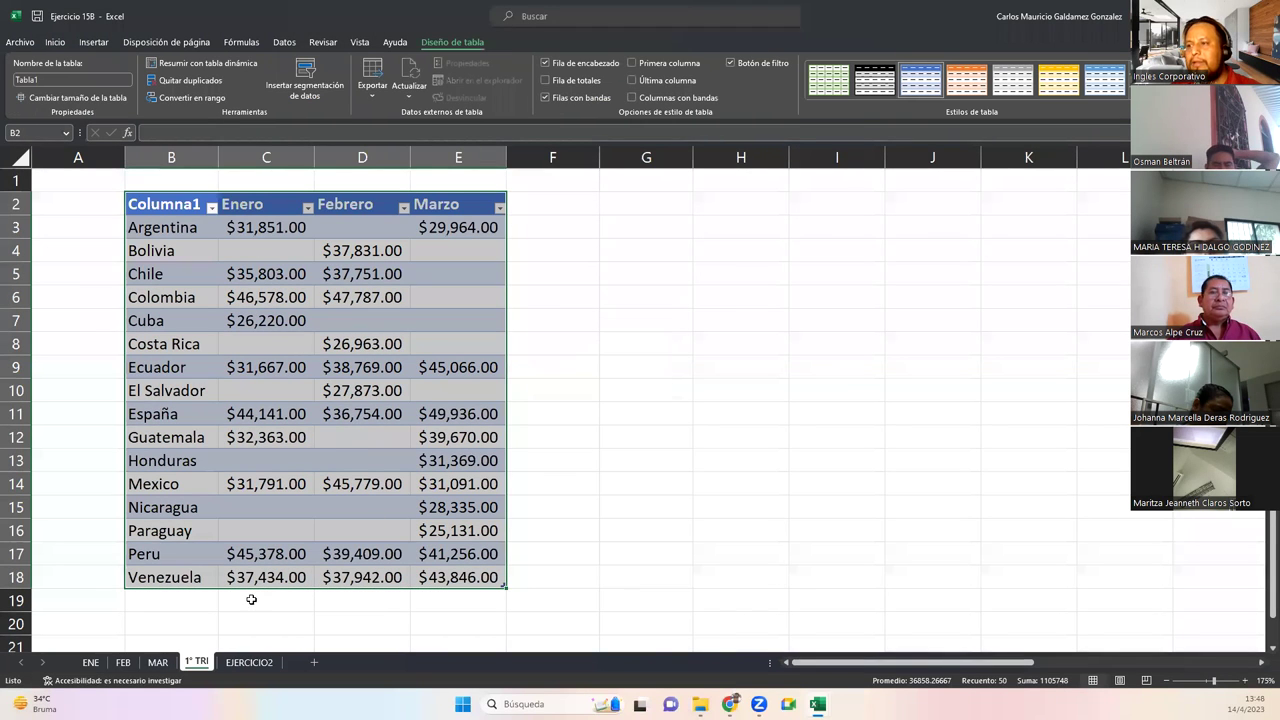
Add a Total row to the table and autofit column E to show the Marzo total
click(153, 207)
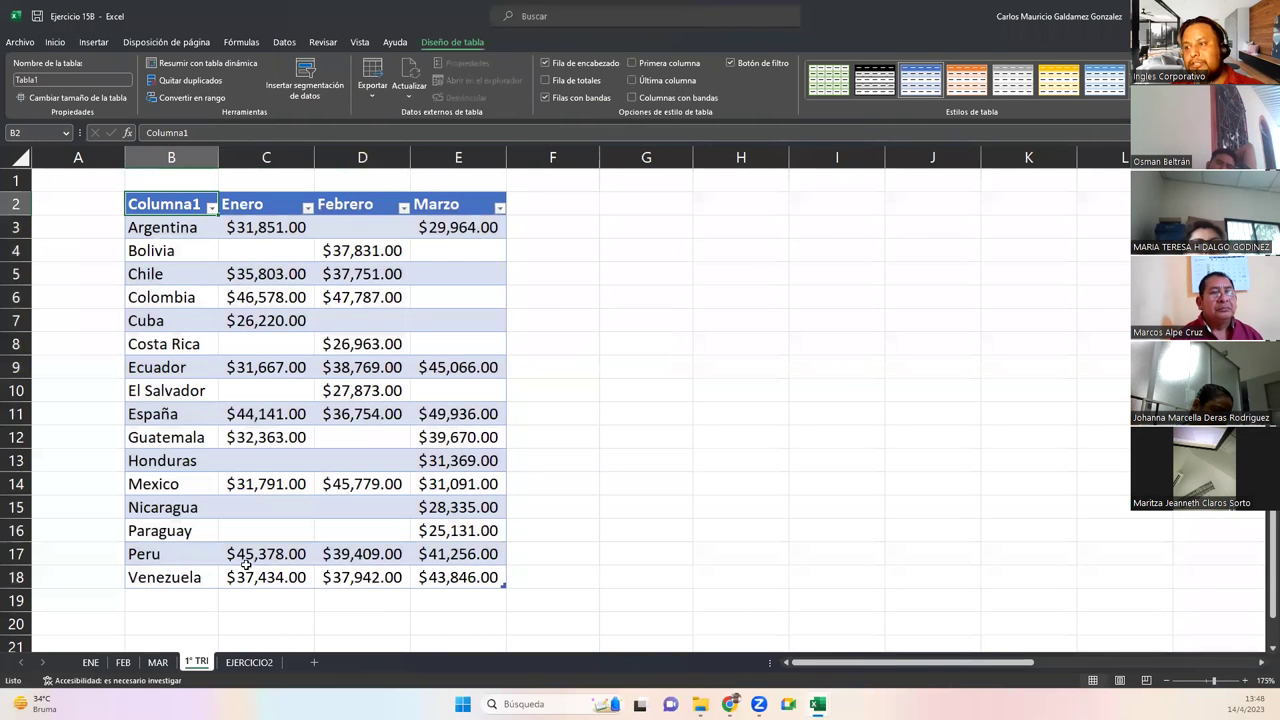
click(262, 554)
click(576, 83)
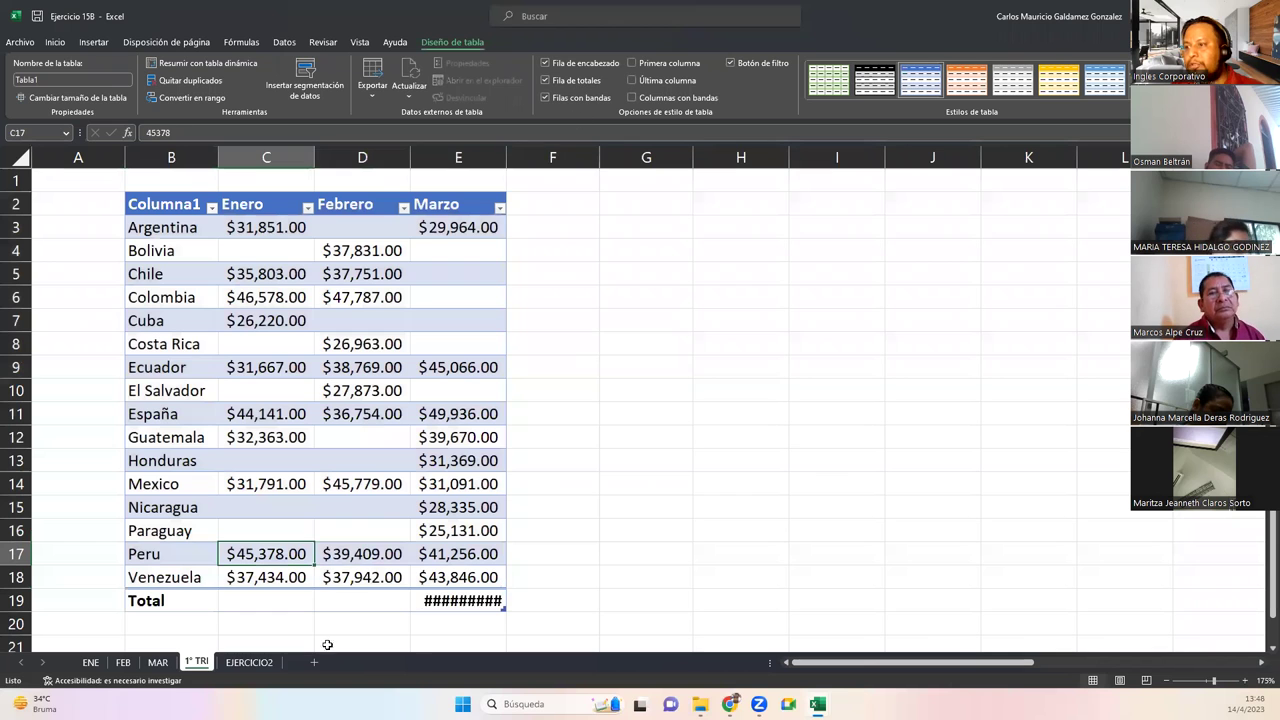
double_click(508, 157)
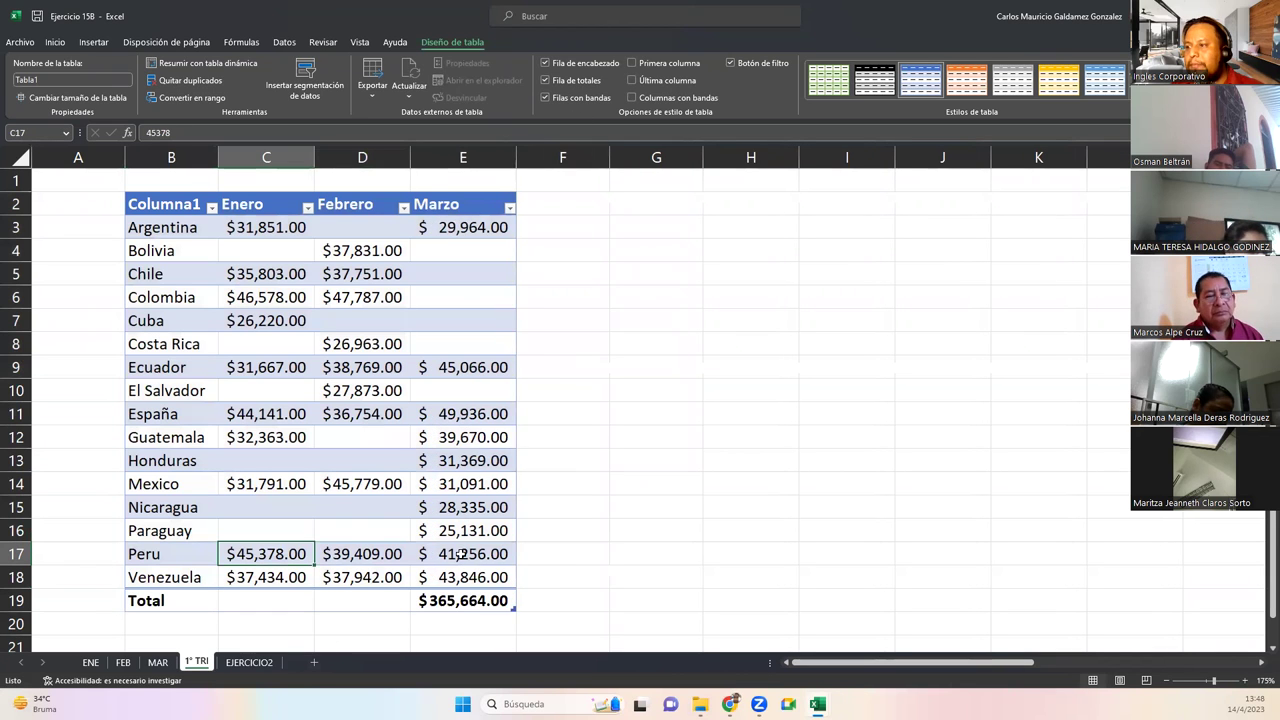
mouse_move(514, 610)
mouse_down()
mouse_move(314, 610)
mouse_move(512, 610)
mouse_up()
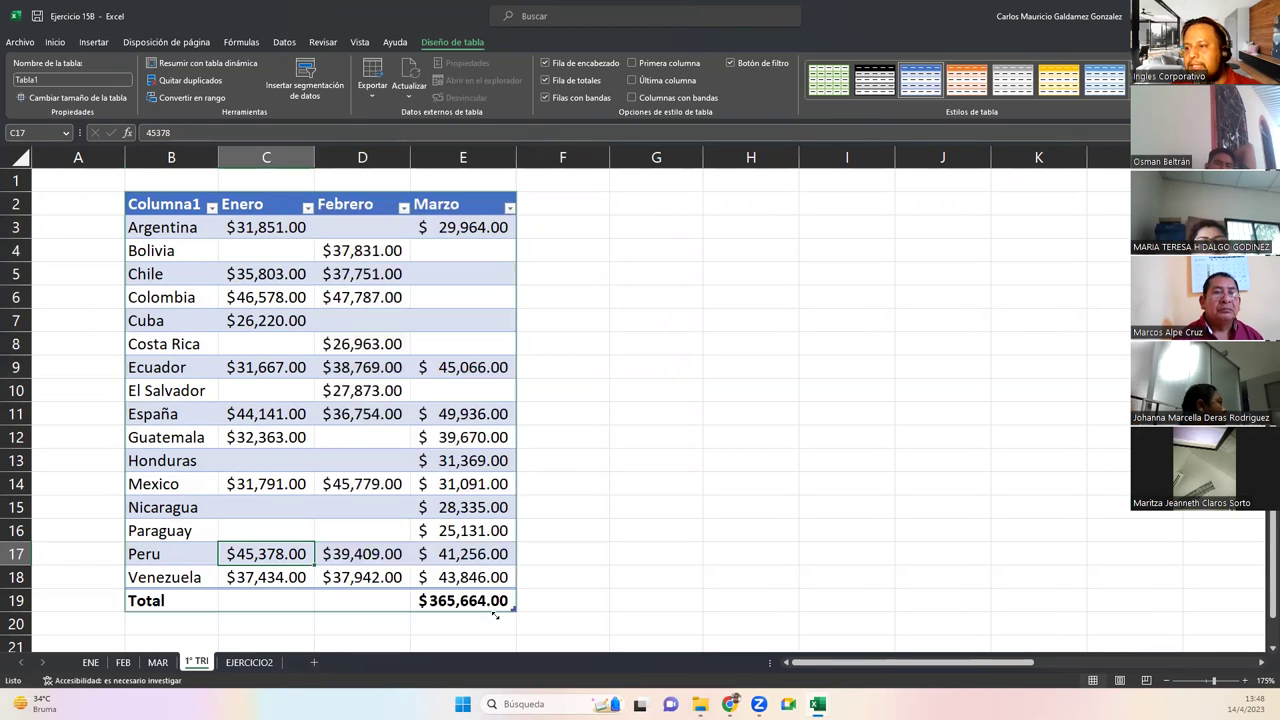
Set the Enero and Febrero totals in C19 and D19 to Suma and widen columns C and D
click(272, 606)
click(320, 604)
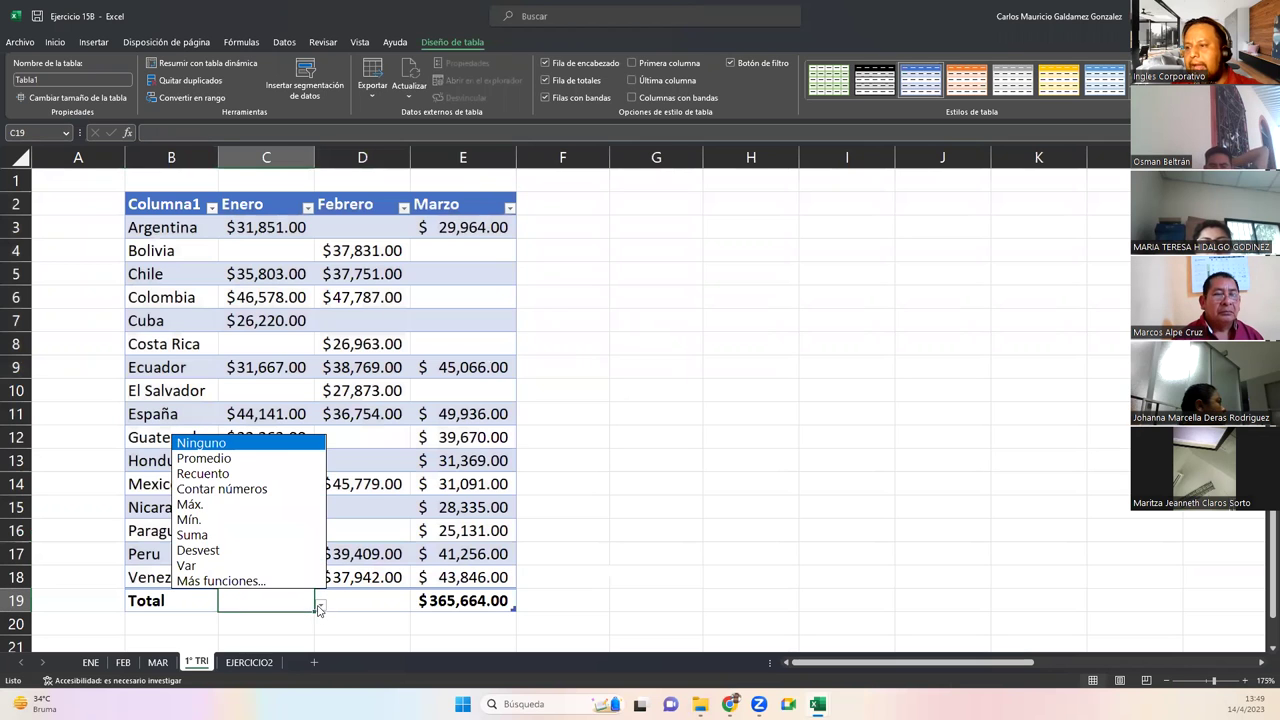
click(195, 535)
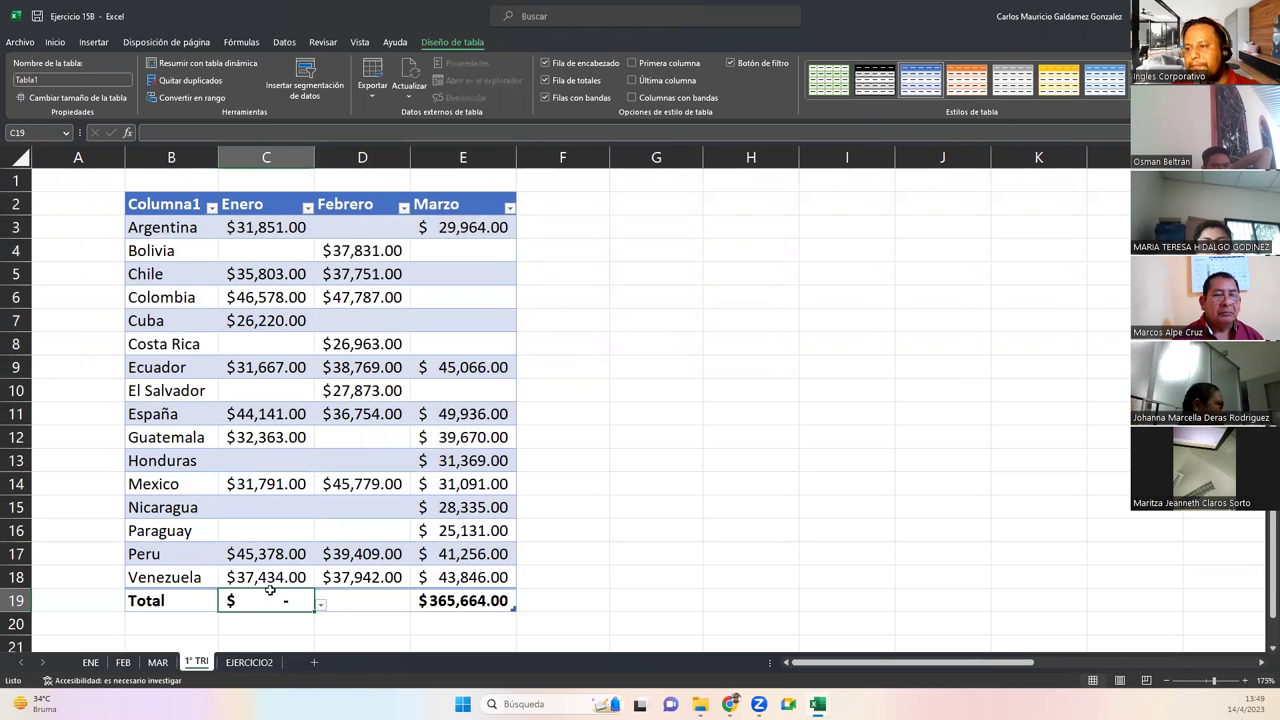
drag(313, 608, 405, 610)
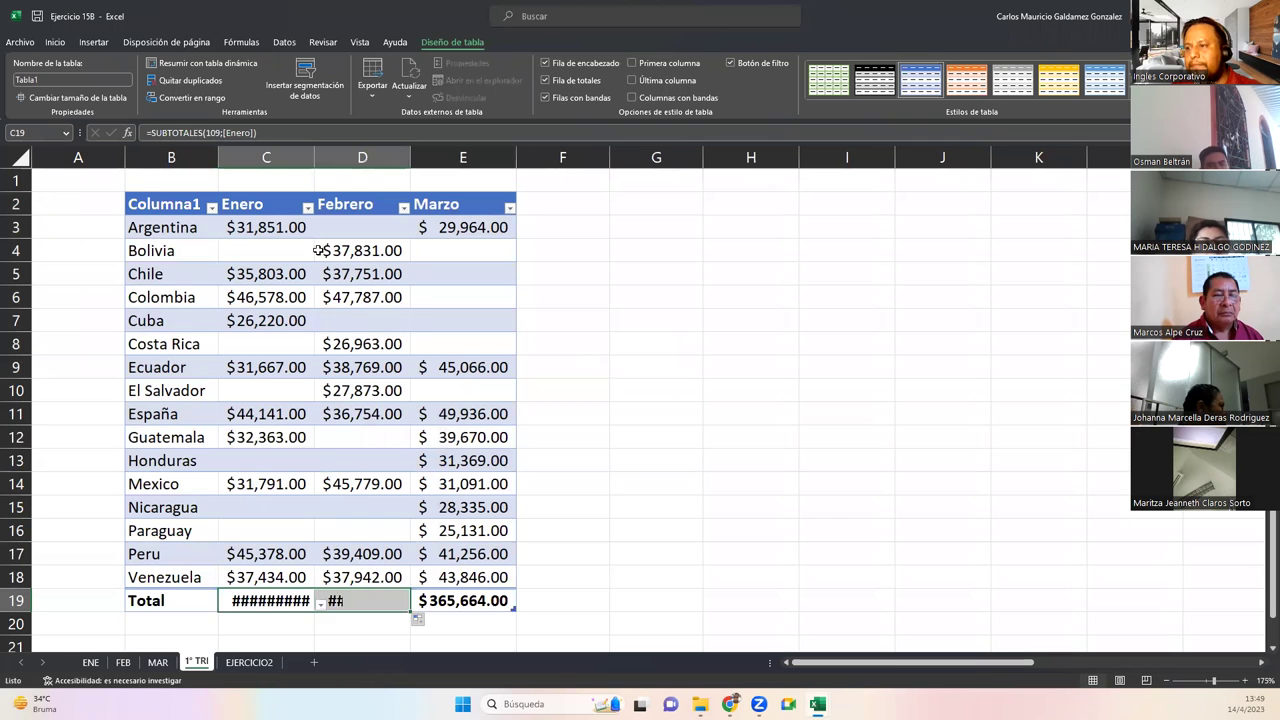
drag(313, 155, 324, 155)
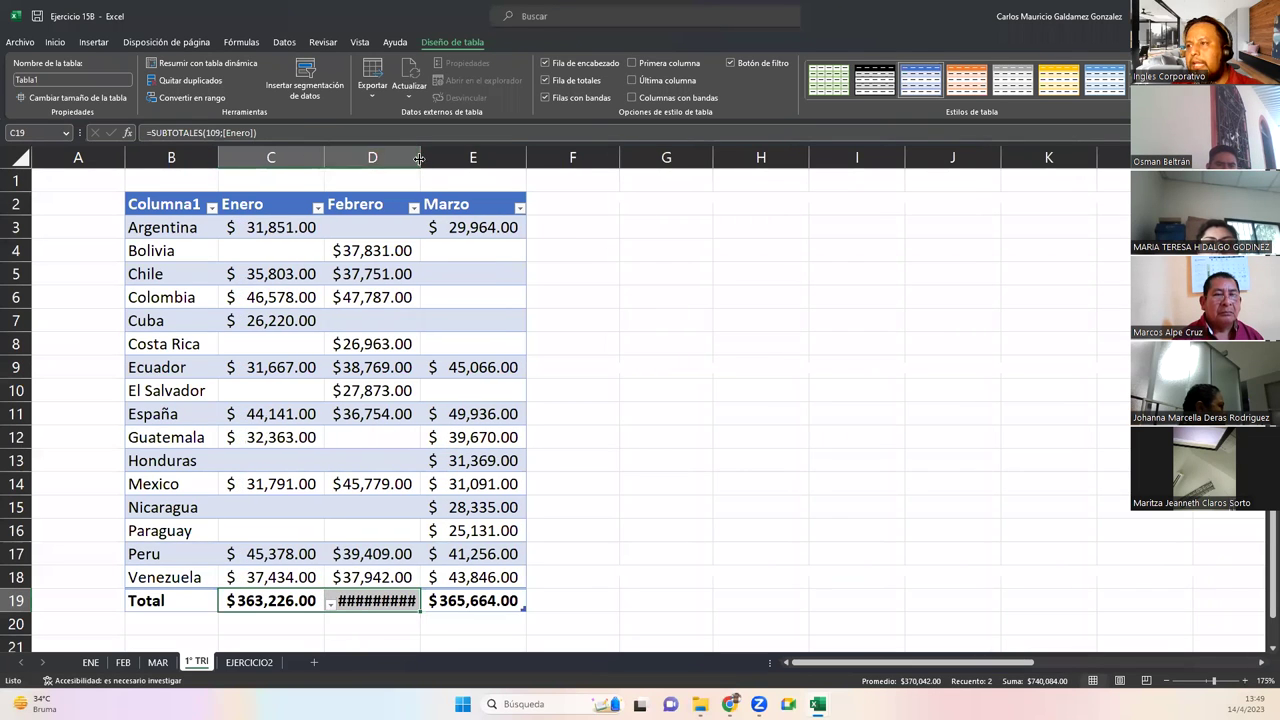
drag(421, 155, 431, 155)
click(570, 208)
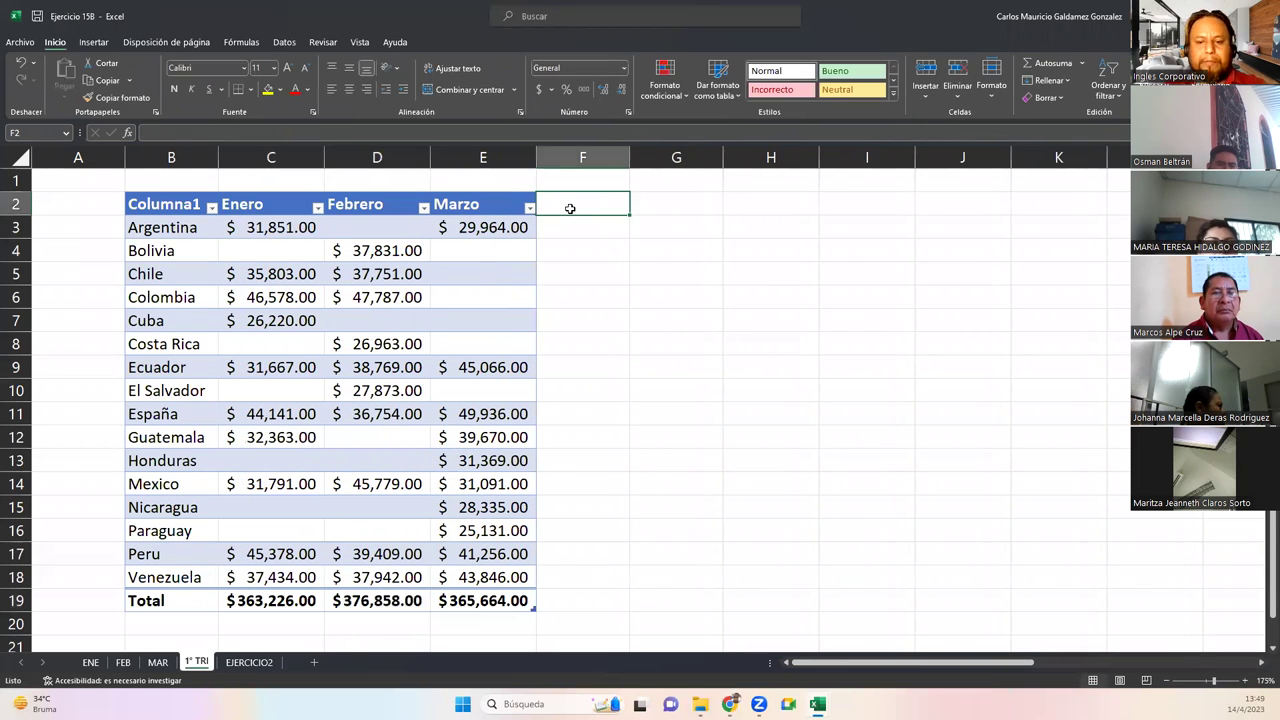
Add a TOTAL column in F with =SUBTOTALES(9;Tabla1[@[Enero]:[Marzo]]) per row, then autofit it
text(TOTAL)
key(Return)
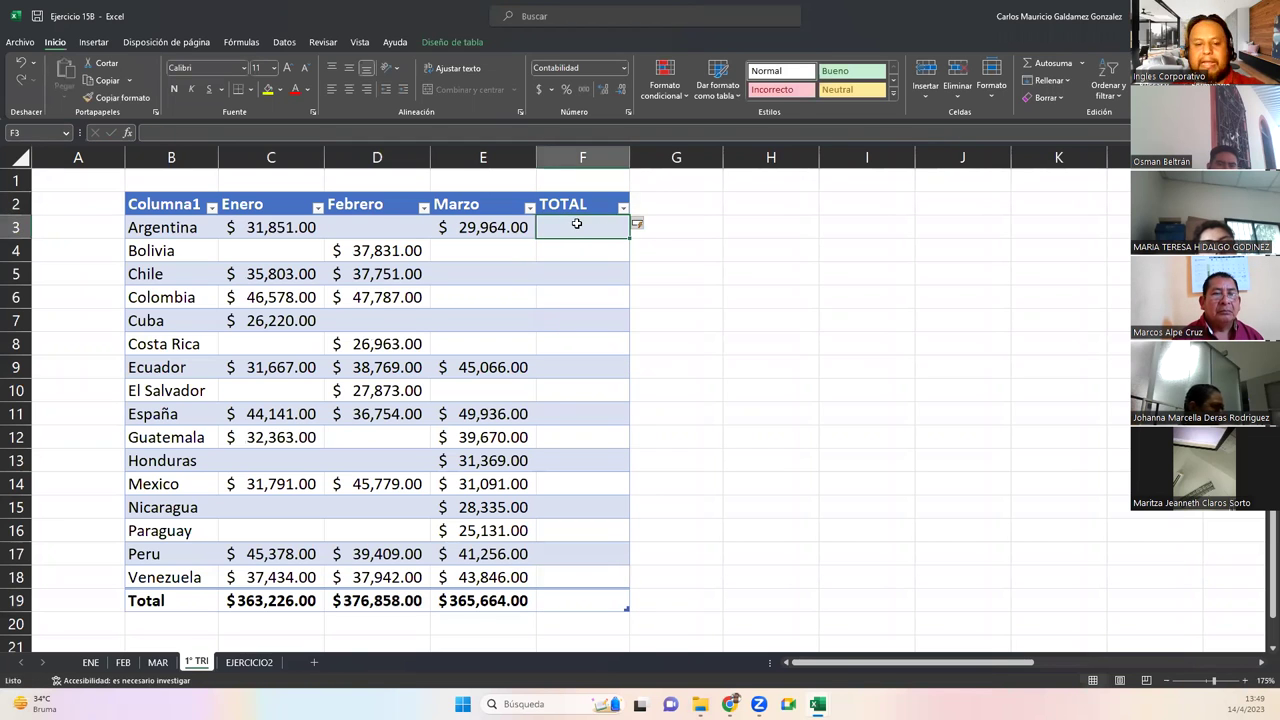
text(=sum)
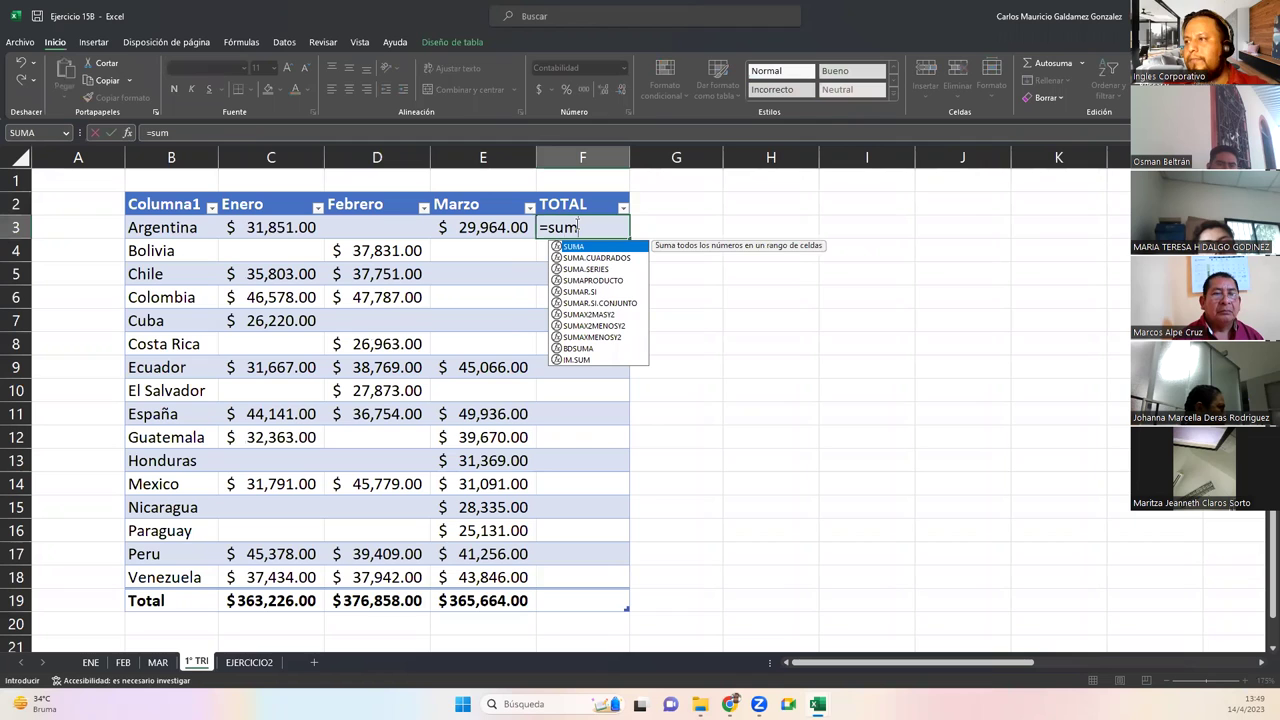
key(BackSpace)
key(BackSpace)
key(BackSpace)
text(subtot)
key(Tab)
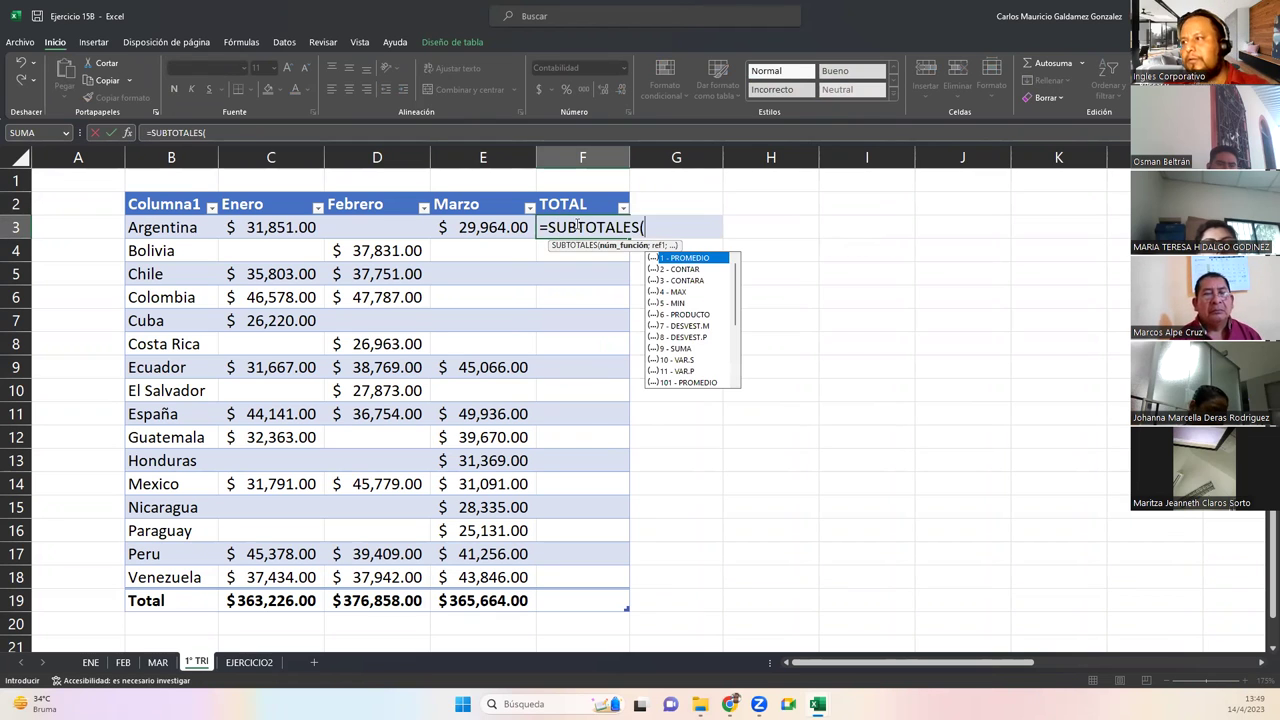
double_click(665, 348)
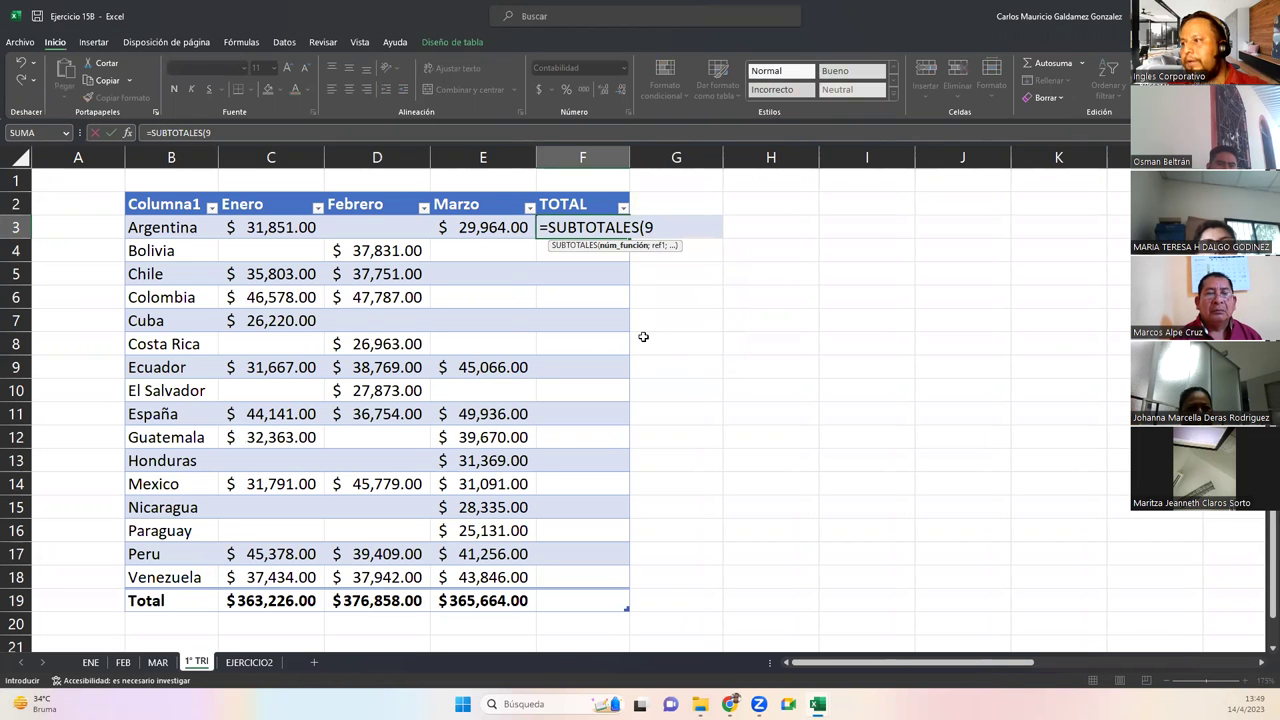
text(;)
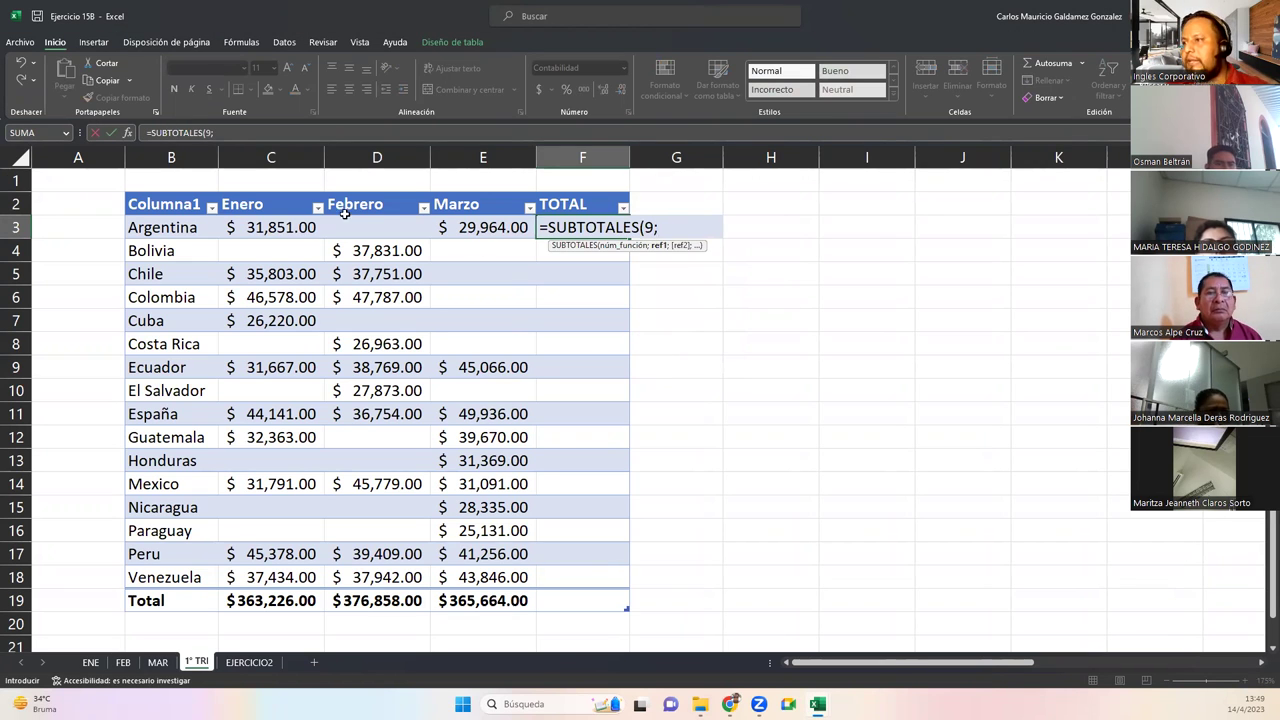
drag(296, 227, 447, 227)
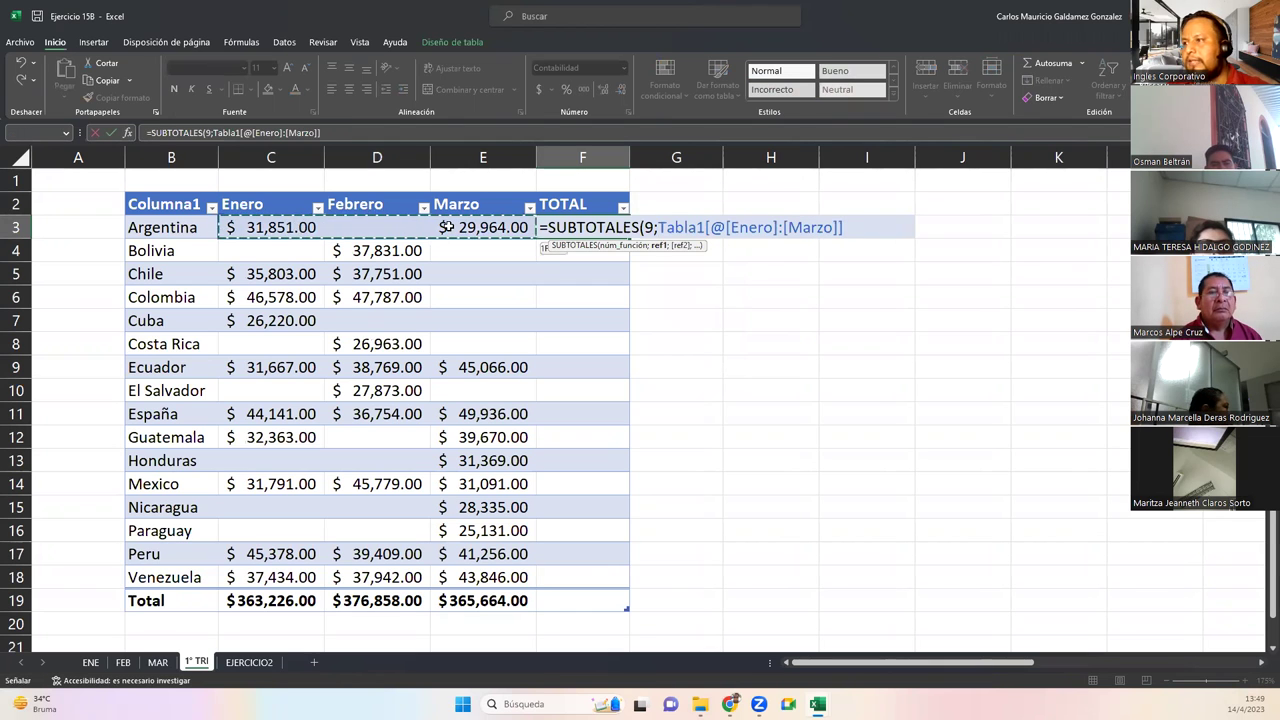
text())
key(Return)
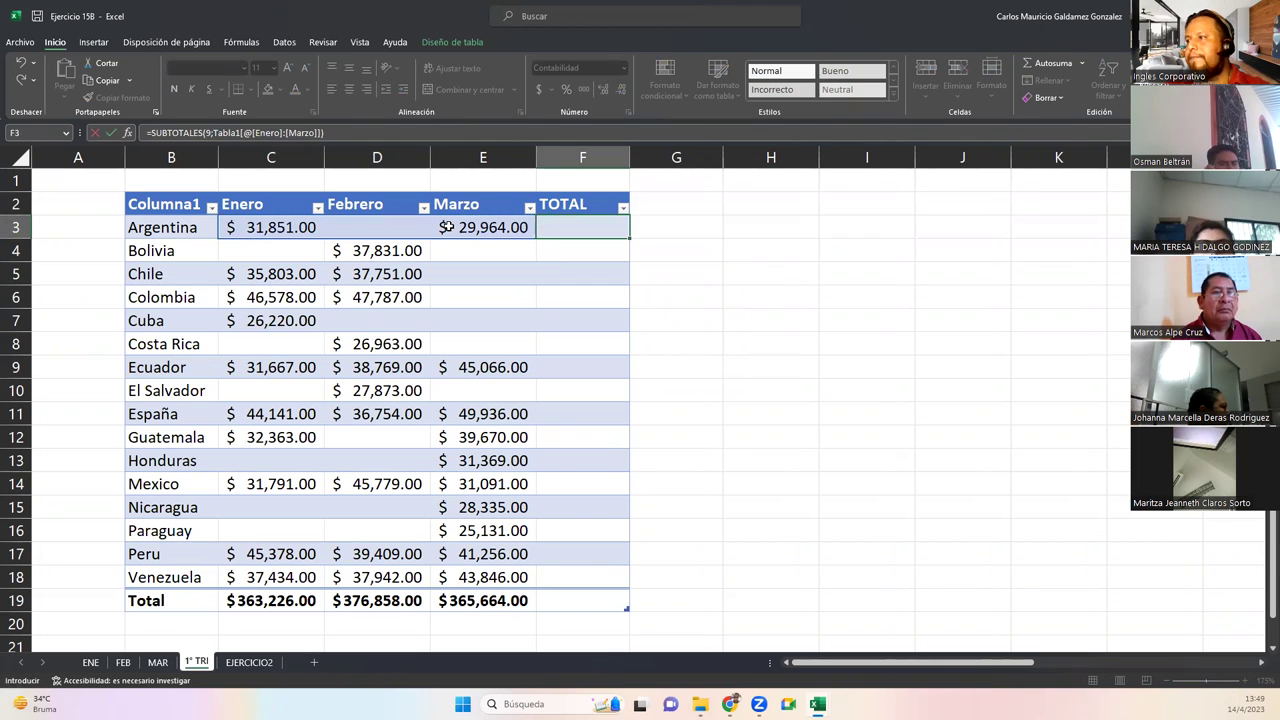
double_click(630, 158)
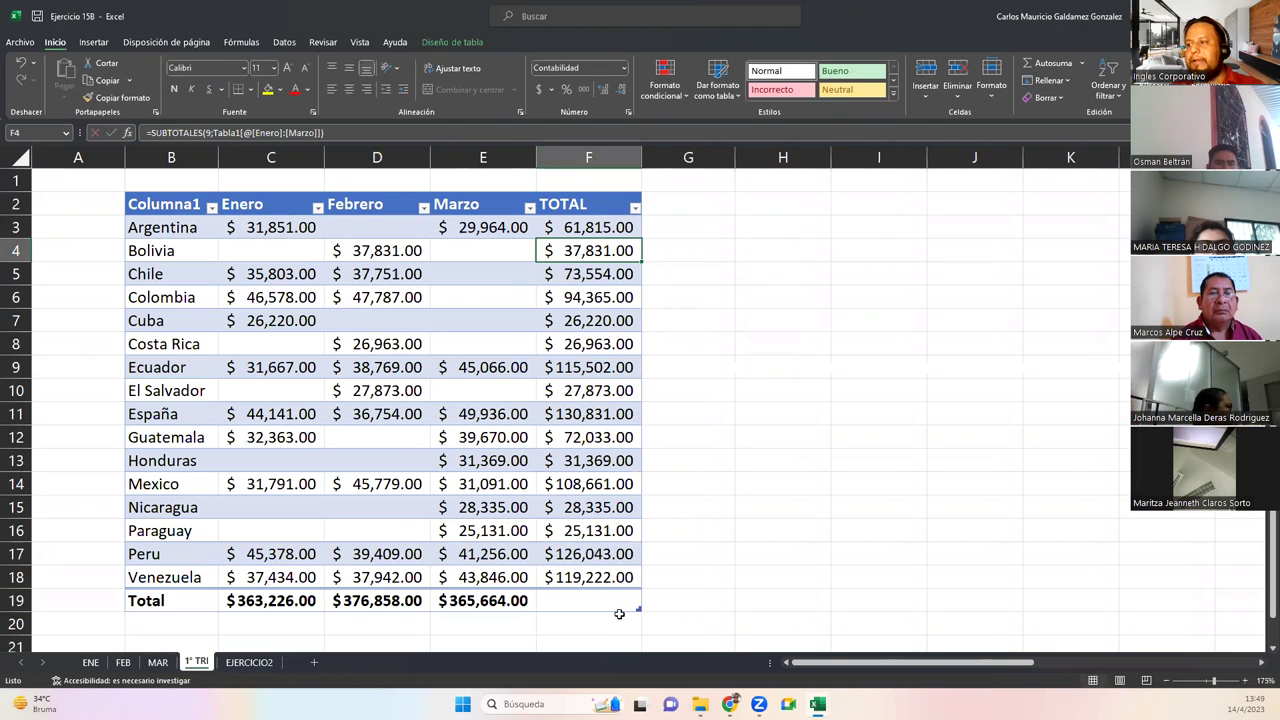
Give the TOTAL column's F19 a SUBTOTALES 9 sum over the TOTAL values
click(600, 603)
click(648, 606)
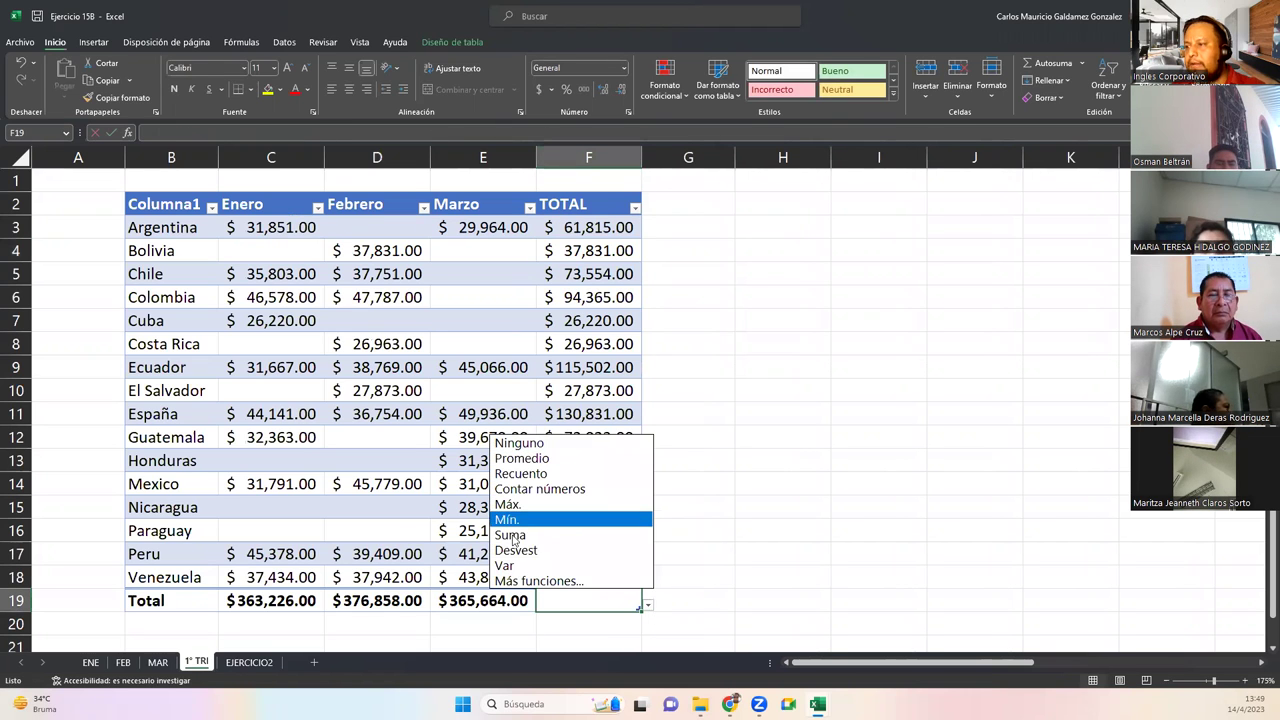
click(600, 536)
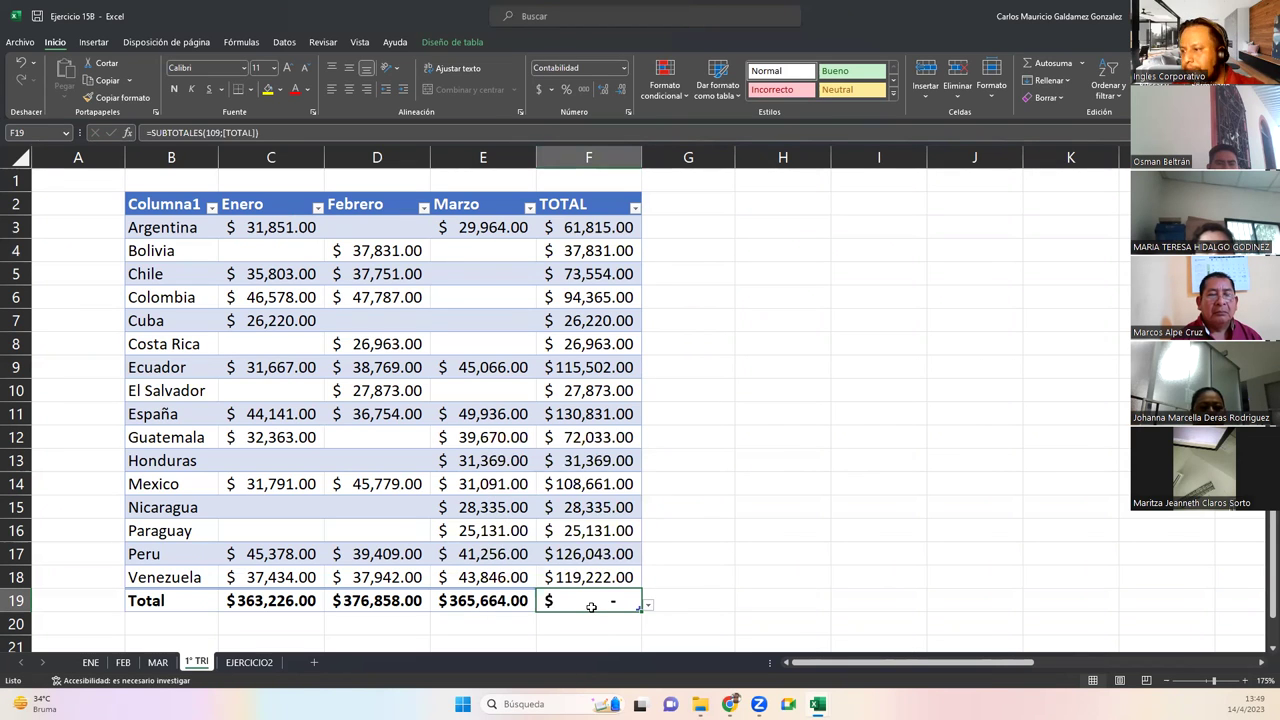
double_click(591, 607)
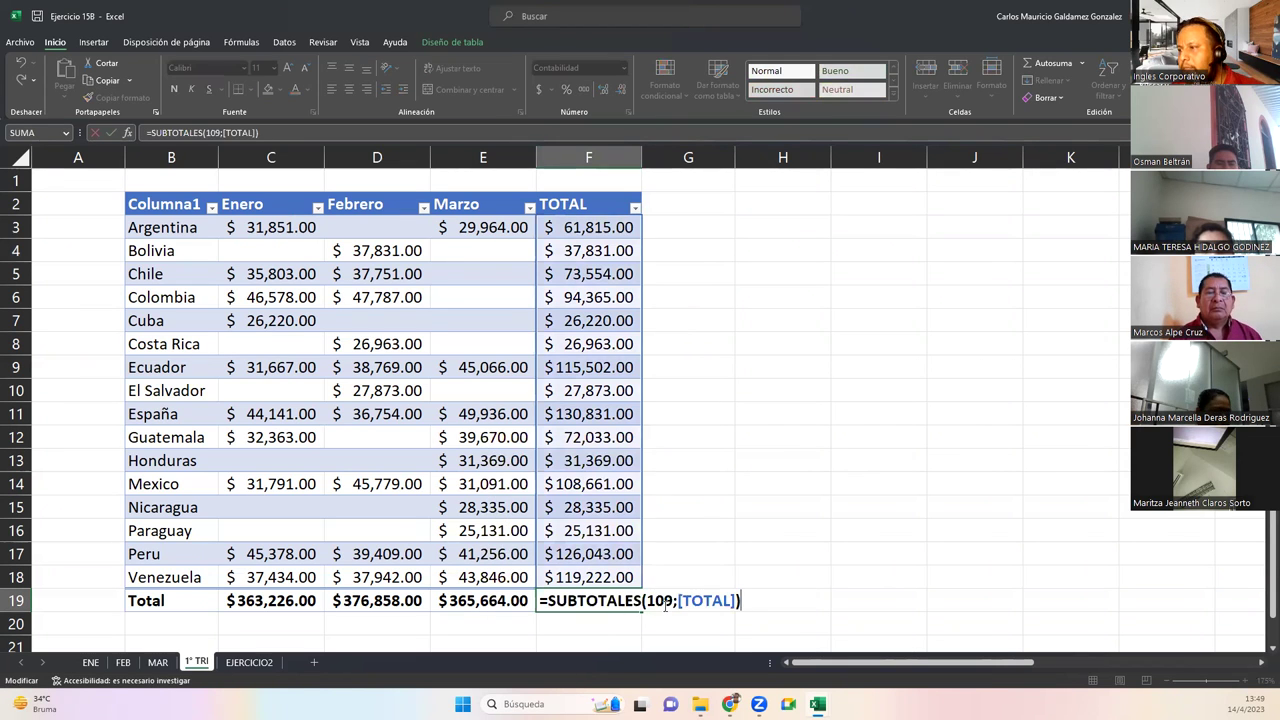
key(Escape)
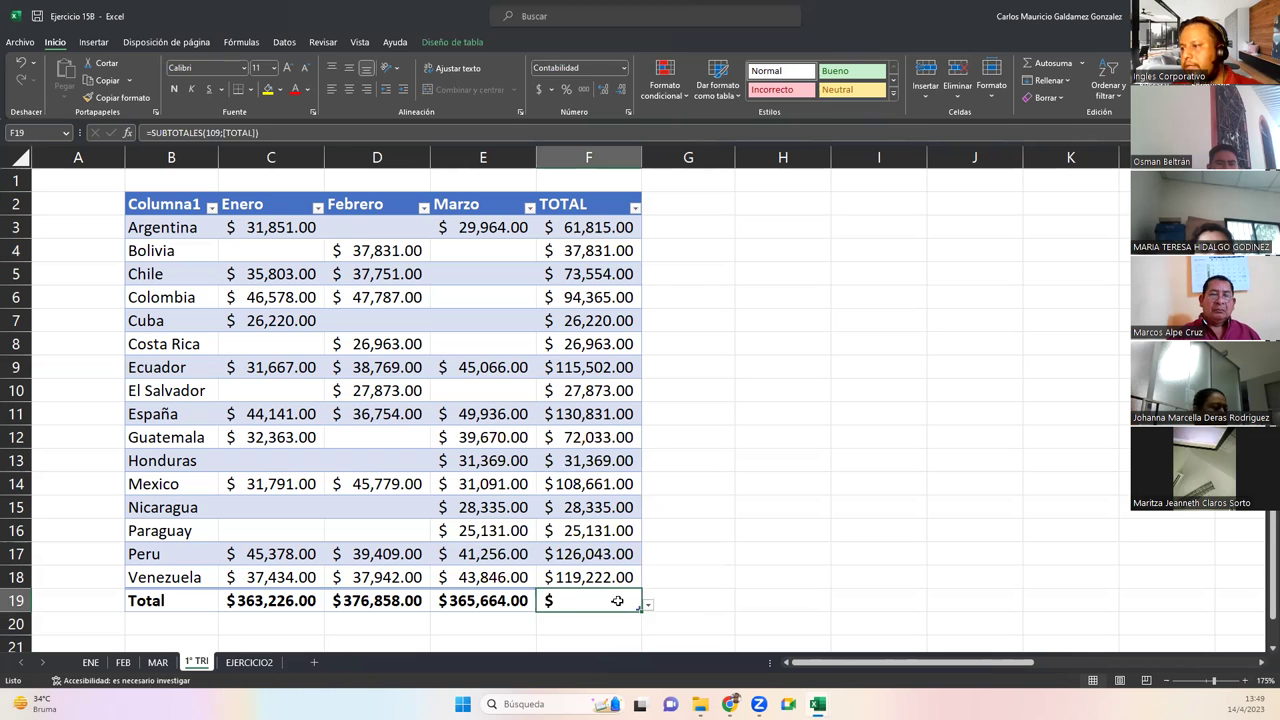
text(=)
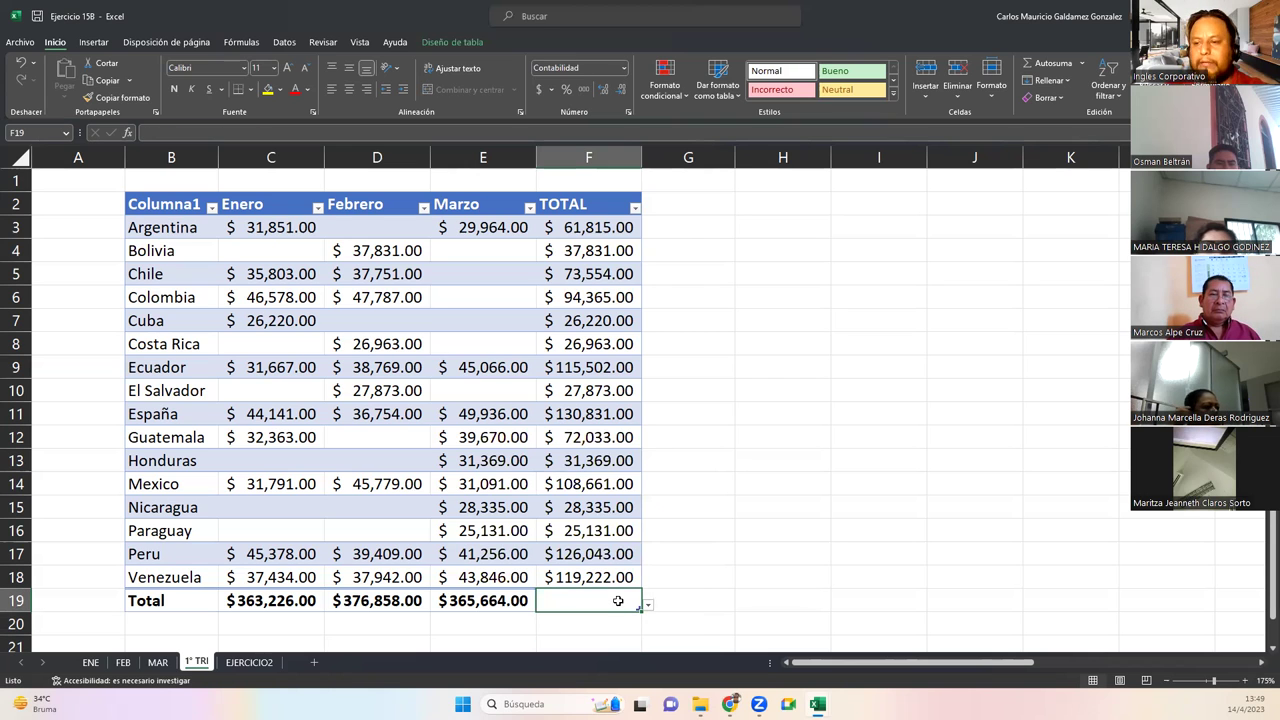
text(subtotal)
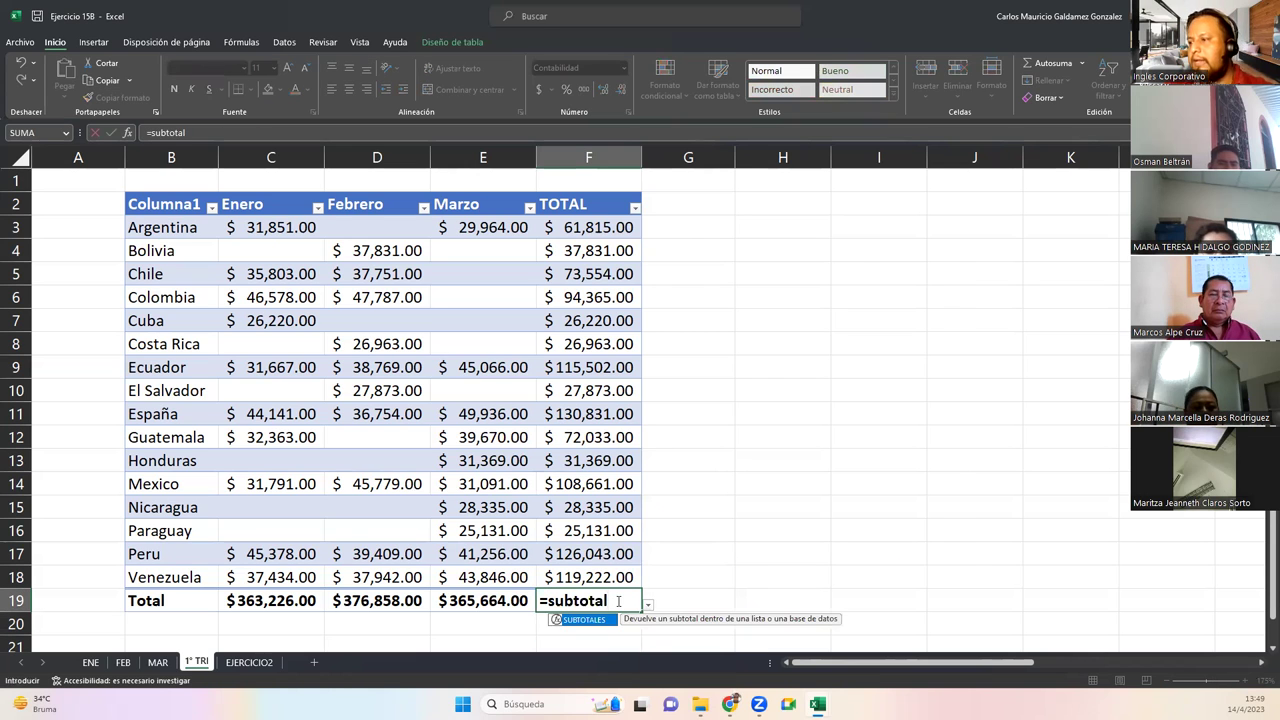
key(Tab)
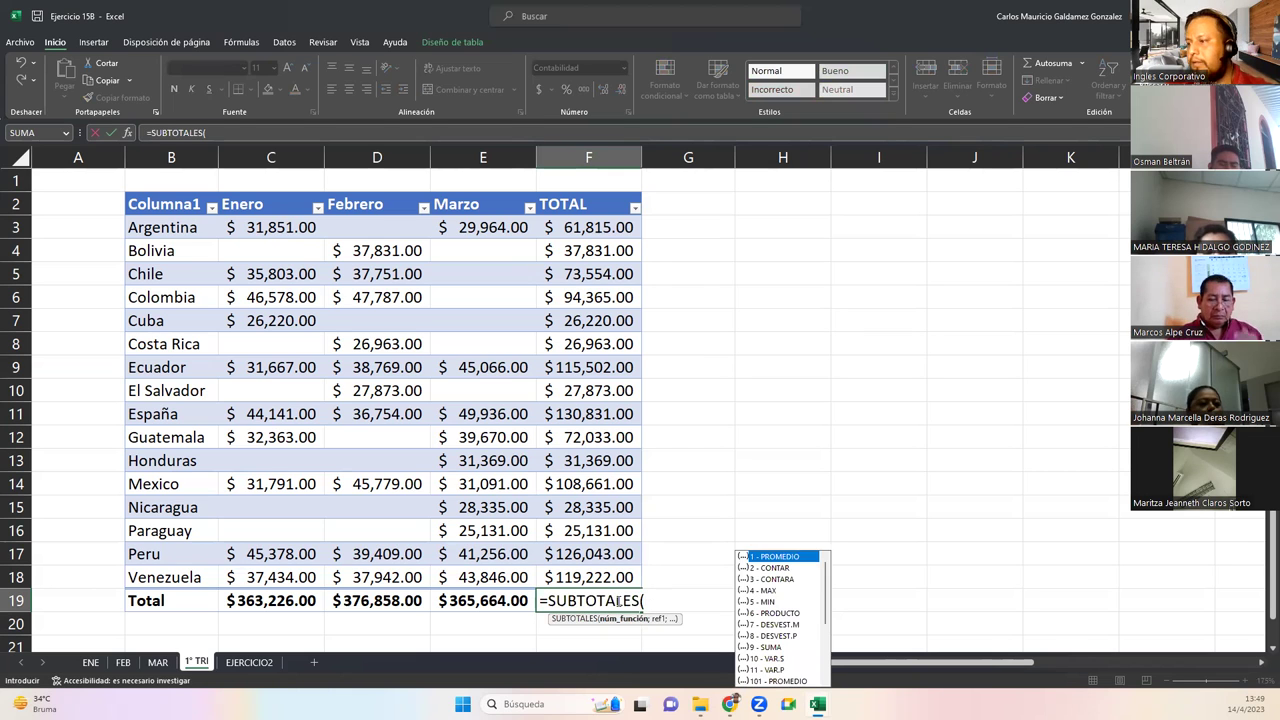
key(Down)
key(Down)
key(Down)
key(Down)
key(Down)
key(Down)
key(Down)
key(Down)
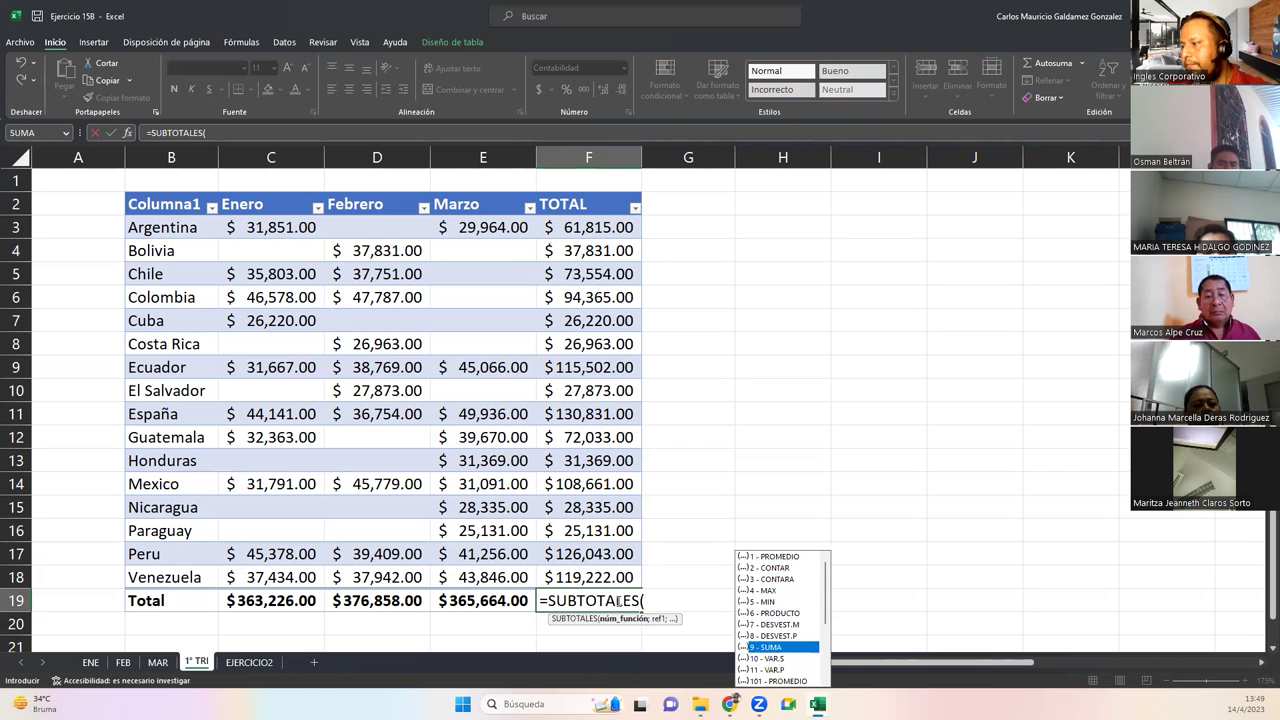
key(Tab)
text(;)
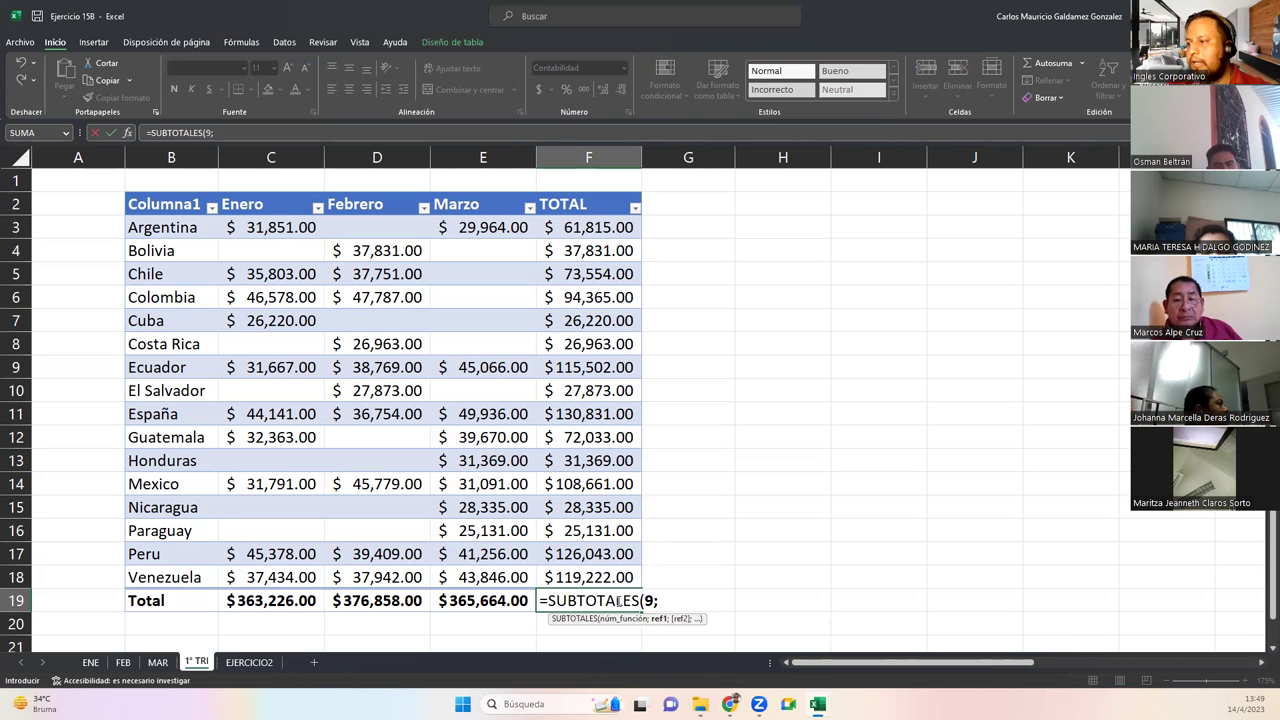
drag(588, 228, 592, 577)
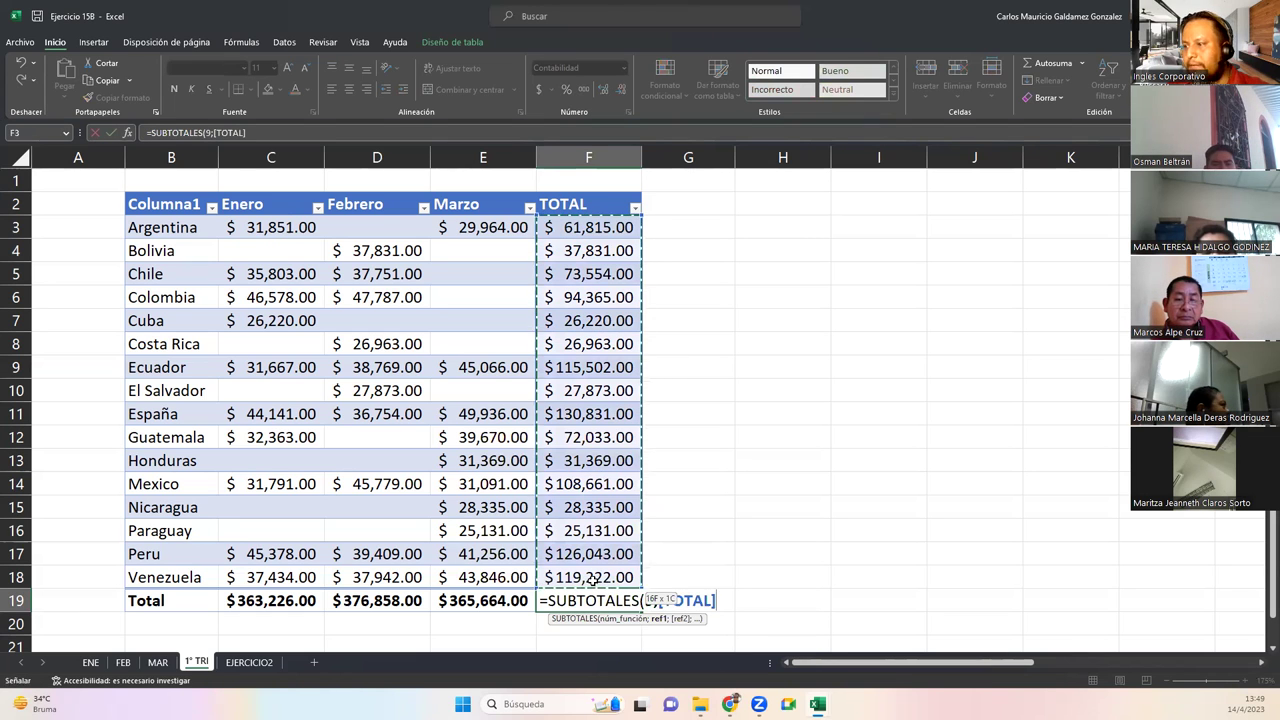
text())
key(Return)
Set F19's total to Ninguno and select F3:F18 to check their sum
key(Up)
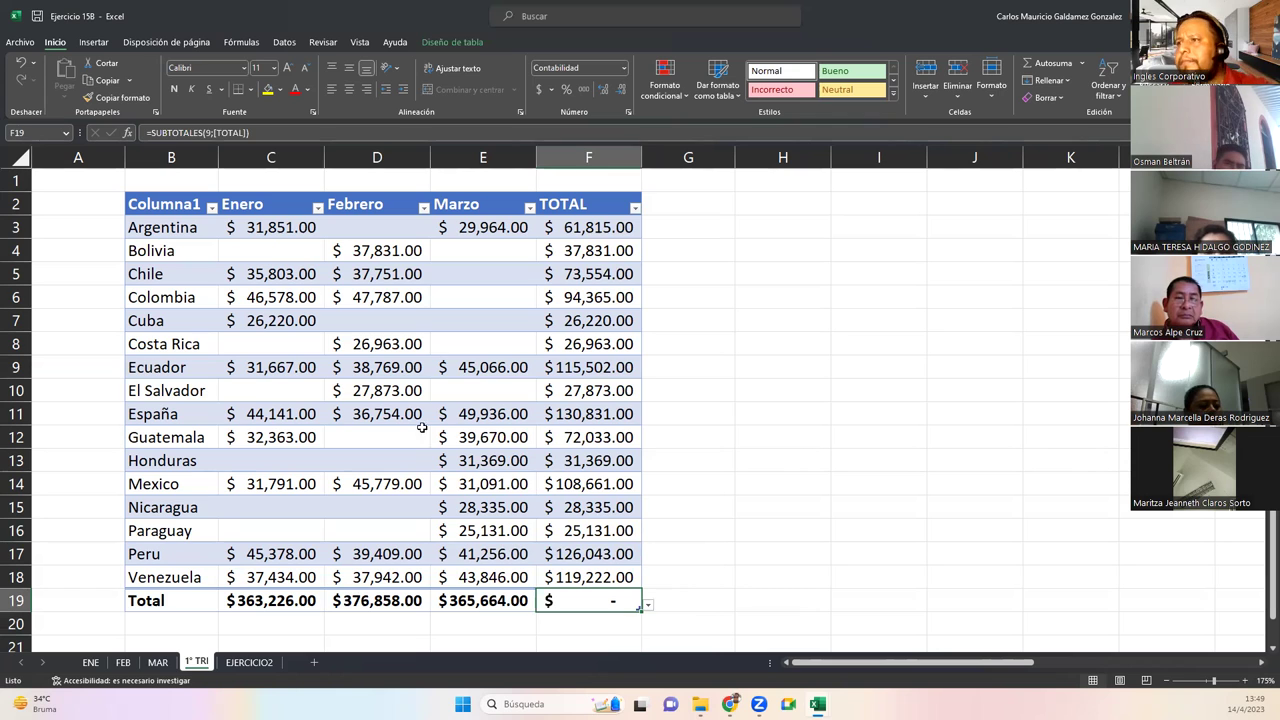
key(Delete)
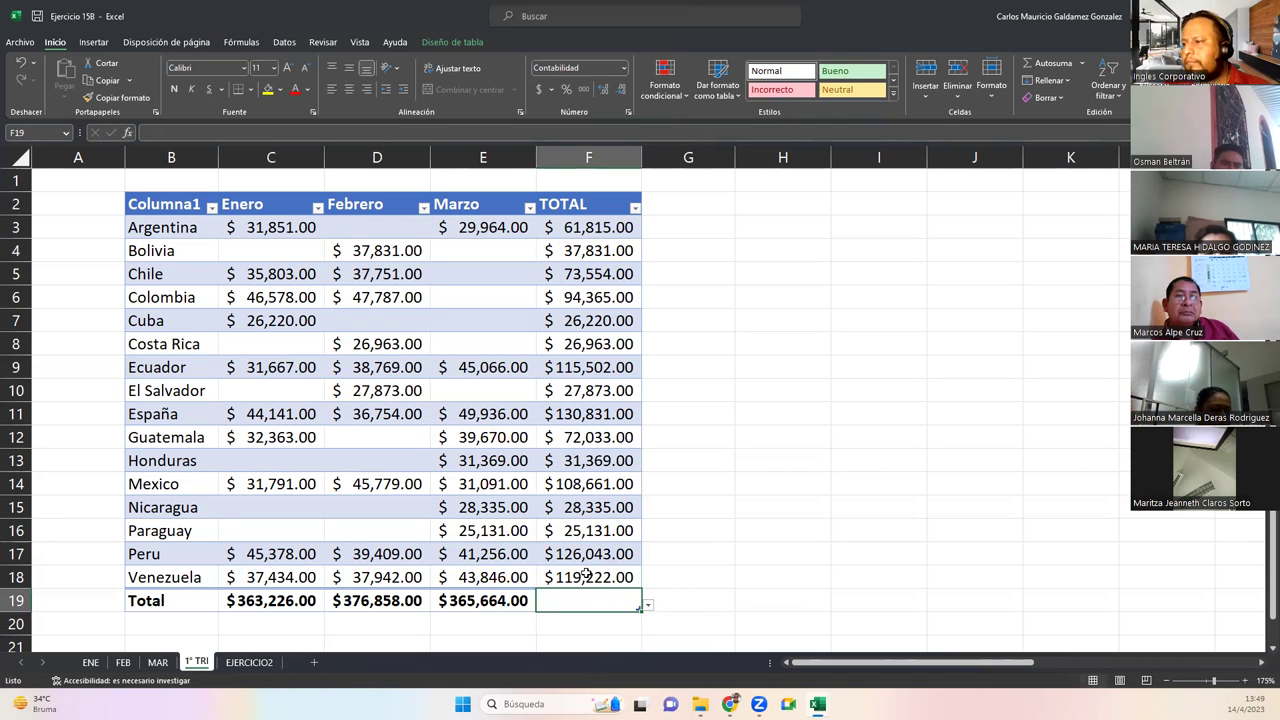
click(1046, 63)
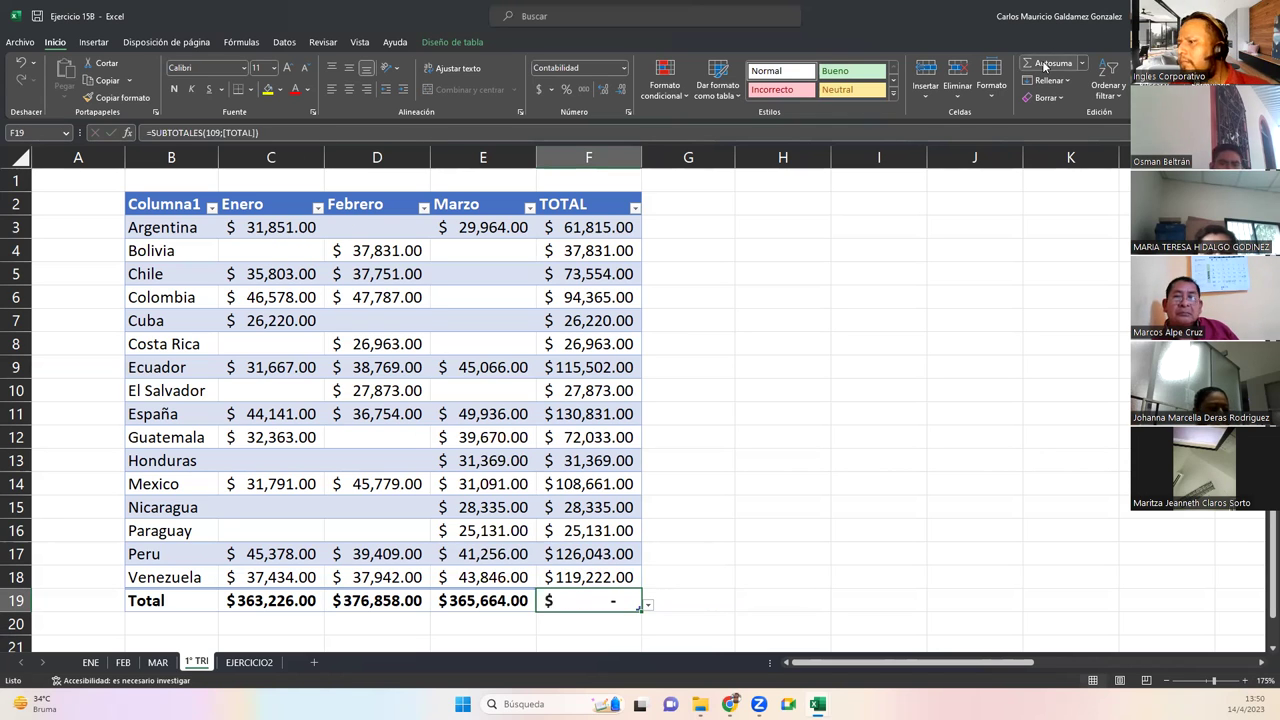
click(648, 606)
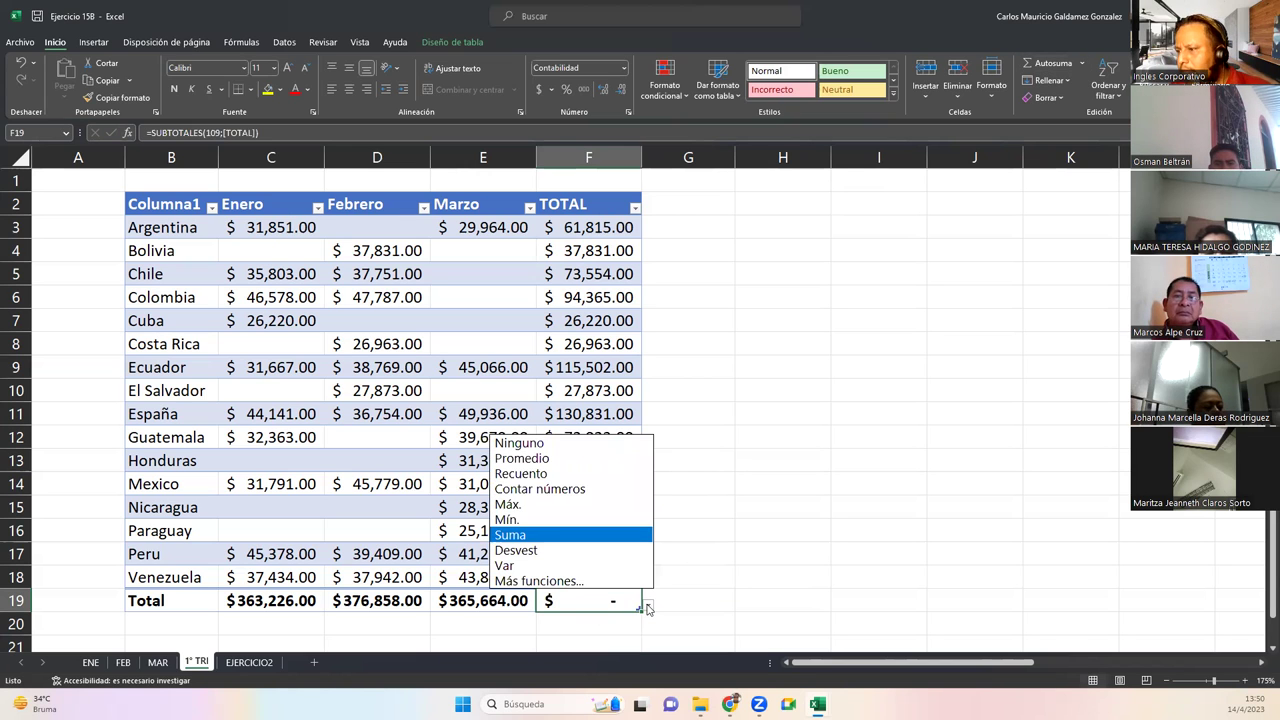
click(560, 443)
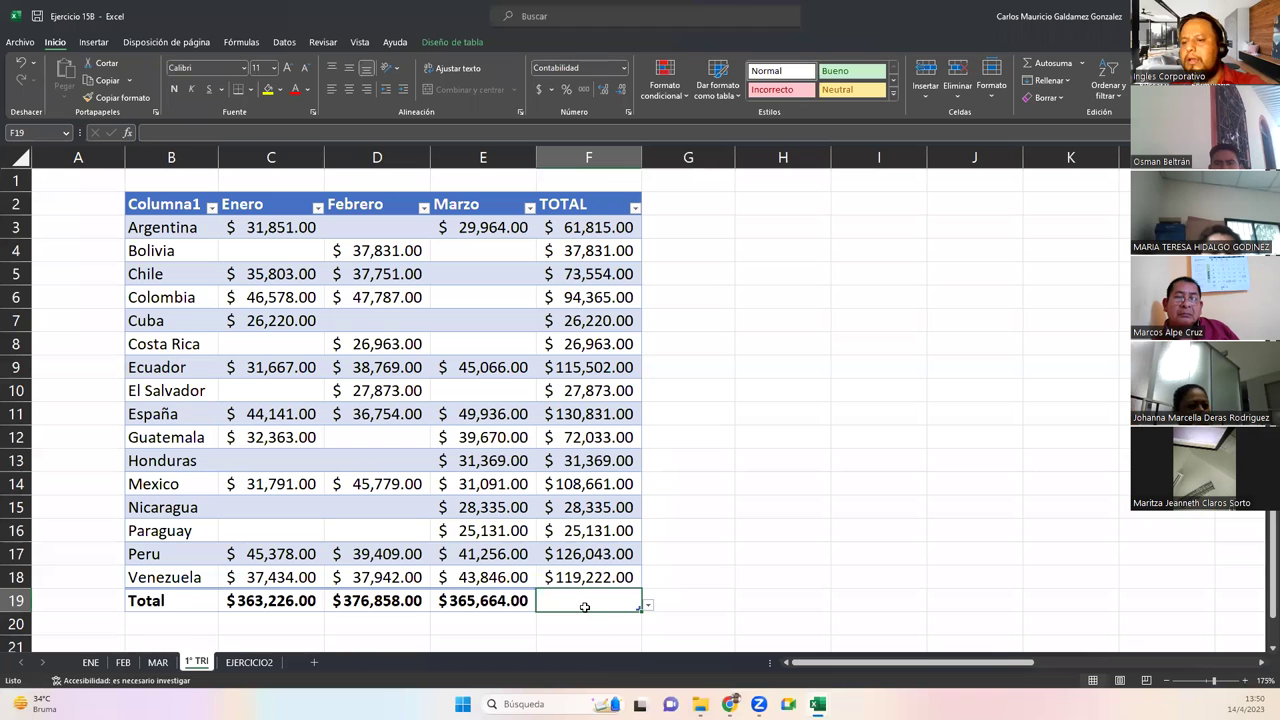
click(577, 572)
drag(612, 228, 610, 572)
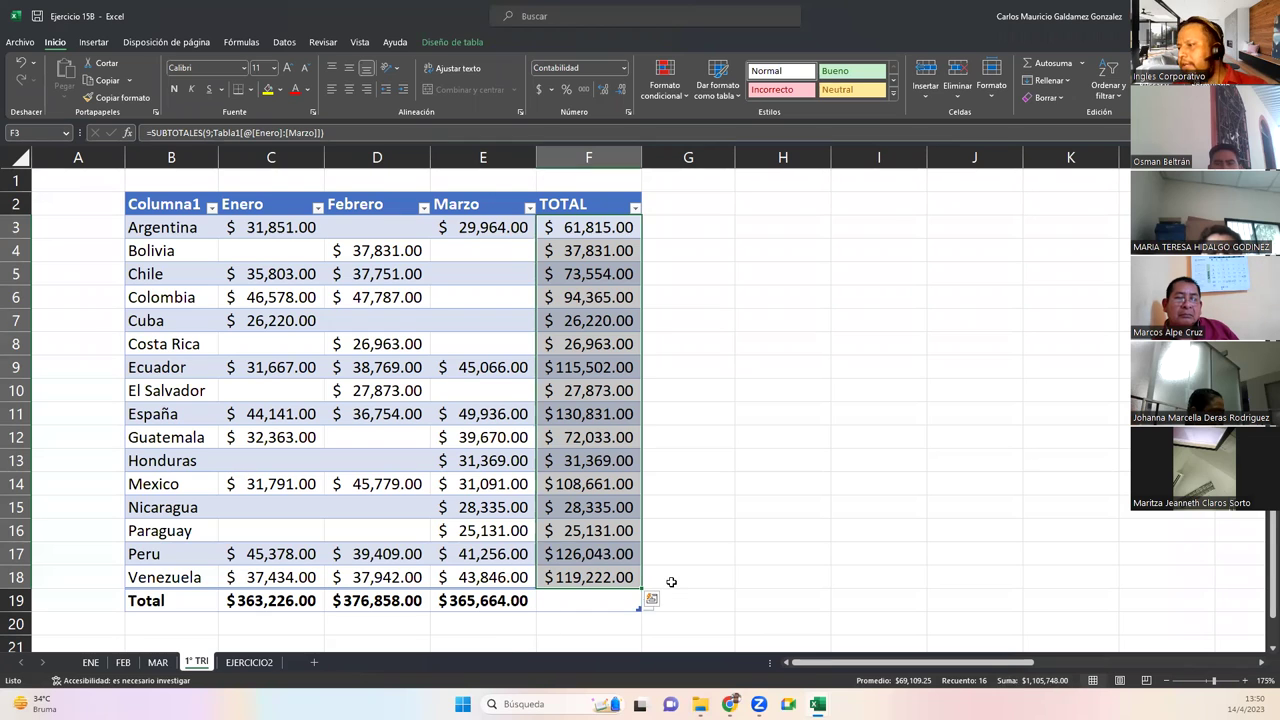
click(671, 580)
Enter =SUMA(Tabla1[TOTAL]) in G18 without auto-fill, then move it to F20 for $1,105,748.00
text(=)
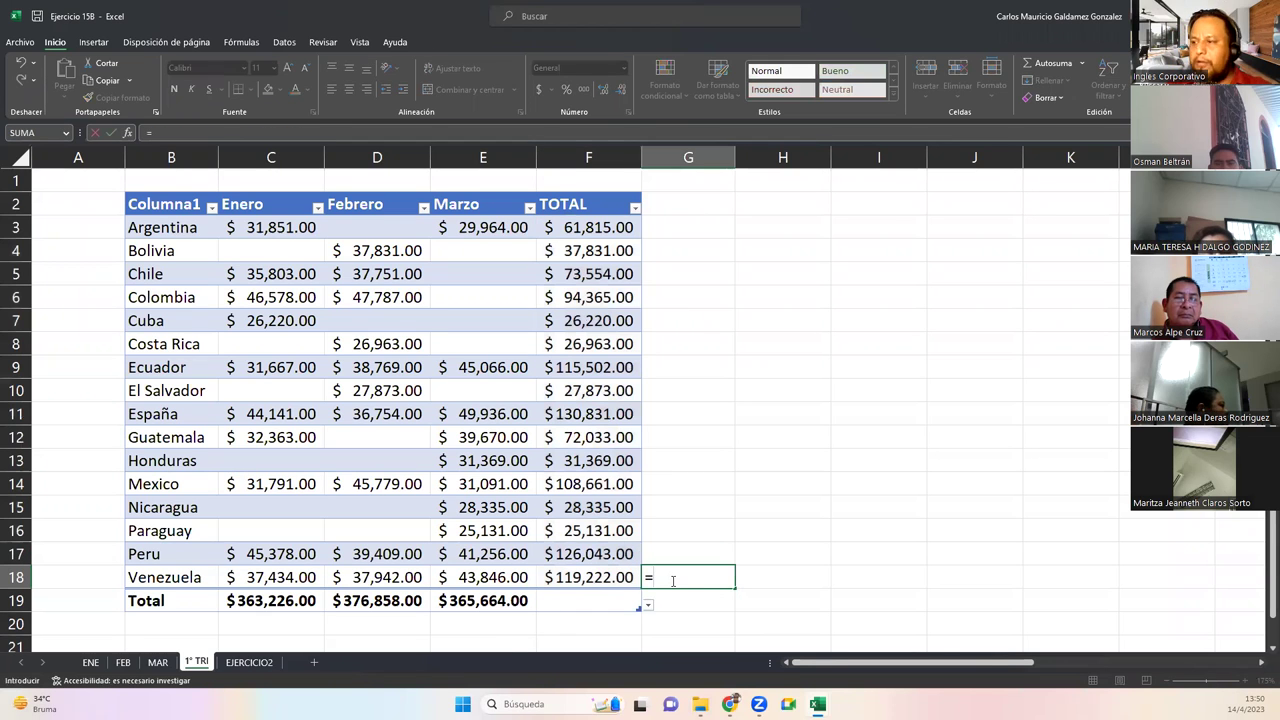
text(suma)
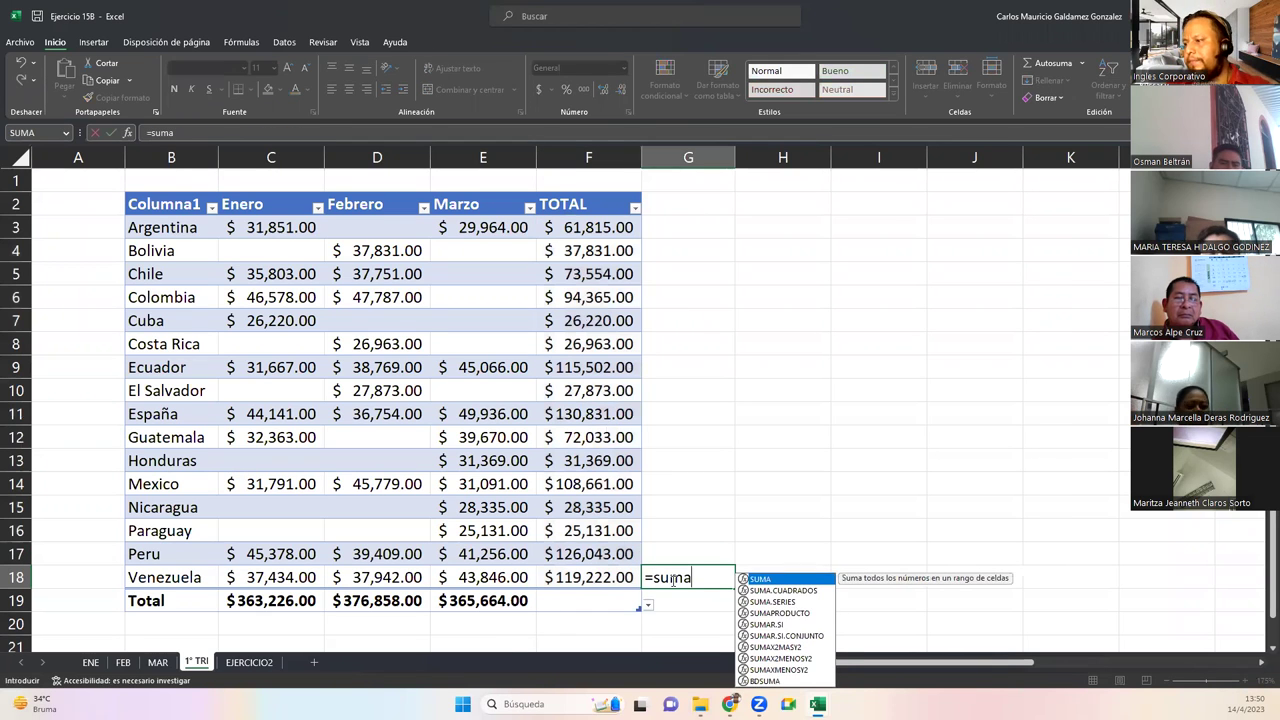
key(Tab)
drag(604, 224, 602, 580)
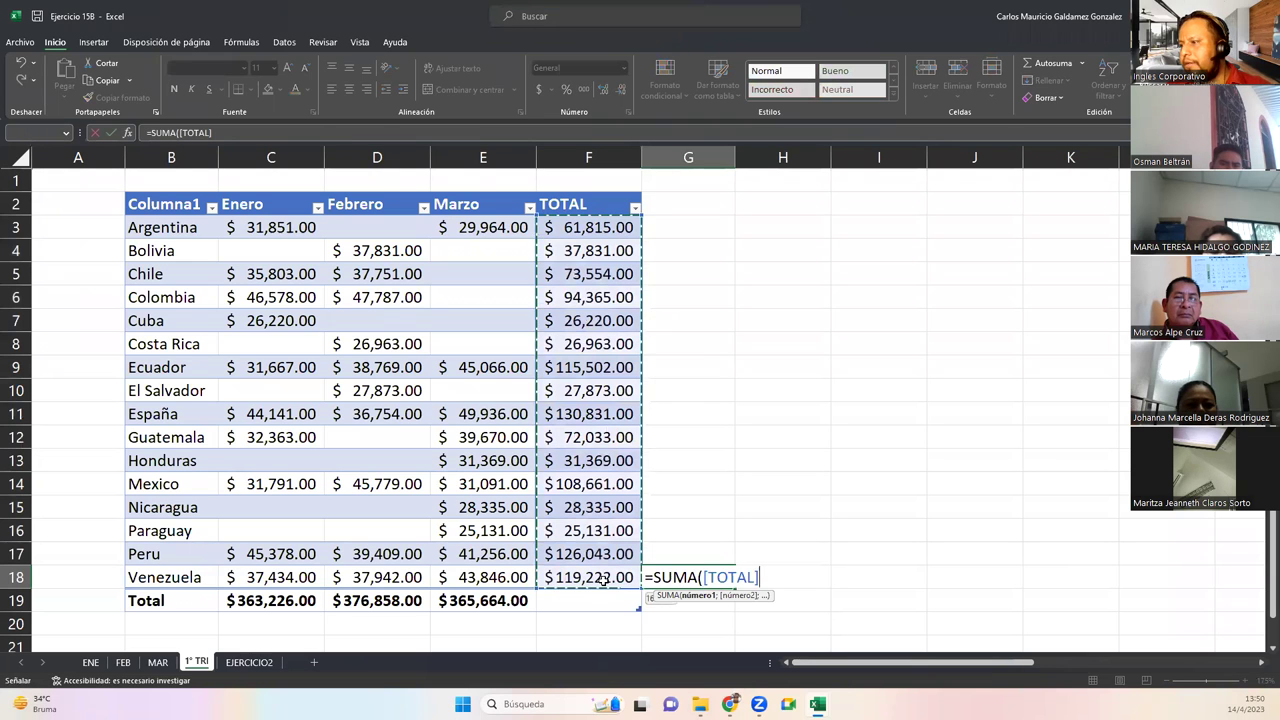
text())
key(Return)
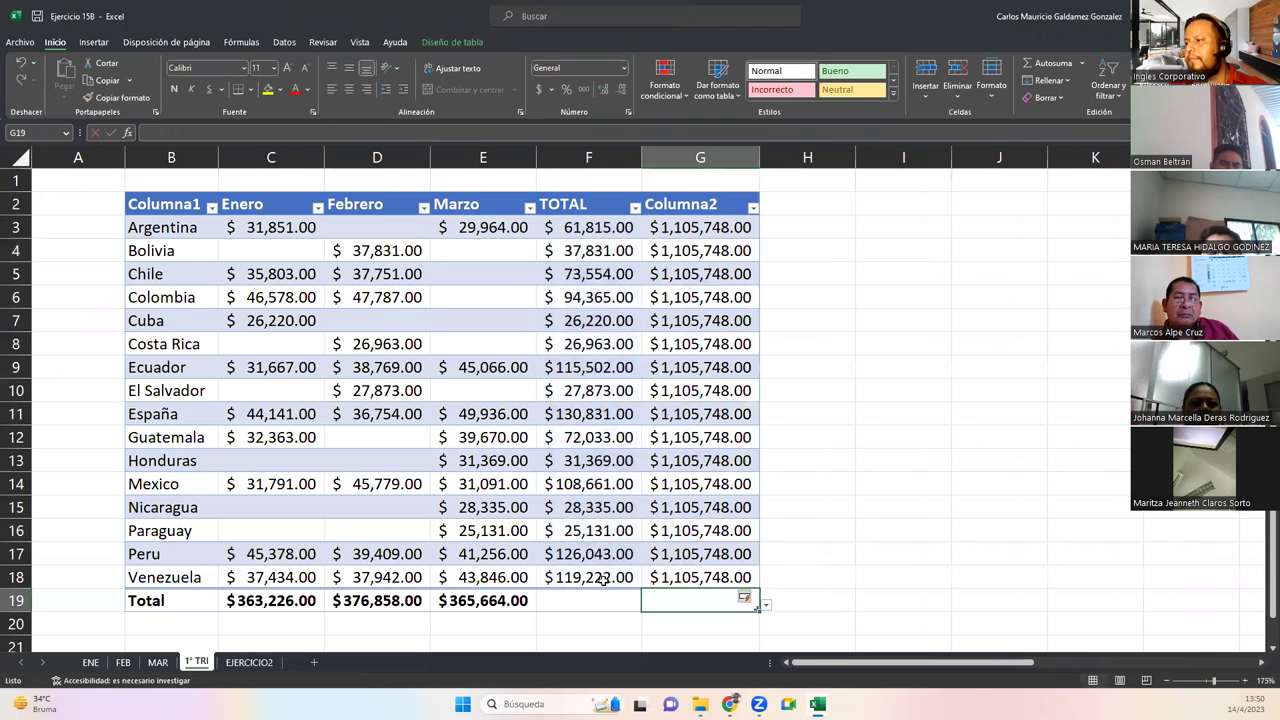
key(ctrl+z)
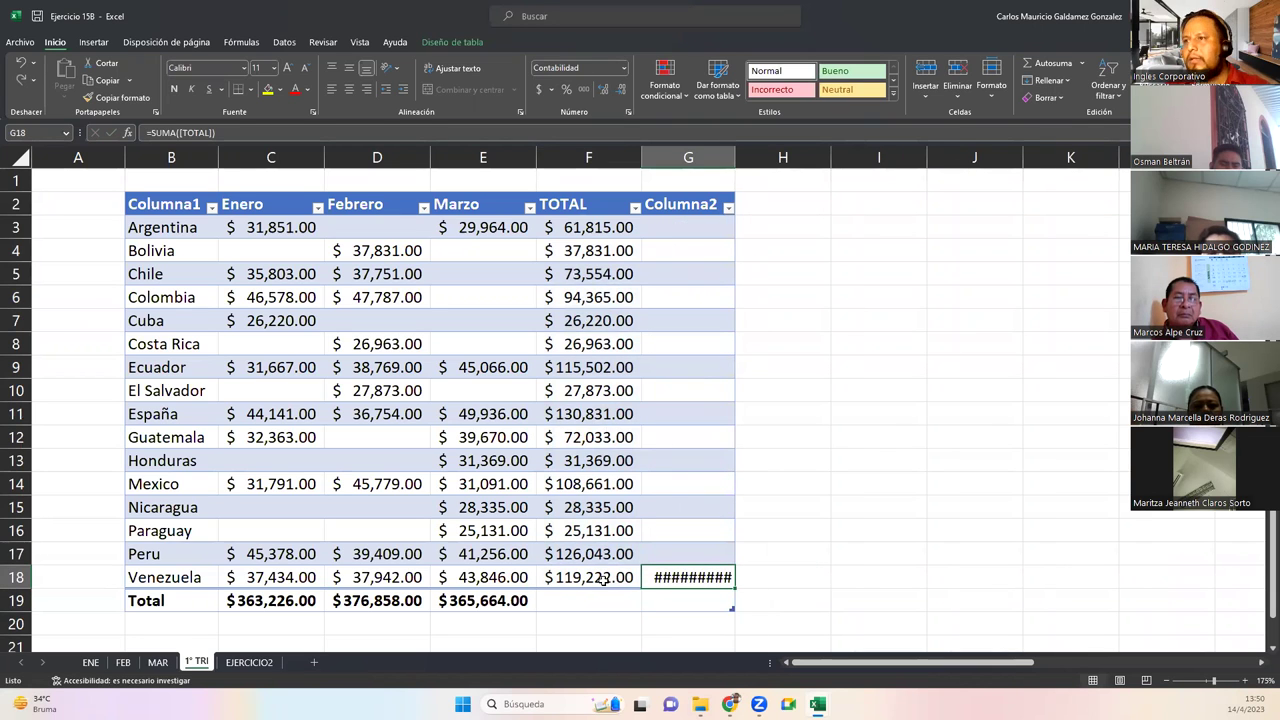
key(Delete)
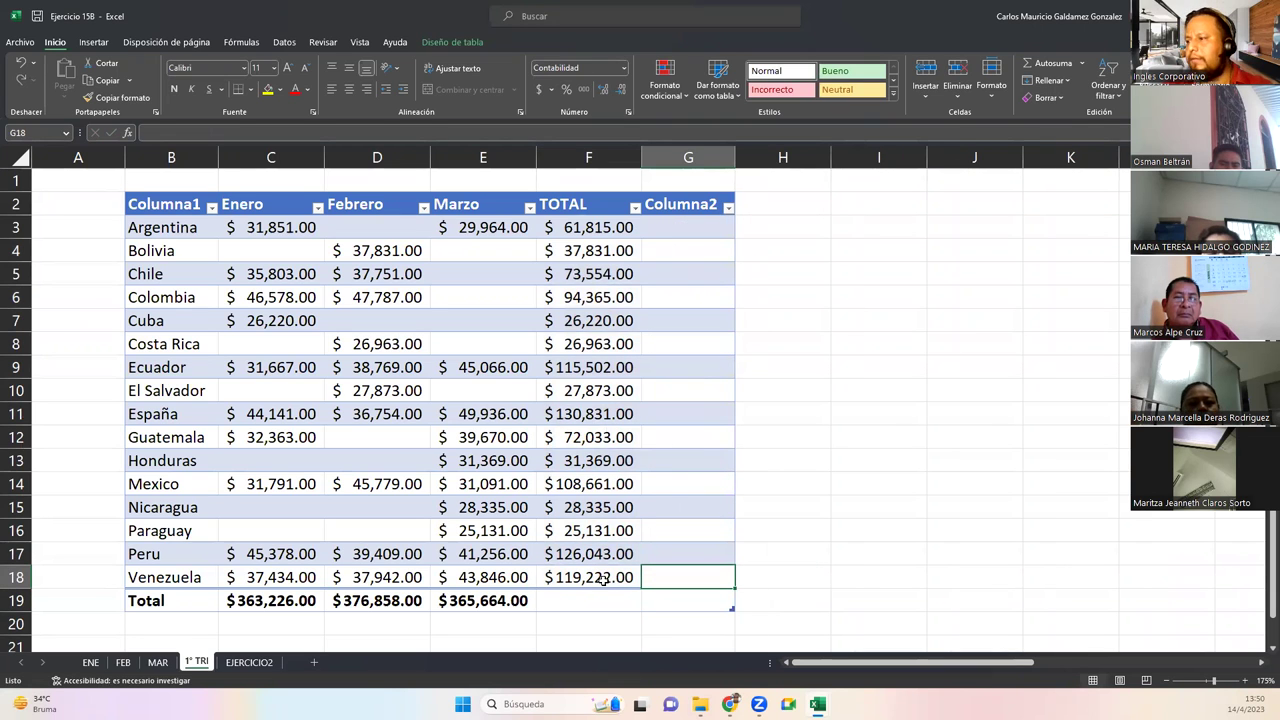
key(ctrl+z)
key(ctrl+z)
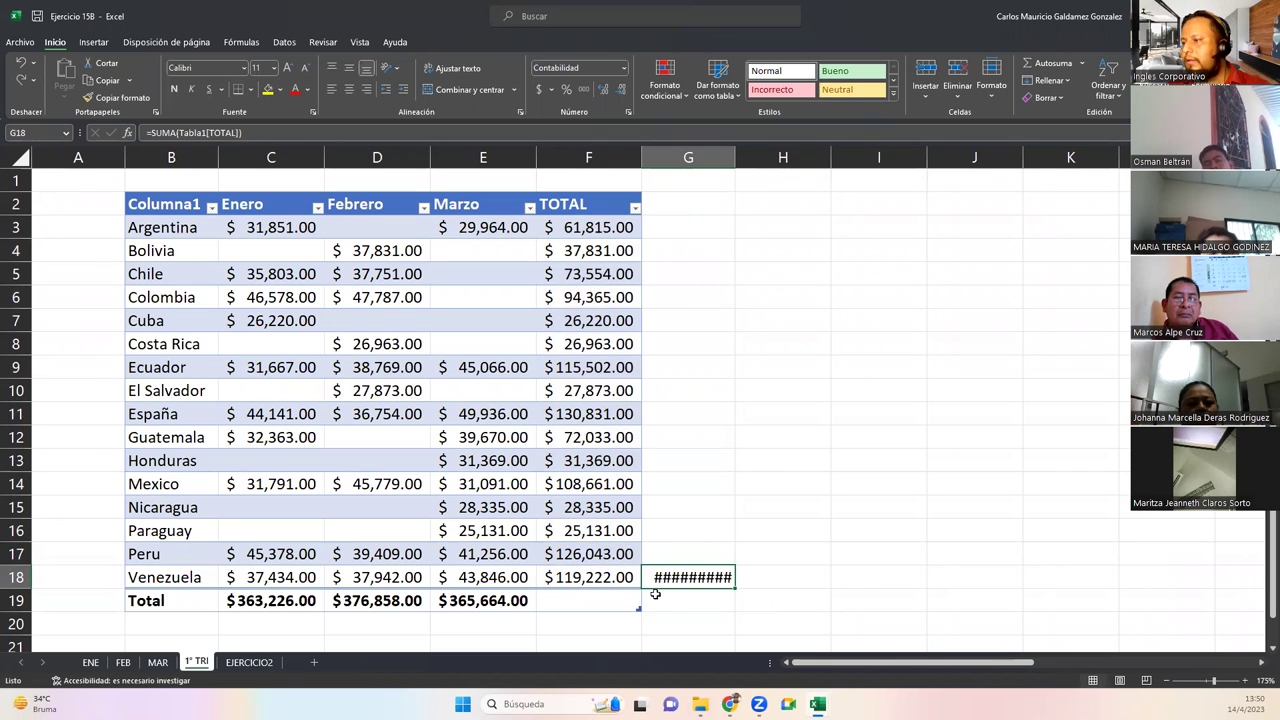
drag(675, 590, 595, 636)
double_click(595, 632)
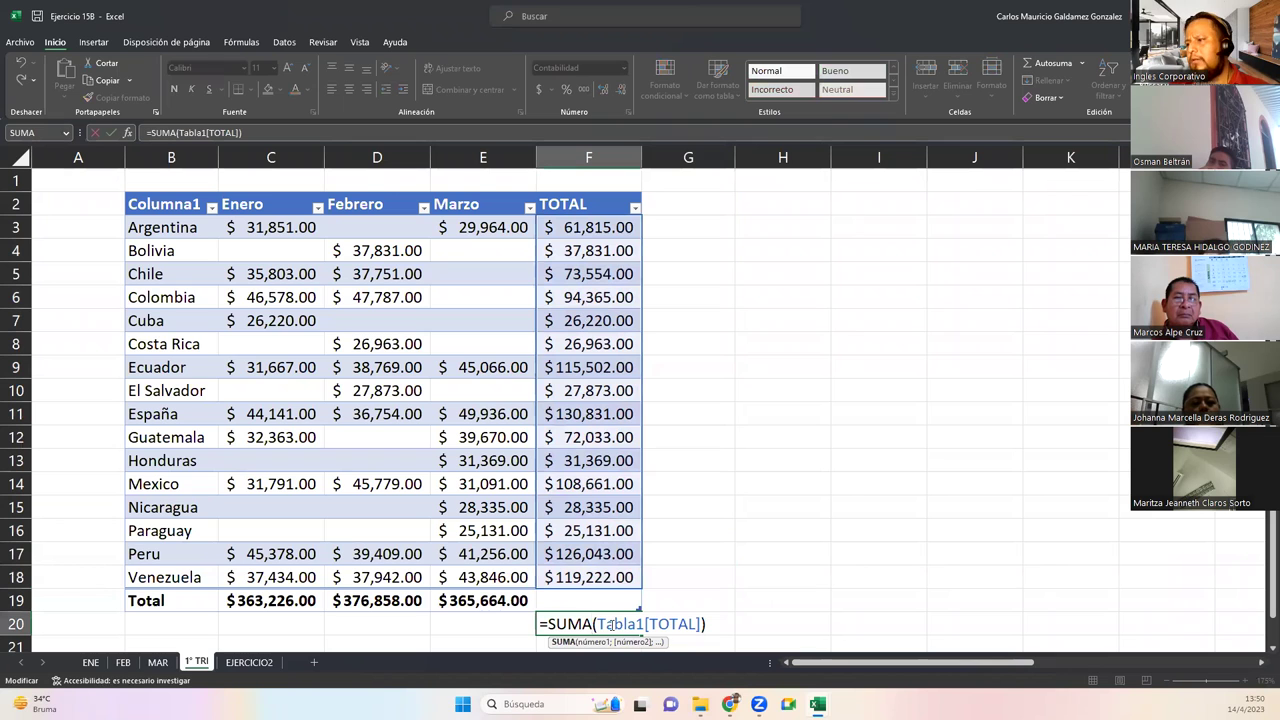
key(Return)
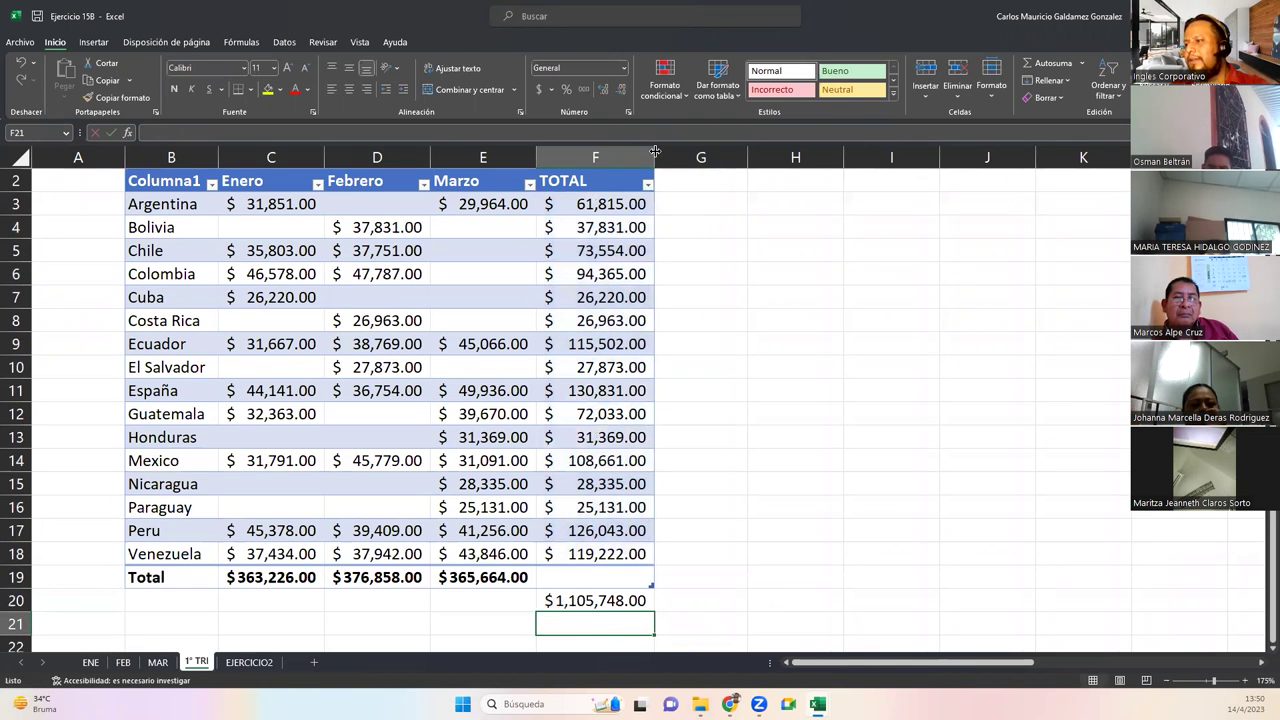
scroll(680, 500, up, 1)
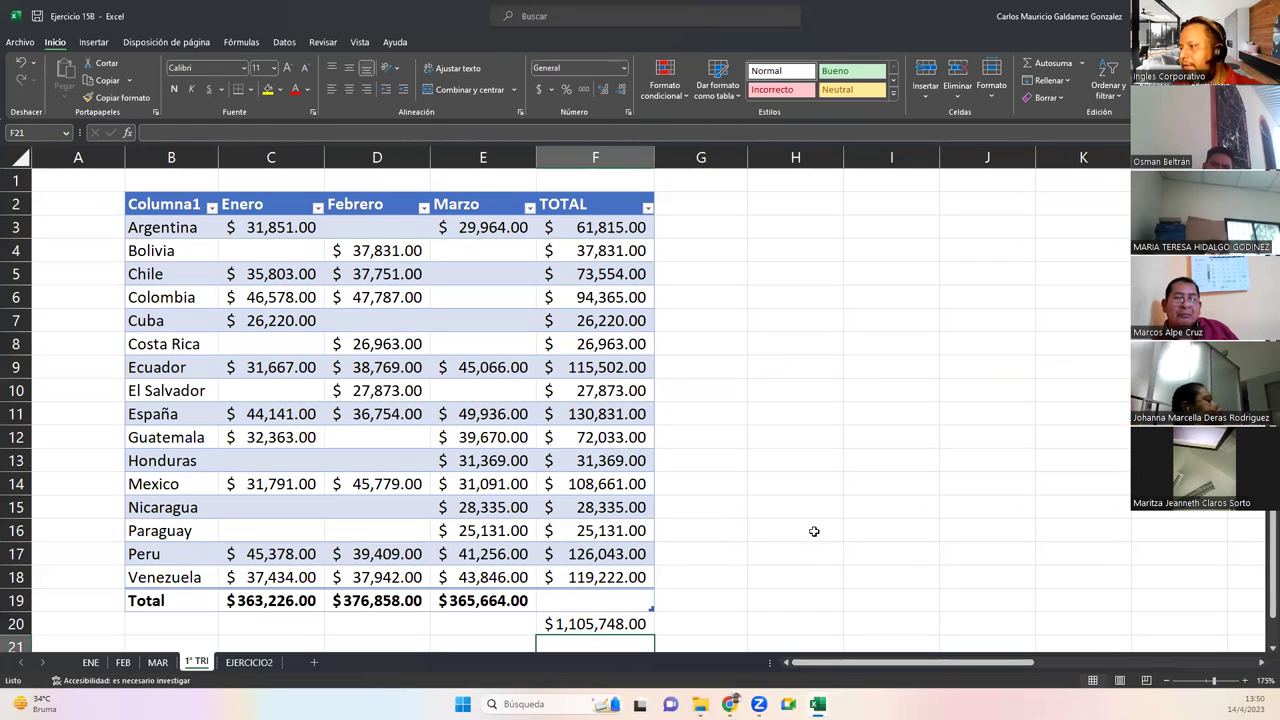
click(762, 491)
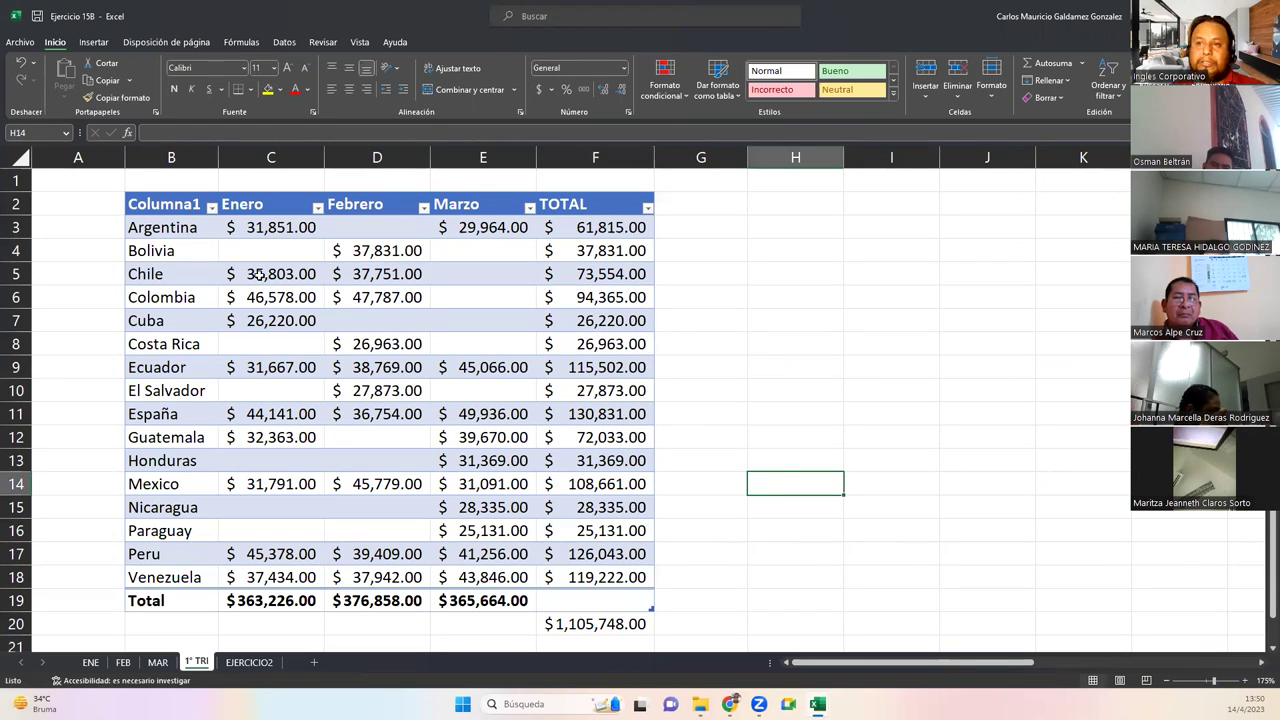
drag(585, 230, 582, 570)
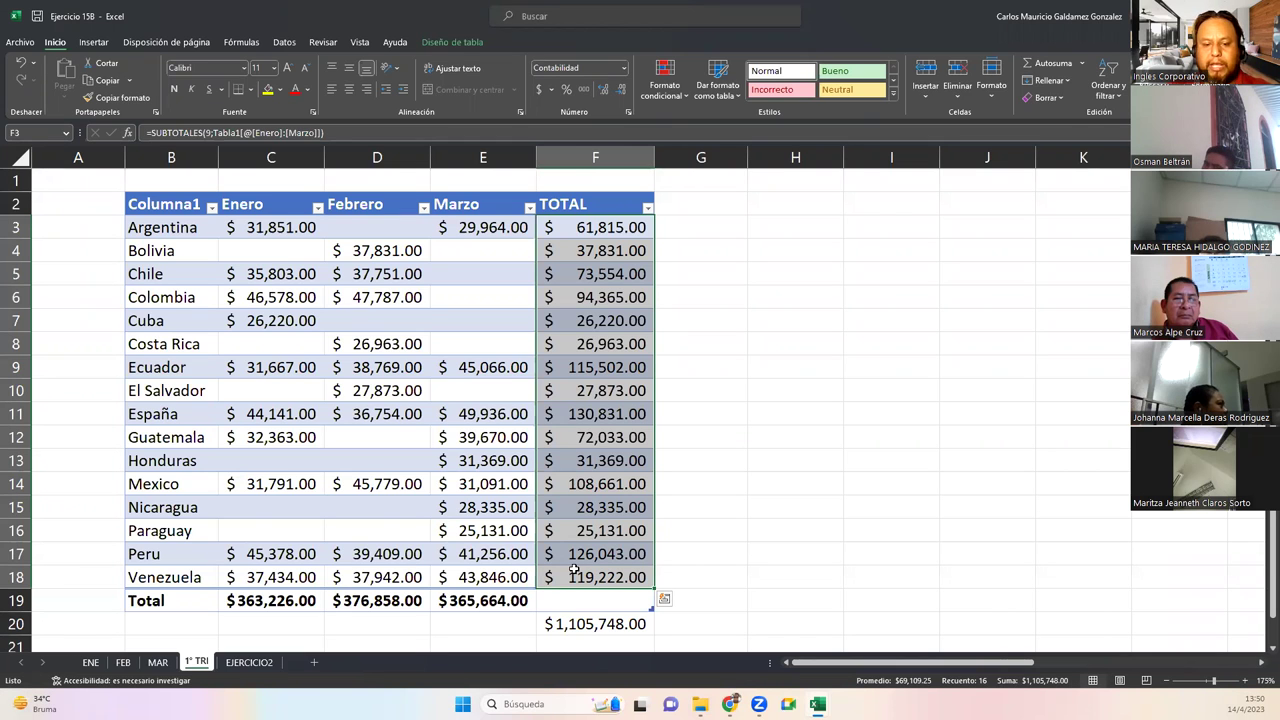
key(ctrl+n)
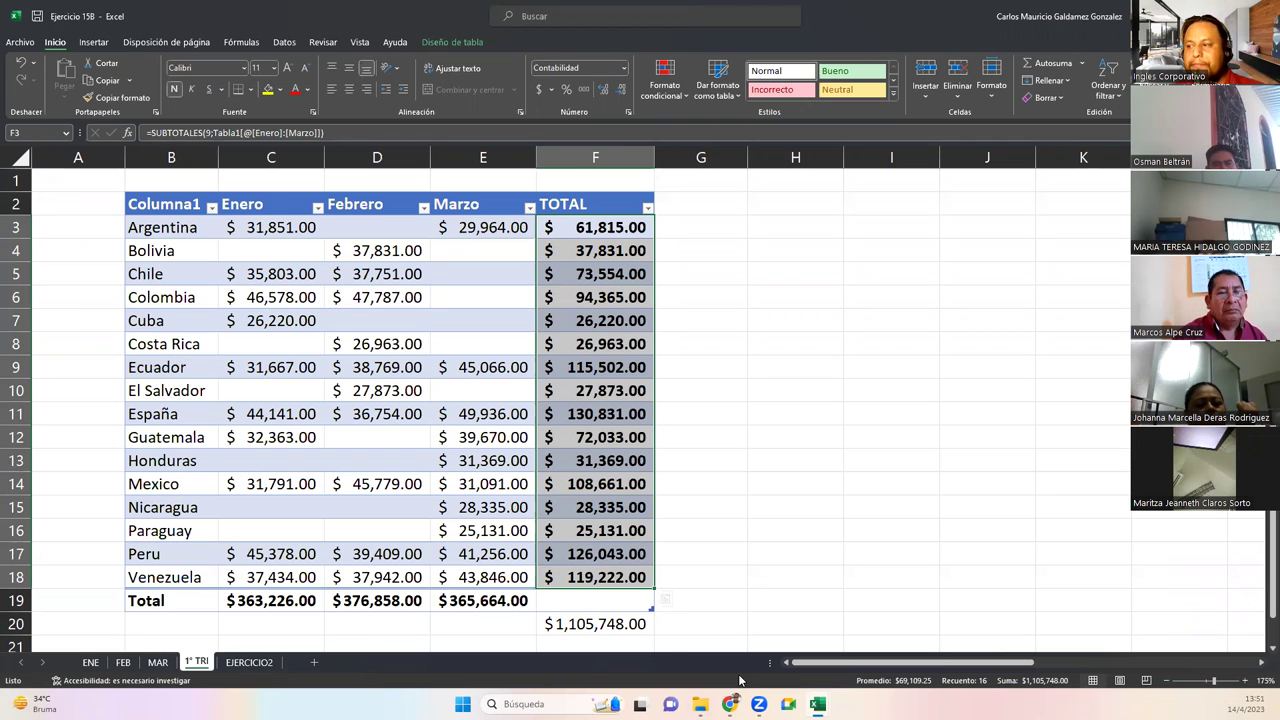
click(614, 624)
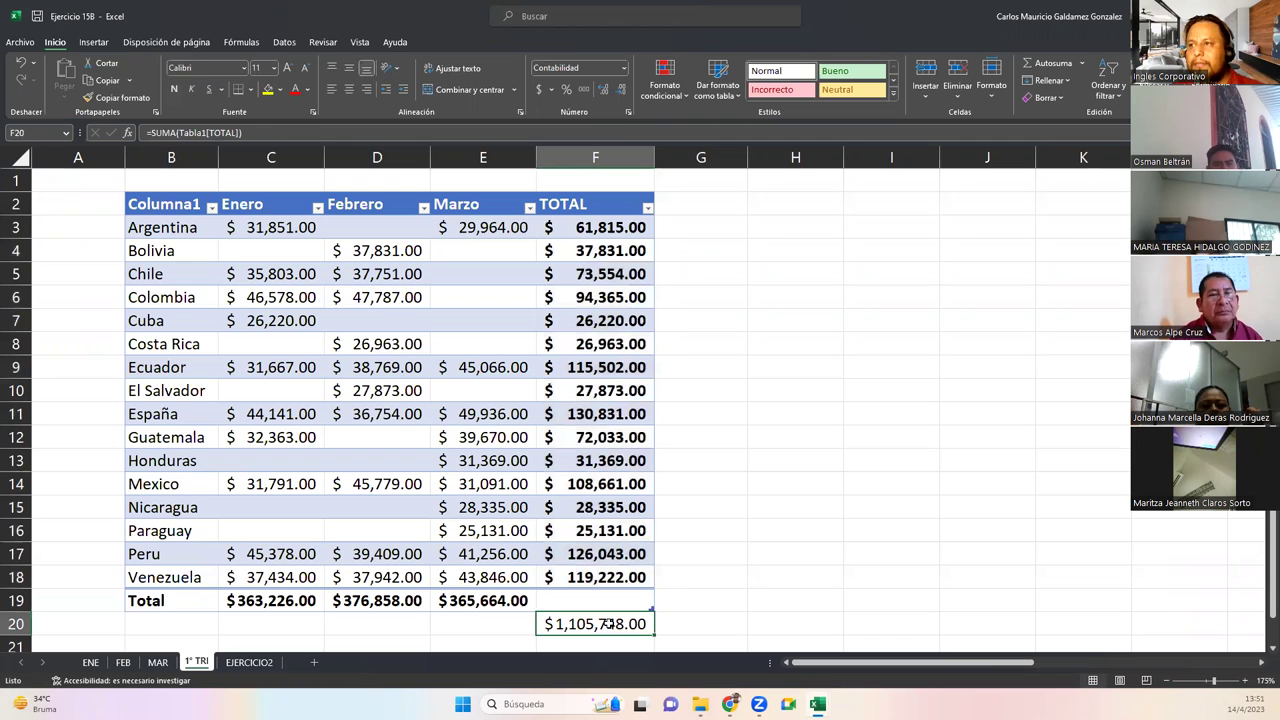
key(ctrl+c)
key(Up)
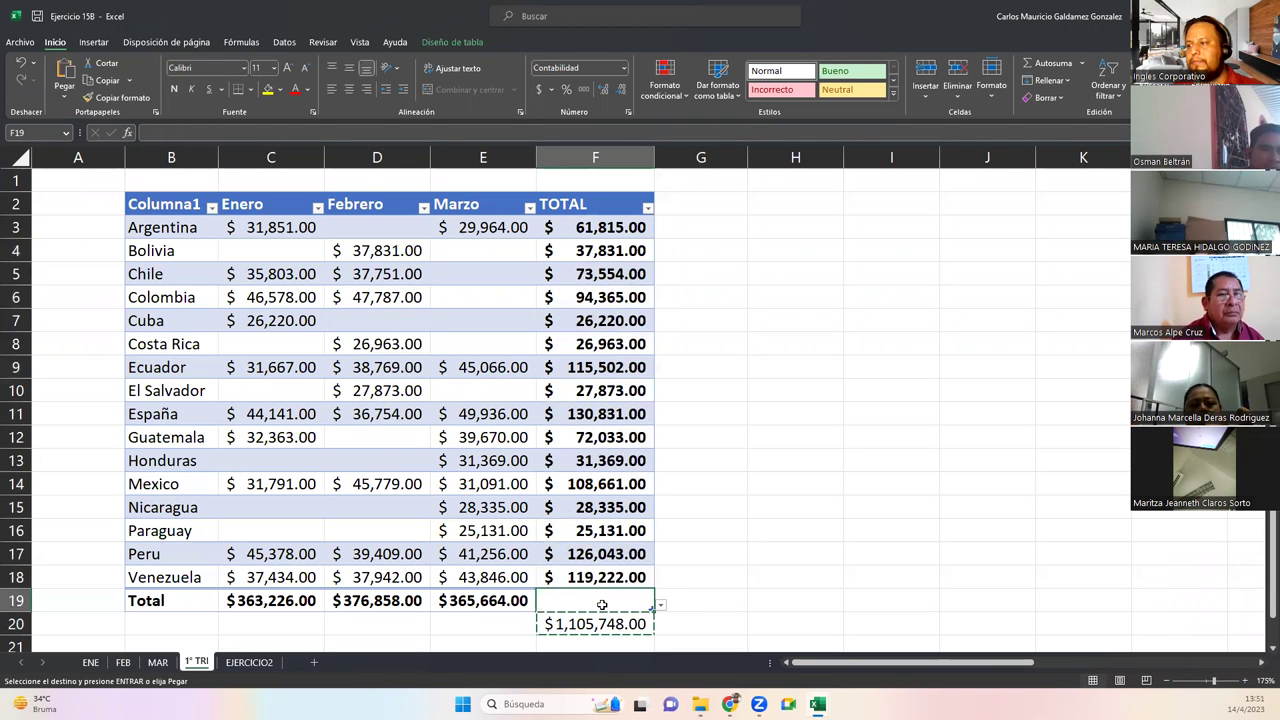
key(ctrl+v)
click(630, 624)
key(Delete)
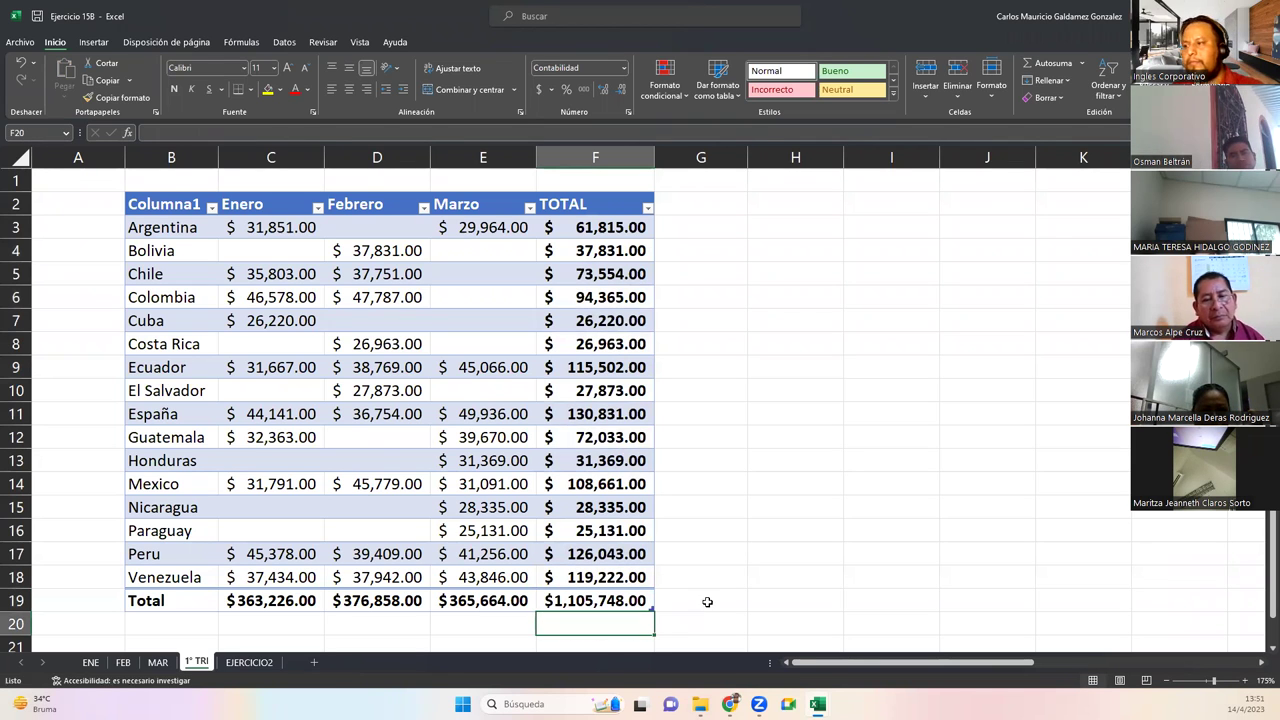
click(722, 580)
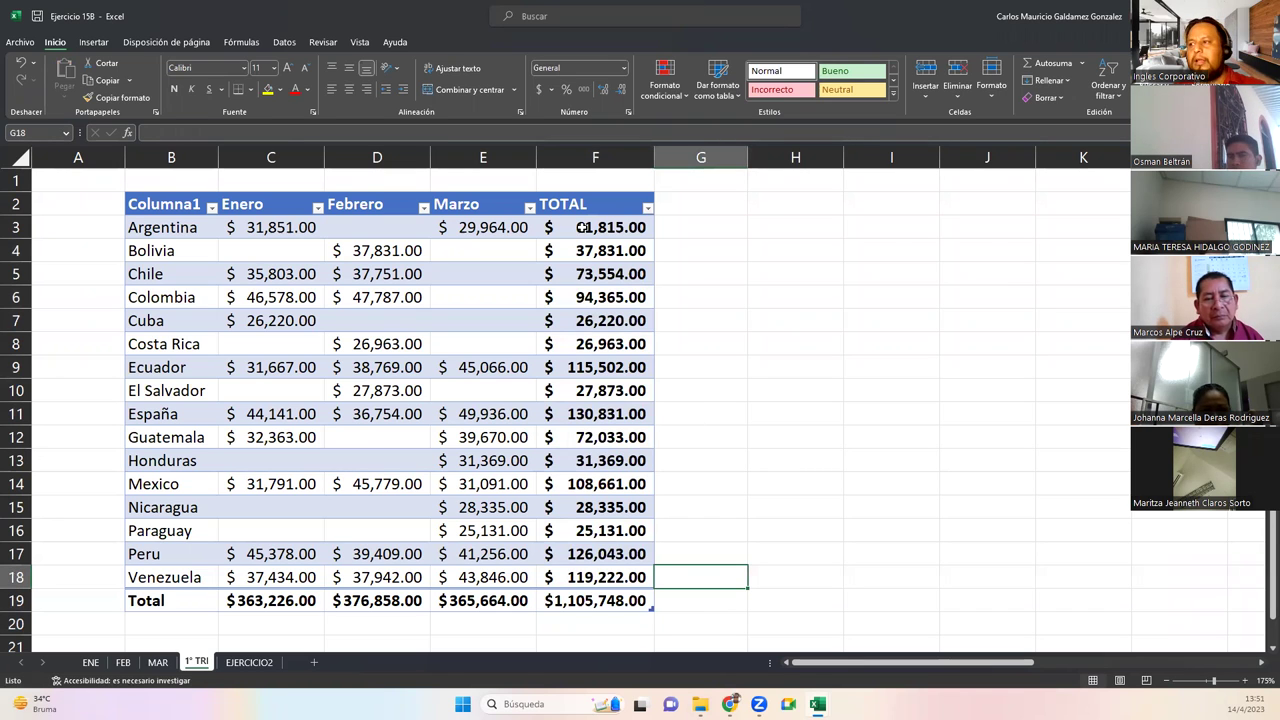
drag(566, 230, 586, 571)
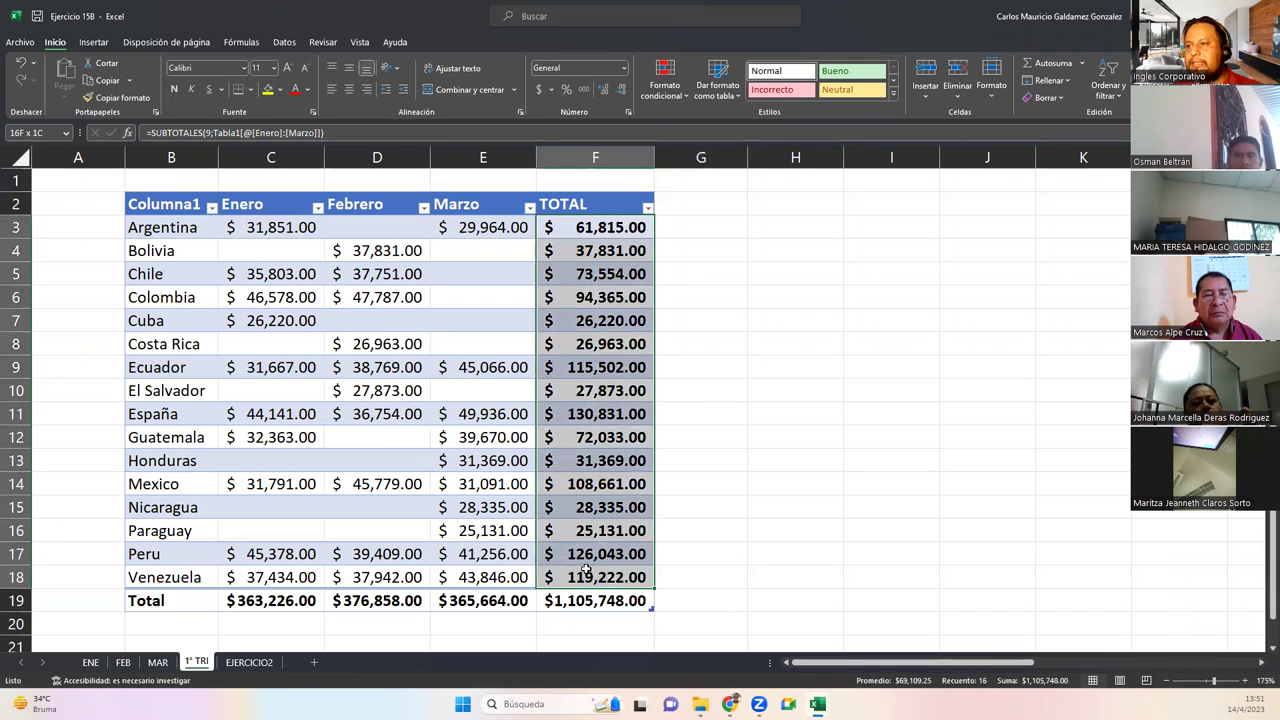
drag(270, 606, 518, 598)
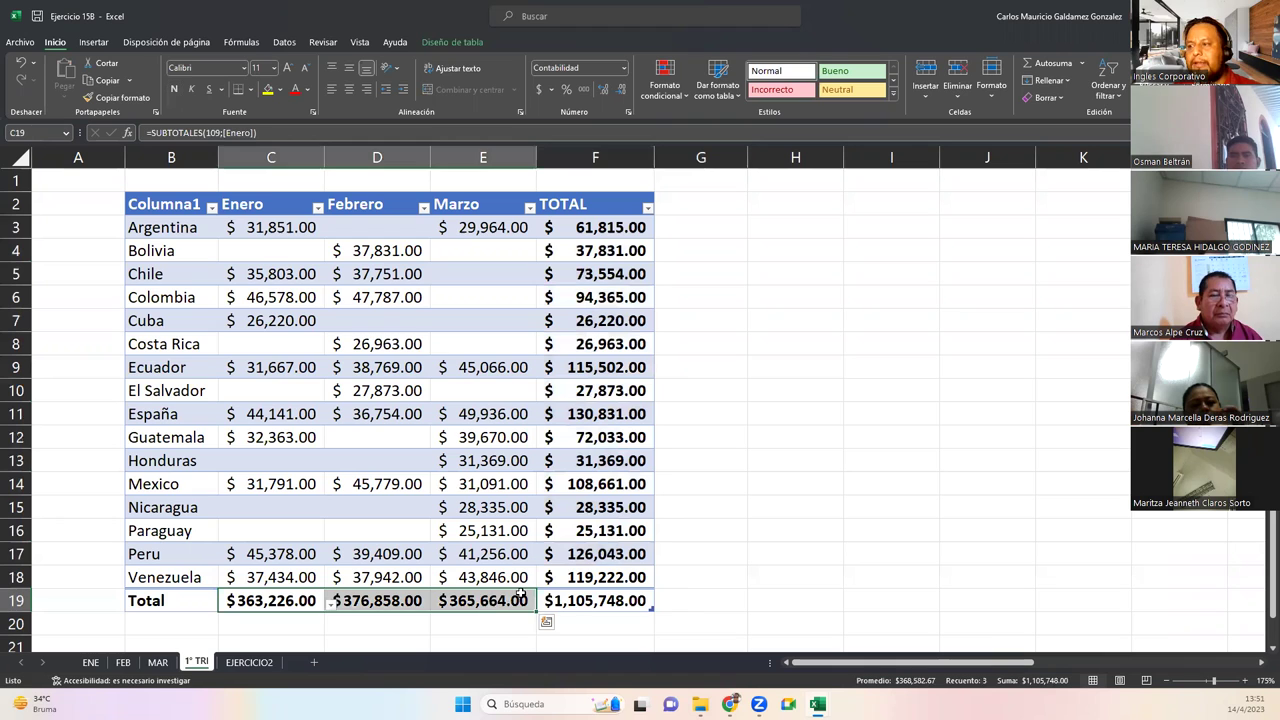
click(640, 600)
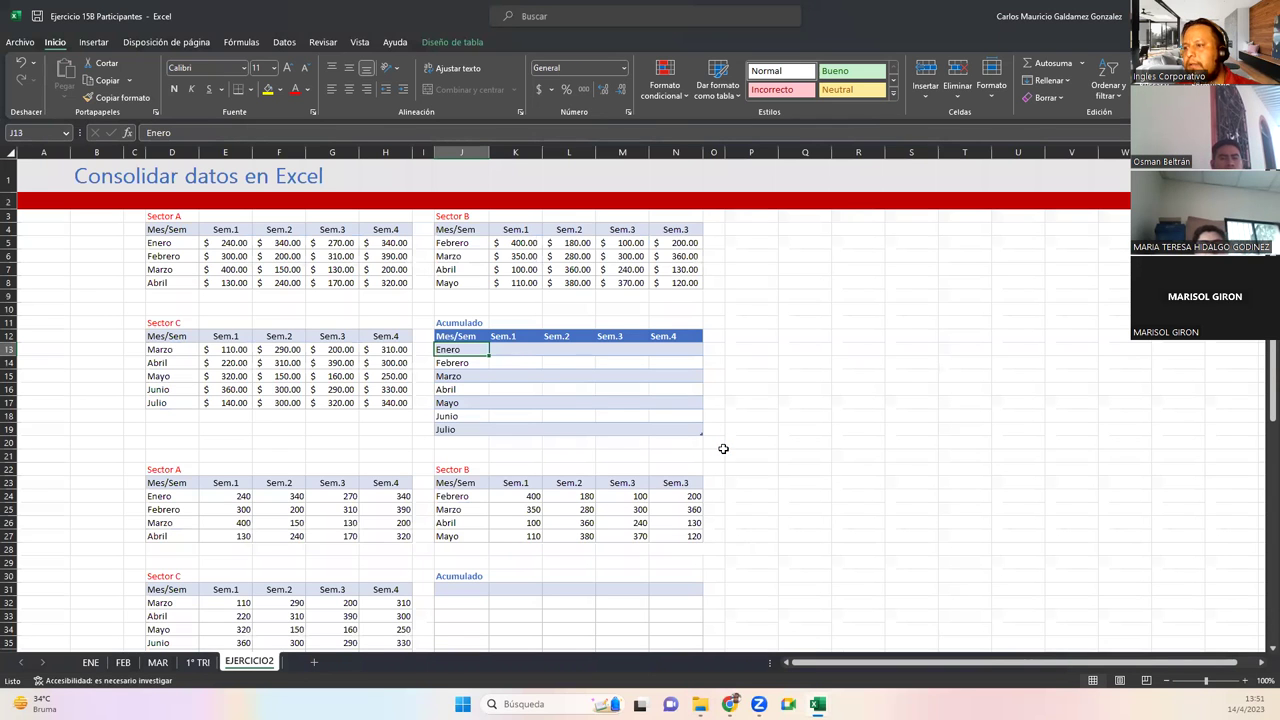
Glance through ENE, FEB, MAR and 1° TRI, return to EJERCICIO2, then switch to the Ejercicio 15B workbook
click(90, 663)
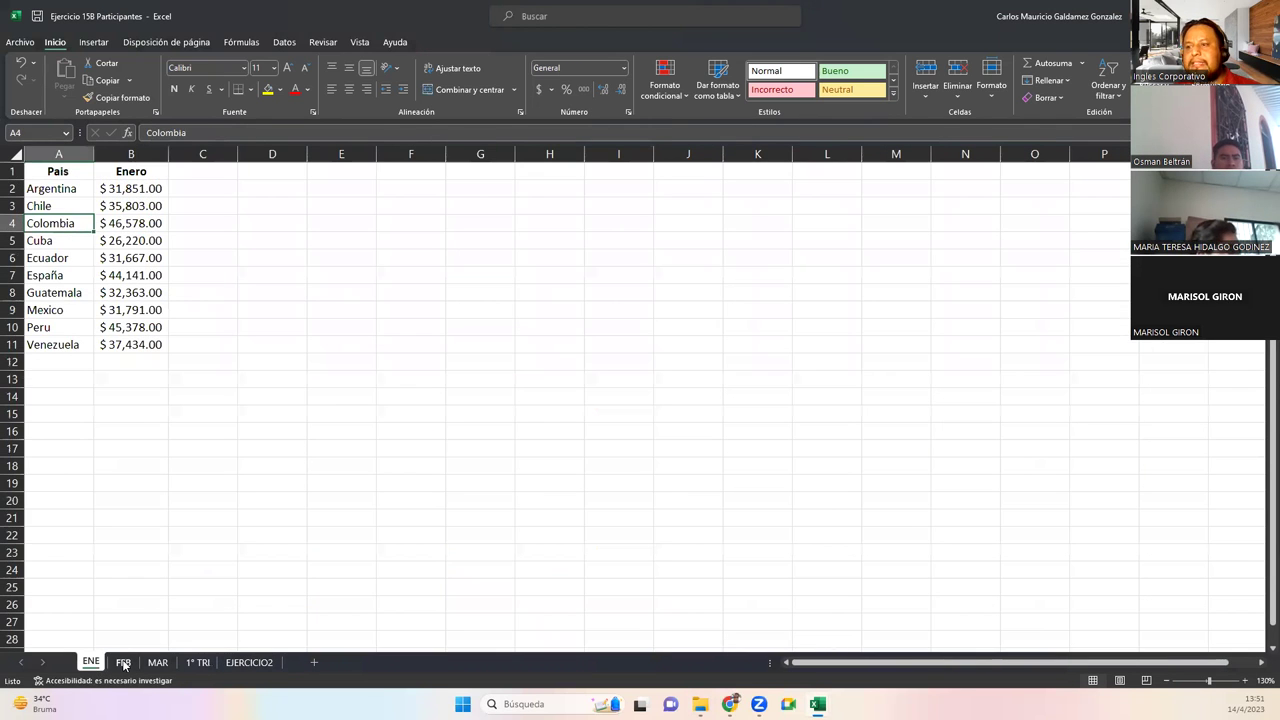
click(123, 663)
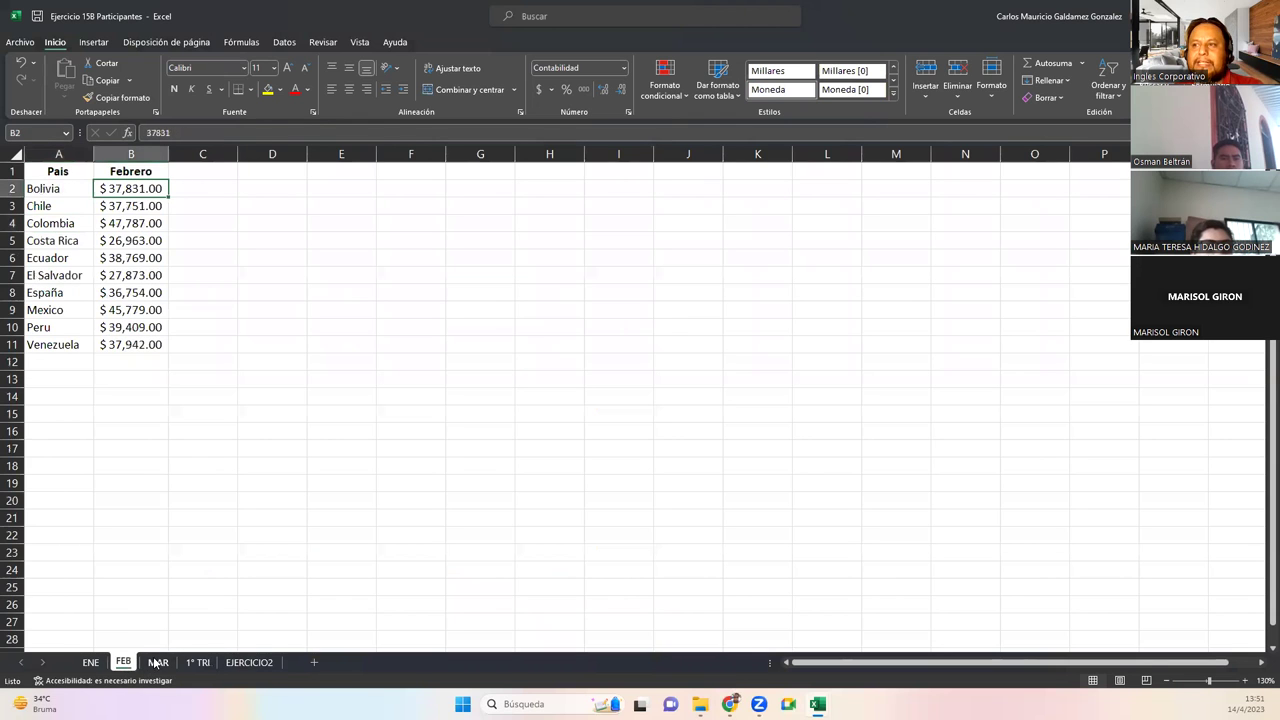
click(156, 663)
click(195, 668)
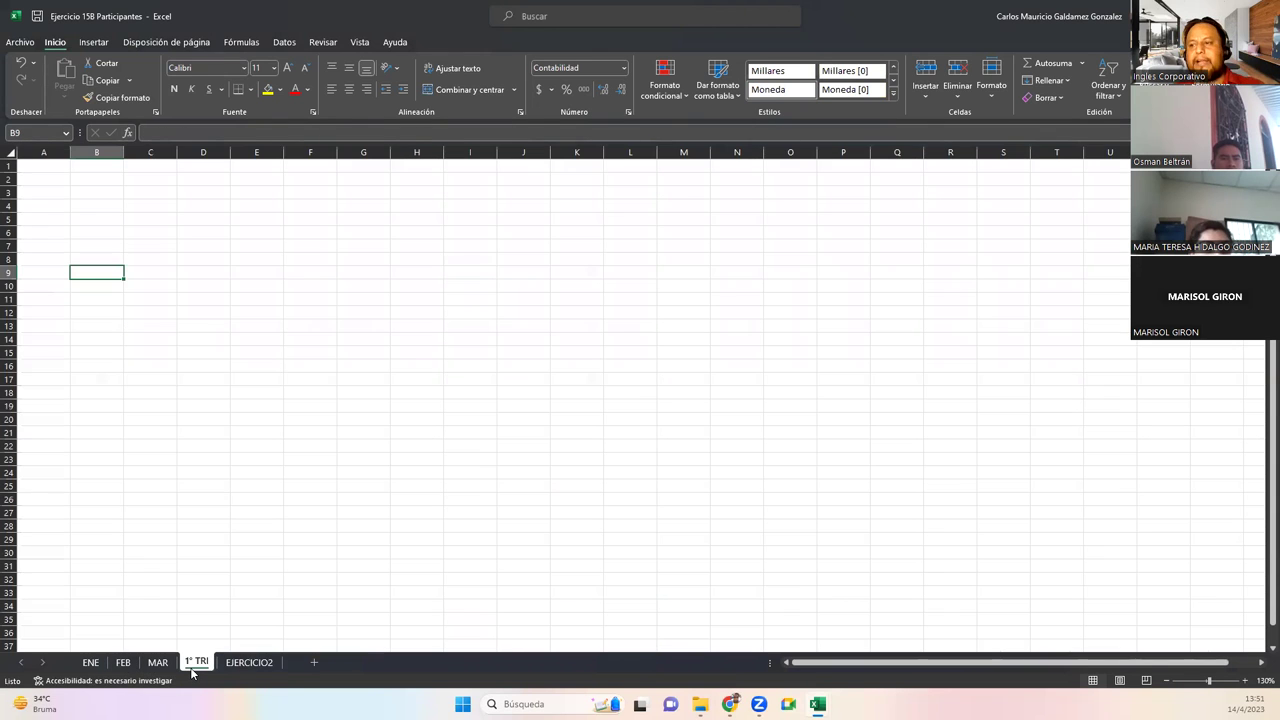
click(242, 668)
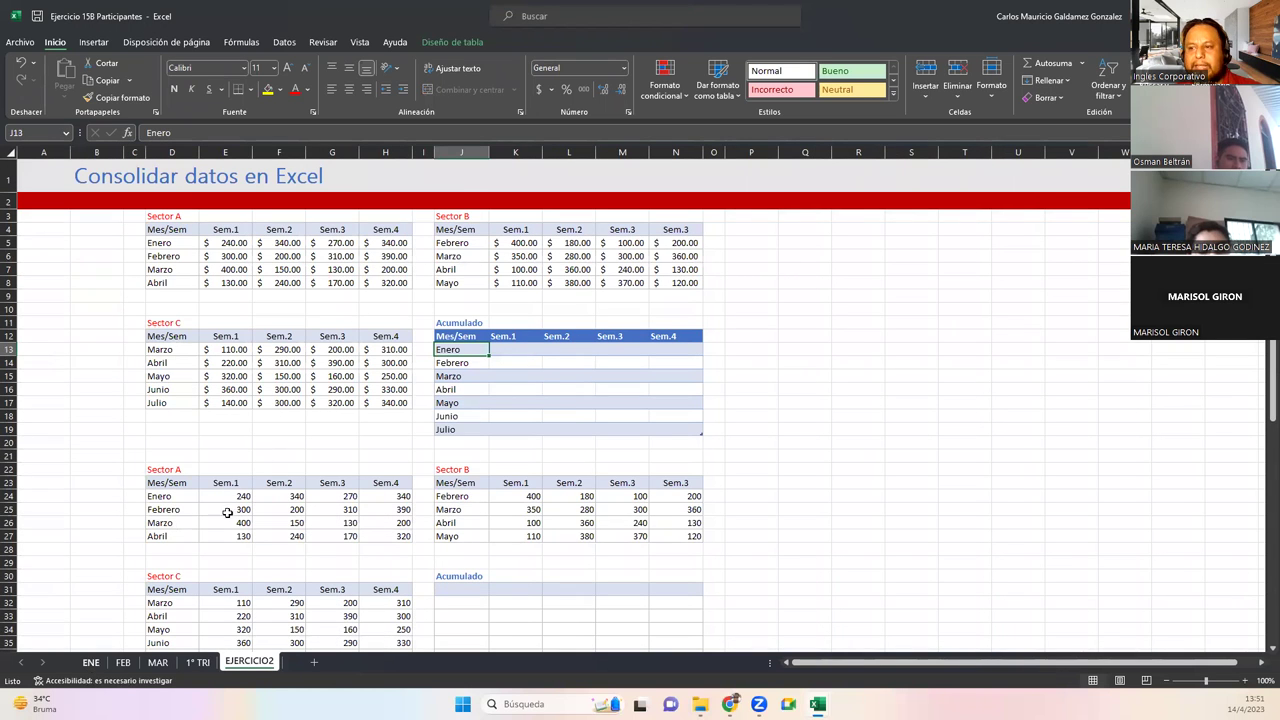
key(alt+Tab)
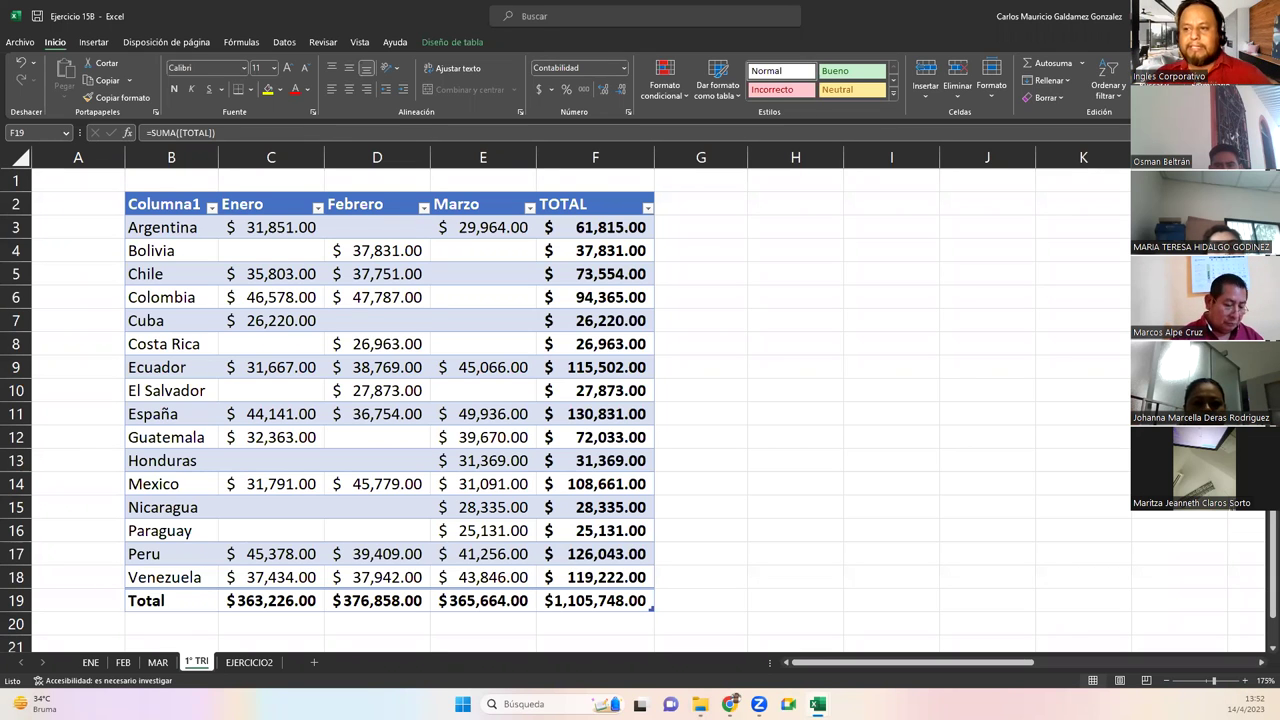
Bring Excel forward and view the EJERCICIO2 sheet, scrolling down and back up
click(245, 670)
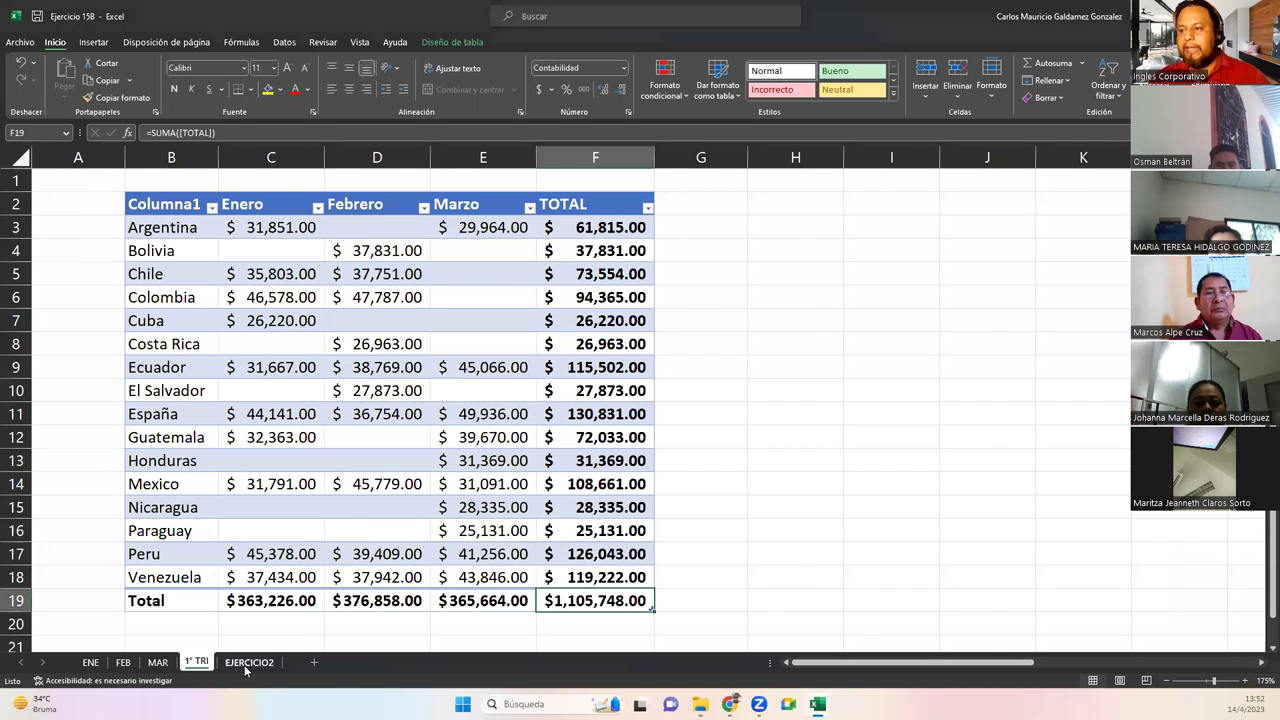
click(248, 662)
scroll(549, 380, down, 5)
scroll(557, 386, up, 5)
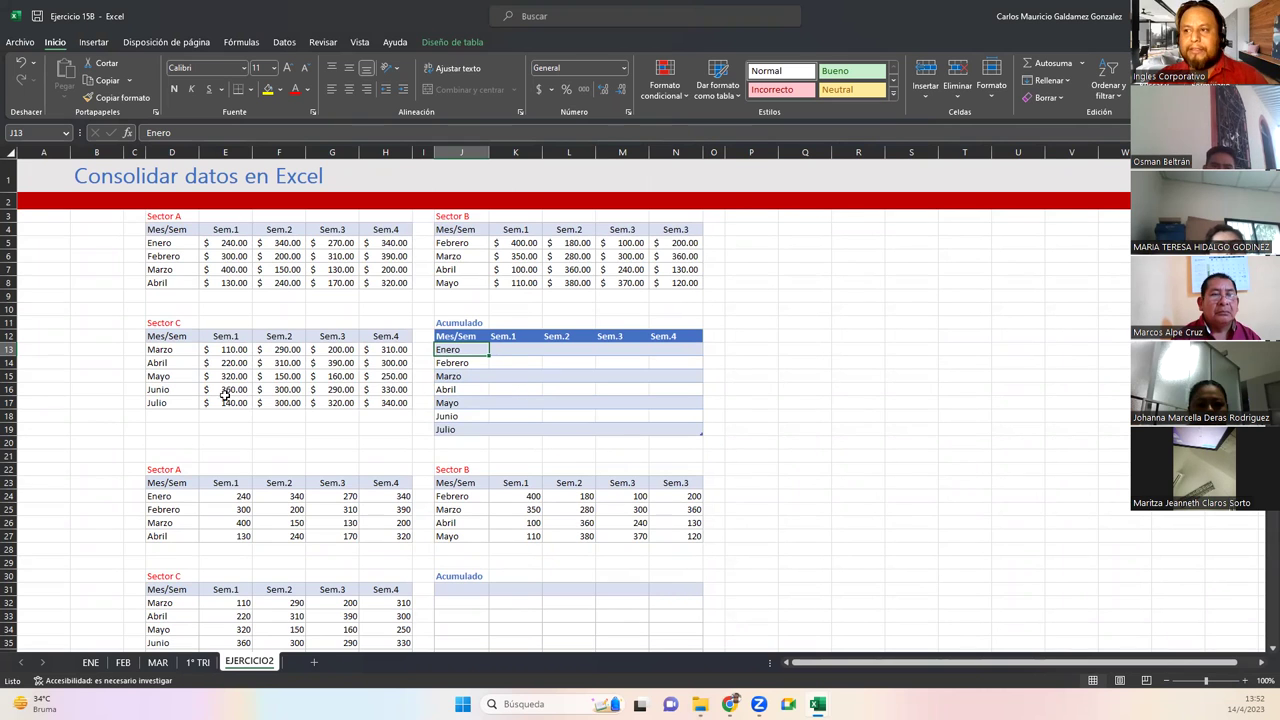
Cycle twice through the ENE, FEB, MAR and 1° TRI sheets, ending on EJERCICIO2
click(92, 664)
click(121, 664)
click(158, 664)
click(197, 664)
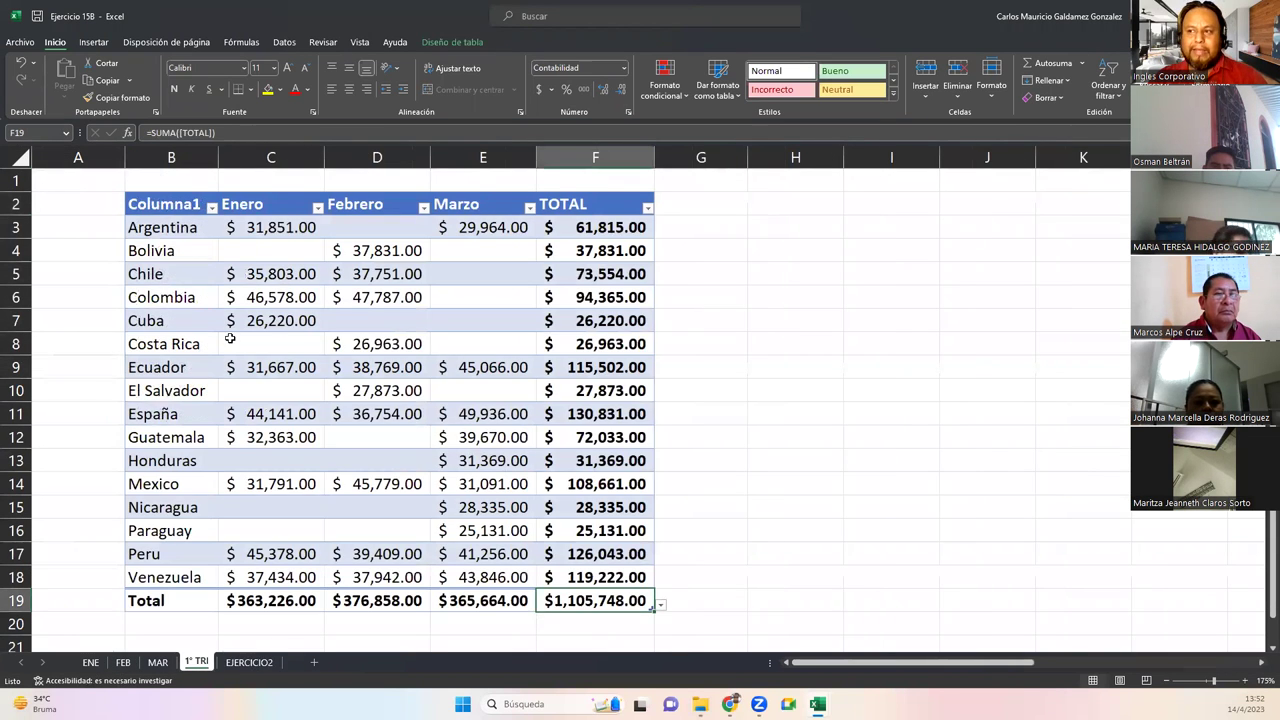
mouse_move(40, 704)
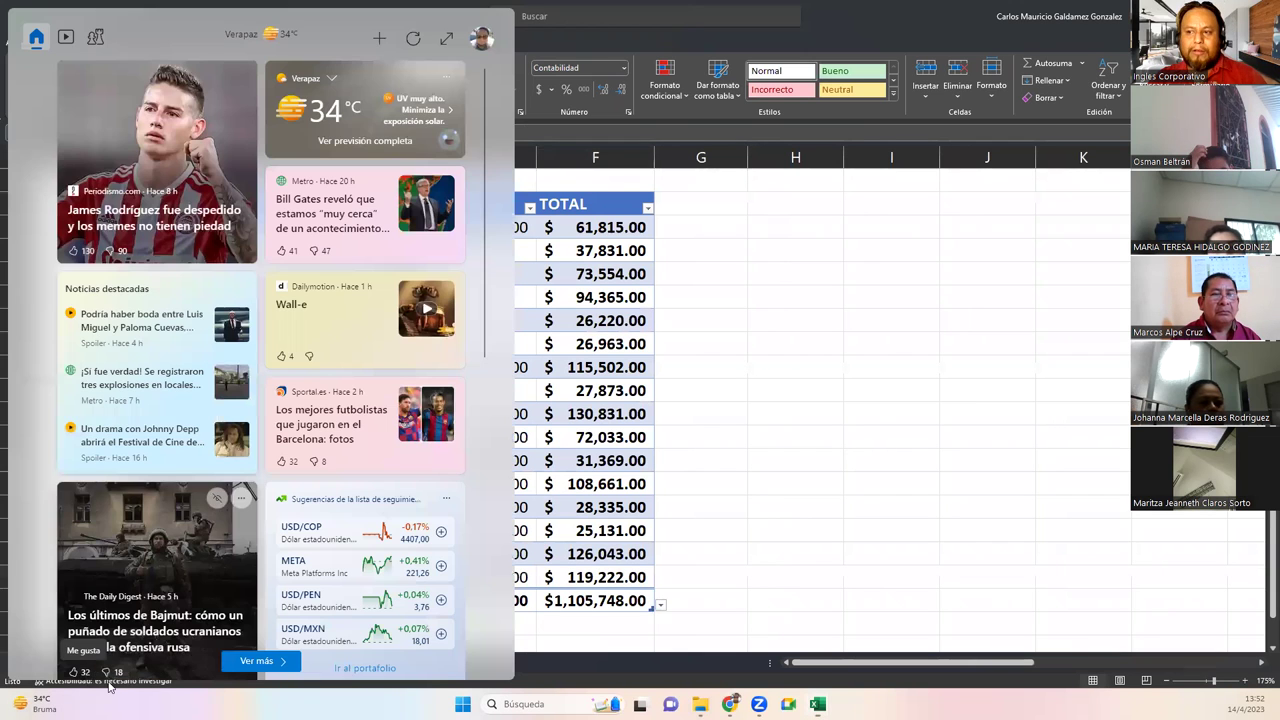
click(92, 664)
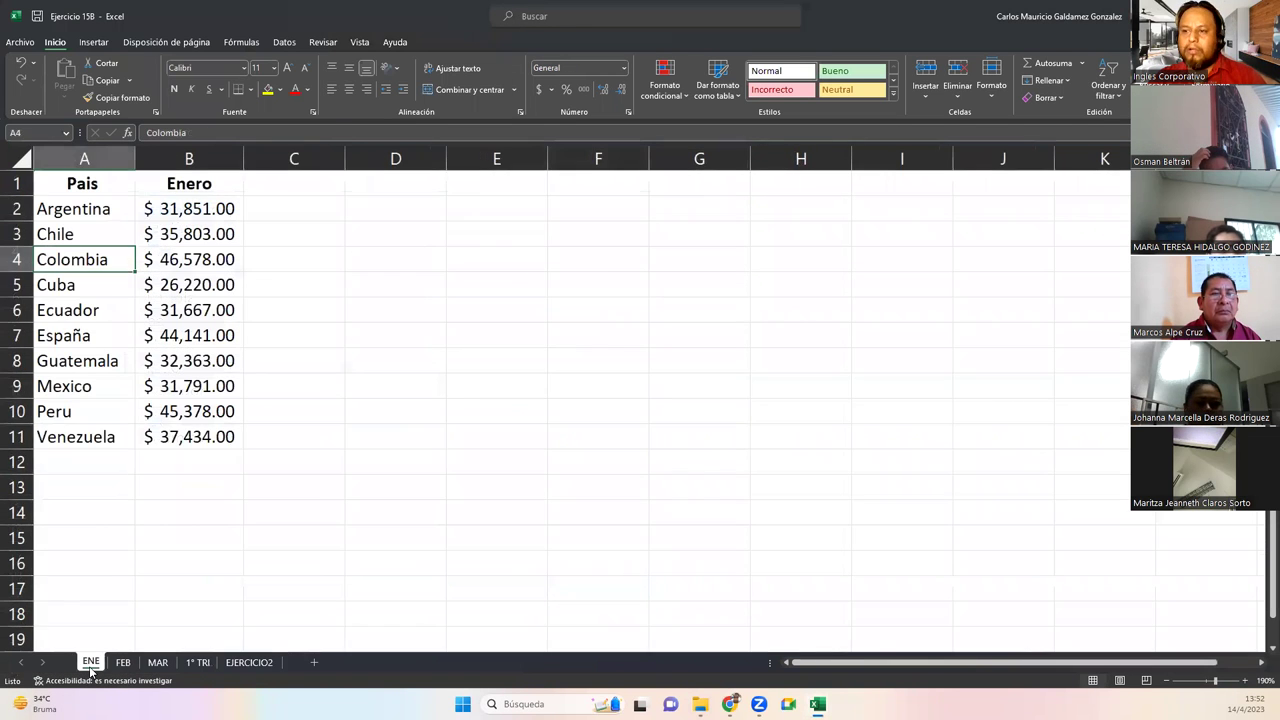
click(122, 663)
click(158, 663)
click(197, 663)
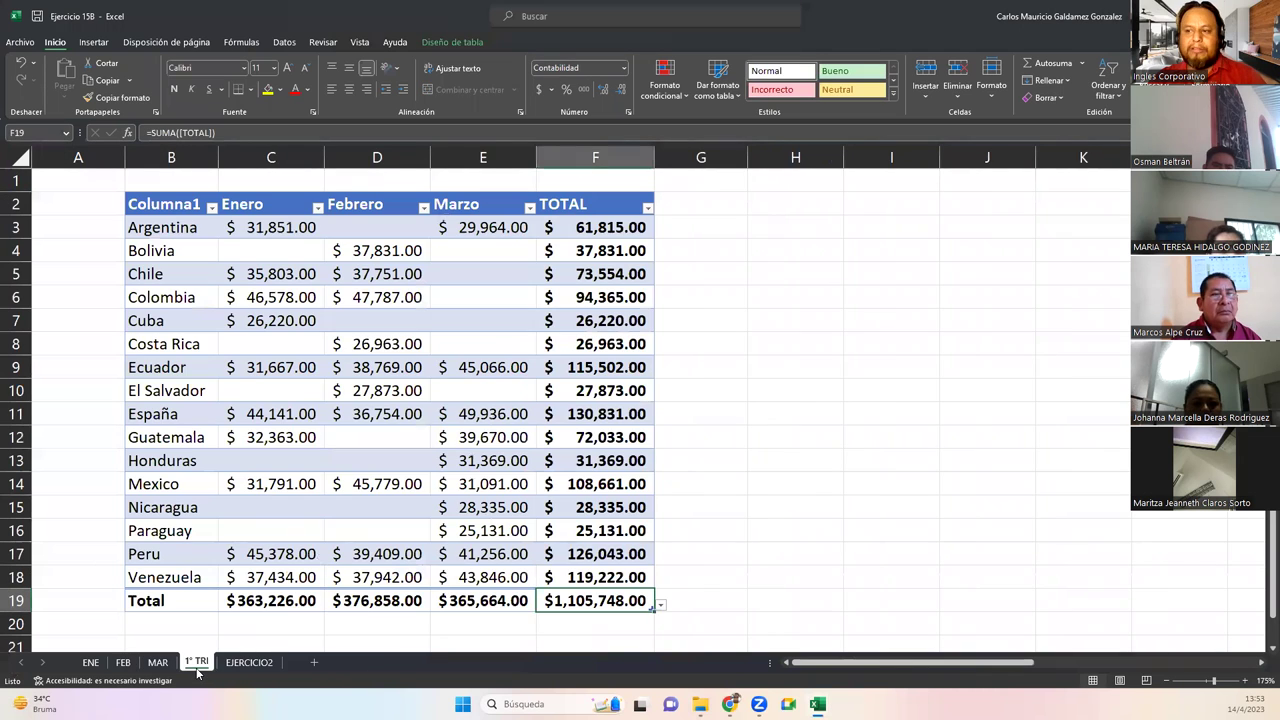
click(248, 662)
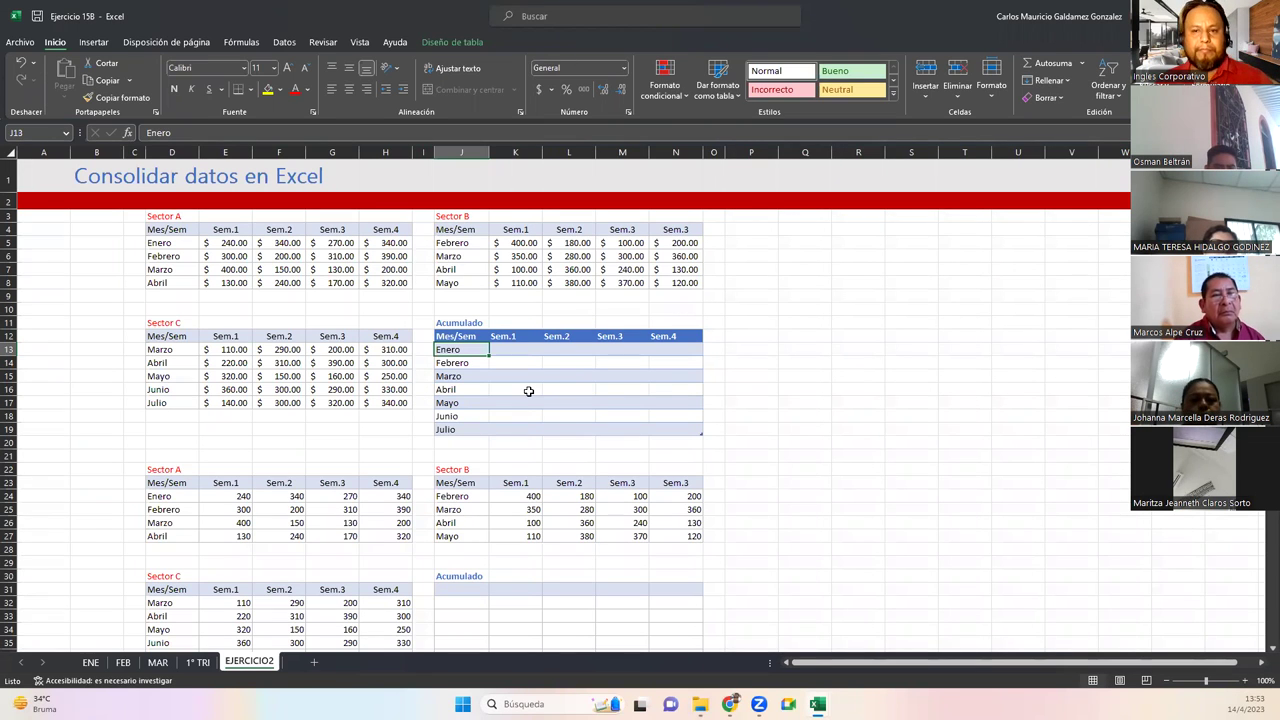
Select the Acumulado blocks and the Sector A, B and C tables to review the layout
drag(447, 320, 666, 423)
scroll(620, 458, down, 5)
scroll(620, 458, down, 1)
drag(446, 352, 662, 462)
scroll(563, 437, up, 5)
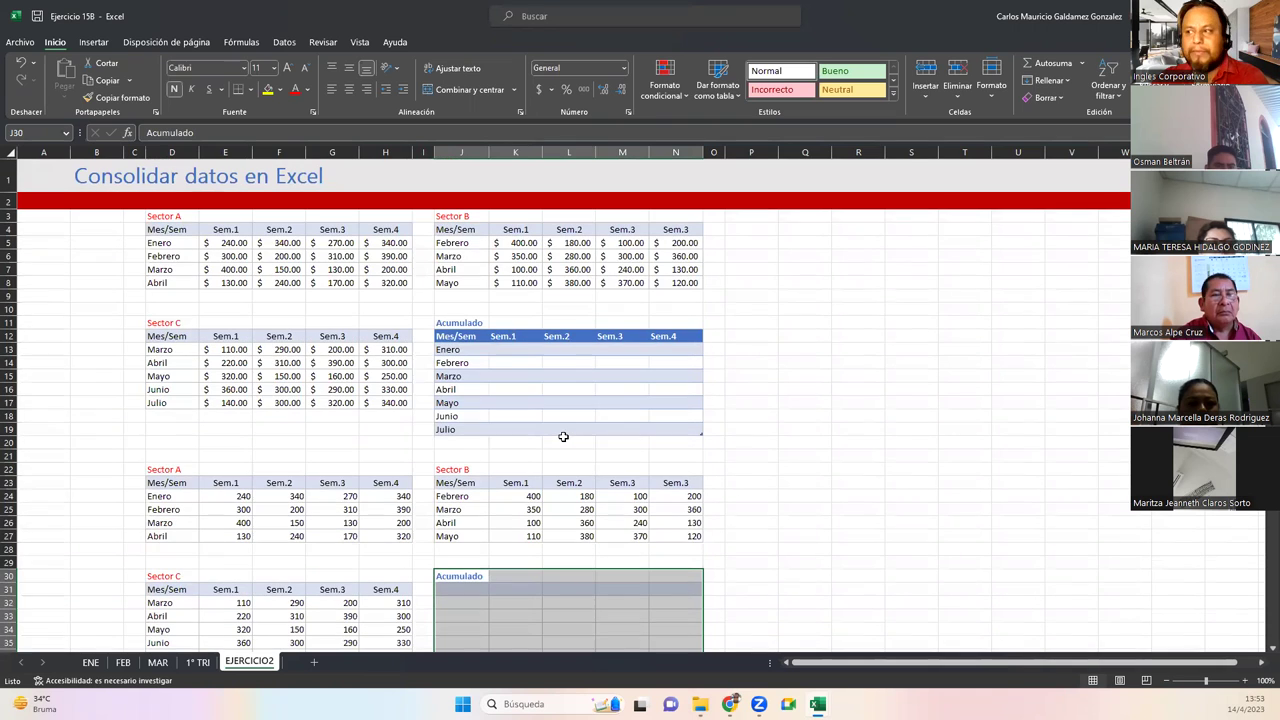
drag(156, 216, 408, 284)
click(460, 256)
drag(163, 323, 402, 404)
Clear the Acumulado table J12:N19 below its title and select J12
drag(449, 327, 681, 432)
click(568, 430)
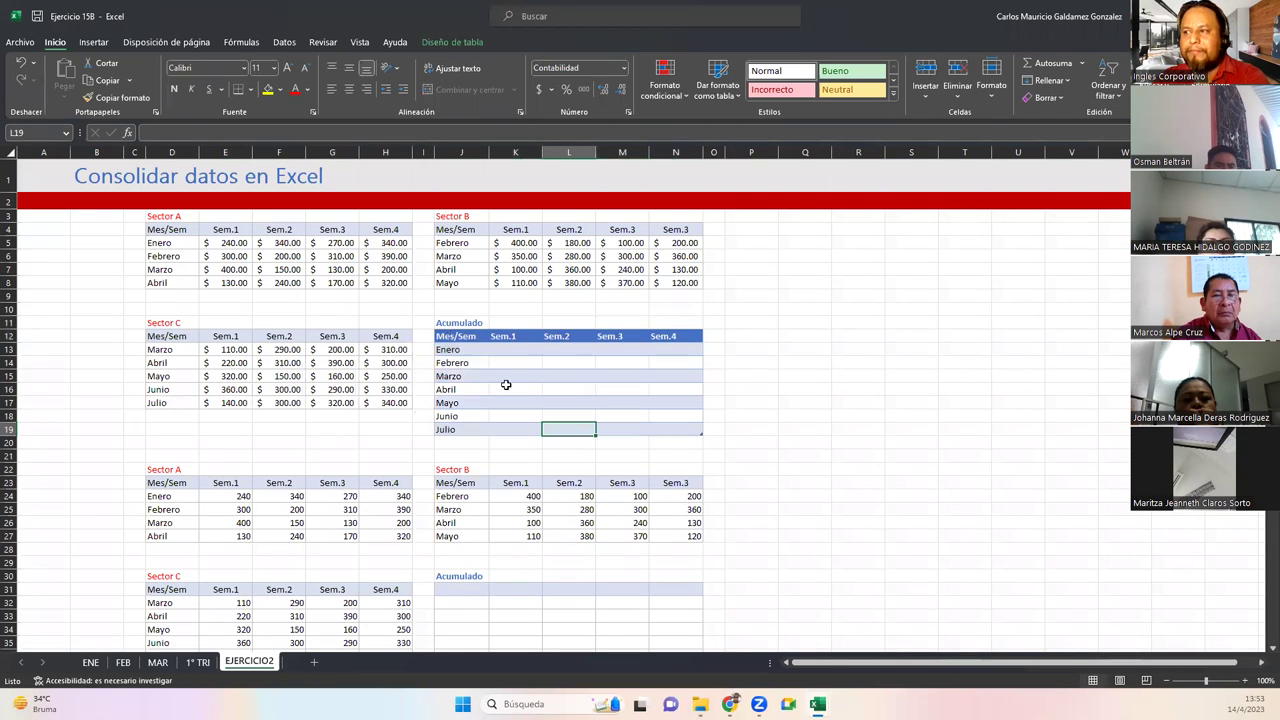
drag(458, 338, 673, 428)
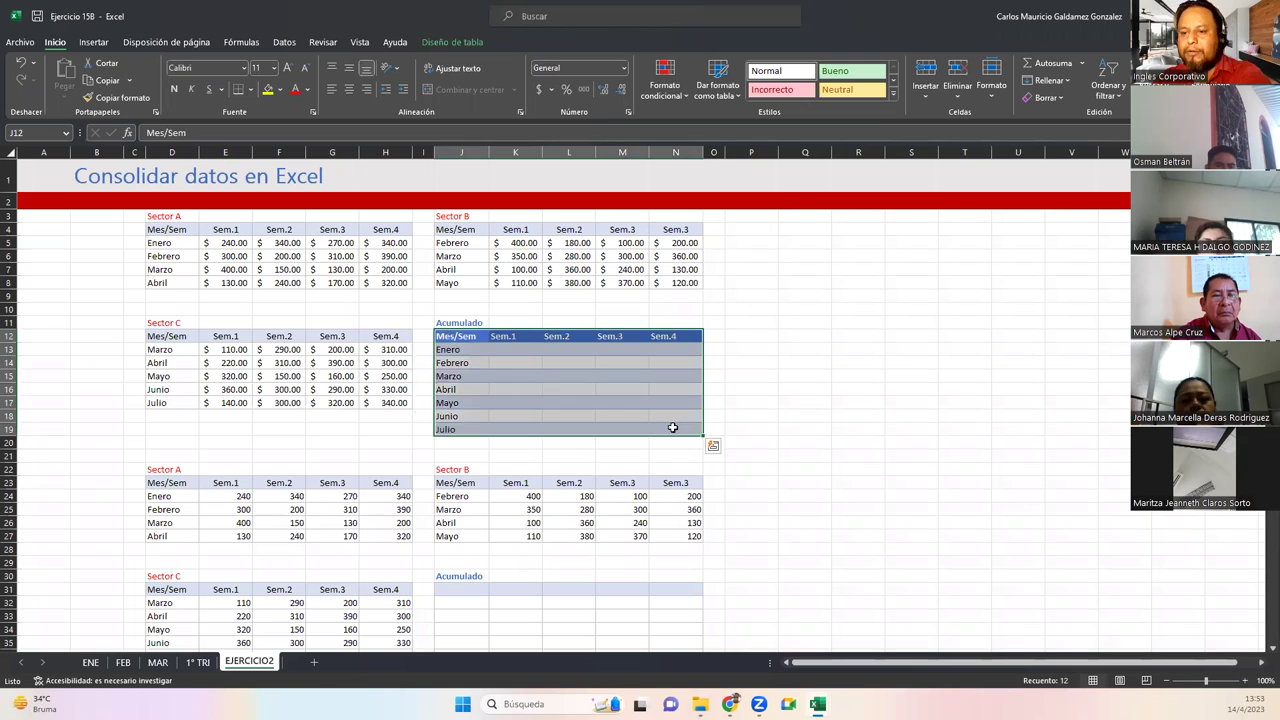
key(Delete)
click(461, 403)
click(446, 336)
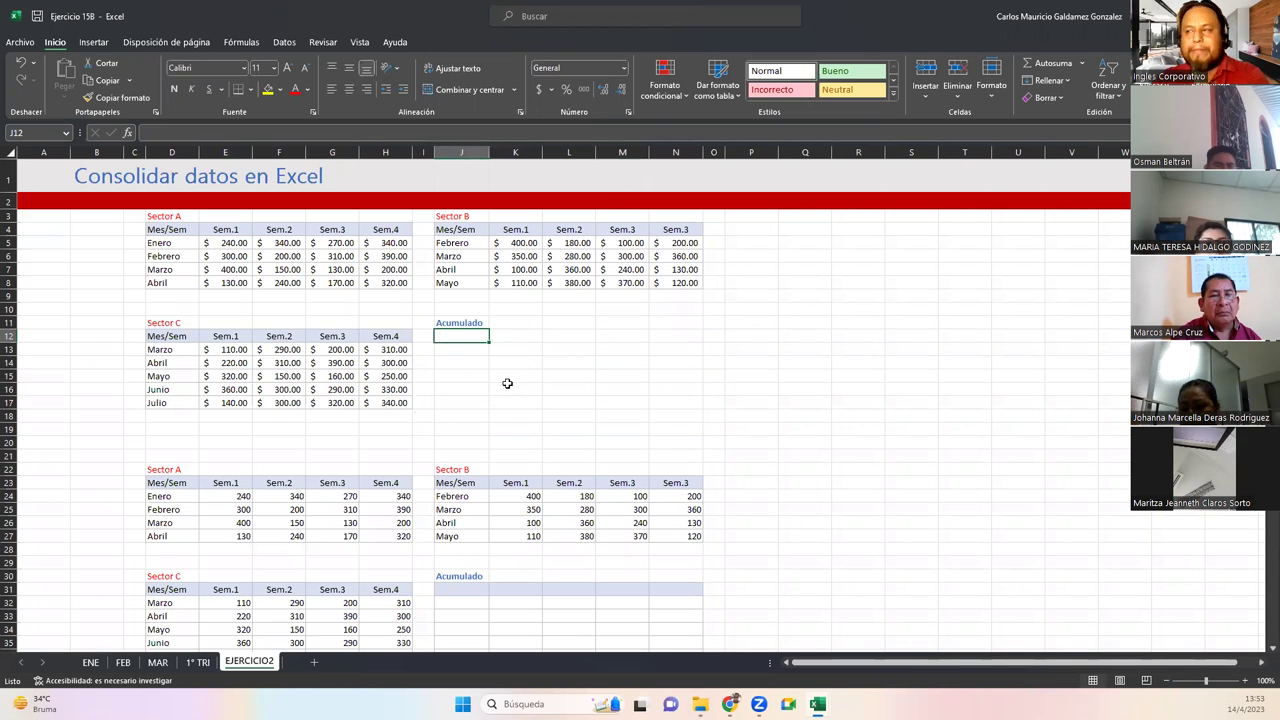
Open the Consolidar dialog and remove the old Sector C, B and A references
click(290, 43)
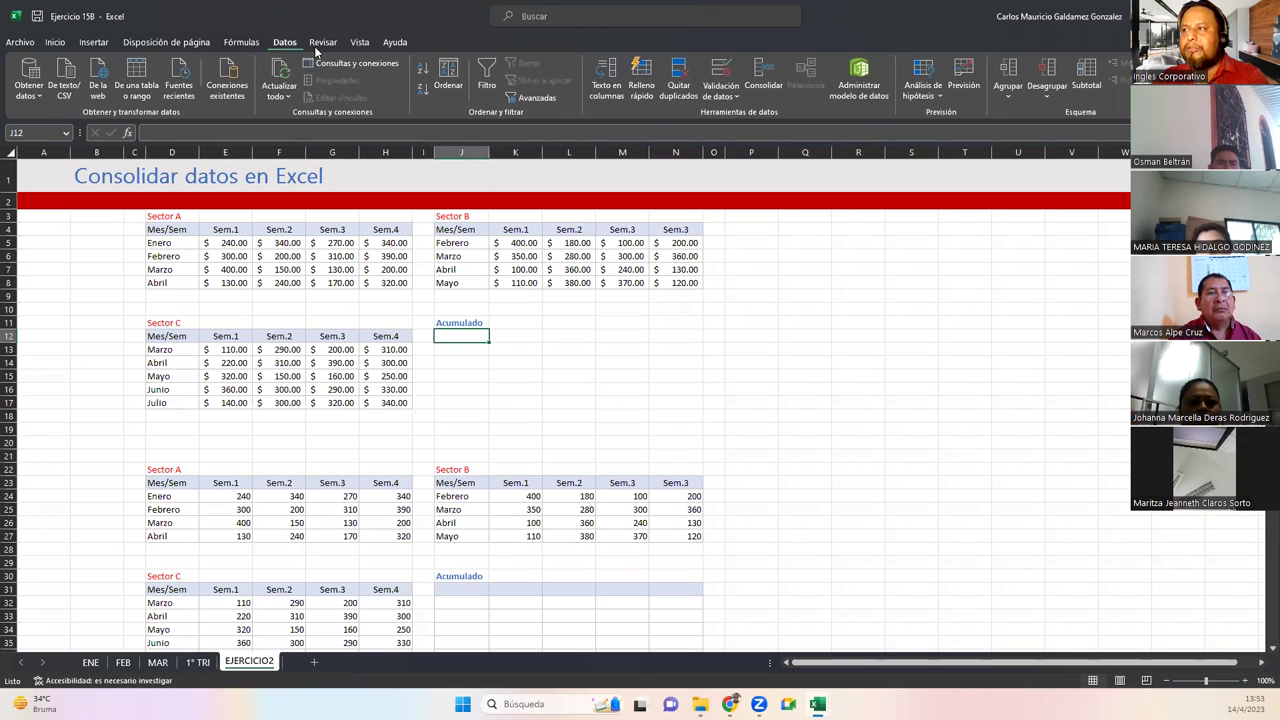
click(762, 75)
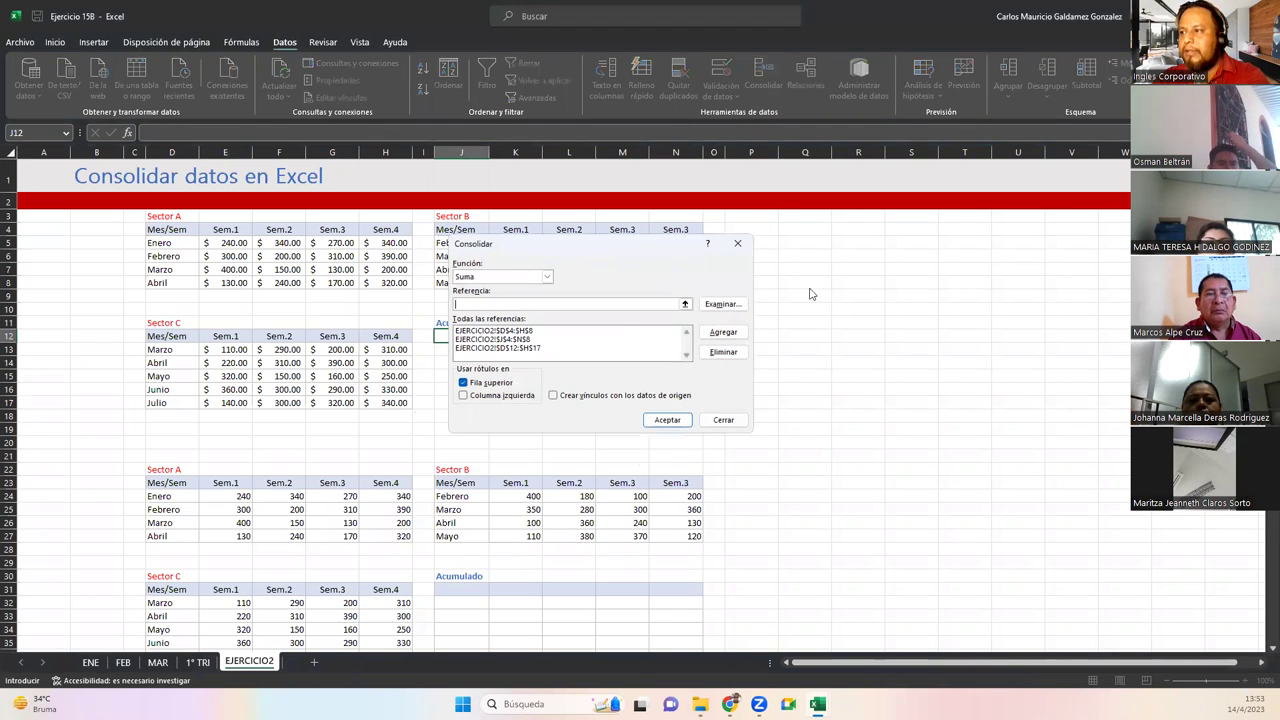
drag(600, 243, 791, 278)
click(697, 385)
click(914, 386)
click(709, 374)
click(914, 386)
click(715, 367)
click(914, 386)
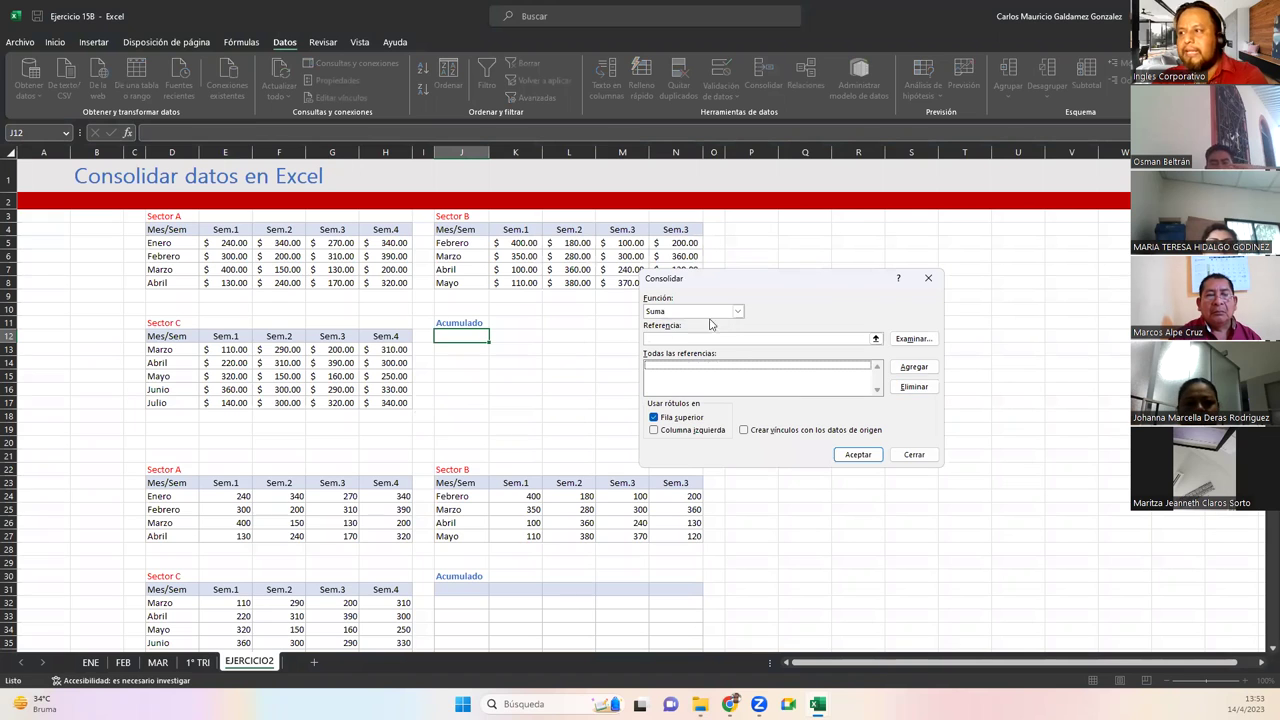
Add Sector A D4:H8 and Sector B J4:N8 as consolidation references
click(876, 340)
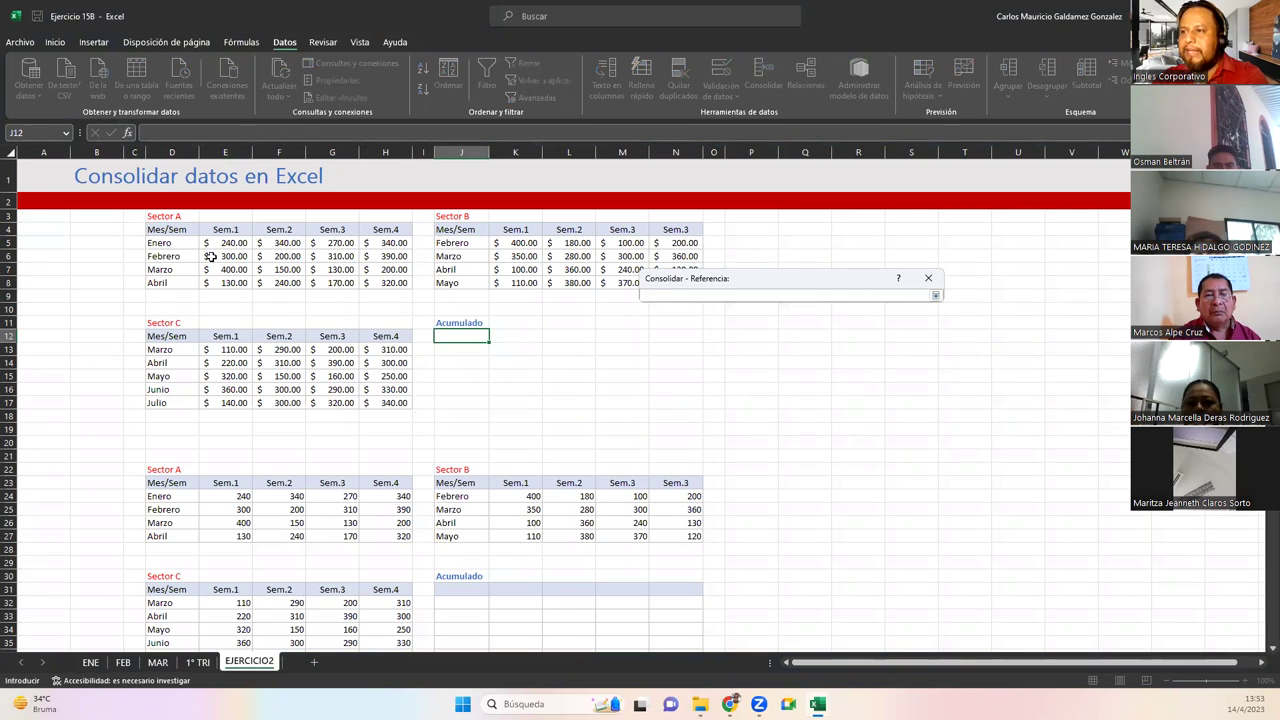
drag(160, 226, 405, 285)
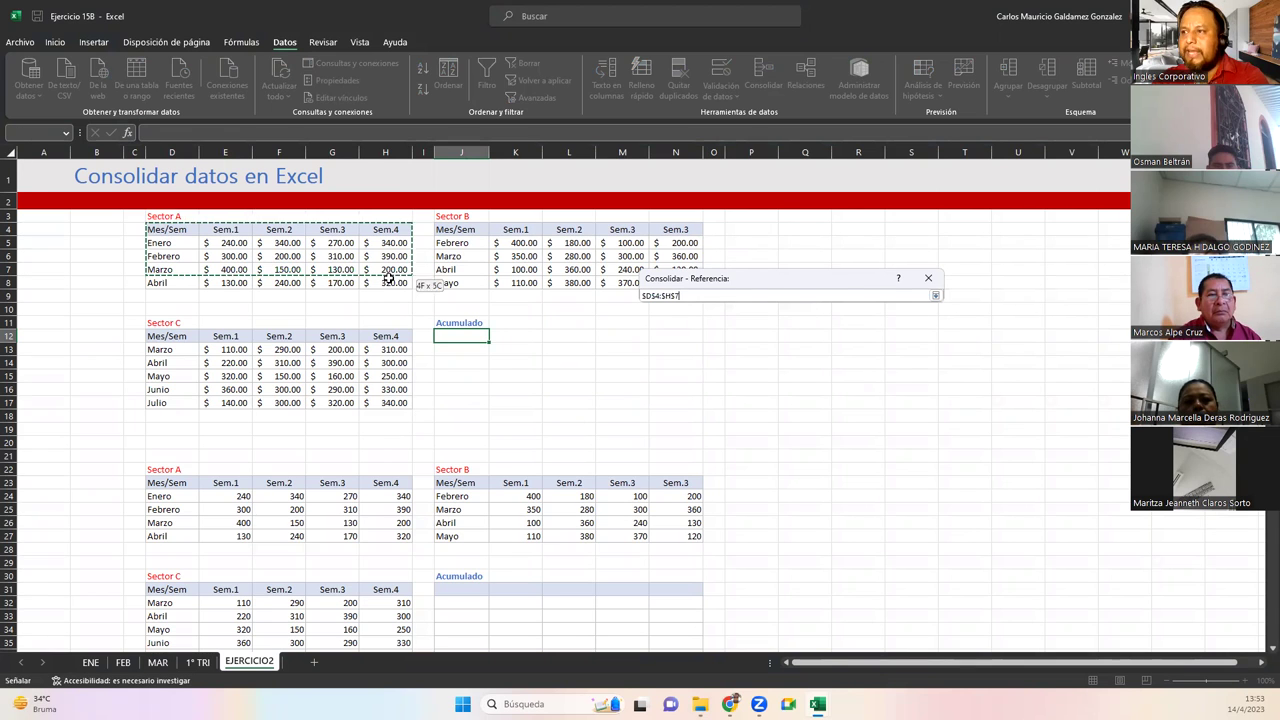
click(935, 296)
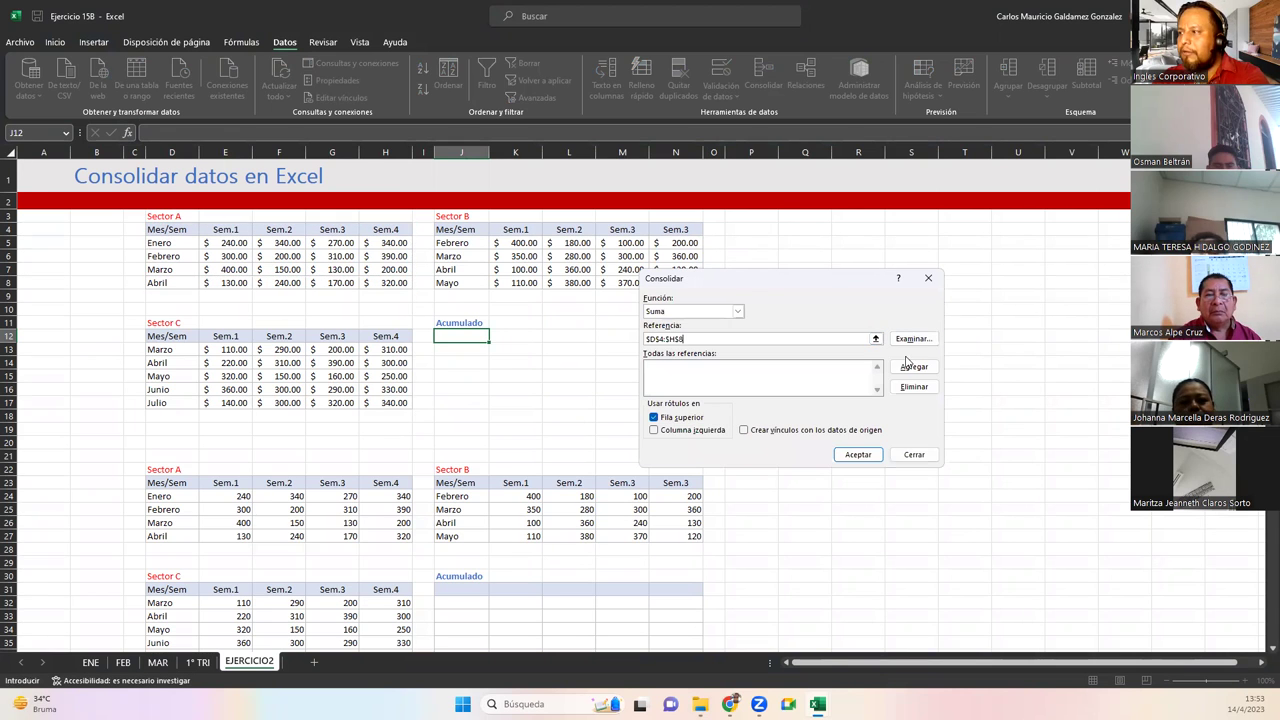
click(912, 366)
click(876, 340)
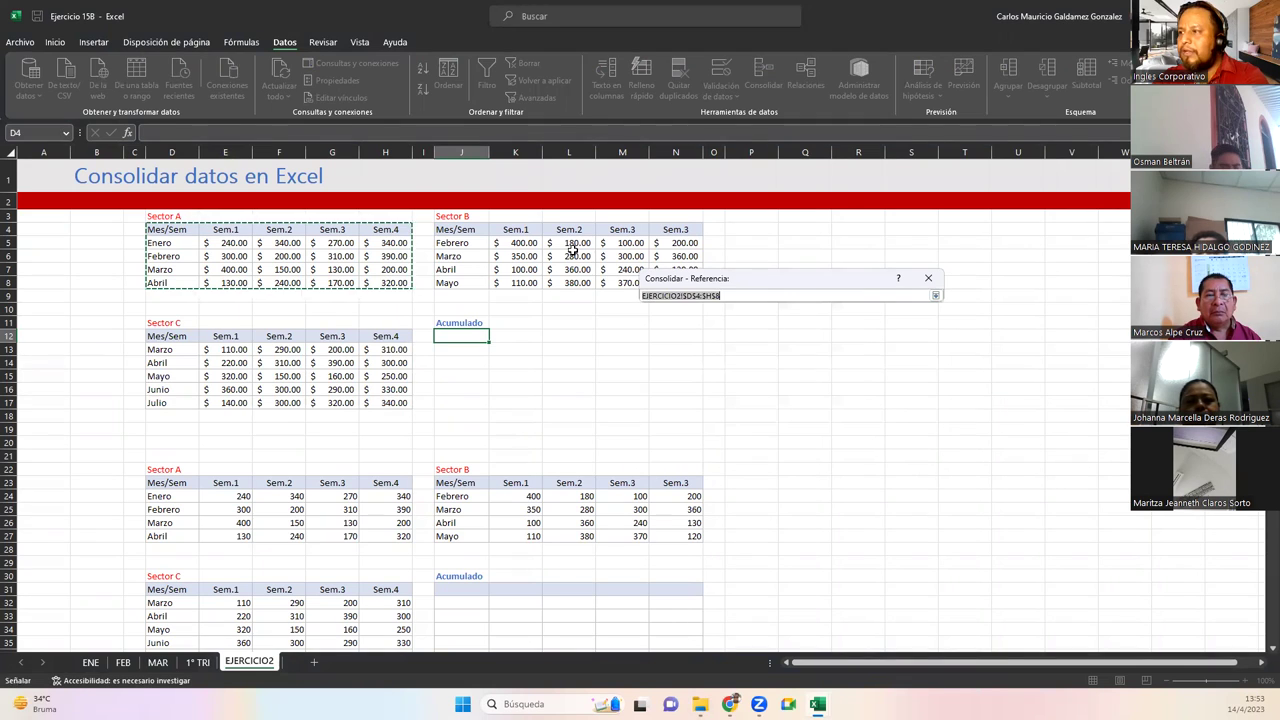
drag(449, 232, 697, 285)
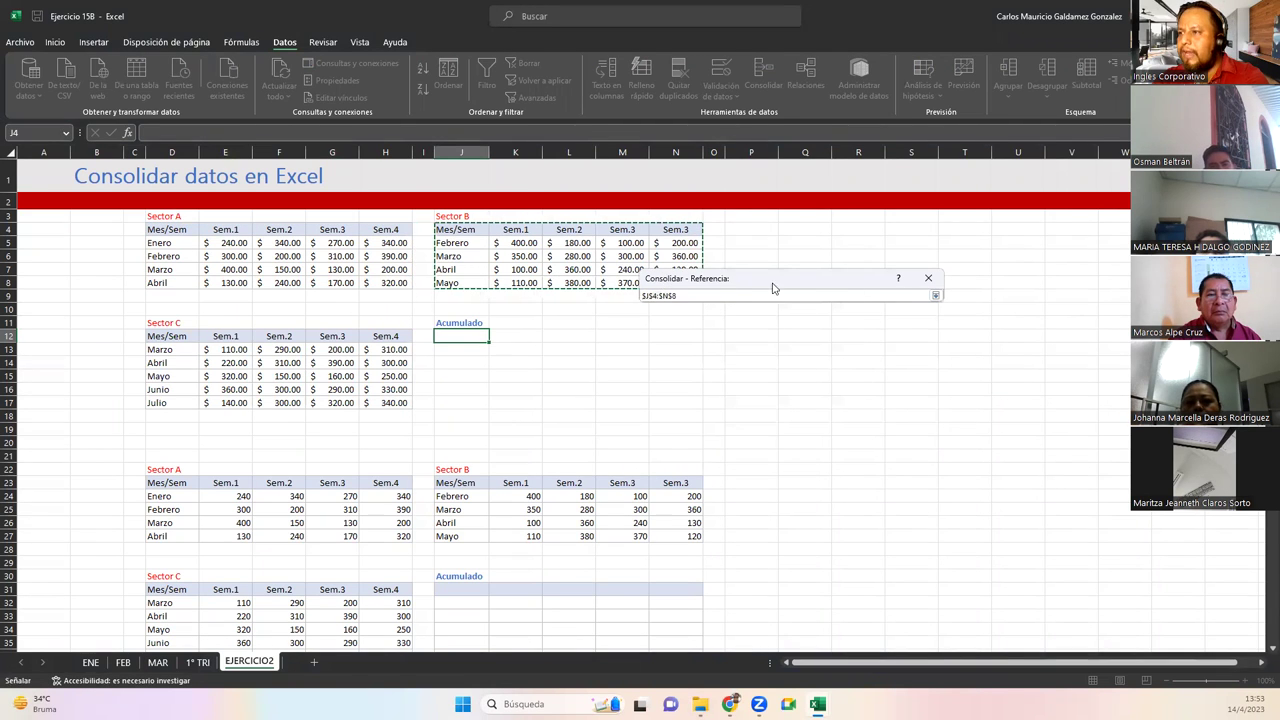
click(935, 296)
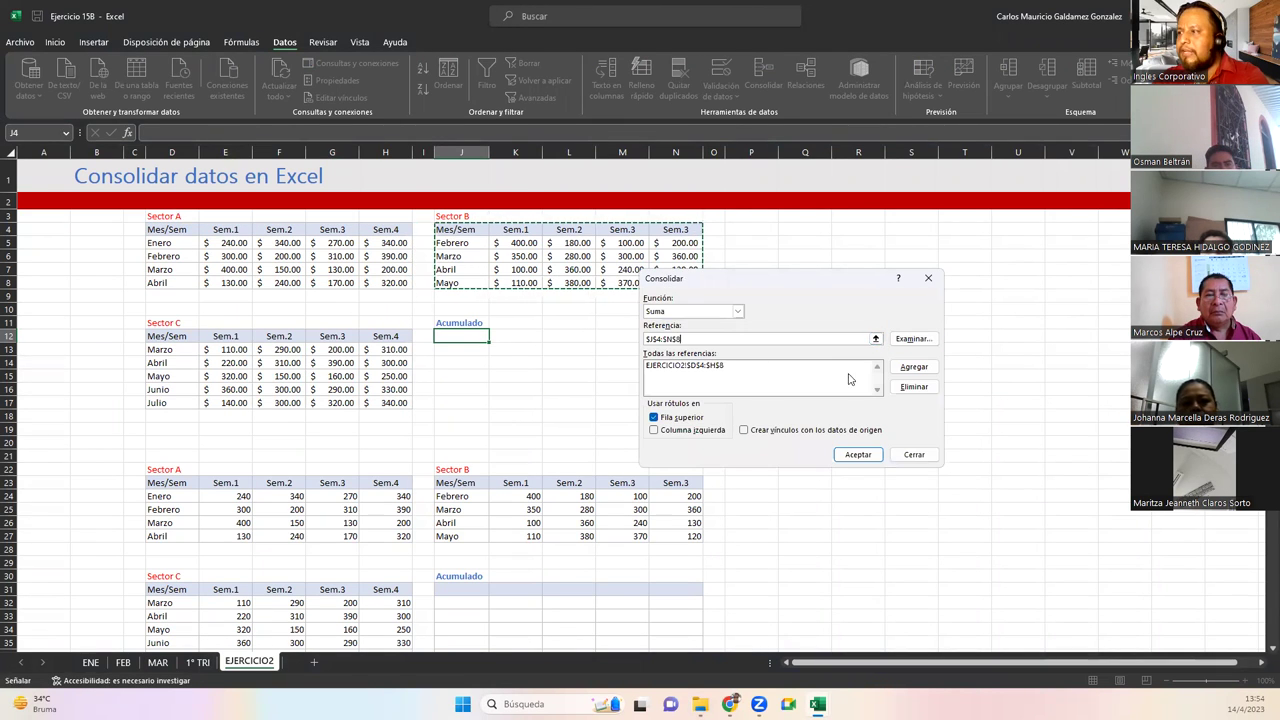
click(913, 367)
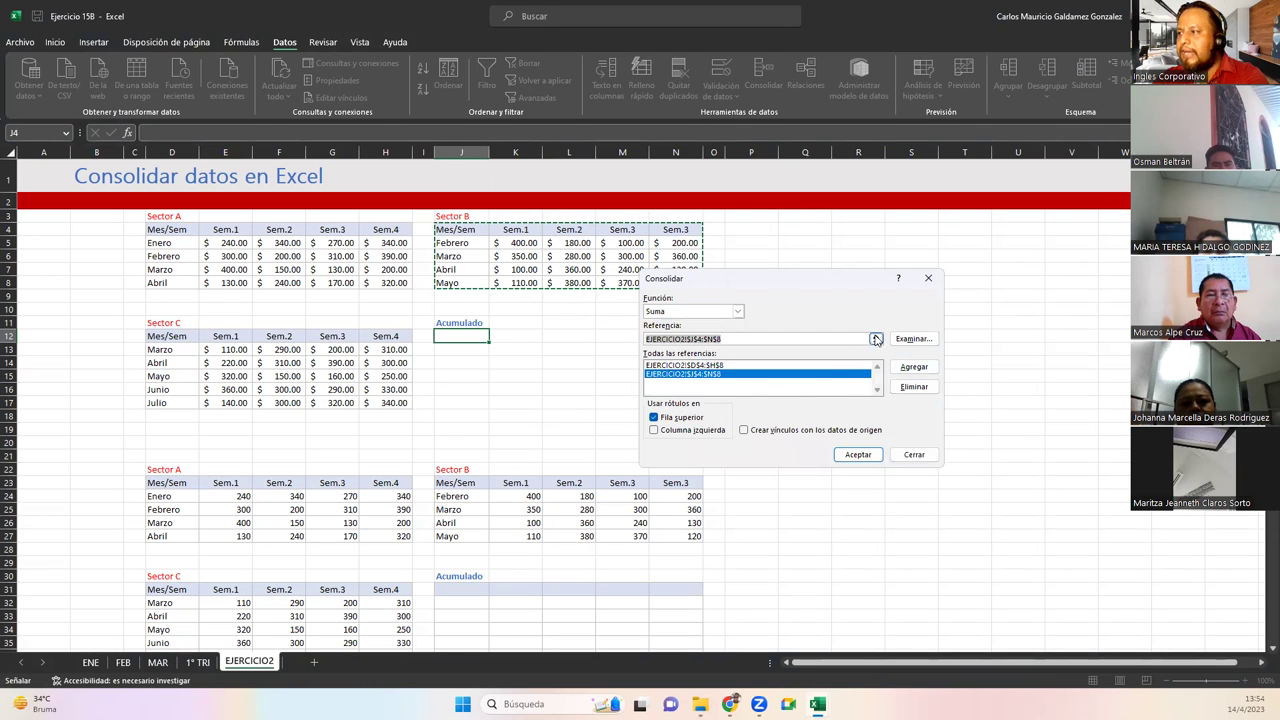
Add Sector C D12:H17, use left-column labels, and run the Suma consolidation into J12
click(876, 340)
drag(163, 336, 389, 400)
click(935, 296)
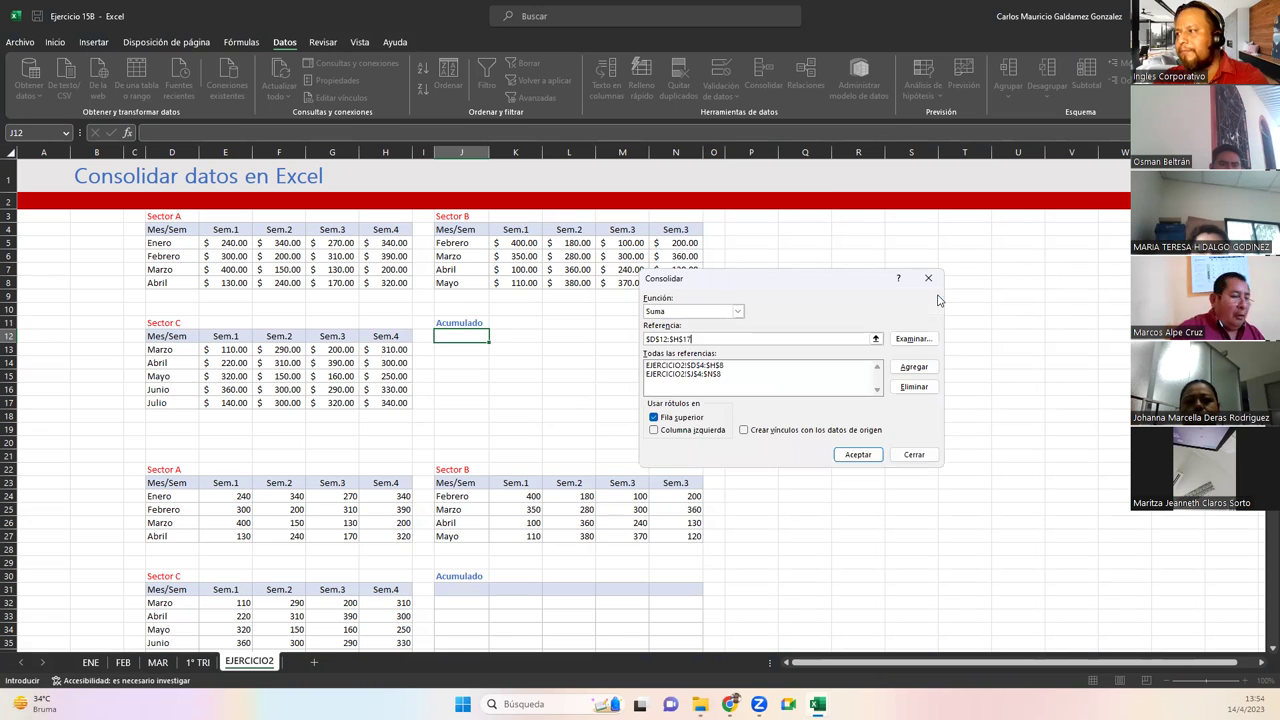
click(912, 368)
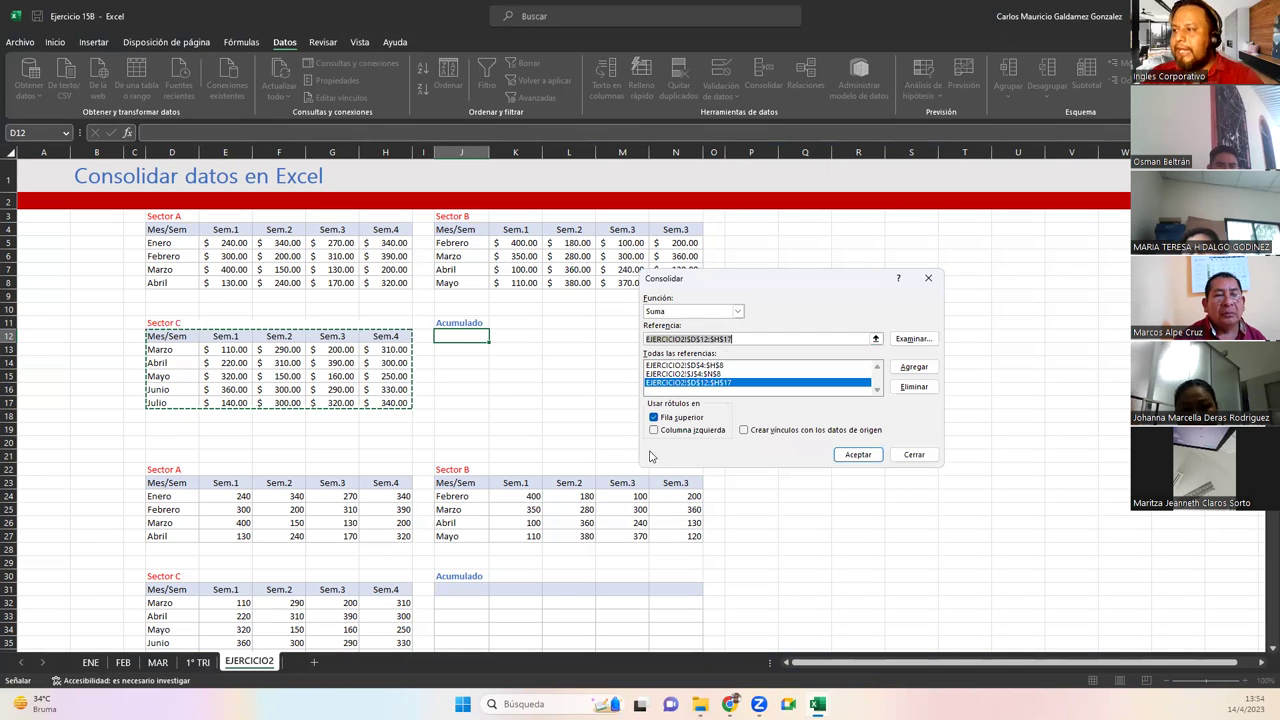
click(654, 431)
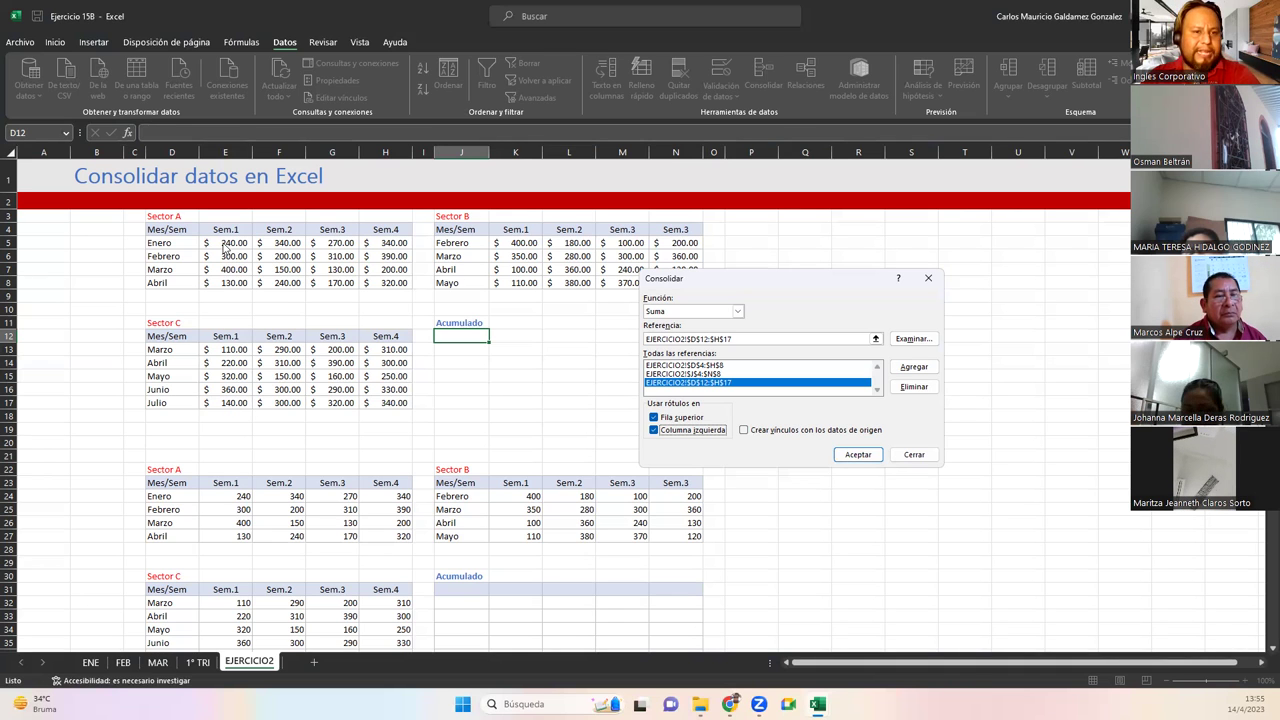
click(857, 455)
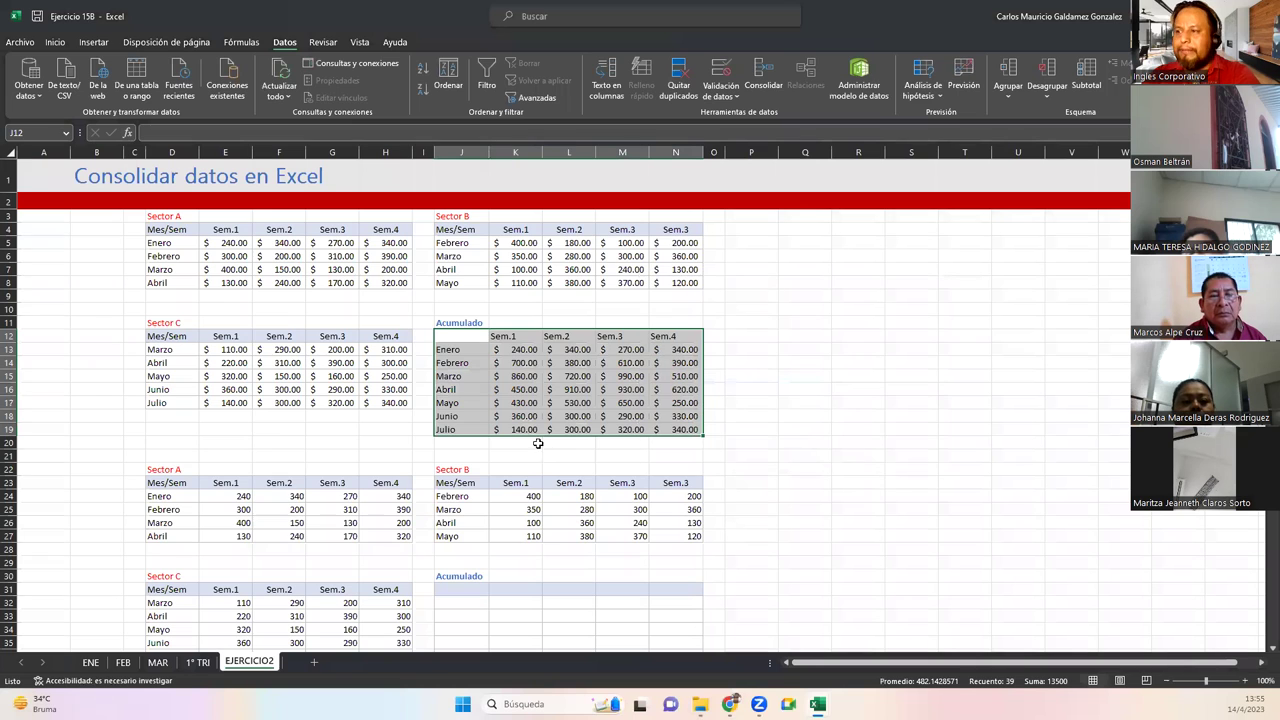
Compare the Sector A and C figures with the Acumulado Enero, Junio, Julio and Mayo totals using the status-bar sum
drag(222, 390, 389, 403)
ctrl+click(225, 244)
drag(256, 244, 391, 244)
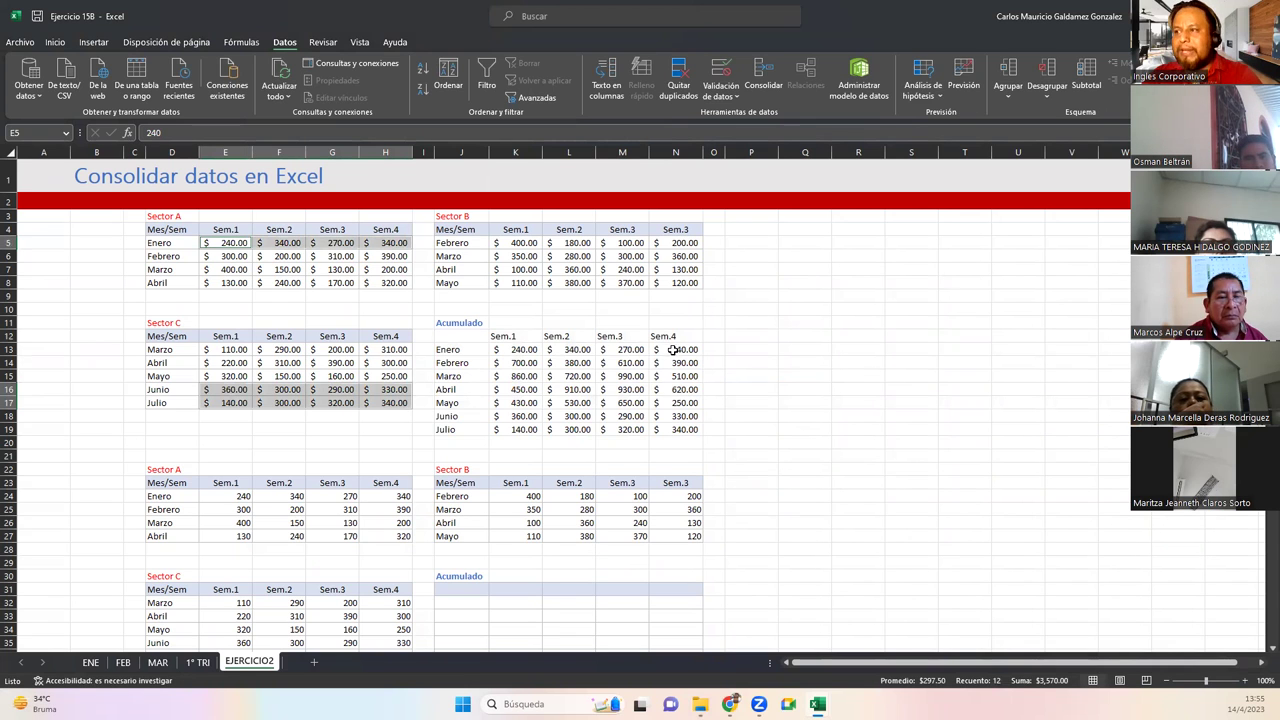
drag(508, 349, 676, 349)
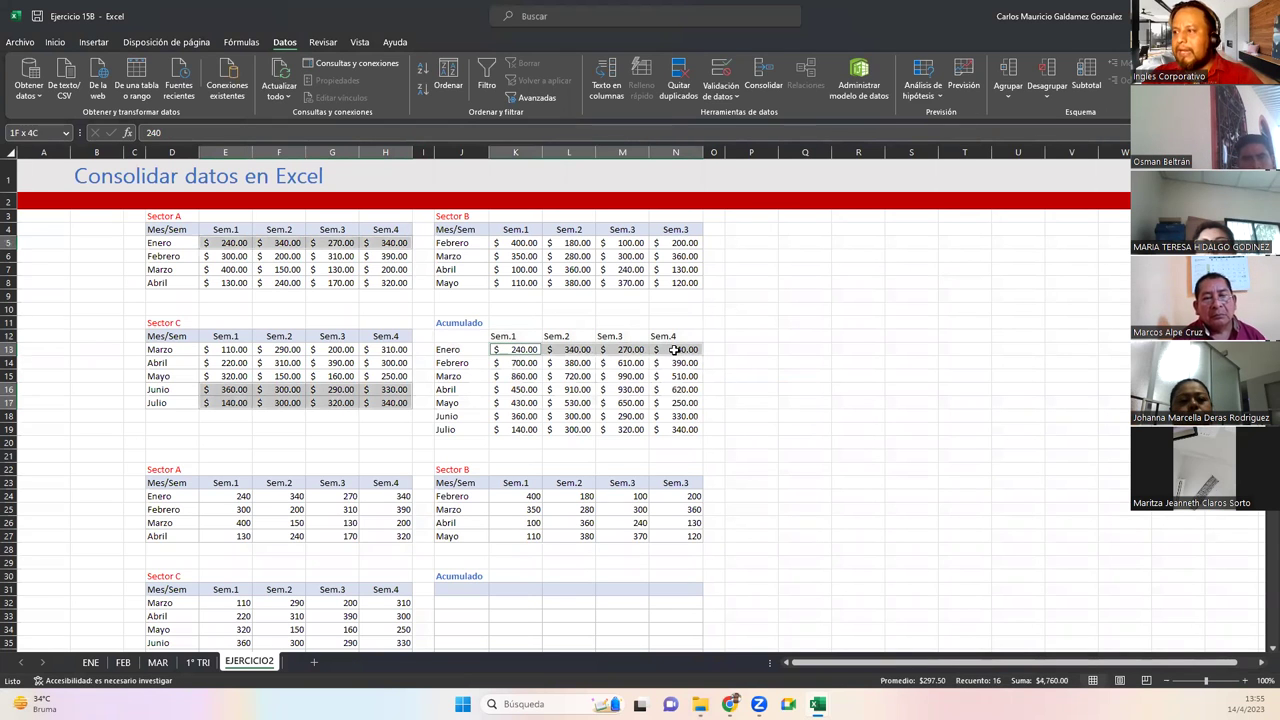
drag(520, 416, 678, 430)
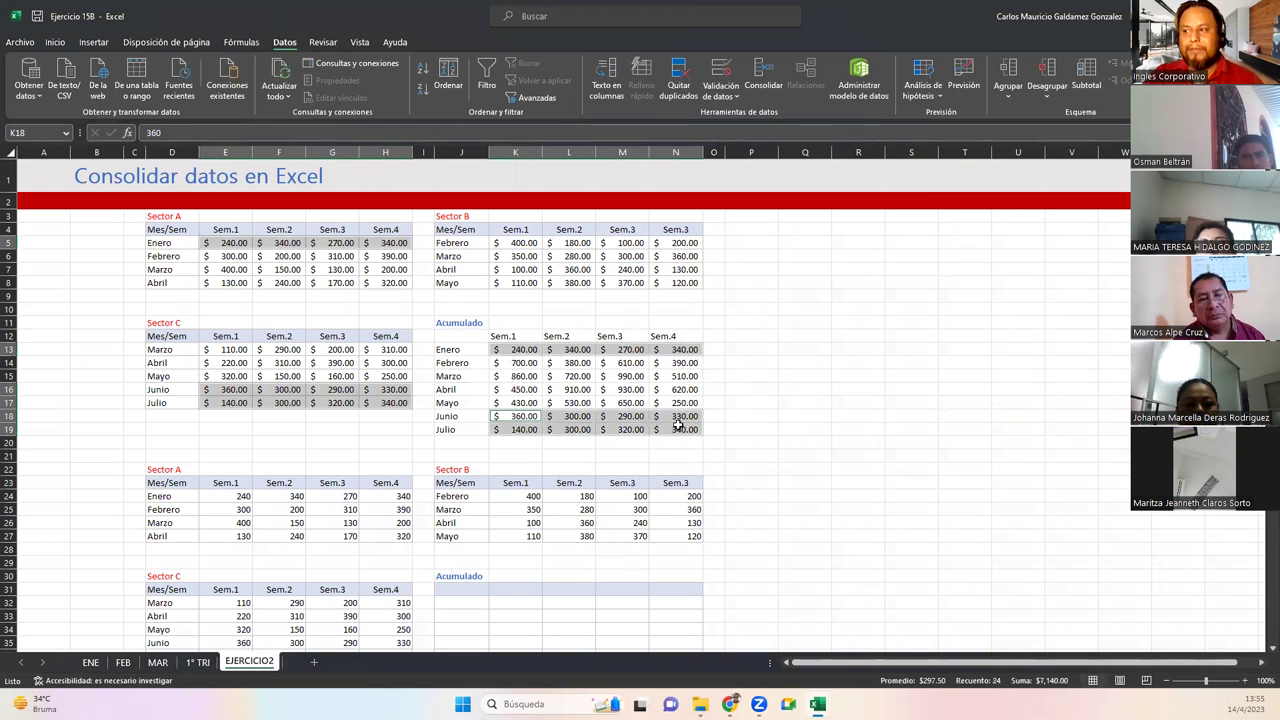
click(572, 404)
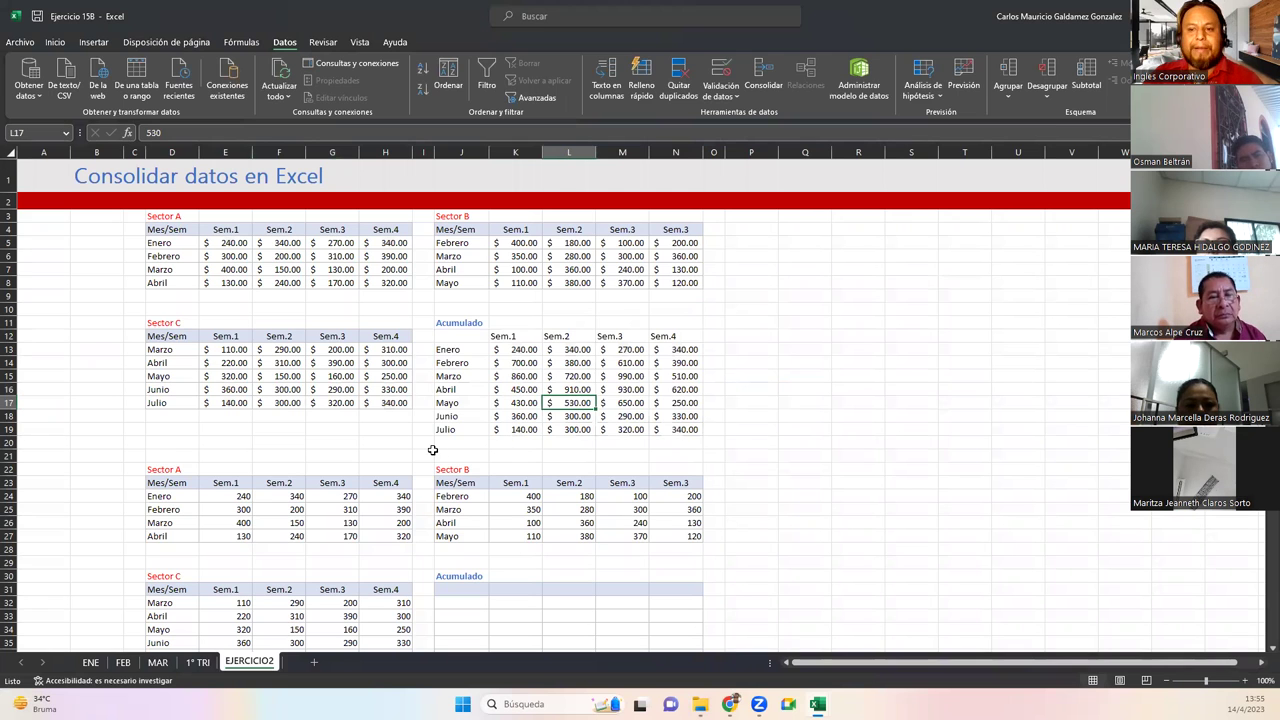
Inspect the lower Acumulado block and the lower Sector A, B and C tables
scroll(432, 450, down, 5)
drag(441, 352, 669, 458)
drag(171, 259, 405, 309)
drag(484, 259, 690, 313)
drag(158, 366, 405, 432)
click(480, 420)
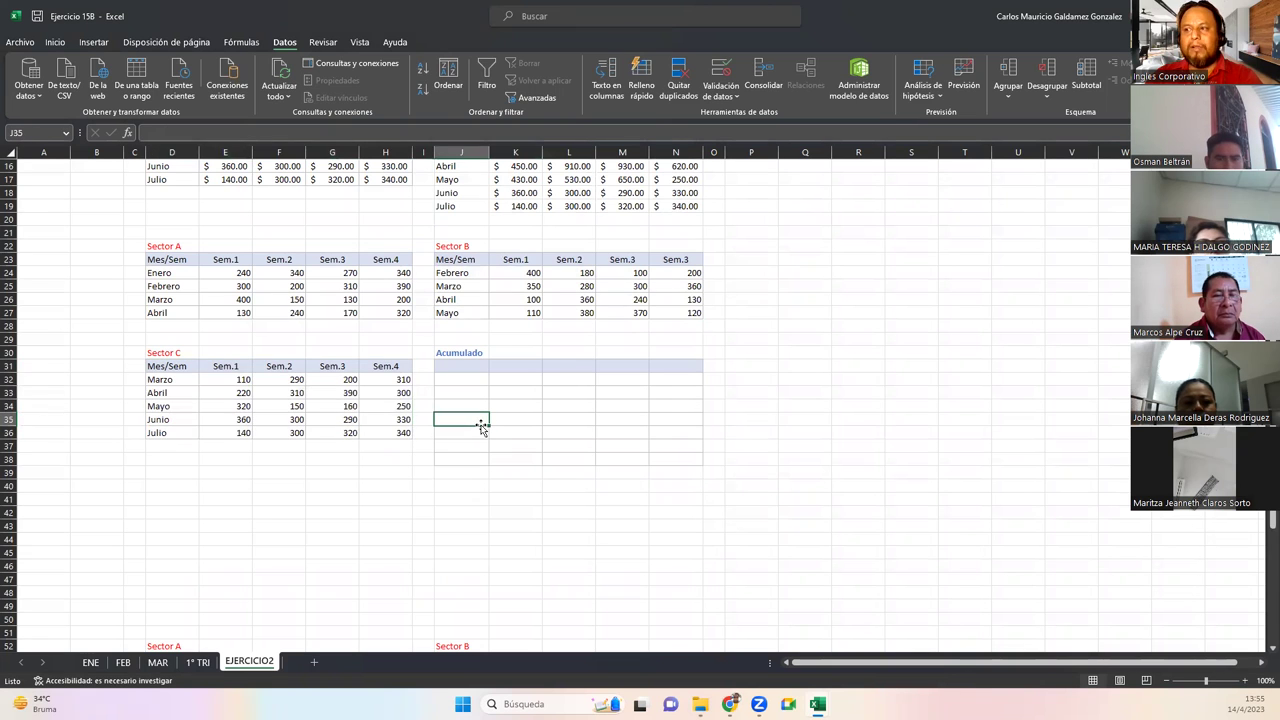
scroll(490, 438, up, 5)
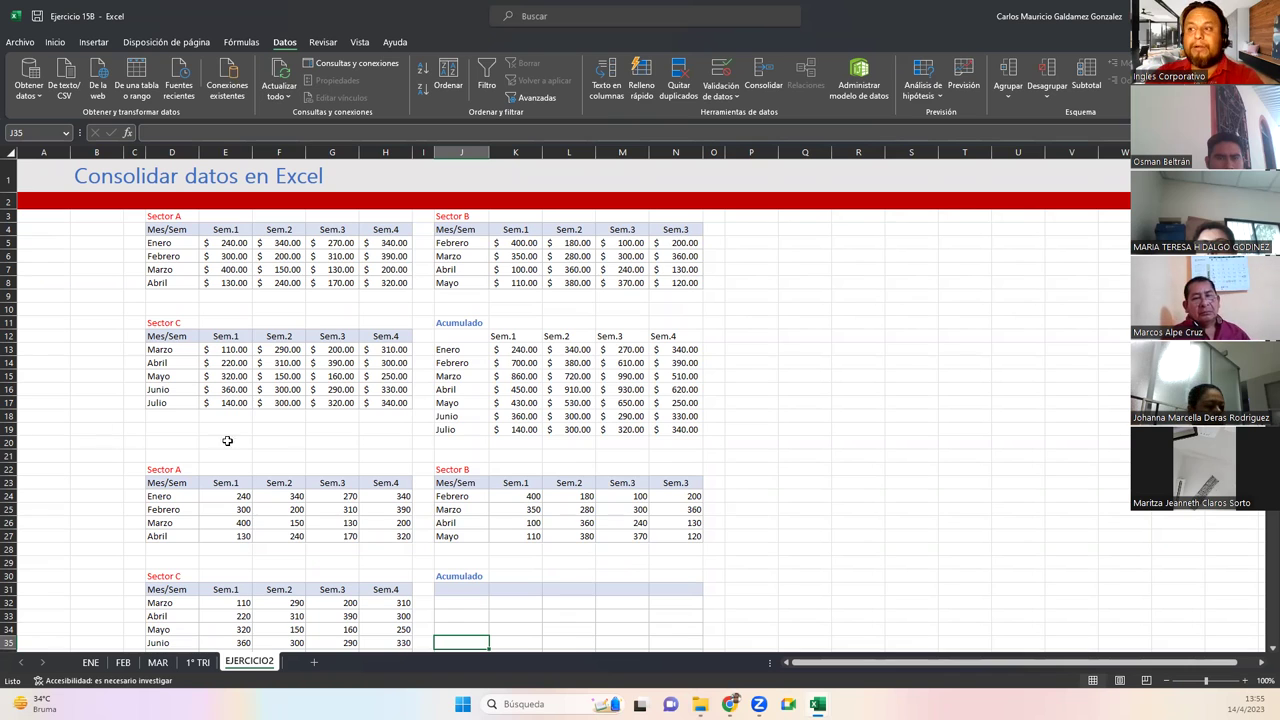
click(290, 415)
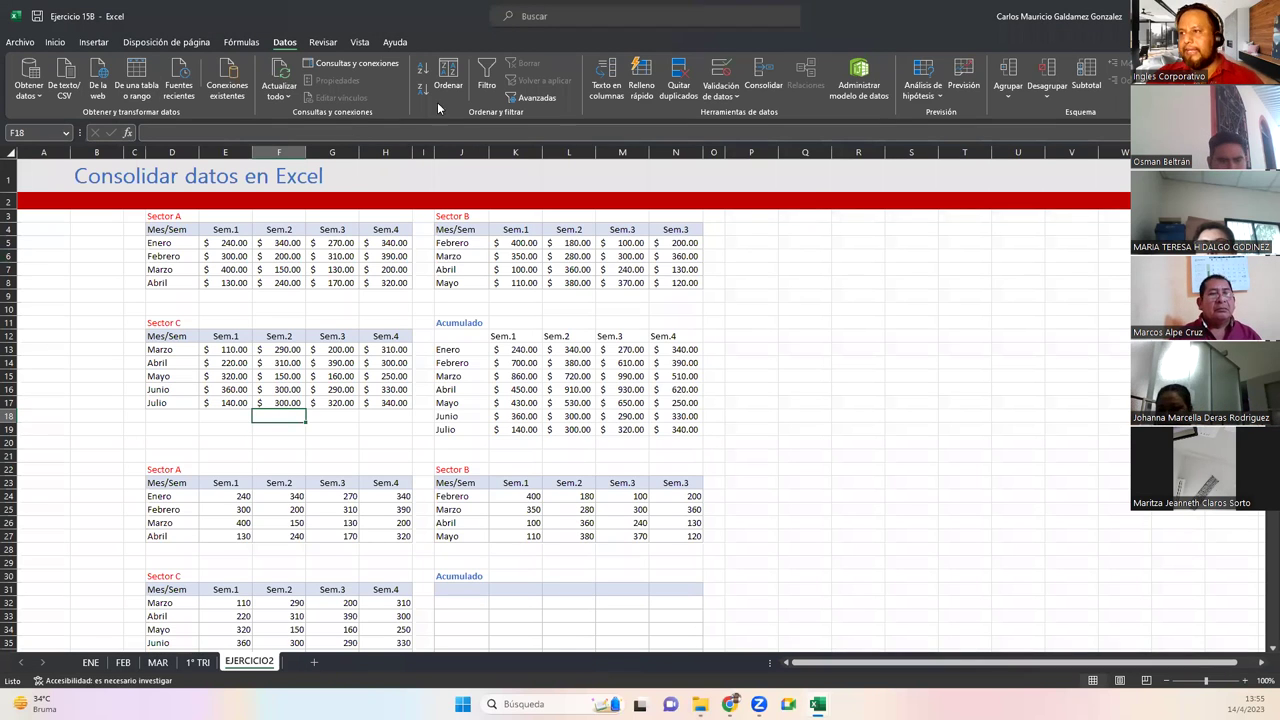
Exit the full-screen presentation slide
key(alt+Tab)
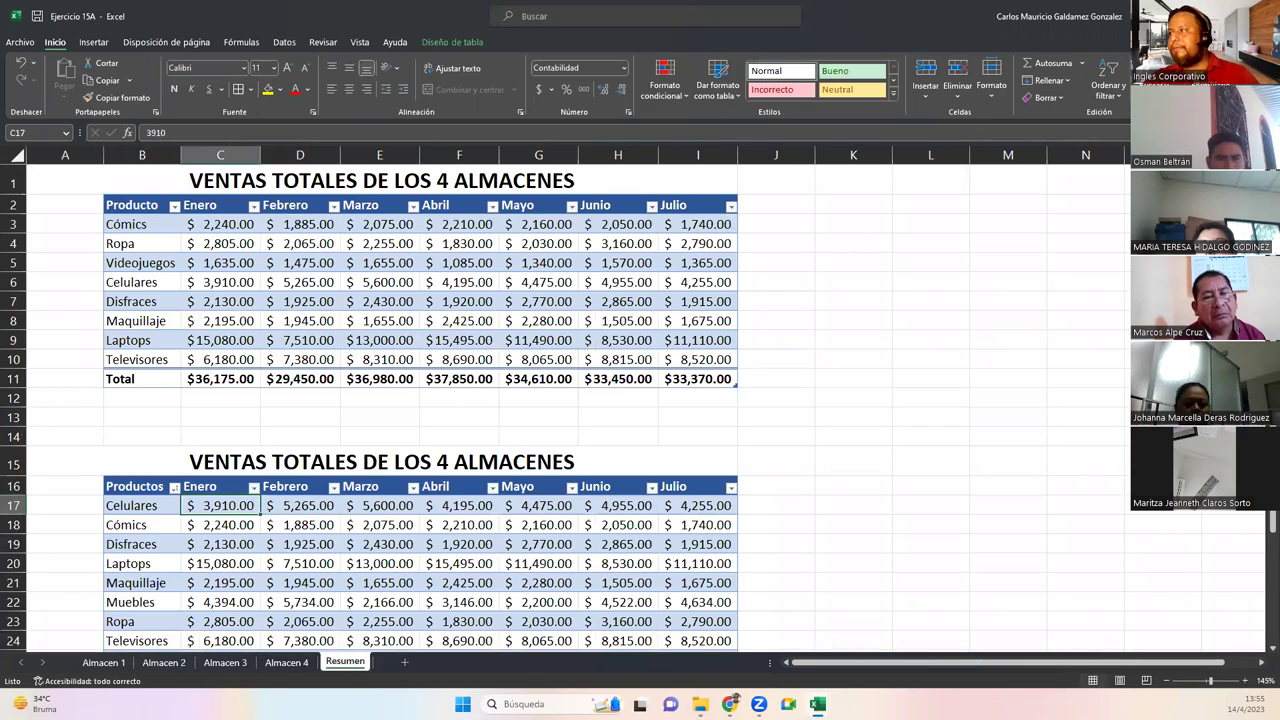
key(alt+Tab)
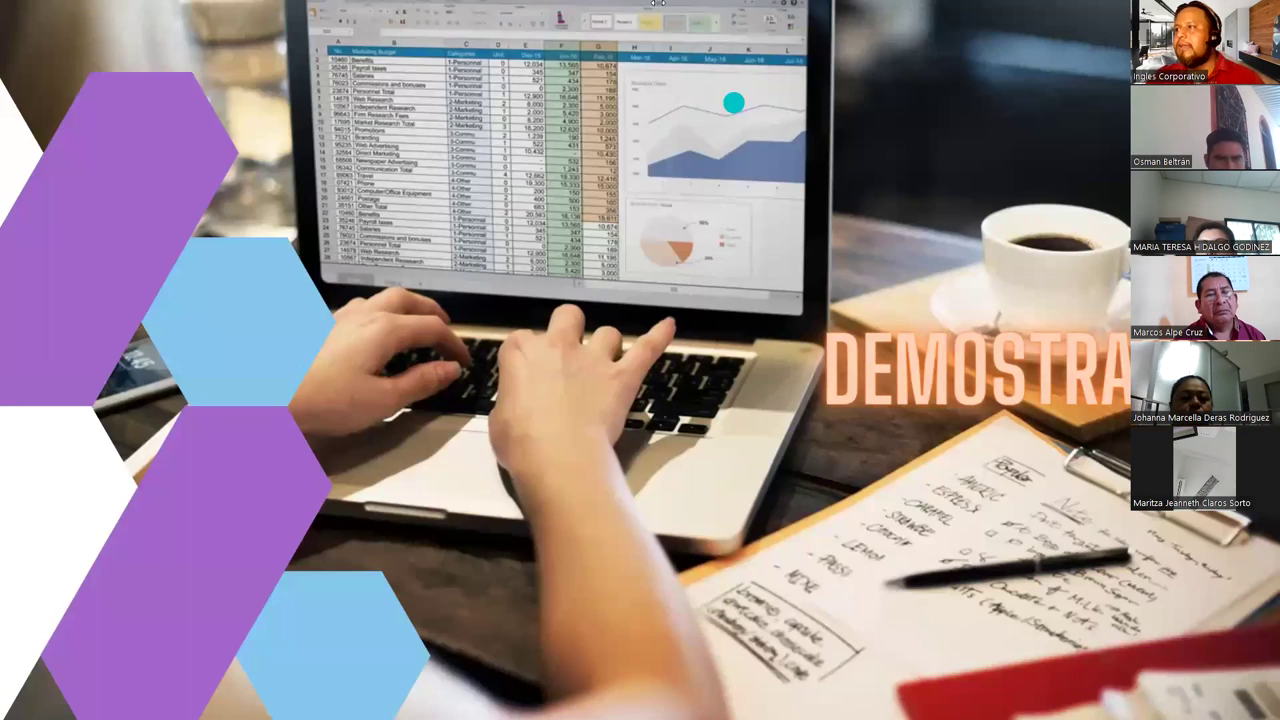
click(640, 47)
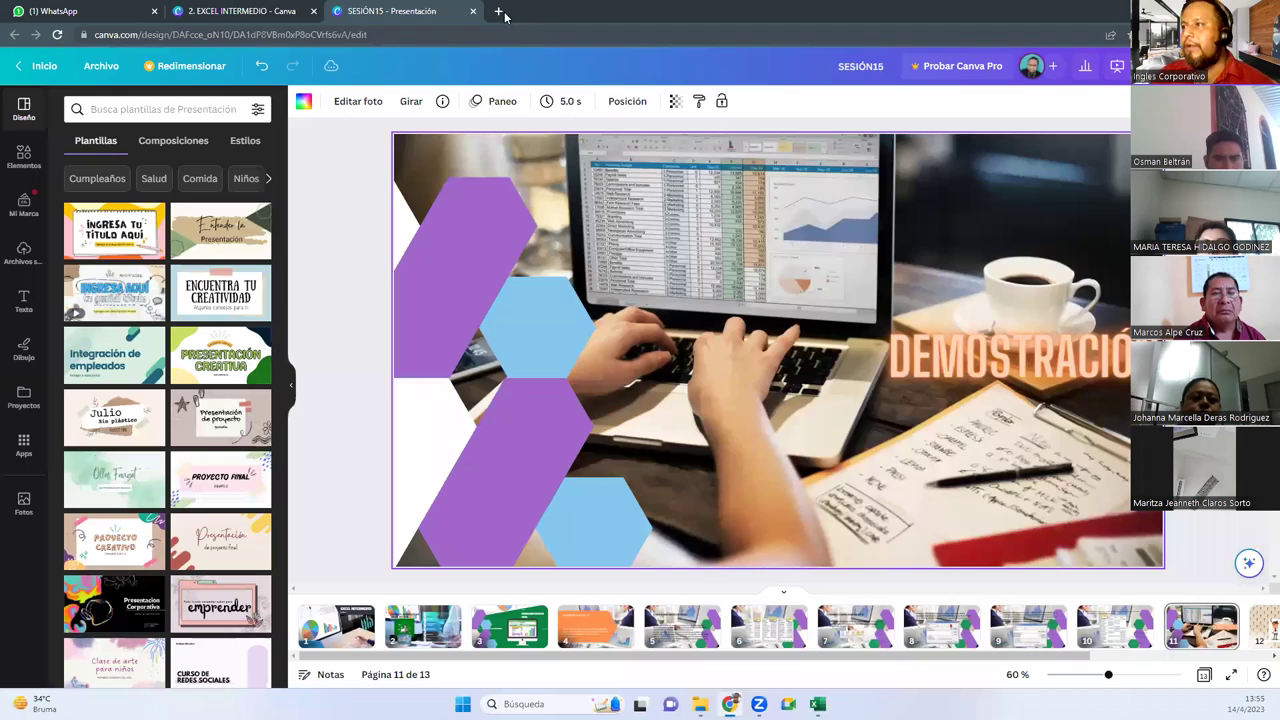
Open Google Drive in a new tab and enter the CURSODEEXCEL3 folder
click(498, 11)
text(drive)
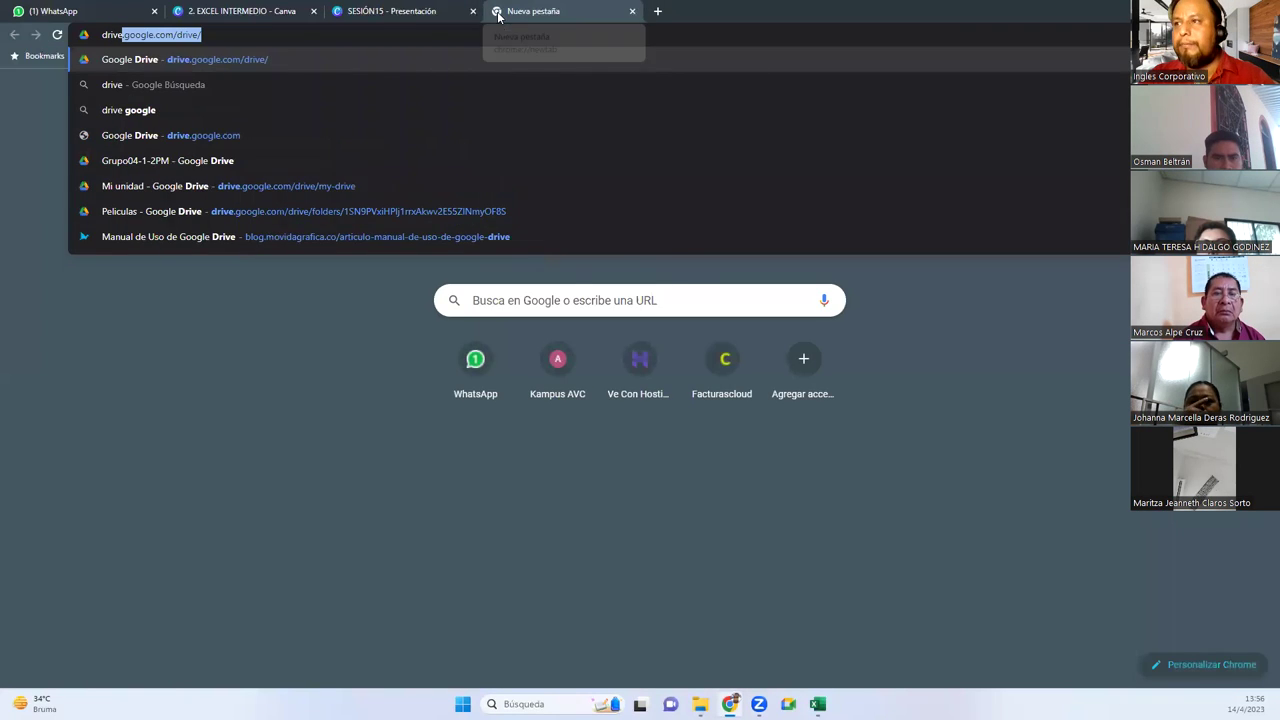
key(Return)
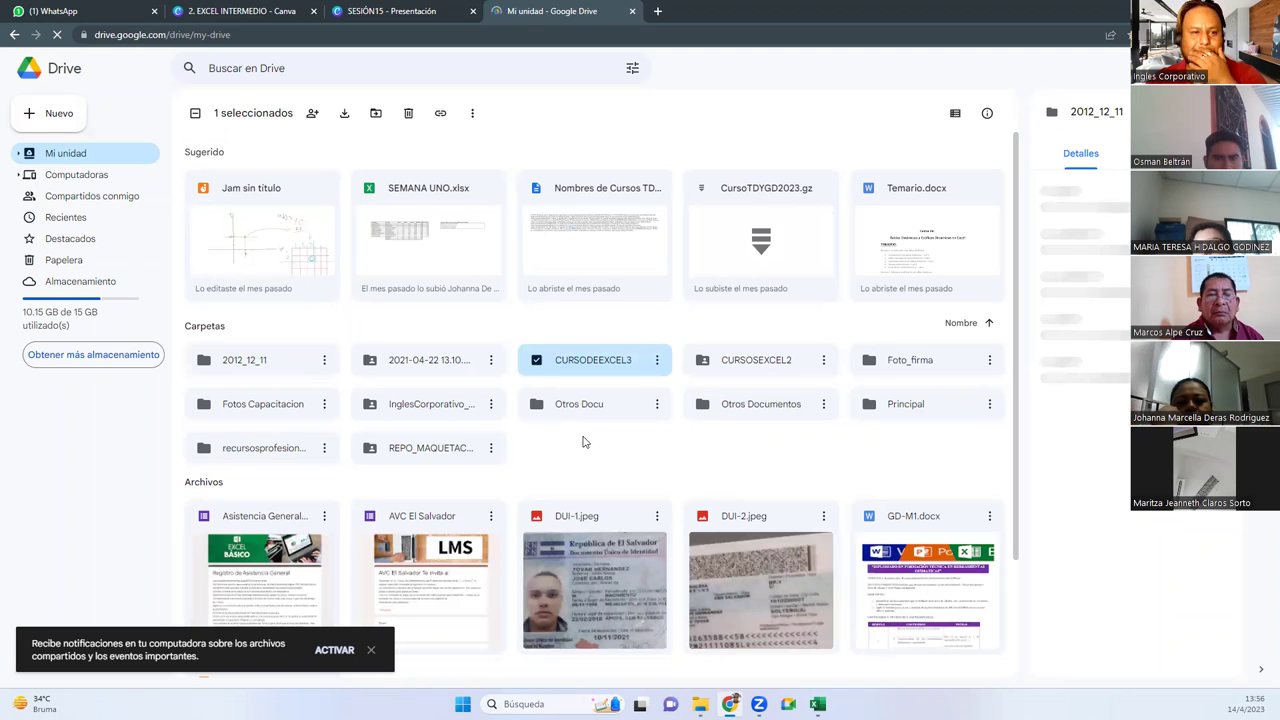
double_click(592, 361)
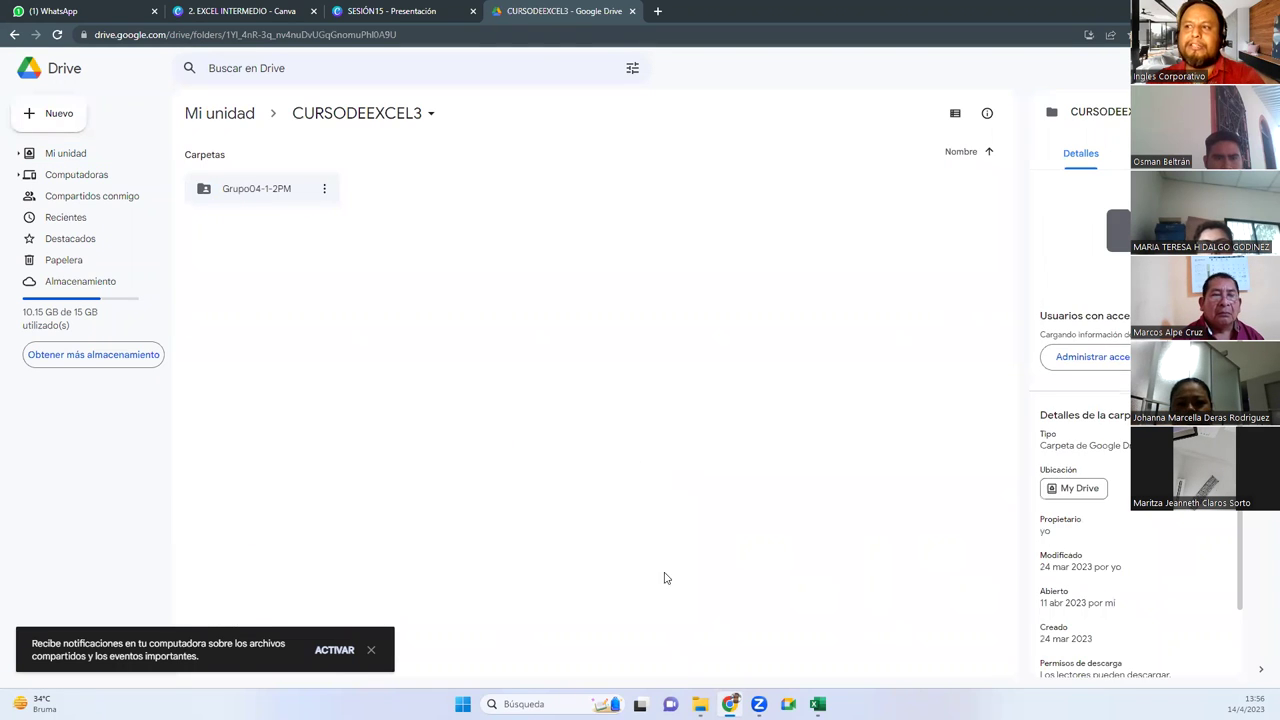
Return to the Ejercicio 15B workbook and select the whole sheet
mouse_move(818, 704)
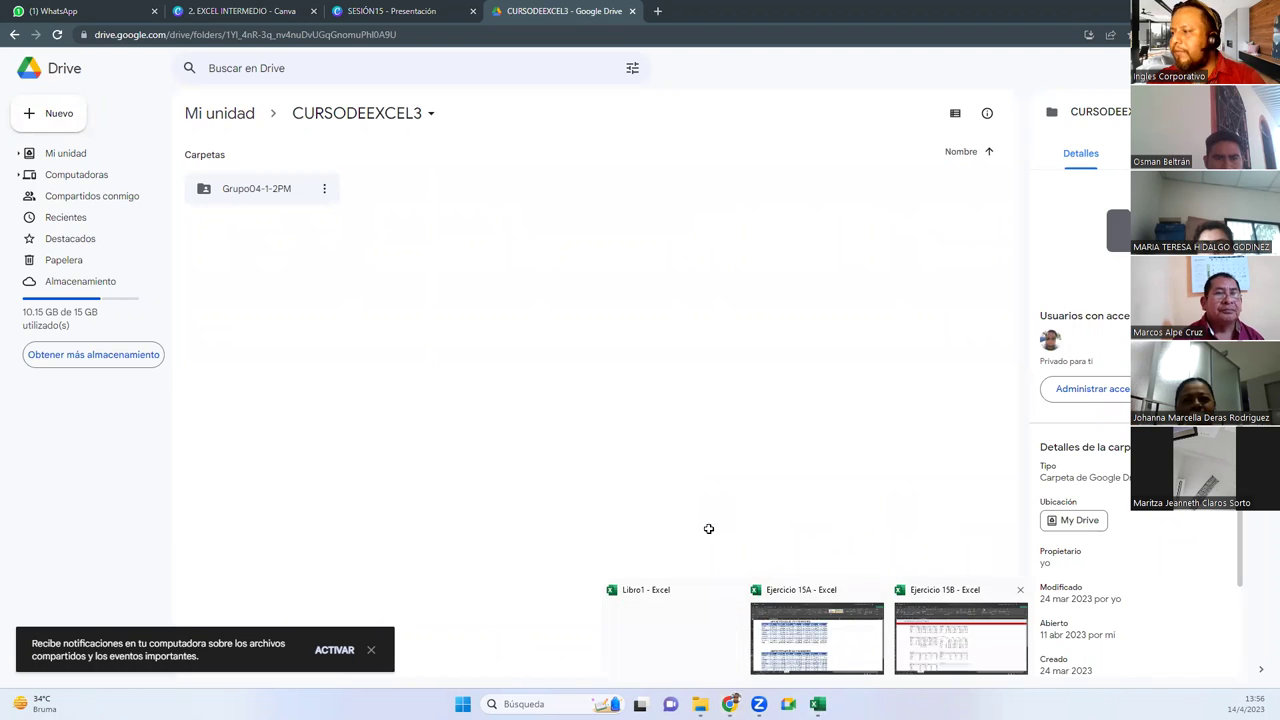
click(675, 640)
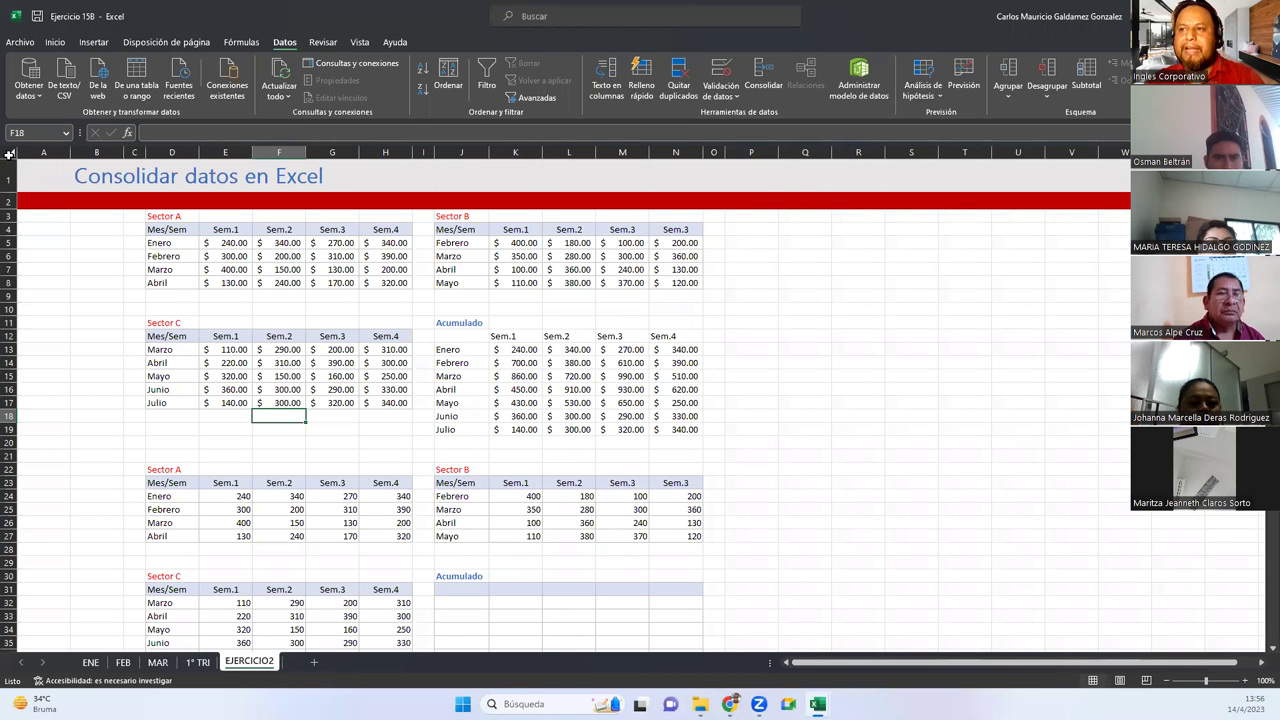
click(8, 155)
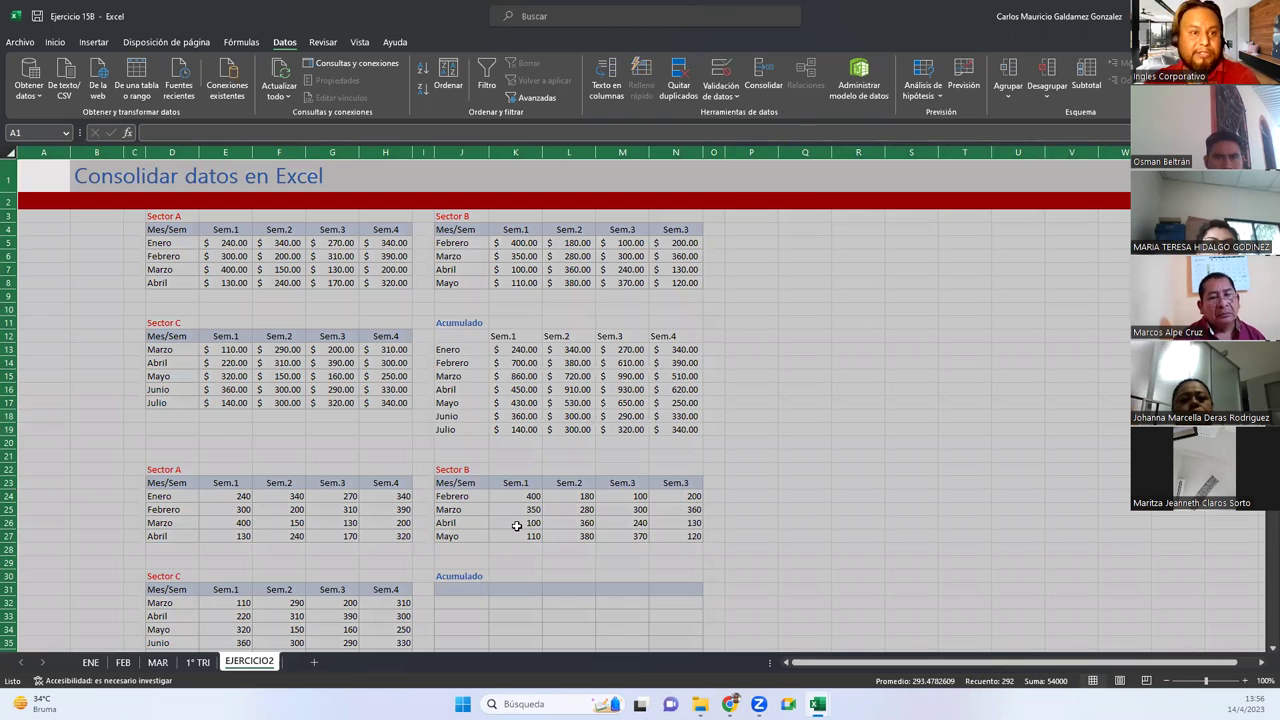
Check the Julio Sem.1 Acumulado total, then peek into Grupo04-1-2PM in Drive and return to CURSODEEXCEL3
click(493, 429)
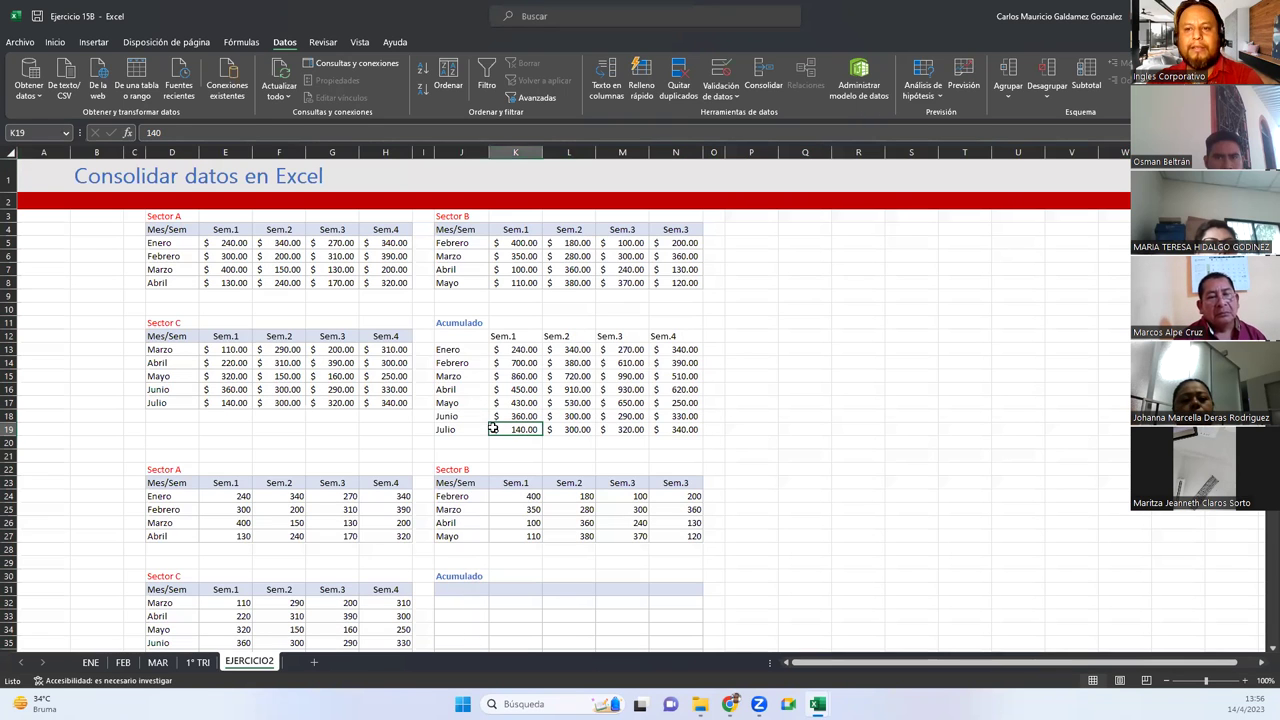
key(alt+Tab)
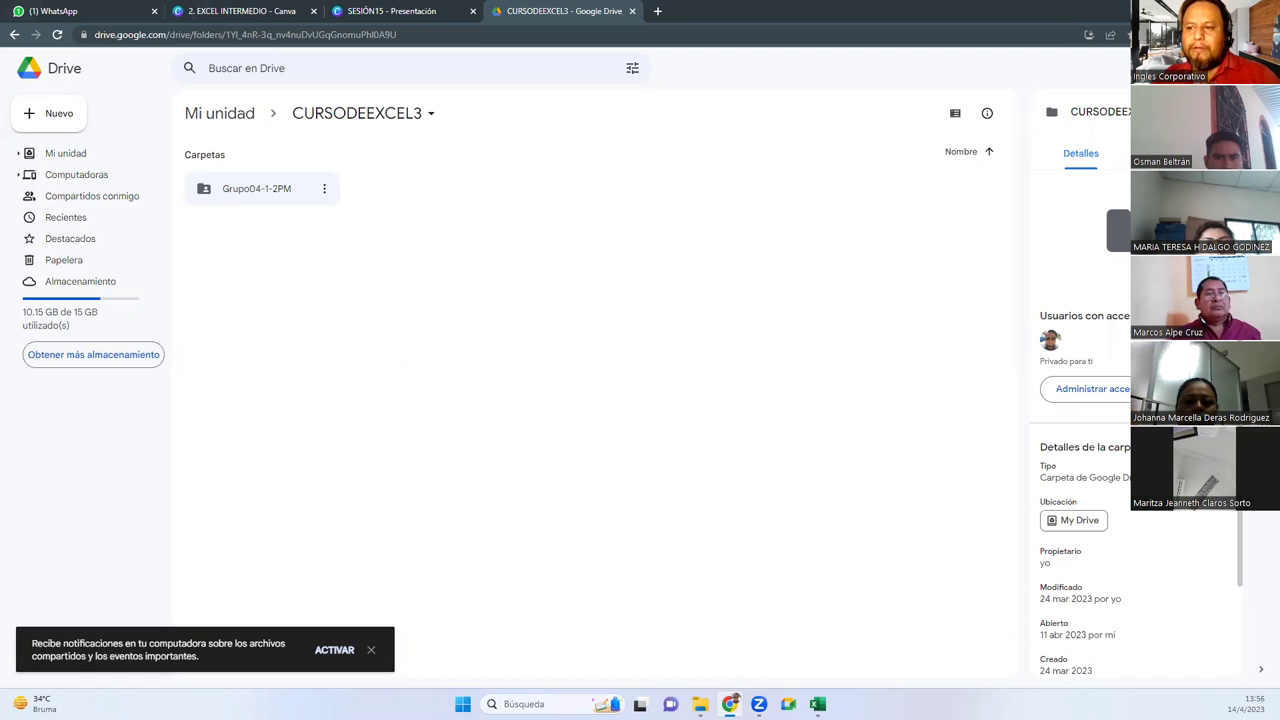
double_click(246, 197)
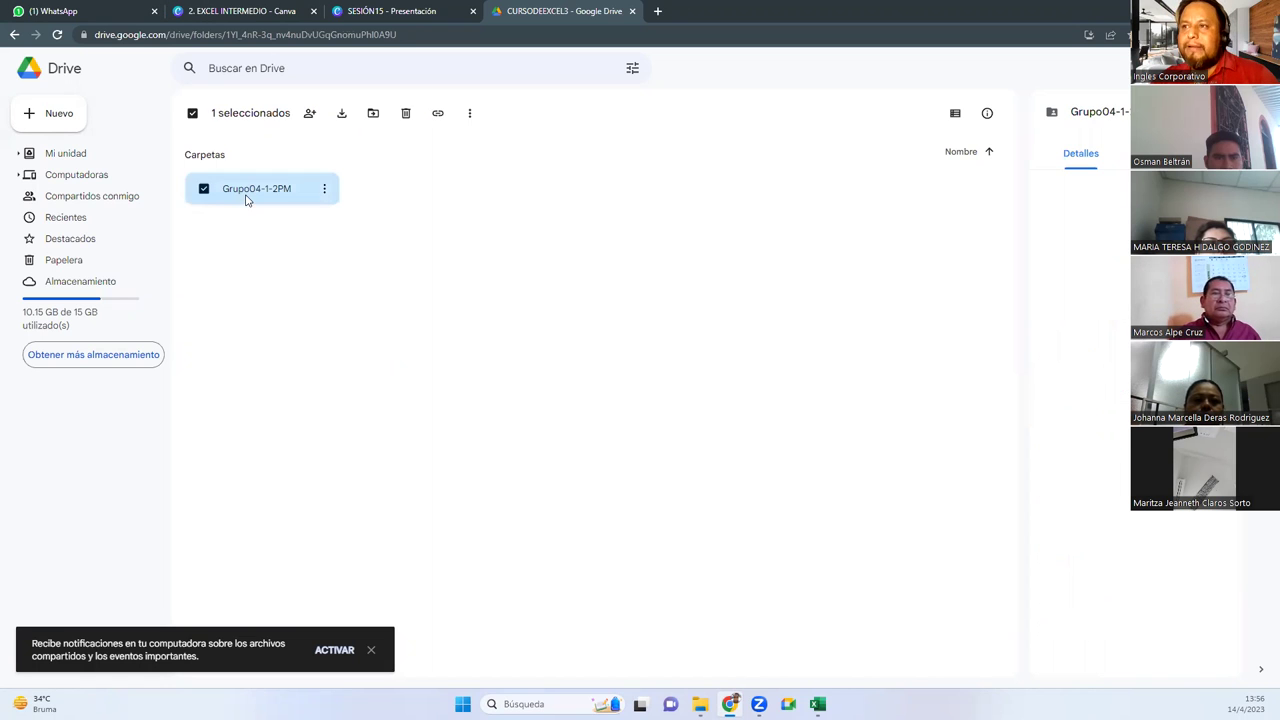
click(362, 113)
Copy Grupo04-1-2PM's anyone-with-the-link Editor share link, then switch to the WhatsApp group chat
right_click(249, 195)
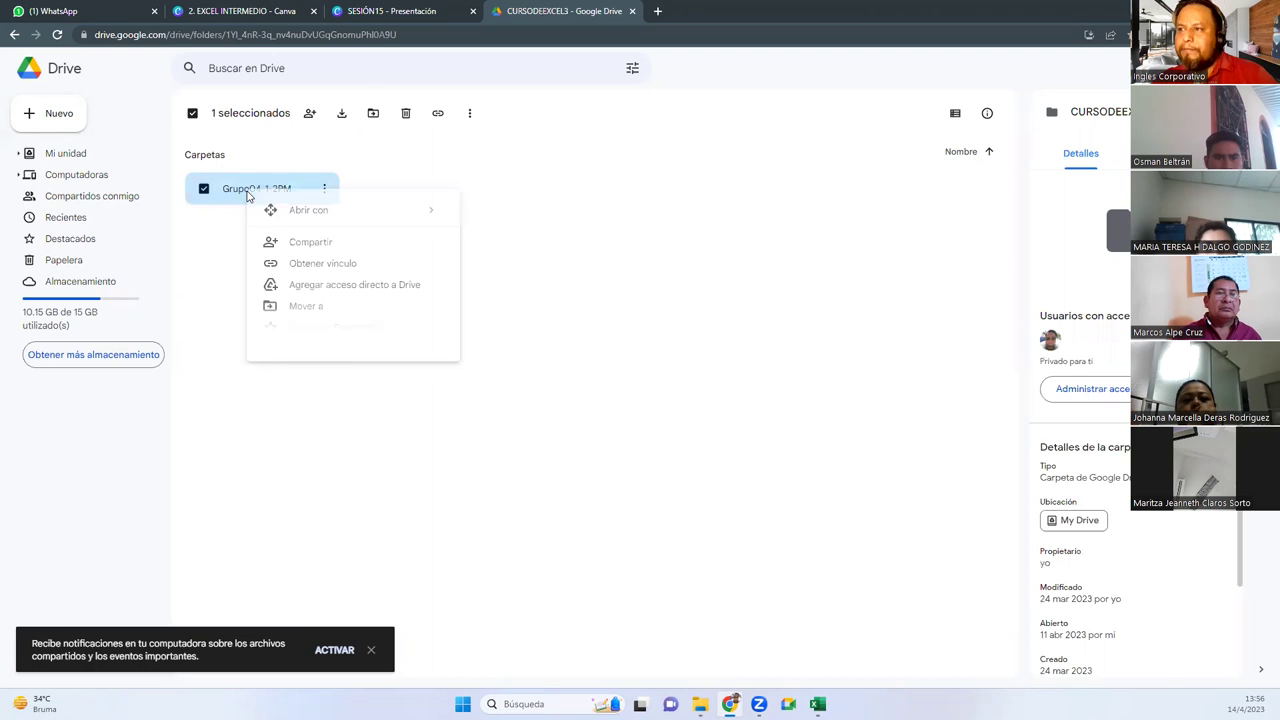
click(329, 246)
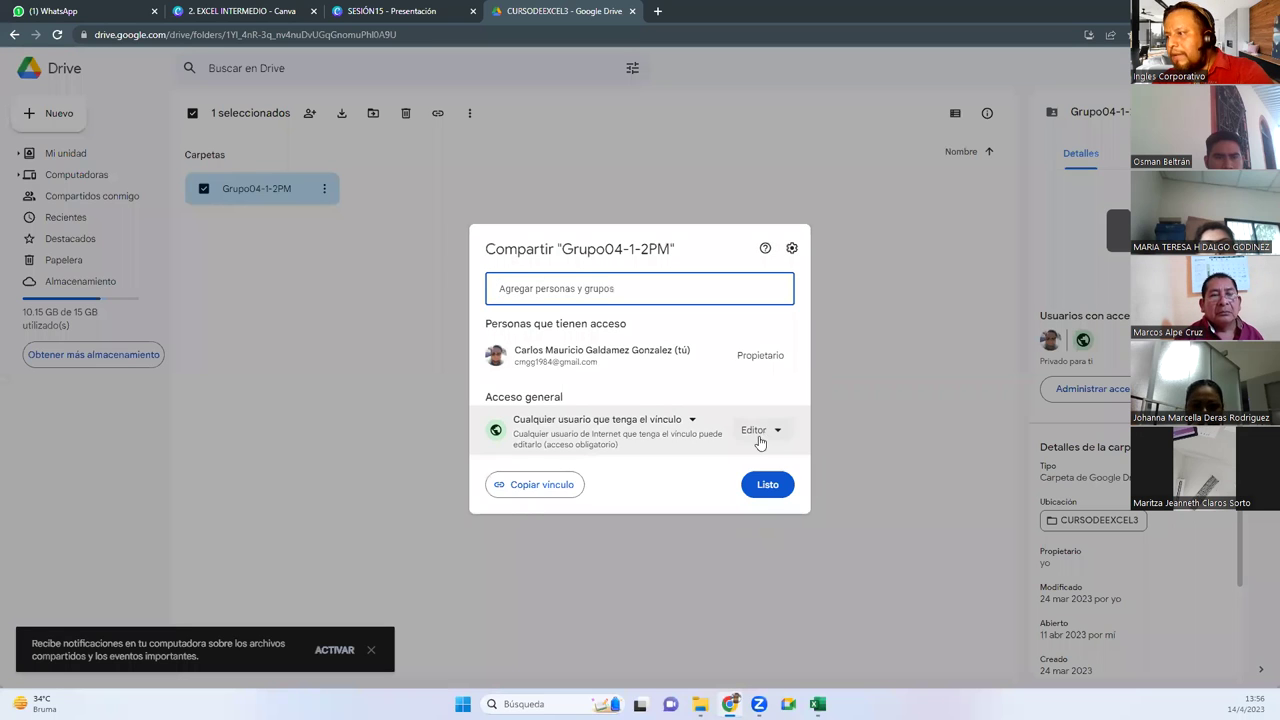
click(760, 432)
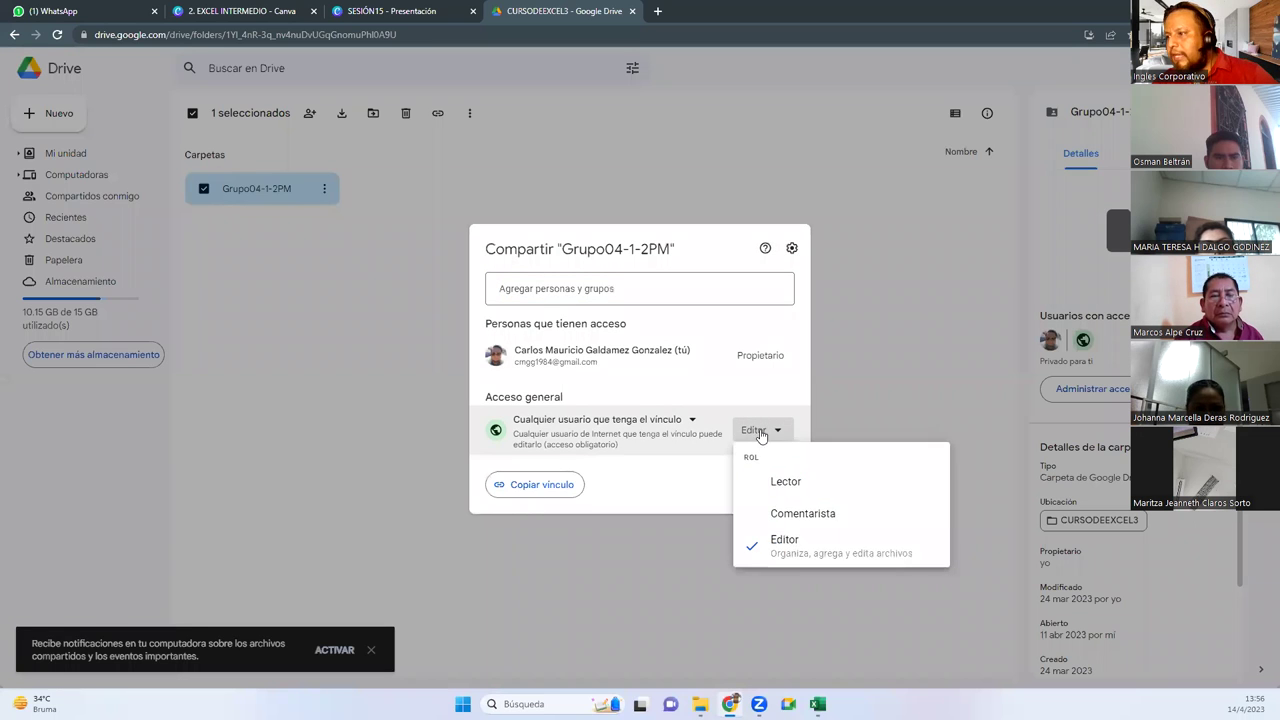
click(795, 545)
click(541, 490)
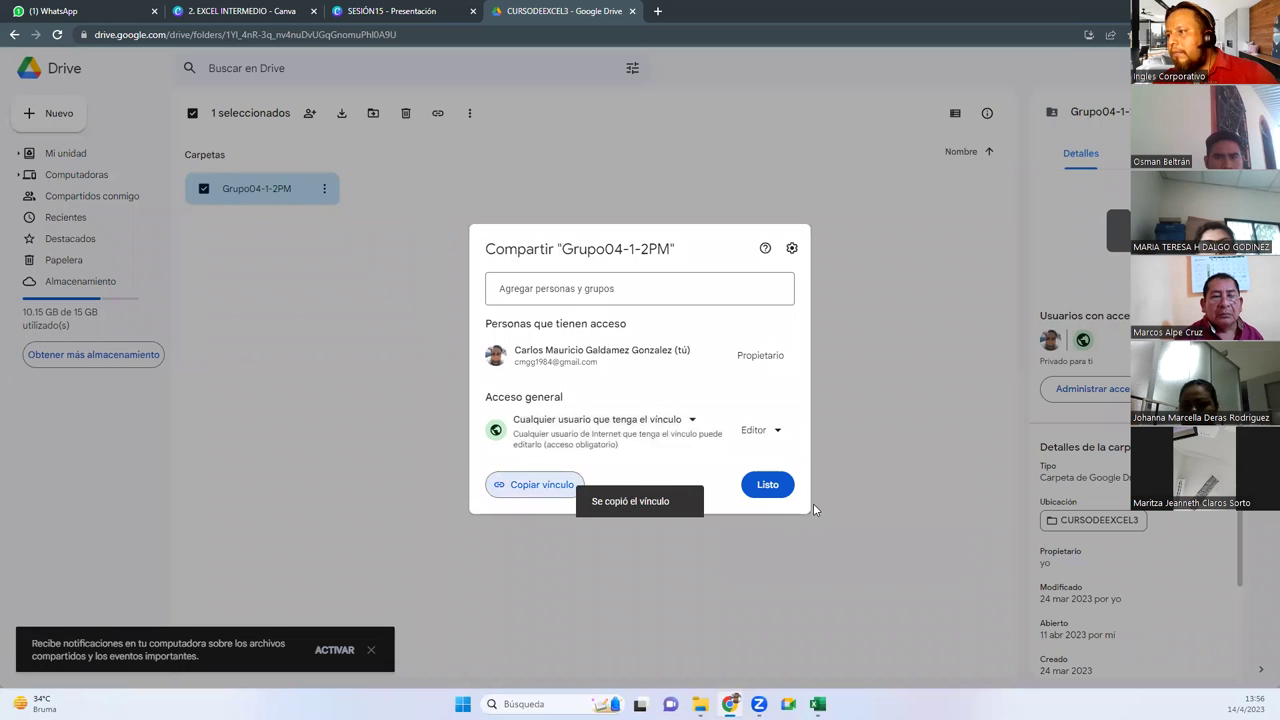
click(781, 496)
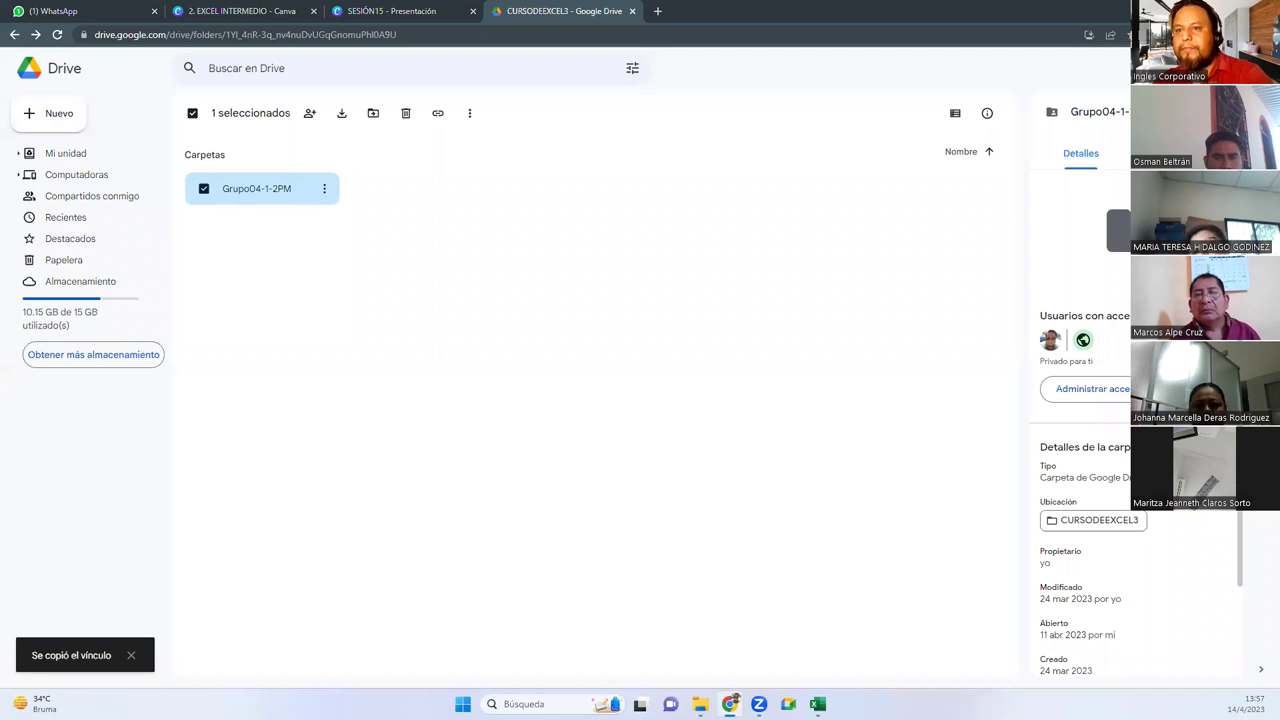
click(82, 13)
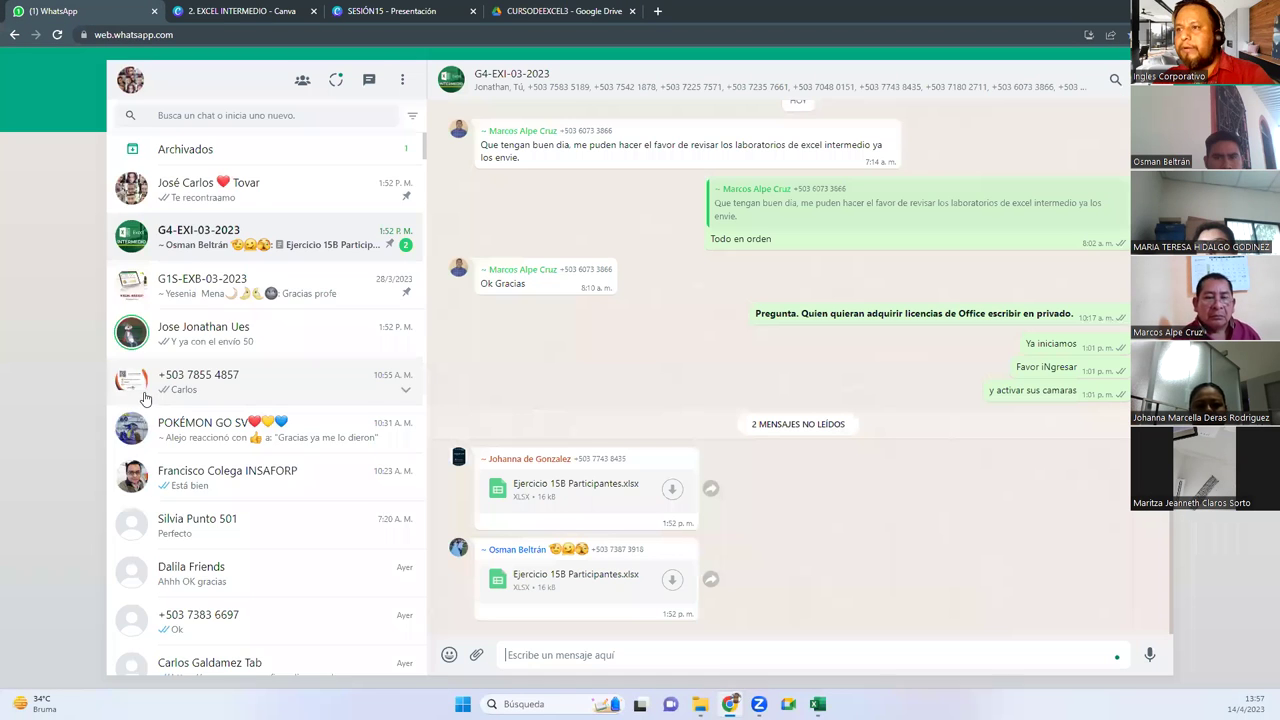
Send the Grupo04-1-2PM link to the class group, then reopen that folder in Drive
scroll(266, 420, down, 4)
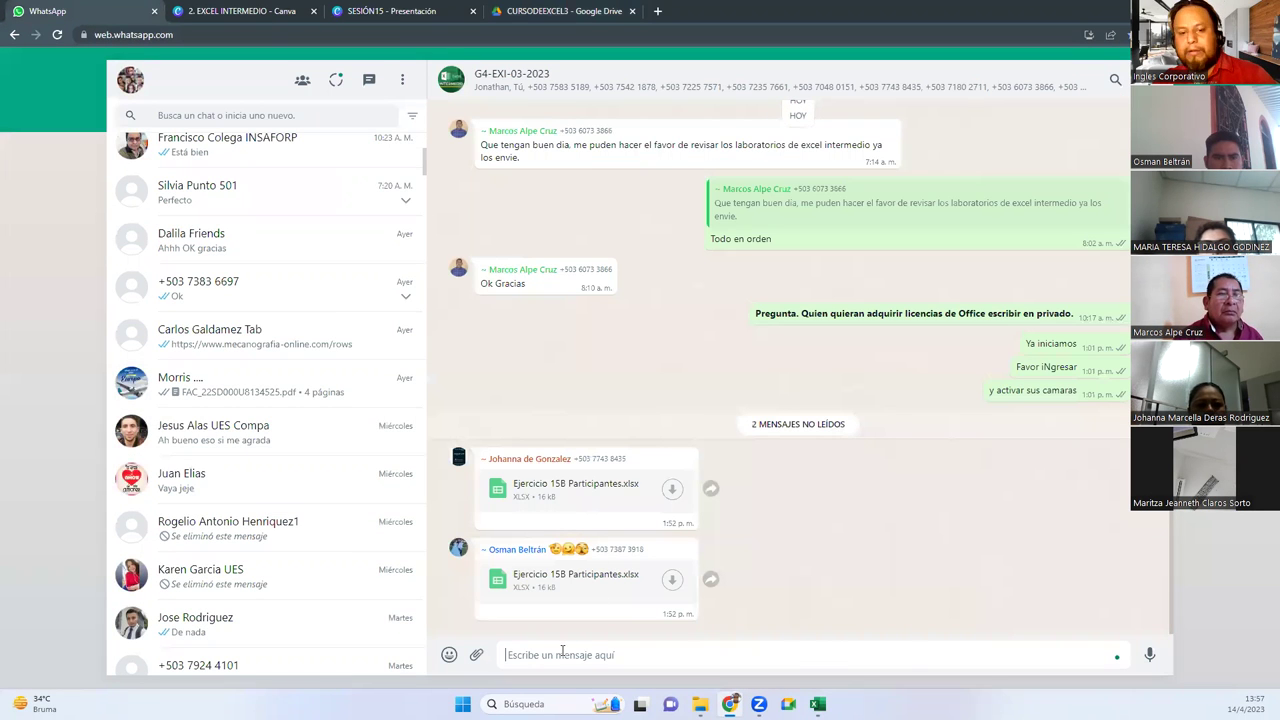
key(Return)
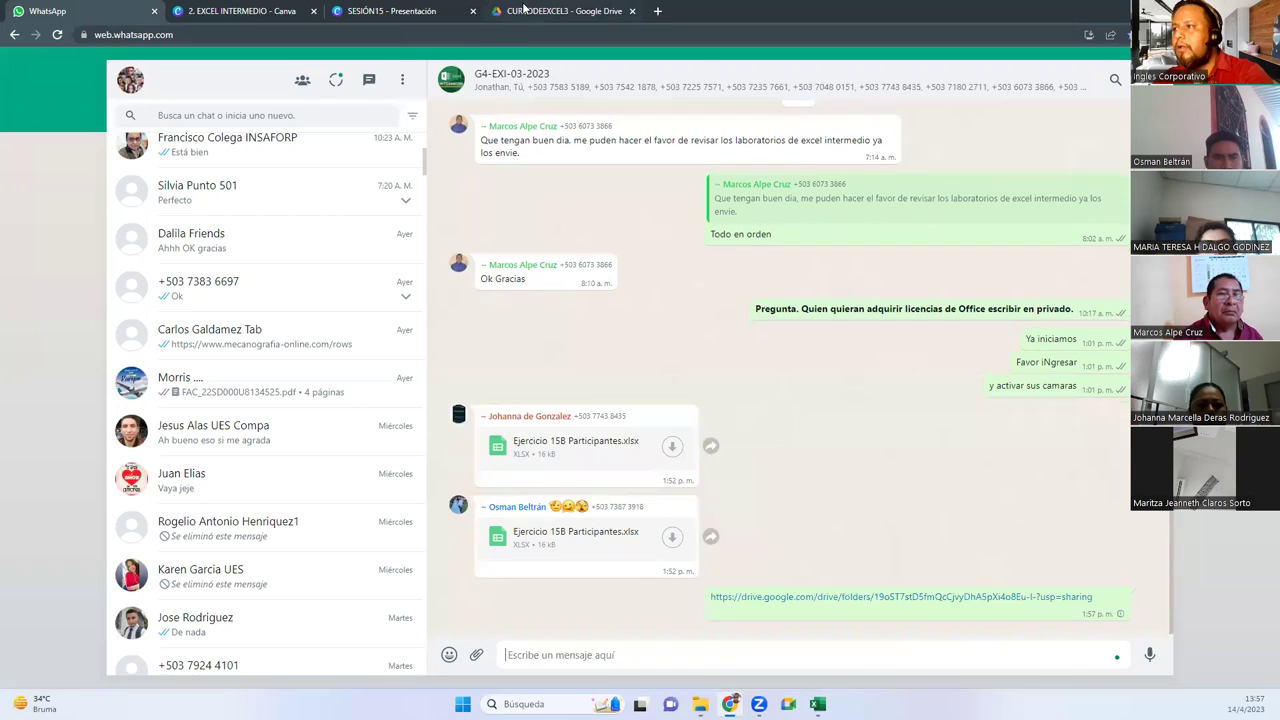
click(523, 9)
double_click(245, 194)
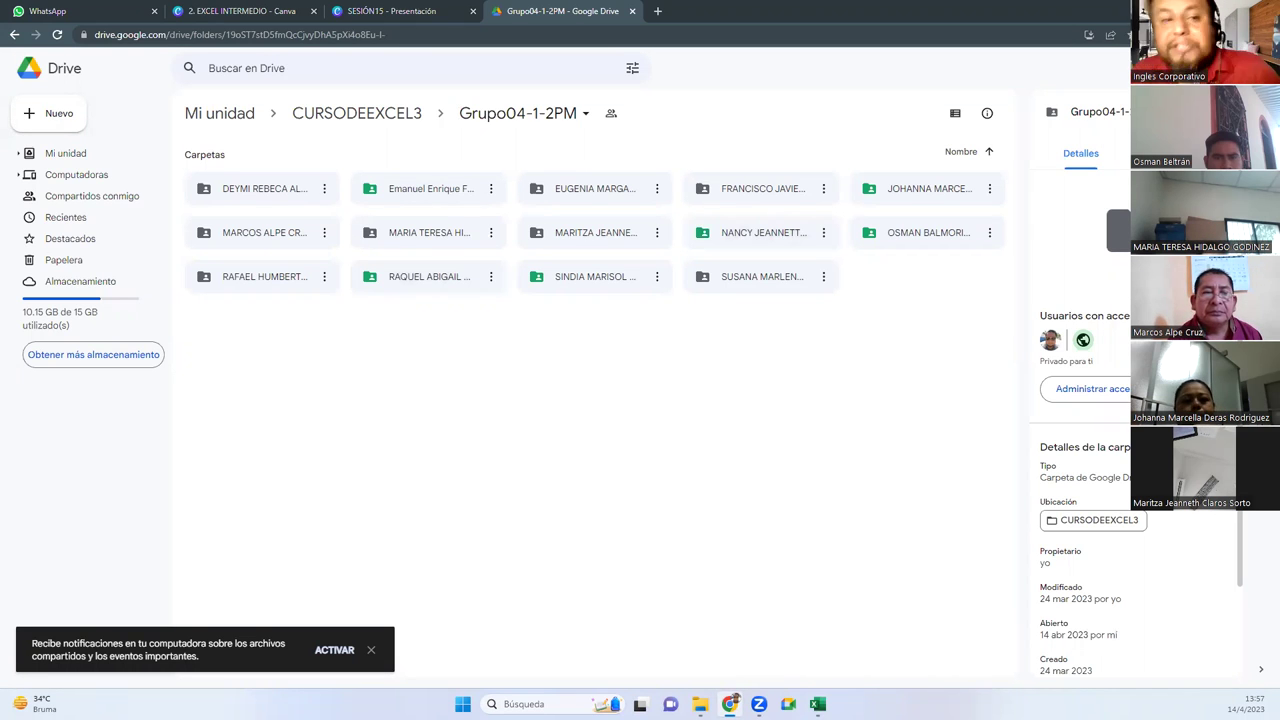
Check the week files in the first four student folders and colour one reviewed folder green
double_click(280, 195)
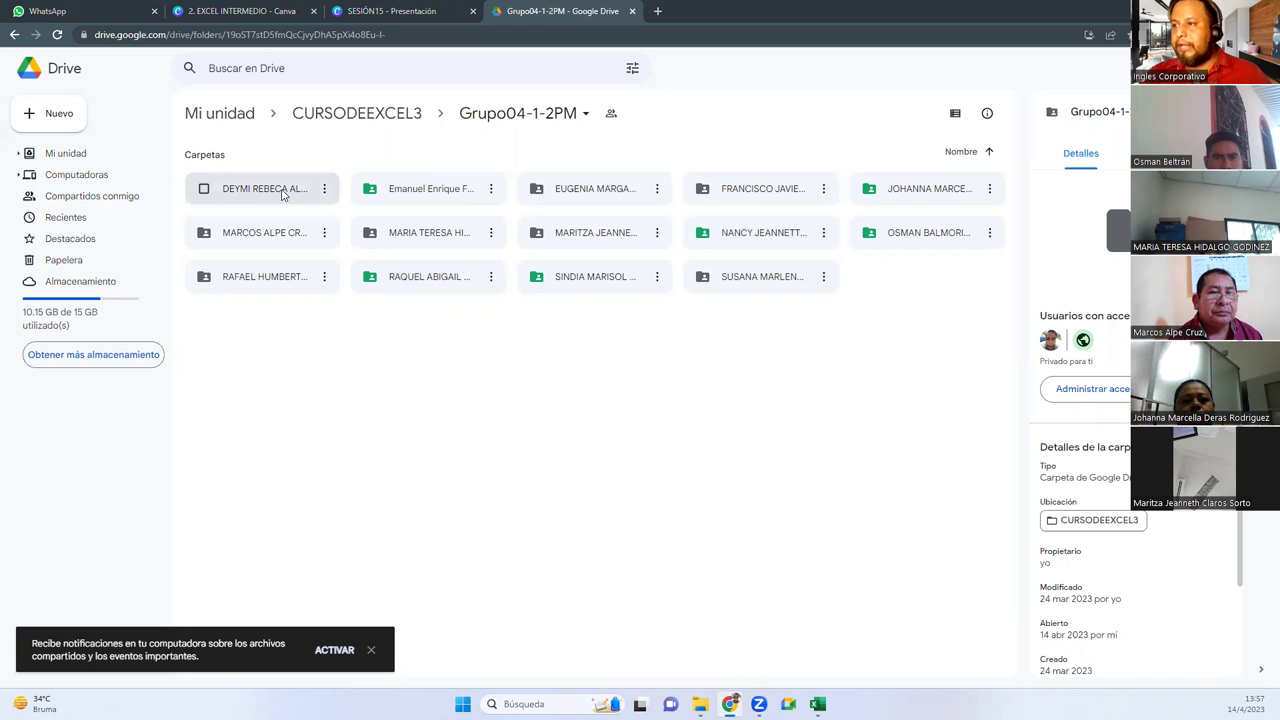
click(289, 113)
double_click(595, 190)
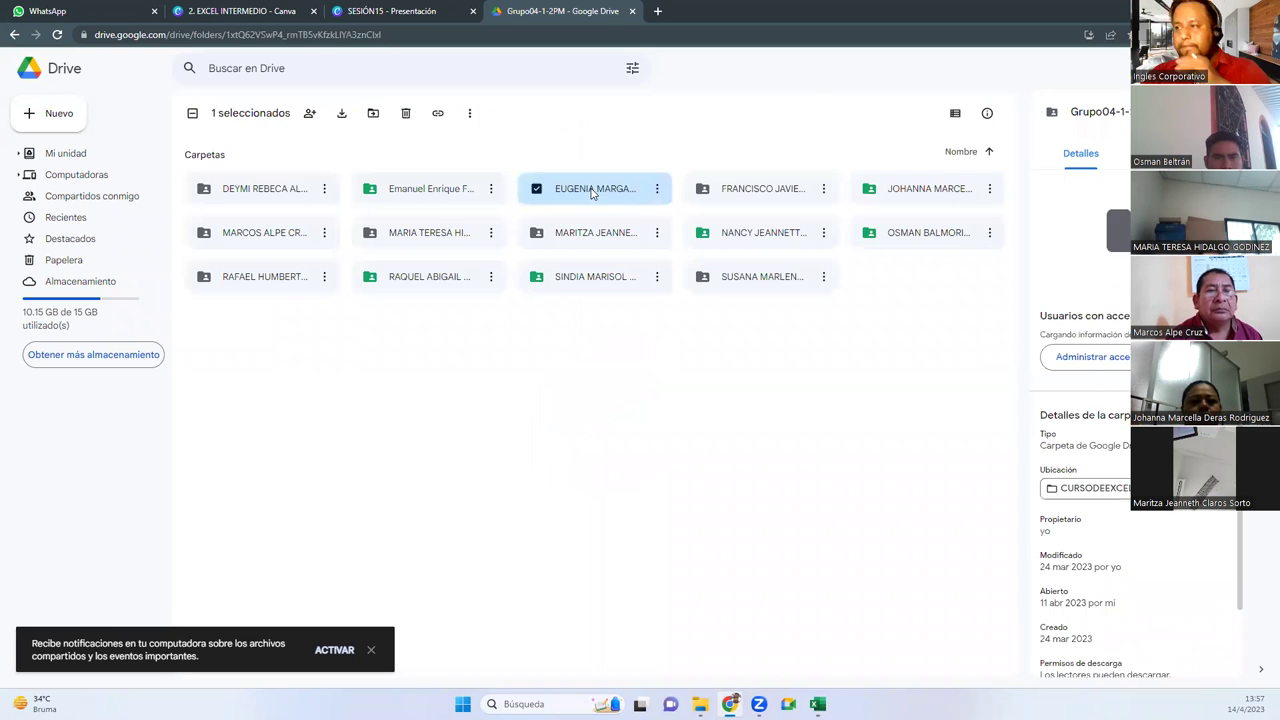
click(290, 124)
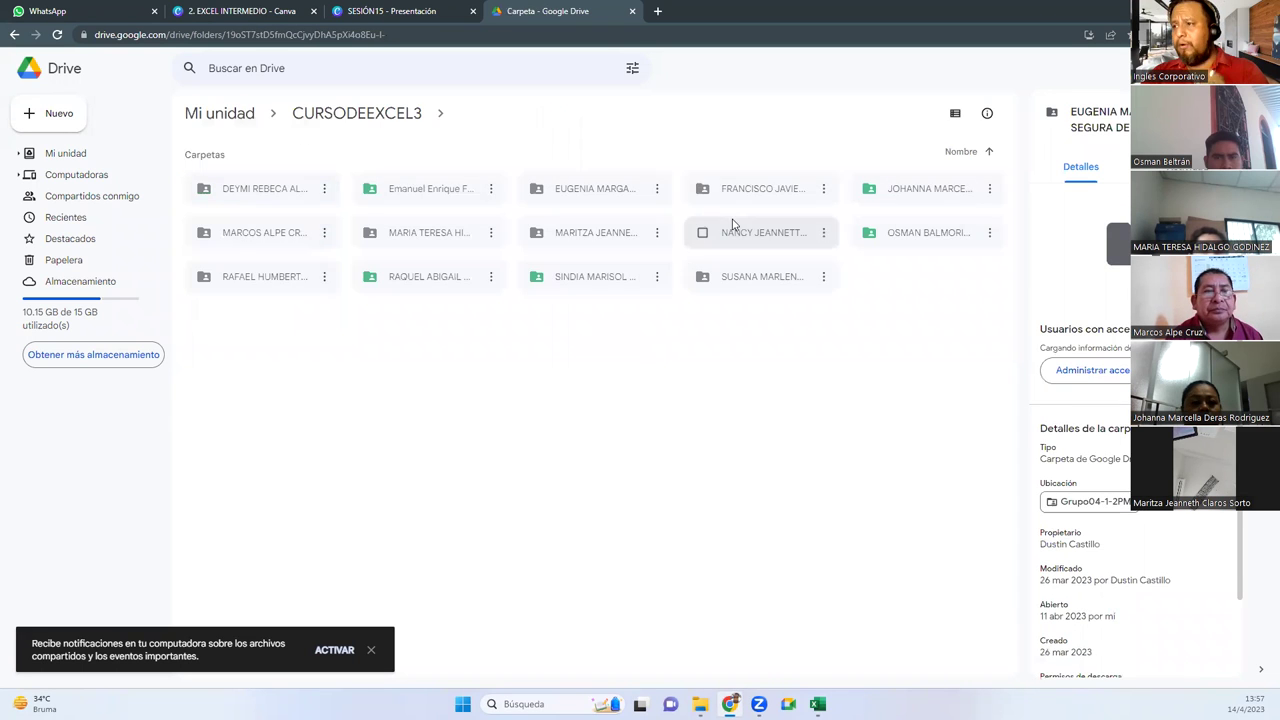
click(748, 196)
double_click(748, 192)
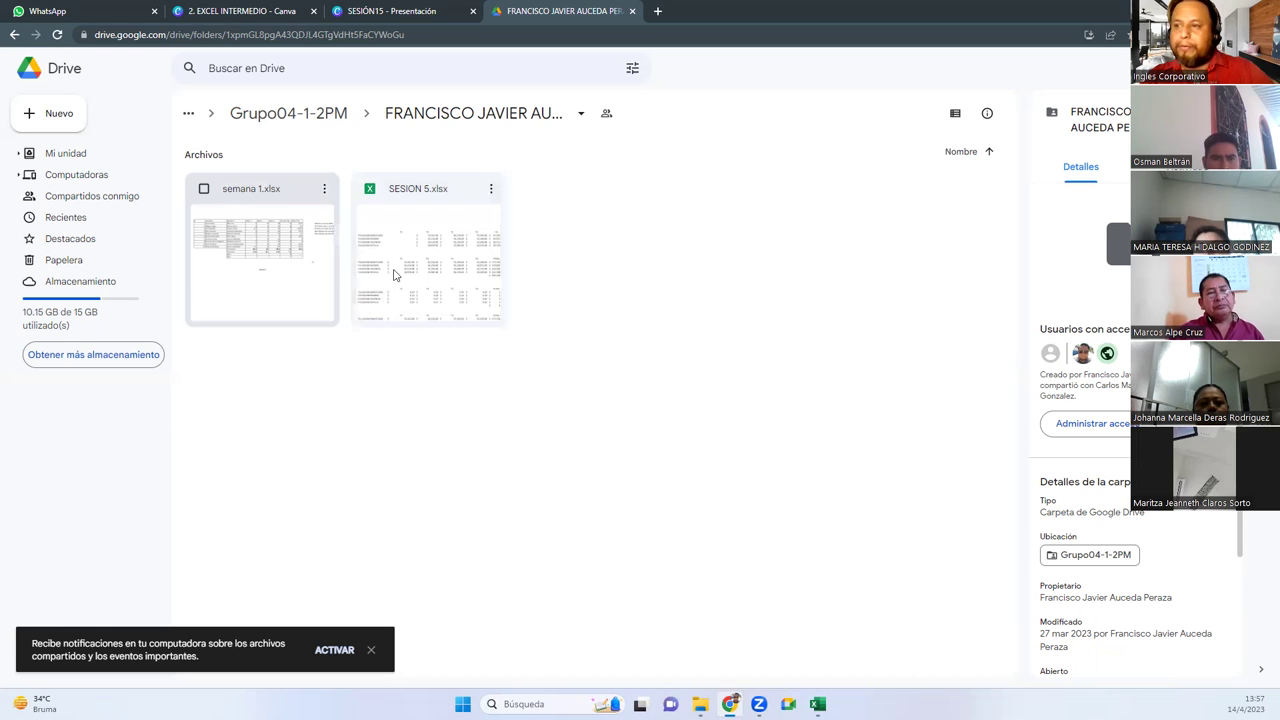
click(311, 124)
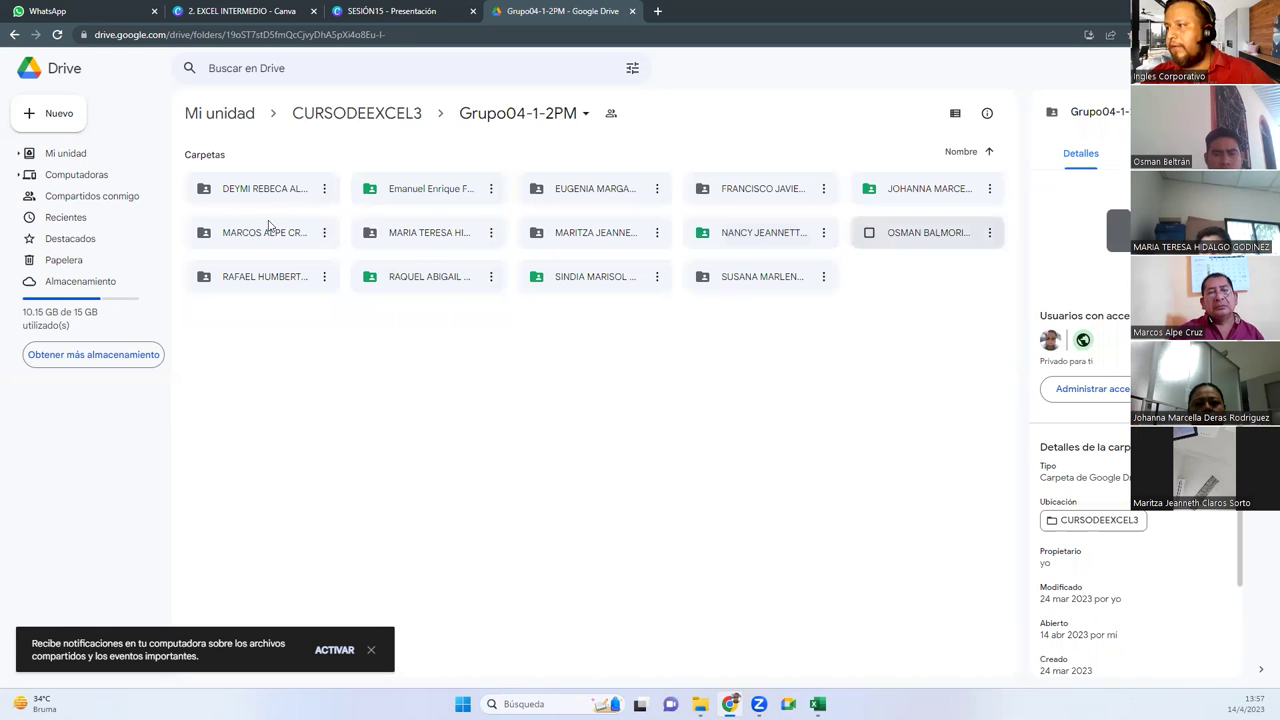
double_click(245, 236)
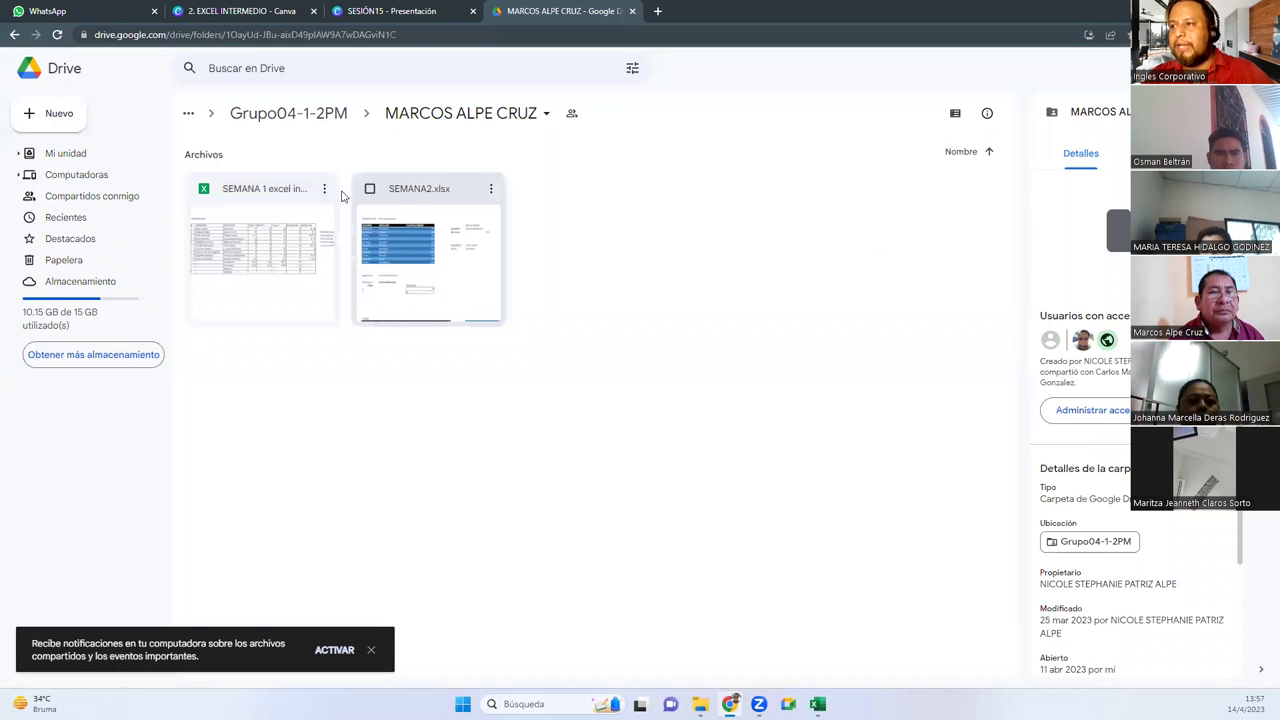
click(278, 114)
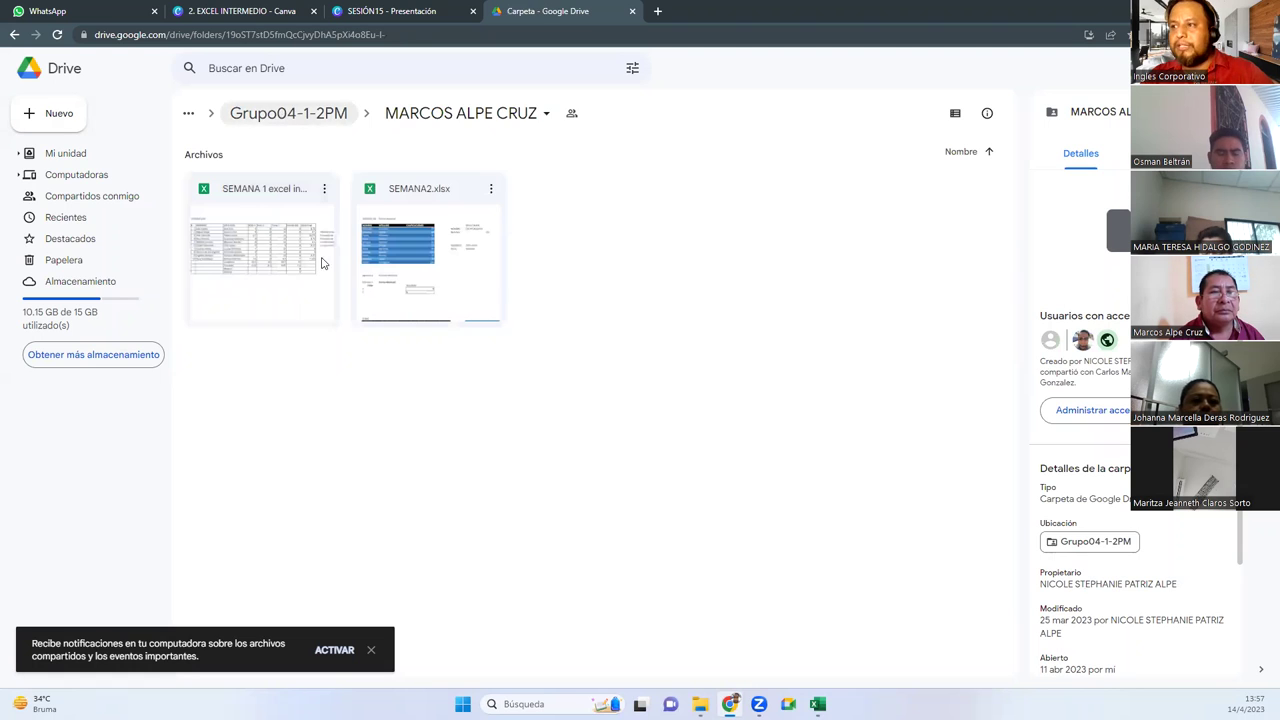
right_click(265, 234)
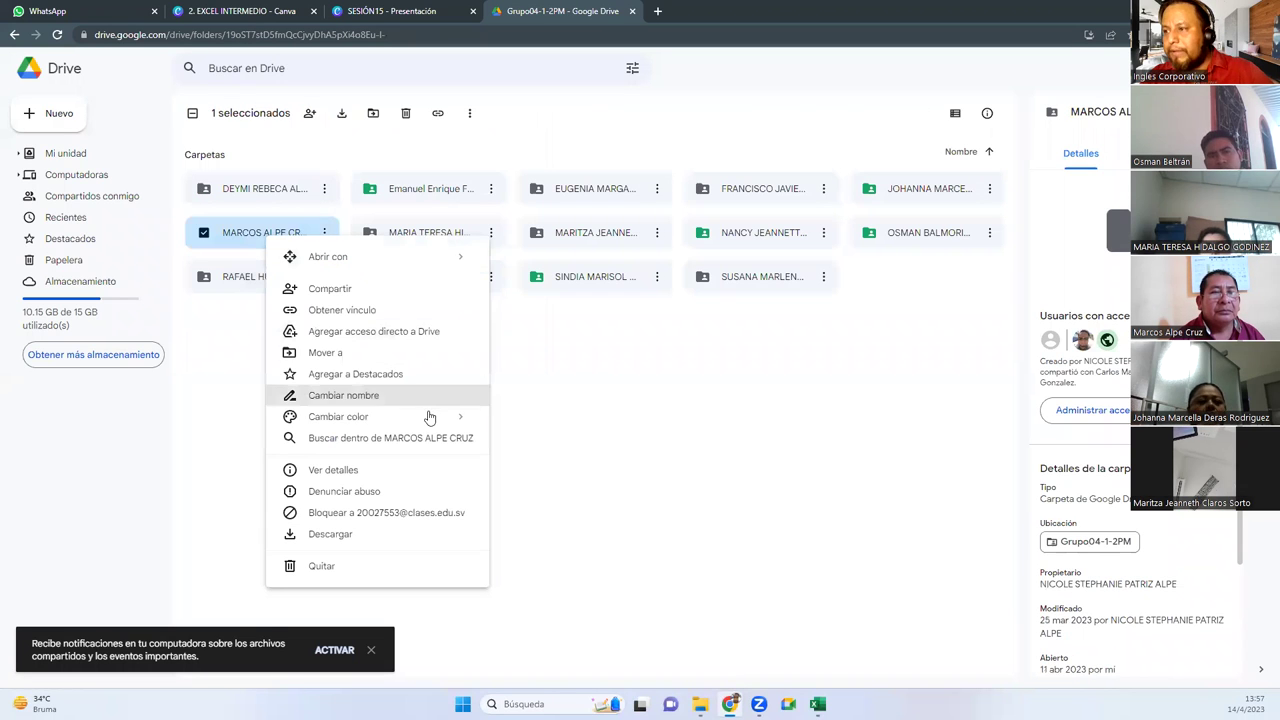
mouse_move(430, 417)
click(530, 450)
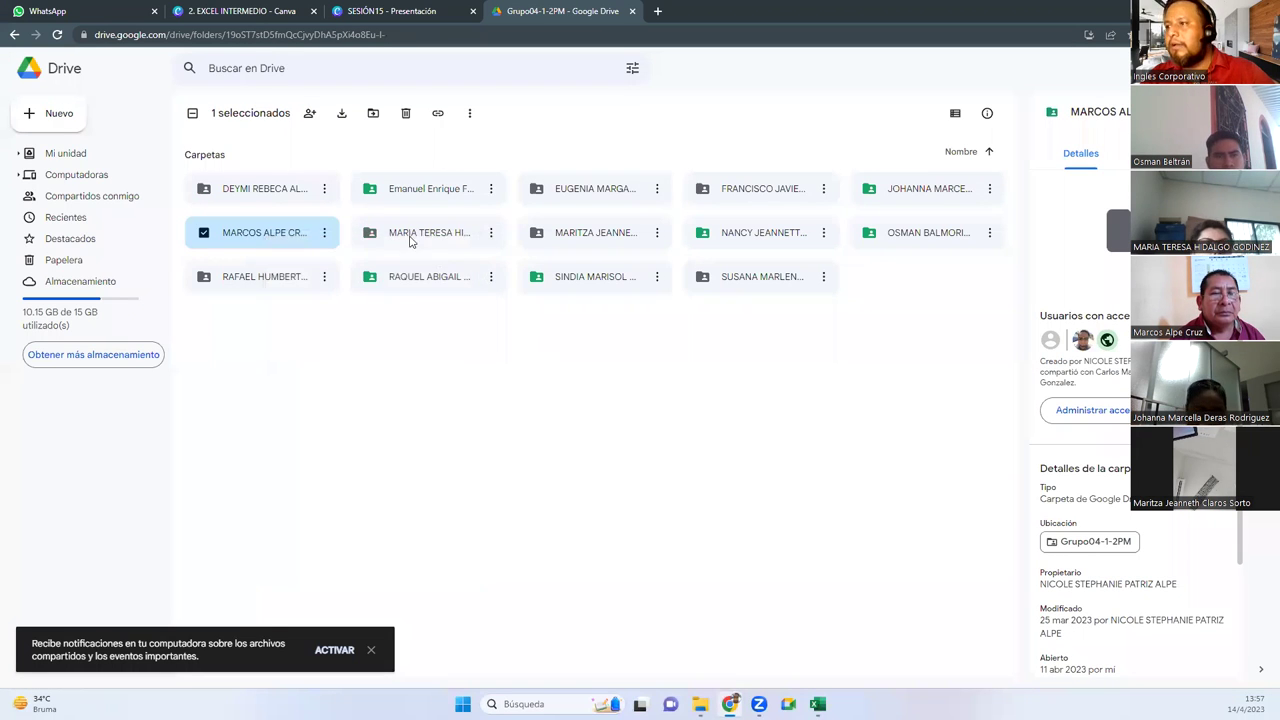
Check the remaining student folders, colour another reviewed folder green, and switch to the SESIÓN15 presentation
double_click(410, 240)
click(275, 128)
click(595, 232)
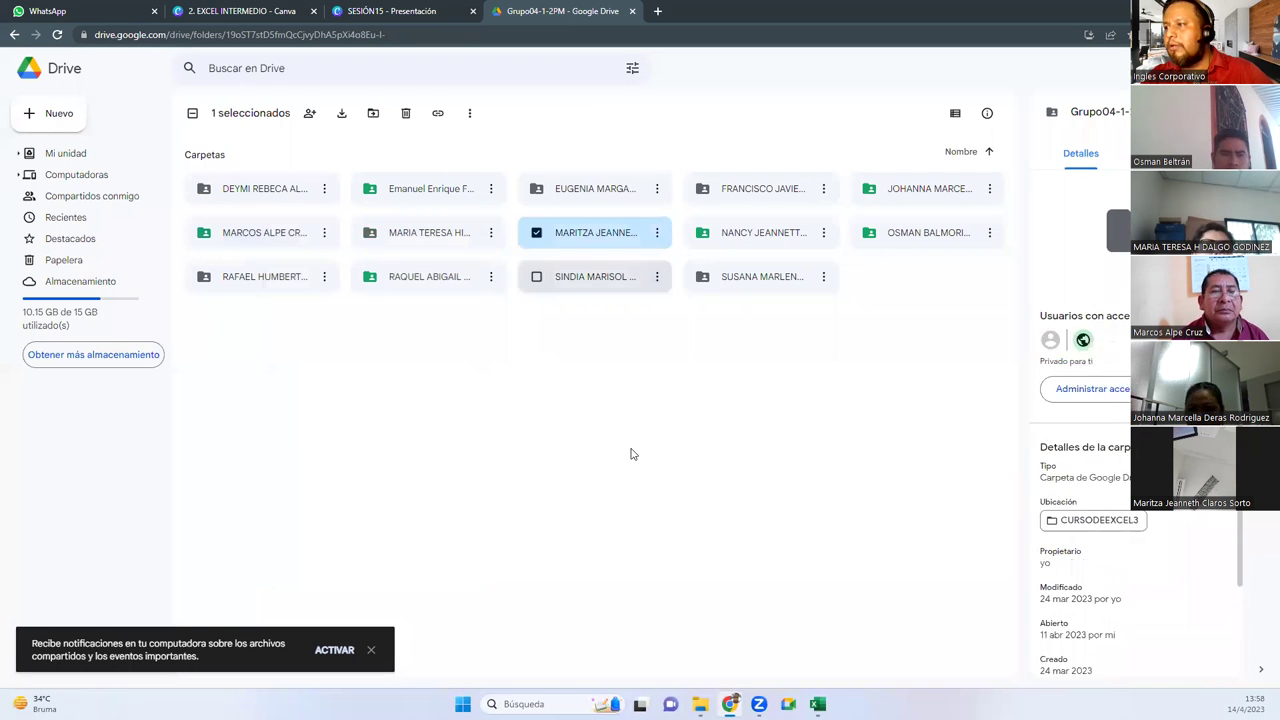
click(614, 380)
double_click(560, 236)
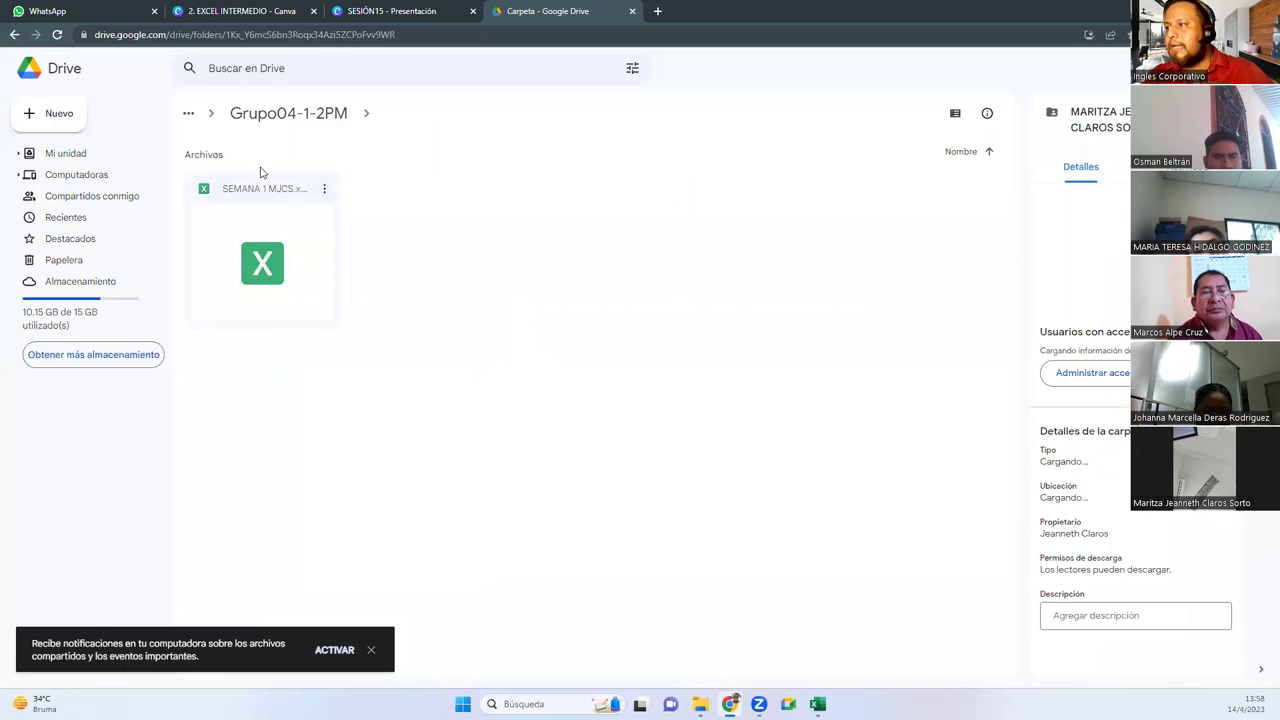
click(266, 118)
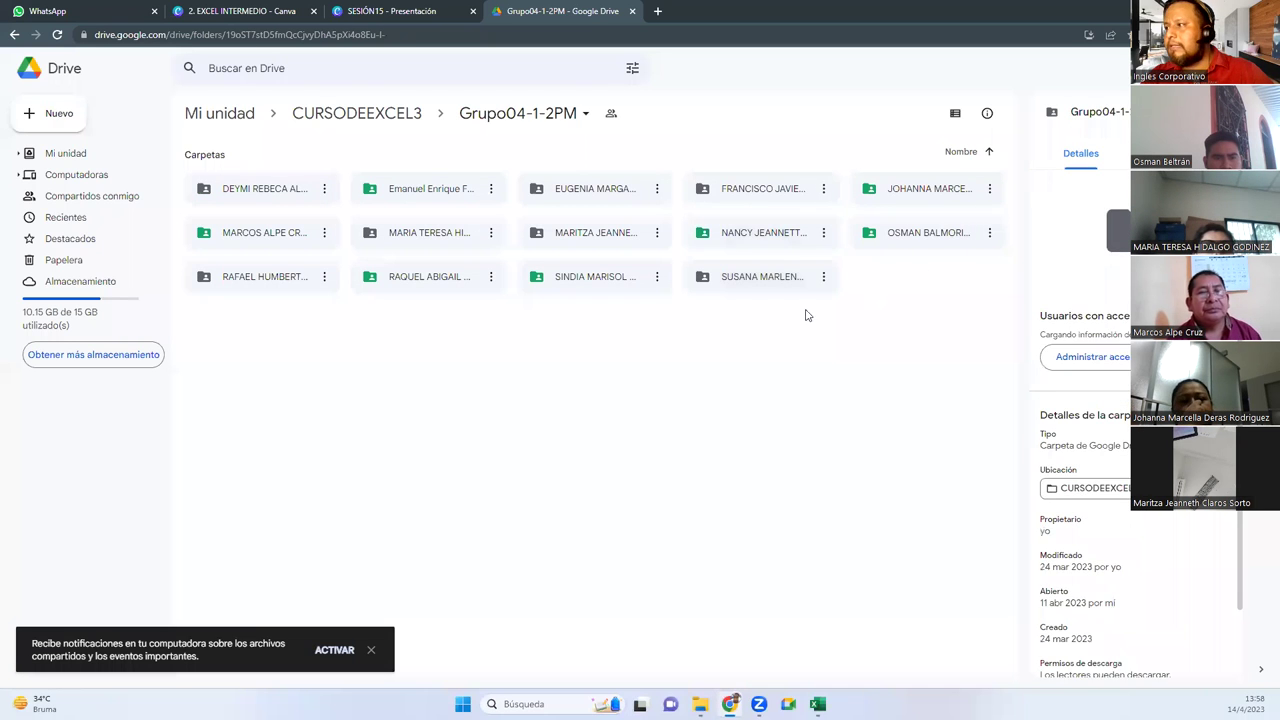
double_click(244, 286)
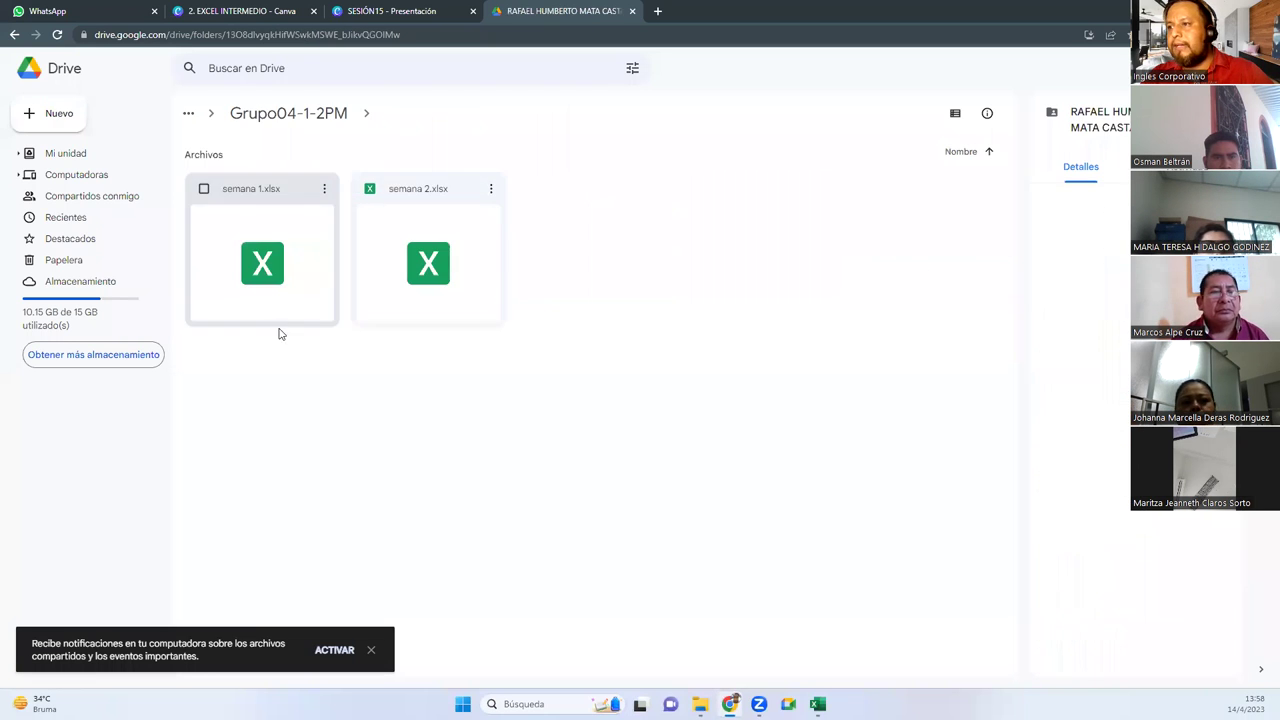
click(268, 114)
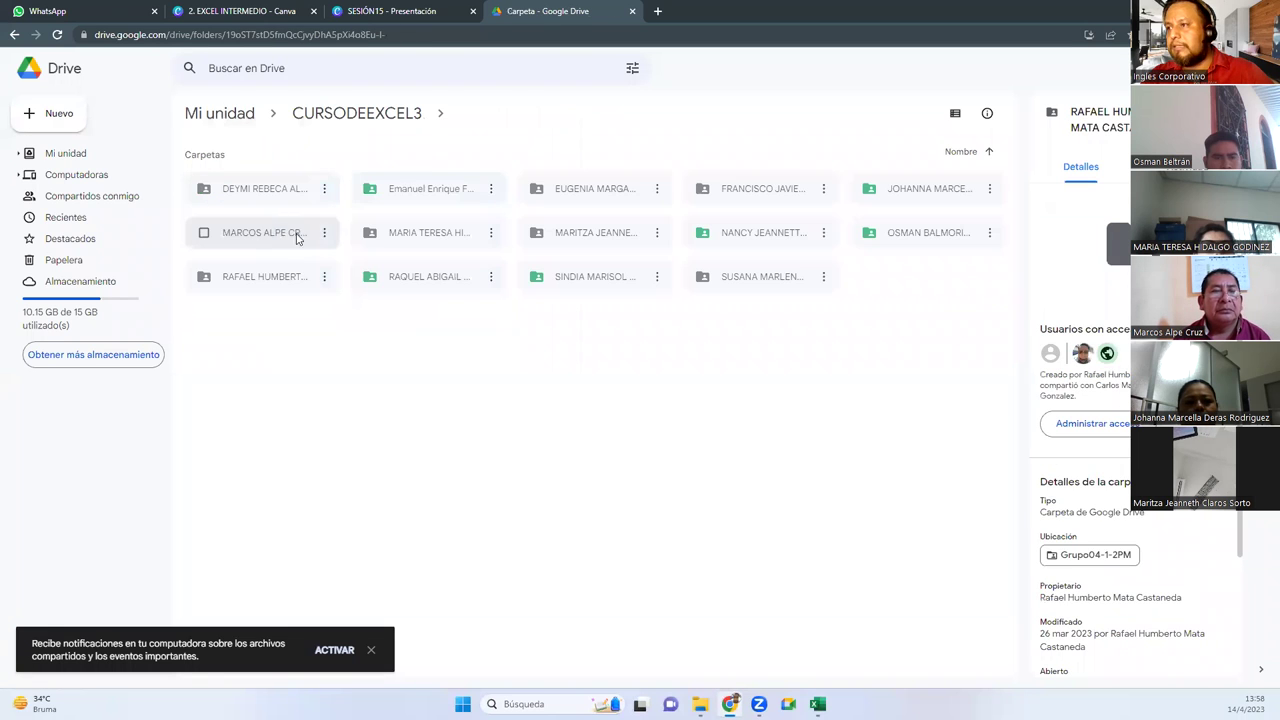
right_click(270, 278)
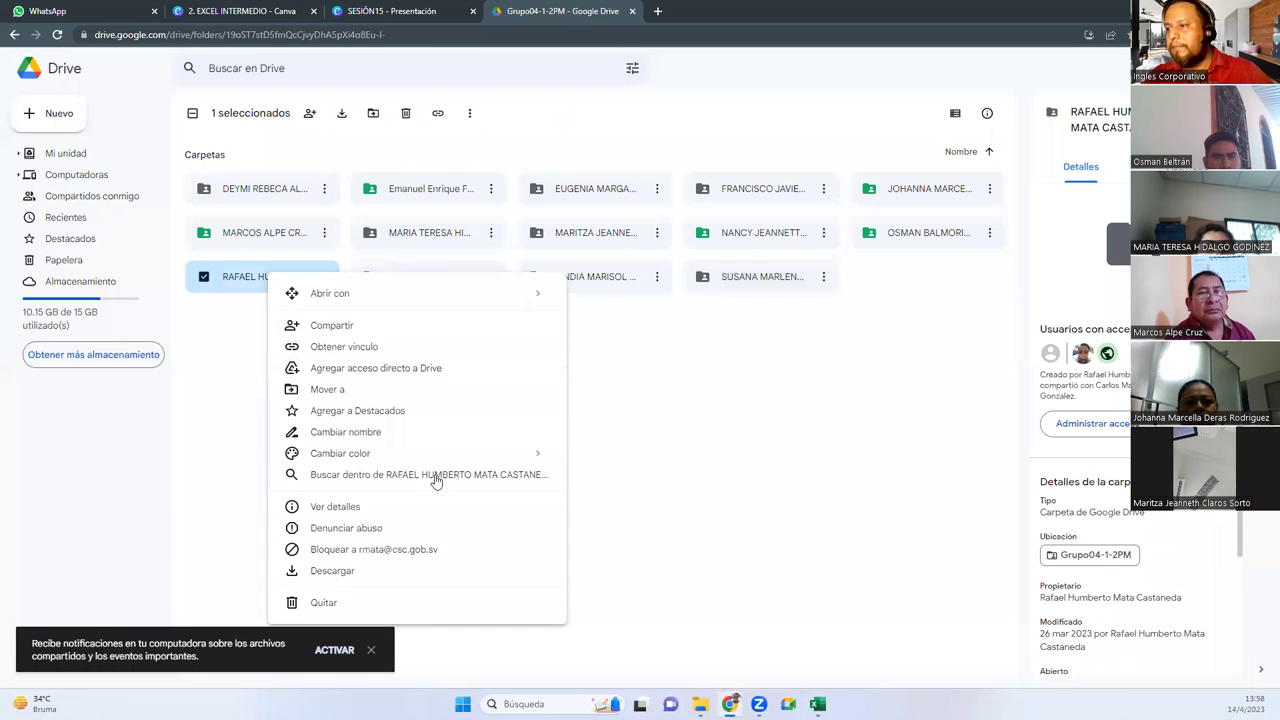
mouse_move(548, 458)
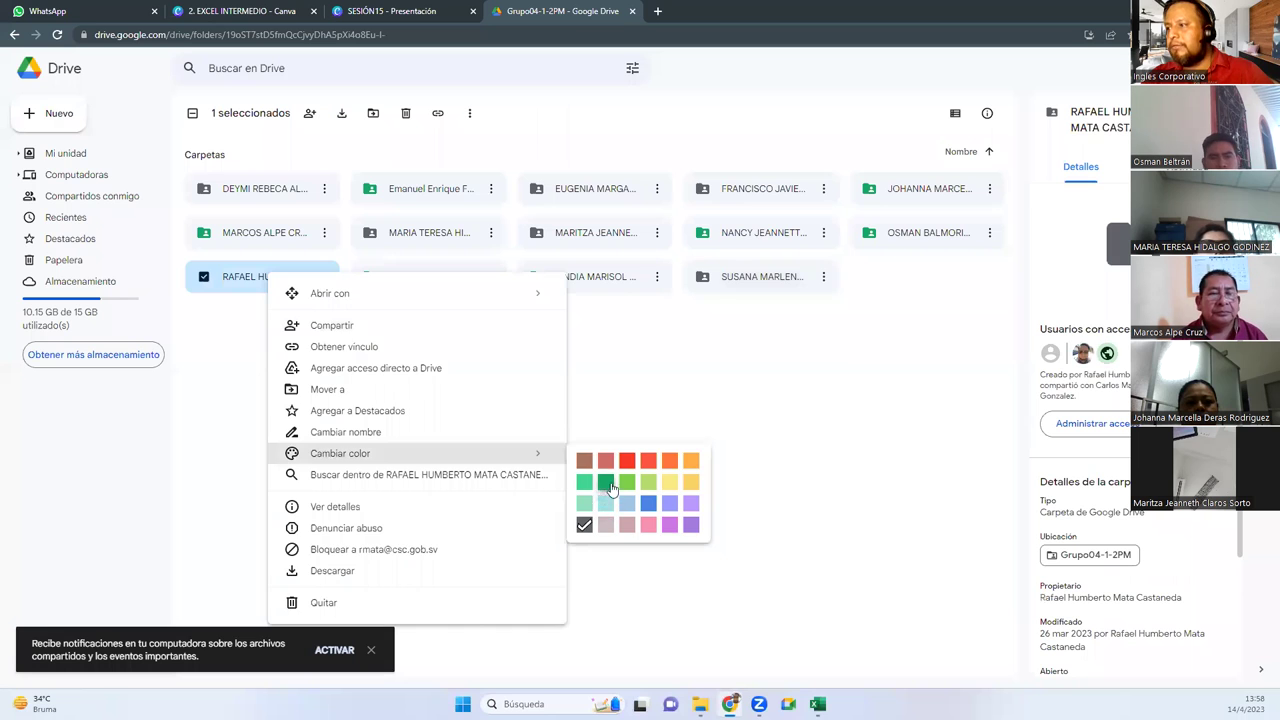
click(607, 485)
double_click(741, 280)
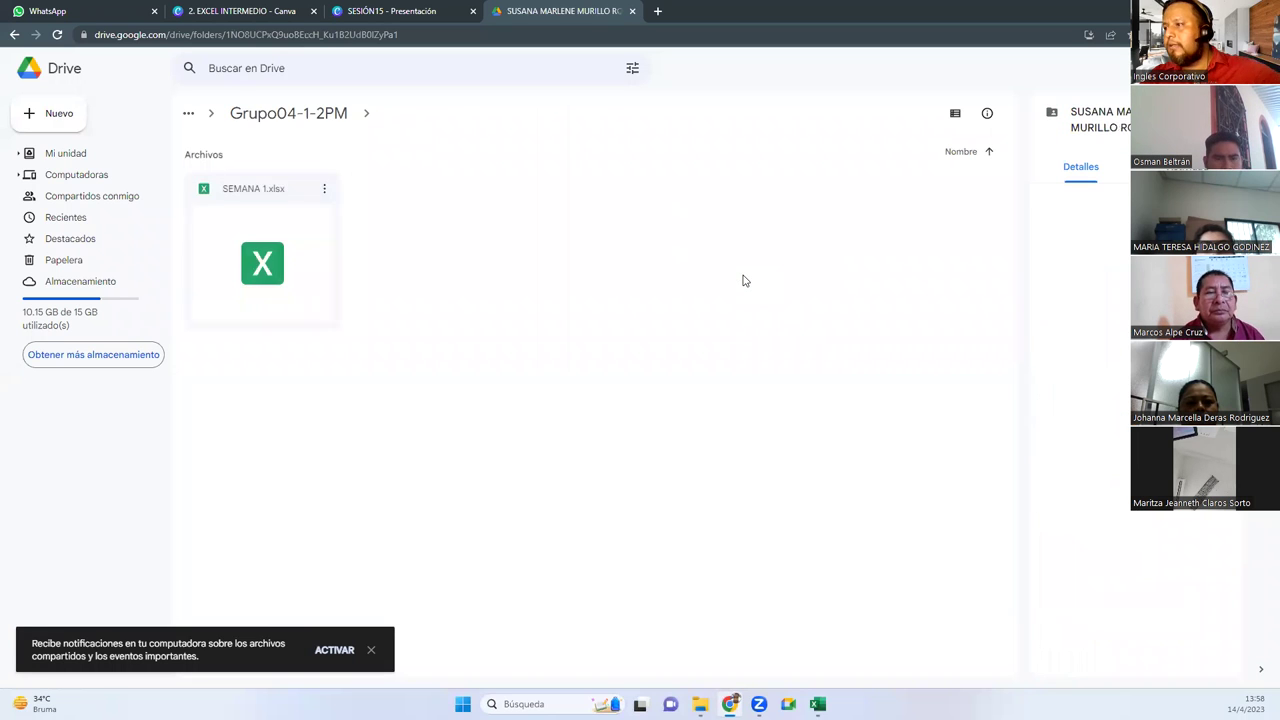
click(280, 117)
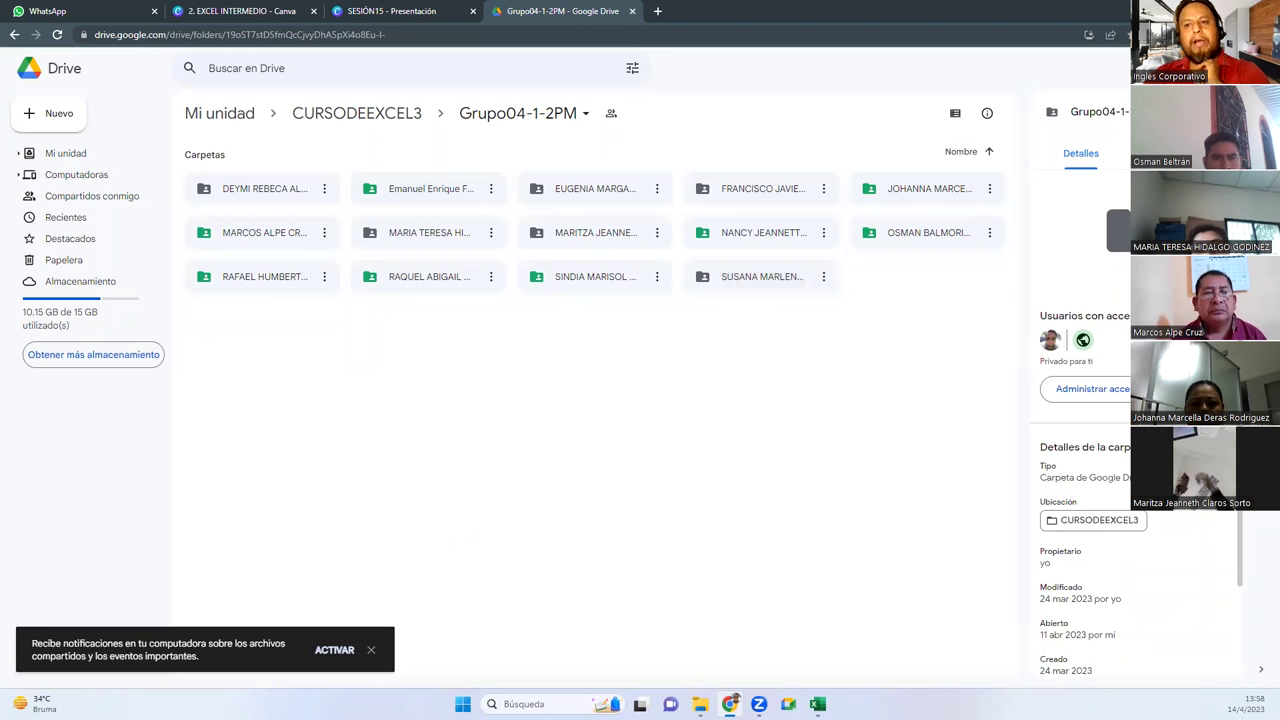
click(401, 22)
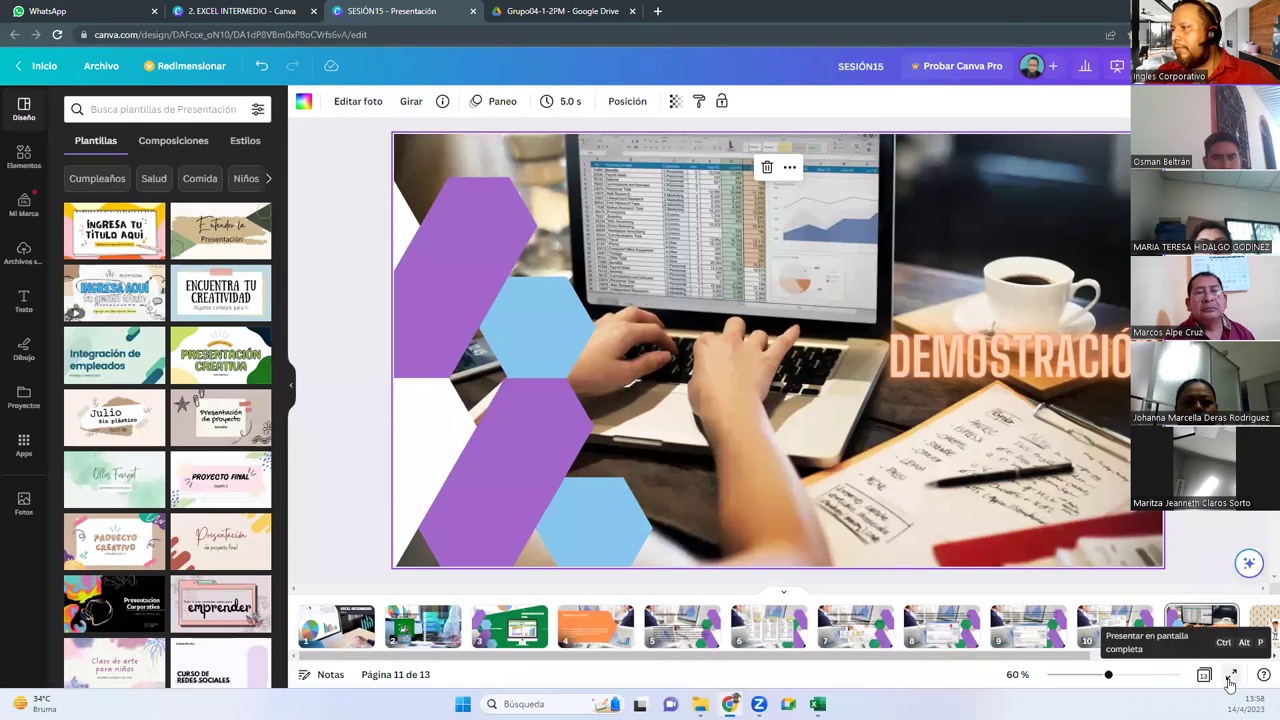
Present SESIÓN15 full screen, advance to slide 12 DUDAS Y CONSULTAS, then return to the editor
click(1231, 677)
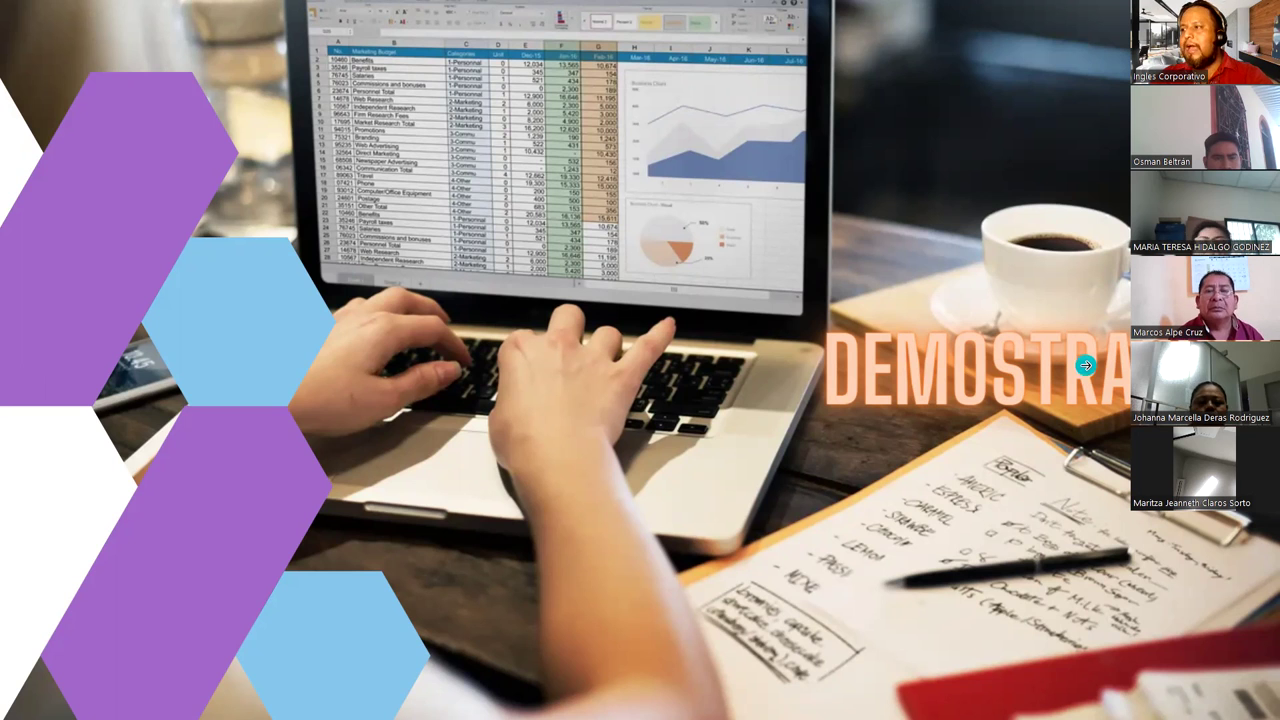
key(Right)
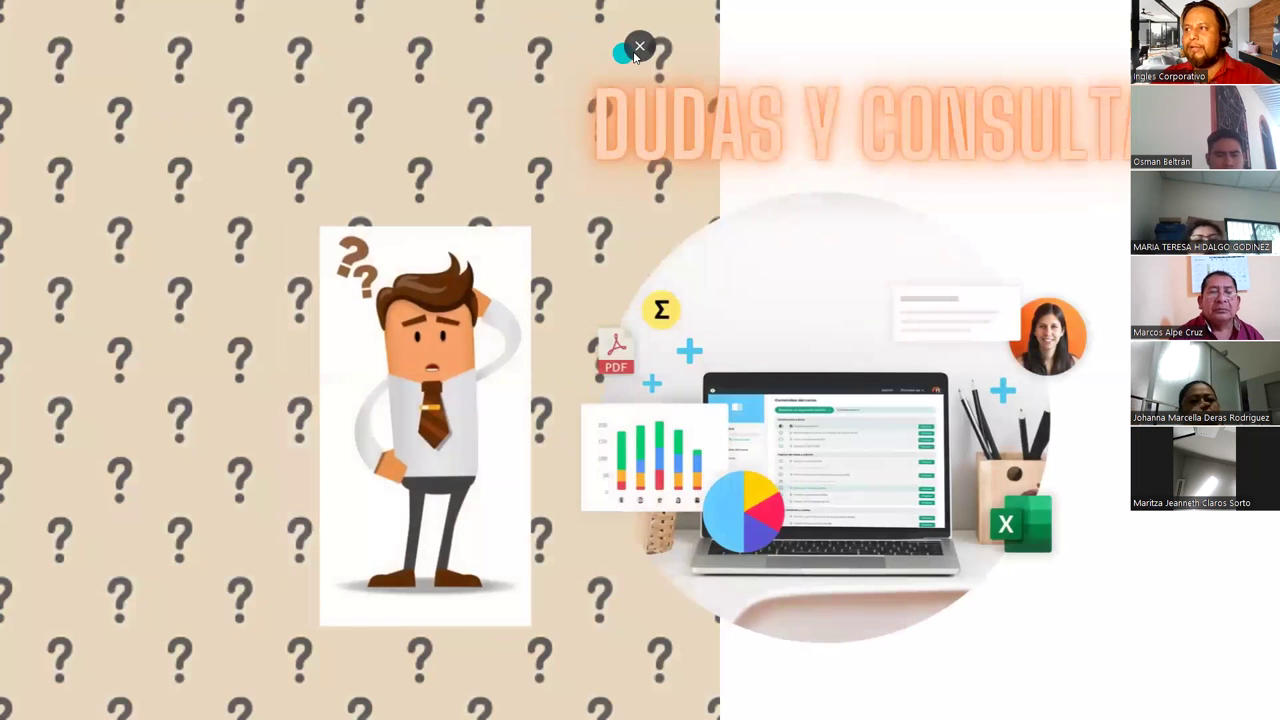
click(639, 47)
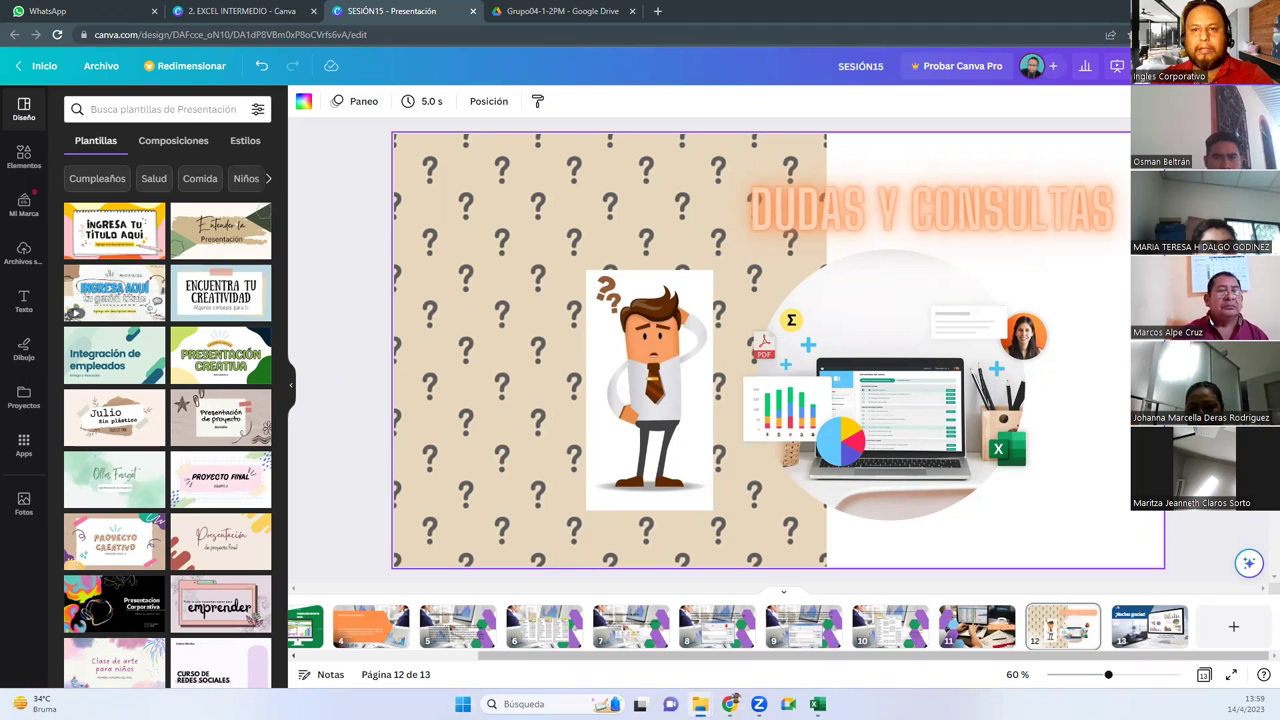
Browse the Diplomado folders such as M3-Semana 4, then reopen File Explorer on the 2023 folder
key(alt+Tab)
scroll(601, 439, down, 1)
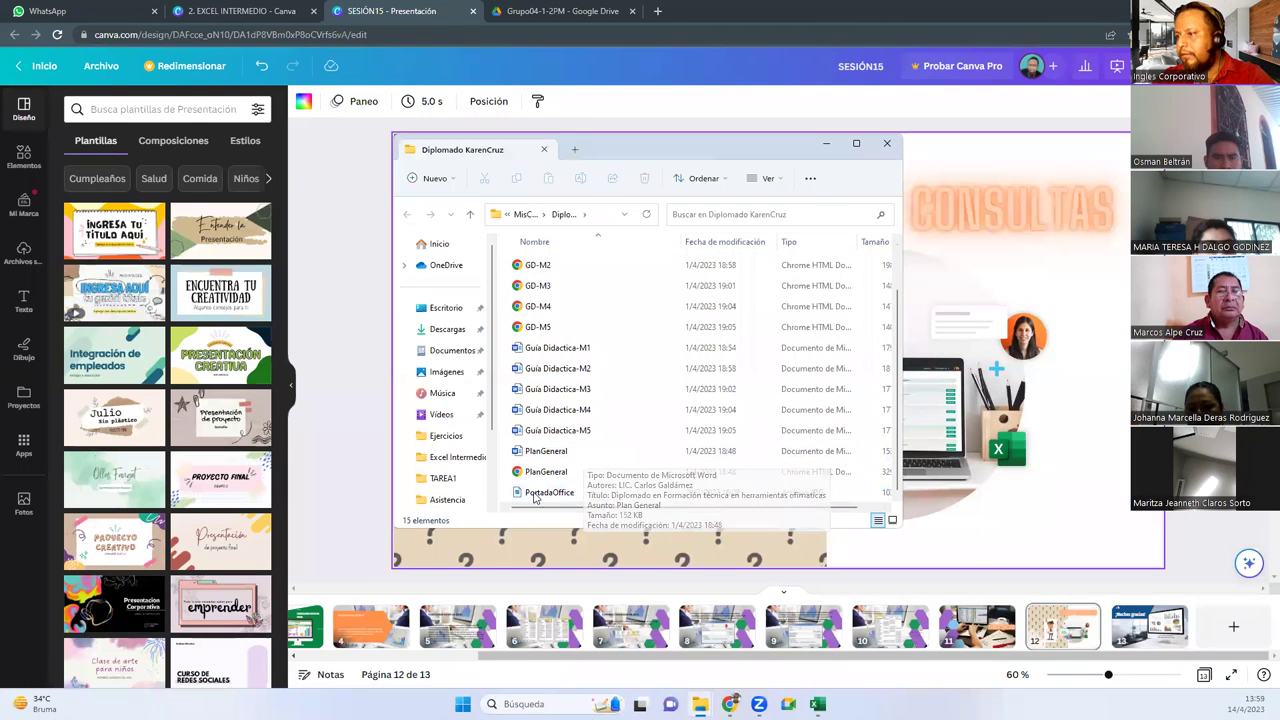
scroll(601, 439, up, 1)
double_click(560, 286)
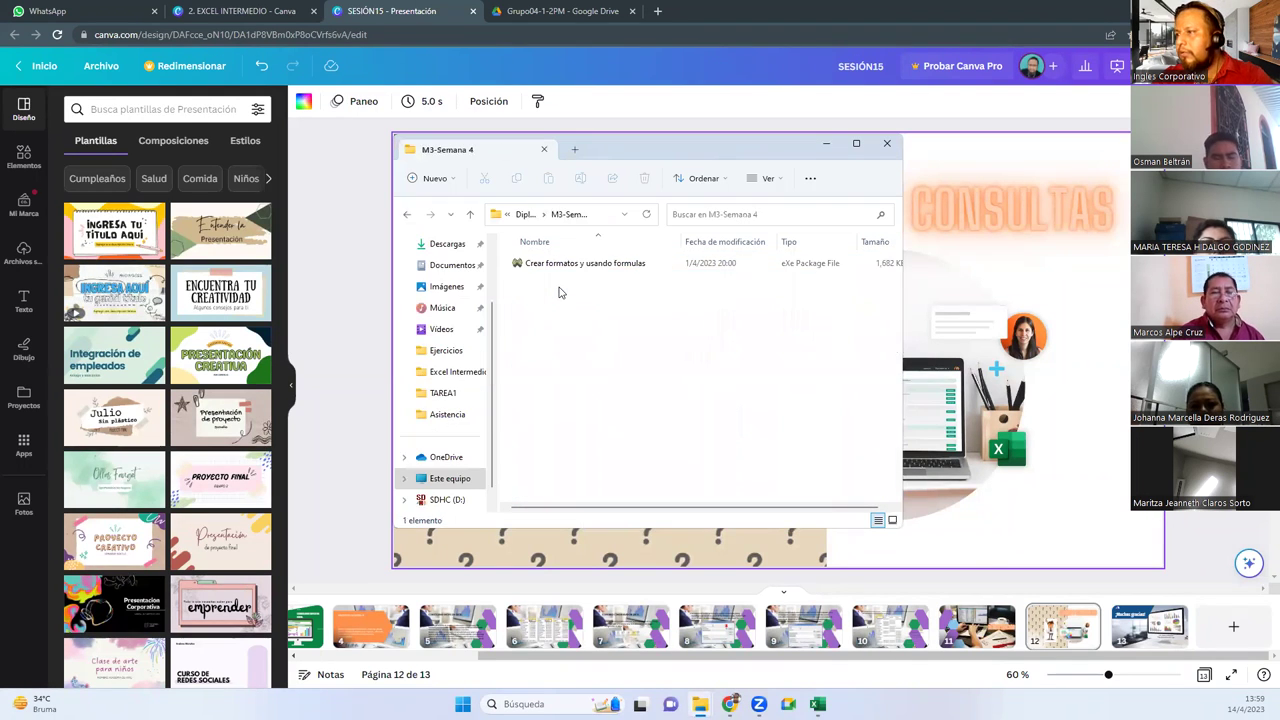
key(alt+Left)
key(Up)
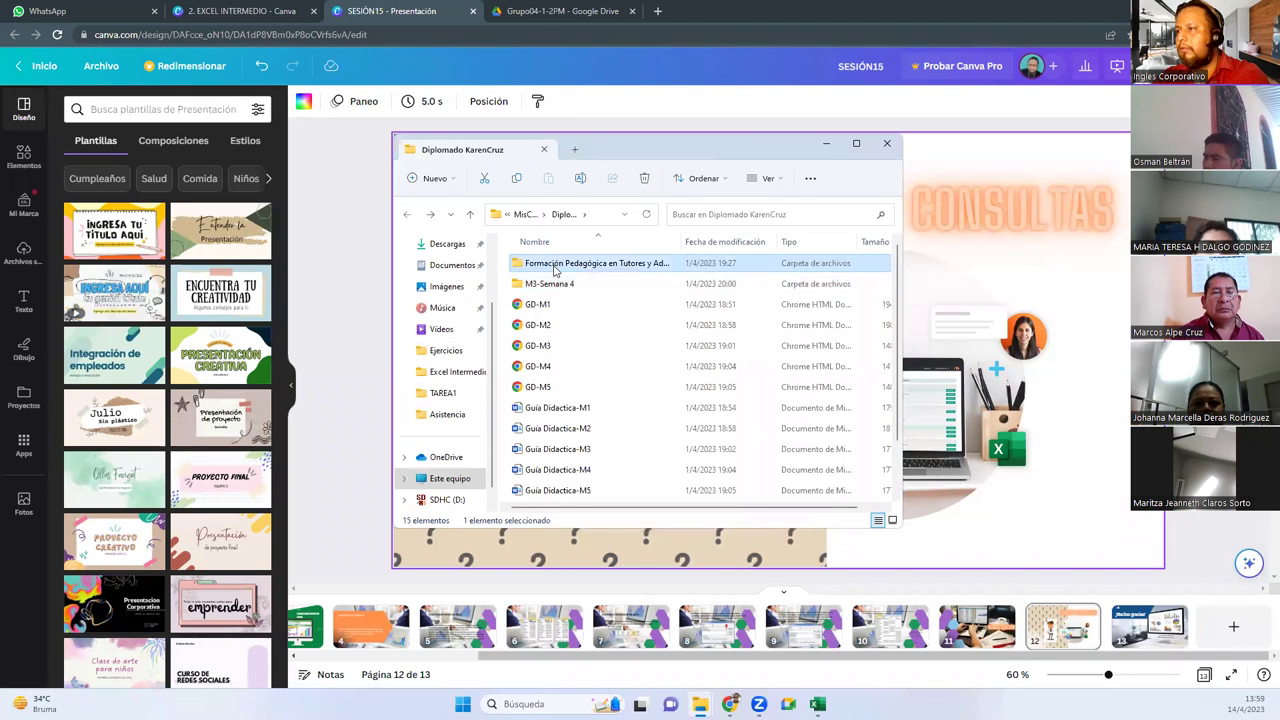
key(Return)
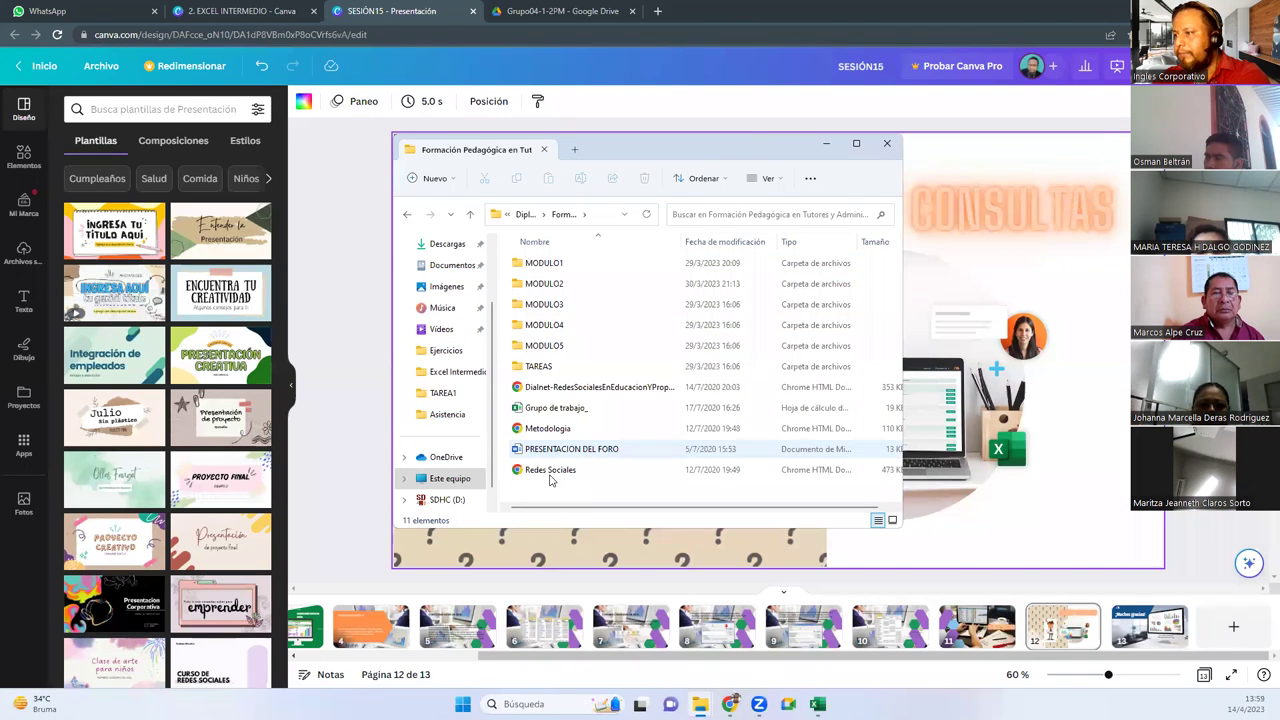
key(alt+Left)
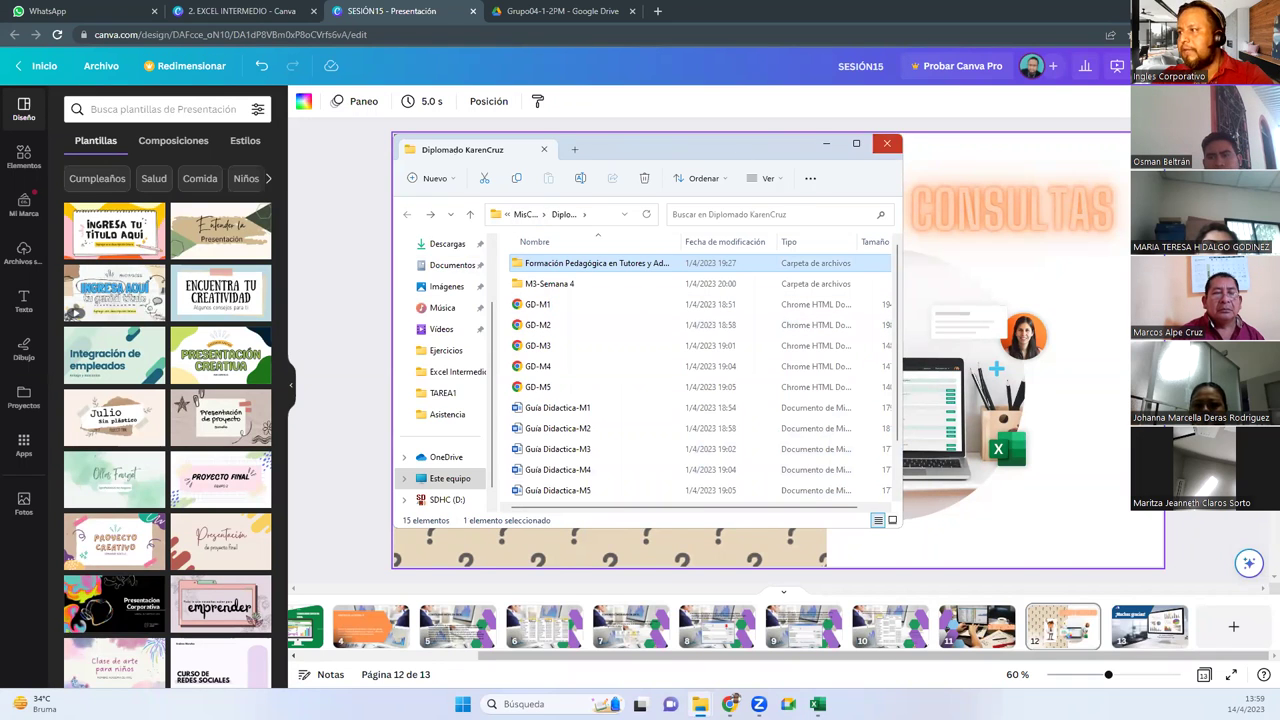
click(886, 143)
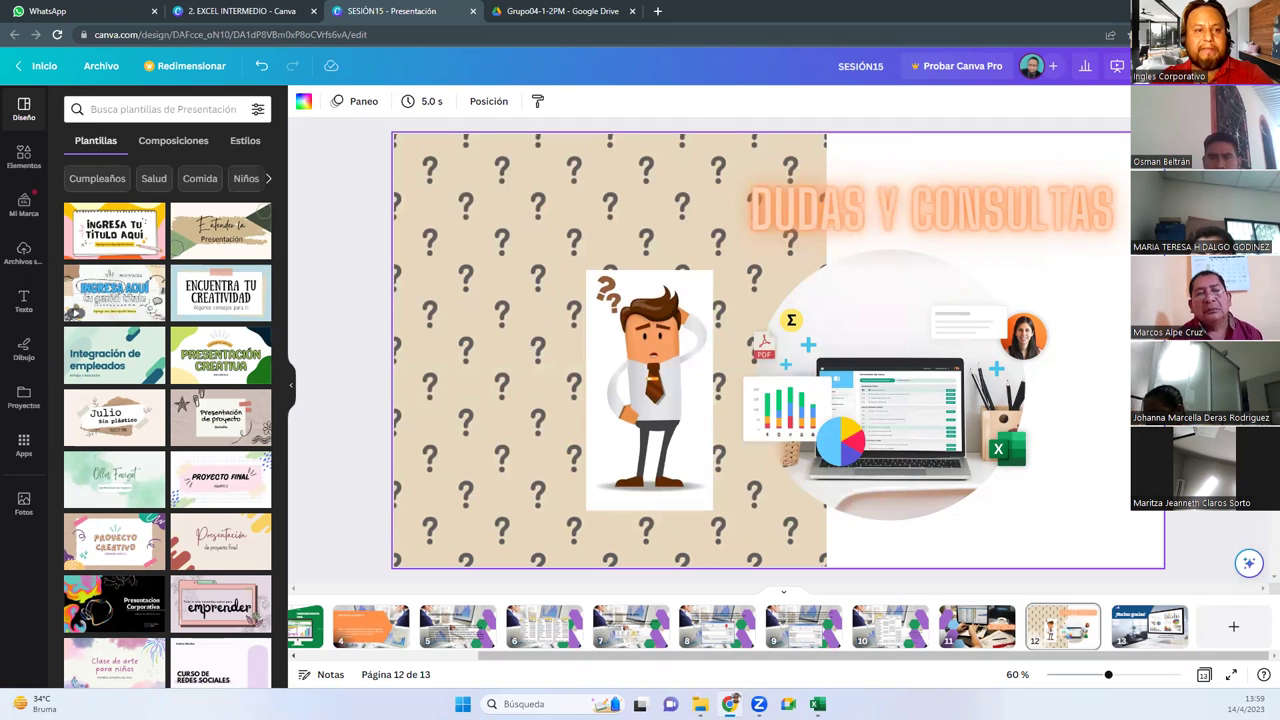
key(alt+Tab)
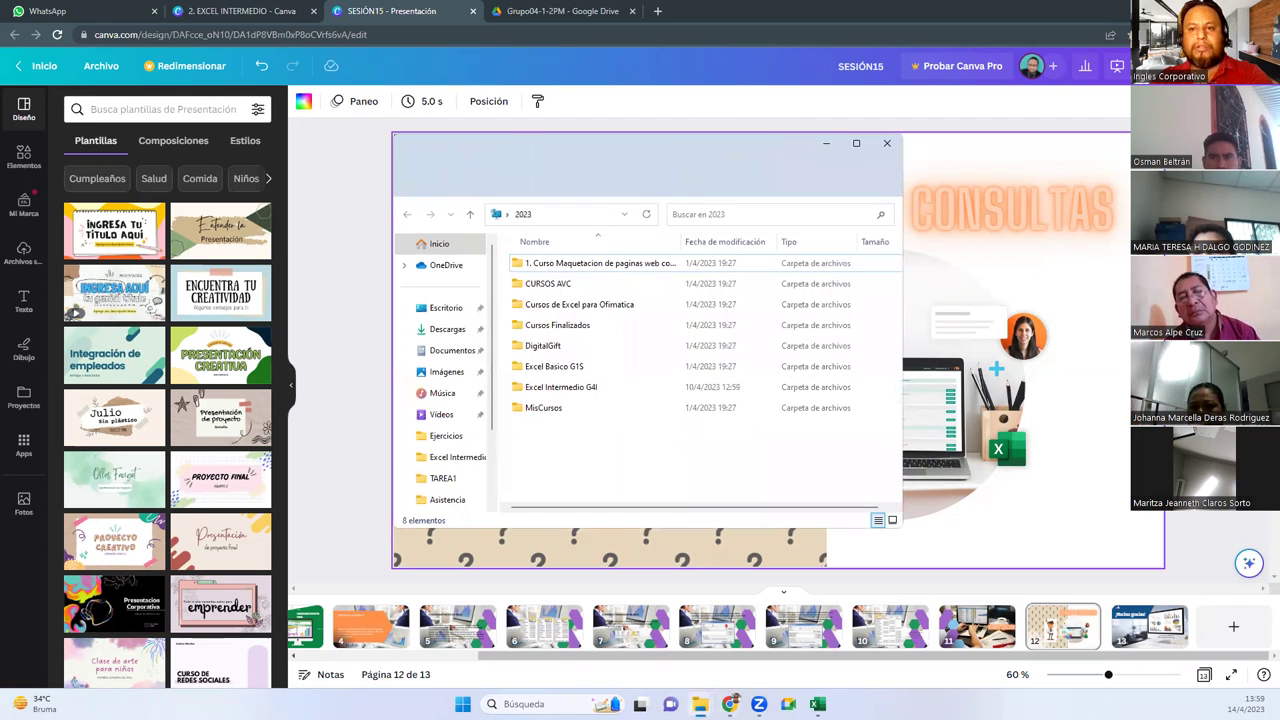